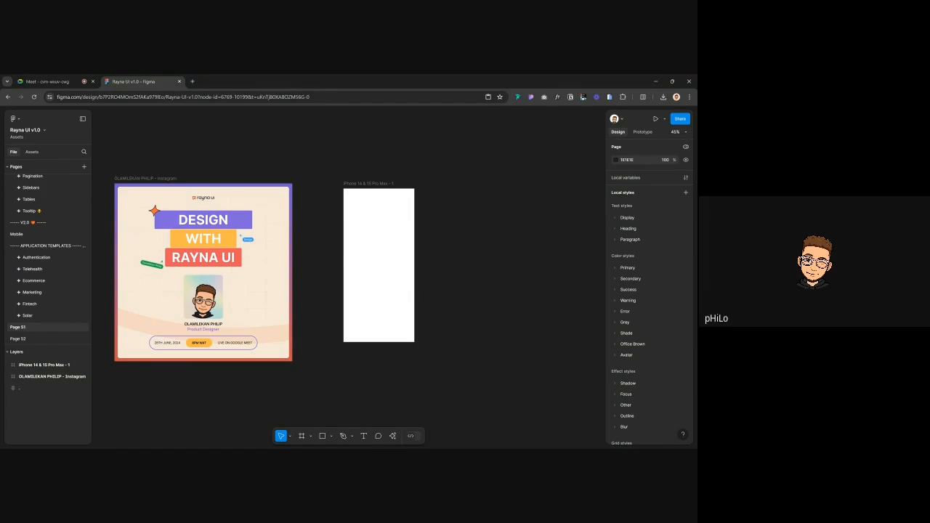
Add a 'C.T.A BUTTON' text beside the phone frame at font size 40
key("t")
left_click(445, 198)
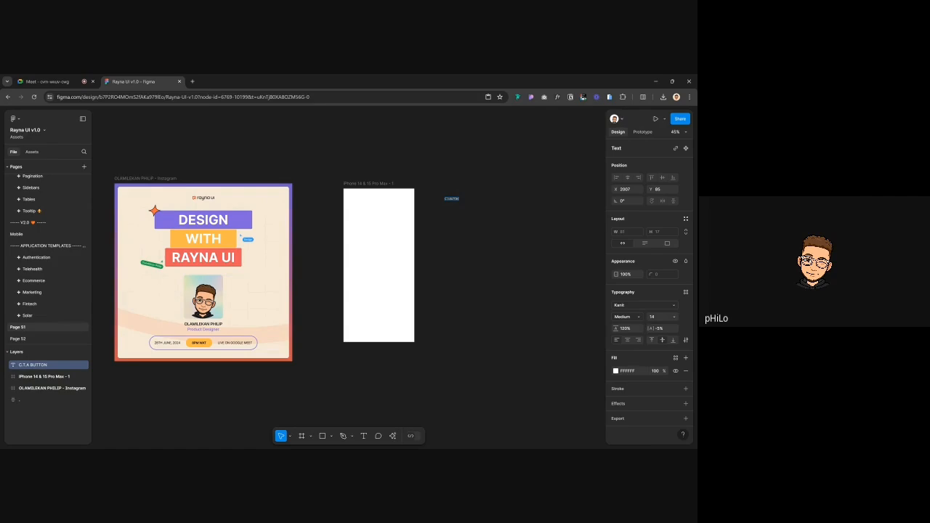
key("Escape")
left_click(656, 321)
key("Return")
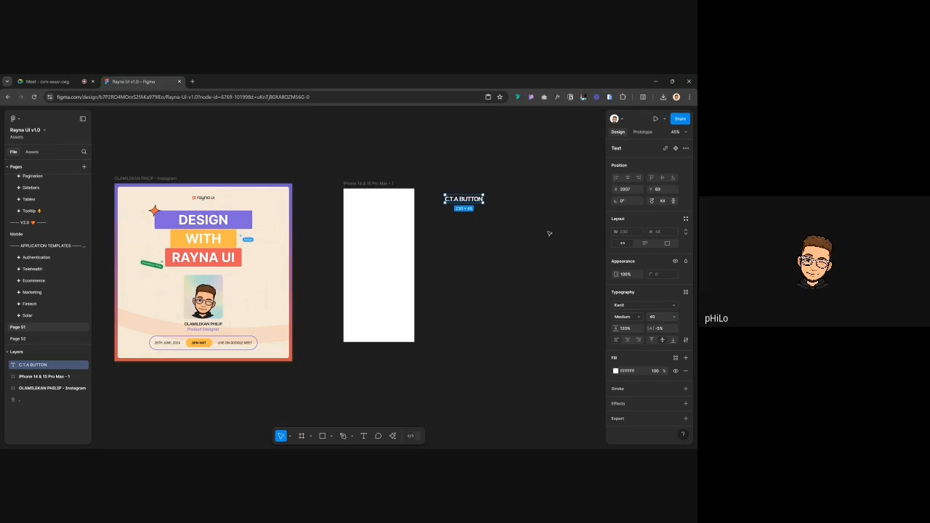
Change the C.T.A BUTTON text's font to Inter
left_click(549, 233)
left_click(464, 198)
left_click(633, 306)
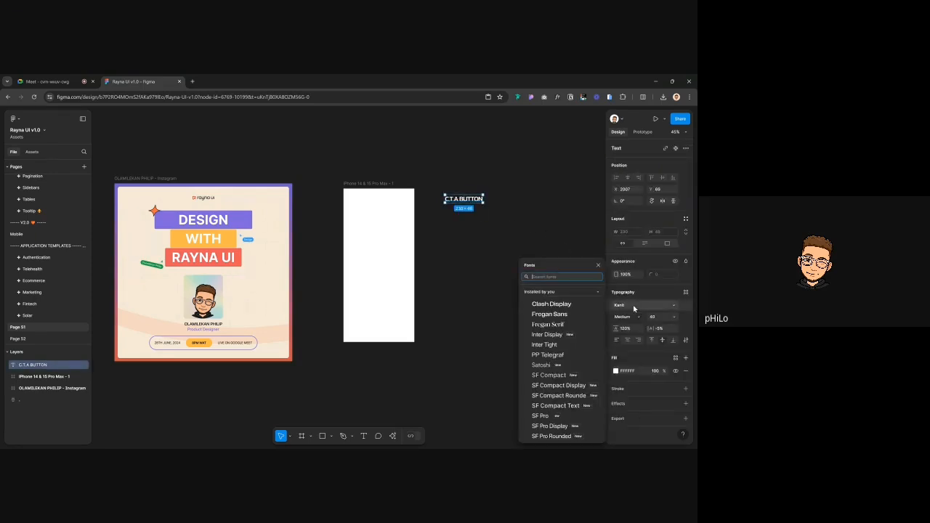
type("inter")
key("Return")
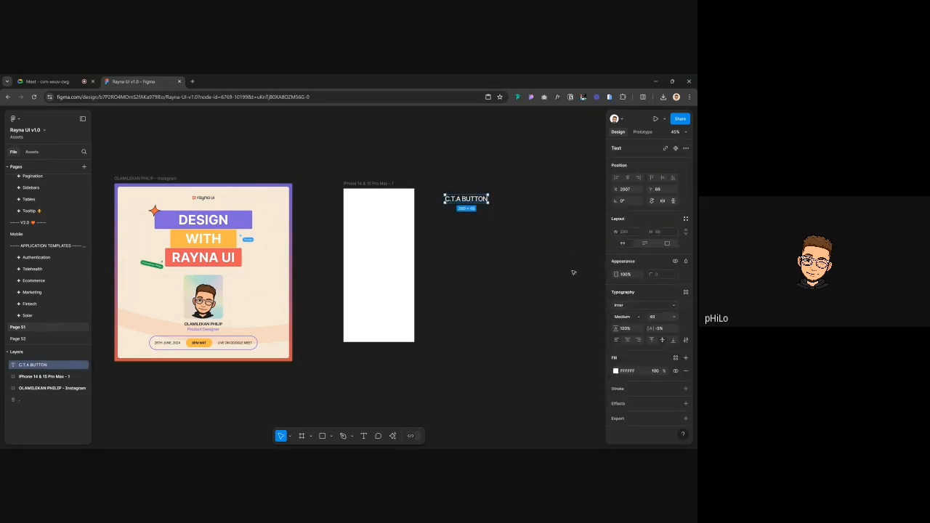
Set the C.T.A BUTTON text's letter spacing to 0% and keep line height at Auto
left_click(559, 256)
left_click(468, 199)
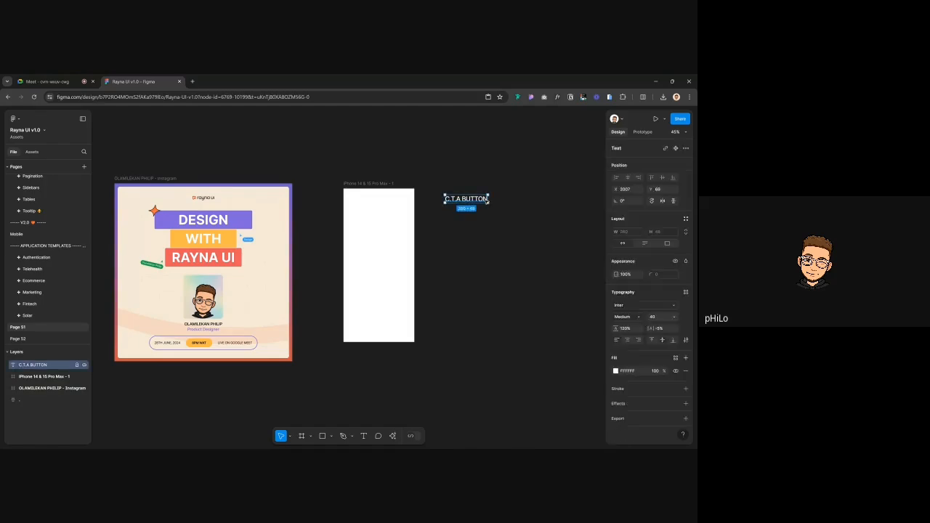
left_click(667, 330)
type("0")
key("Return")
left_click(632, 330)
type("0")
key("Return")
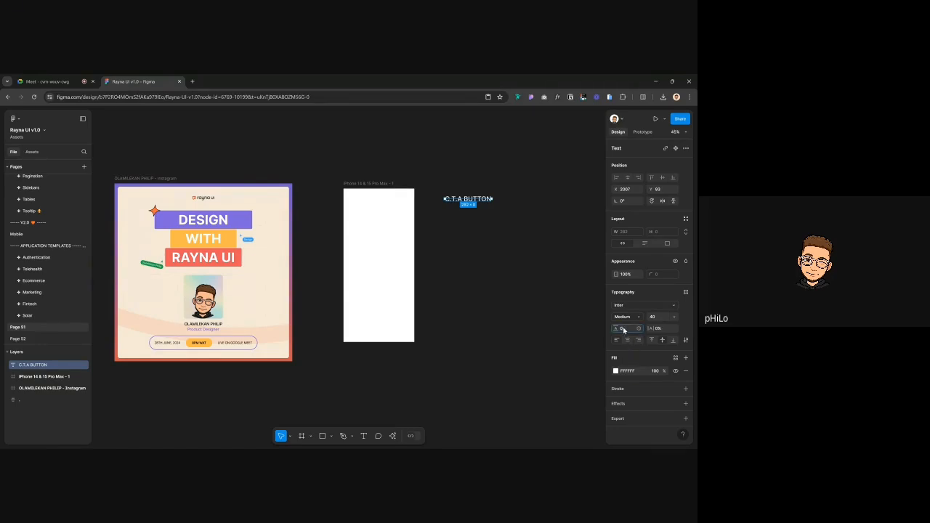
key("ctrl+z")
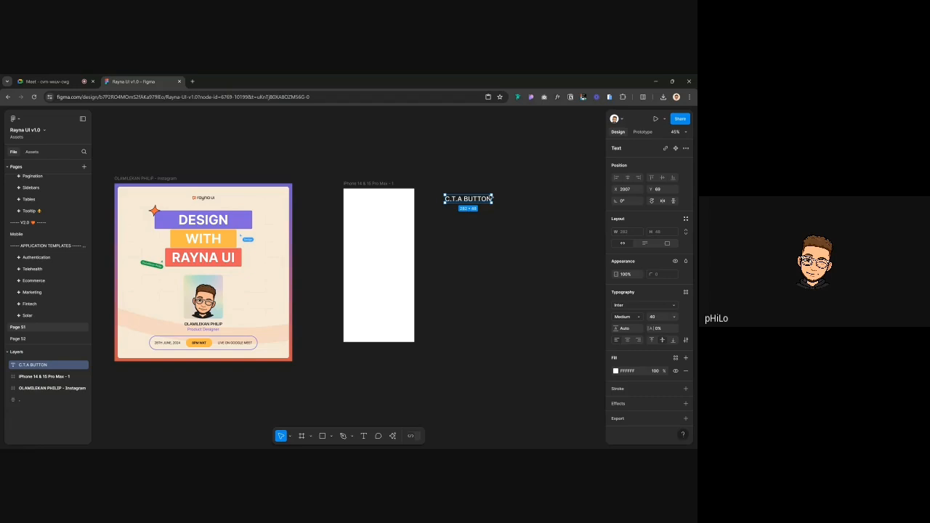
left_click(461, 186)
left_click(472, 199)
Duplicate the C.T.A BUTTON text below-right and retype the copy as 'POST YOUR WORK'
left_click_drag(472, 198, 492, 211)
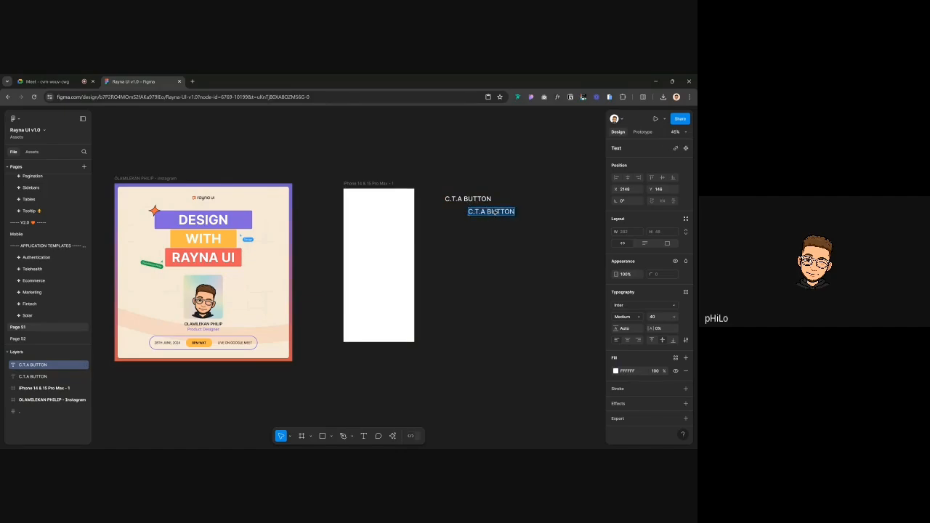
type("sHARE YOUR WORK")
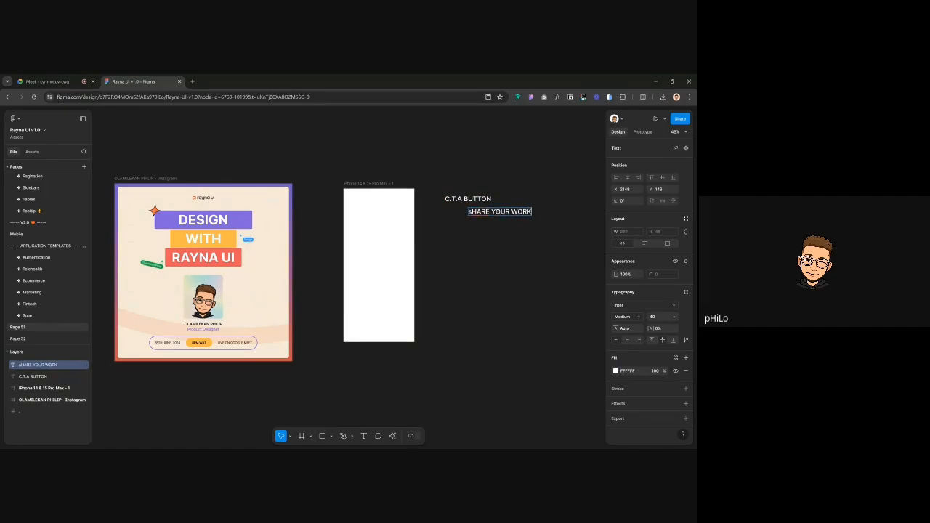
key("ctrl+a")
type("pO")
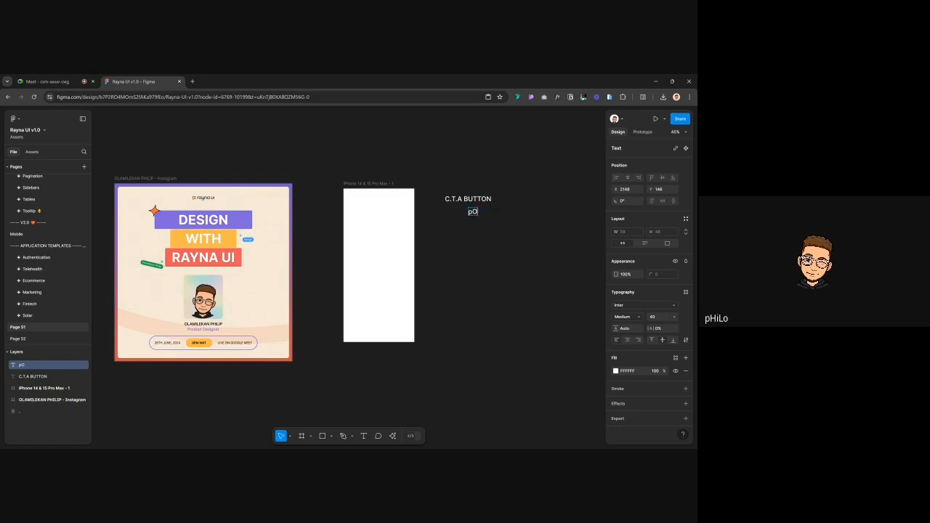
type("ST YOUR WORK")
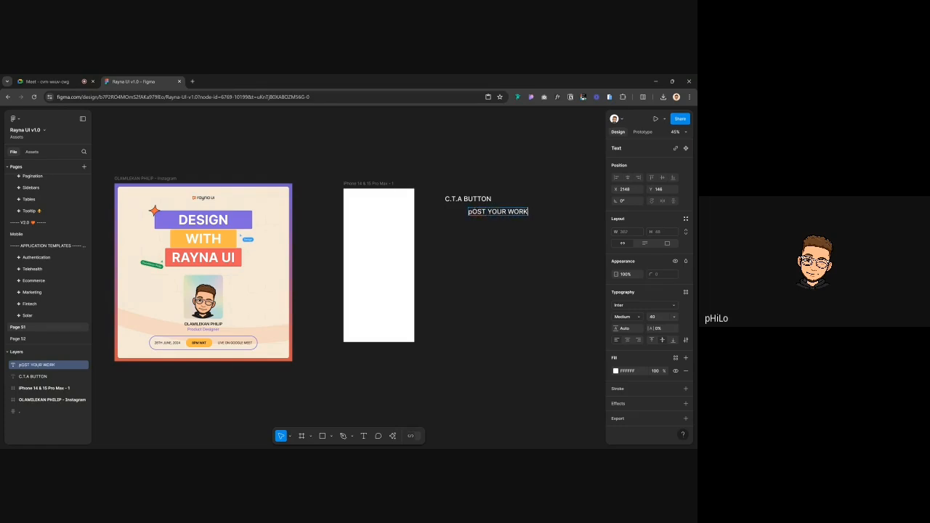
key("Escape")
key("Return")
key("Left")
key("Delete")
type("P")
key("Escape")
left_click(504, 264)
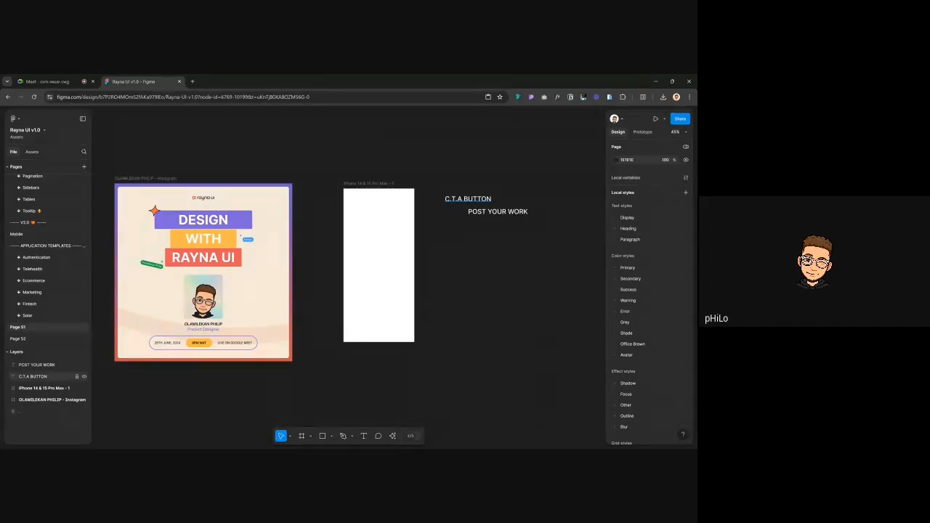
Select the iPhone frame, then deselect it
left_click(379, 184)
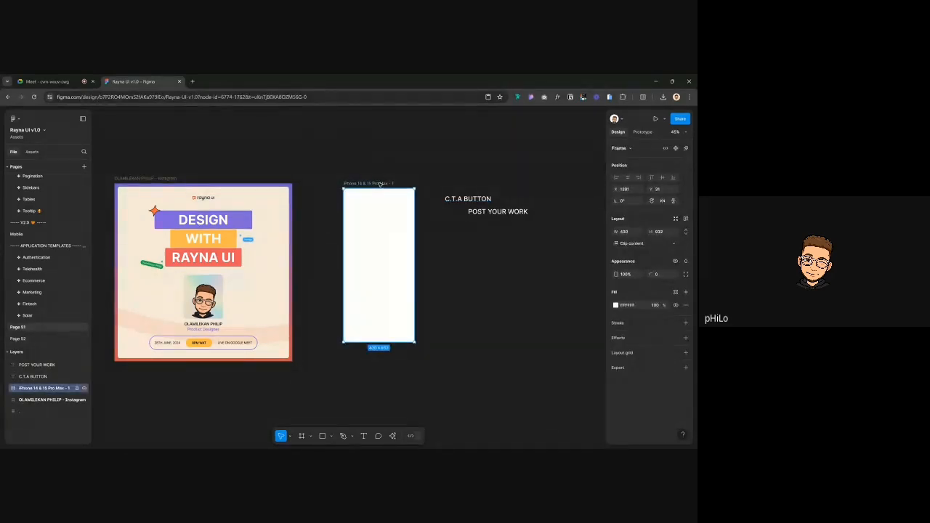
left_click(271, 130)
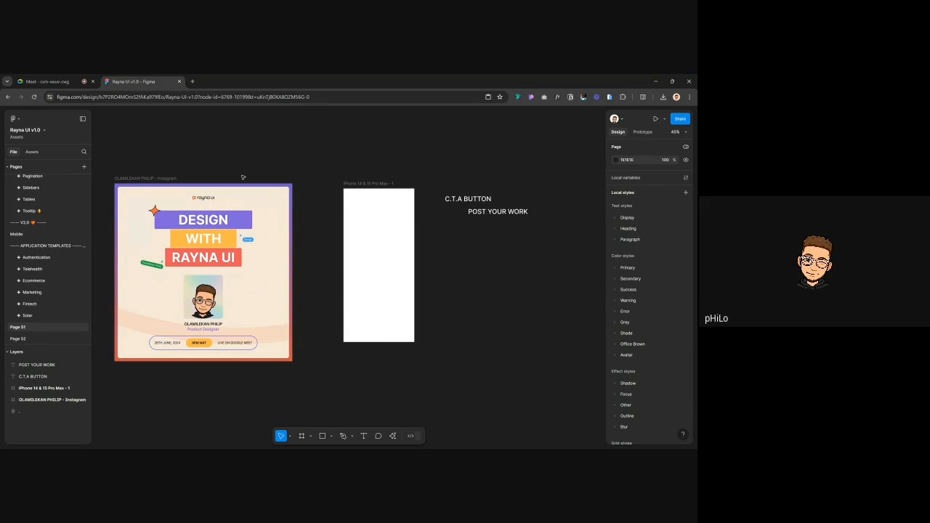
Place a 100×100 circle beside the phone and duplicate it twice into an evenly spaced column
key("o")
left_click(445, 236)
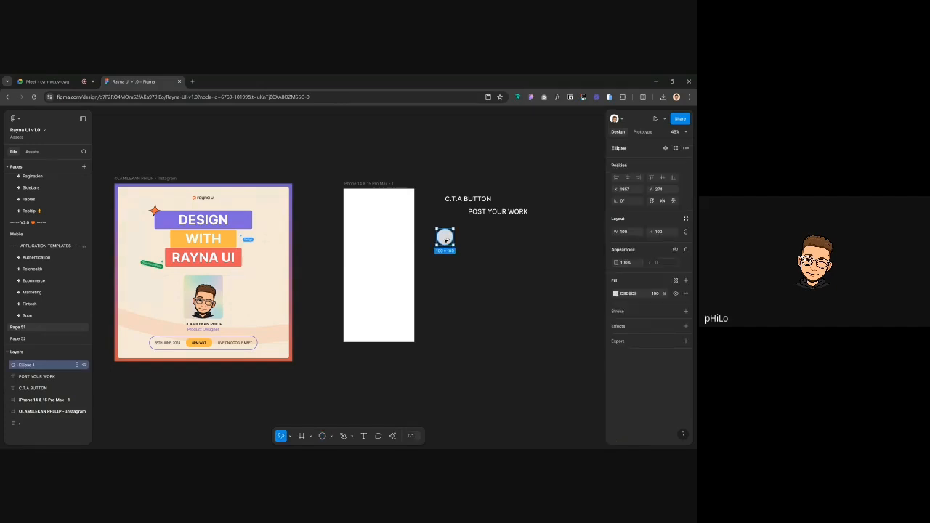
left_click_drag(446, 240, 446, 268)
key("ctrl+d")
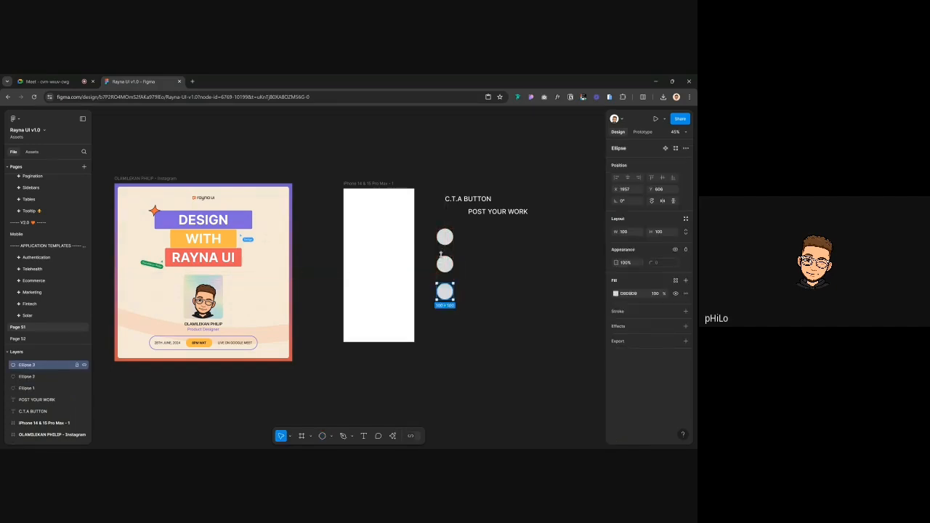
left_click_drag(428, 217, 454, 334)
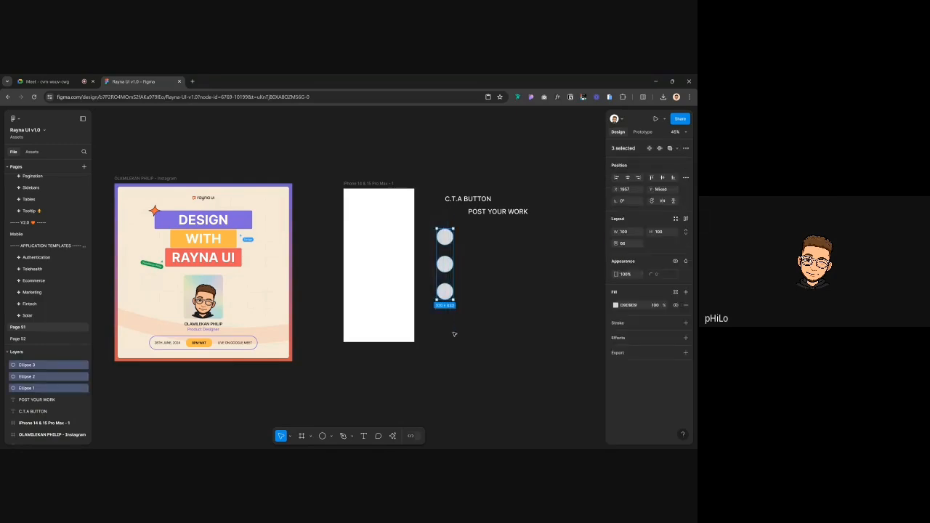
left_click(510, 308)
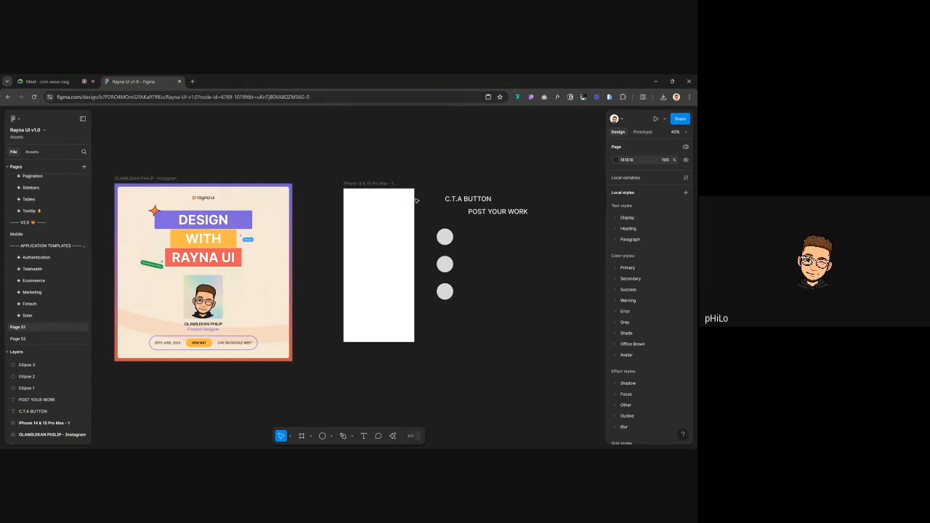
left_click(370, 184)
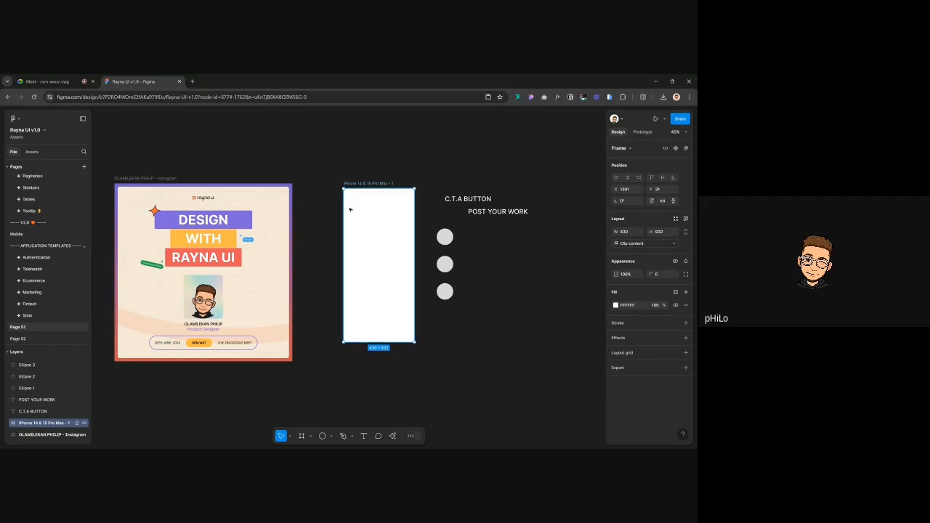
left_click(387, 175)
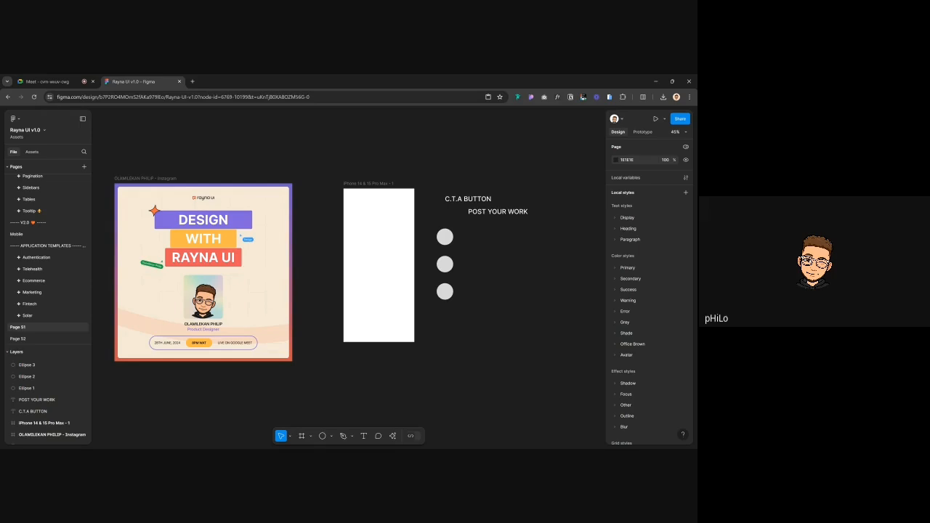
left_click(386, 186)
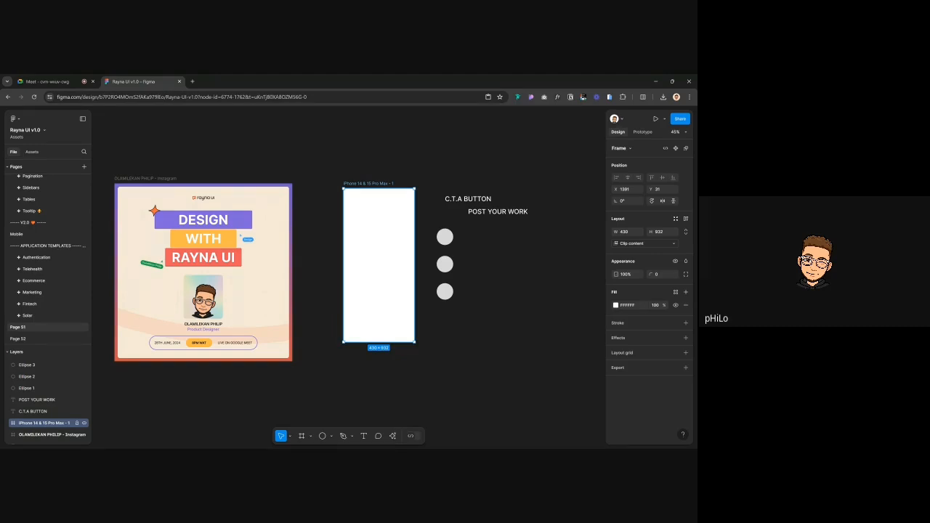
left_click(481, 171)
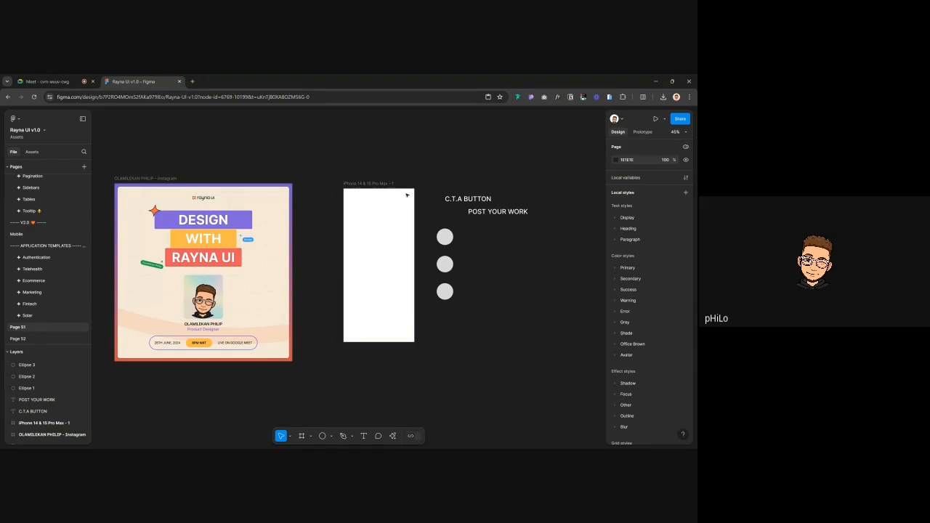
left_click(375, 184)
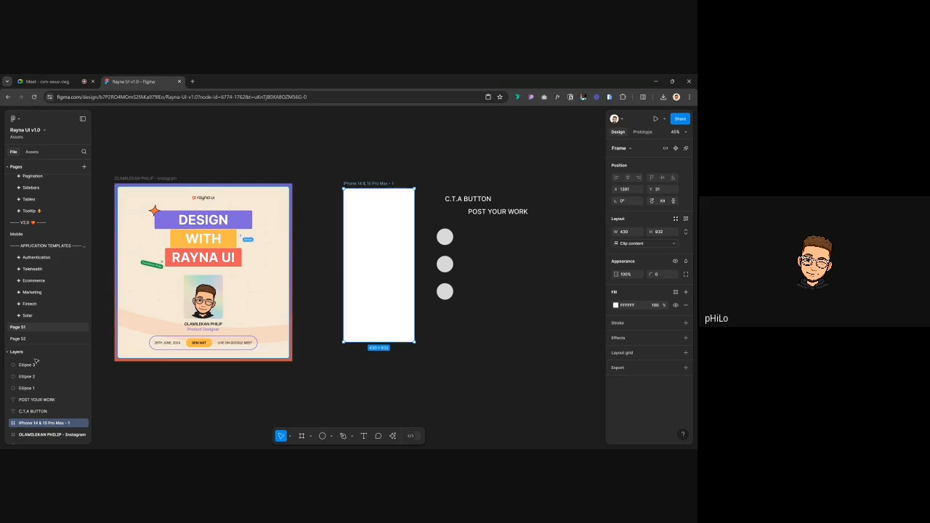
scroll(44, 425, "down", 1)
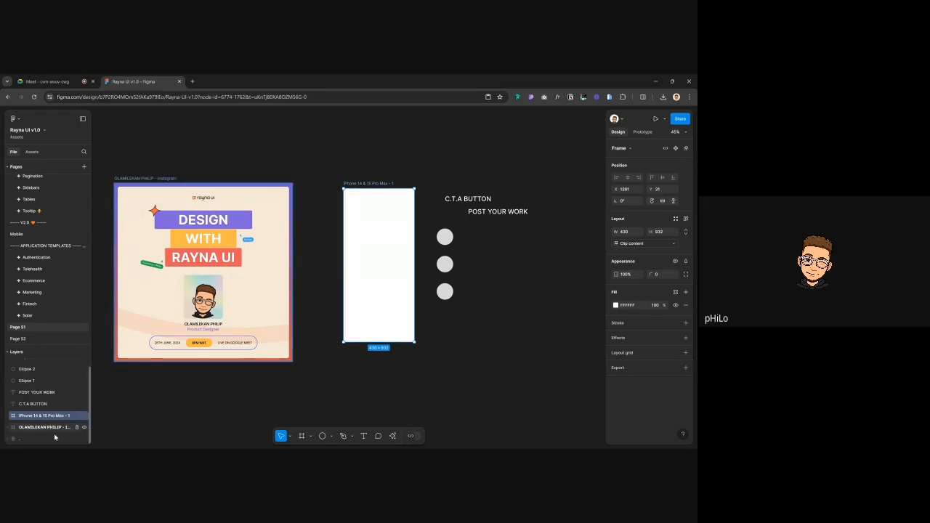
left_click(40, 438)
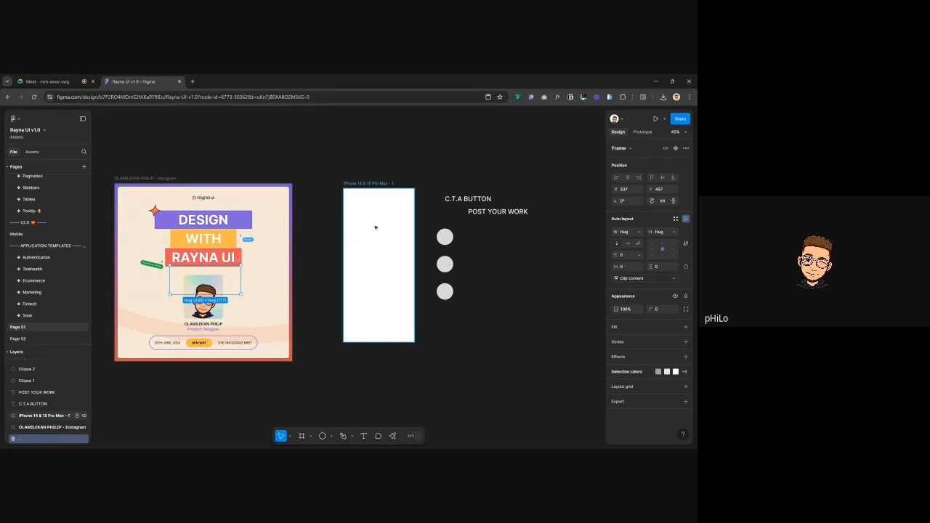
left_click(367, 193)
key("ctrl+v")
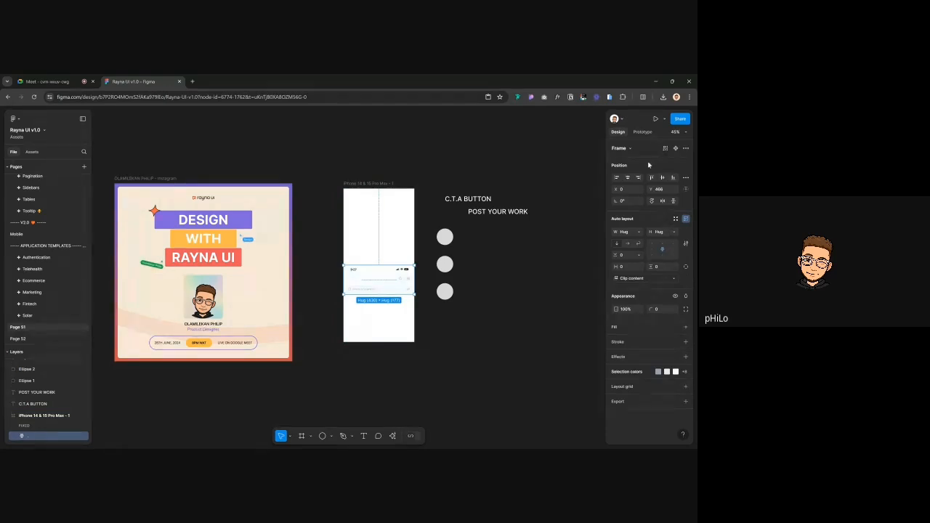
left_click(650, 180)
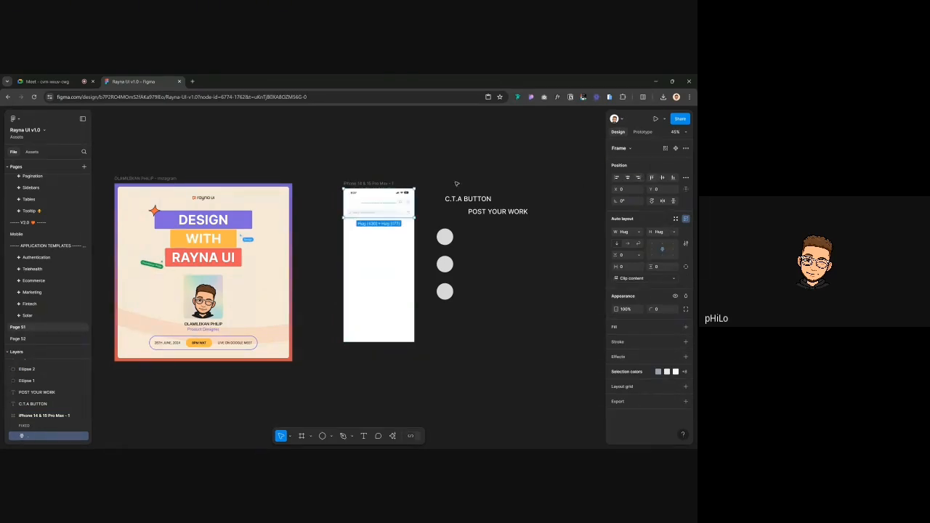
left_click(373, 157)
scroll(373, 159, "up", 2)
scroll(373, 159, "up", 3)
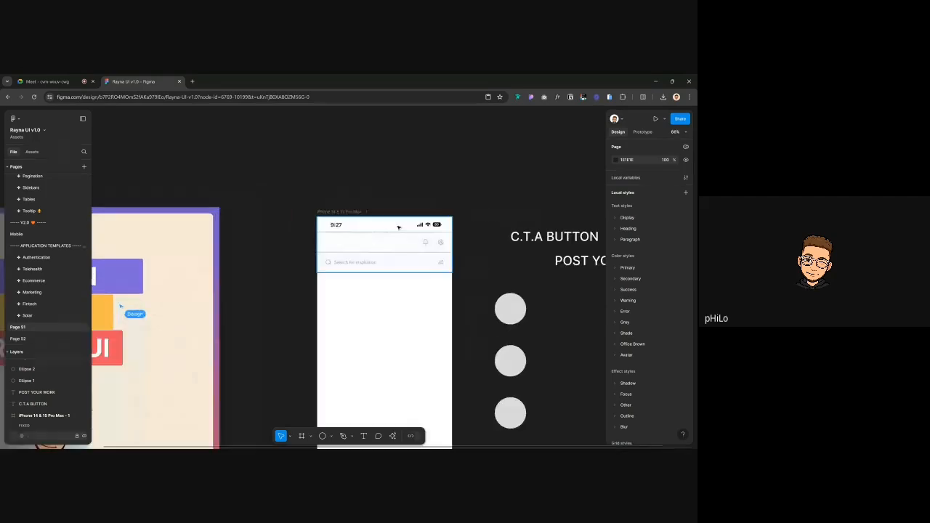
left_click(411, 225)
scroll(341, 233, "right", 3)
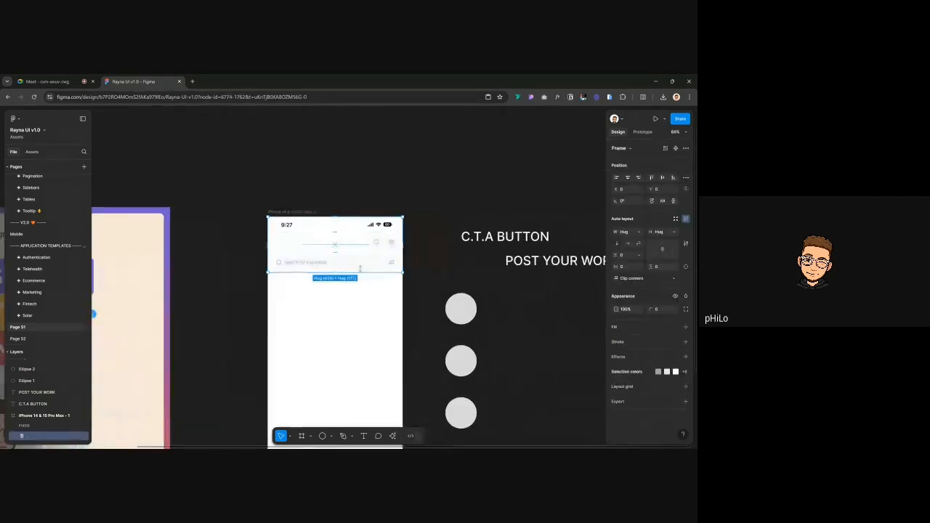
left_click(282, 226)
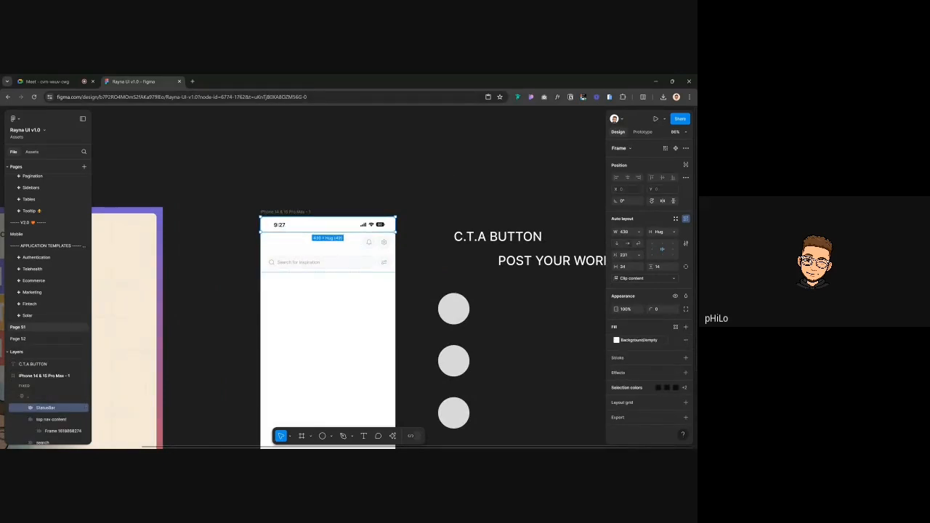
left_click(370, 164)
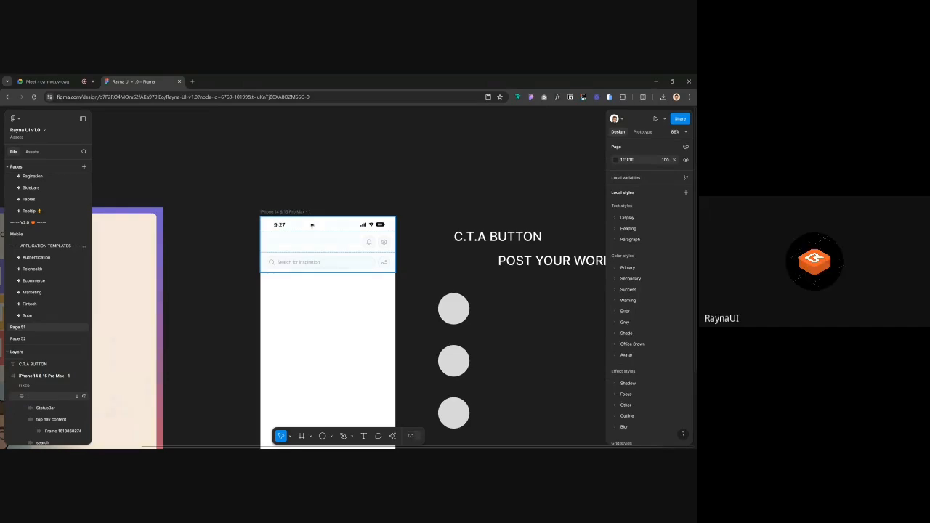
left_click(280, 229)
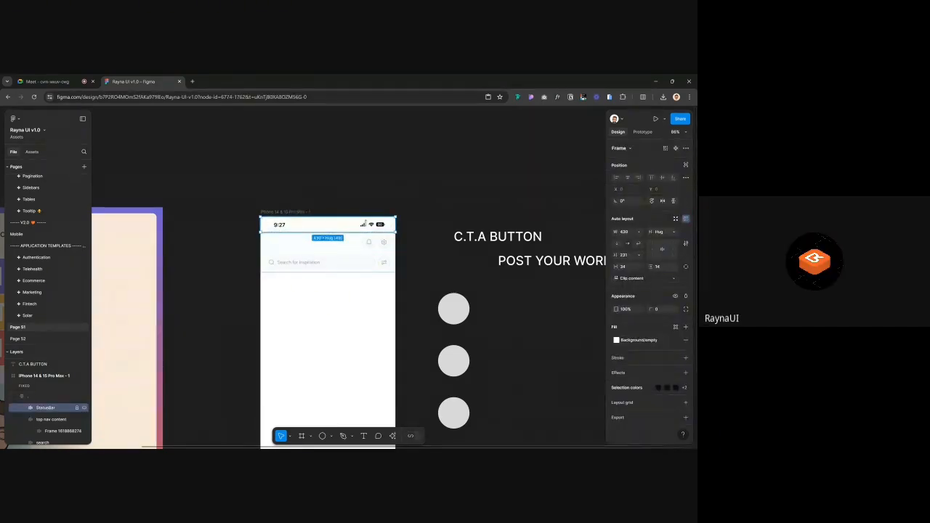
left_click(404, 176)
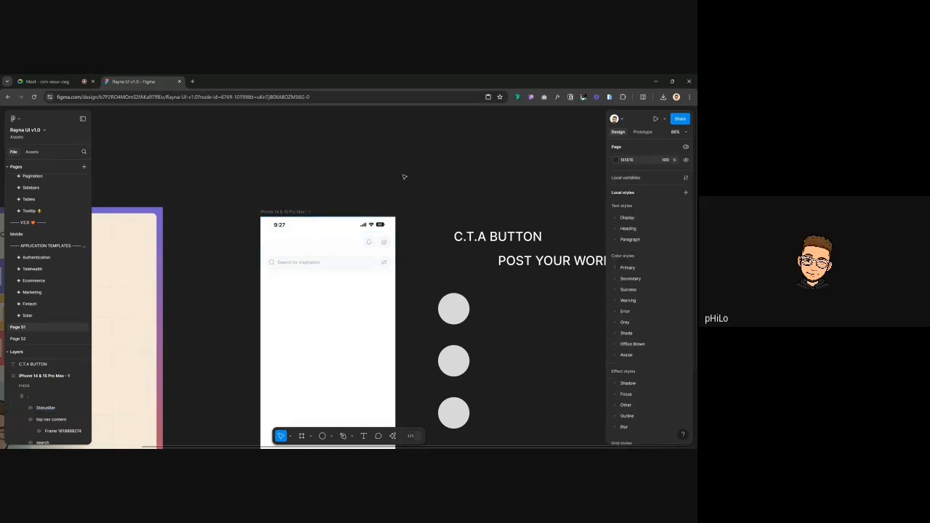
double_click(282, 224)
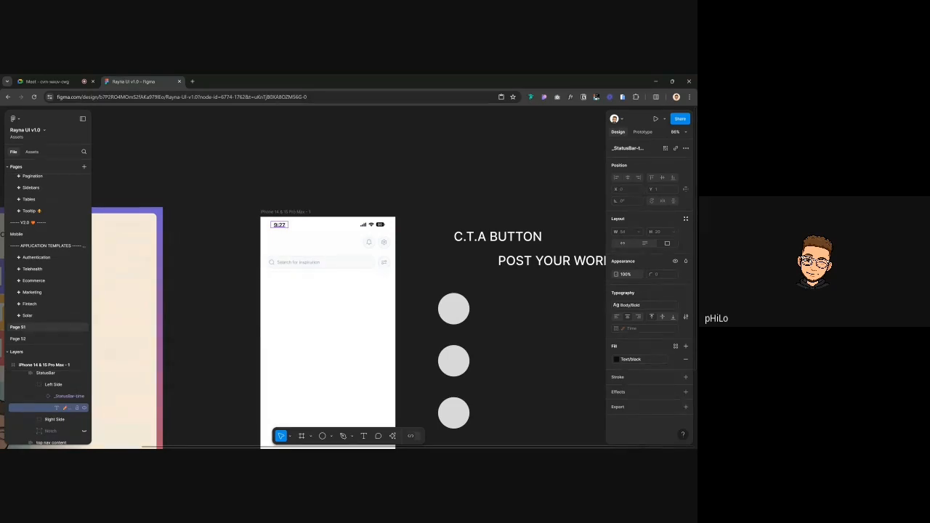
left_click(278, 227)
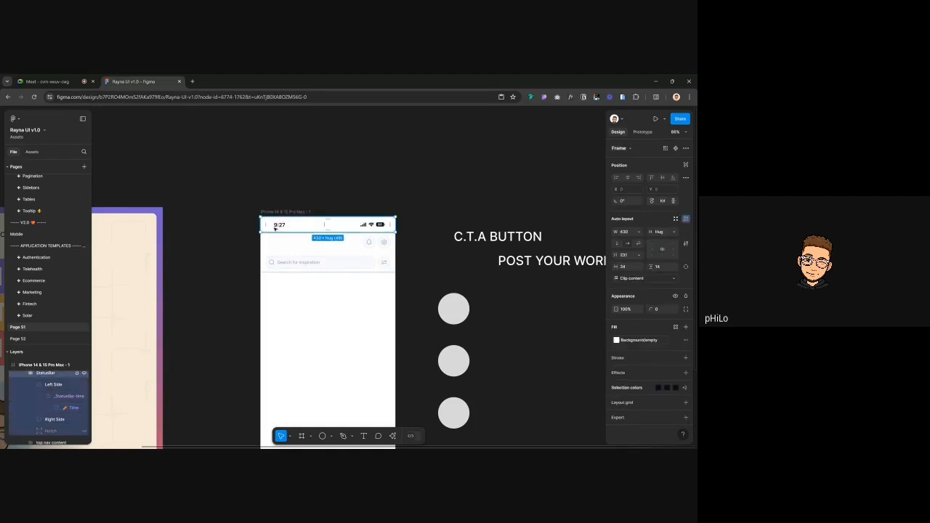
left_click(278, 226)
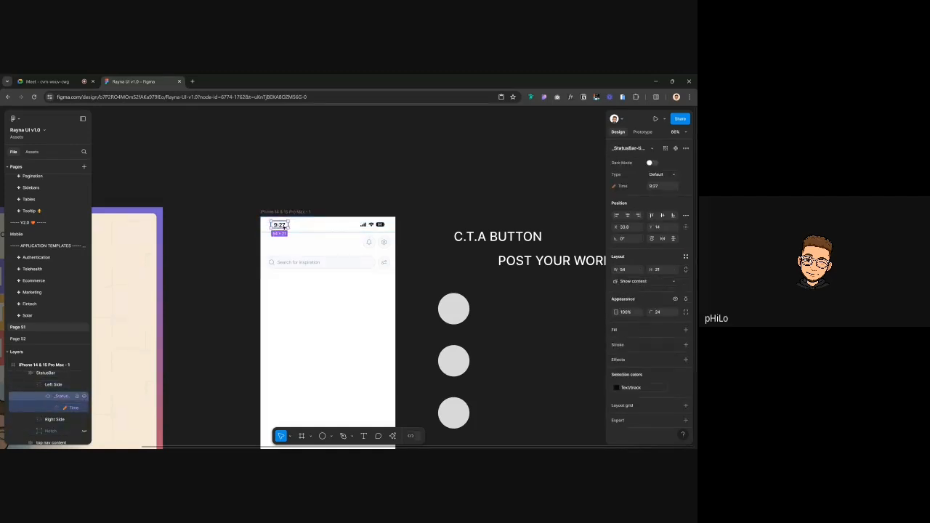
left_click(281, 226)
double_click(281, 225)
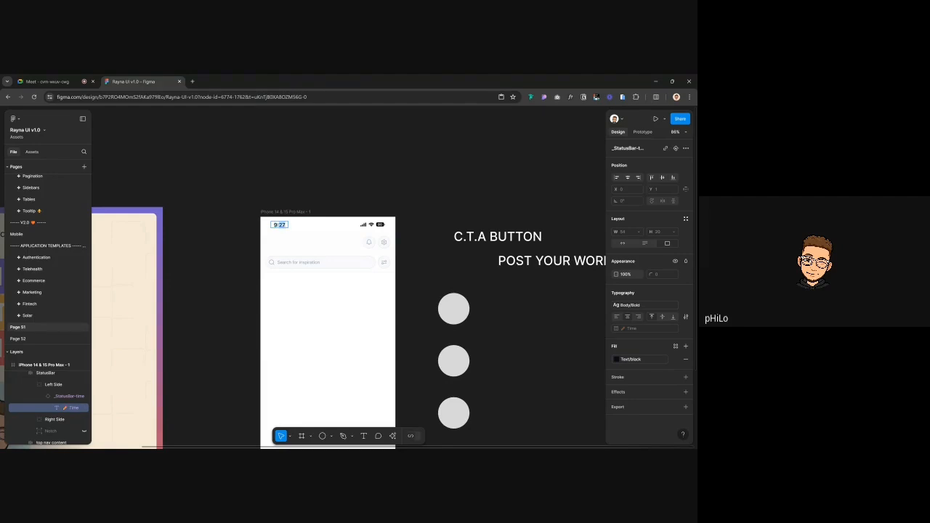
type("9:41")
key("Escape")
left_click(336, 171)
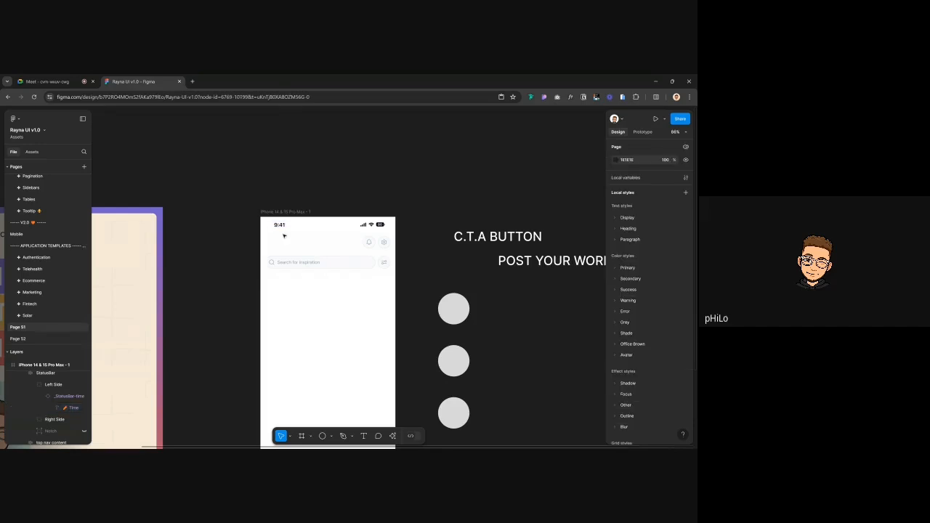
left_click(284, 226)
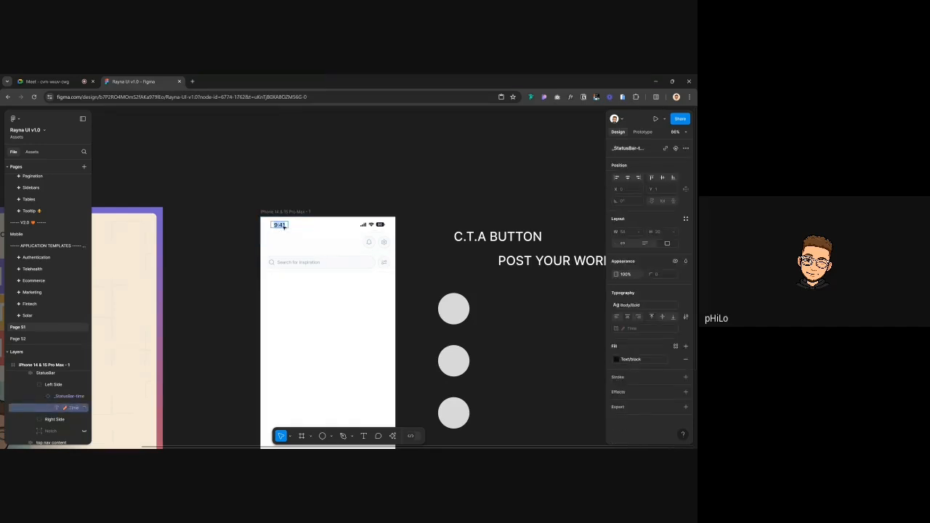
key("Return")
type("9:27")
left_click(320, 192)
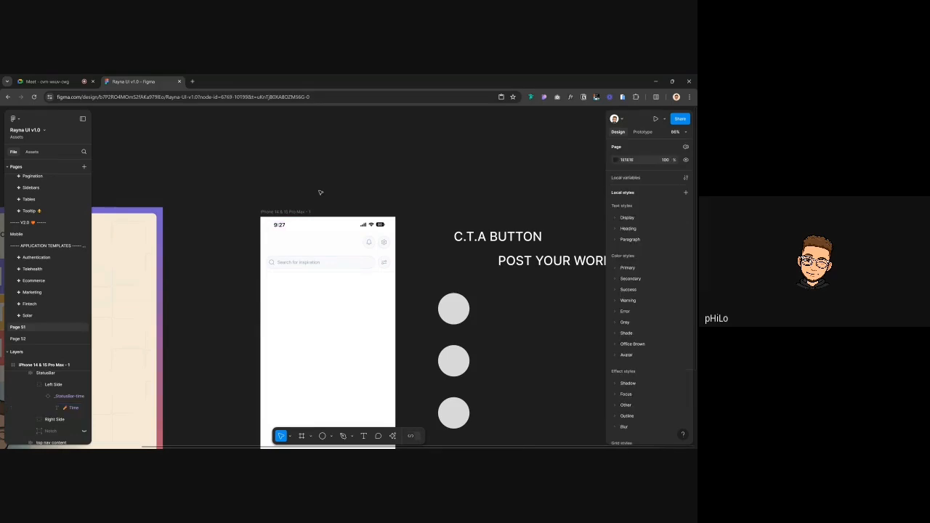
Select the top nav content frame and start a text layer at the header's left edge
left_click(317, 231)
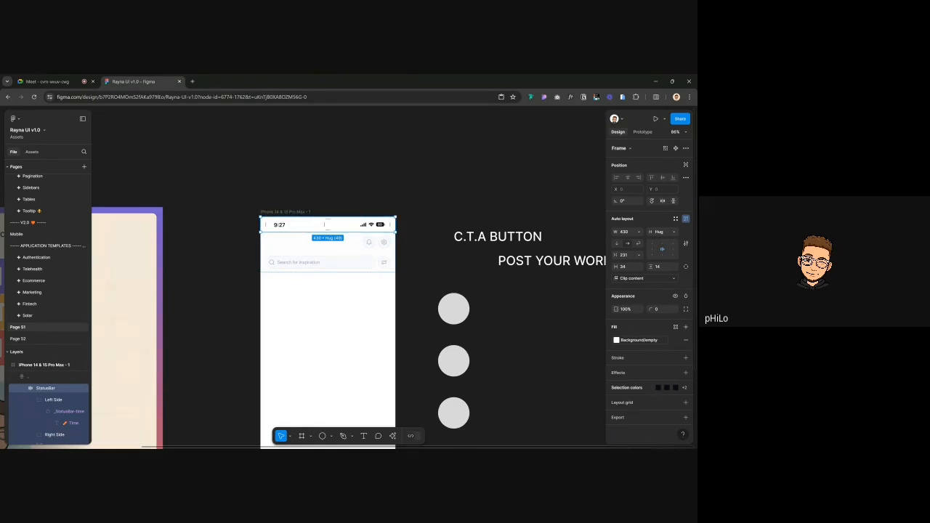
left_click(353, 250)
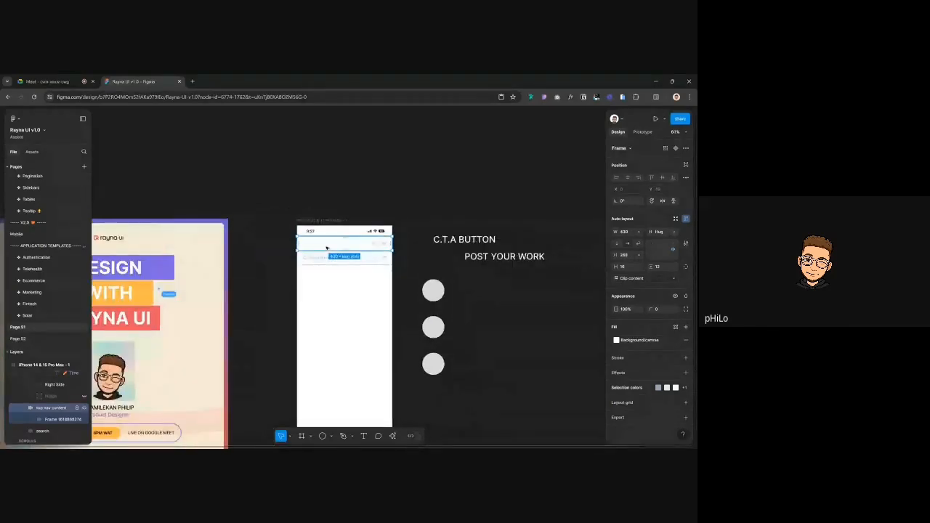
scroll(326, 248, "down", 1)
key("t")
left_click(297, 239)
type("WH")
key("Escape")
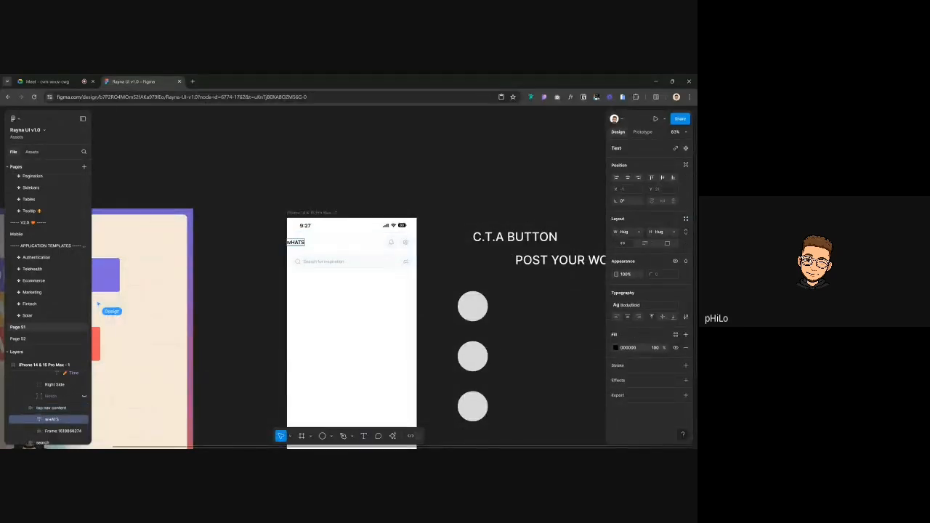
Complete the header title so it reads 'WhatsApp'
key("BackSpace")
type("hatApps")
key("Escape")
key("Escape")
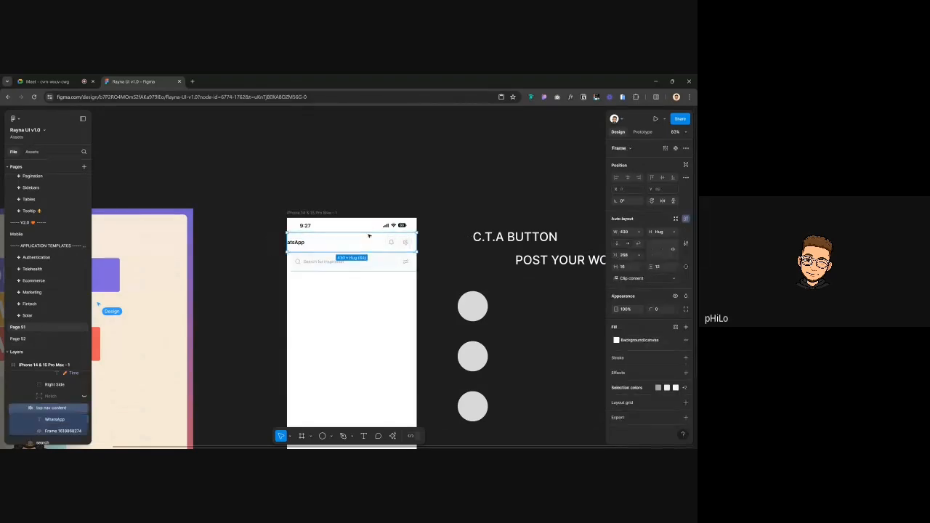
Set the top nav content frame's width to Auto so the title is unclipped
left_click(640, 256)
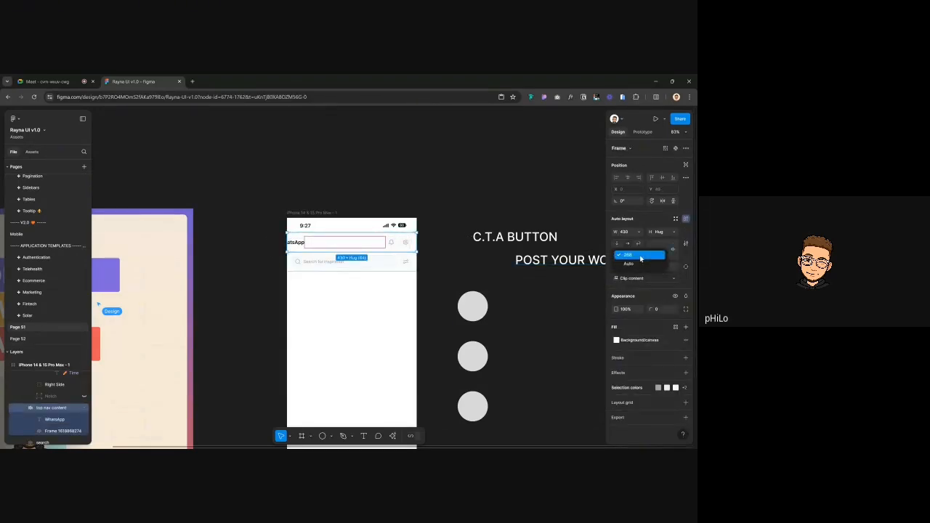
left_click(629, 263)
left_click(380, 164)
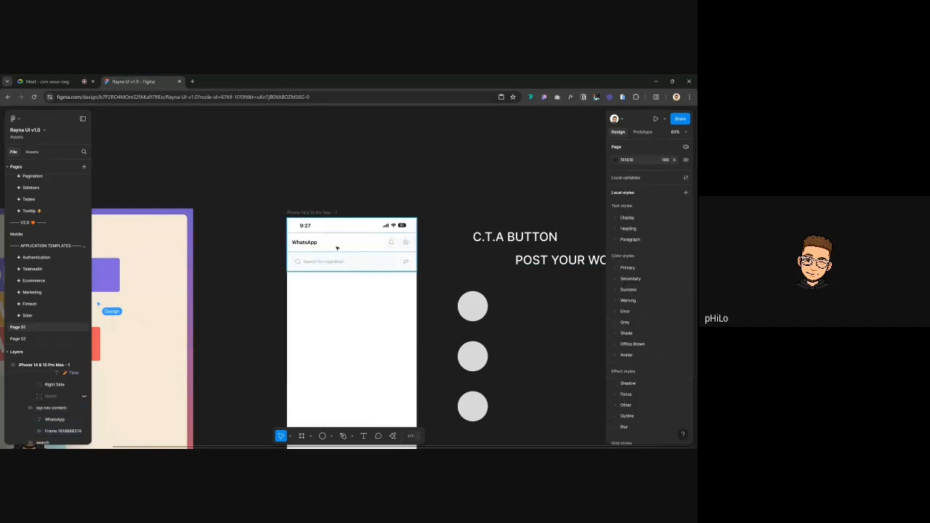
scroll(336, 248, "up", 3)
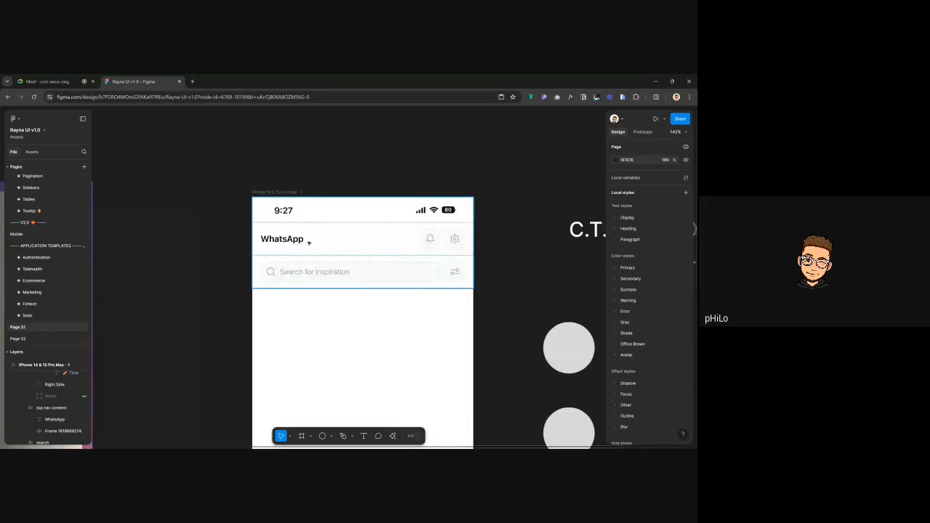
scroll(426, 228, "right", 2)
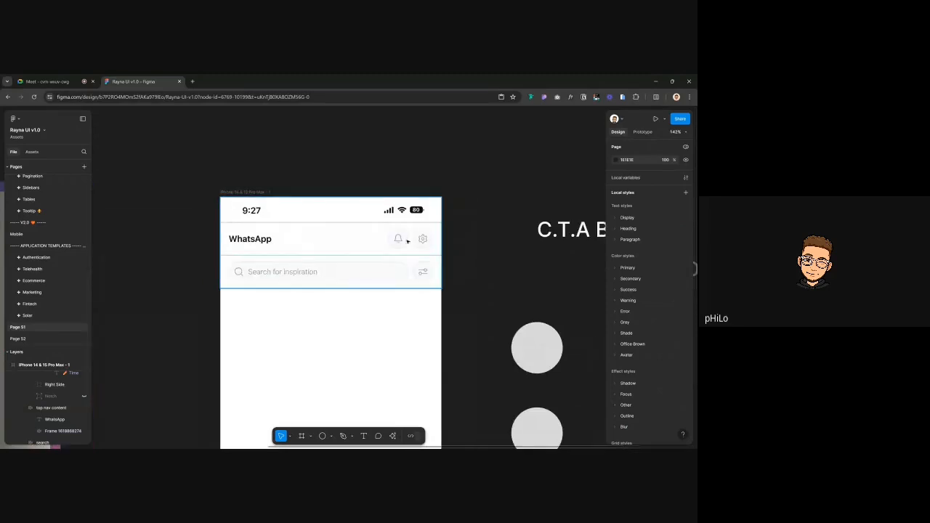
scroll(290, 221, "down", 3)
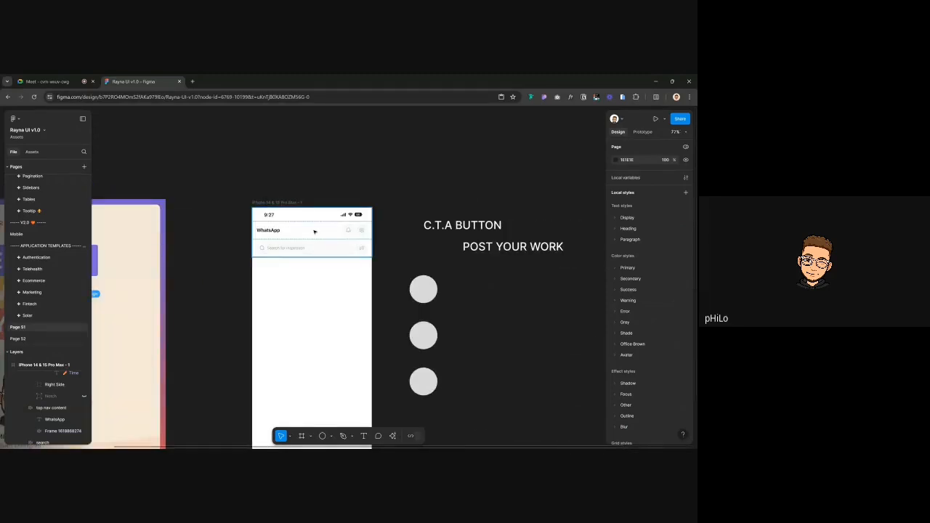
Copy the WhatsApp header above the phone and ungroup the original header
left_click(310, 238)
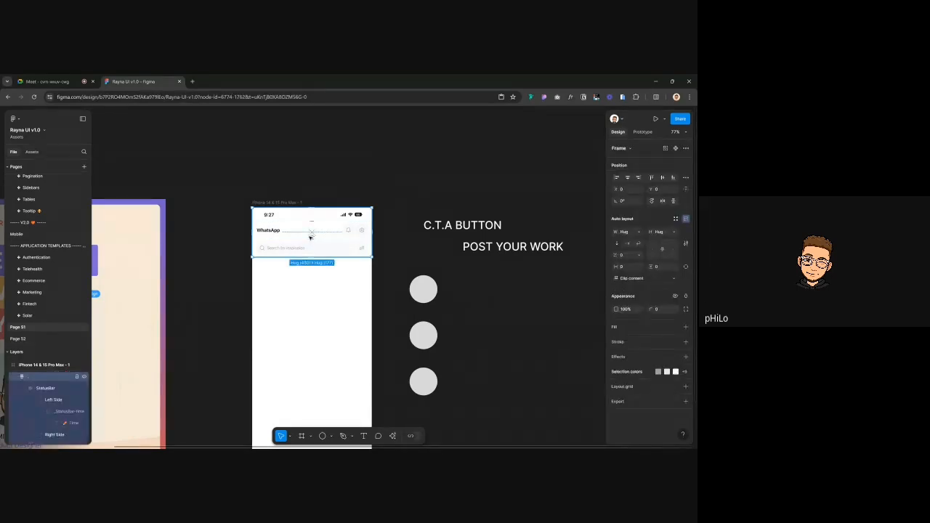
mouse_move(310, 238)
left_mouse_down()
mouse_move(371, 191)
mouse_move(419, 173)
left_mouse_up()
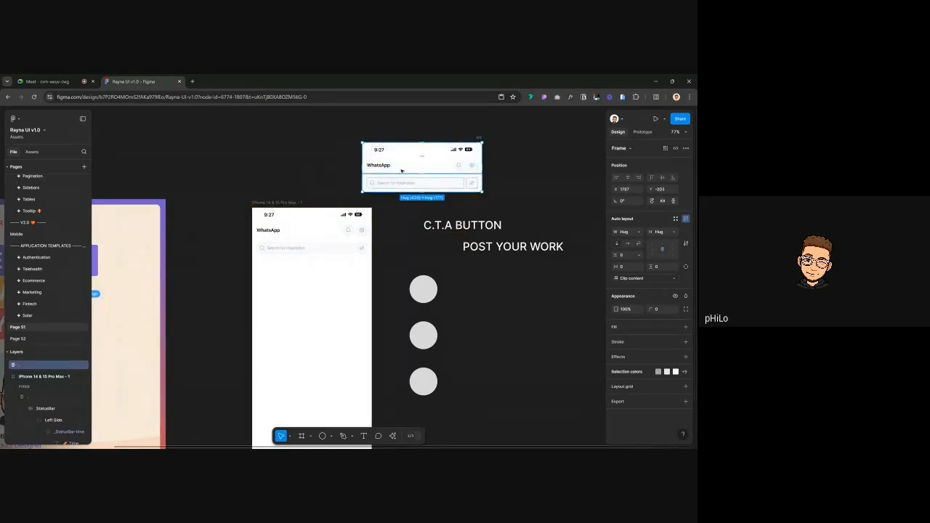
left_click(296, 218)
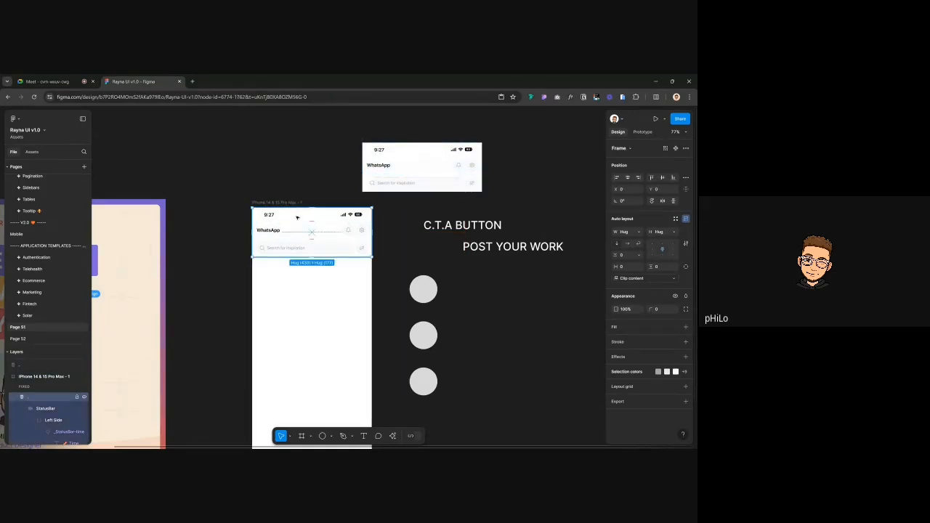
right_click(283, 246)
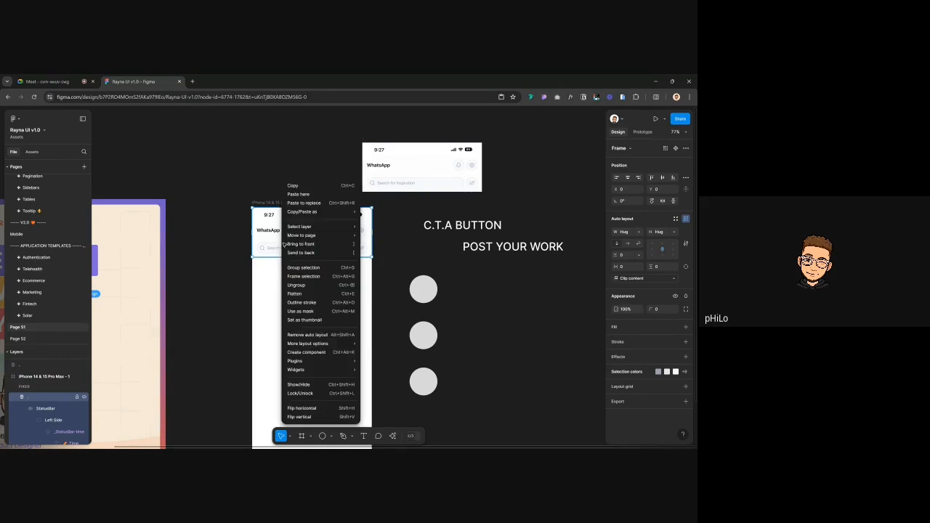
left_click(300, 286)
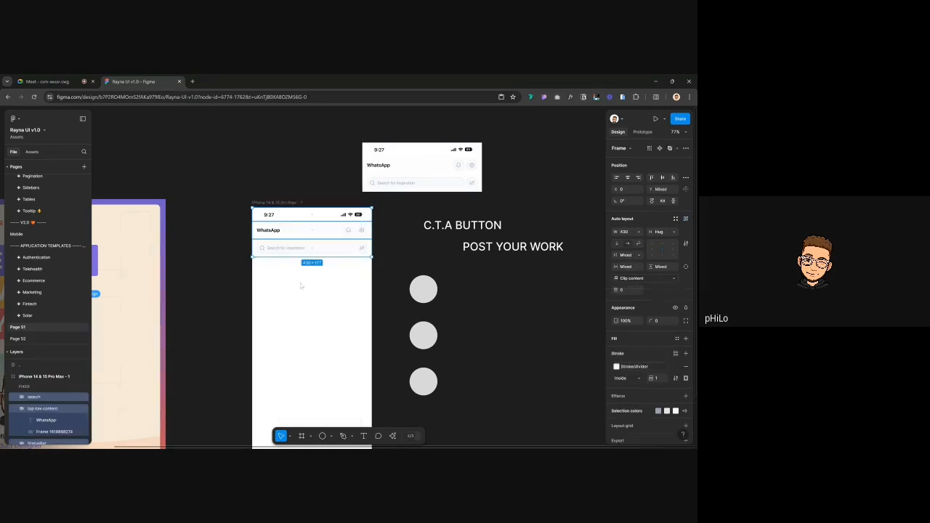
Delete the original header and search bar, leaving only the status bar in the phone
left_click(277, 242)
left_click(278, 245, "shift")
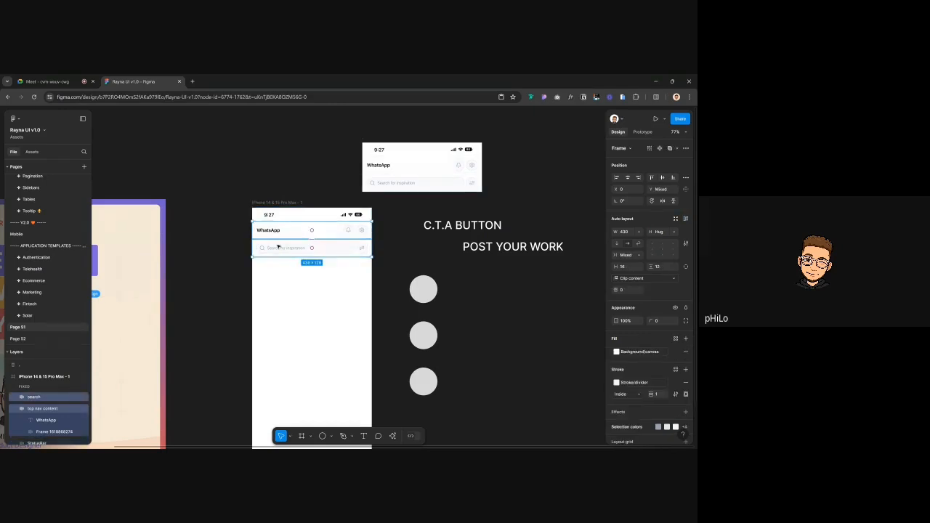
key("Delete")
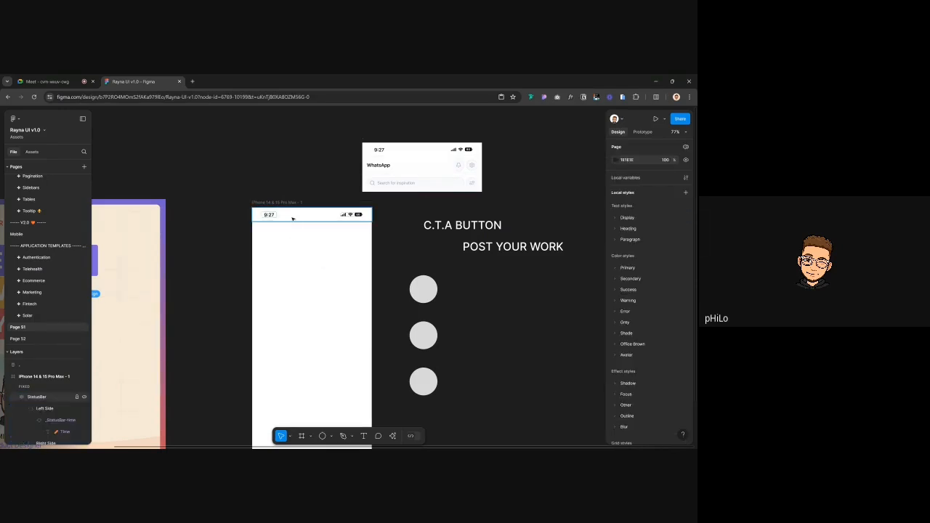
left_click(293, 220)
scroll(292, 220, "up", 3)
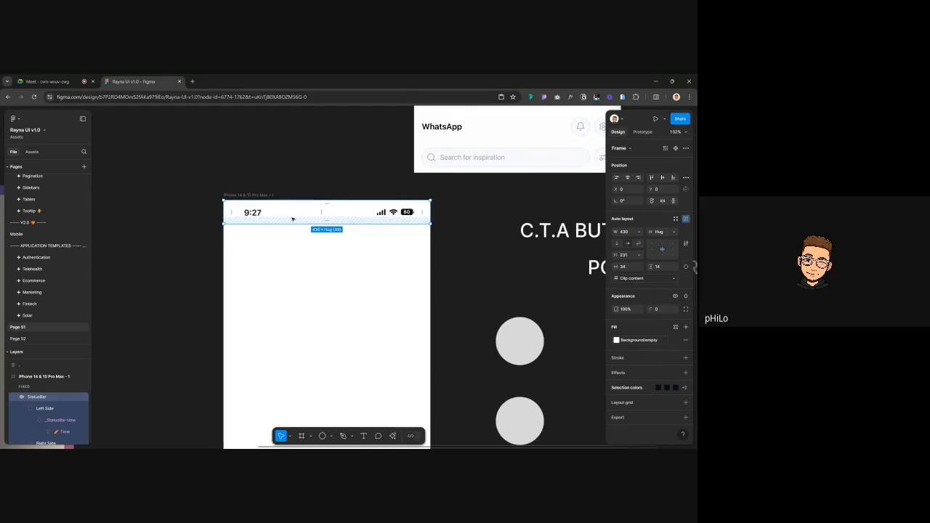
scroll(292, 314, "down", 3)
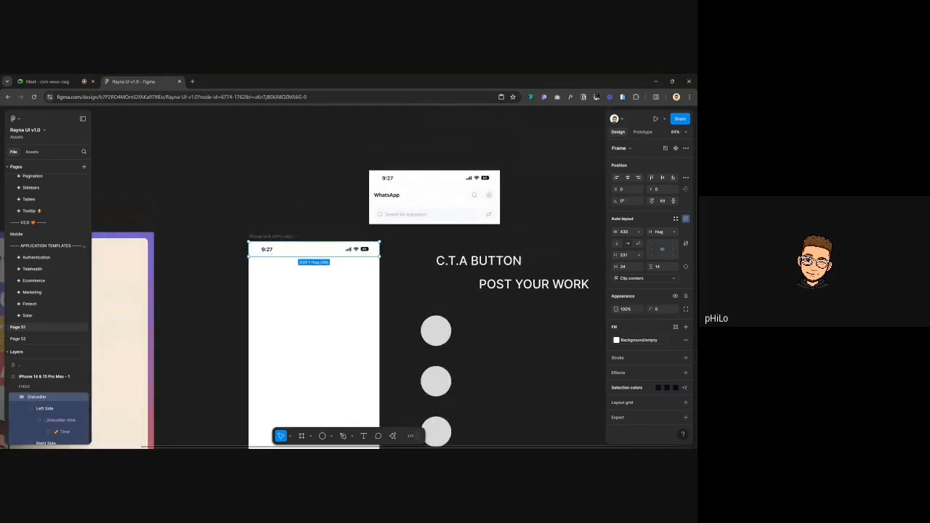
left_click(265, 219)
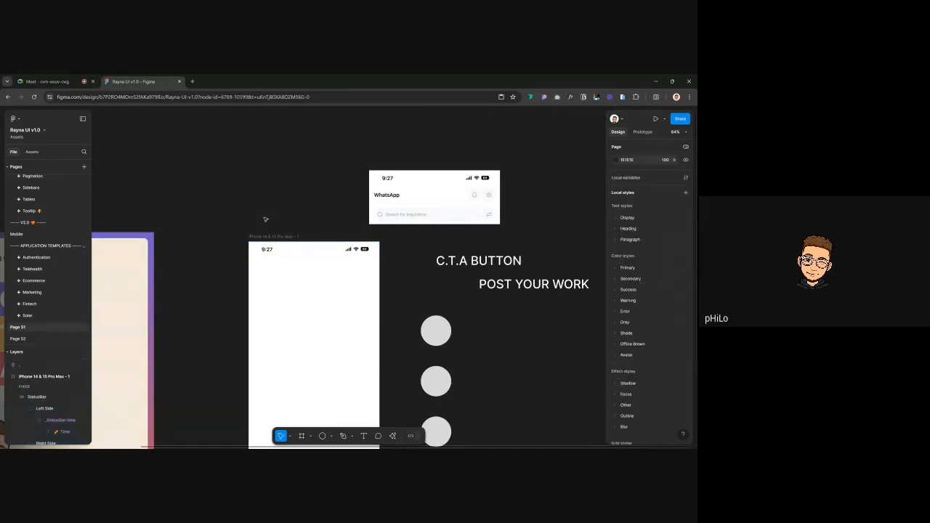
Add a 'Rayna' text below the phone's status bar
key("t")
left_click(261, 266)
type("Rayna")
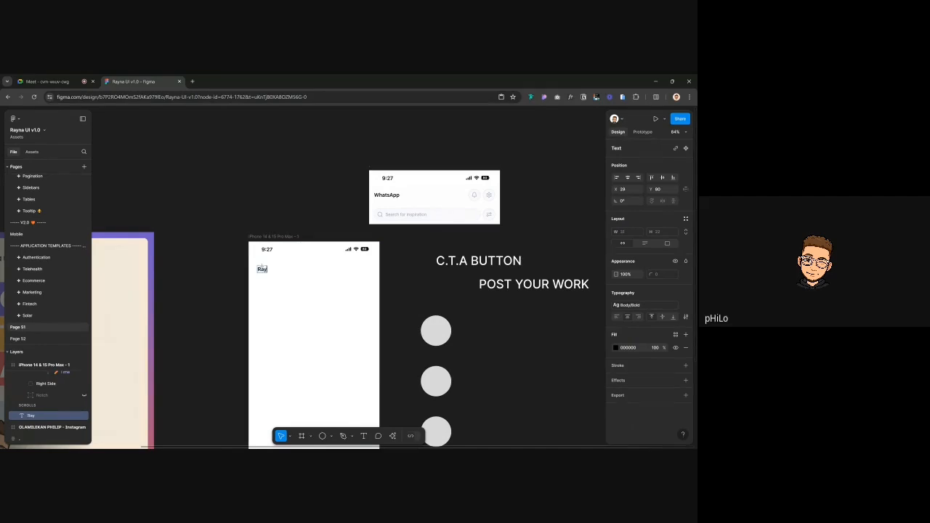
key("Escape")
left_click(628, 305)
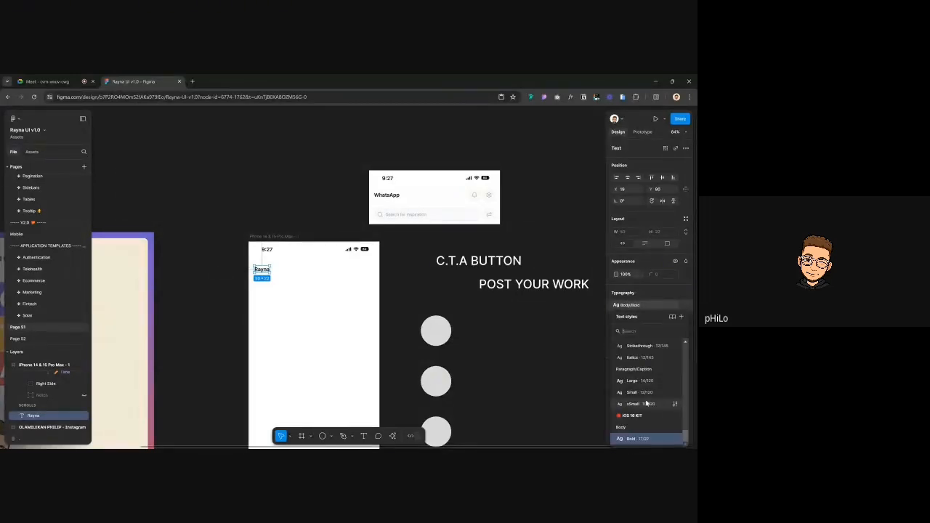
scroll(646, 405, "up", 10)
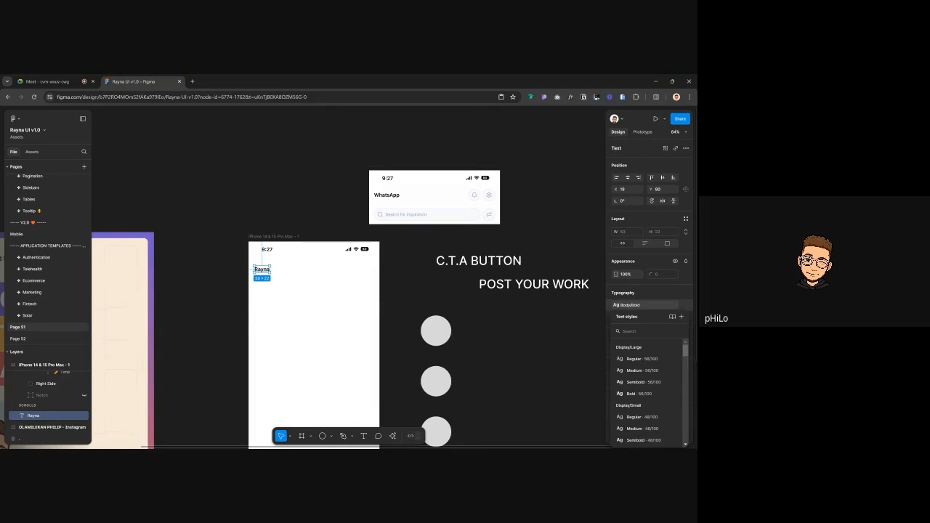
left_click(530, 337)
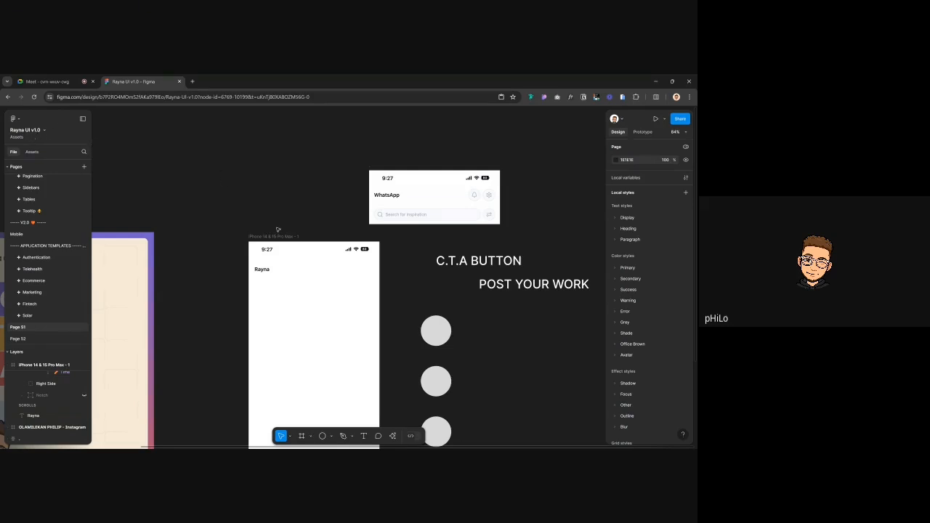
Expand the Heading and Paragraph local styles and open Rayna's text style list
scroll(639, 356, "down", 2)
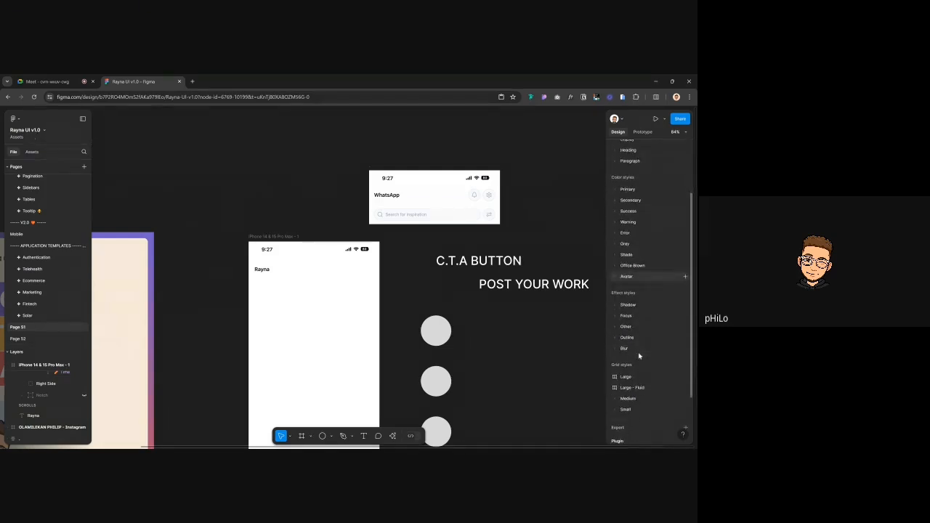
scroll(642, 218, "up", 2)
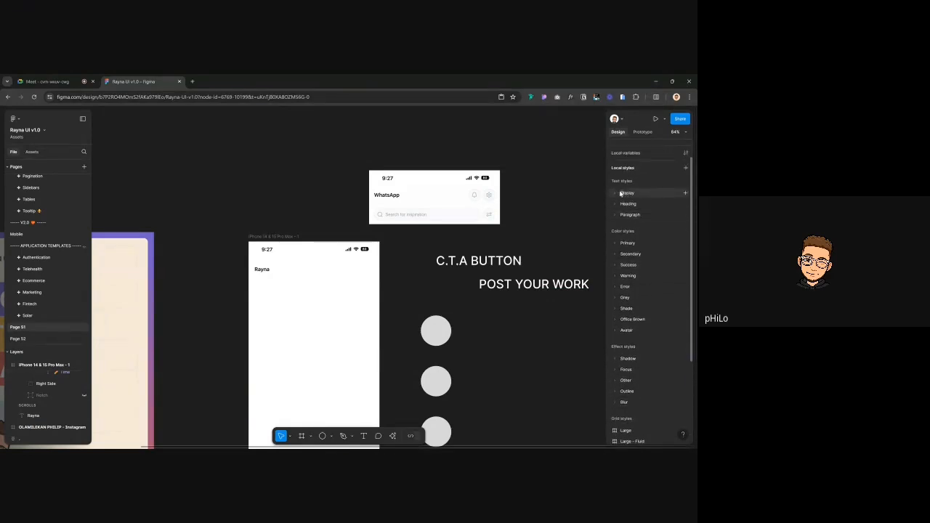
left_click(617, 204)
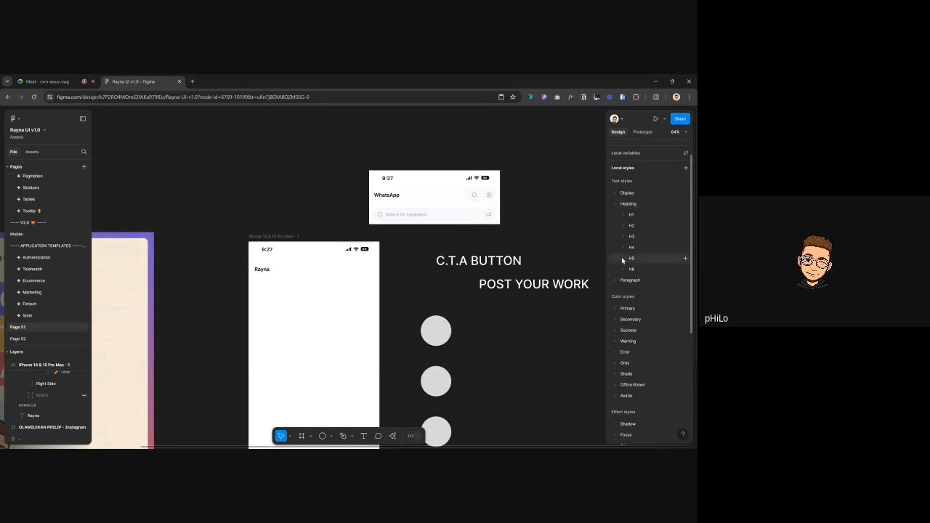
left_click(615, 281)
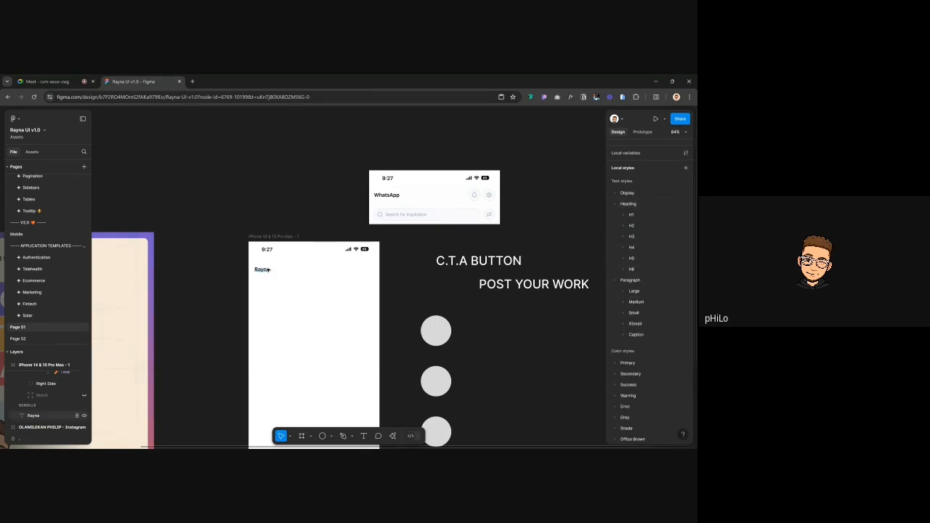
left_click(261, 269)
left_click(646, 303)
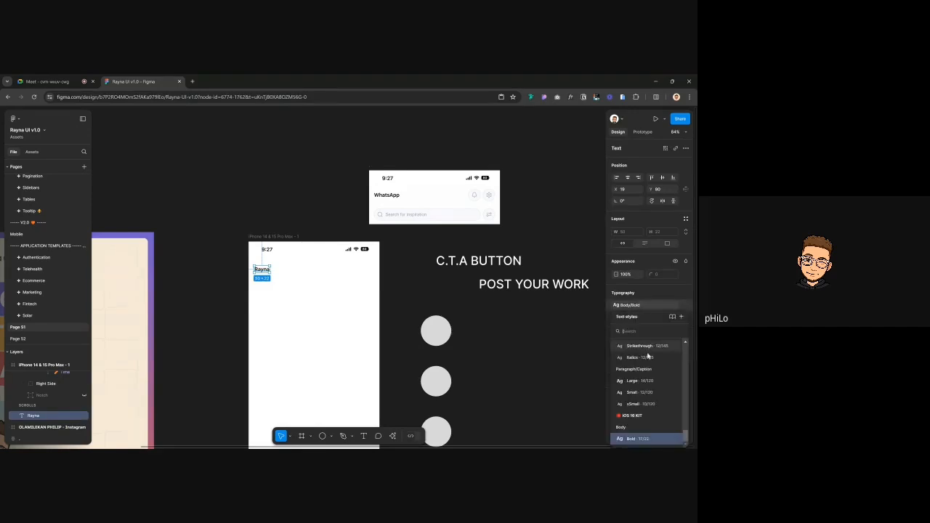
scroll(647, 355, "up", 5)
scroll(647, 355, "down", 8)
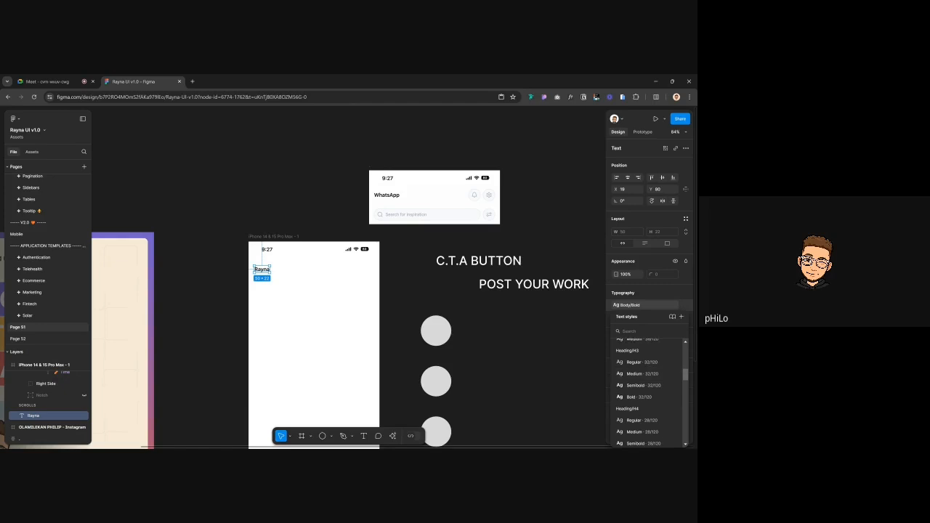
Apply Heading/H3/Medium to Rayna and nudge it to X 16, Y 65
left_click(640, 378)
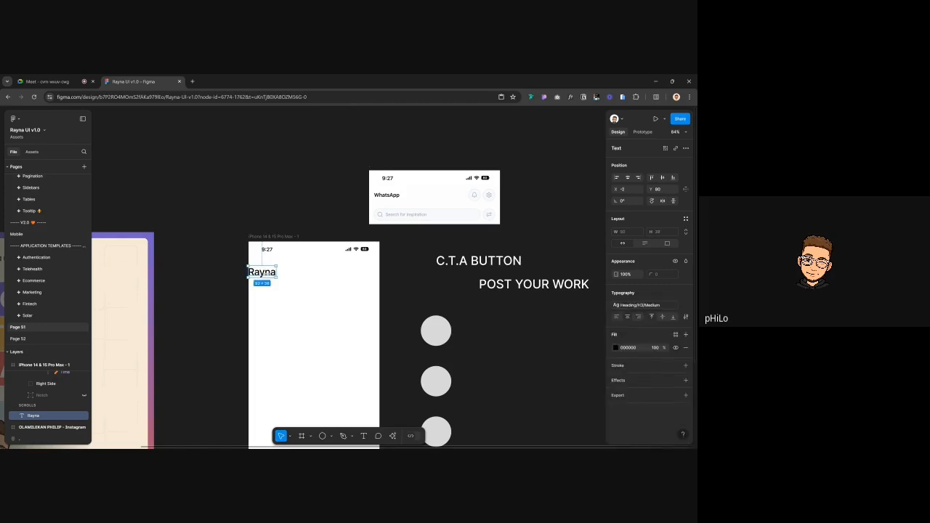
left_click_drag(262, 273, 270, 271)
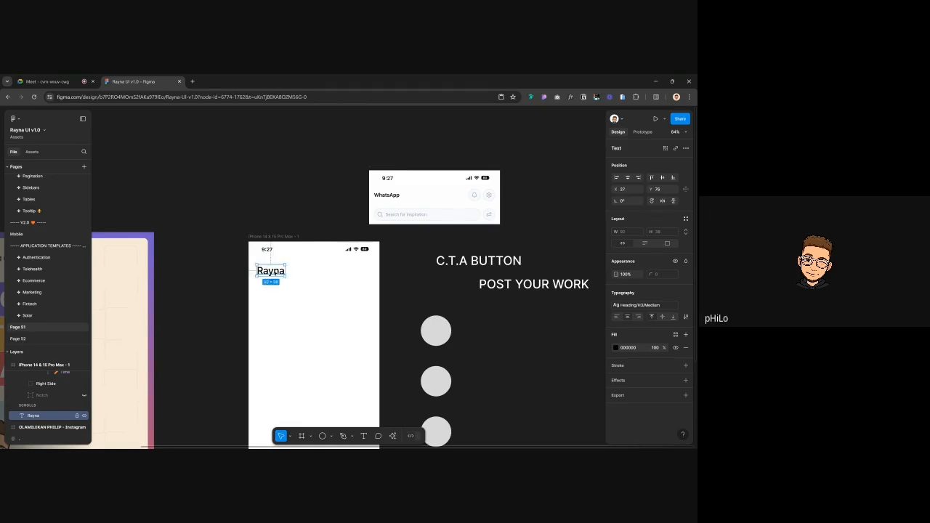
key("alt")
key("Left")
key("Left")
key("Left")
key("alt")
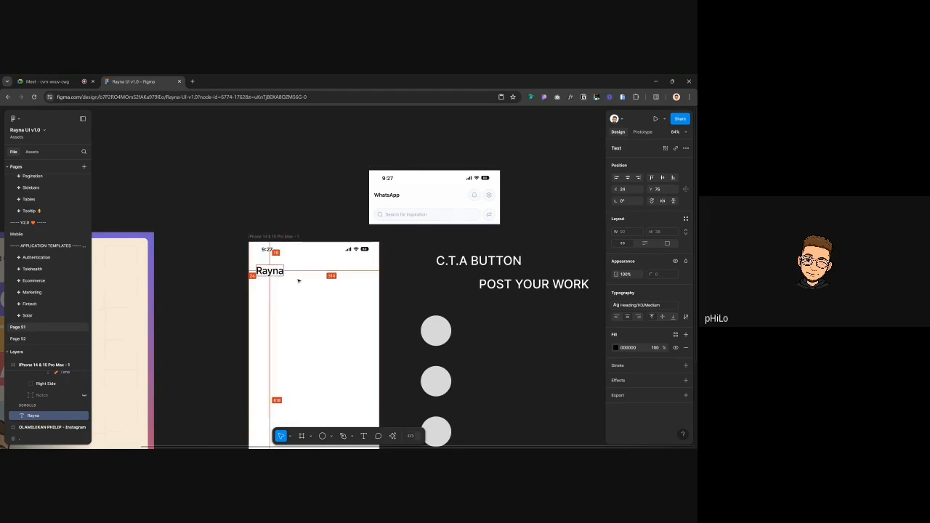
key("Left")
key("Left")
key("Left")
key("Left")
key("Left")
key("Left")
key("Left")
key("Left")
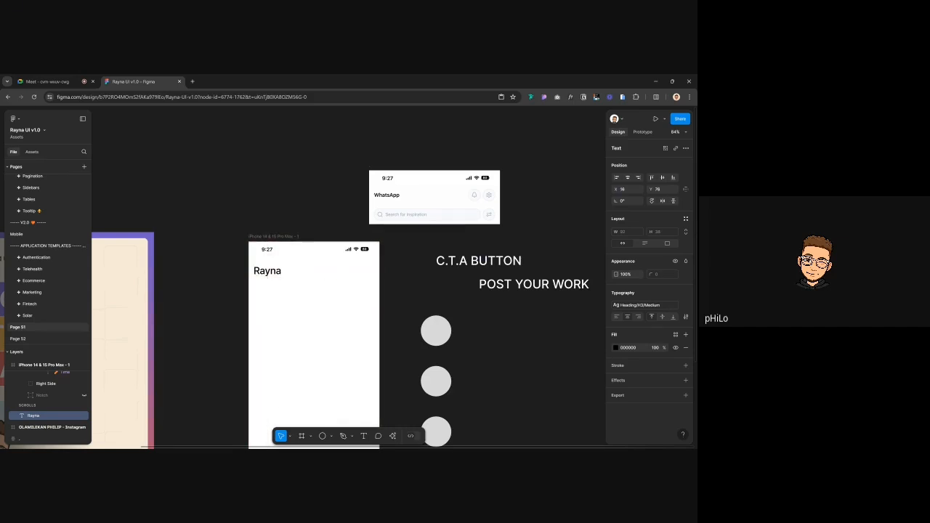
key("alt")
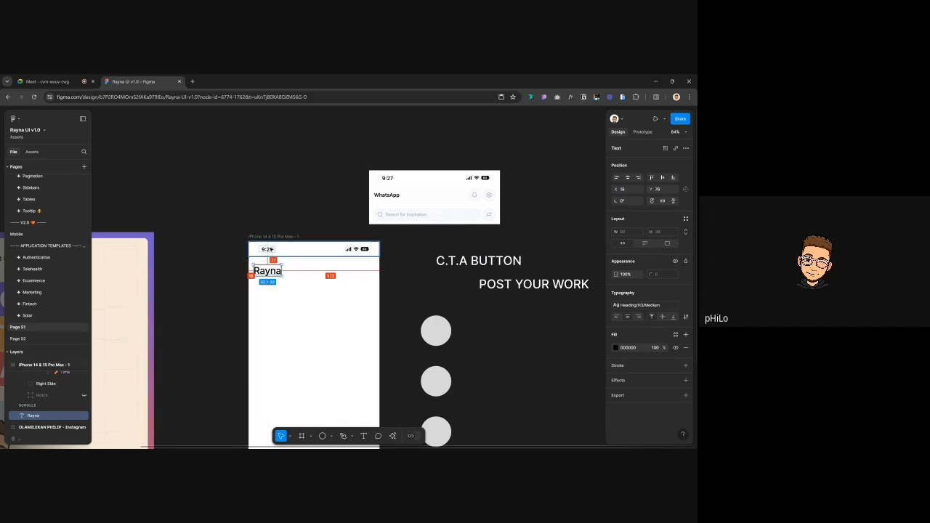
key("Up")
key("Up")
key("Up")
key("Up")
key("Up")
key("Up")
key("alt")
key("Up")
key("Up")
key("Up")
key("Up")
key("Up")
key("alt")
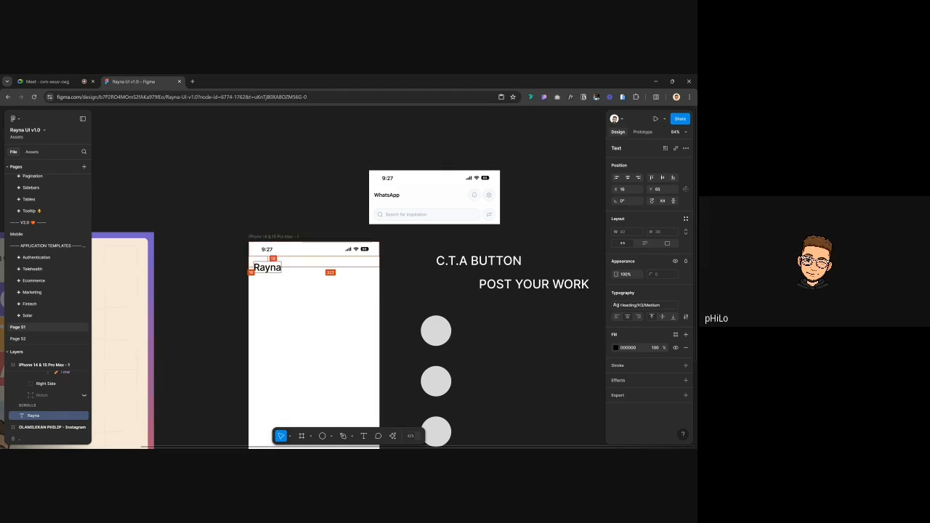
Check Rayna's spacing from the frame edges, then clear the selection
left_click(275, 223)
left_click(273, 269)
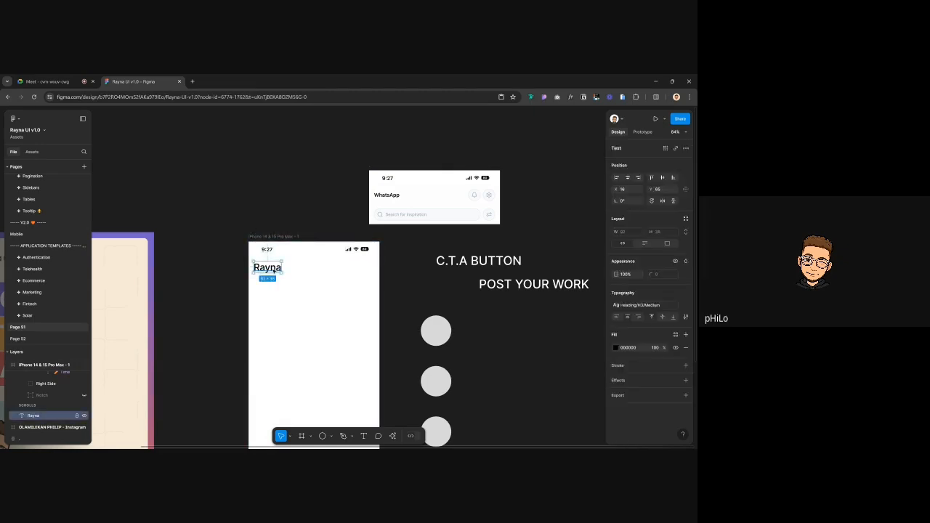
key("alt")
left_click(275, 257)
left_click(271, 267)
left_click(306, 221)
scroll(306, 221, "right", 1)
scroll(306, 221, "right", 2)
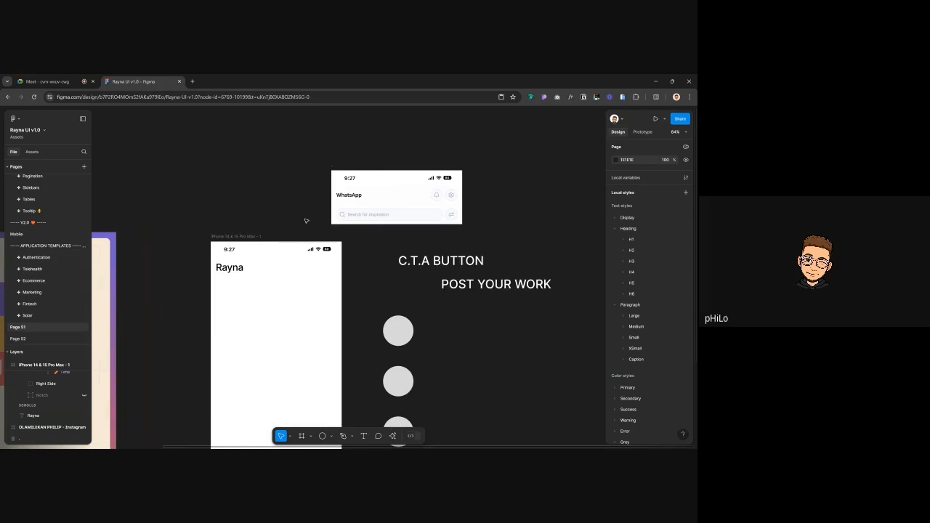
Review the Rayna heading's text style choices without changing them
left_click(250, 236)
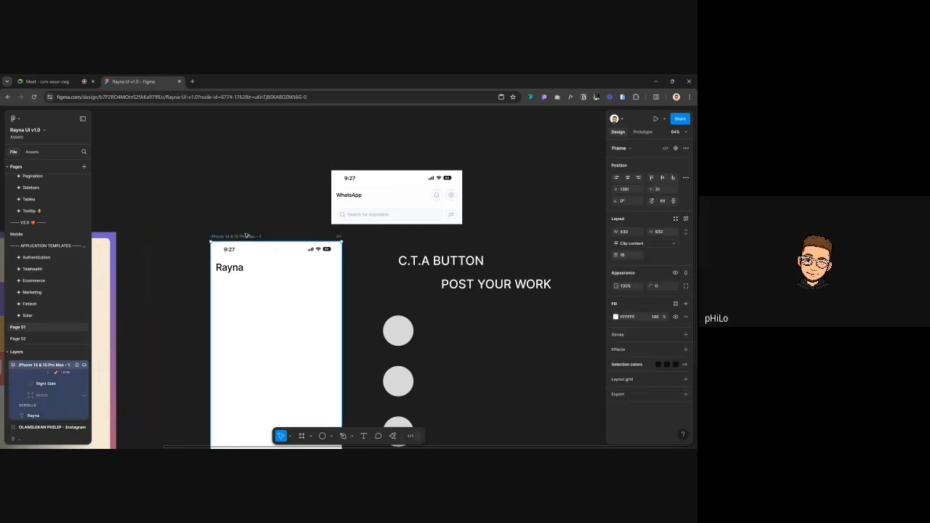
left_click(241, 269)
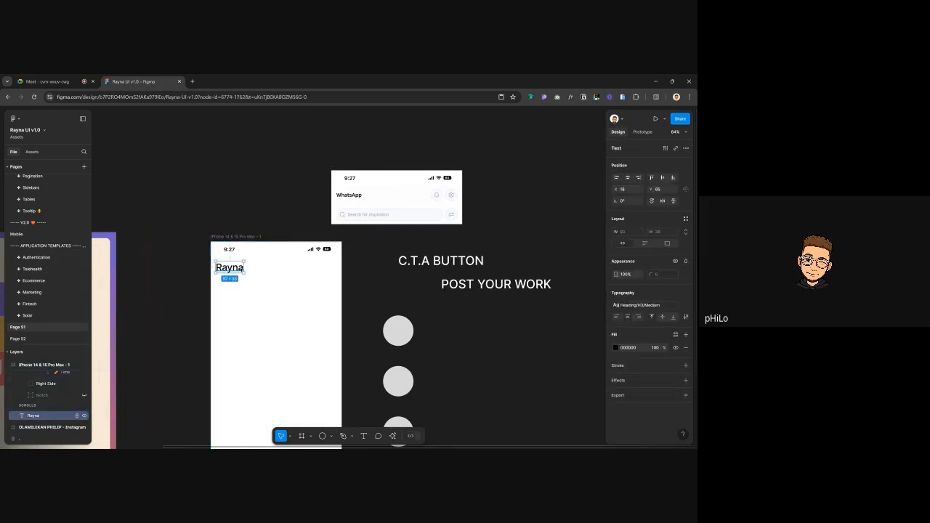
left_click(634, 306)
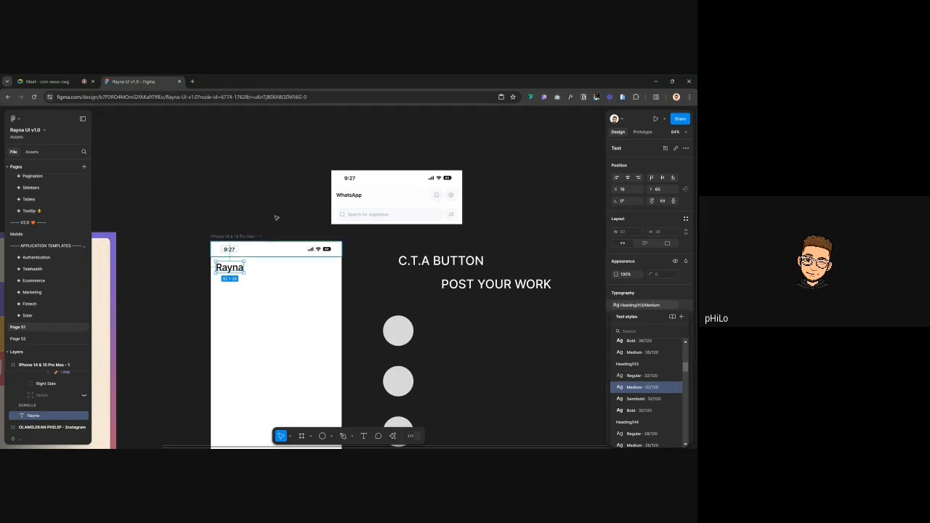
left_click(258, 282)
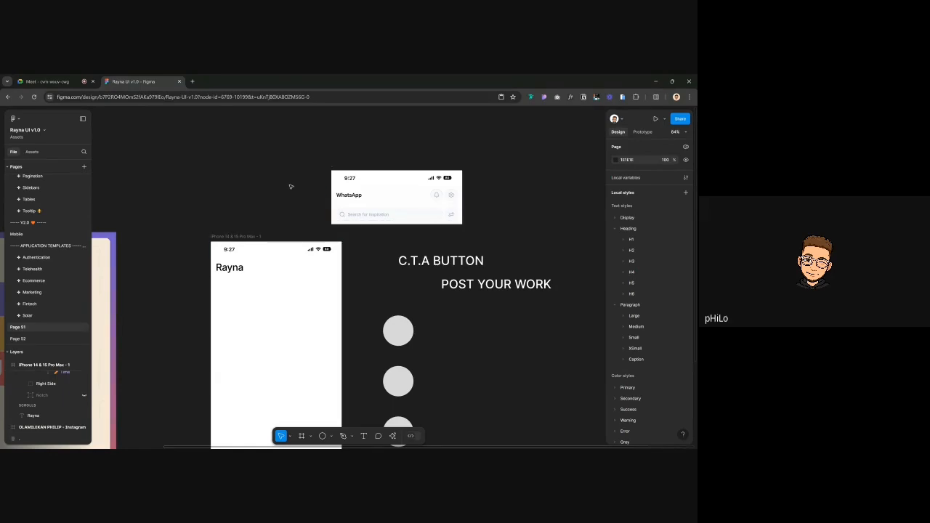
Inspect the iPhone and WhatsApp frames, then switch to the Google Meet call tab
left_click(247, 238)
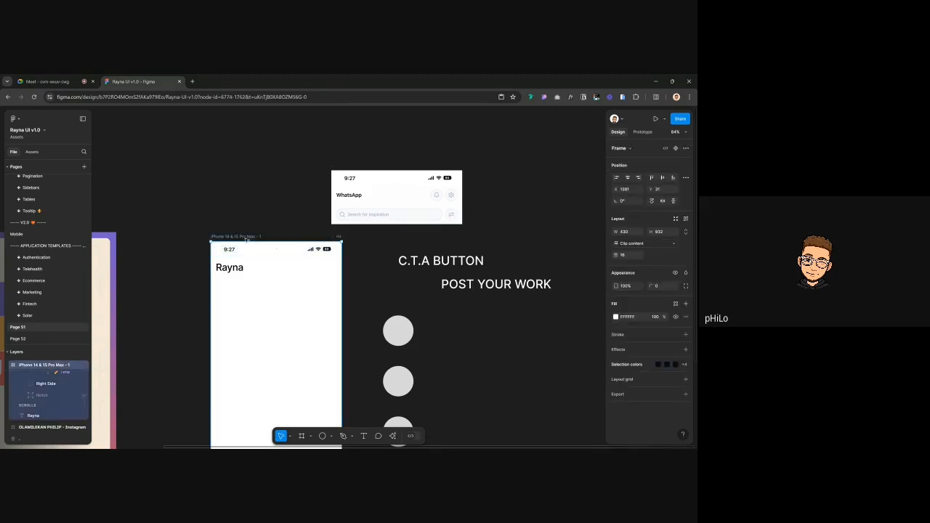
left_click(334, 168)
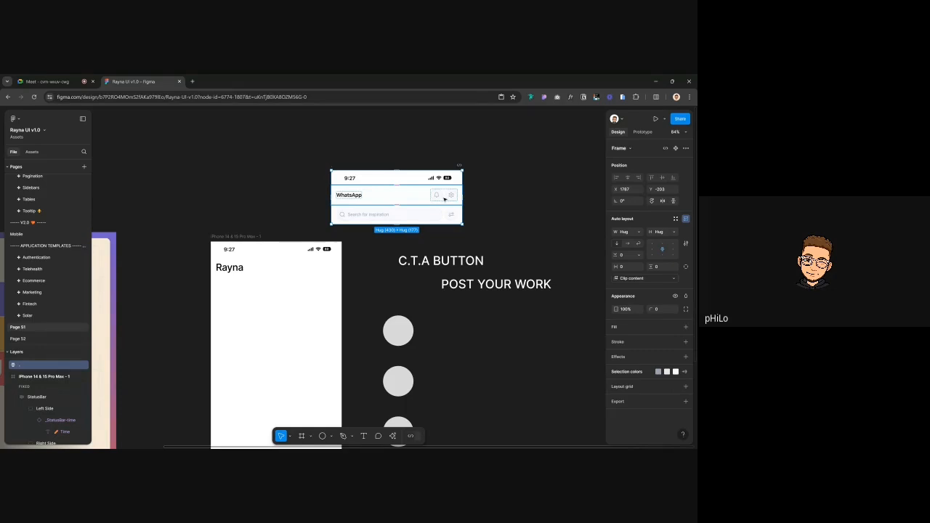
scroll(465, 211, "right", 2)
left_click(498, 224)
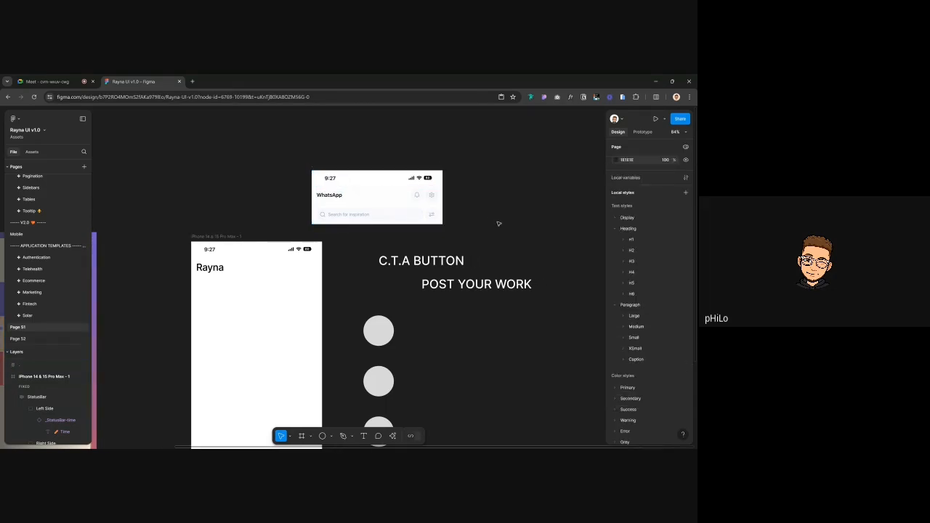
left_click(50, 81)
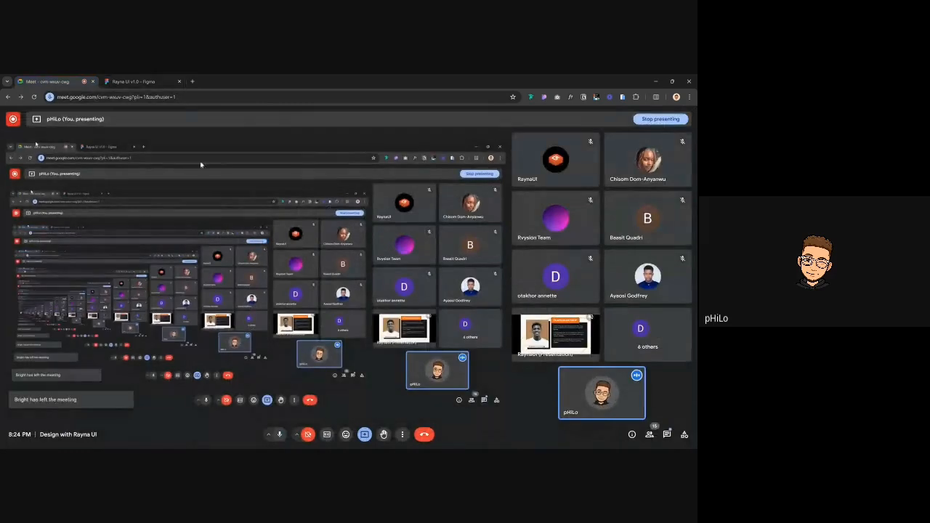
Check Google Meet's in-call messages, then go back to the Figma design
left_click(667, 434)
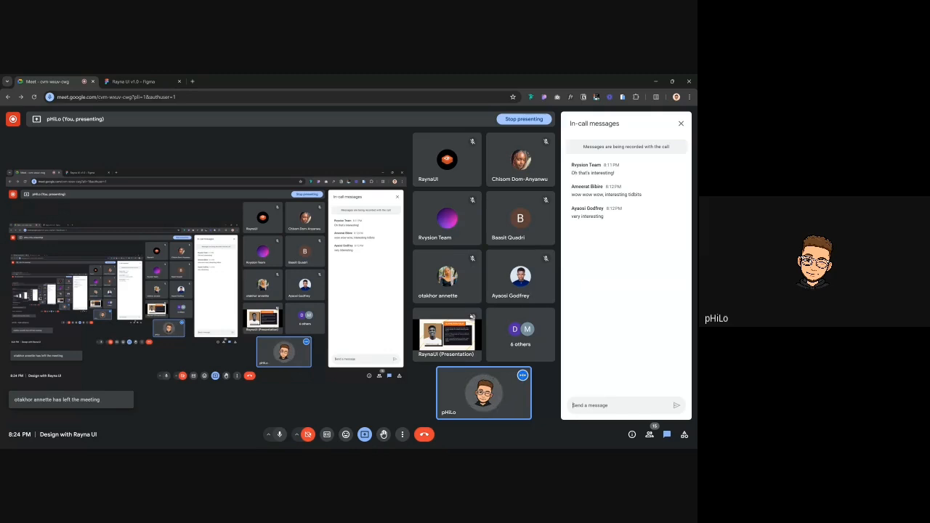
left_click(131, 81)
scroll(281, 392, "down", 4)
Draw a 430×92 frame across the bottom edge of the phone frame
key("f")
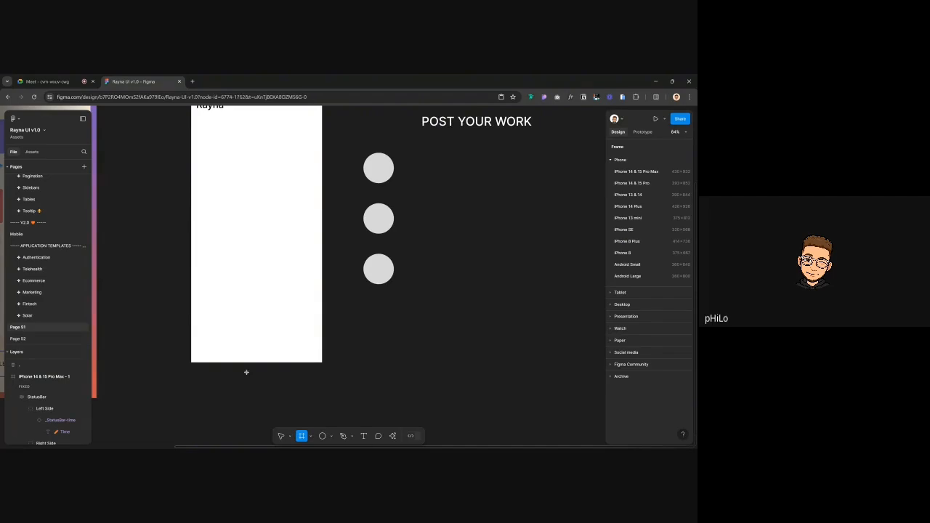
left_click_drag(190, 318, 321, 347)
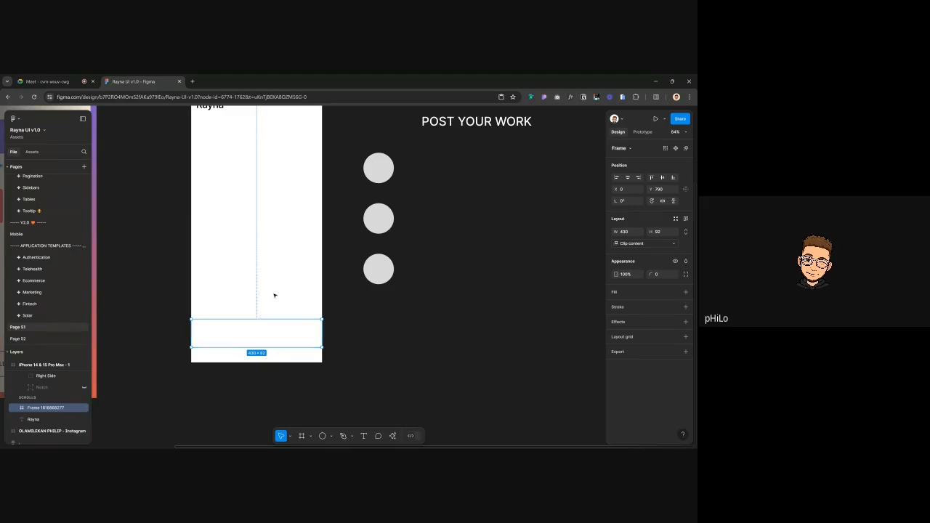
scroll(274, 295, "down", 3)
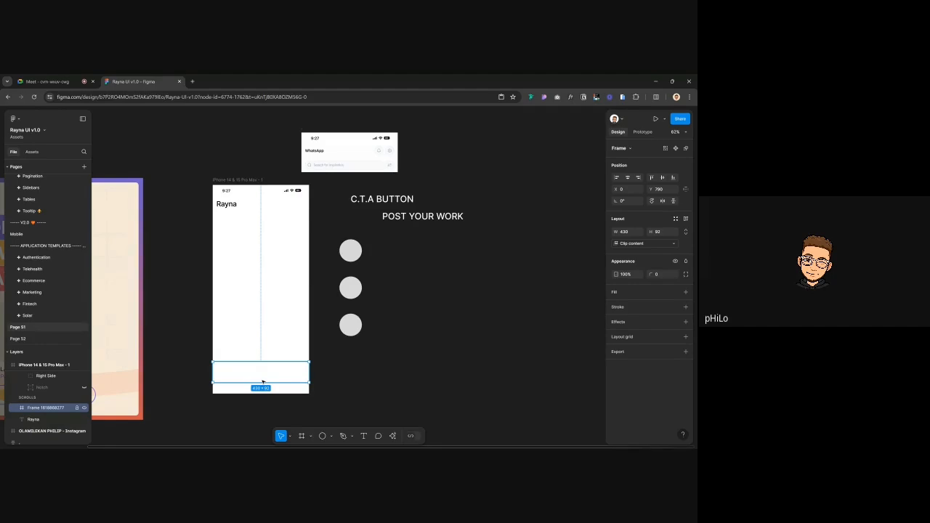
Add a 'Home' text label in the bottom frame and duplicate it alongside
key("t")
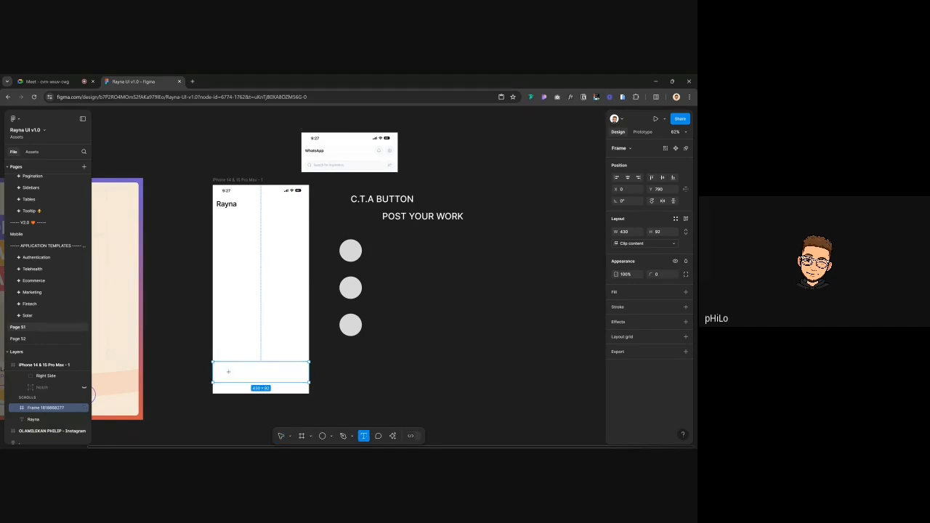
left_click(228, 372)
type("H")
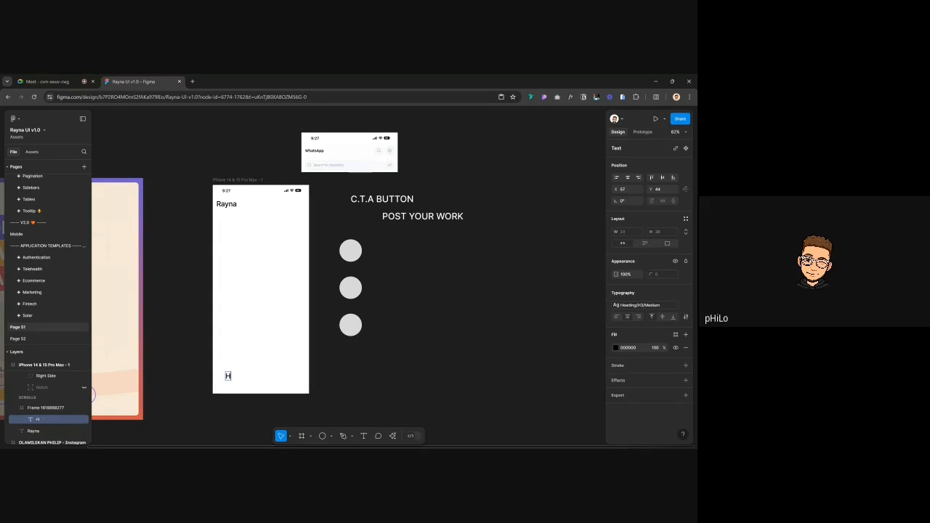
type("ome")
key("Escape")
left_click_drag(235, 376, 260, 375)
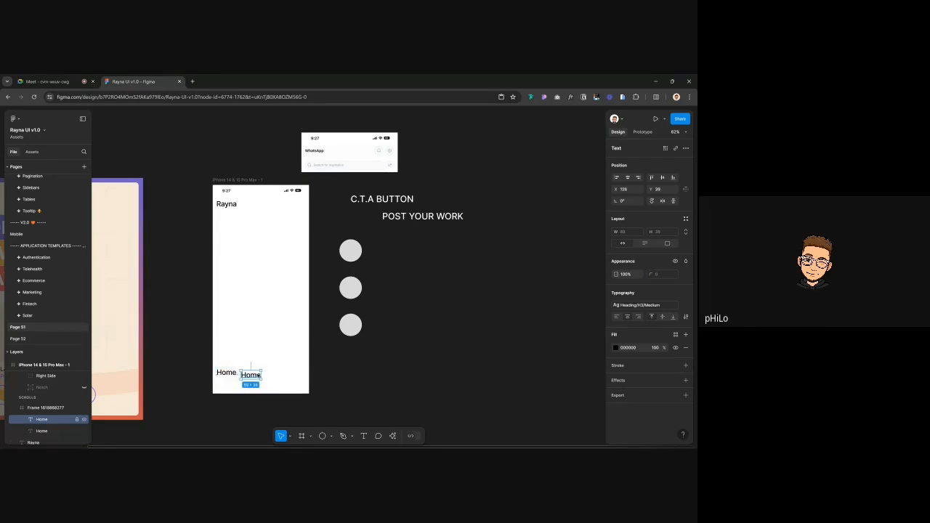
Reword the copy as 'My design' and line it up beside Home
double_click(259, 374)
type("My design")
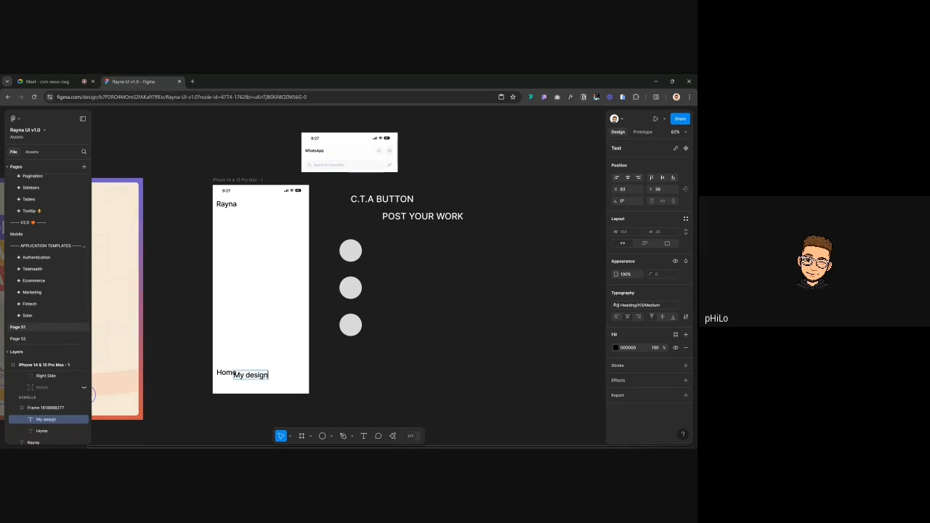
key("Escape")
left_click_drag(250, 374, 283, 372)
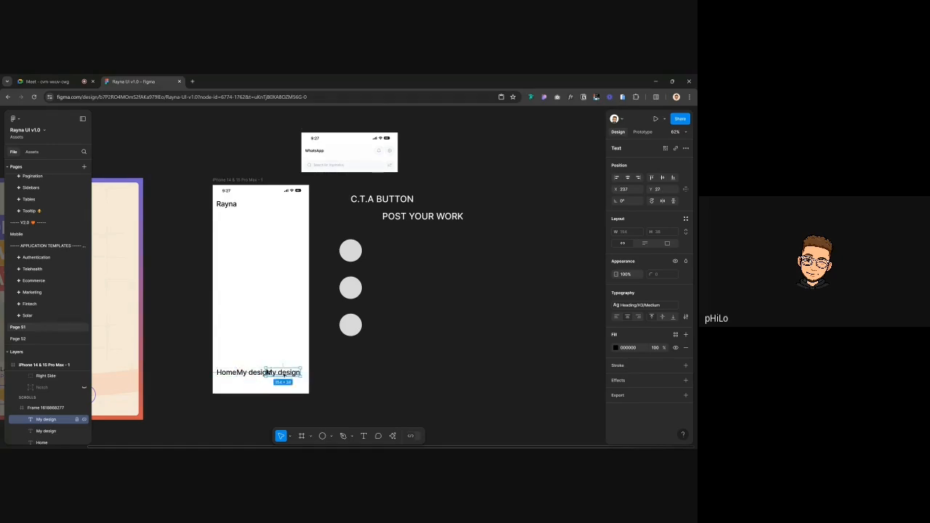
Make another copy read 'Other people's design' and move it above the bottom bar
double_click(283, 372)
type("Other peop")
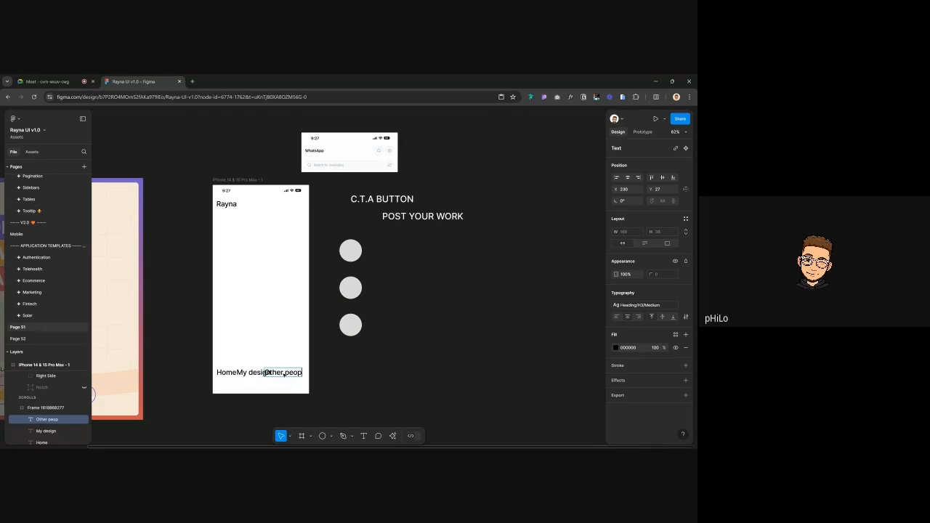
type("le's design")
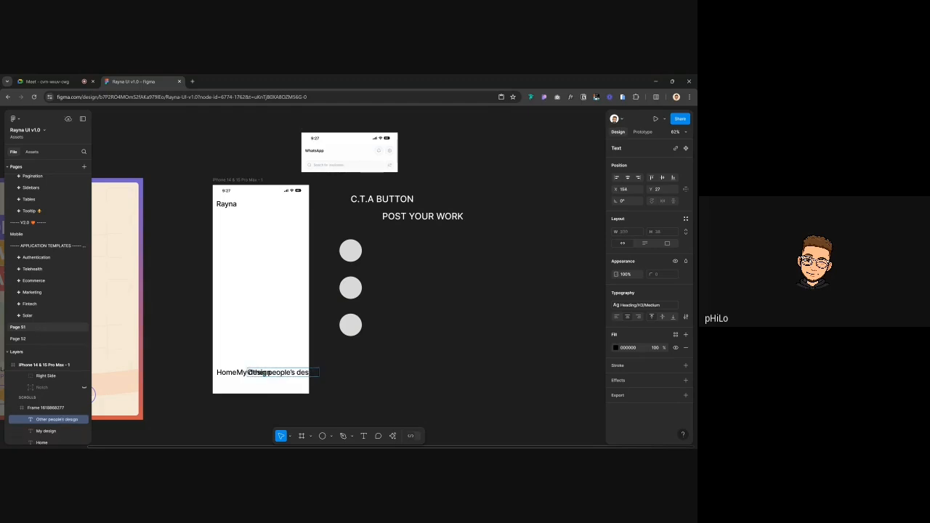
key("Escape")
left_click_drag(299, 372, 285, 332)
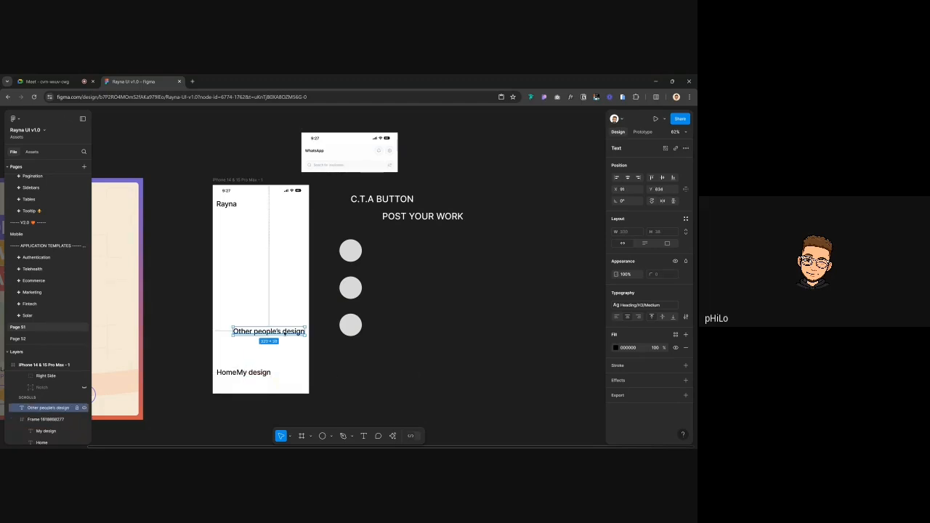
Shift 'My design' further right of Home and re-centre 'Other people's design'
left_click(258, 372)
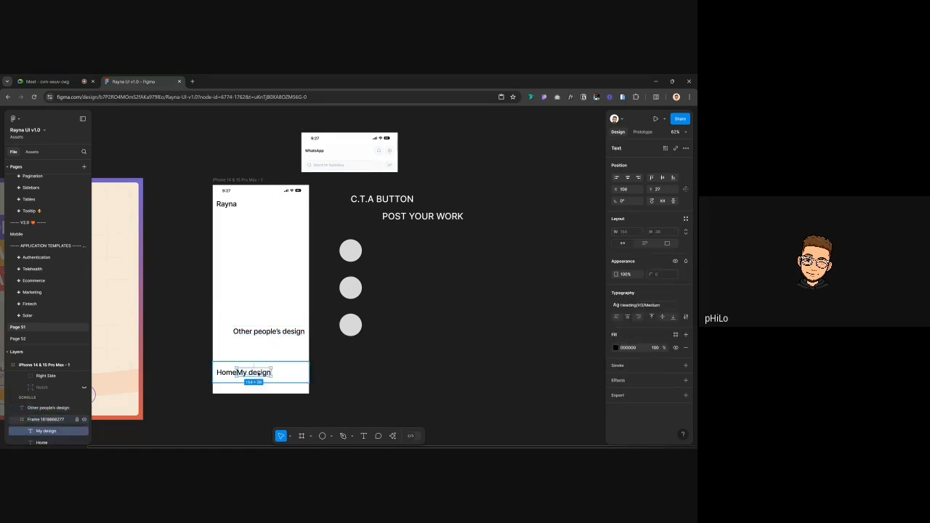
left_click(258, 373)
left_click_drag(258, 372, 281, 372)
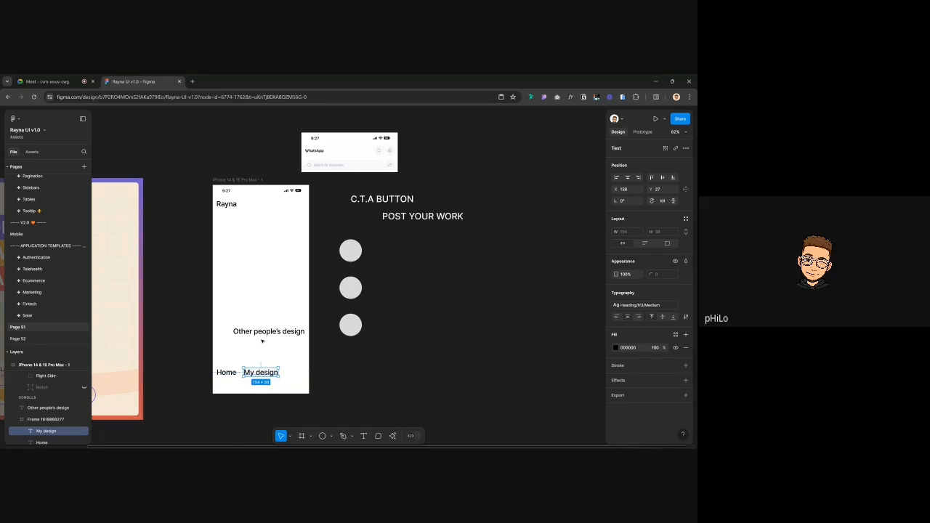
left_click_drag(264, 335, 276, 340)
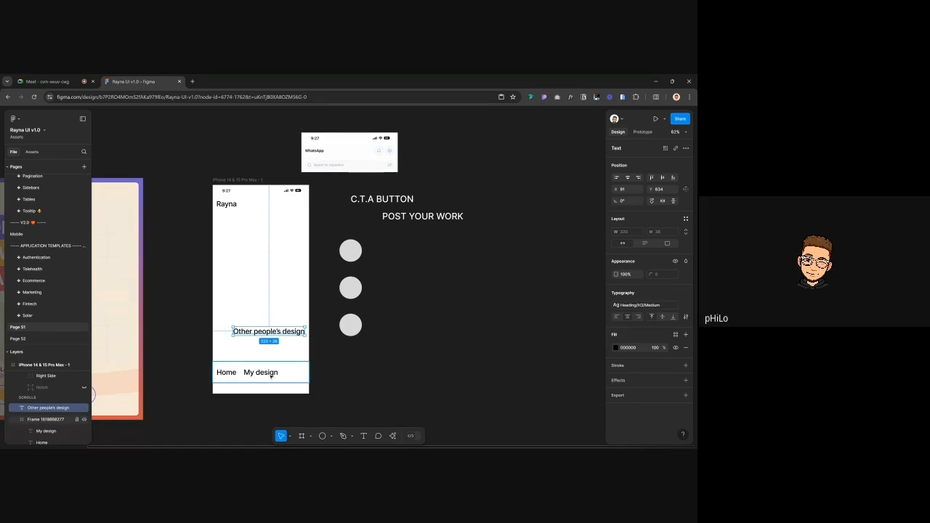
left_click(238, 373)
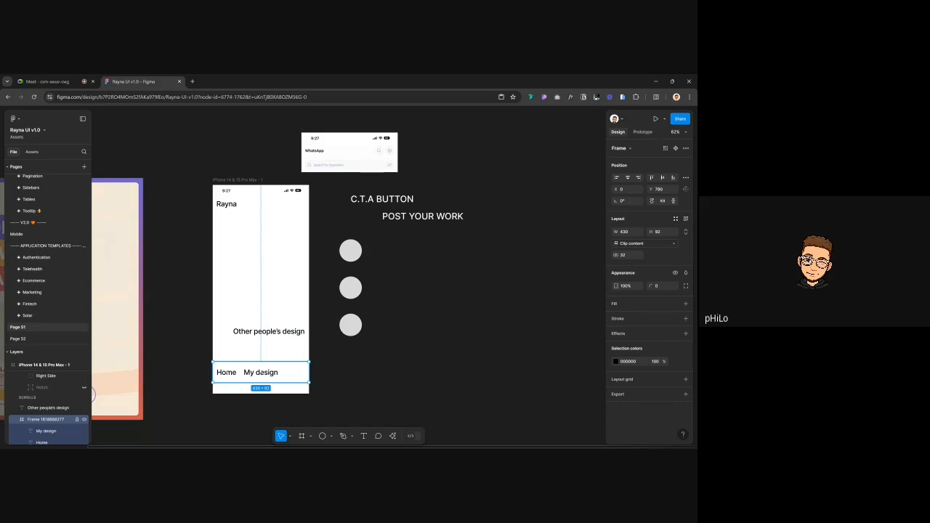
Duplicate 'Other people's design' just below it and reword the copy as 'Communities'
left_click(276, 334)
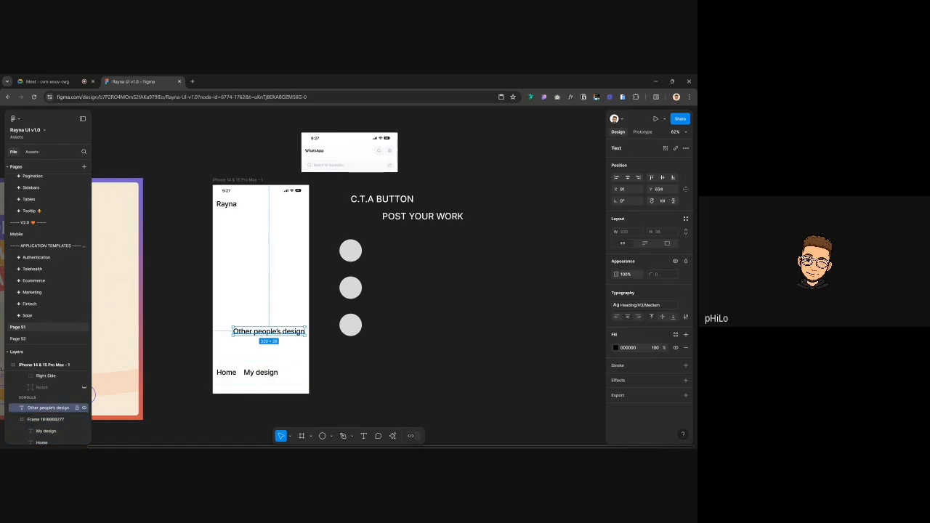
left_click_drag(276, 333, 277, 345, "alt")
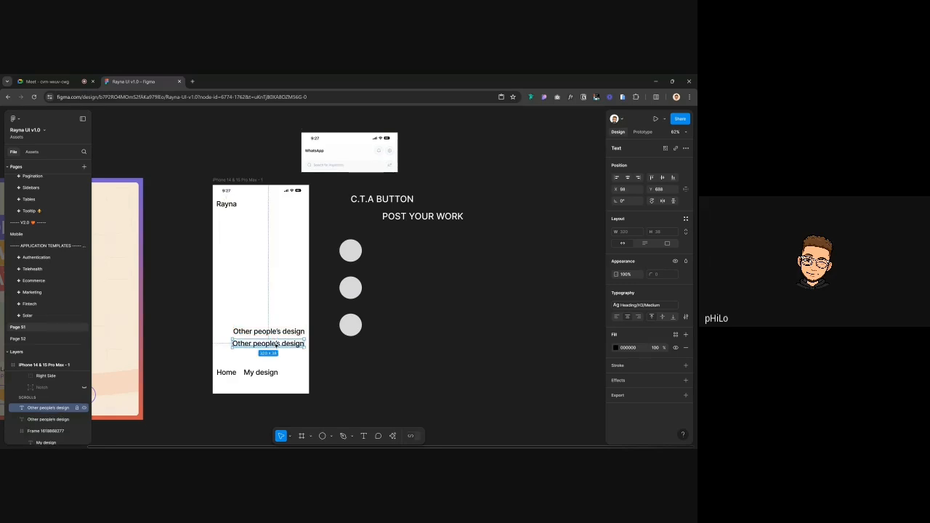
double_click(276, 345)
type("Commu")
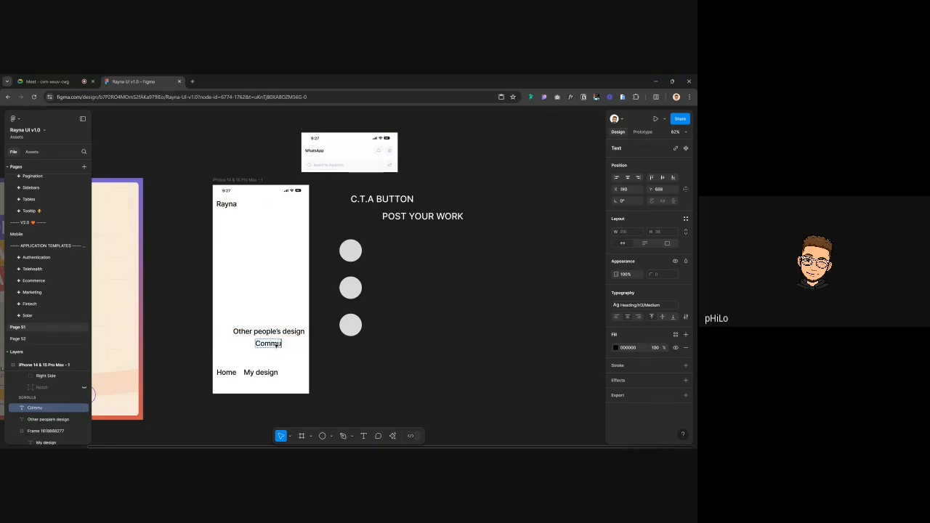
type("nities")
key("Escape")
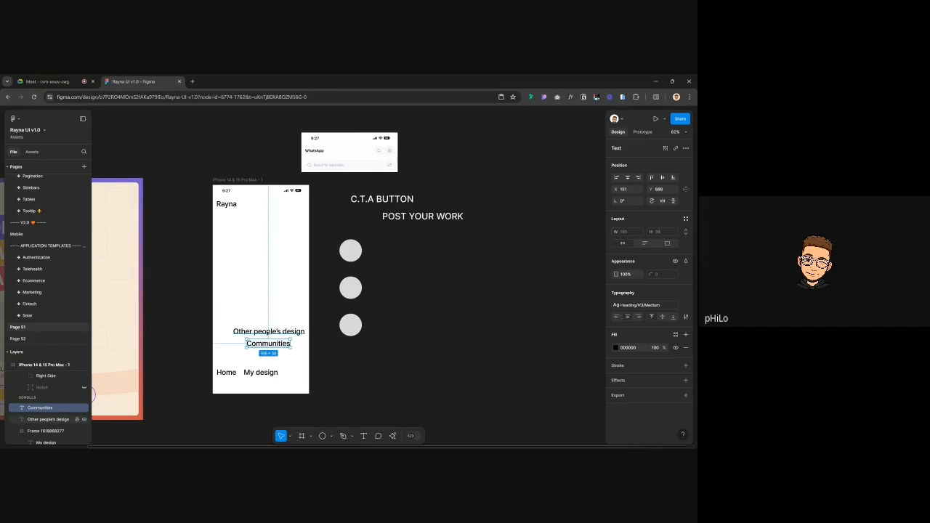
scroll(264, 332, "up", 3)
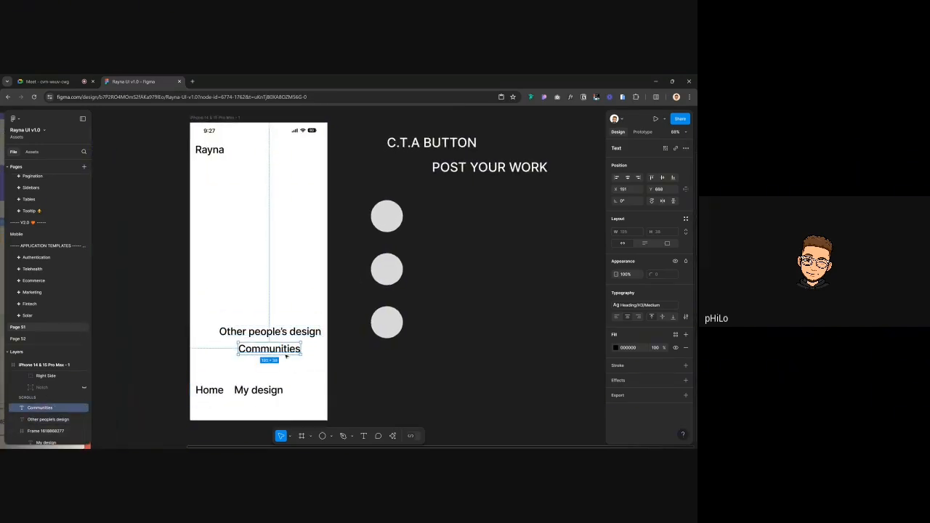
left_click_drag(280, 351, 279, 353)
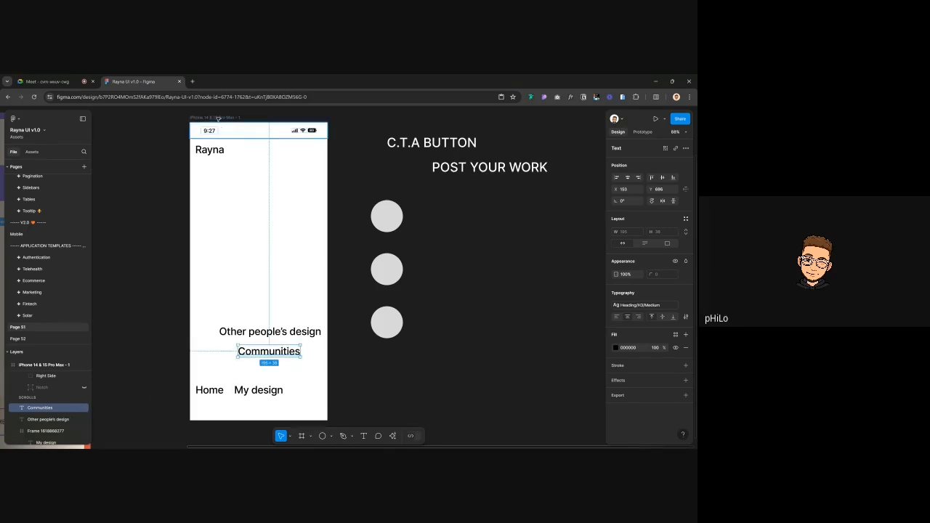
scroll(276, 328, "down", 1)
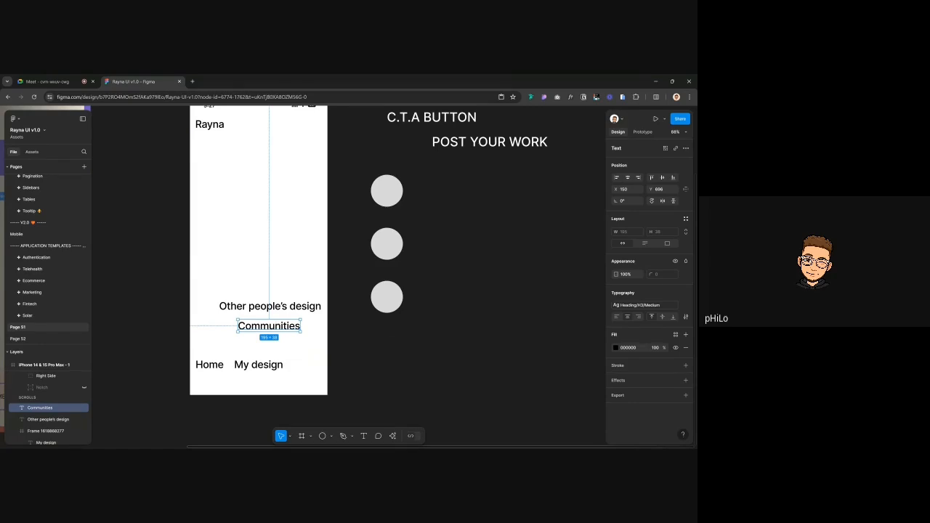
Rename 'My design' to 'Profile' and move it closer to Home
left_click(259, 363)
double_click(265, 365)
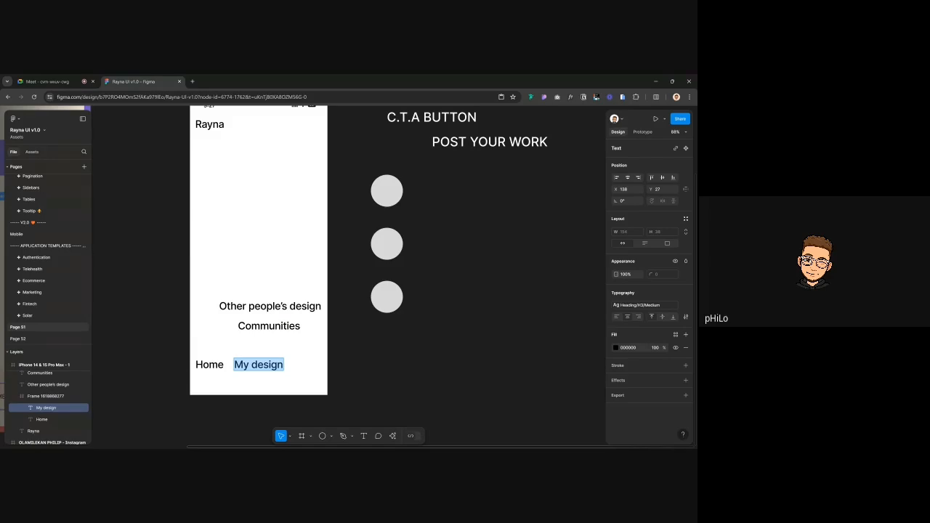
type("Pro")
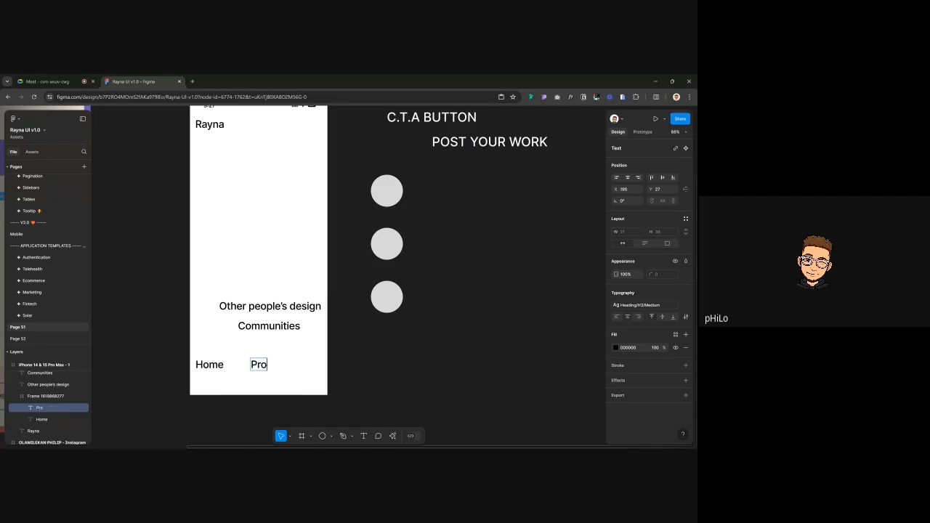
type("file")
key("Escape")
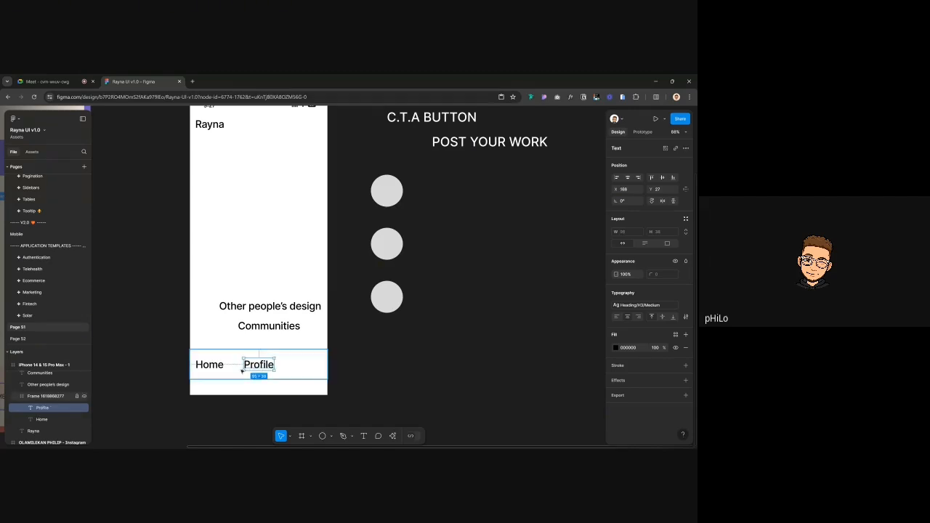
left_click_drag(258, 364, 248, 365)
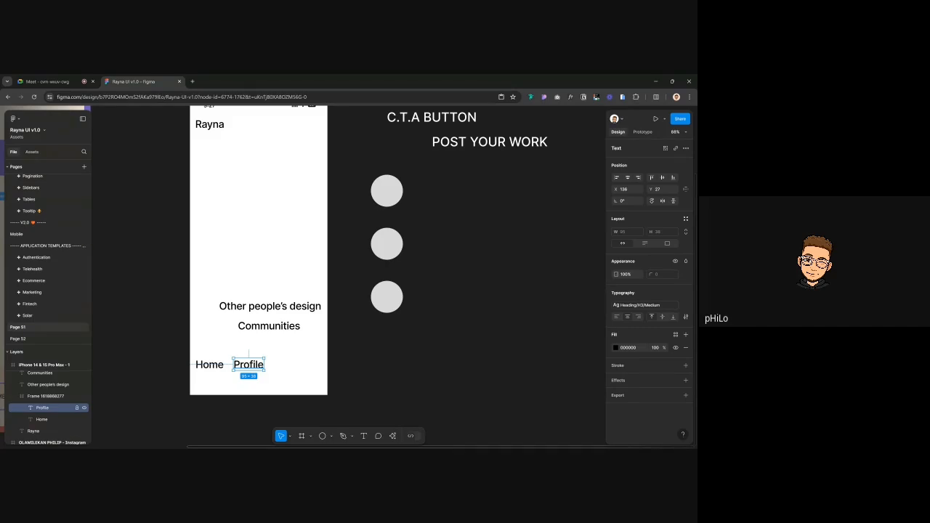
scroll(264, 262, "down", 5)
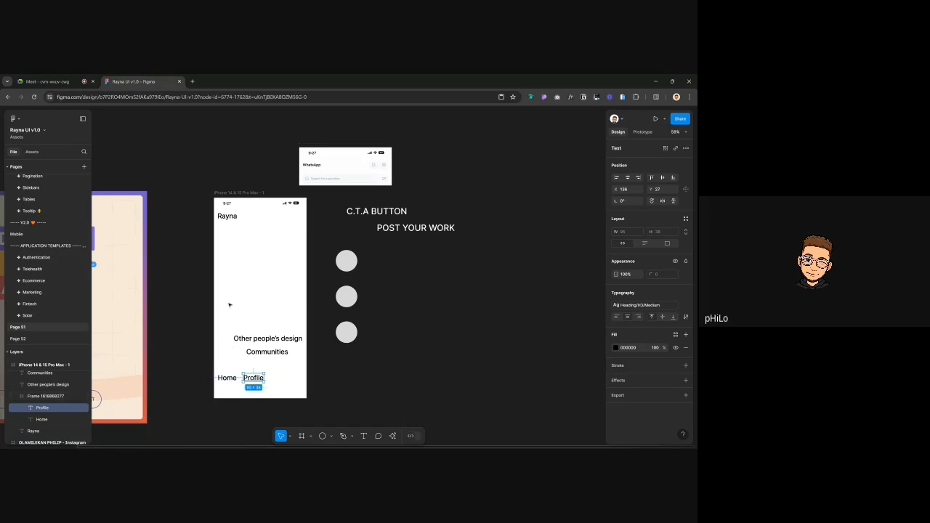
left_click(228, 217)
scroll(228, 217, "up", 5)
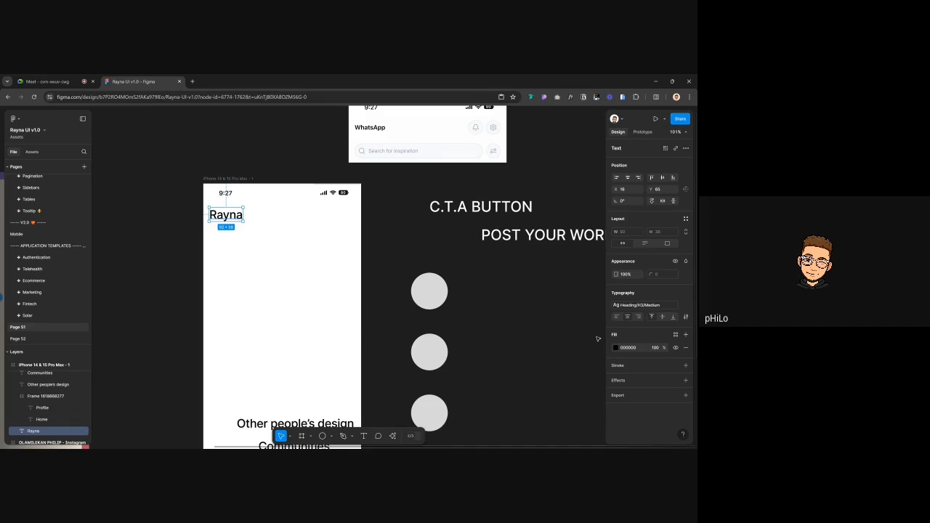
left_click(674, 335)
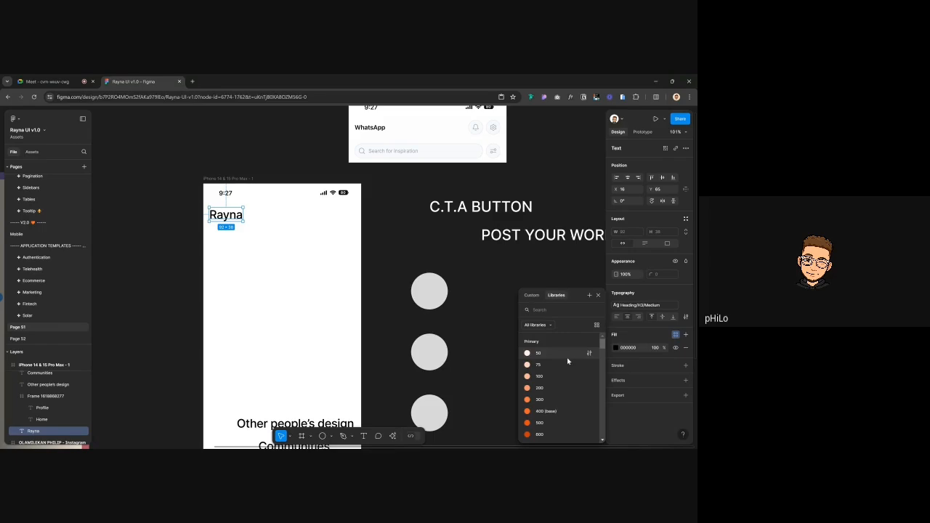
scroll(564, 378, "down", 5)
scroll(562, 395, "down", 10)
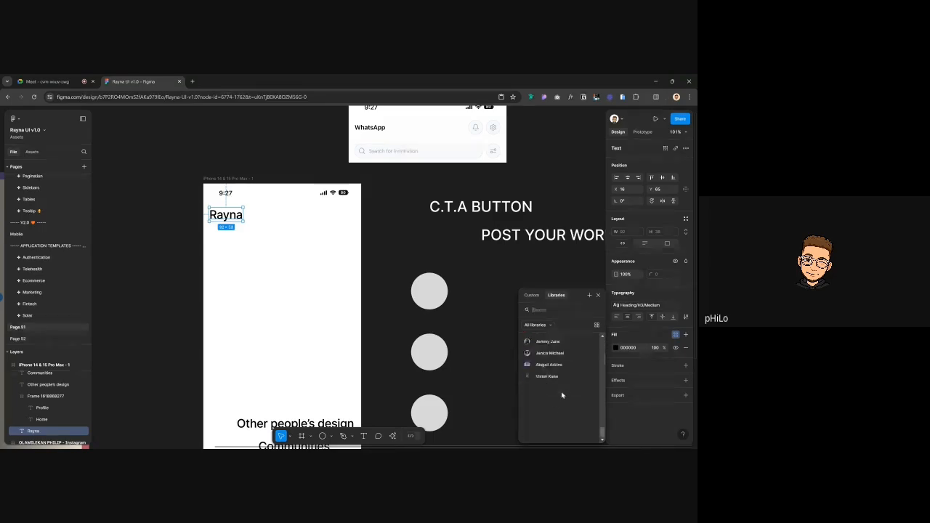
scroll(561, 394, "up", 10)
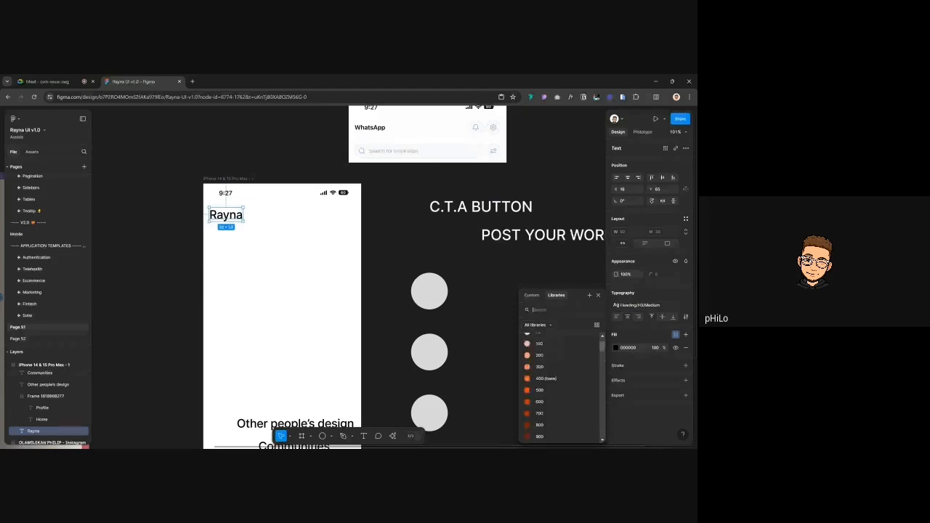
scroll(544, 345, "down", 2)
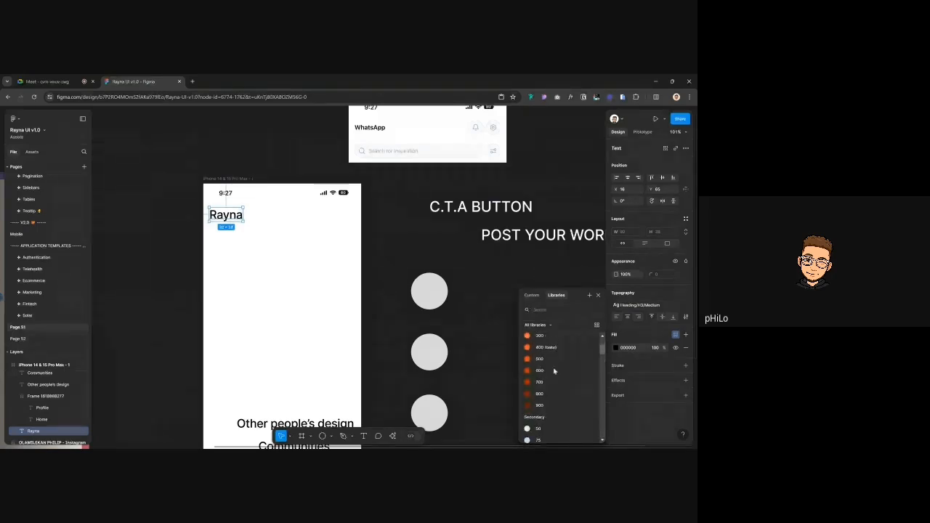
left_click(544, 347)
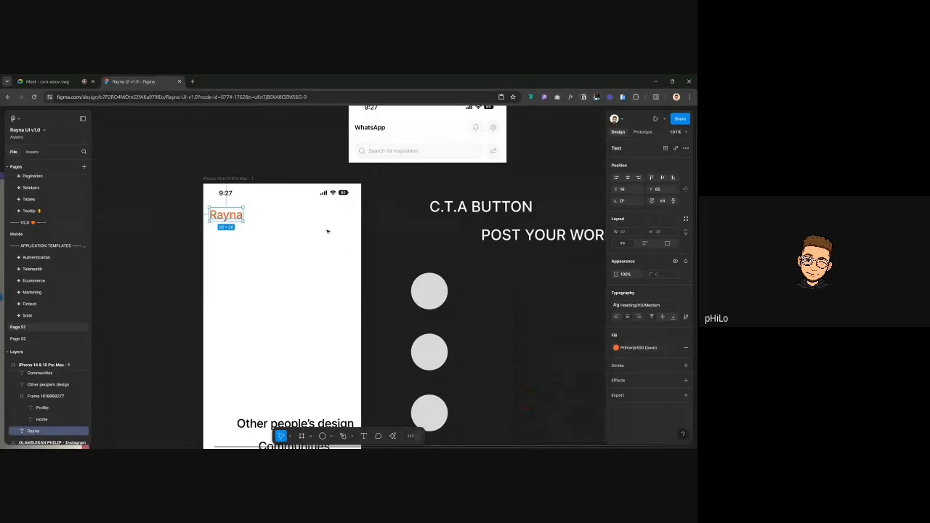
left_click(242, 168)
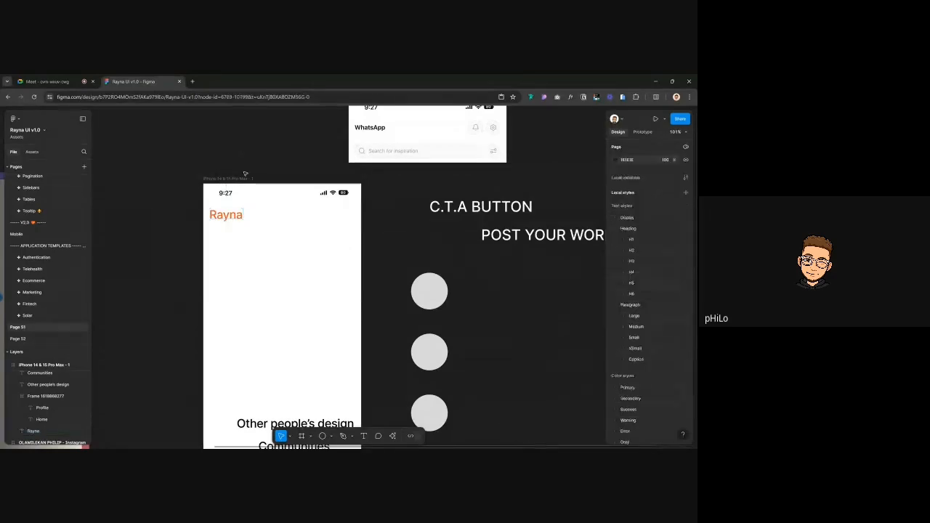
left_click(232, 216)
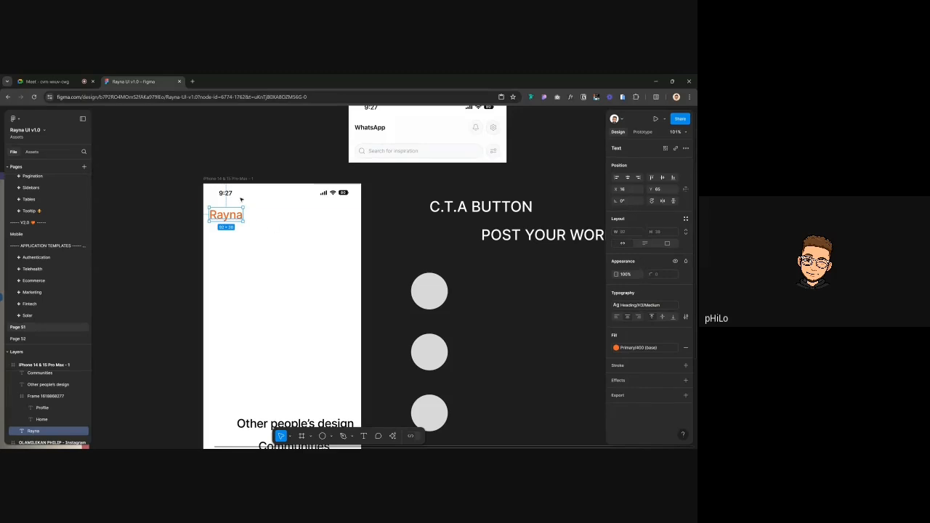
left_click(242, 199)
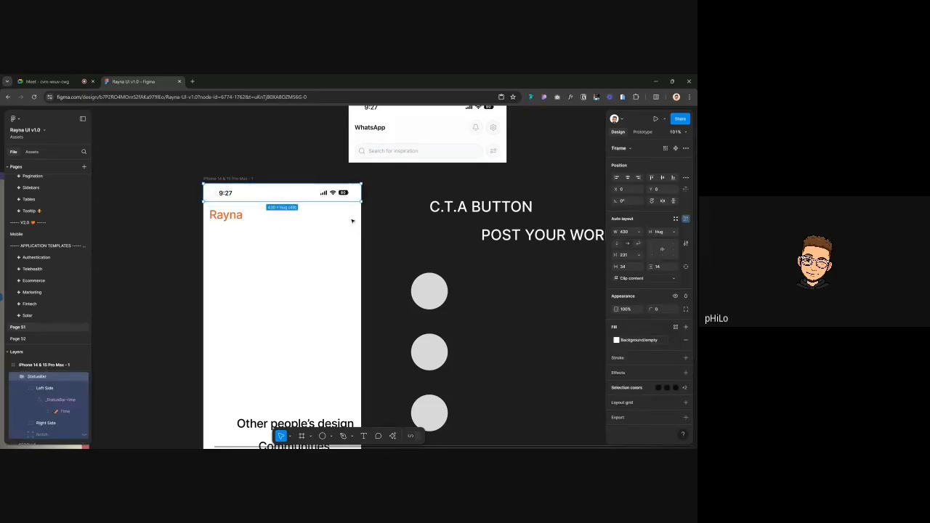
left_click(229, 218)
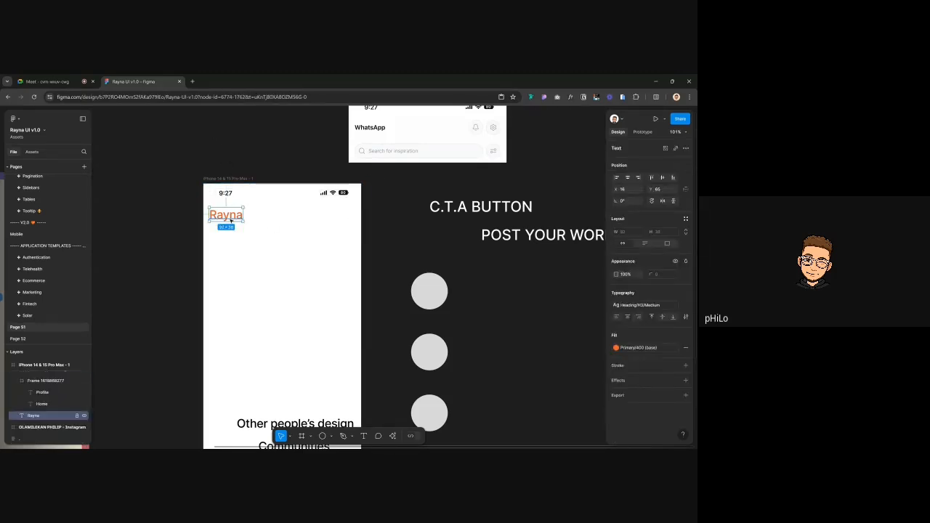
scroll(231, 221, "up", 3)
scroll(231, 220, "down", 3)
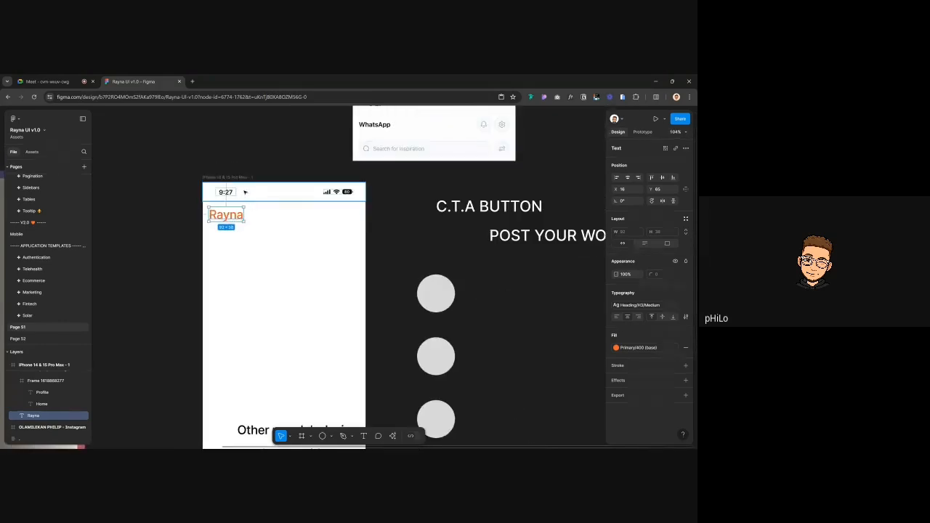
left_click(227, 192)
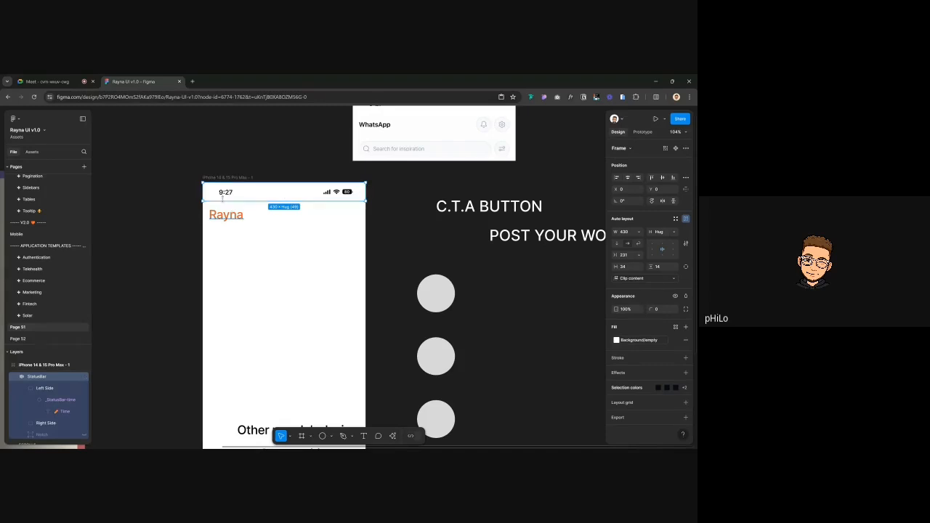
scroll(229, 192, "up", 3)
left_click(233, 221)
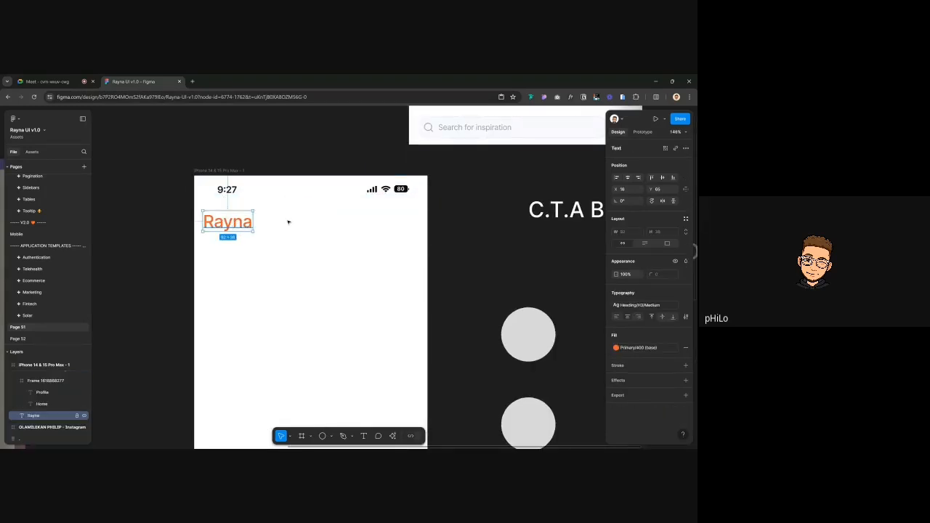
scroll(257, 226, "down", 3)
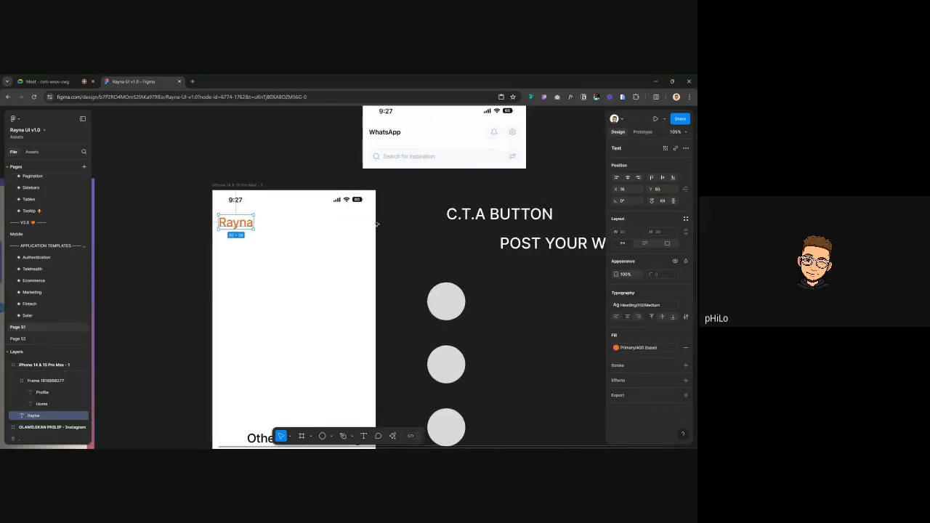
left_click(315, 228)
scroll(318, 228, "down", 1)
scroll(317, 228, "down", 3)
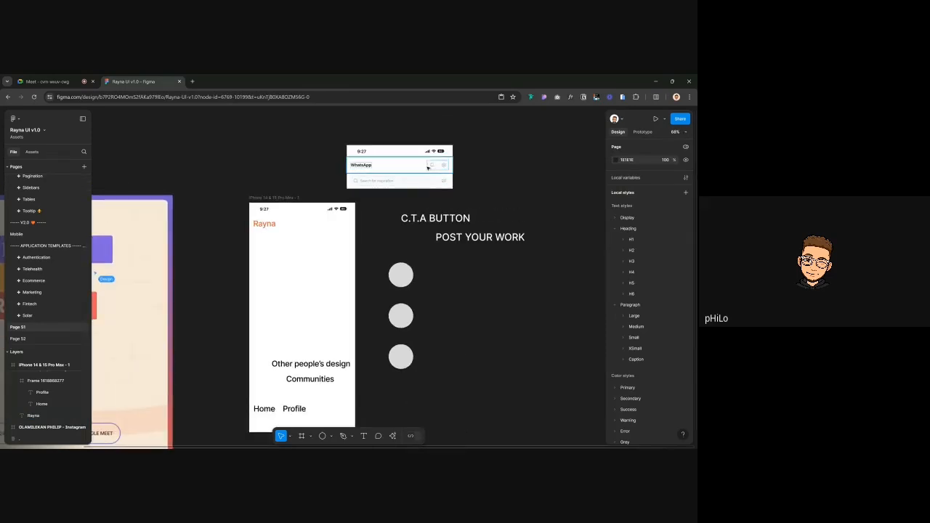
scroll(432, 167, "up", 3)
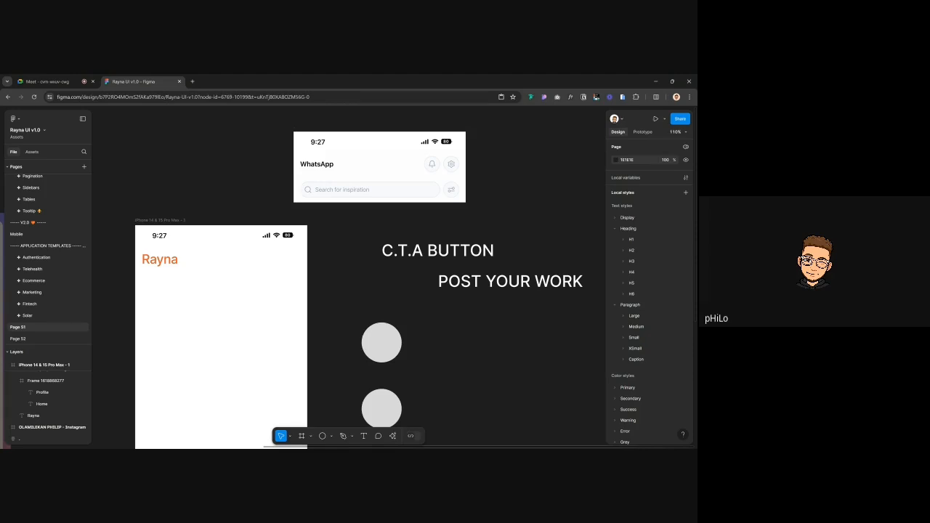
Search the assets for 'message' and insert the message icon instance
left_click(32, 151)
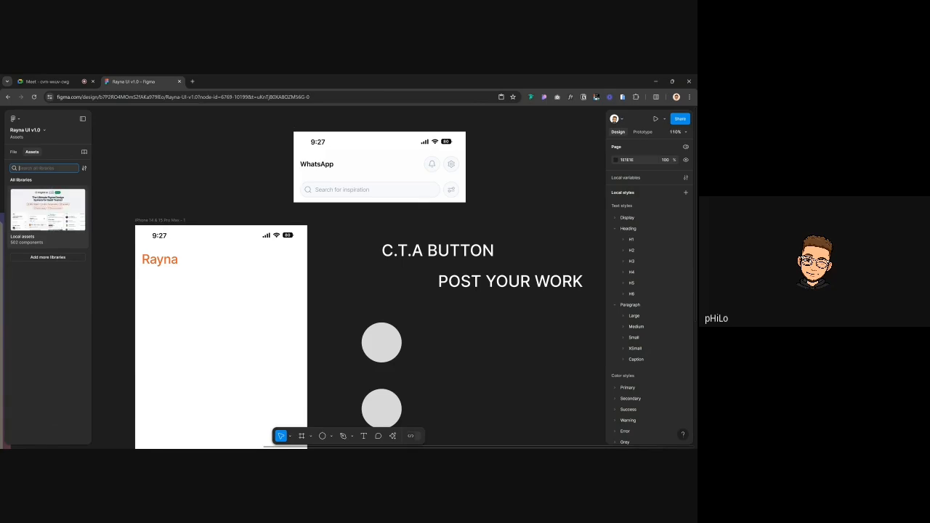
type("messa")
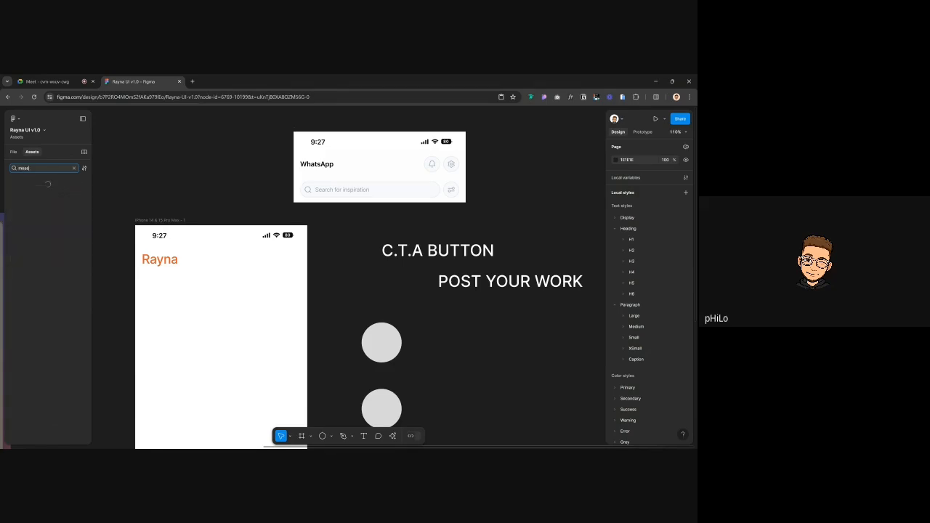
type("ge")
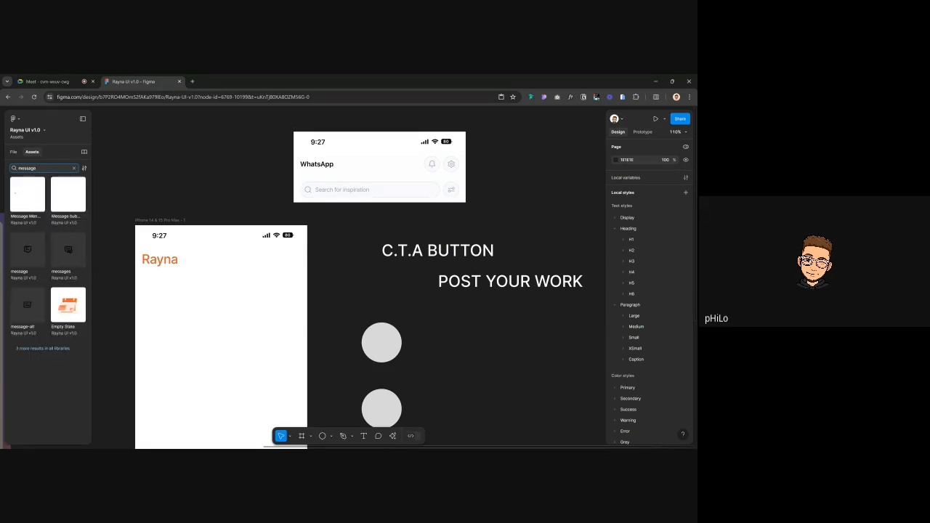
left_click(27, 253)
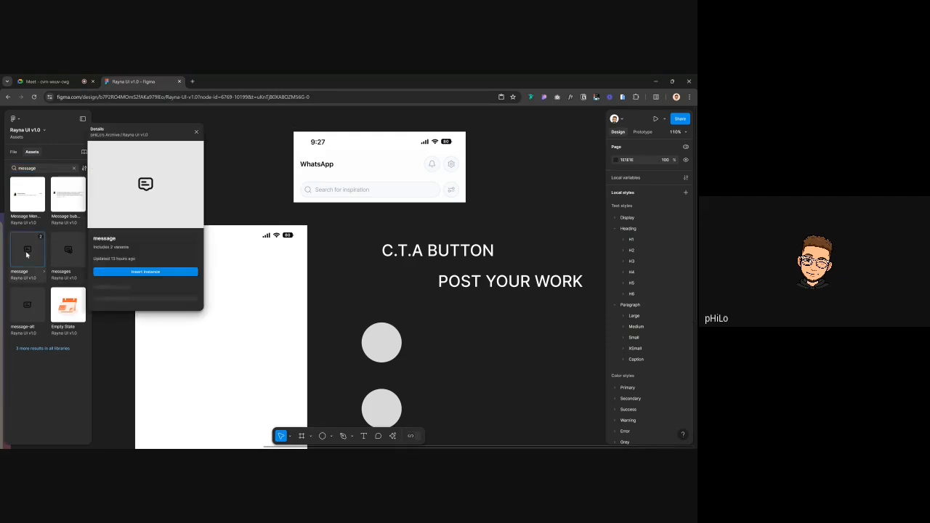
left_click(167, 267)
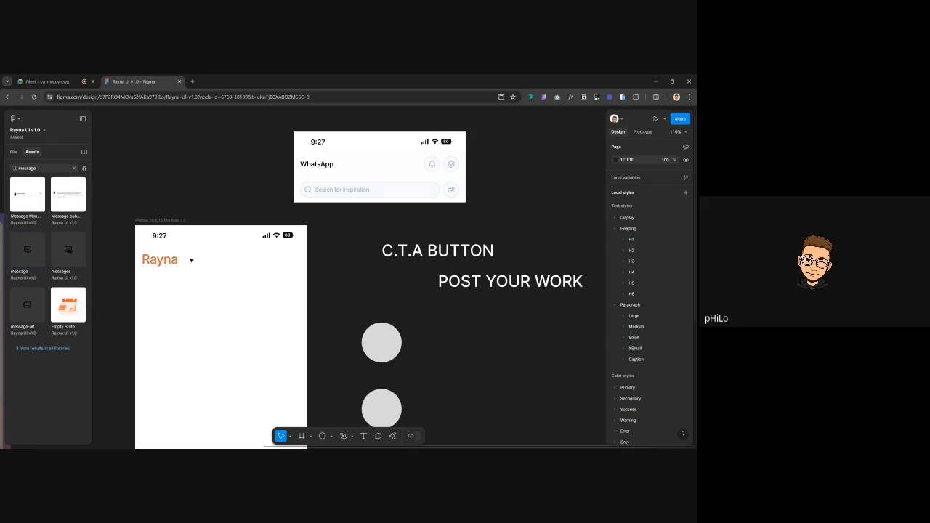
left_click(27, 252)
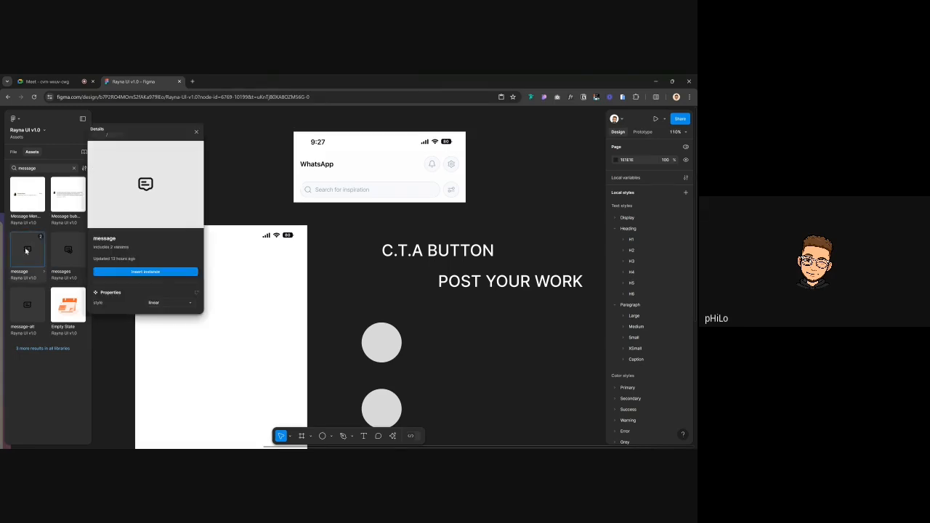
left_click(126, 272)
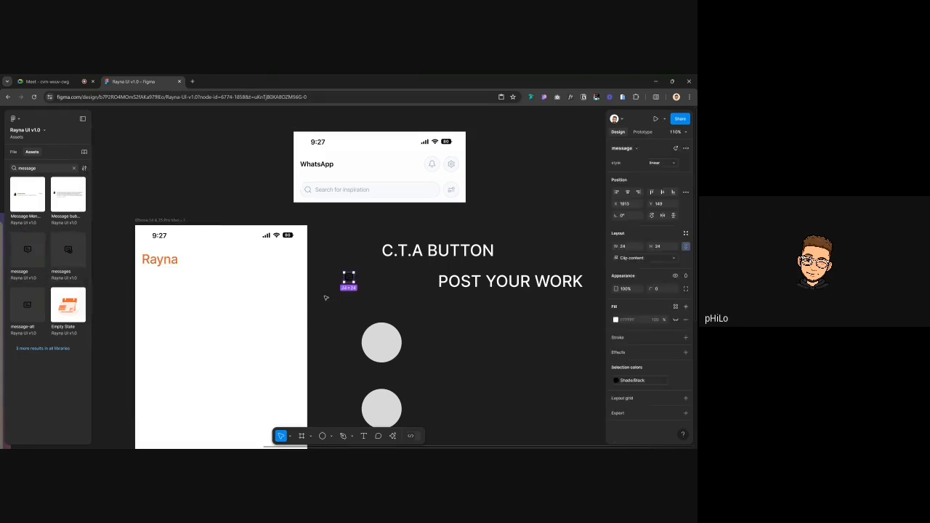
Place the message icon at the right of the header, level with the Rayna heading
left_click_drag(349, 280, 284, 265)
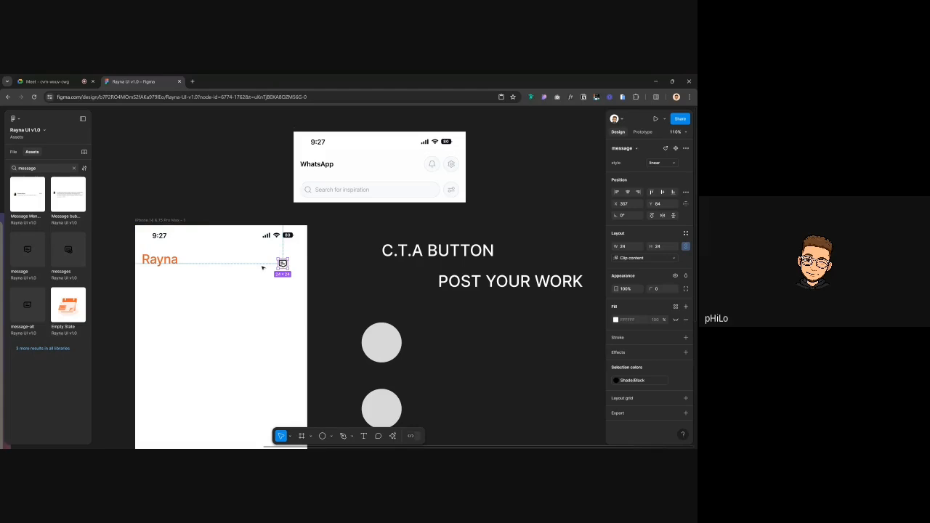
left_click_drag(283, 263, 281, 259)
left_click(235, 197)
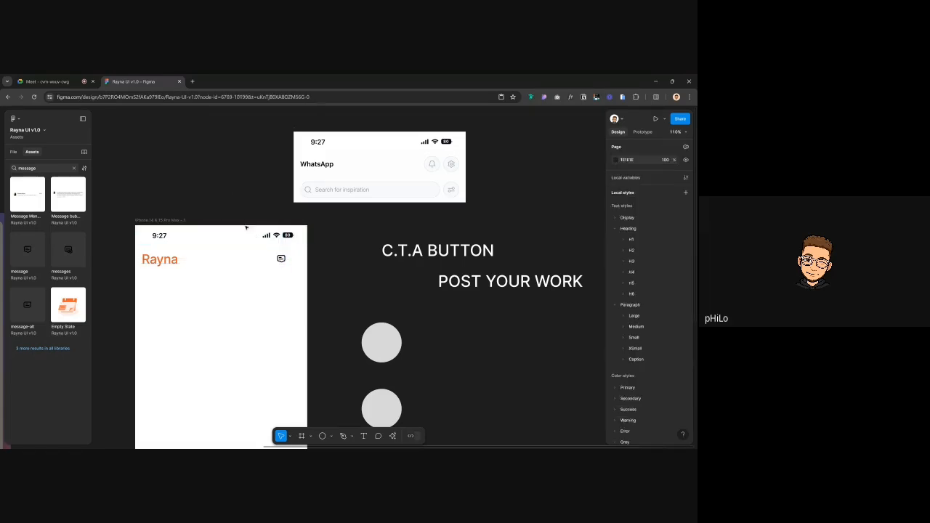
left_click(162, 259)
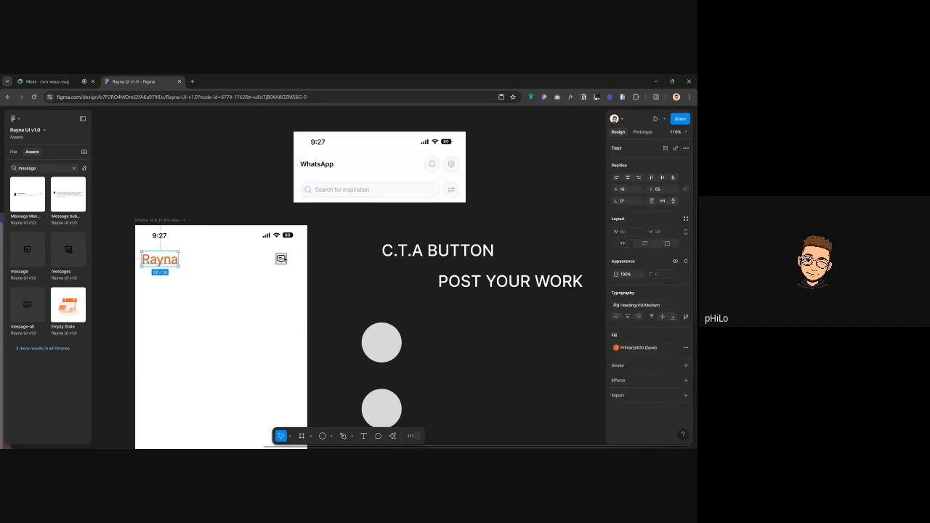
left_click(281, 258, "shift")
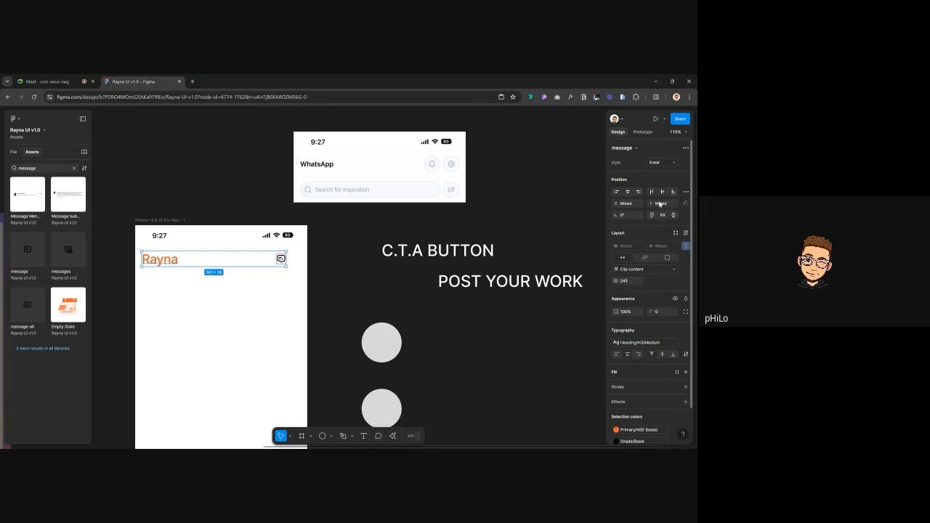
left_click(255, 193)
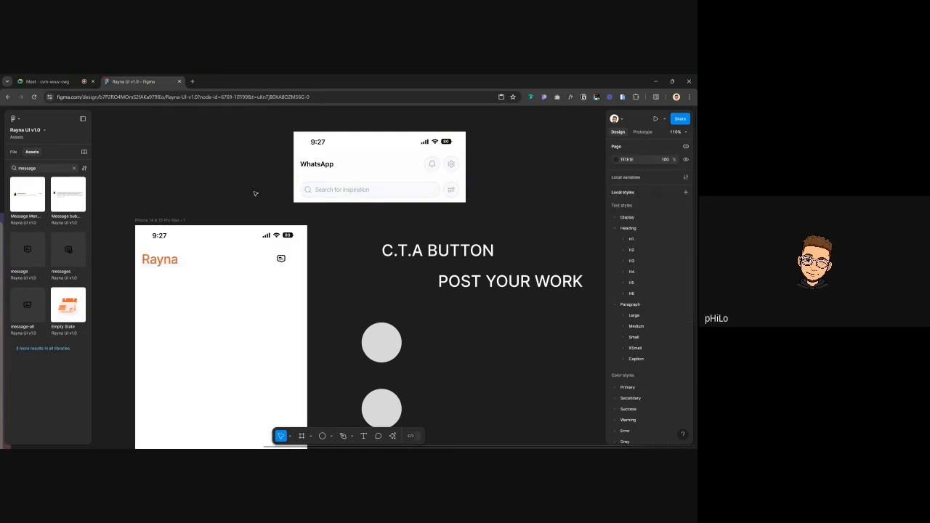
Search the assets for a notification, then bell icon, and preview the bell without inserting
double_click(44, 168)
type("m")
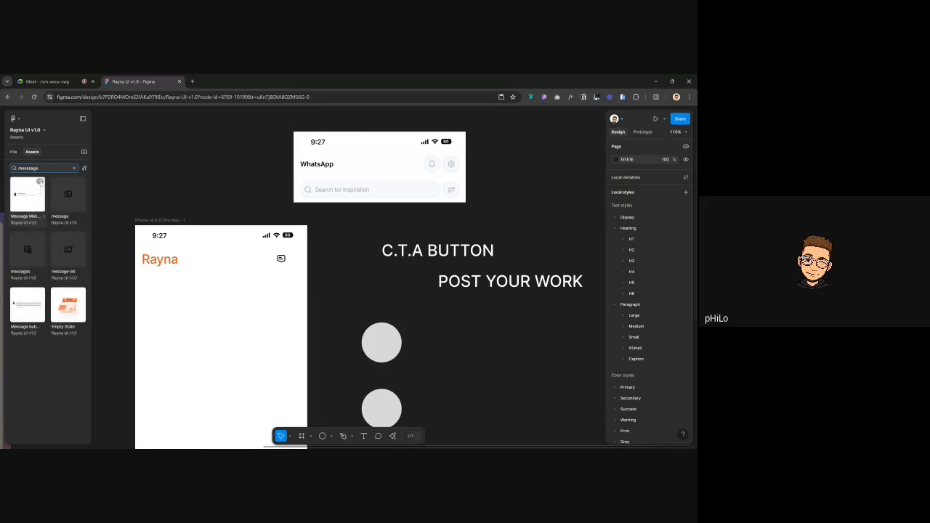
double_click(44, 168)
type("m")
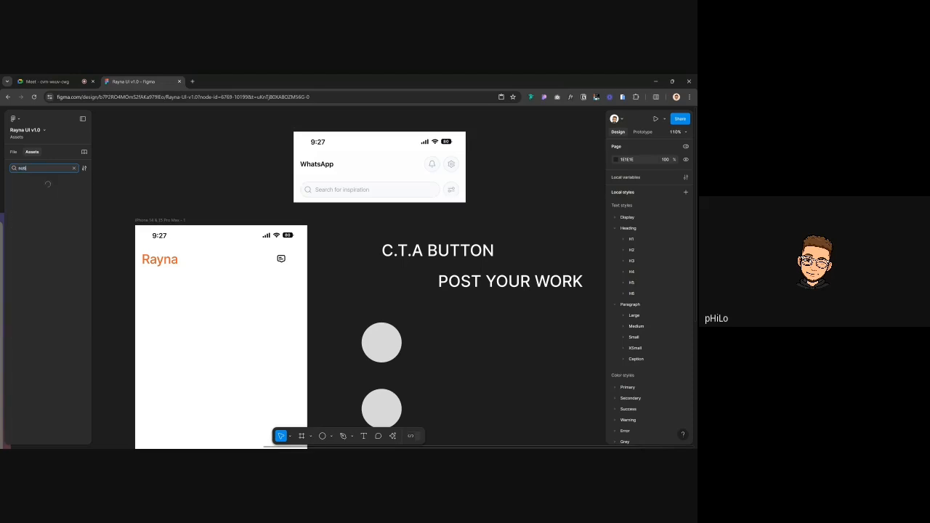
type("otification")
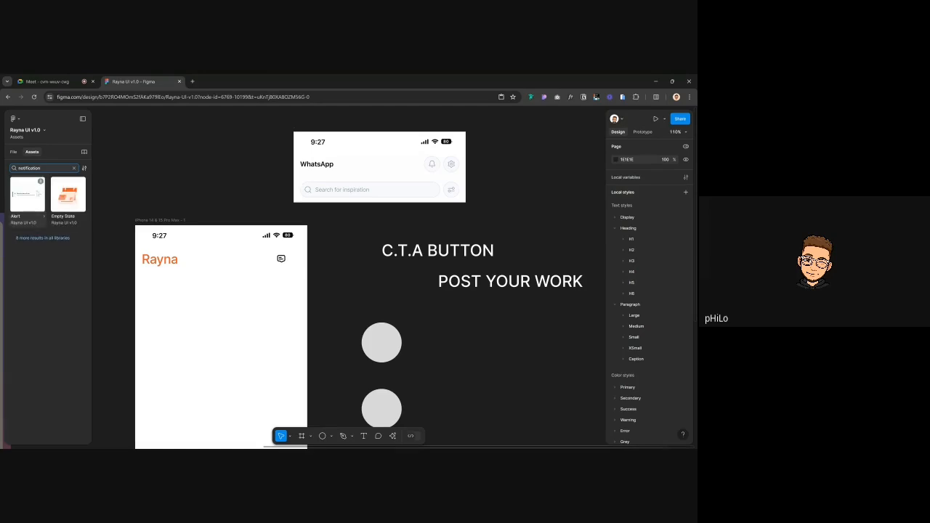
key("ctrl+a")
type("bel")
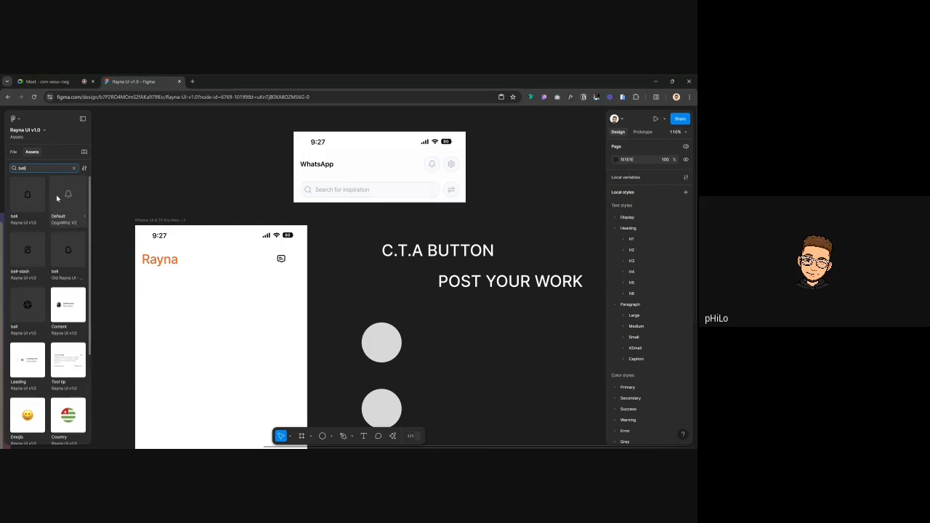
left_click(31, 202)
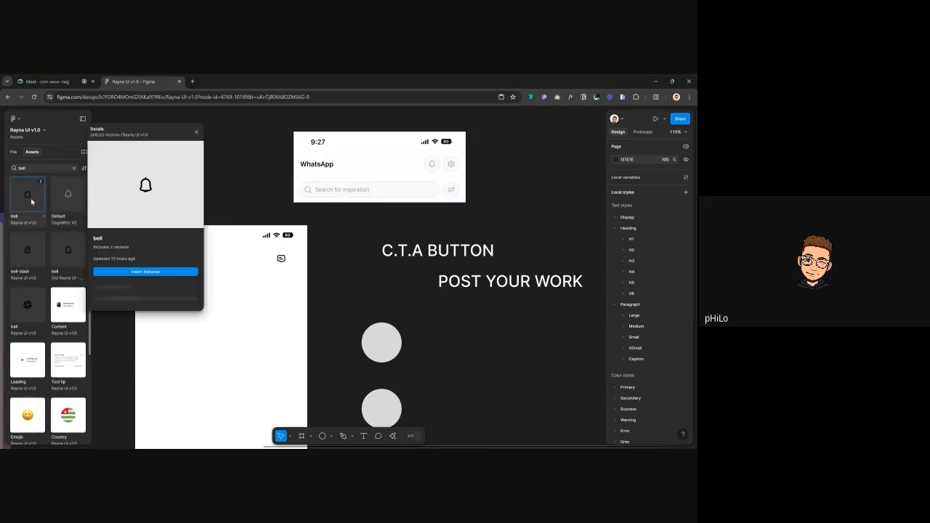
left_click(153, 272)
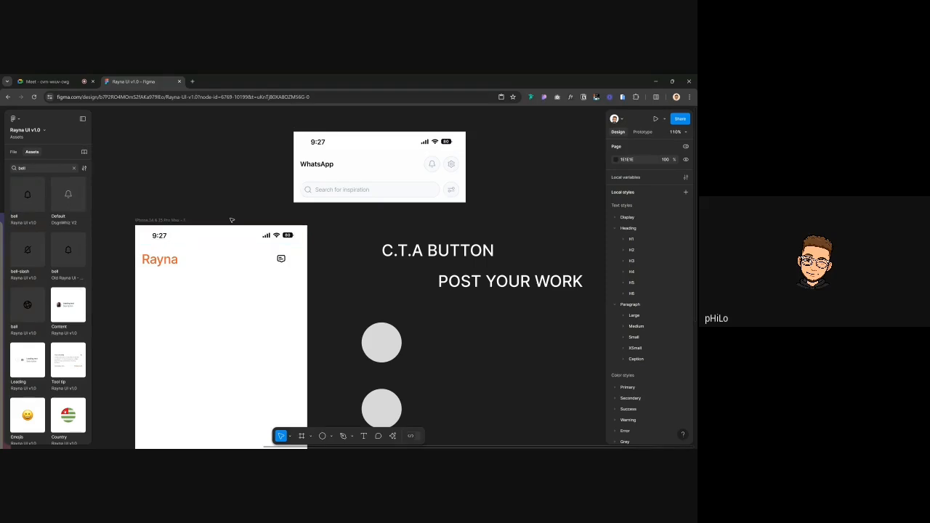
Reselect the message icon and Rayna heading to check their alignment
left_click(281, 259)
scroll(281, 259, "up", 3)
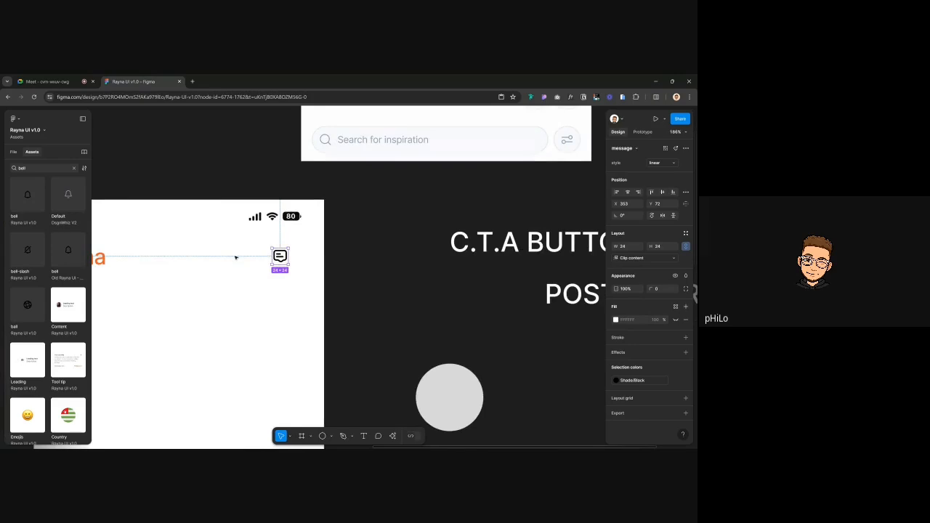
scroll(195, 259, "left", 3)
left_click(195, 260)
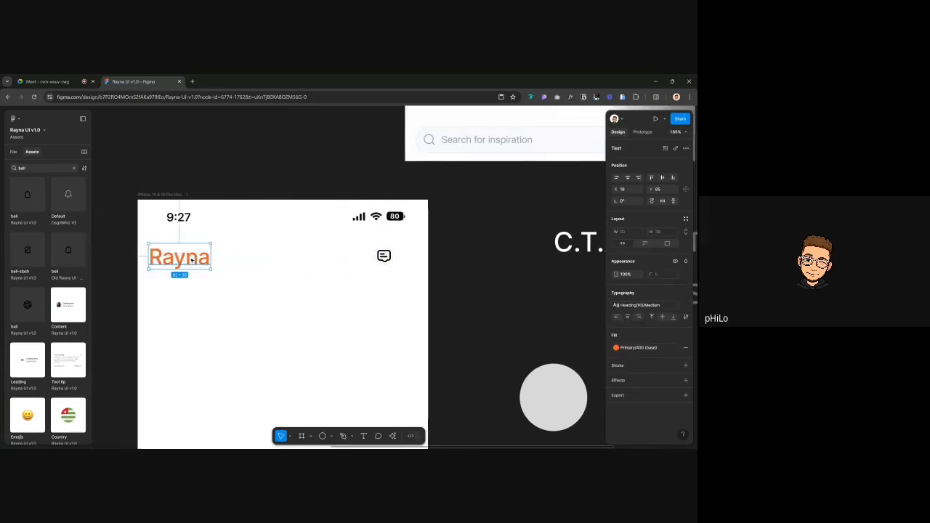
left_click(390, 259)
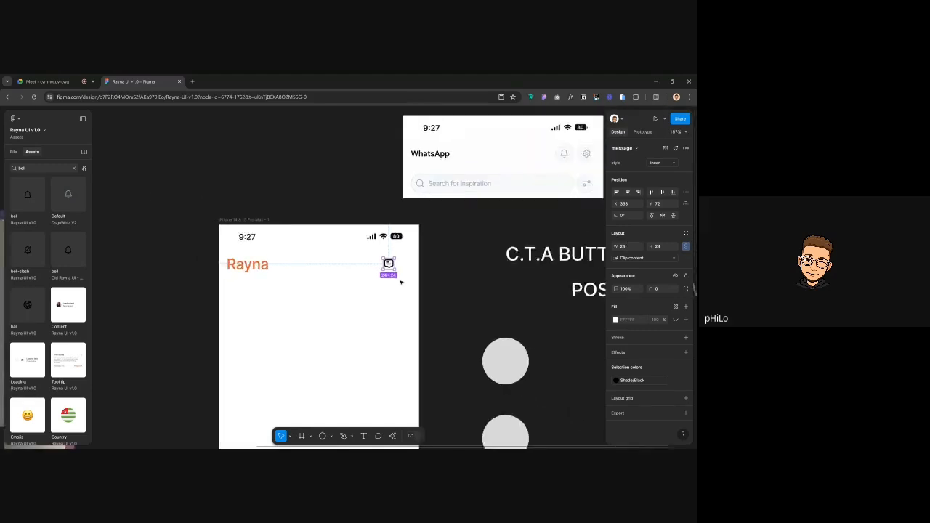
scroll(399, 281, "down", 3)
Nudge the message icon left and recolour it to Grey/500, after trying Grey/400 and Grey/300
left_click_drag(390, 266, 386, 265)
left_click(639, 380)
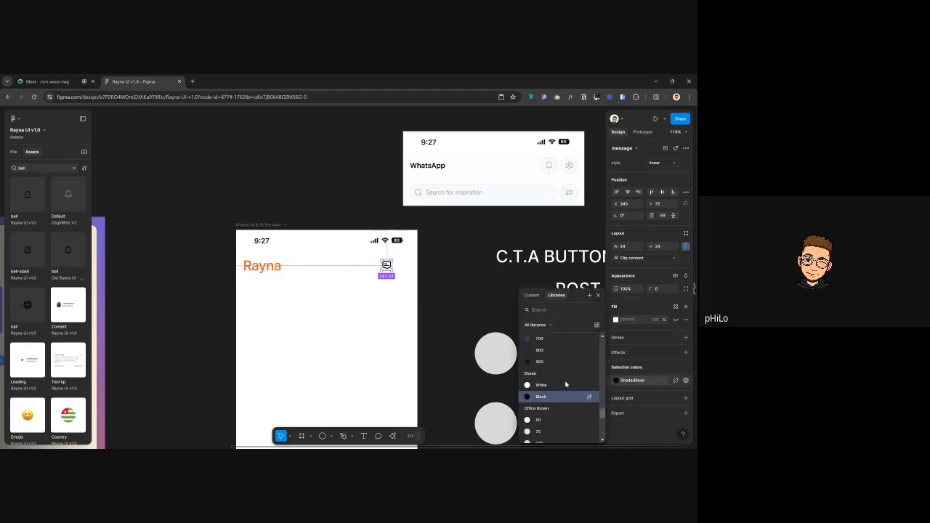
scroll(565, 383, "up", 5)
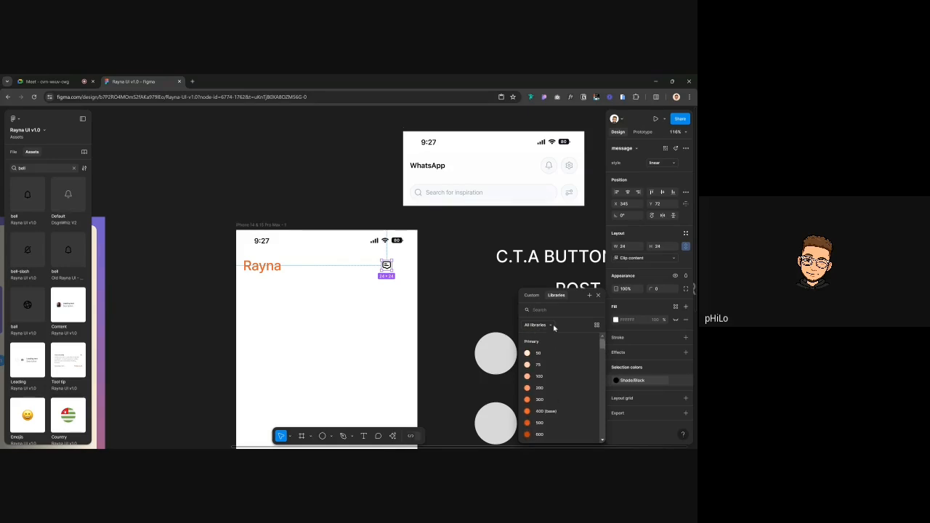
scroll(541, 377, "down", 5)
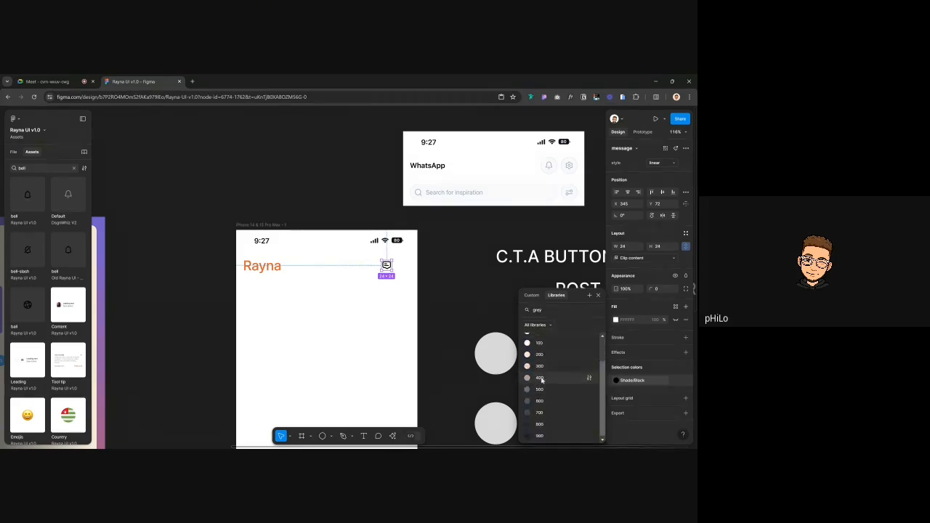
left_click(541, 381)
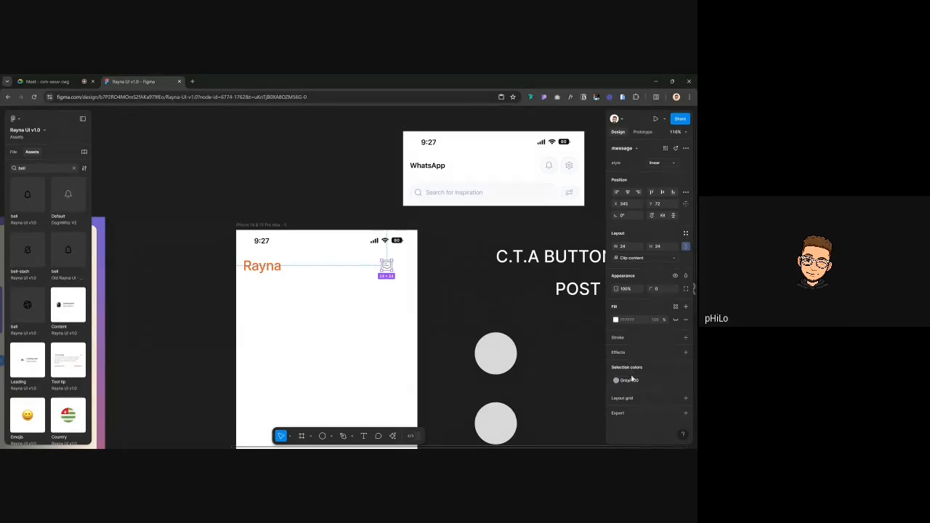
left_click(631, 380)
left_click(550, 384)
left_click(622, 381)
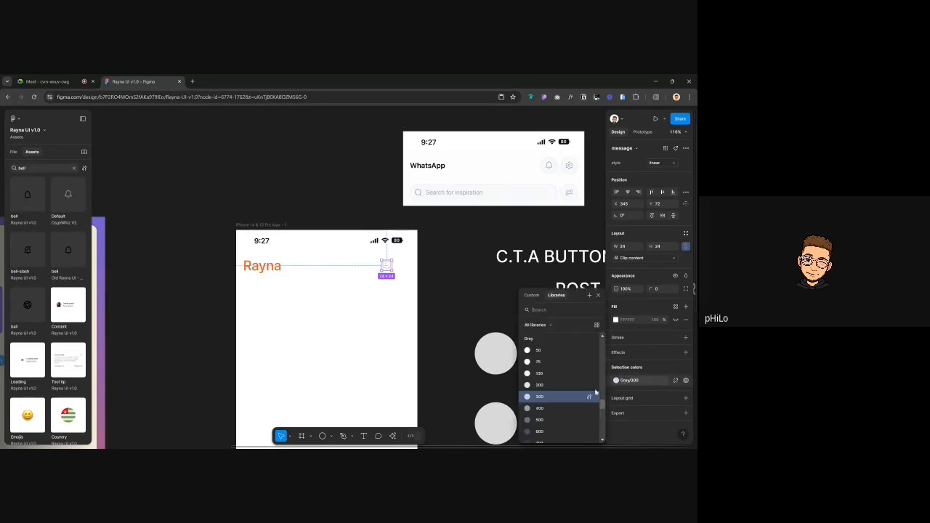
left_click(538, 419)
scroll(393, 259, "up", 3)
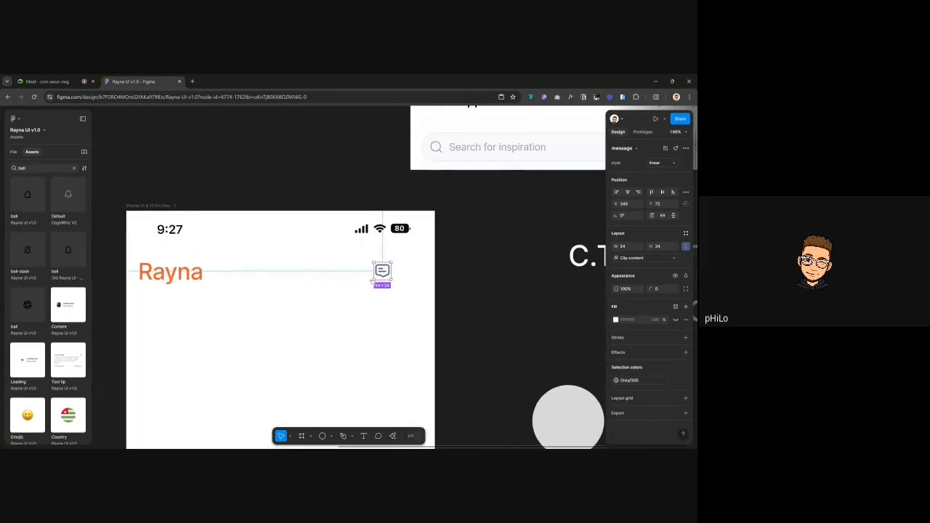
Duplicate the icon, colour the copy 000000, then delete that black copy
left_click_drag(382, 270, 376, 303)
left_click(674, 380)
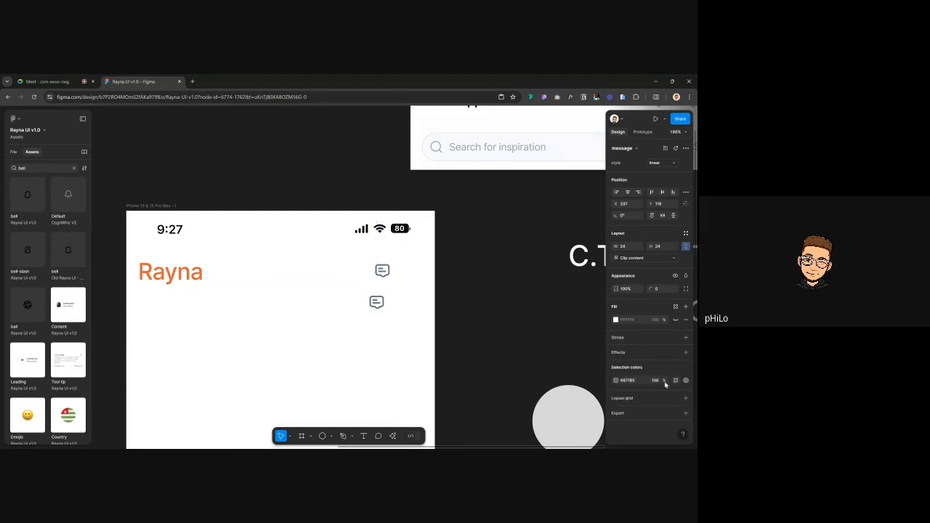
left_click(633, 381)
type("000000")
key("Return")
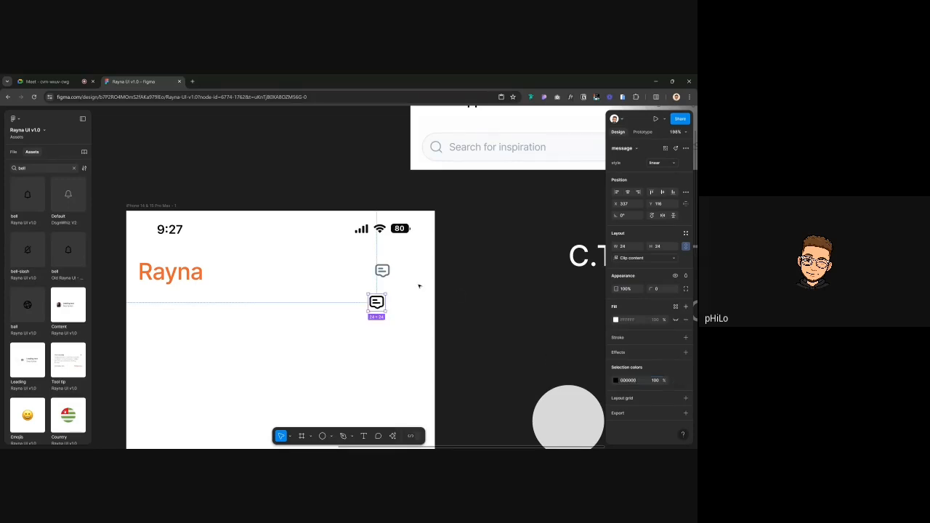
left_click(383, 272)
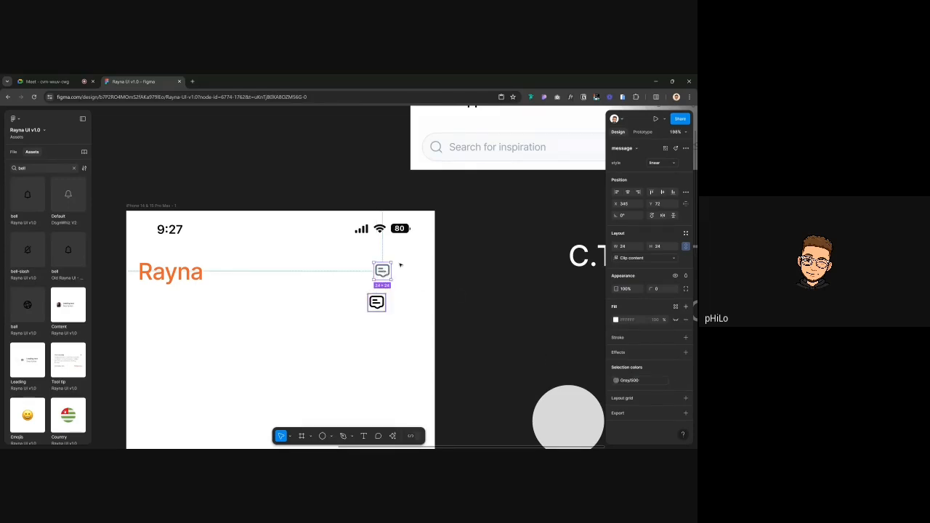
left_click(376, 302)
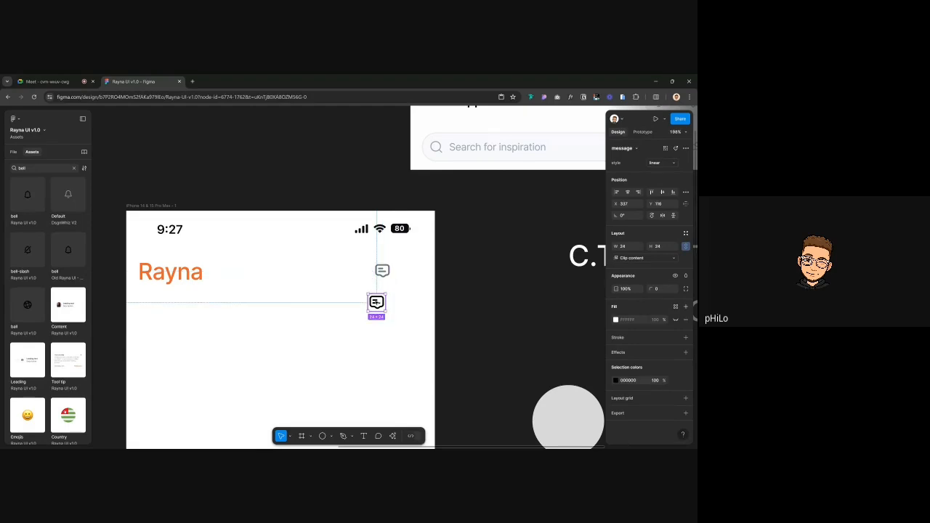
key("Delete")
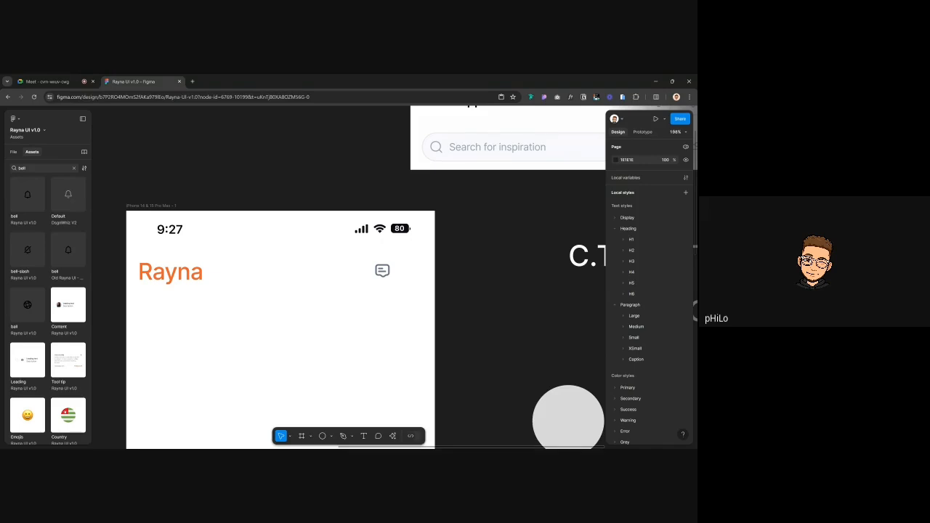
Check the icon against the Rayna heading and clear the 'bell' assets search
left_click(170, 272)
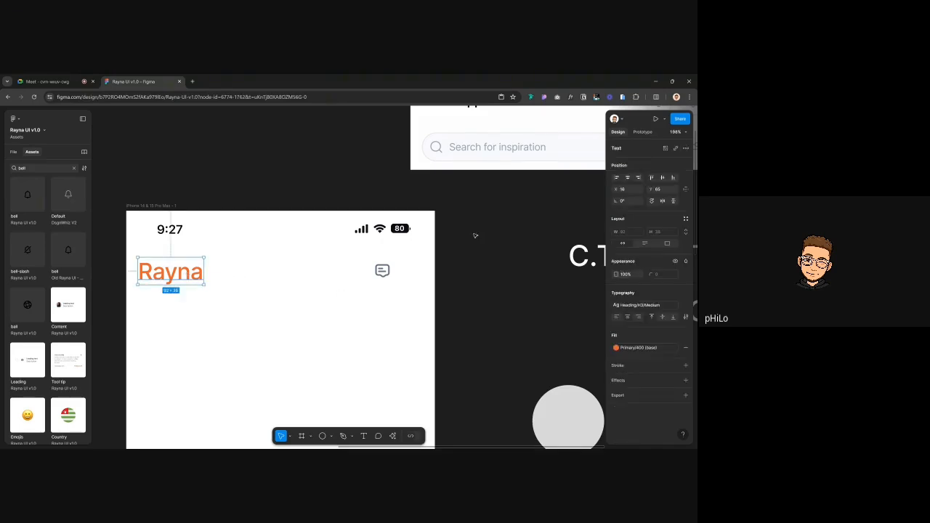
left_click(383, 271)
left_click(263, 197)
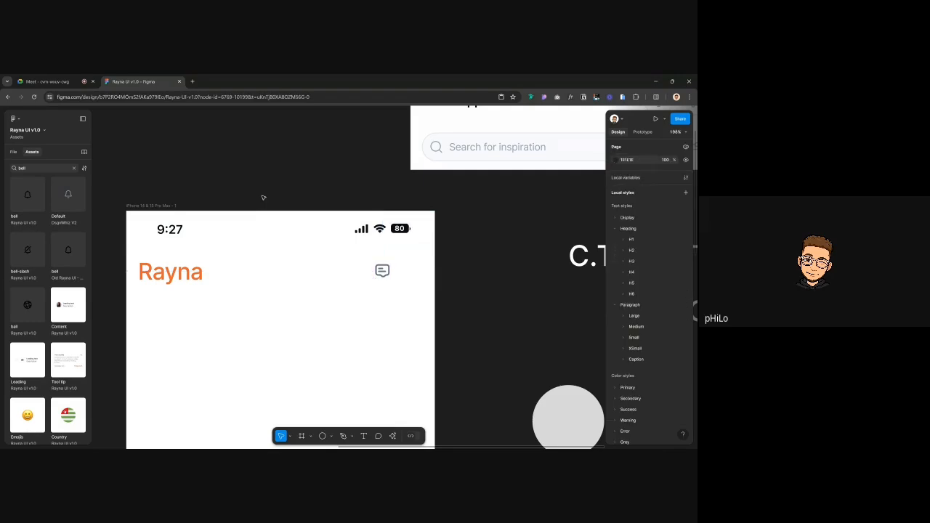
left_click(73, 168)
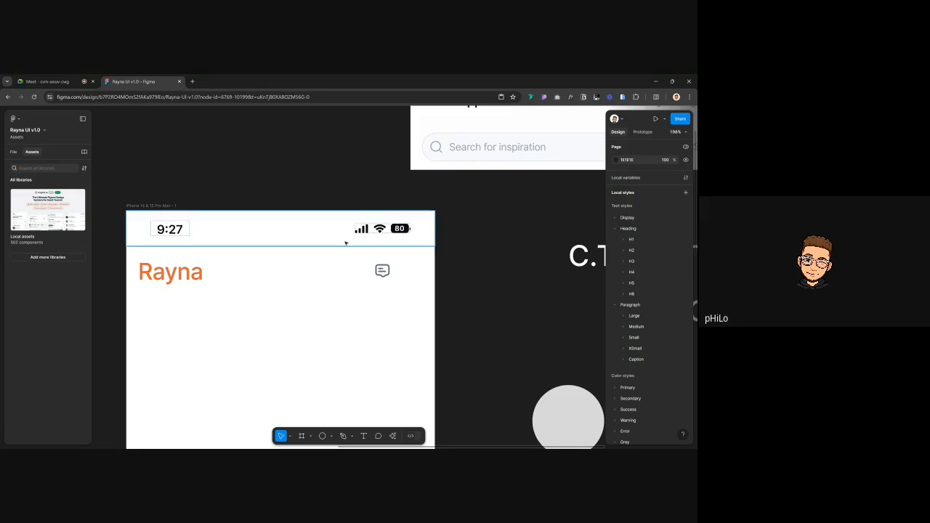
scroll(343, 238, "down", 3, "ctrl")
Select the message icon, backing out of Scale mode after entering it
left_click(370, 262)
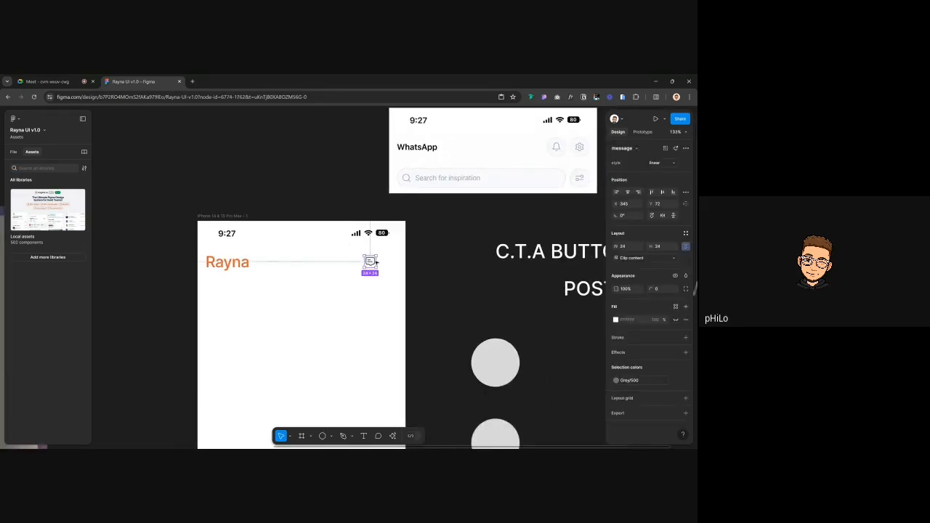
key("k")
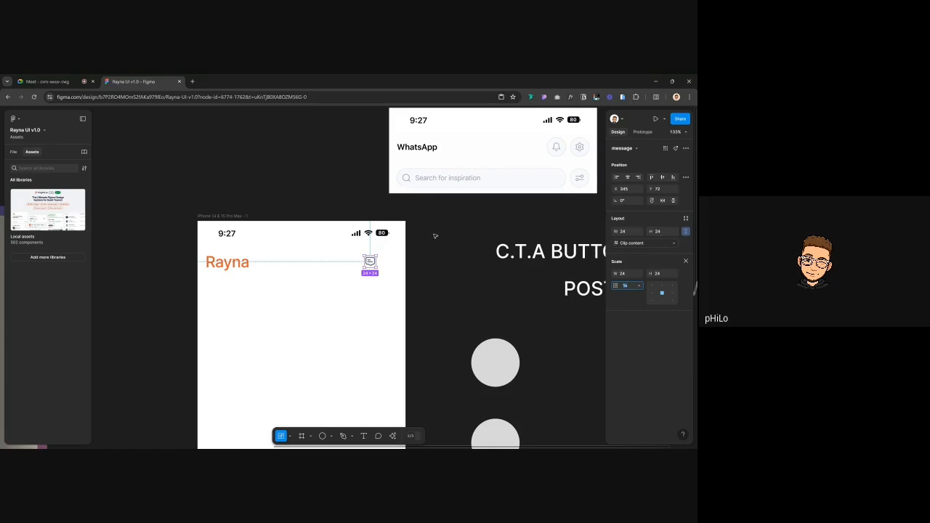
key("v")
key("k")
left_click(469, 268)
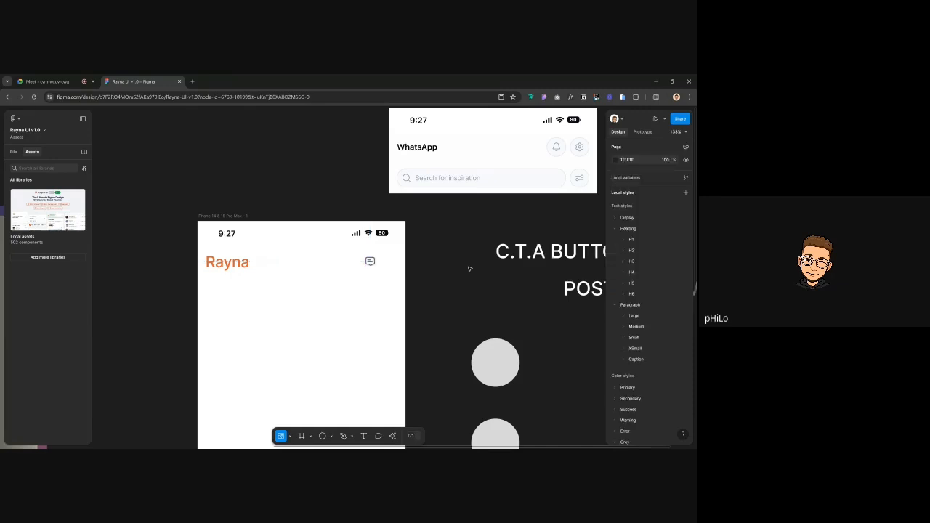
left_click(363, 263)
Wrap the icon in a hug auto-layout frame and give it corner radius 8
key("shift+a")
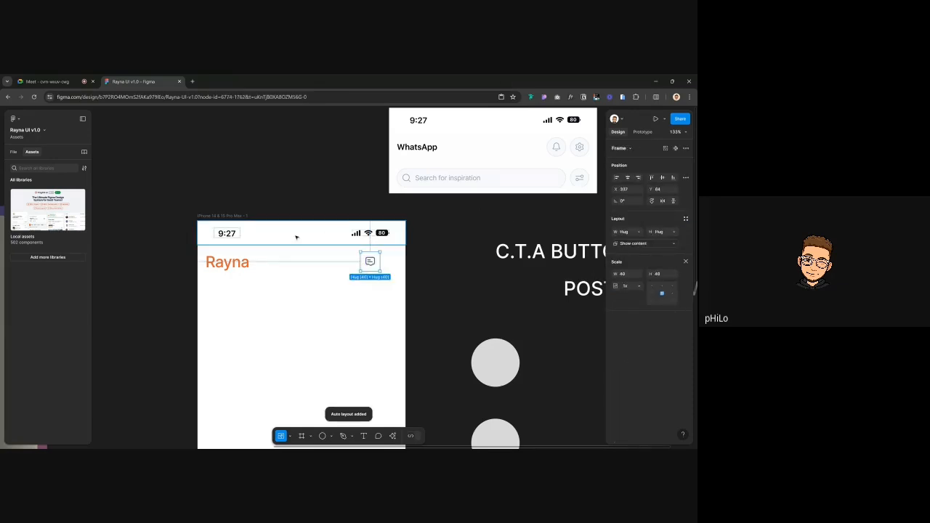
left_click(686, 262)
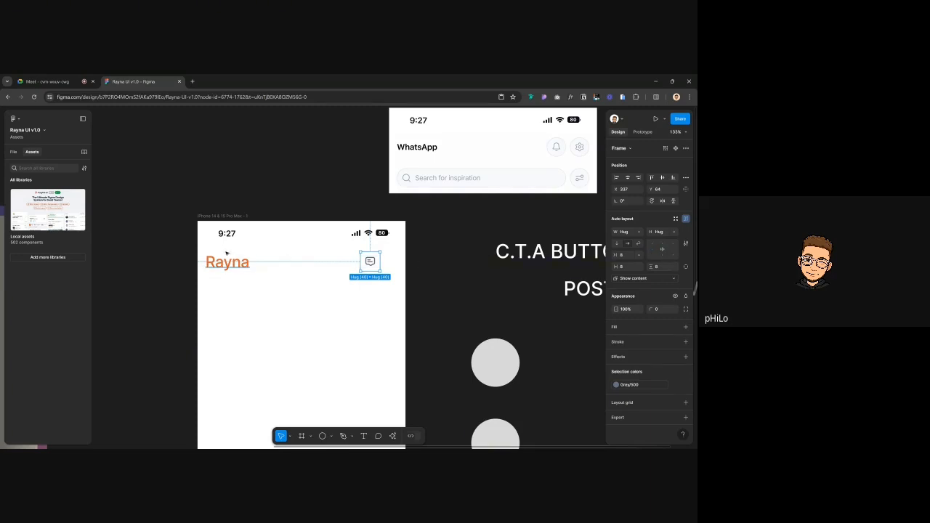
left_click(659, 311)
type("8")
key("Return")
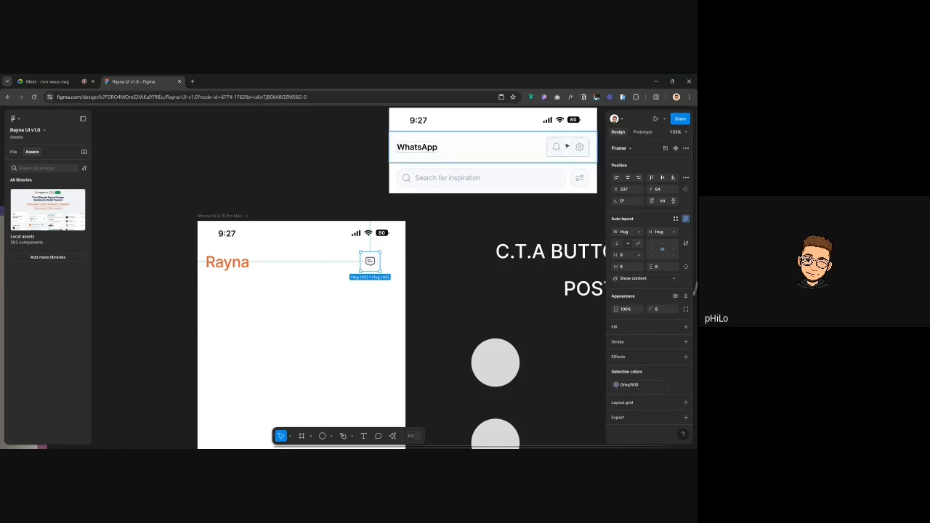
Give the message button frame a Grey/75 fill style, after trying Grey/50
left_click(675, 326)
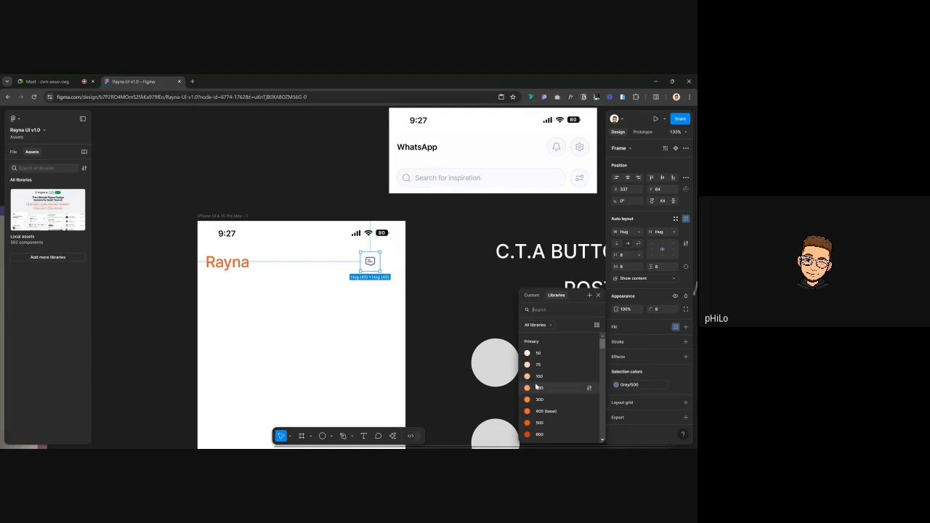
type("grey")
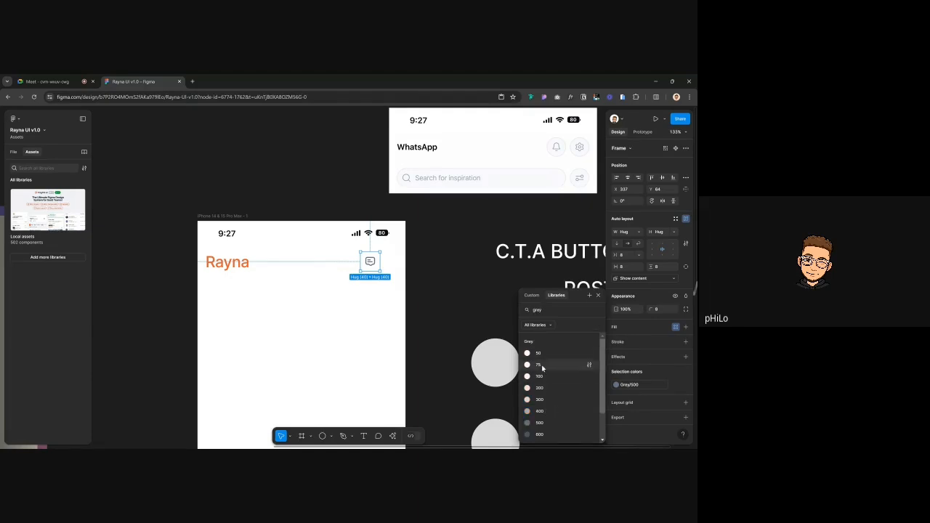
left_click(538, 356)
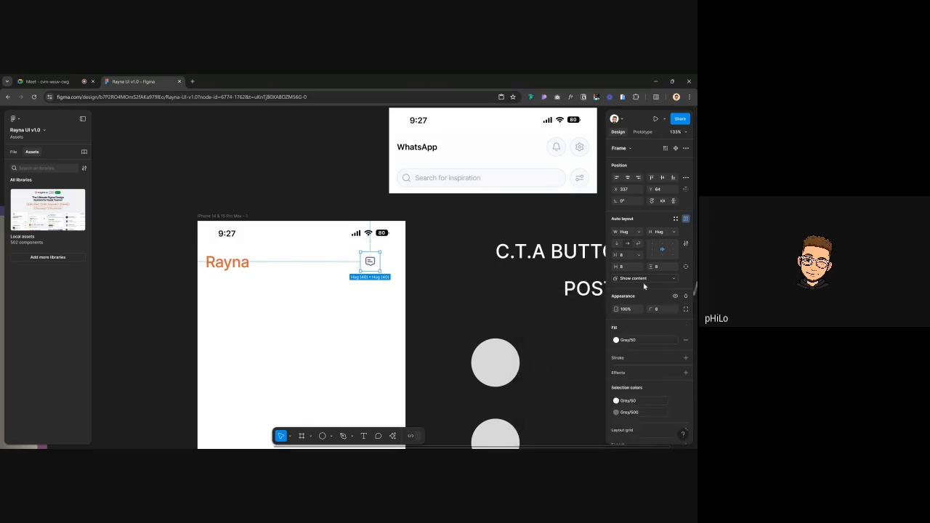
left_click(629, 340)
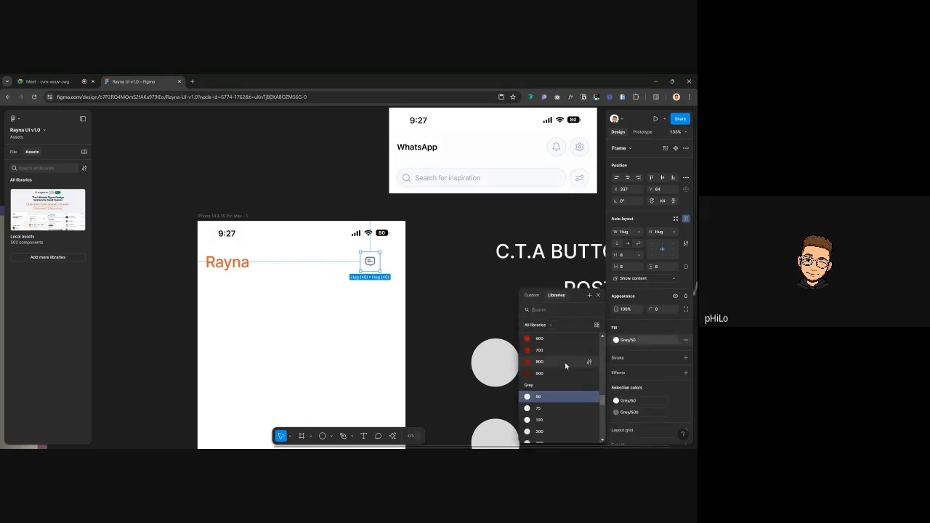
left_click(540, 409)
scroll(365, 290, "up", 5)
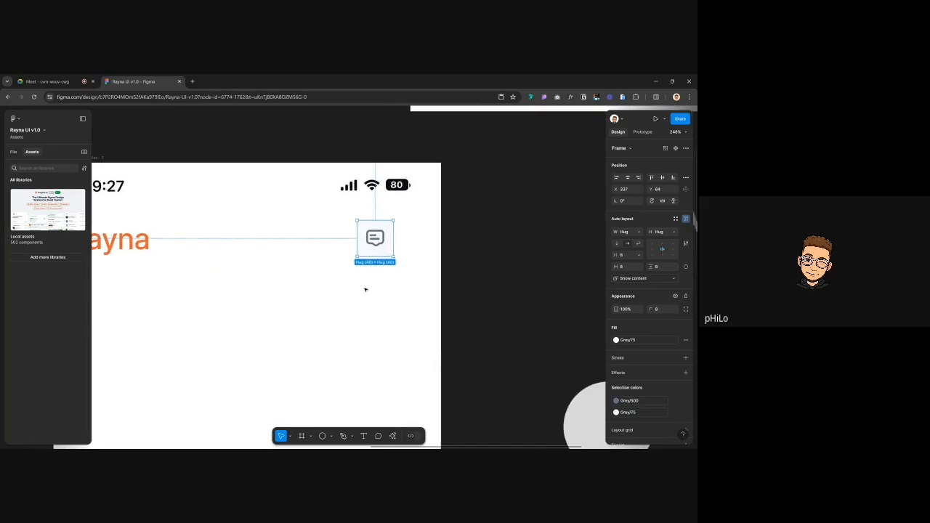
scroll(365, 289, "up", 5)
left_click(530, 203)
scroll(477, 201, "down", 2)
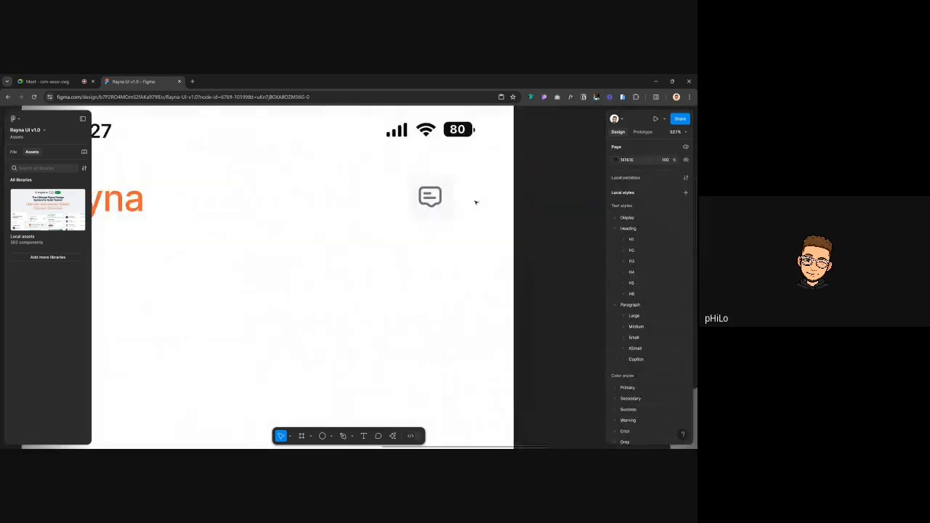
scroll(448, 203, "up", 3)
scroll(448, 203, "down", 4)
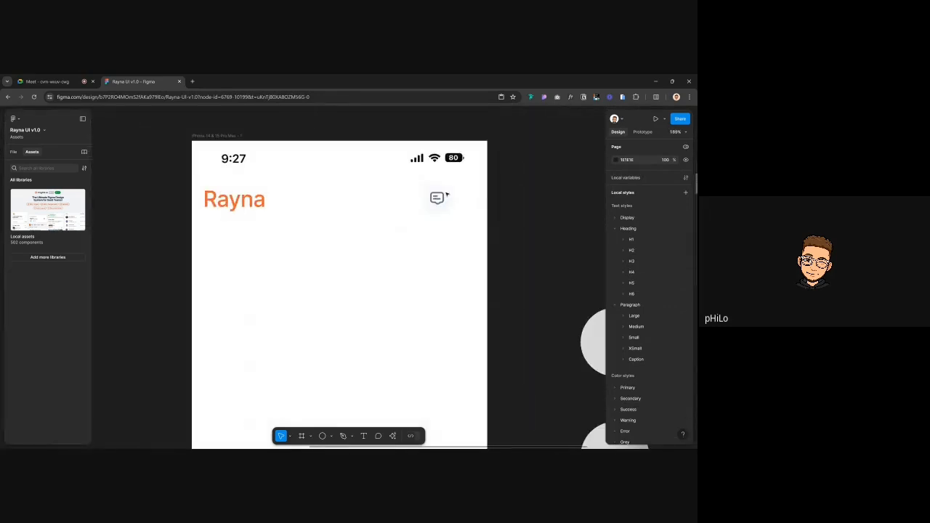
Change the chat icon's Grey/500 colour to the Grey/400 style
left_click(446, 194)
scroll(446, 194, "down", 3)
scroll(446, 190, "up", 2)
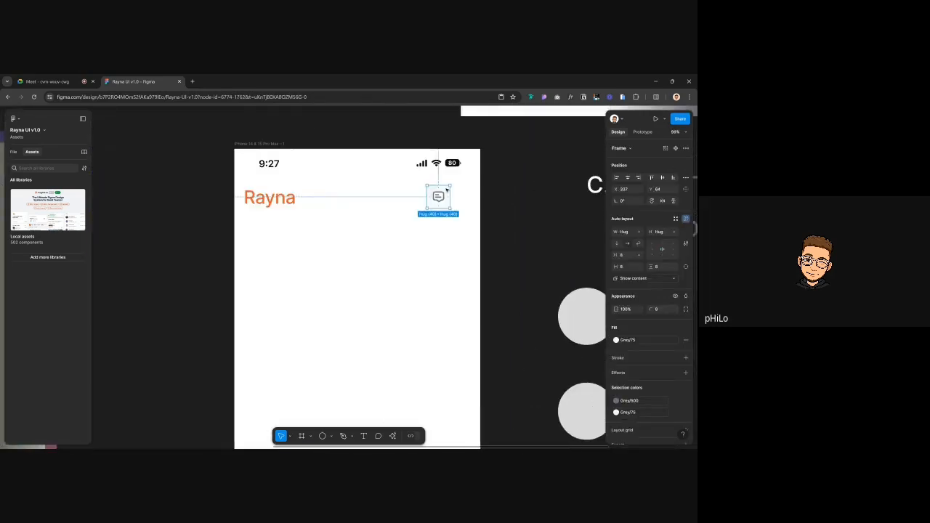
scroll(446, 191, "up", 3)
left_click(499, 210)
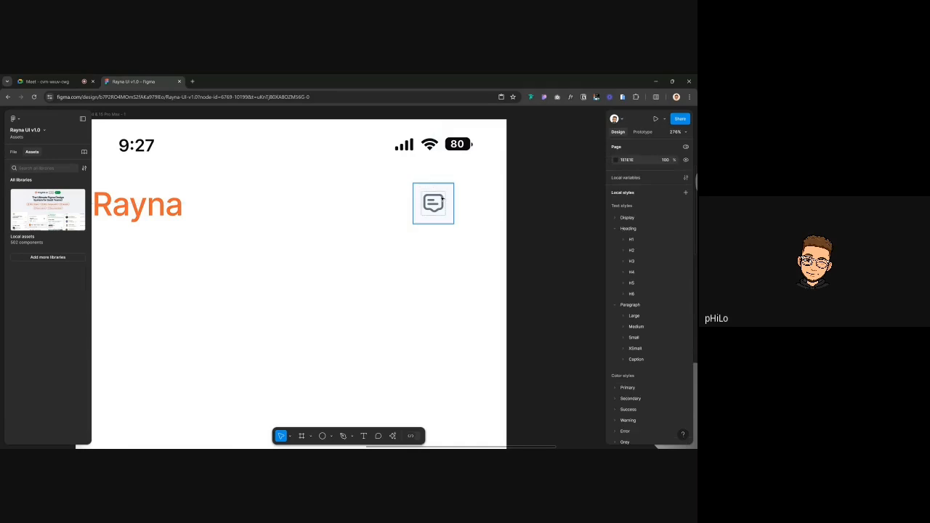
left_click(442, 199)
scroll(443, 198, "down", 2)
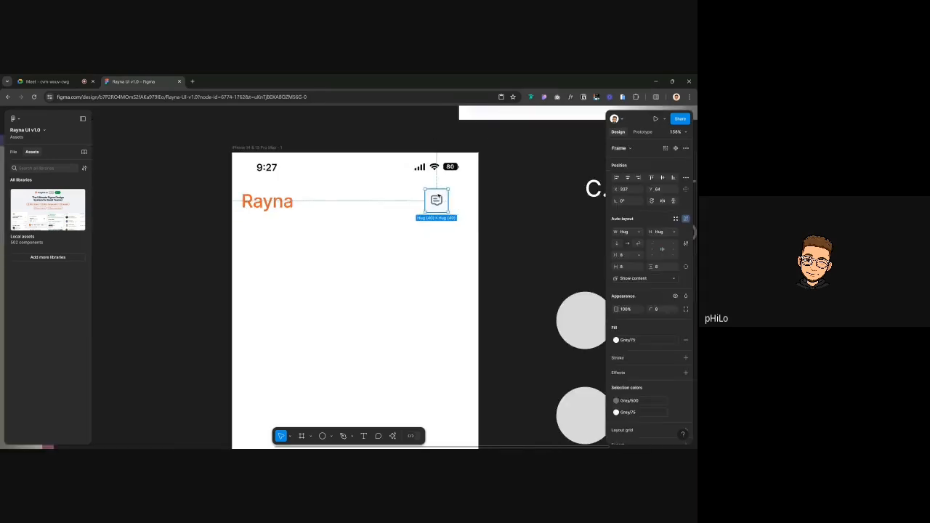
left_click(630, 400)
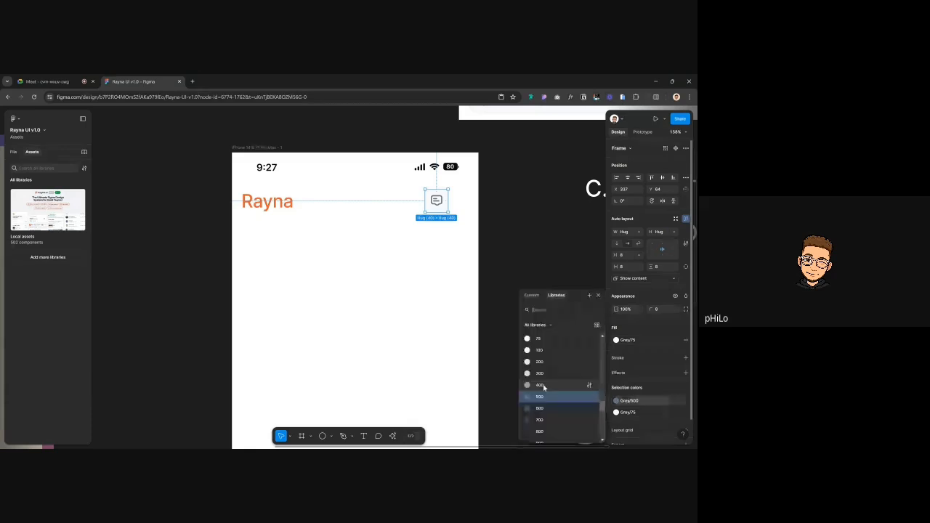
left_click(544, 387)
Switch the button frame's fill to the Grey/100 style
left_click(548, 250)
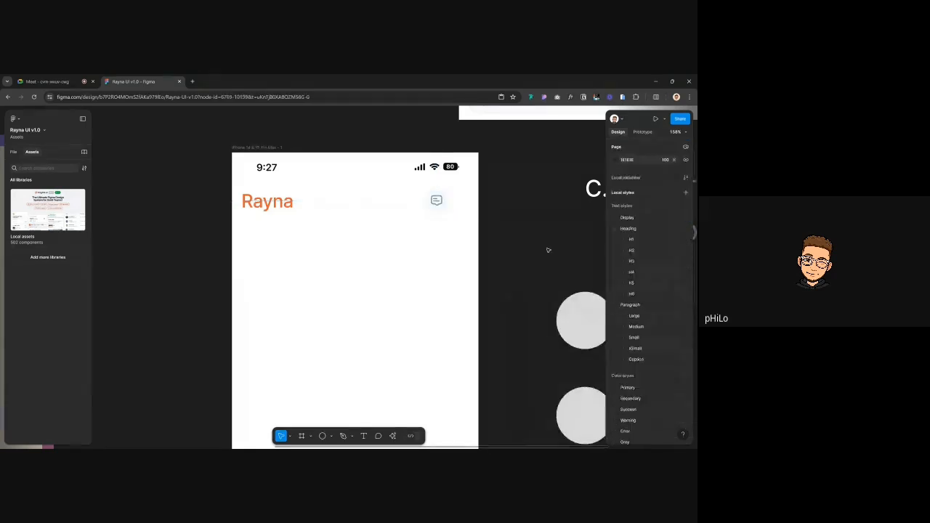
scroll(548, 249, "down", 2)
left_click(457, 218)
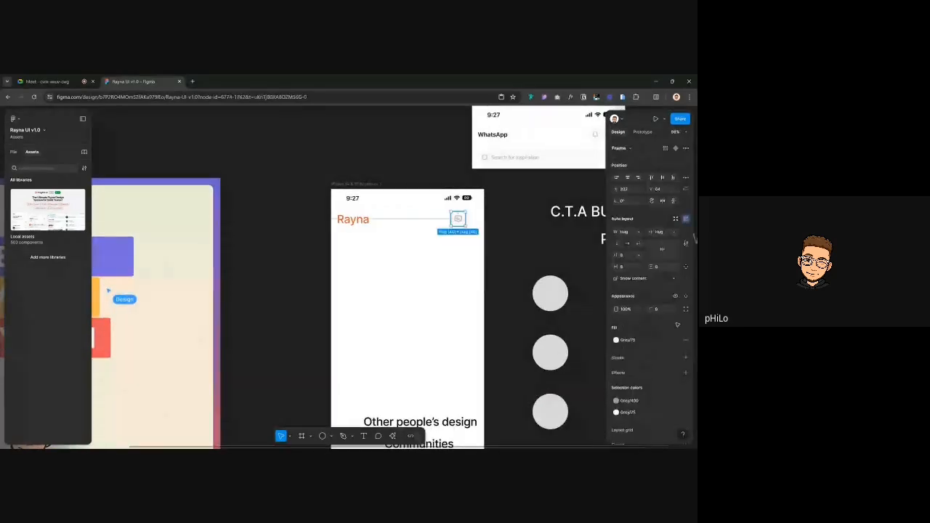
left_click(633, 343)
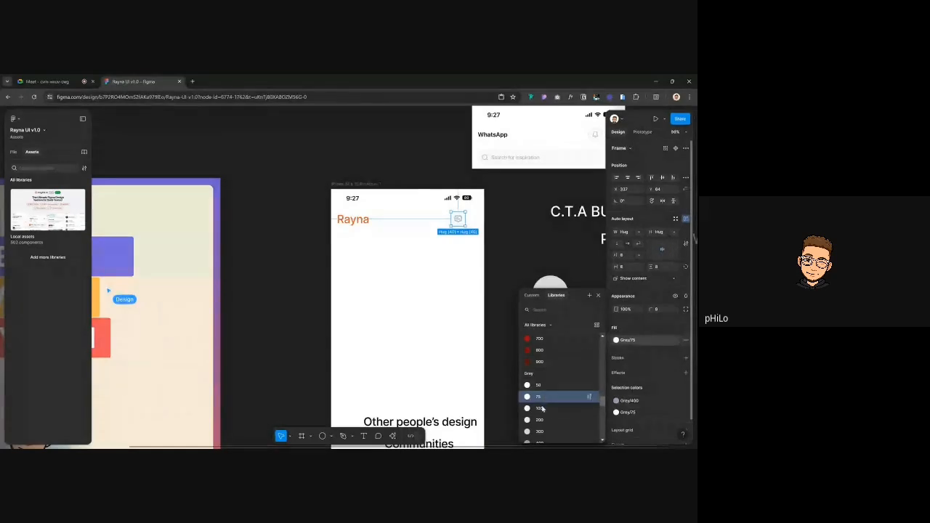
left_click(544, 409)
left_click(506, 248)
scroll(504, 245, "up", 3)
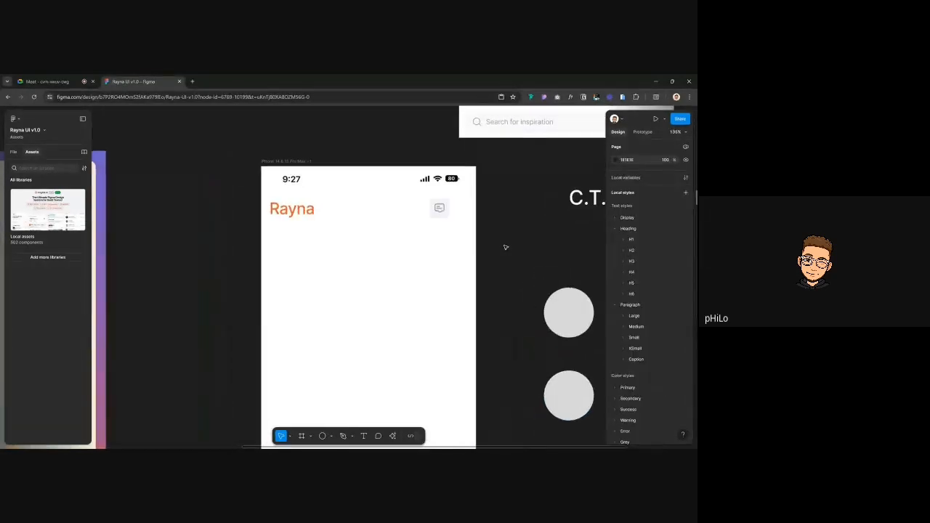
Right-align the message button in the header, nudge it left, and select it with Rayna
left_click(440, 212)
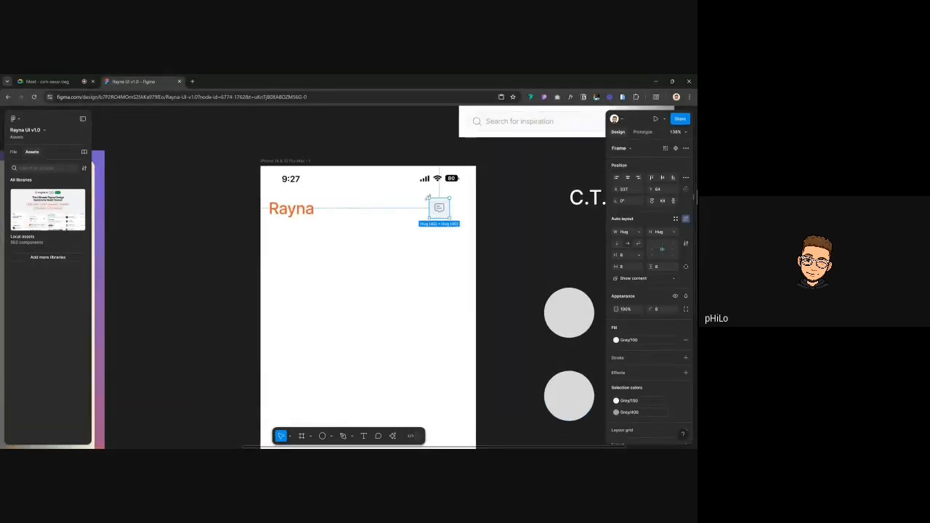
left_click_drag(439, 207, 451, 209)
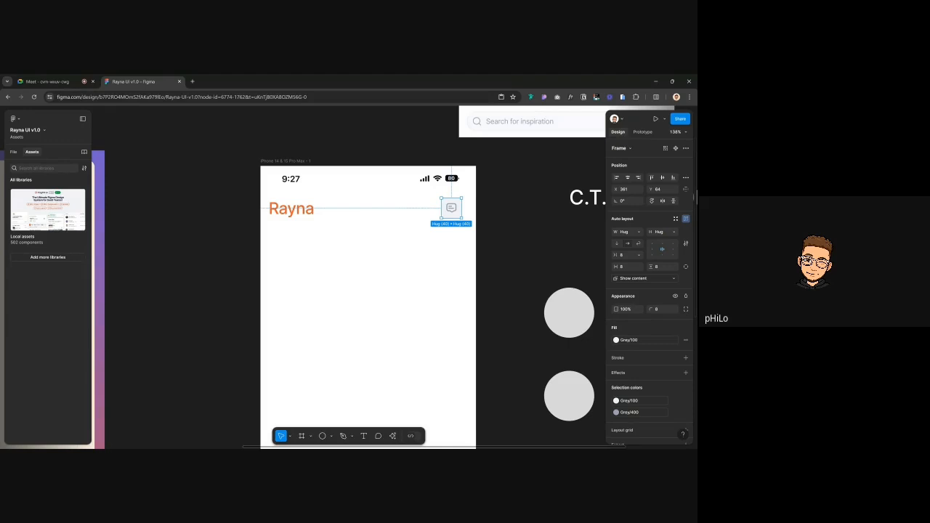
left_click(639, 177)
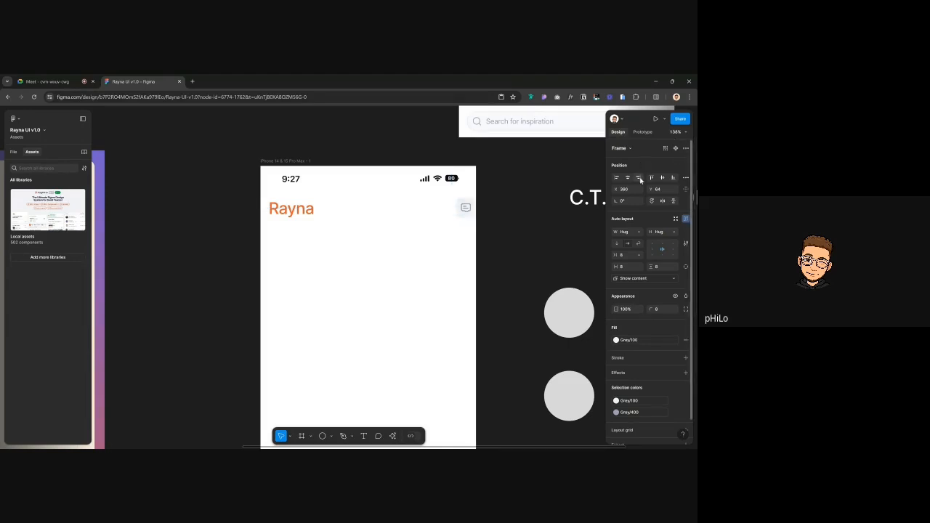
key("Left")
key("Left")
key("Left")
key("Left")
key("Left")
key("Left")
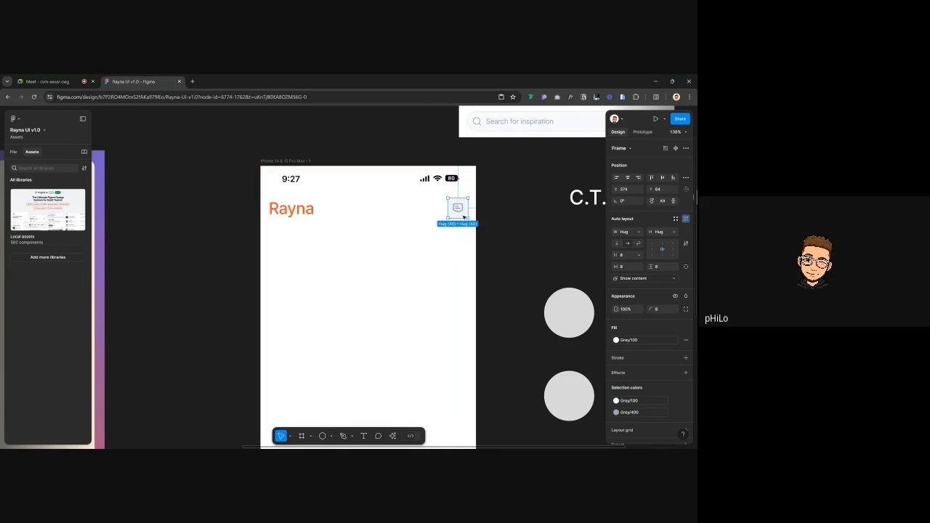
left_click(299, 213, "shift")
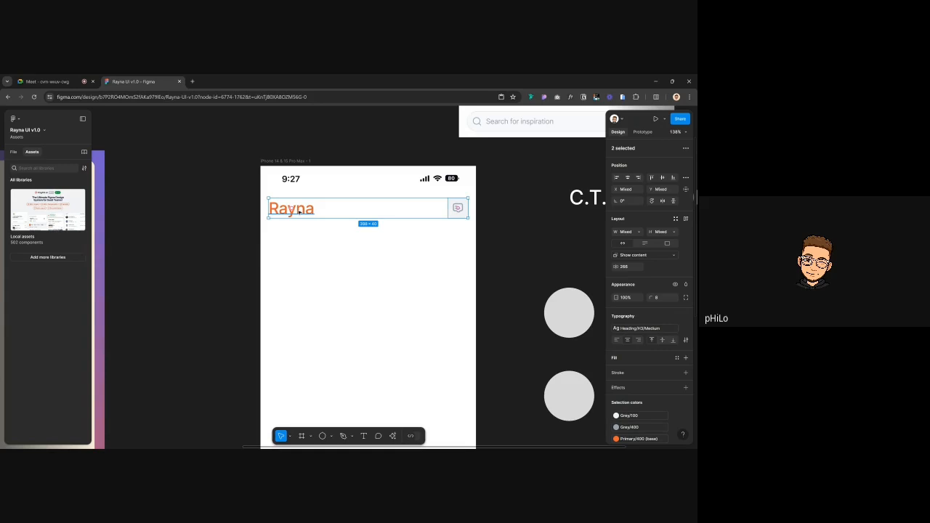
Wrap the Rayna heading and grey message button in a 308-wide auto-layout frame
key("shift+a")
left_click(15, 151)
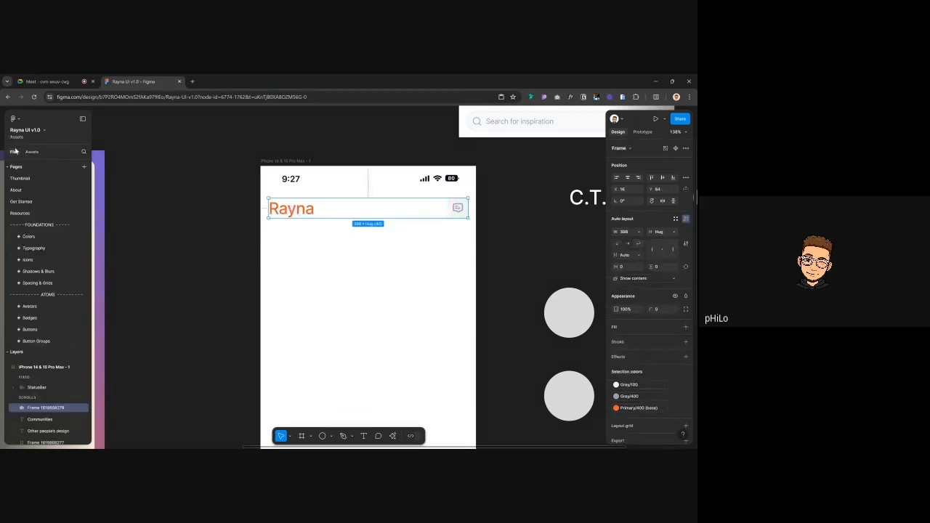
left_click(504, 270)
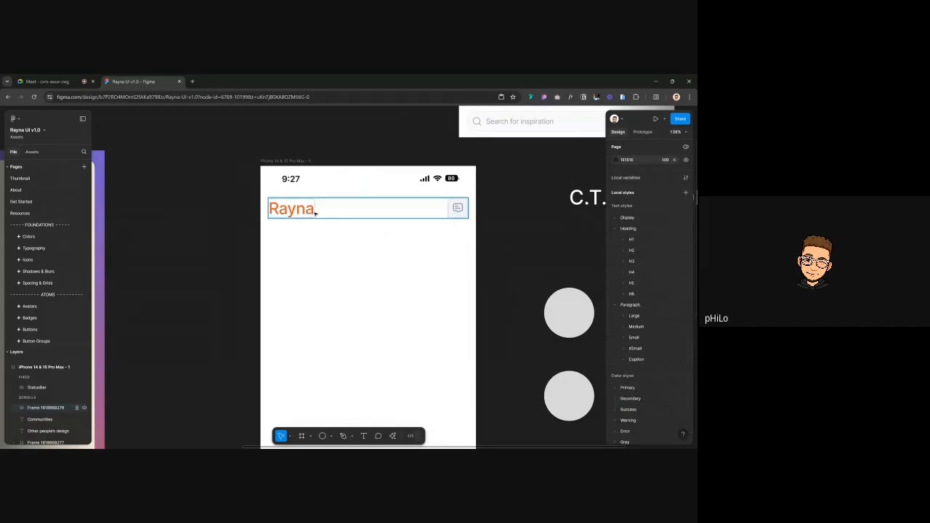
scroll(315, 212, "down", 3)
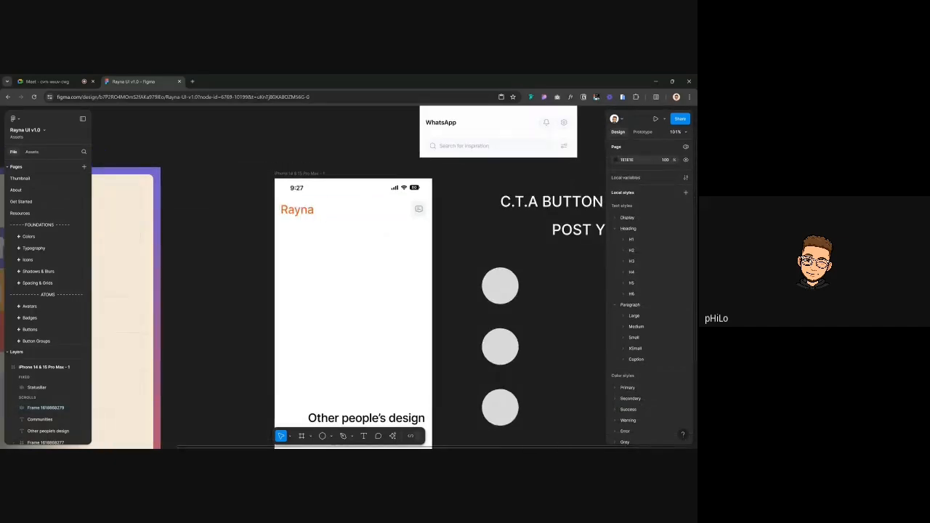
scroll(315, 212, "up", 2)
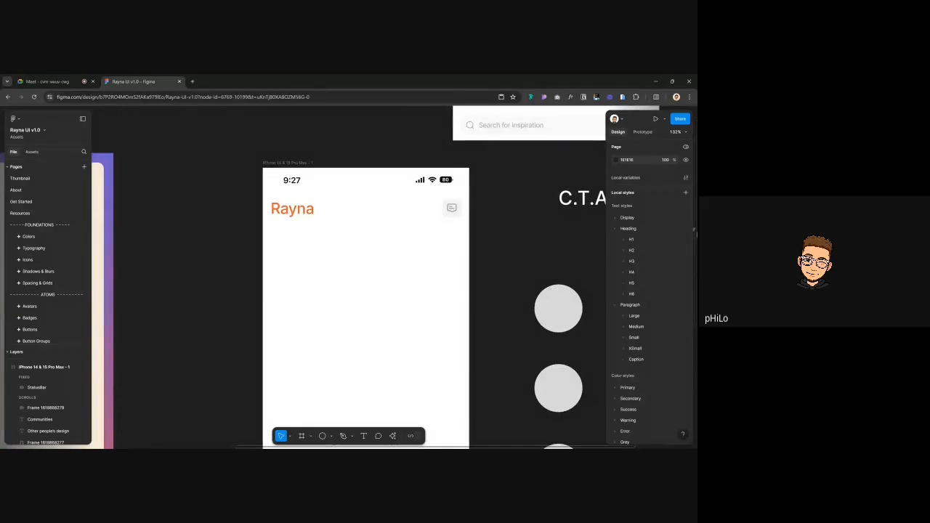
Inspect the Rayna heading frame and the 'Other people's design' text in the layers
left_click(302, 213)
scroll(302, 213, "down", 5)
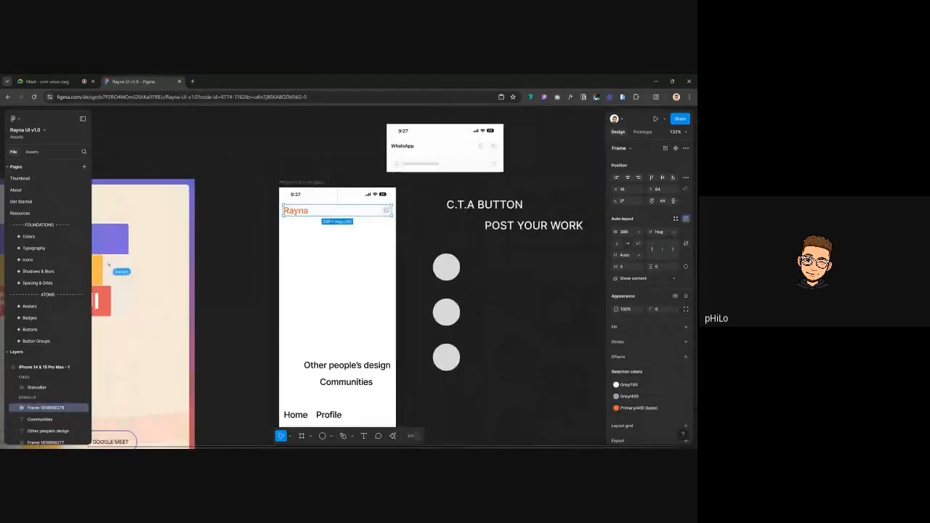
left_click(251, 170)
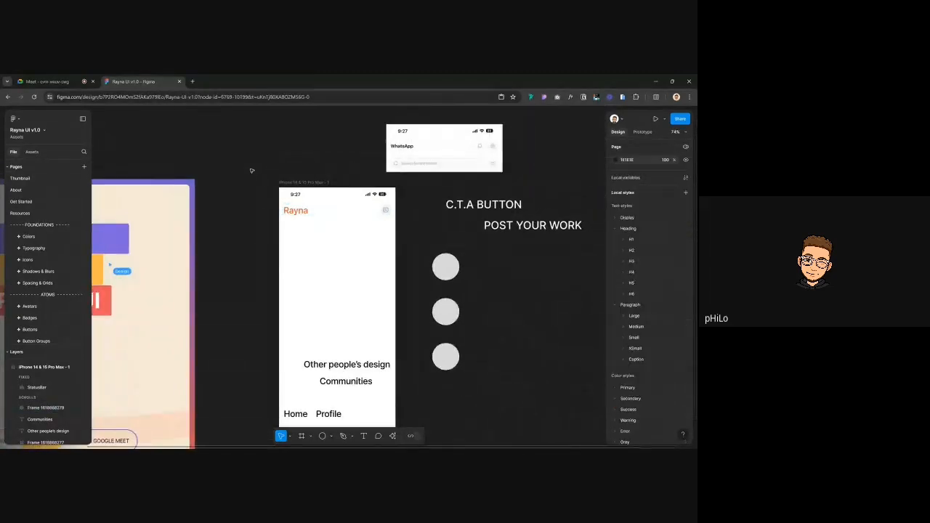
left_click(346, 367)
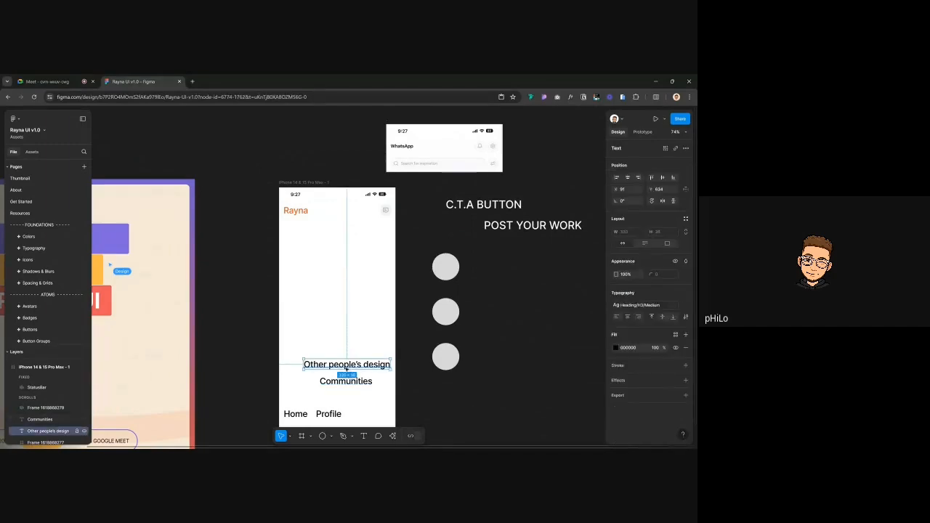
left_click(321, 178)
Select the Rayna heading frame, then the grey message button, and zoom in on it
scroll(321, 178, "right", 3)
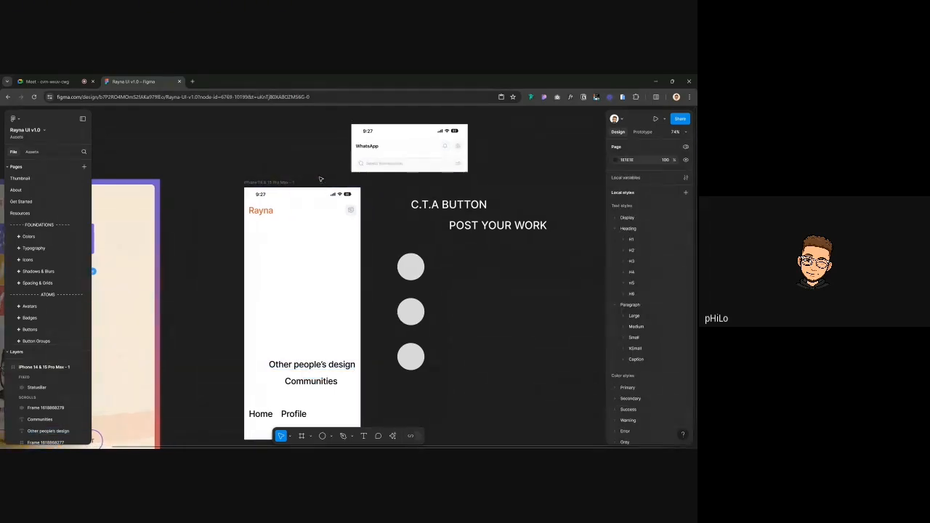
scroll(318, 227, "up", 2)
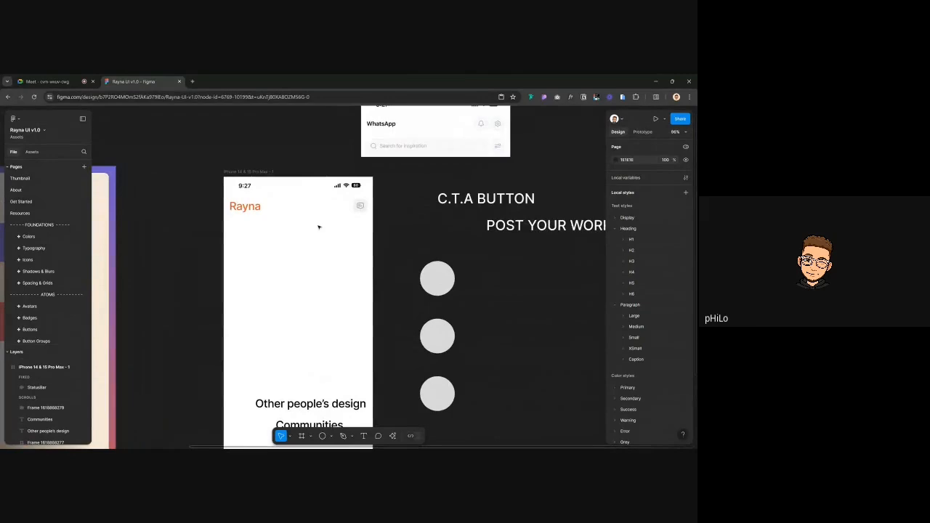
scroll(318, 228, "down", 2)
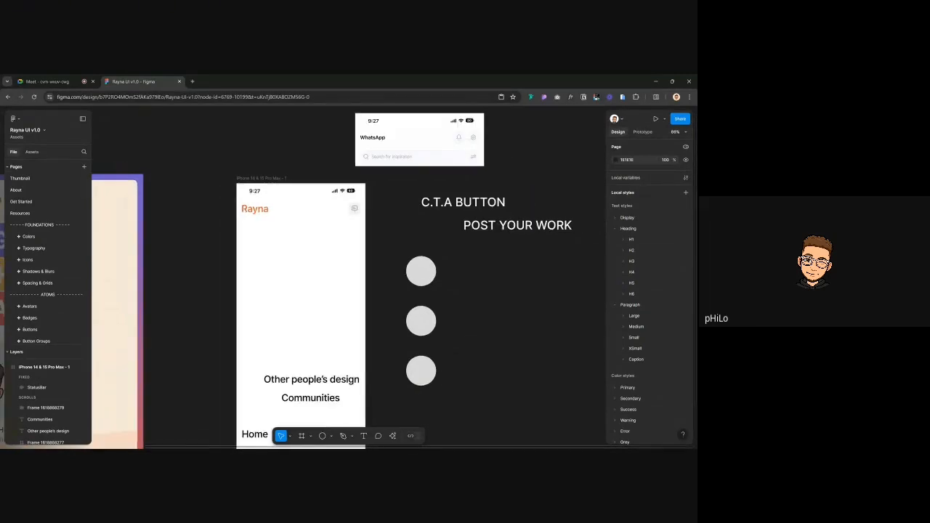
left_click(263, 212)
left_click(349, 211)
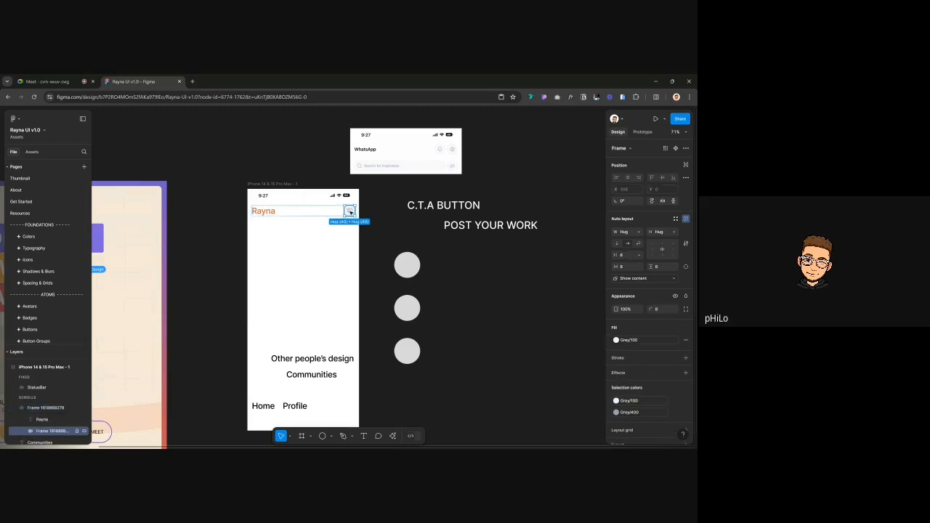
scroll(349, 211, "up", 3)
scroll(349, 211, "up", 10)
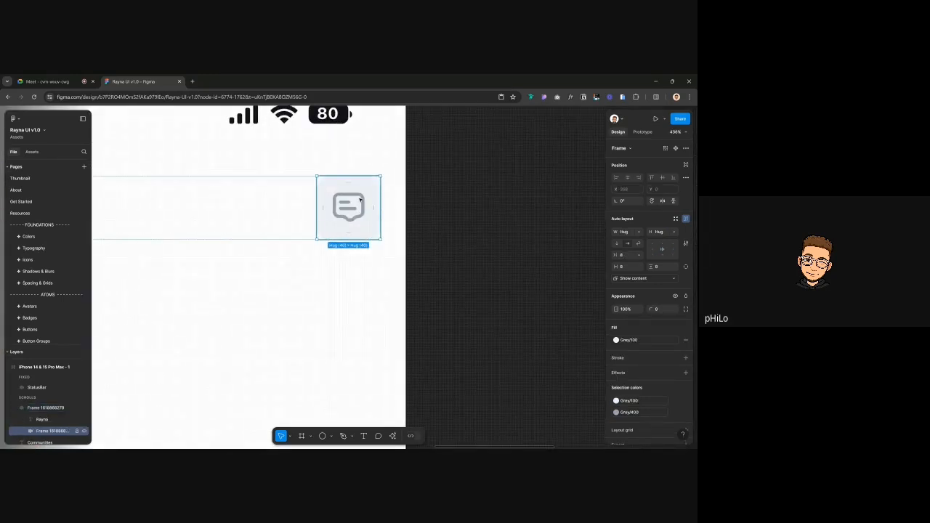
Search the assets library for a counter component
key("0")
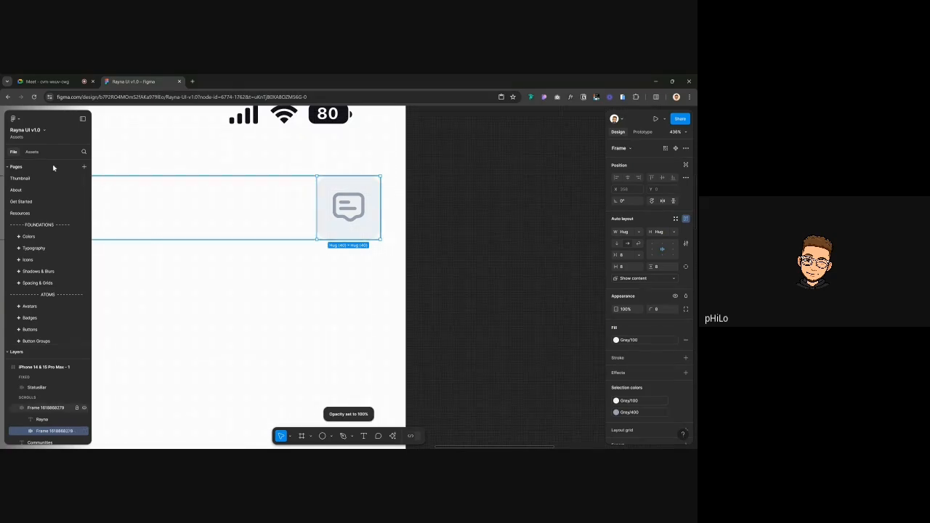
left_click(32, 151)
type("ai")
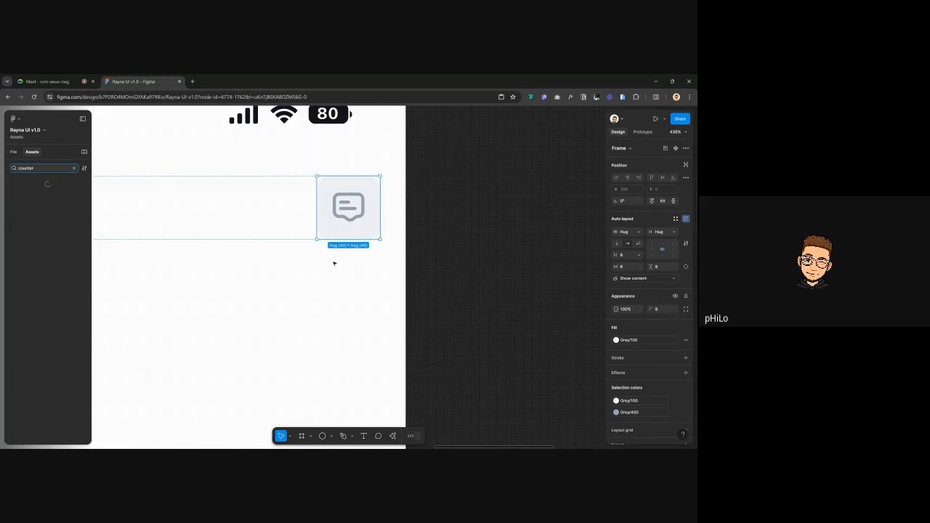
type("r")
Draw a 100×100 light grey D9D9D9 circle just right of the message button
left_click(458, 214)
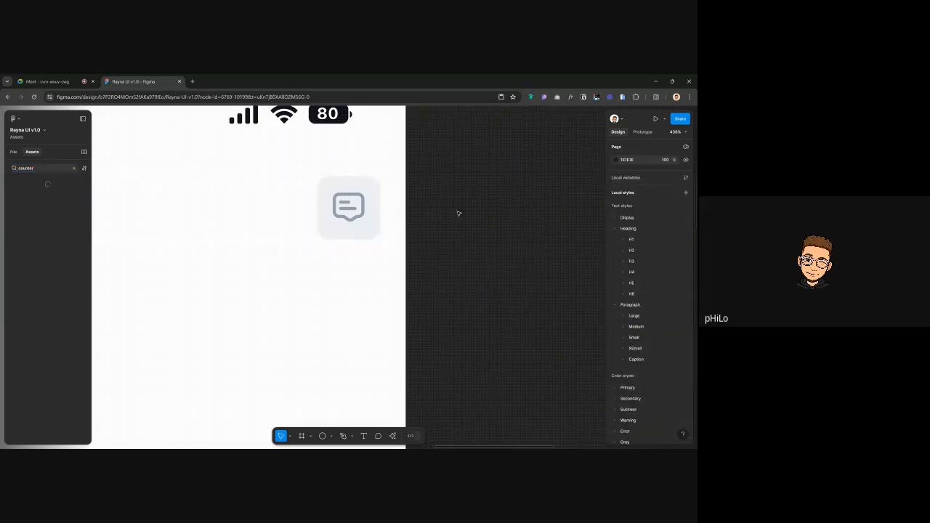
key("o")
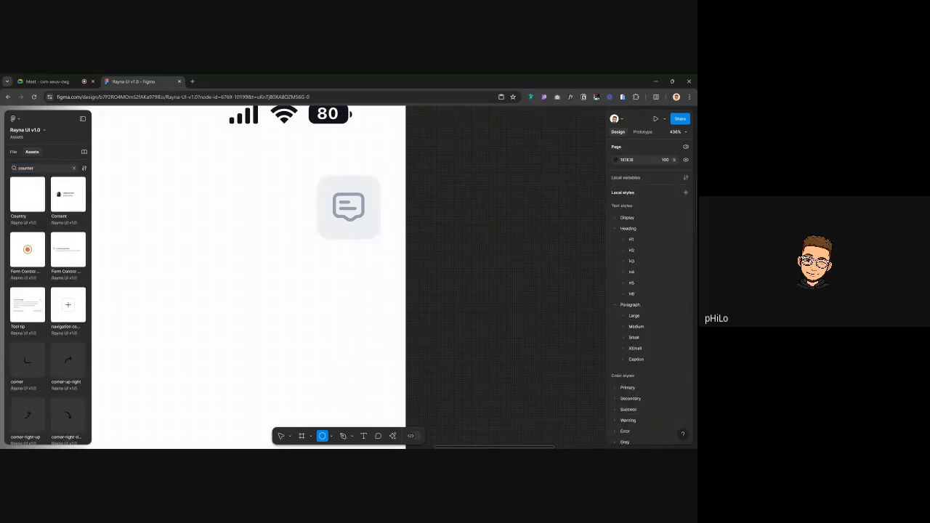
left_click(448, 212)
scroll(18, 369, "down", 5)
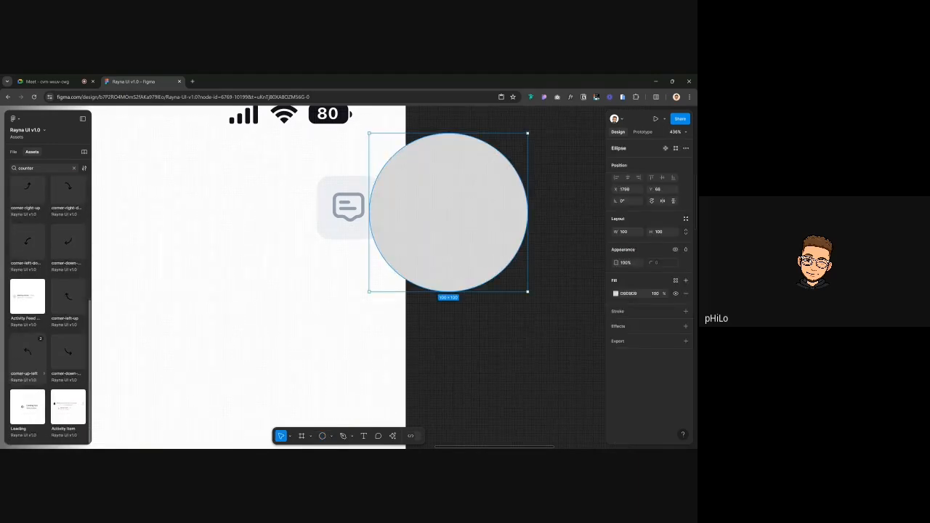
Scale the new circle to 12×12 and fill it with the Primary/400 orange style
scroll(27, 365, "up", 4)
scroll(26, 365, "down", 4)
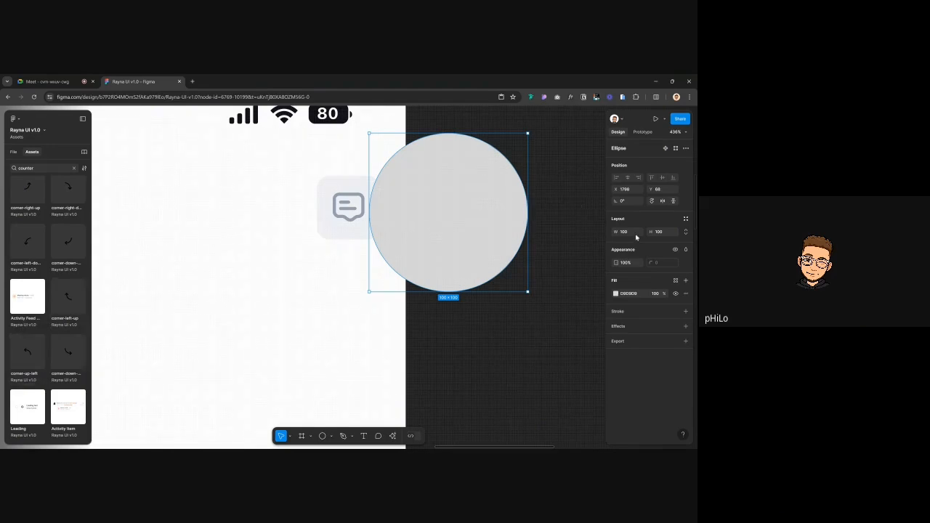
key("shift+Return")
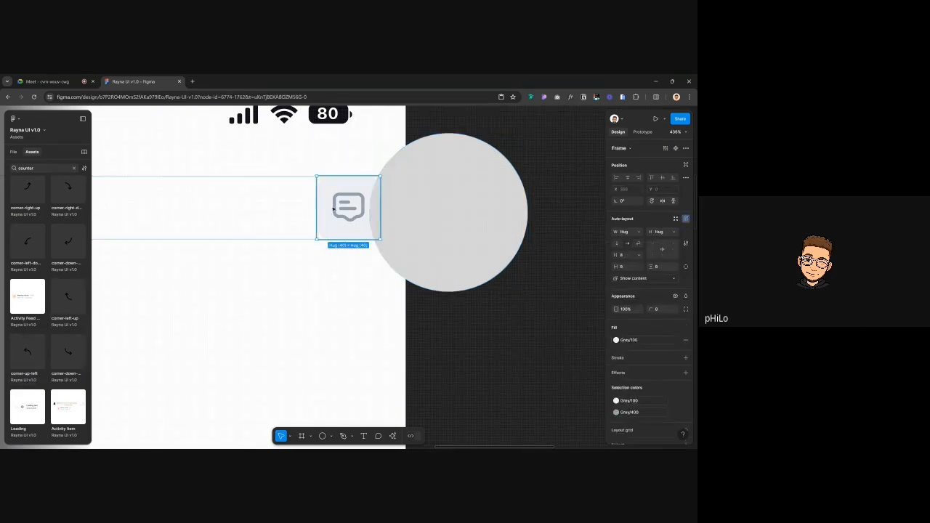
key("Return")
key("k")
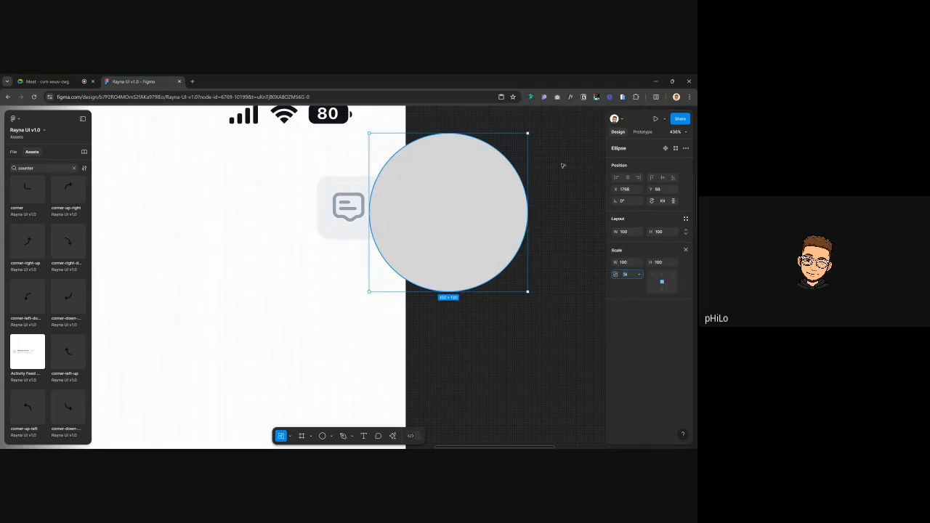
left_click(627, 263)
type("12")
key("Return")
left_click(674, 280)
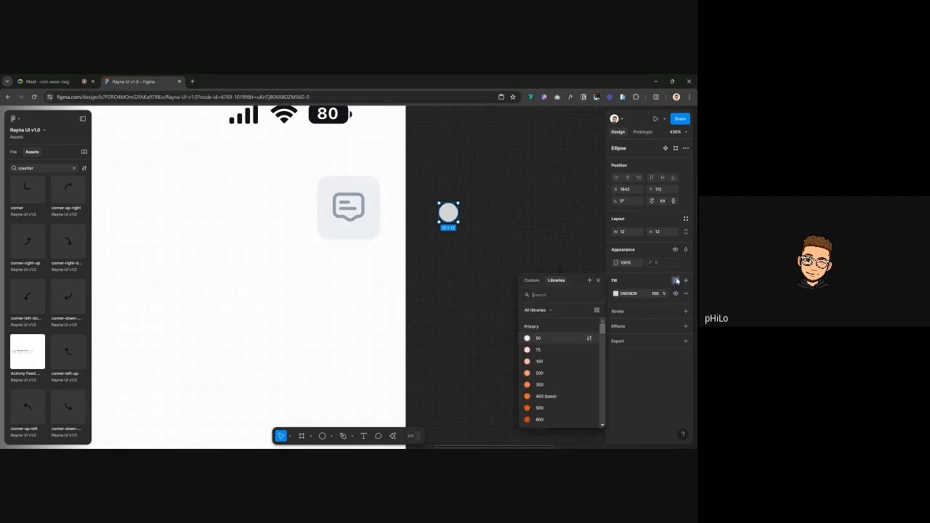
left_click(546, 396)
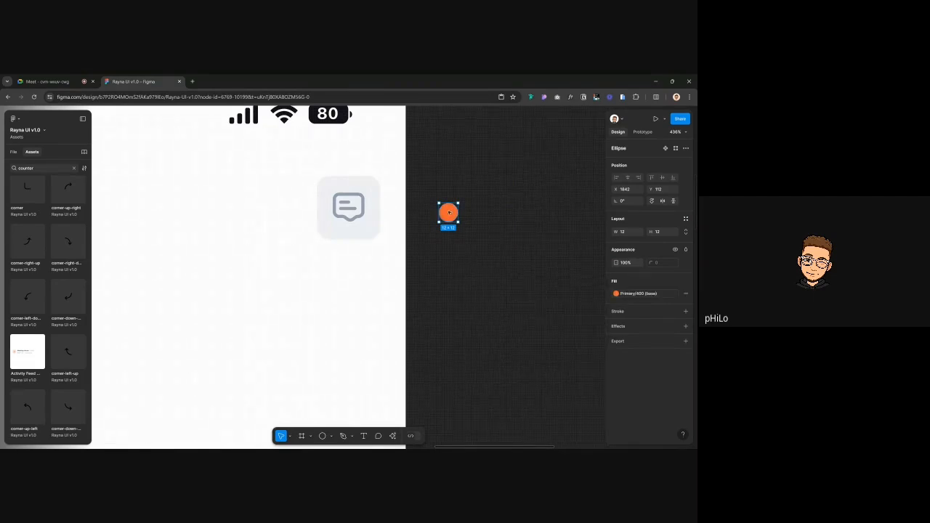
Move the dot into the message button, absolutely positioned at its top-right corner
left_click_drag(447, 212, 366, 189)
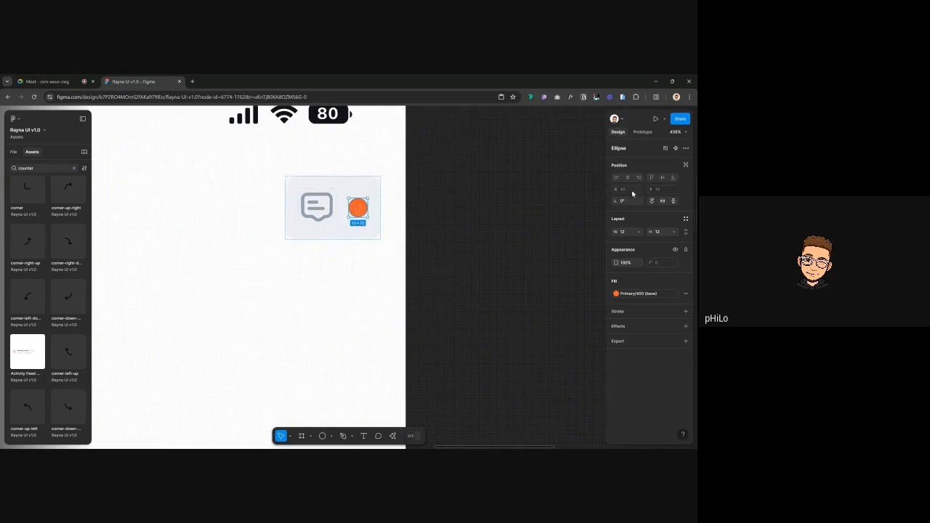
left_click(686, 166)
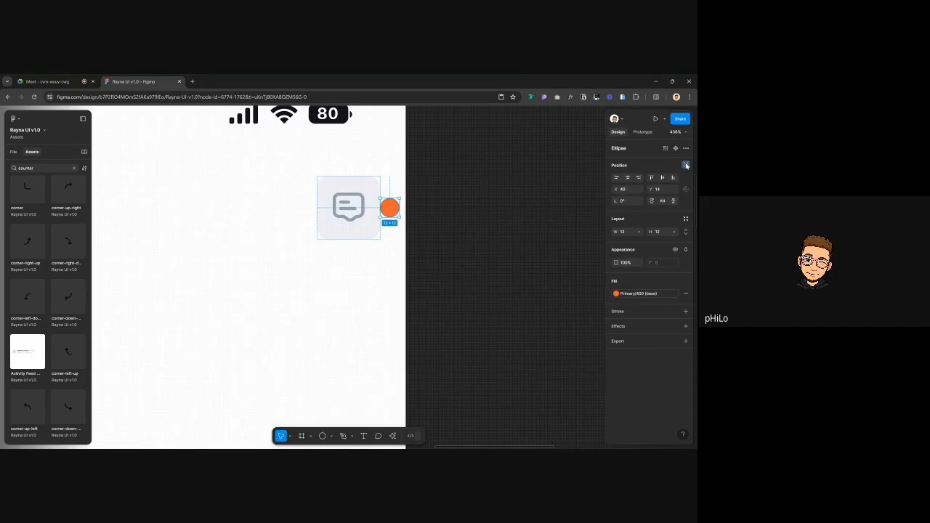
left_click_drag(394, 207, 378, 177)
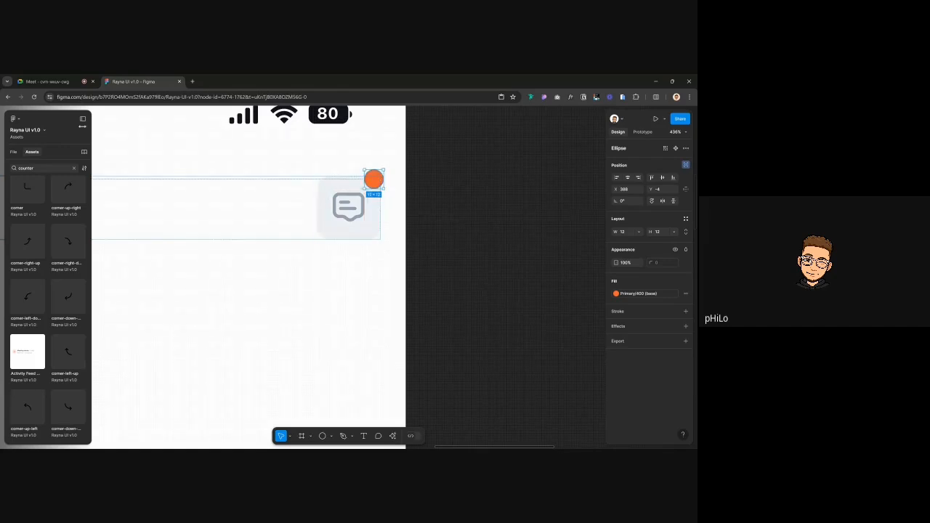
left_click(16, 152)
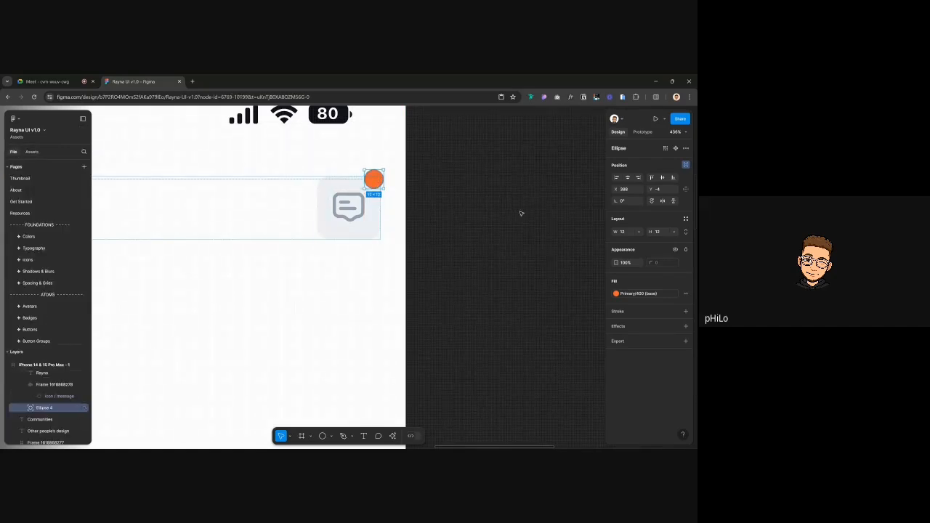
Zoom out and check the header frame, message button and chat icon selections
left_click(520, 212)
key("shift+1")
scroll(520, 213, "down", 3)
scroll(480, 205, "up", 4)
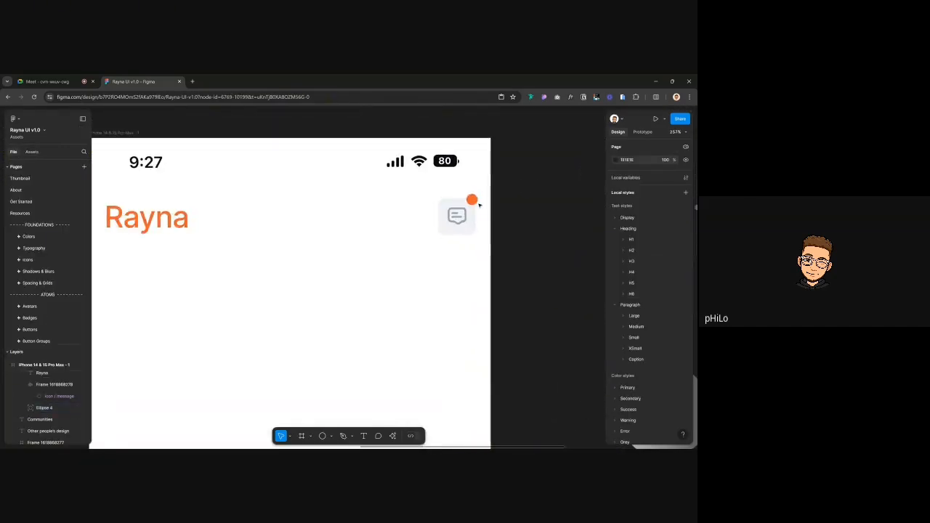
scroll(479, 206, "down", 5)
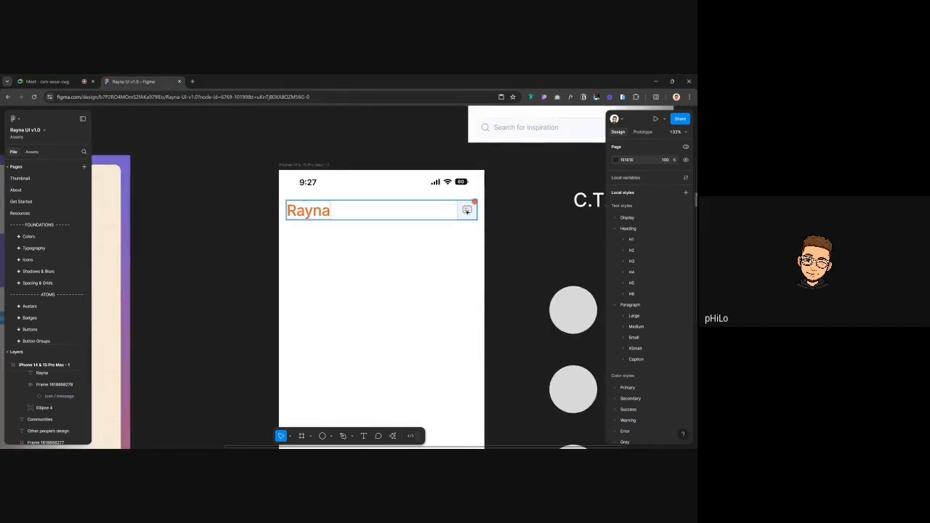
left_click(466, 210)
left_click(543, 217)
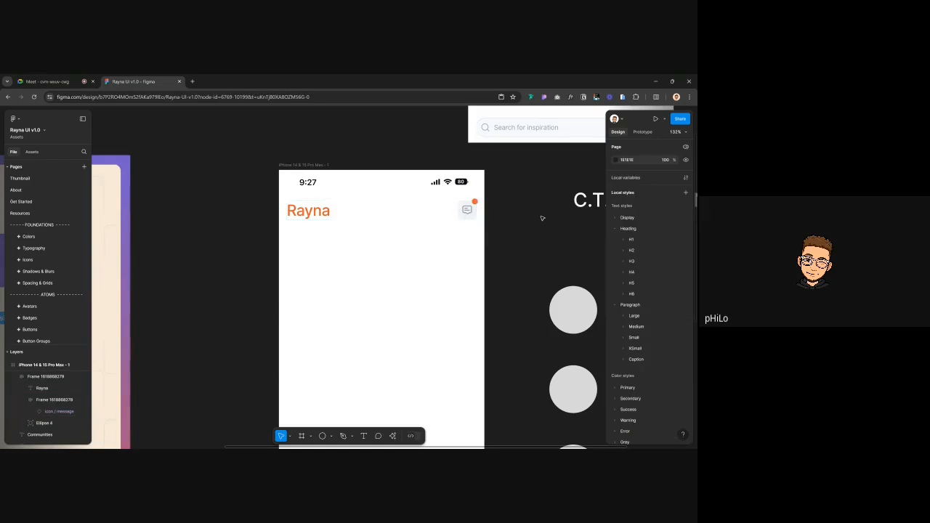
scroll(342, 218, "up", 5)
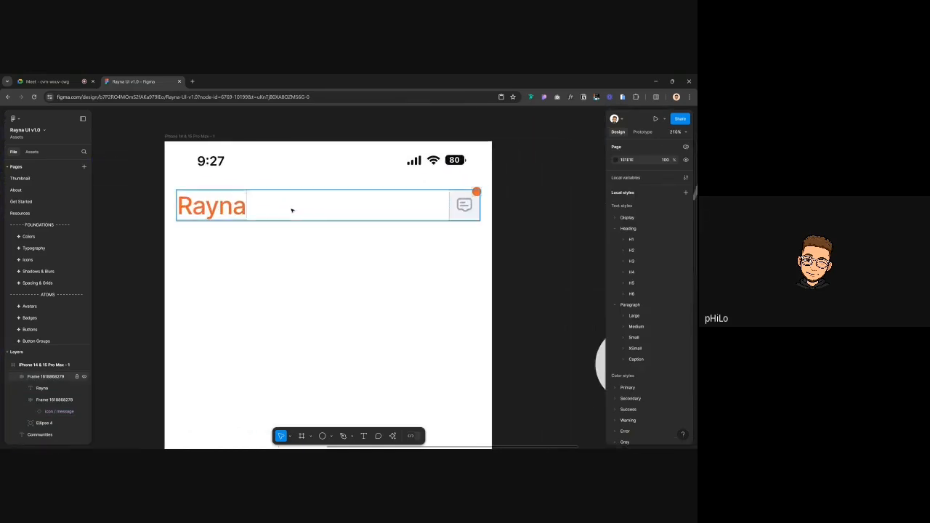
left_click(292, 211)
scroll(291, 211, "down", 4)
left_click(452, 208)
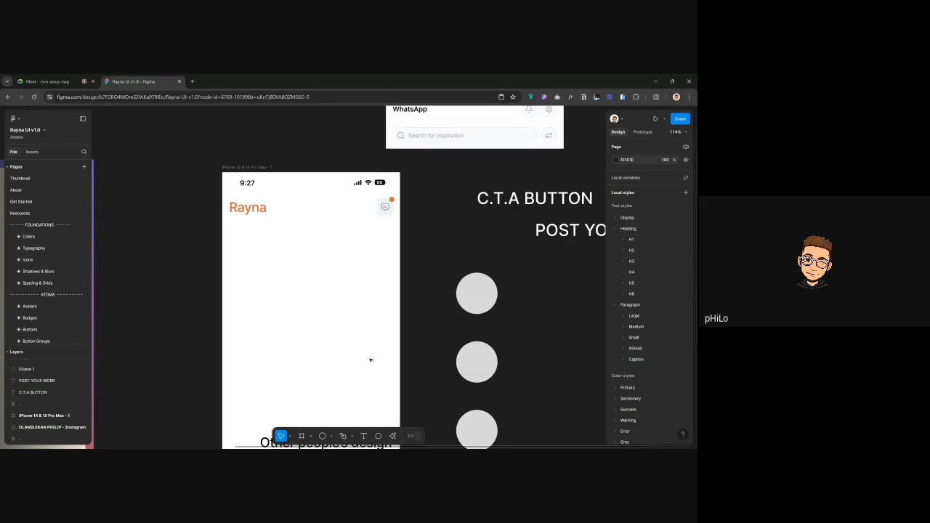
Select the orange dot inside the chat icon frame and wrap it in its own 12×12 frame
left_click(389, 205)
double_click(387, 206)
scroll(390, 201, "up", 5)
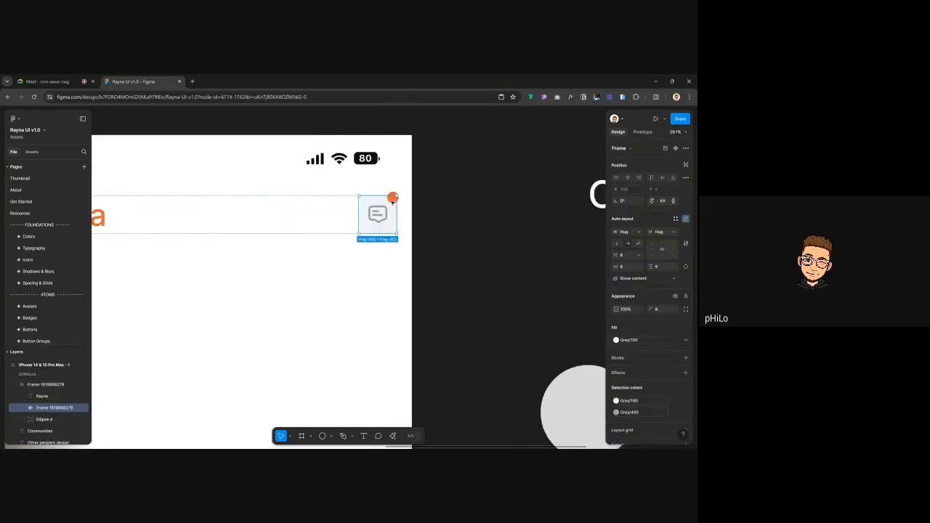
scroll(392, 200, "up", 4)
left_click(393, 197)
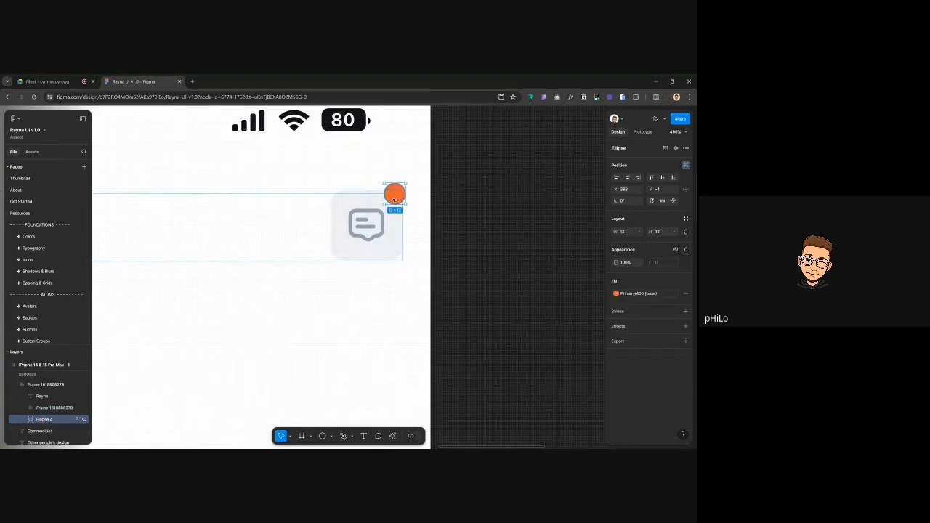
key("ctrl+alt+g")
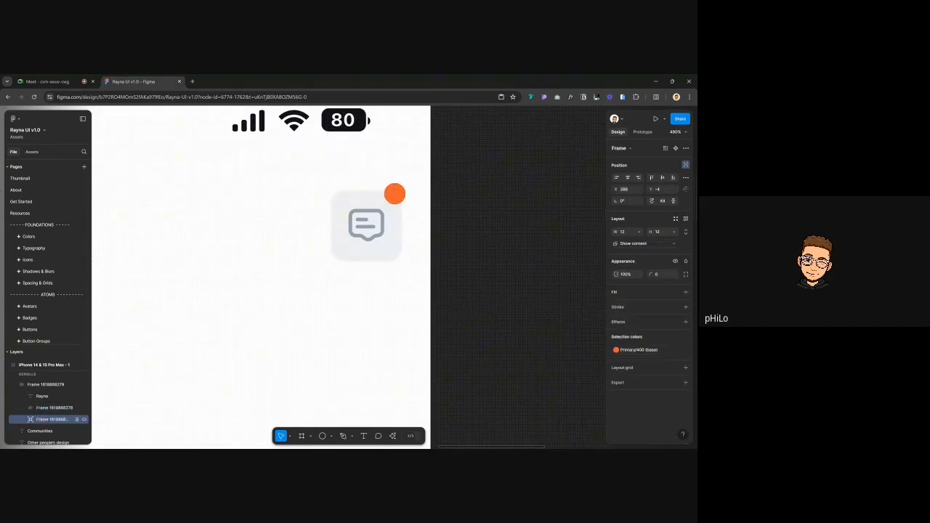
scroll(394, 197, "up", 6)
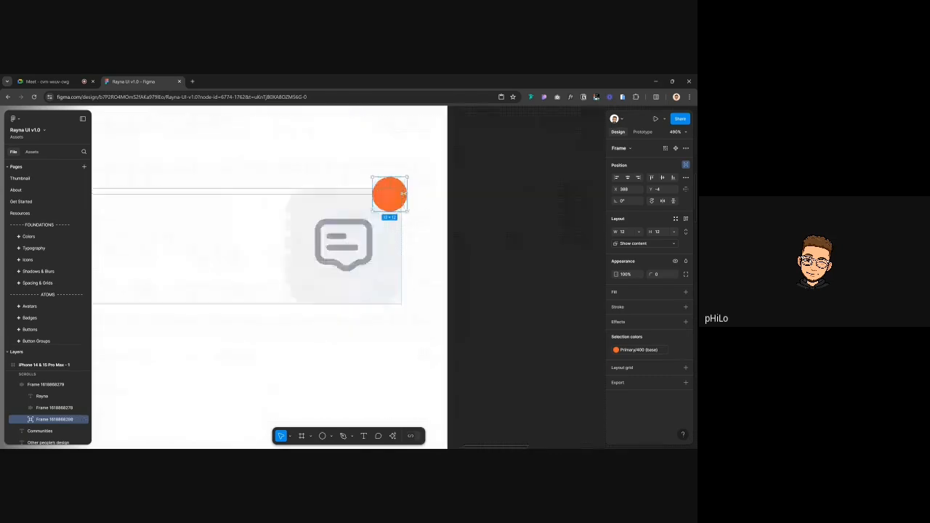
Add a '23' text on the orange dot with the Paragraph/XSmall/Regular style
key("t")
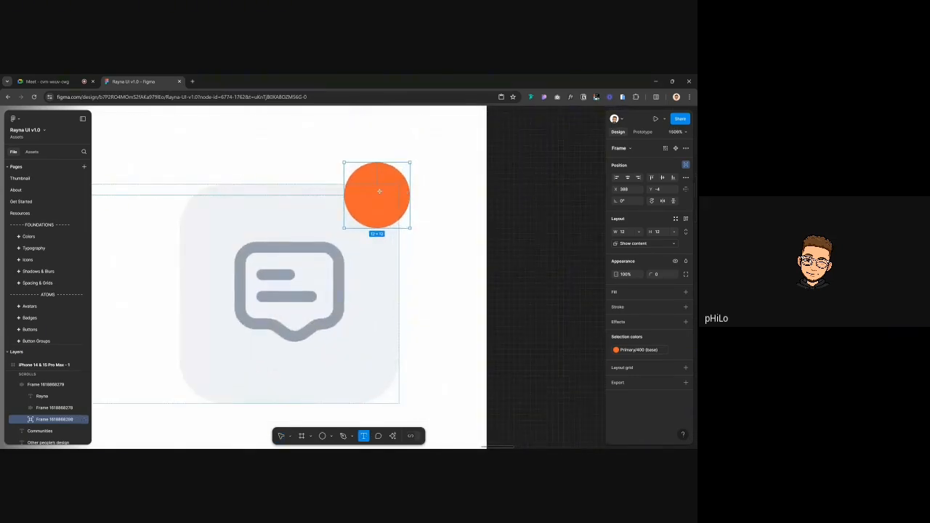
left_click(378, 191)
type("23")
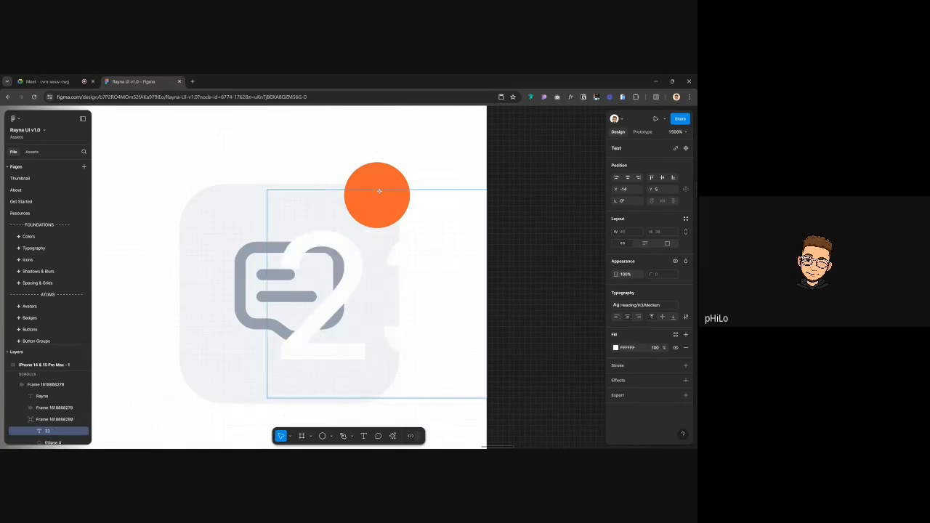
key("Escape")
left_click(651, 305)
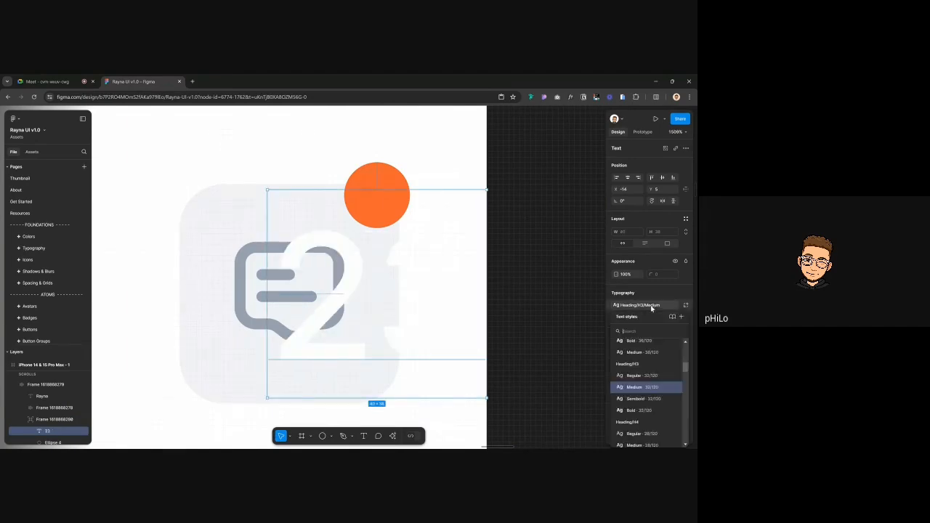
scroll(642, 395, "down", 10)
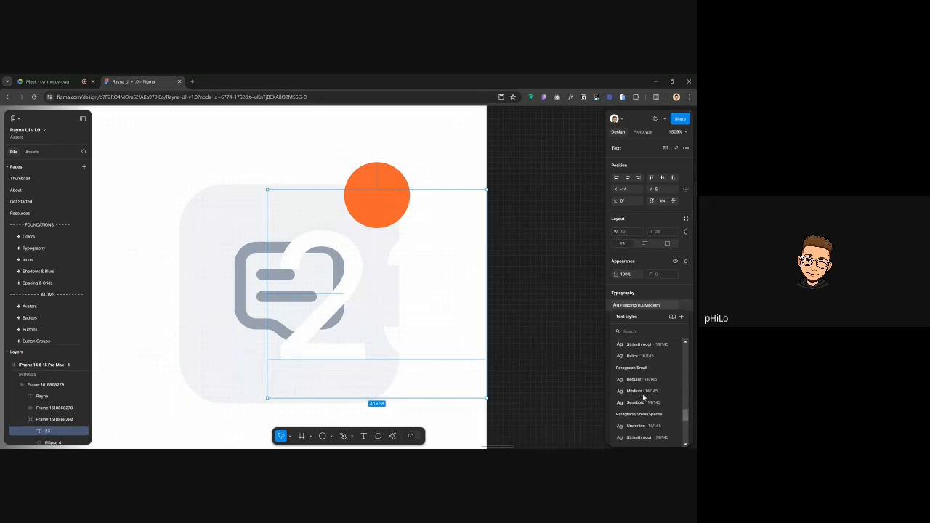
scroll(643, 385, "down", 3)
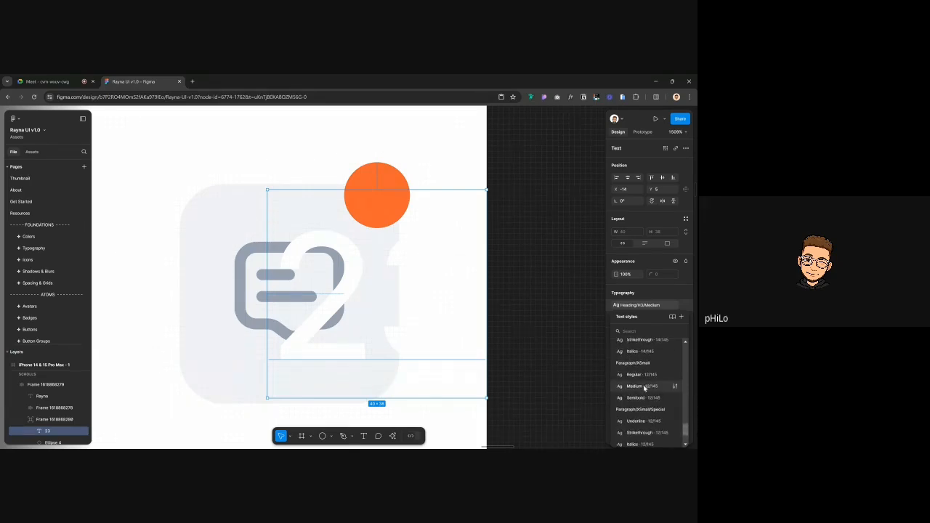
left_click(642, 379)
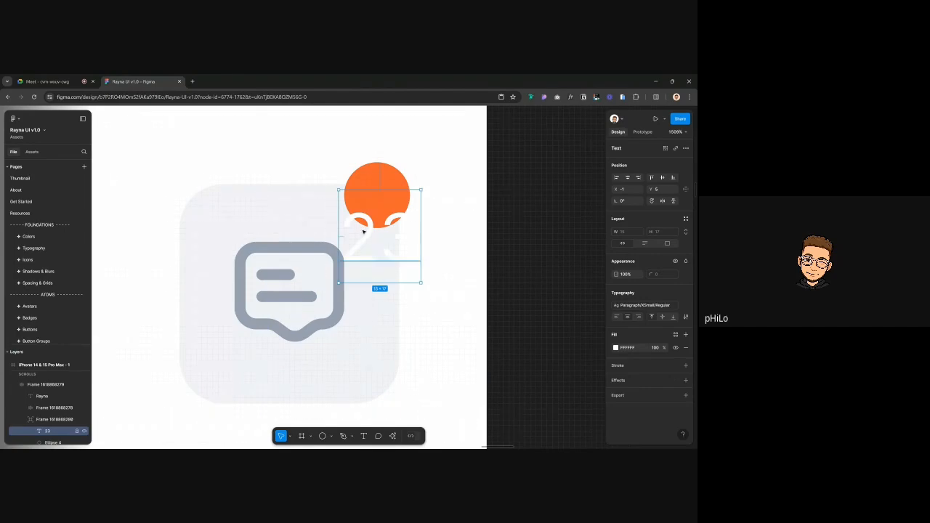
Move the 23 onto the dot, detach its text style and set font size 8
left_click_drag(363, 232, 364, 193)
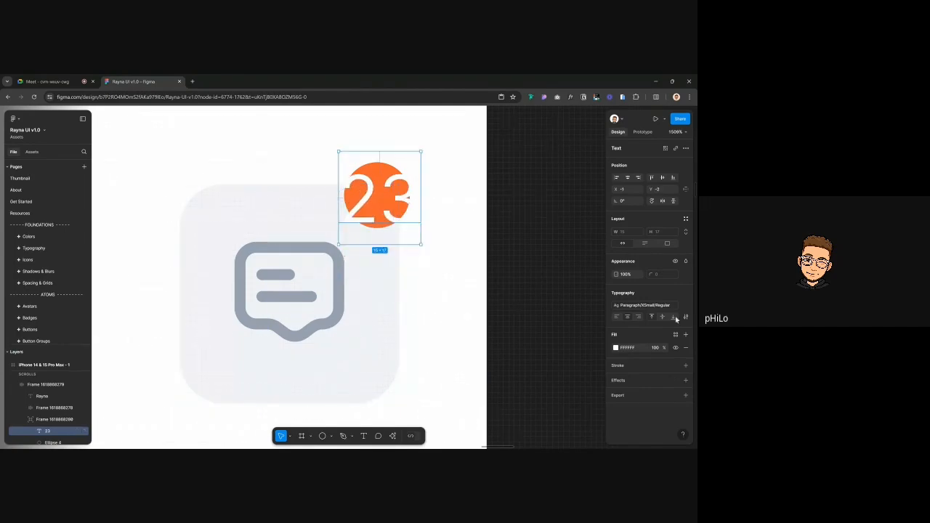
left_click(685, 306)
left_click(651, 317)
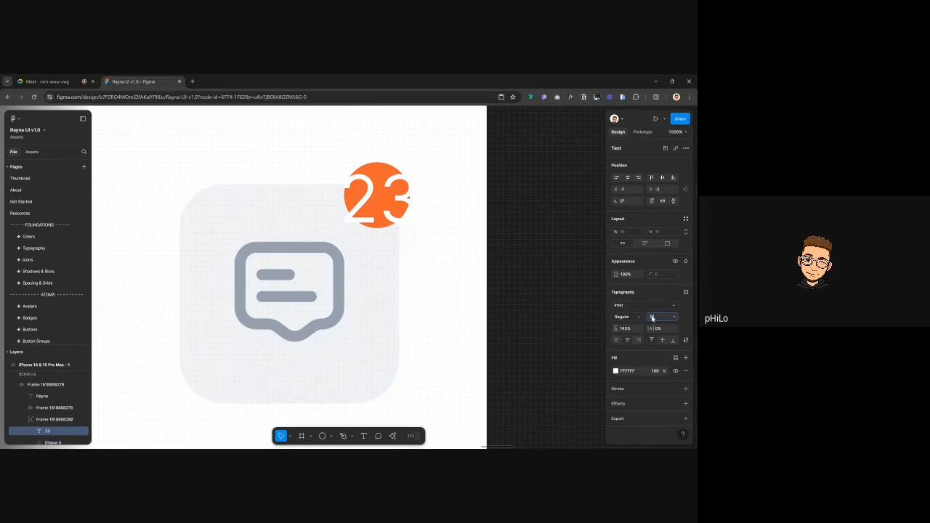
type("10")
key("Return")
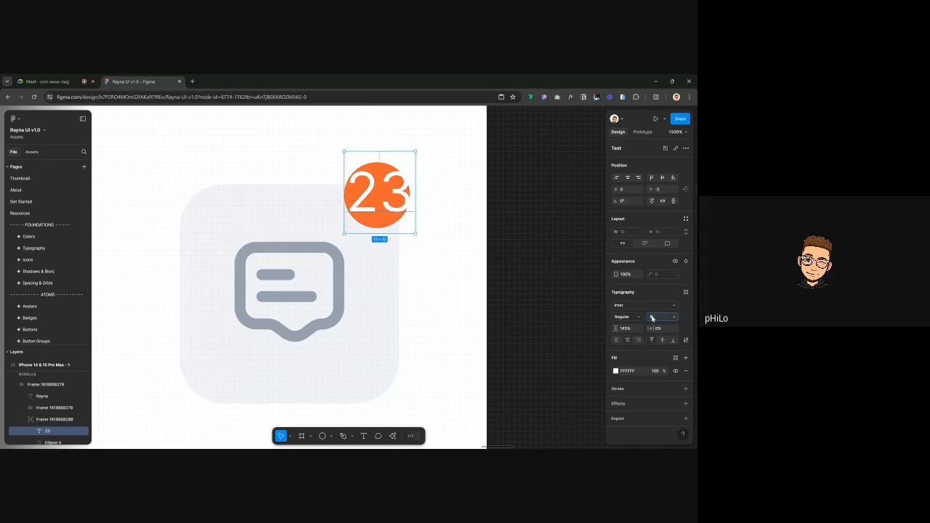
type("8")
key("Return")
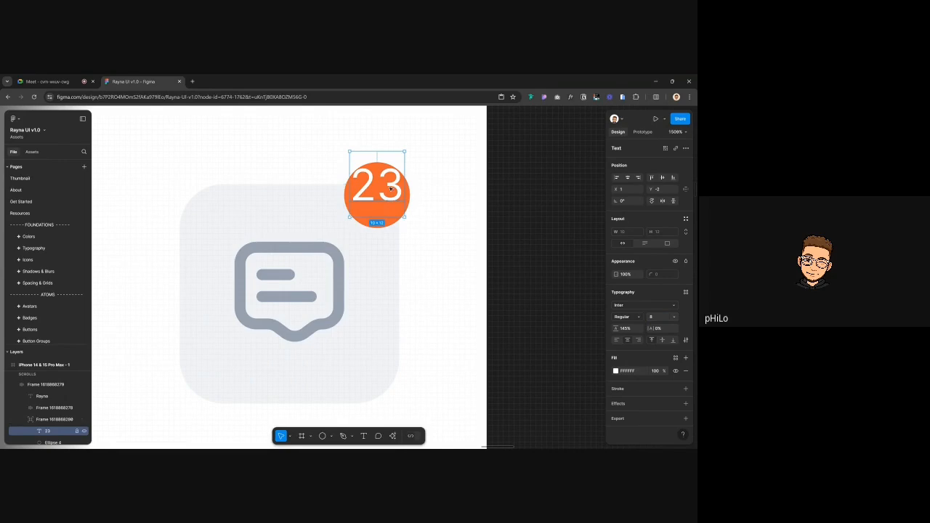
Tighten the 23's letter spacing slightly, to about -6%
left_click(568, 216)
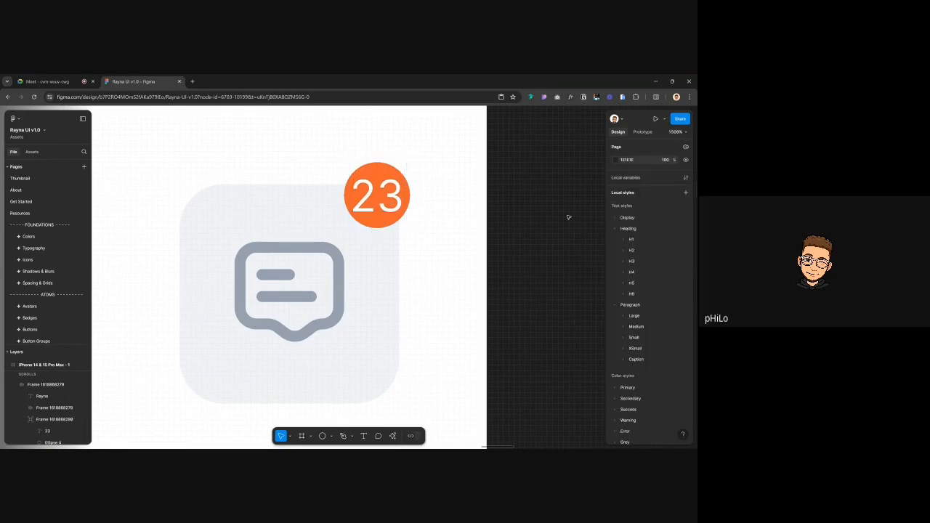
scroll(418, 194, "down", 5)
scroll(418, 195, "down", 4)
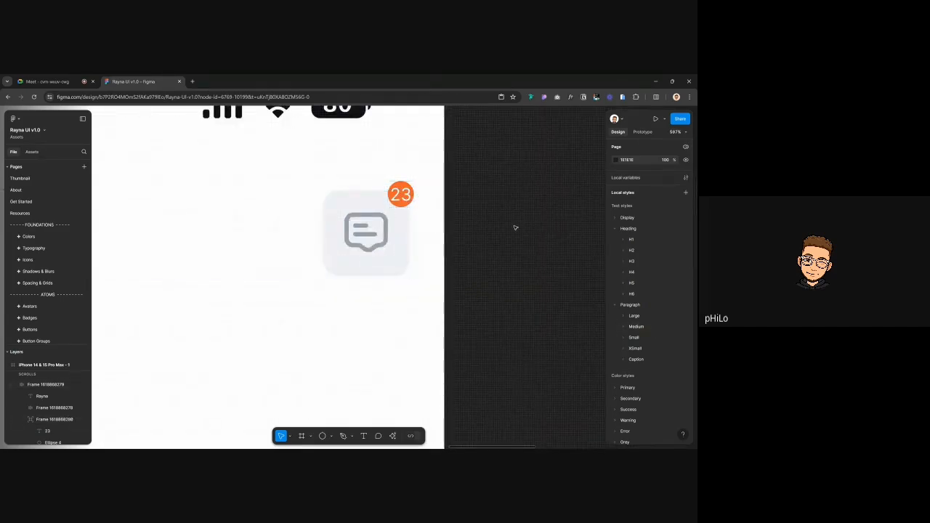
left_click(402, 200)
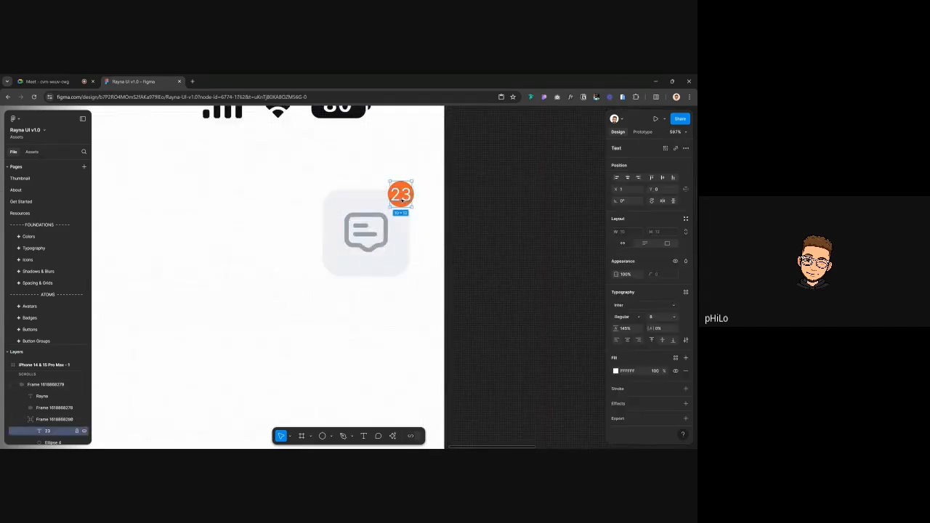
left_click(657, 329)
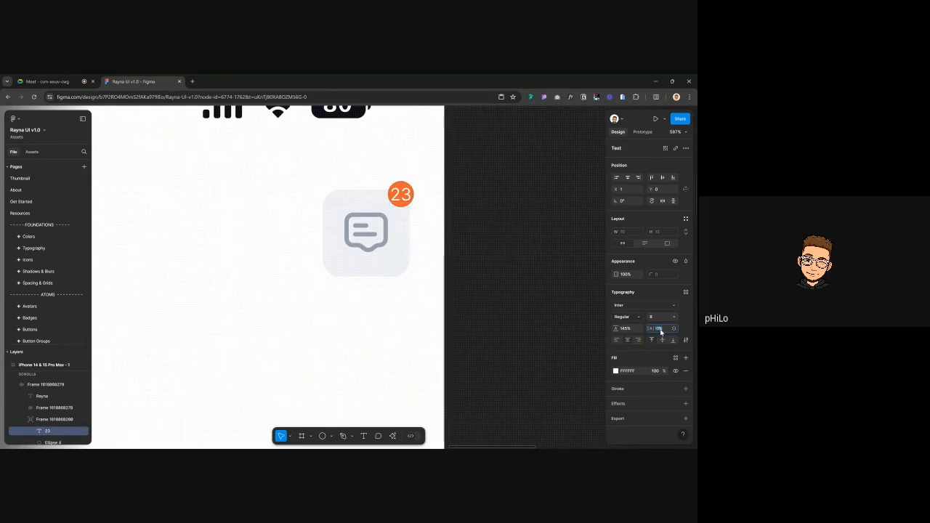
key("Down")
key("Up")
key("Up")
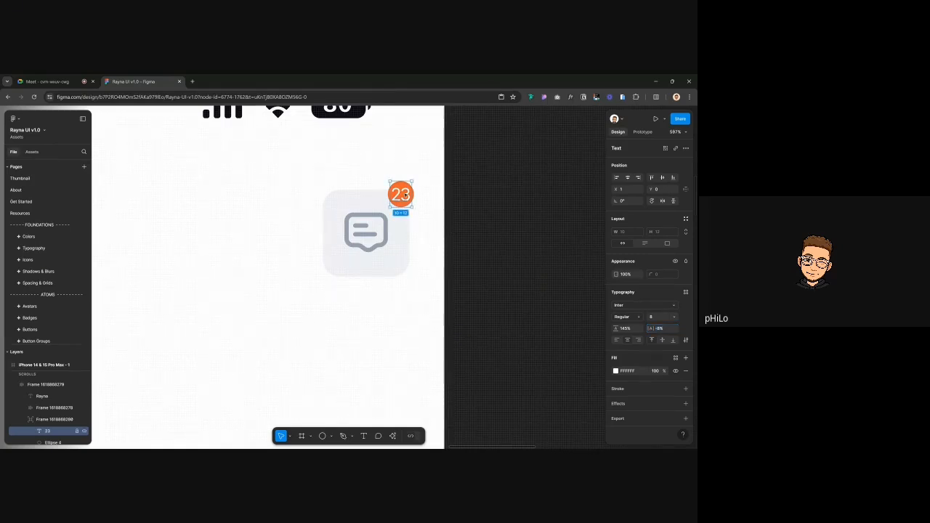
left_click(513, 199)
Zoom out to review the phone frame and its finished Rayna header with the 23 badge
scroll(395, 186, "down", 5)
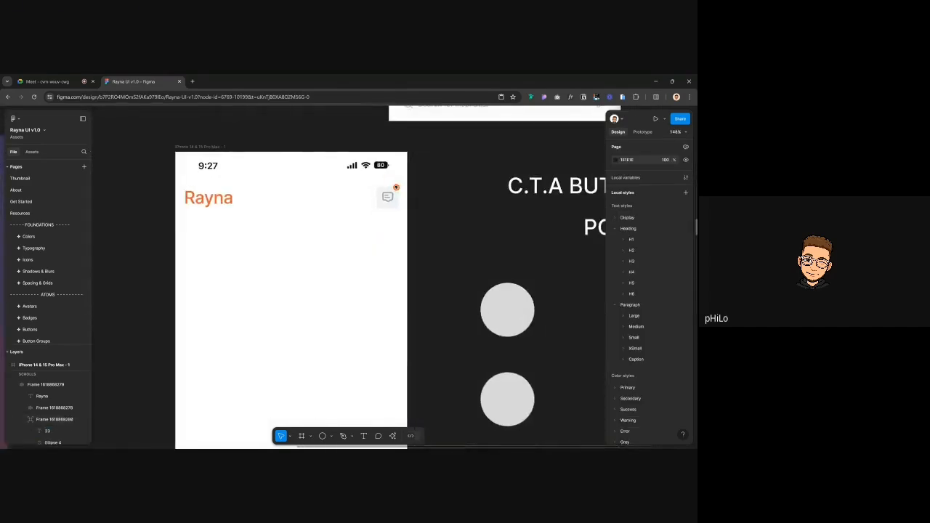
scroll(394, 187, "left", 3)
scroll(499, 183, "up", 5)
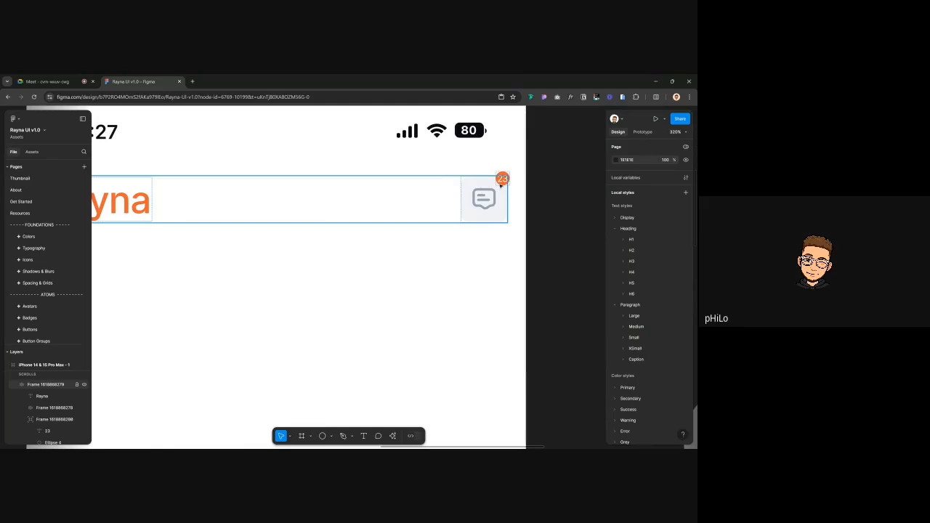
scroll(500, 183, "down", 3)
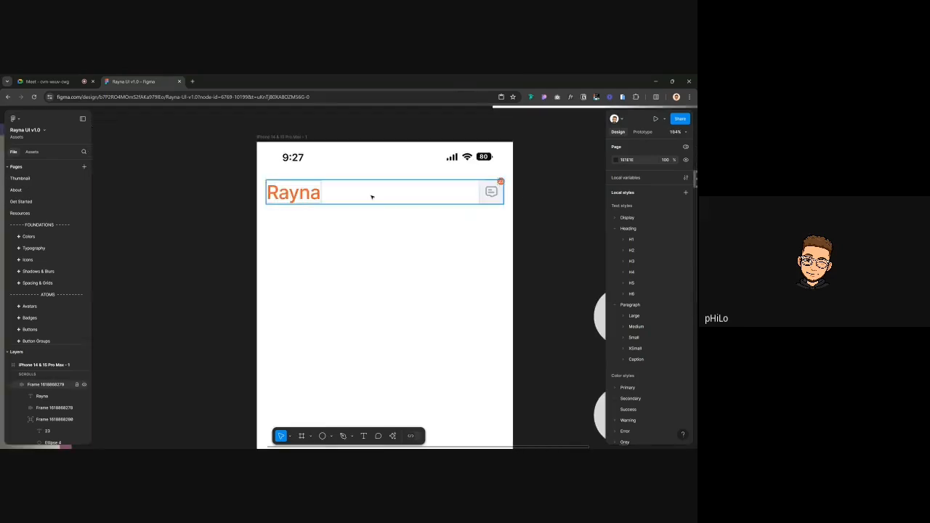
left_click(310, 197)
scroll(310, 198, "down", 3)
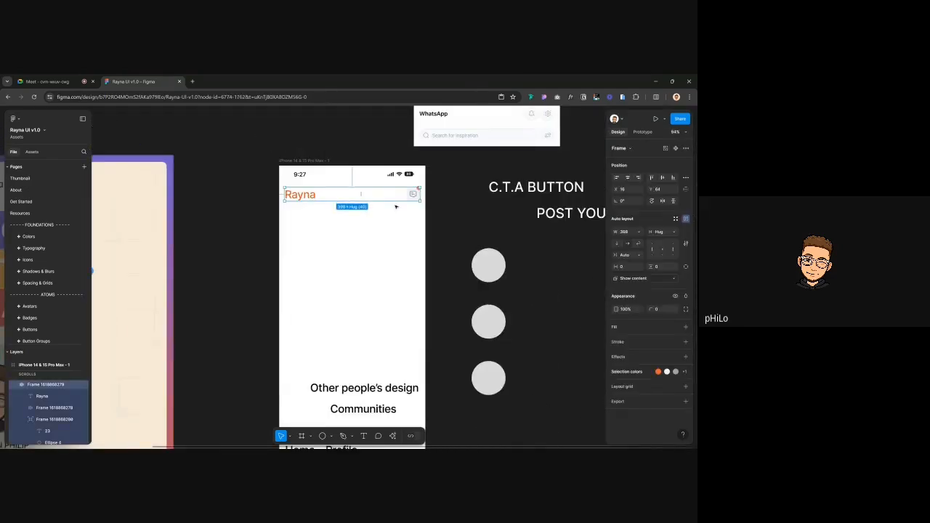
left_click(446, 208)
scroll(363, 255, "right", 2)
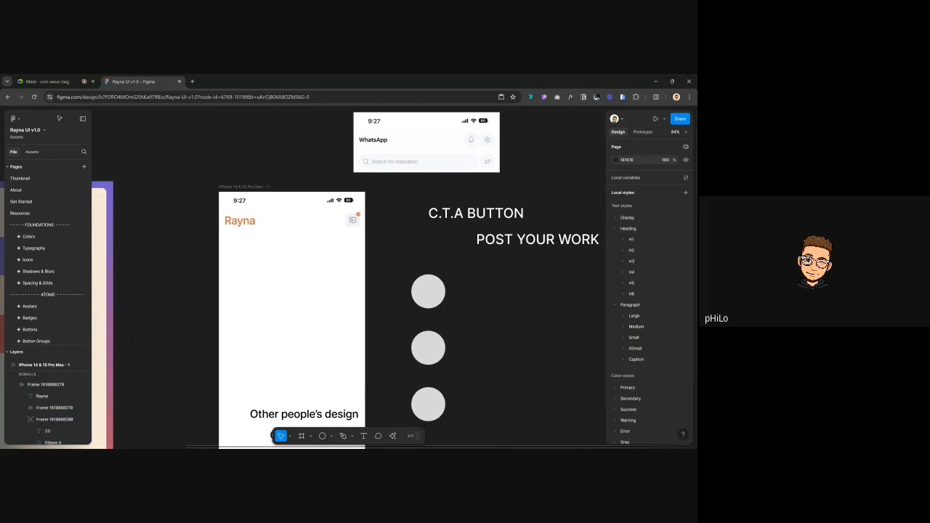
Search the assets library for 'search'
left_click(31, 152)
type("search")
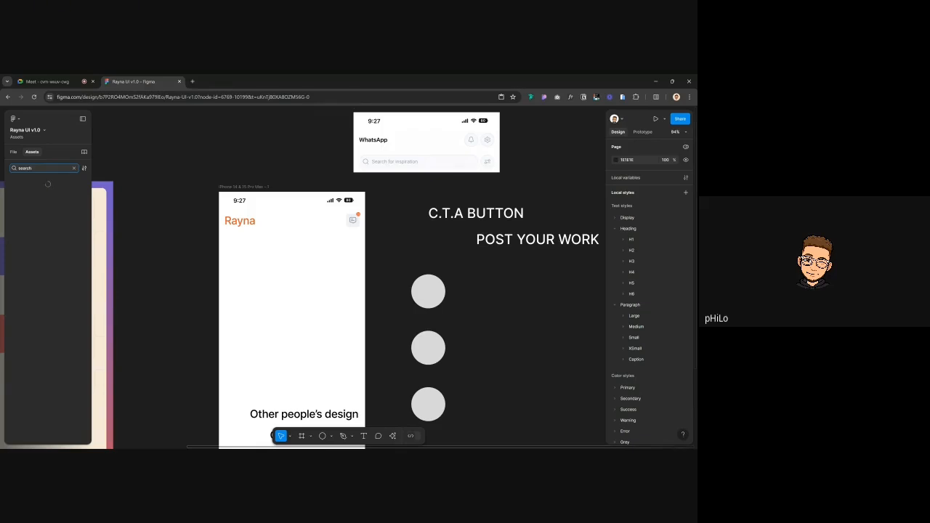
left_click(247, 219)
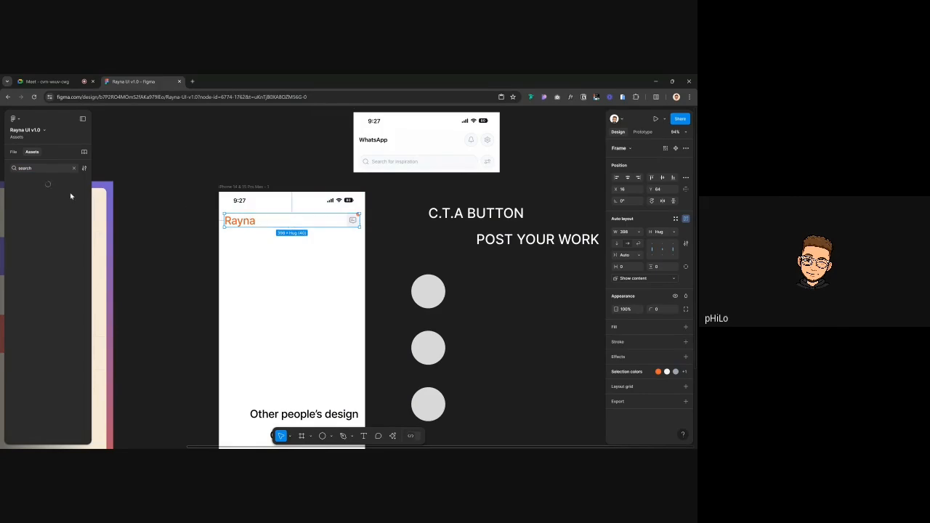
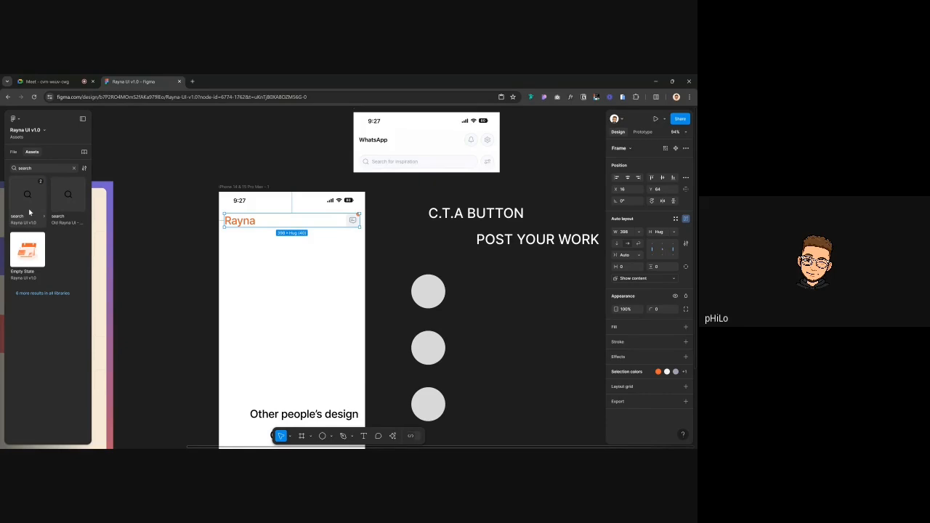
Insert an icon from the assets library and delete the bell icon that was placed by mistake
left_click(29, 209)
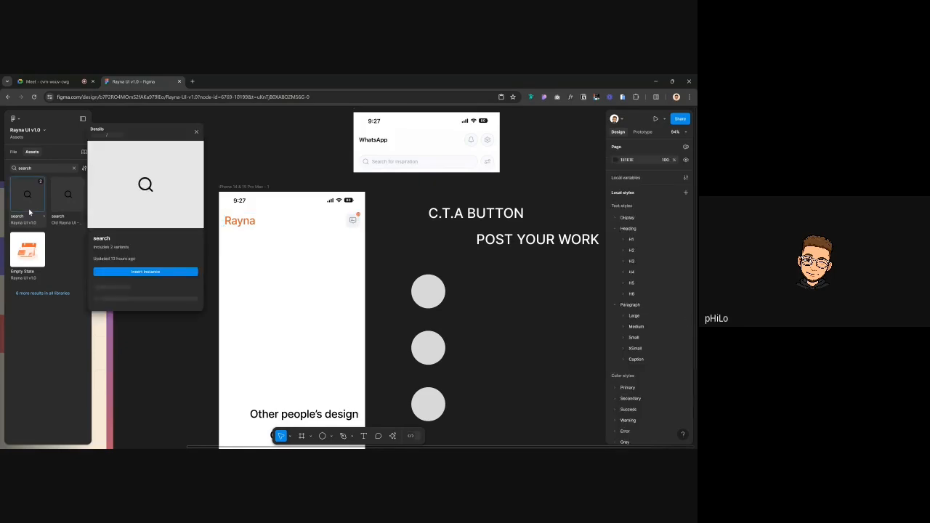
left_click(165, 273)
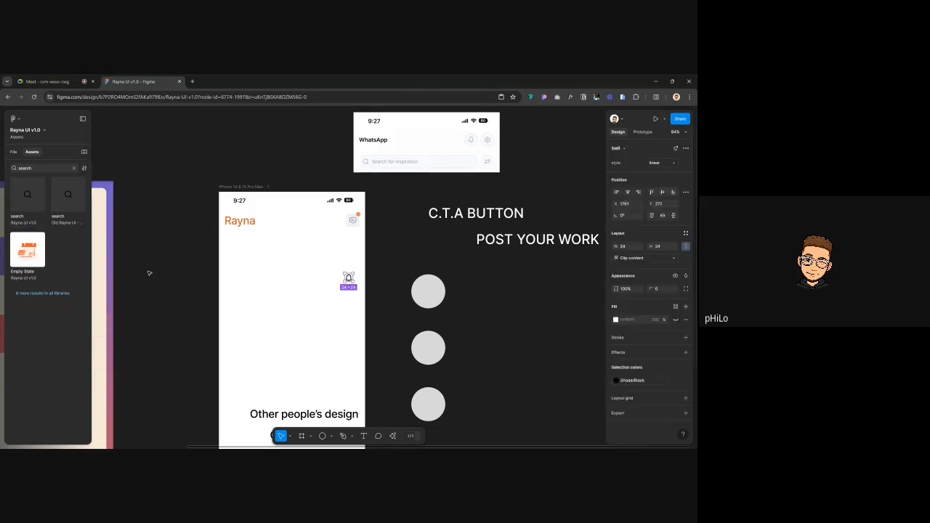
left_click(149, 269)
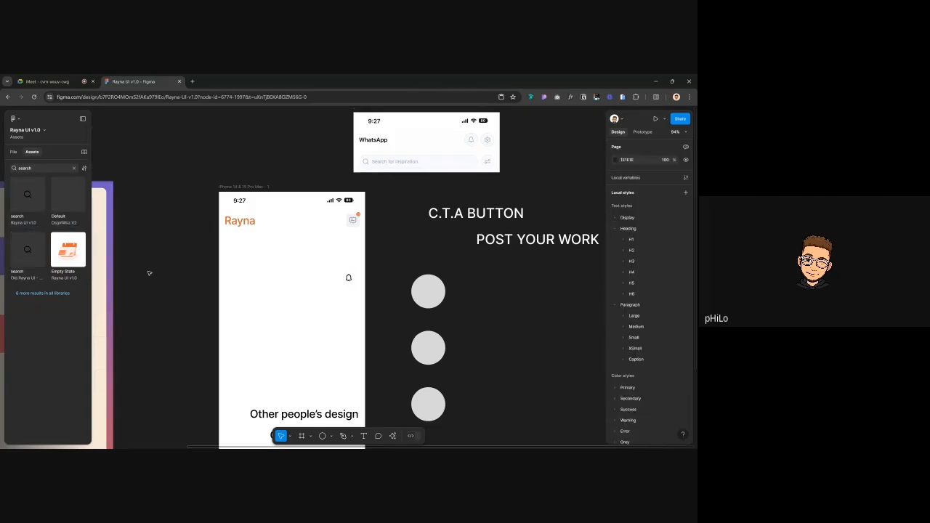
left_click(347, 278)
key("Delete")
Place the search icon at the screen's upper-left and draw a wide frame below the Rayna header
left_click(27, 194)
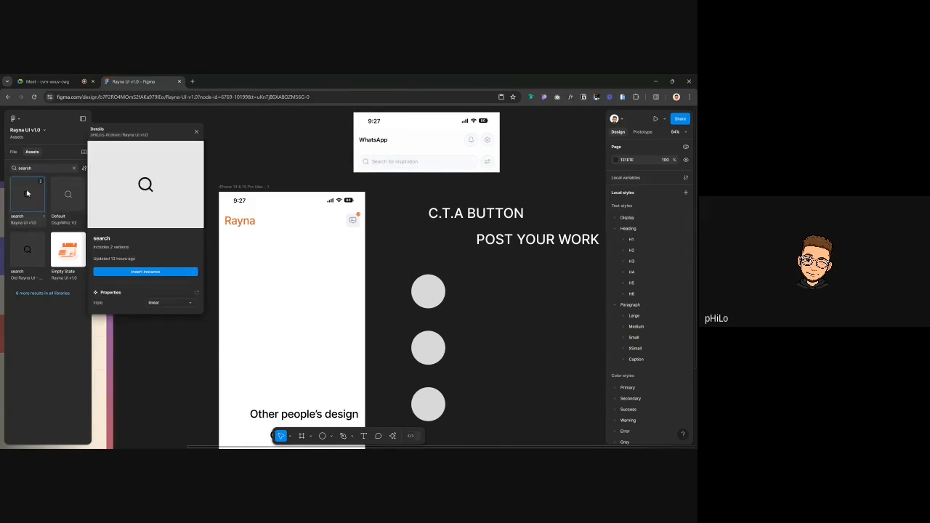
left_click(144, 272)
left_click_drag(348, 279, 236, 262)
key("f")
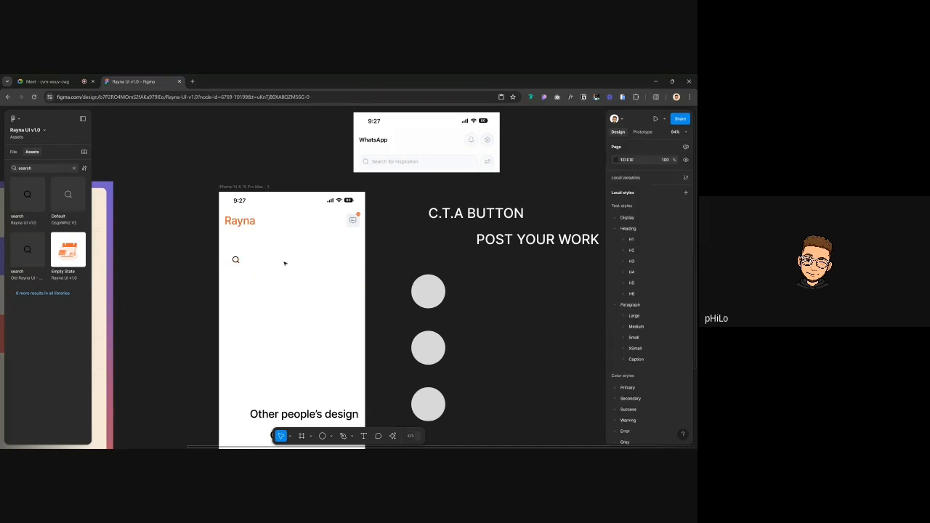
mouse_move(222, 234)
left_mouse_down()
mouse_move(353, 259)
mouse_move(359, 252)
left_mouse_up()
Rename the new frame layer to 'search bar', fixing the typo
key("ctrl+r")
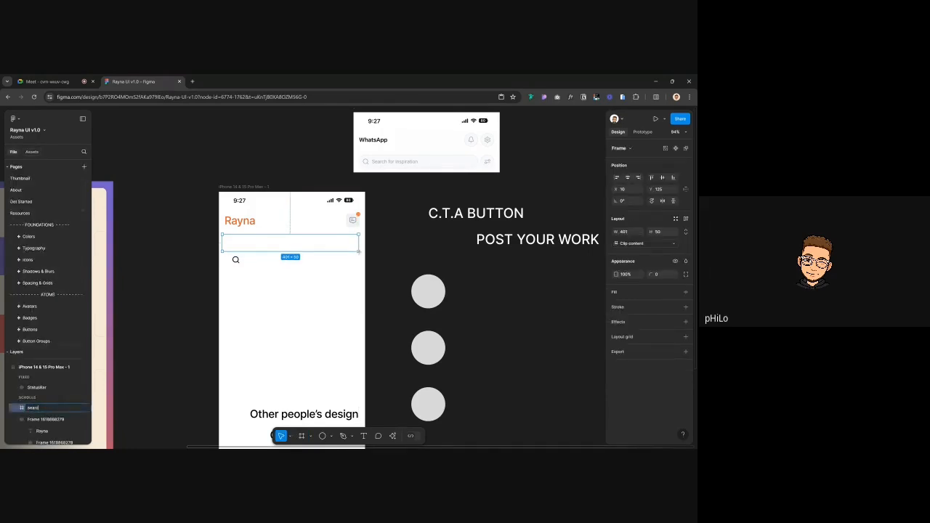
type("search")
key("Return")
key("ctrl+r")
type("se")
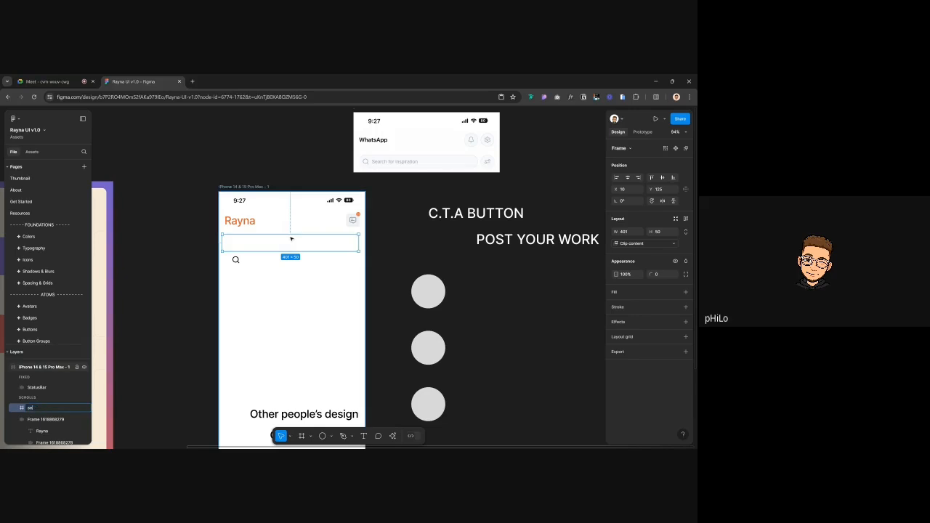
type("arch abr")
key("Return")
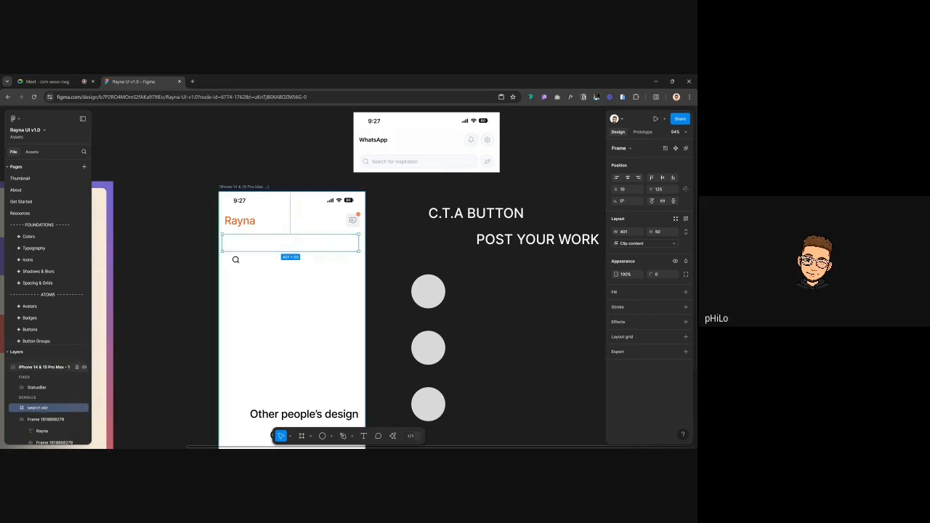
key("r")
key("s")
key("v")
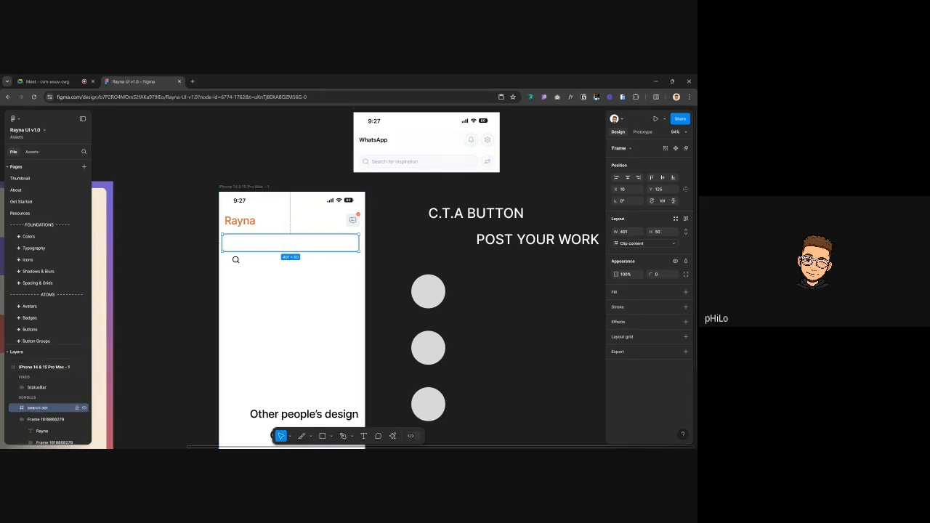
key("ctrl+r")
type("sea")
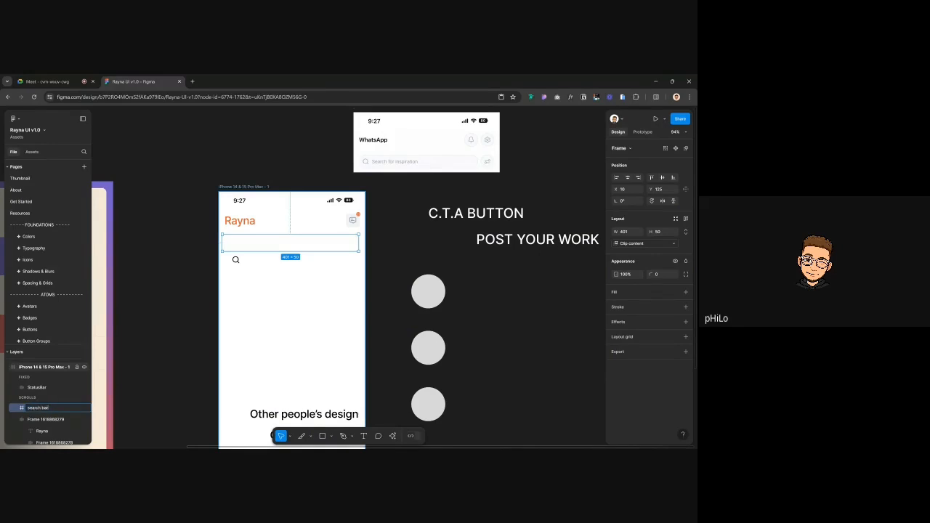
key("Return")
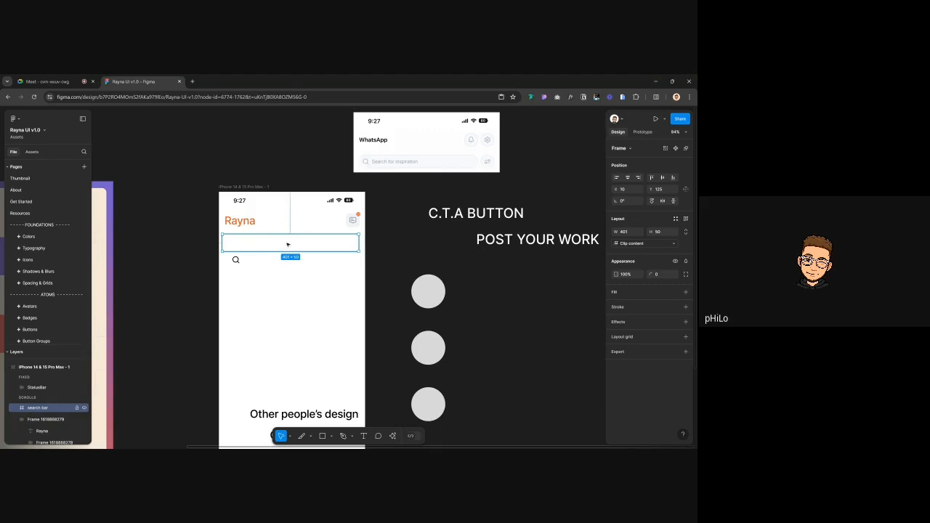
Set the search bar width to 430-32 (398) and centre it horizontally in the phone
left_click_drag(288, 245, 293, 243)
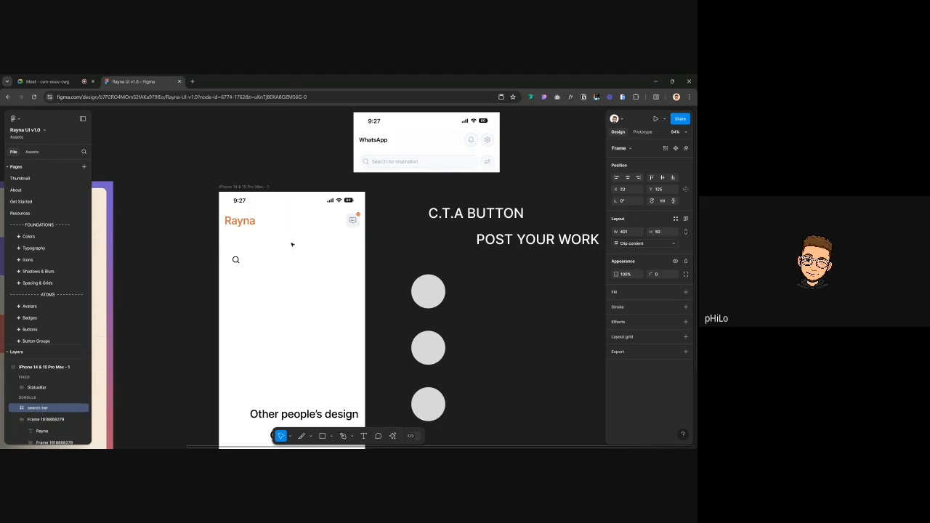
left_click(628, 233)
type("358")
key("Return")
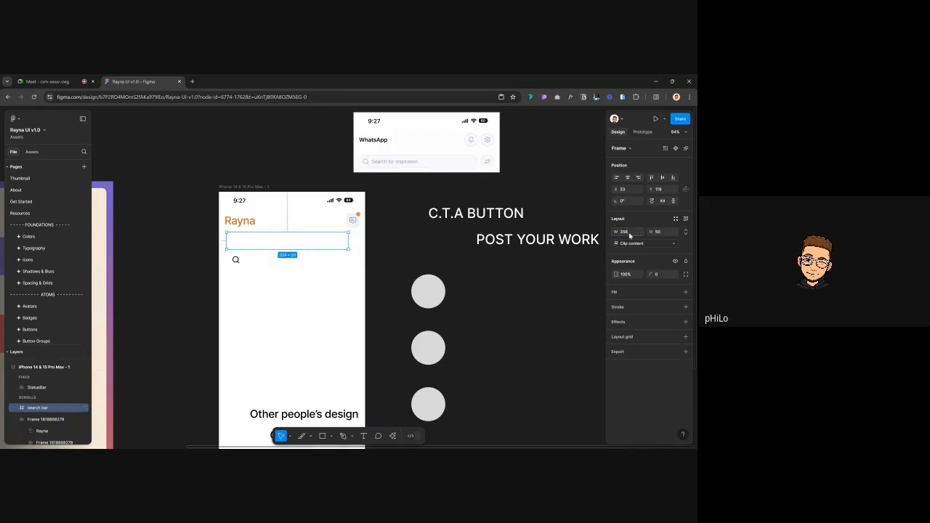
left_click(627, 177)
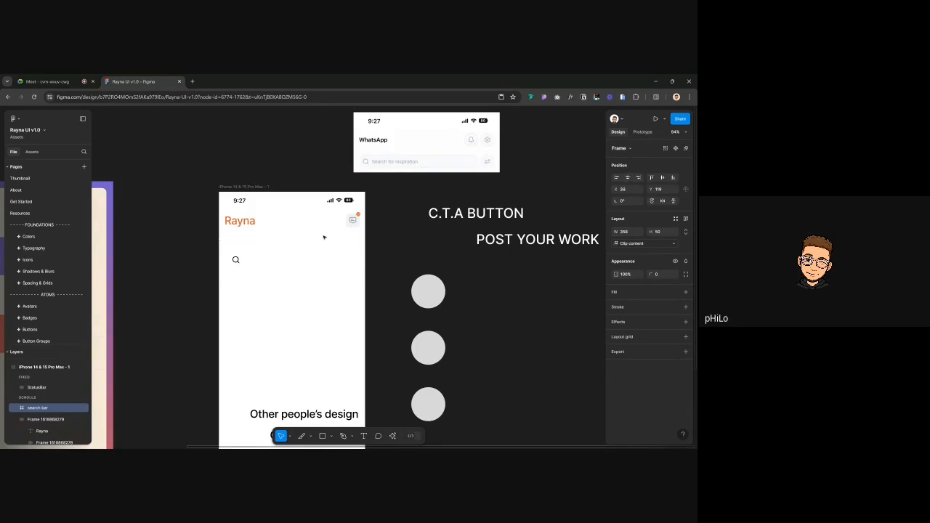
left_click(629, 232)
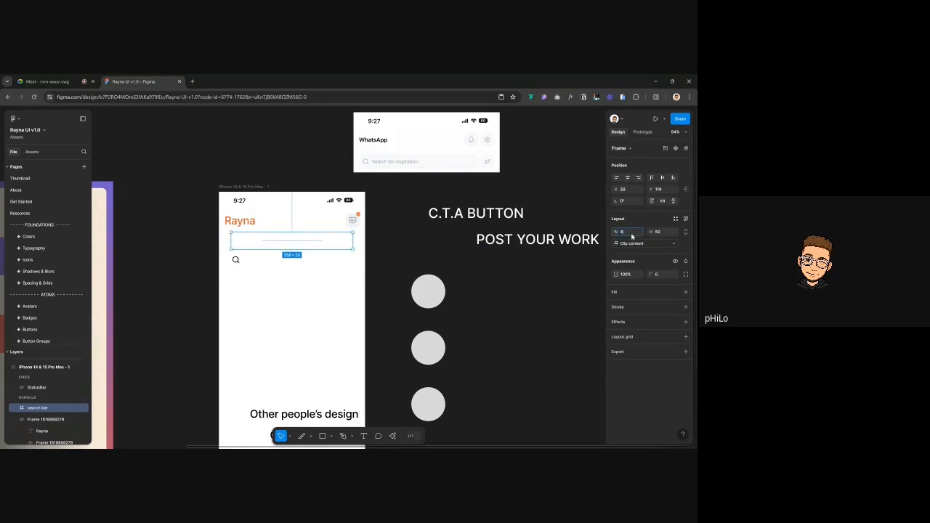
type("430-32")
key("Return")
left_click(628, 178)
Move the search bar up to sit just under the Rayna header at Y 112
scroll(370, 235, "up", 1)
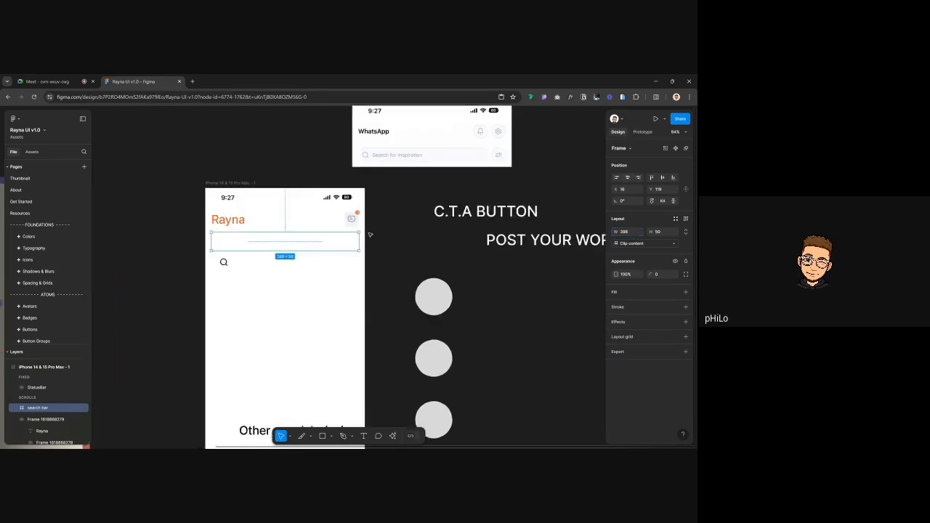
scroll(369, 234, "up", 3)
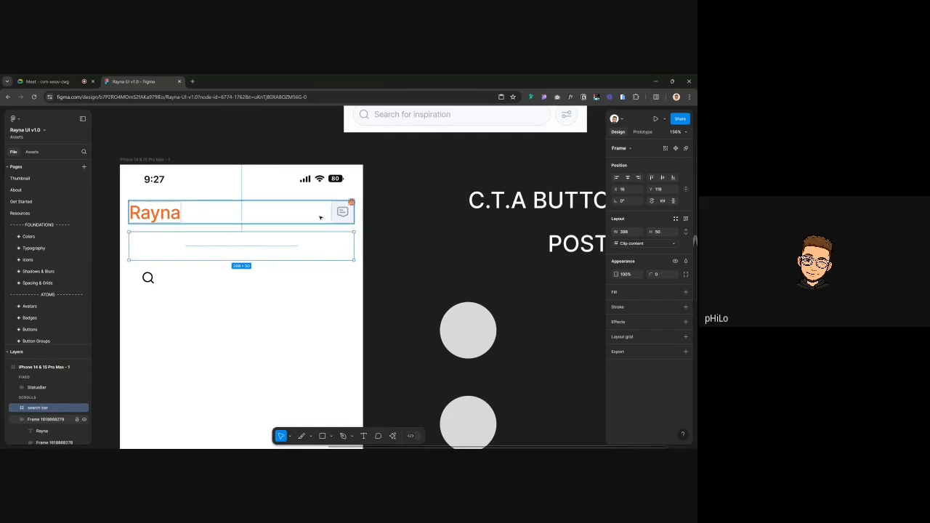
key("alt")
key("Down")
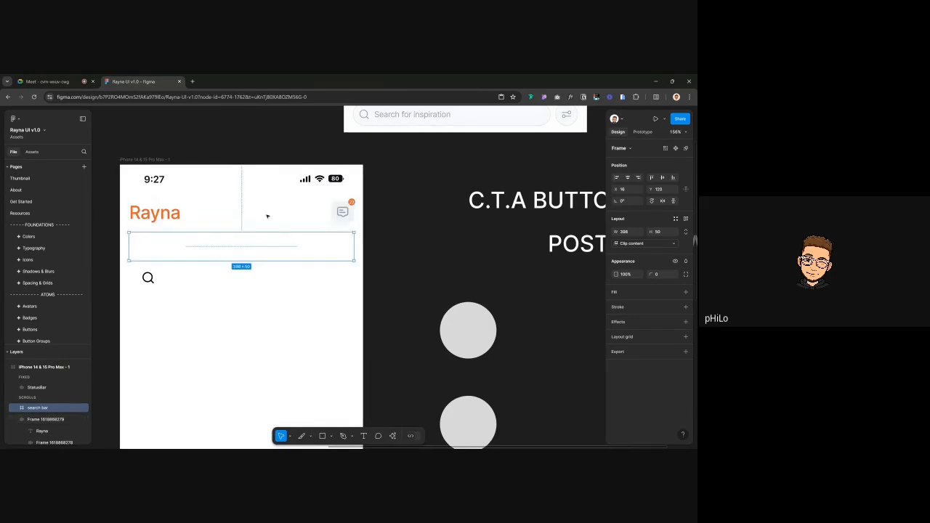
left_click(253, 212)
left_click(241, 260)
key("shift+Up")
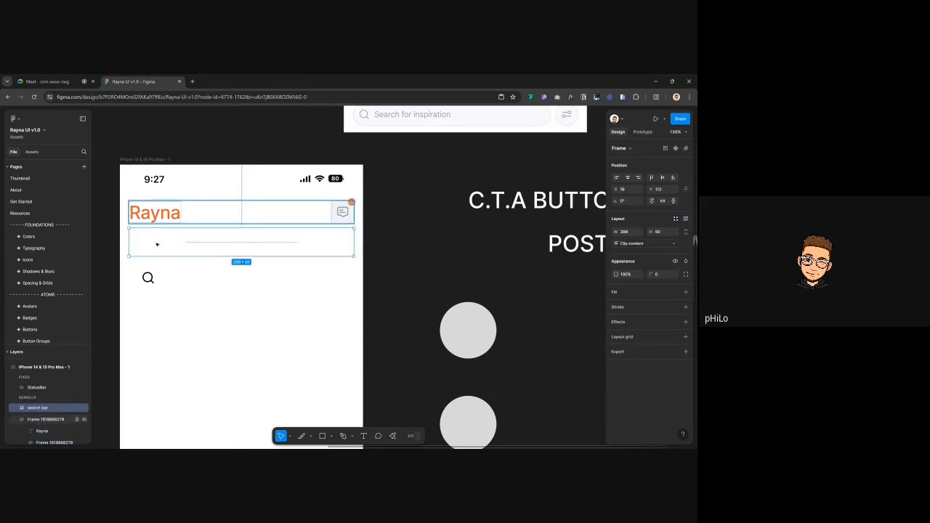
Fill the search bar with the library colour Grey 75, after trying Grey 100
left_click(675, 291)
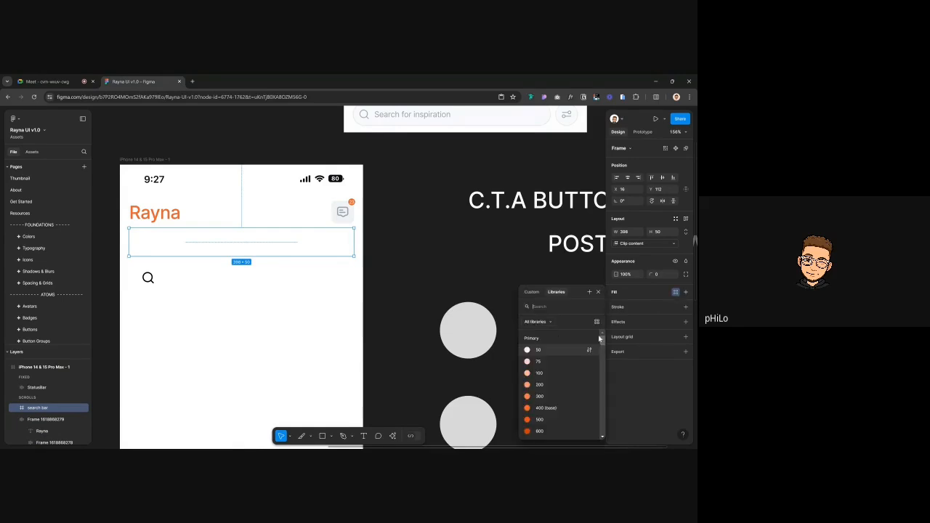
scroll(551, 371, "down", 5)
type("grey")
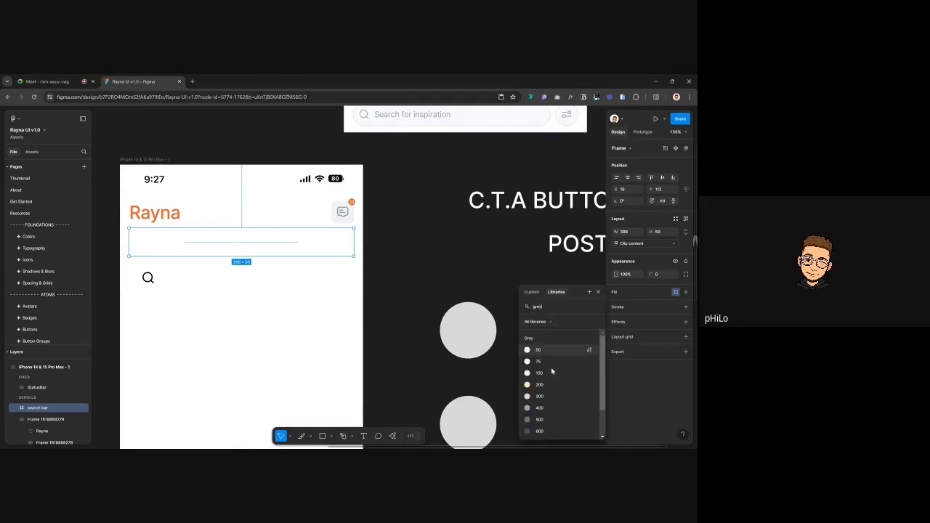
left_click(538, 372)
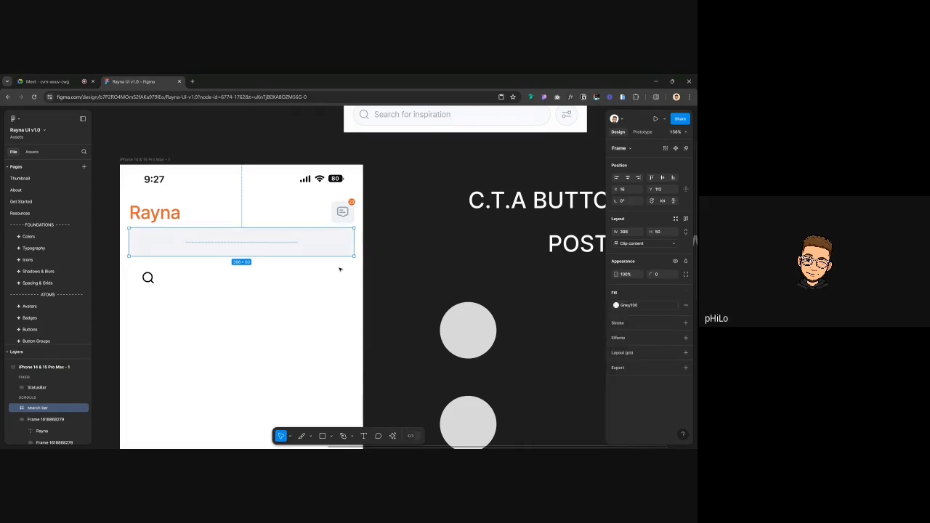
left_click(433, 265)
scroll(433, 264, "down", 3)
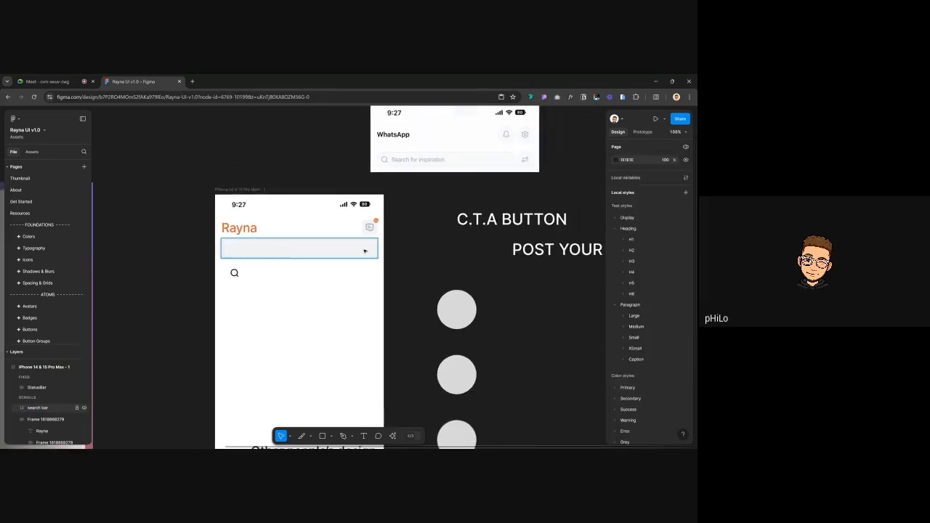
scroll(367, 243, "up", 5)
left_click(356, 248)
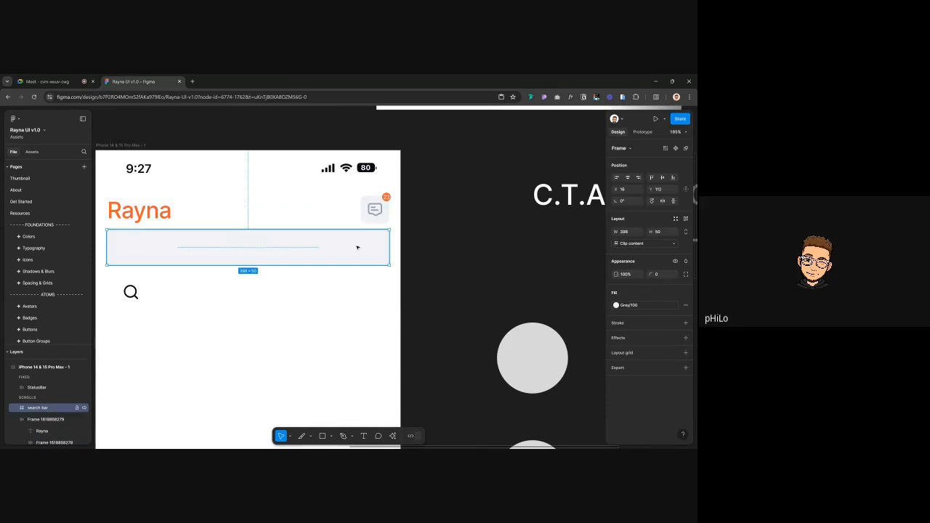
left_click(651, 306)
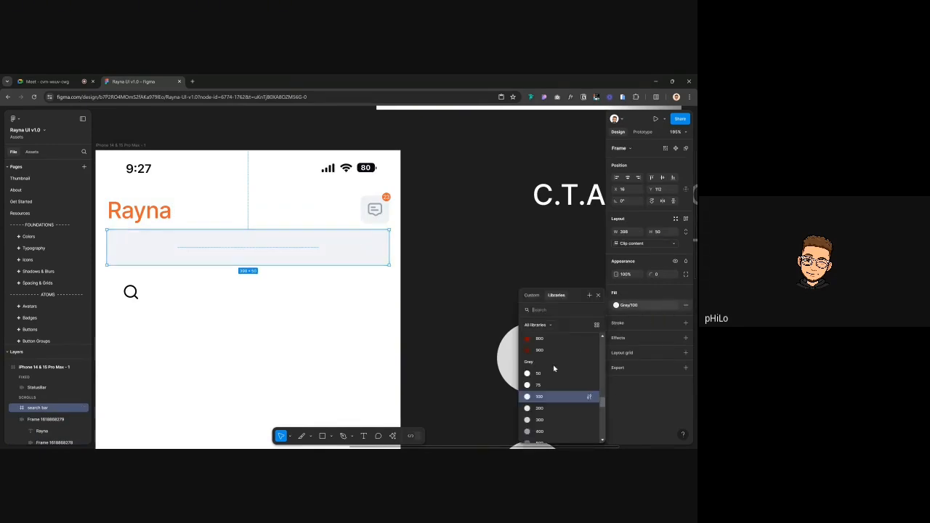
left_click(538, 385)
scroll(484, 267, "down", 4, "ctrl")
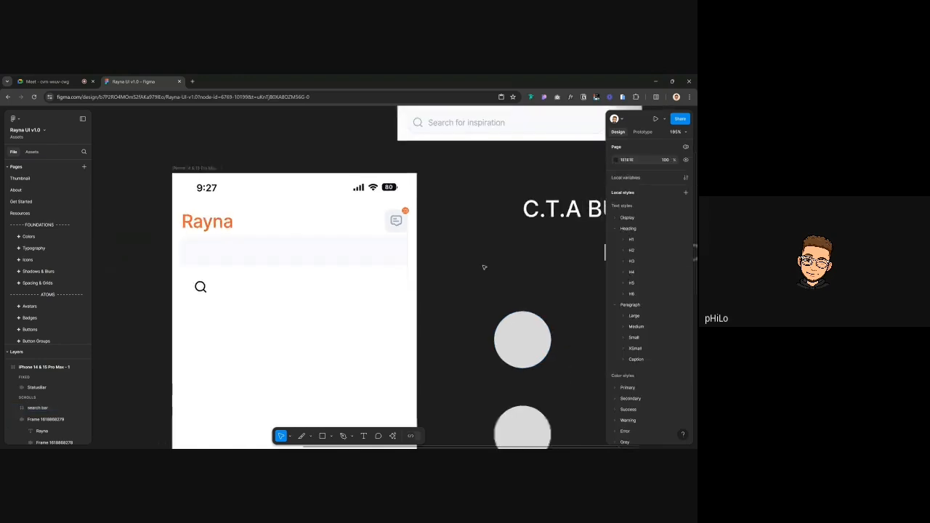
Round the search bar's corners to a radius of 8
left_click(415, 230)
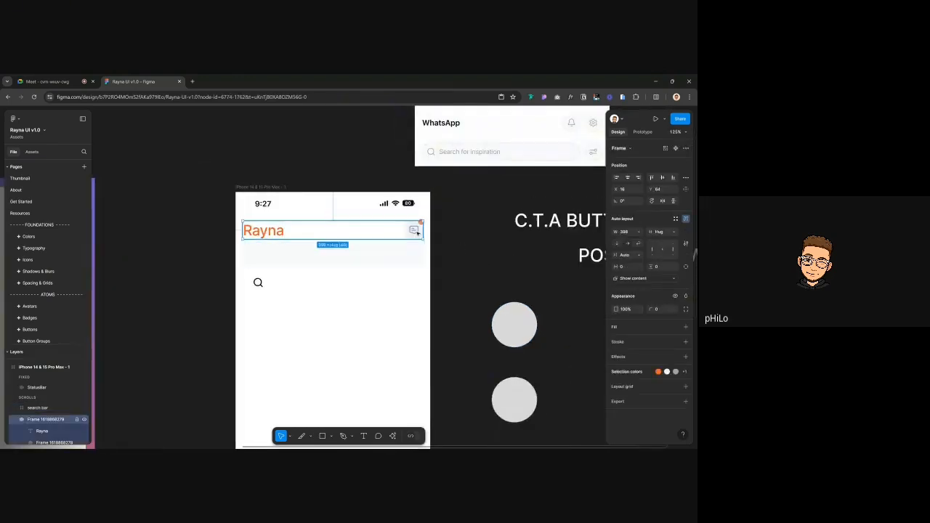
left_click(415, 230)
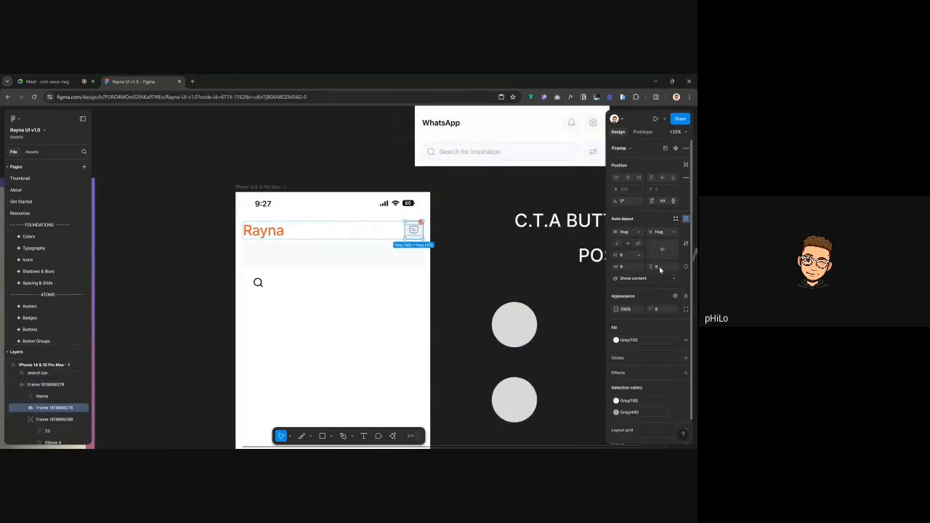
left_click(415, 257)
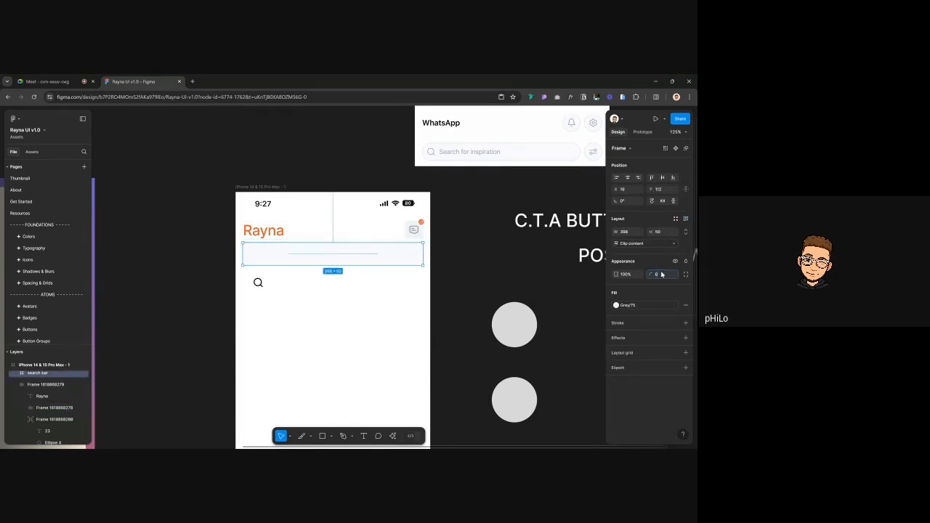
type("8")
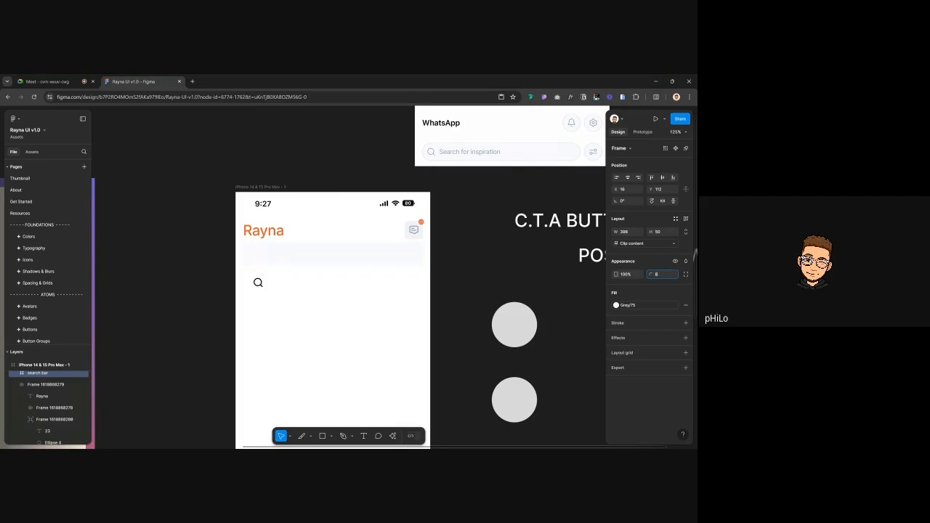
left_click(444, 274)
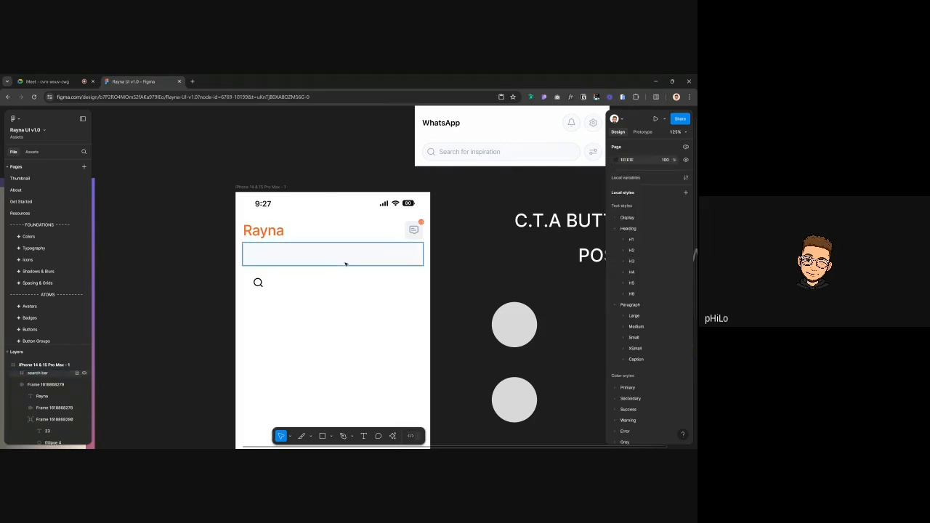
left_click(258, 283)
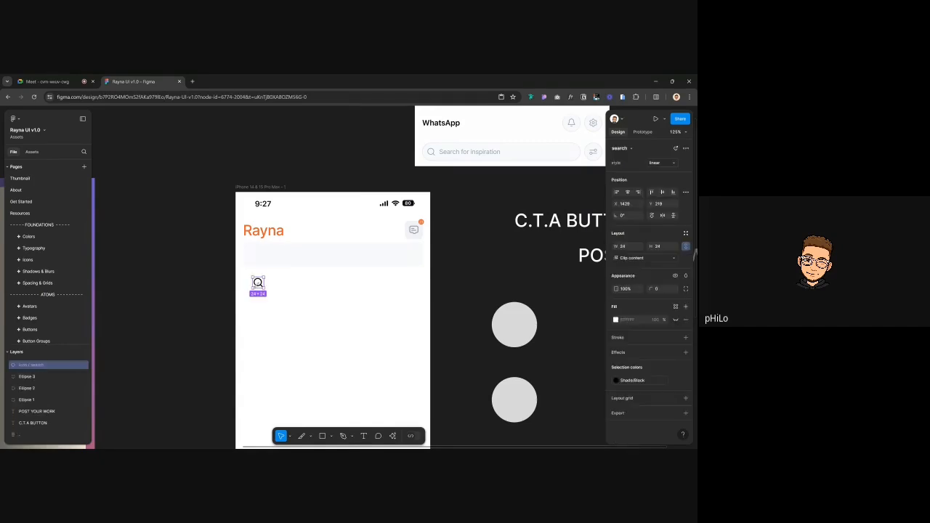
Move the search icon into the search bar, on its left side at X 16, Y 13
left_click_drag(258, 283, 259, 255)
left_click_drag(255, 254, 283, 257)
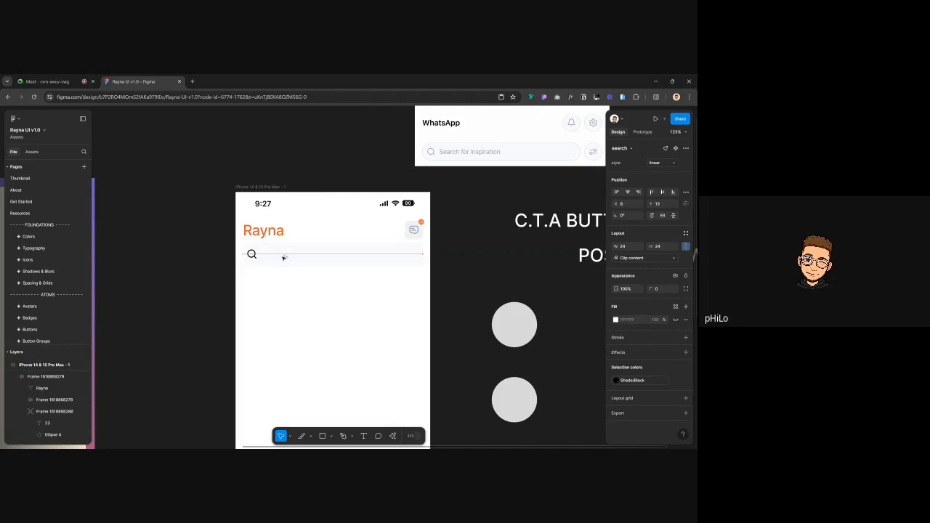
key("Right")
key("Left")
scroll(274, 256, "up", 5)
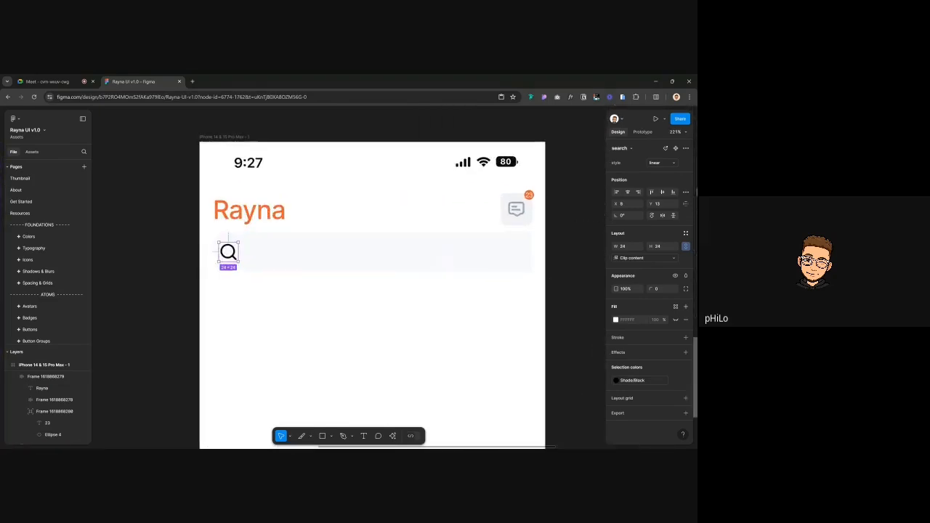
scroll(276, 255, "down", 5)
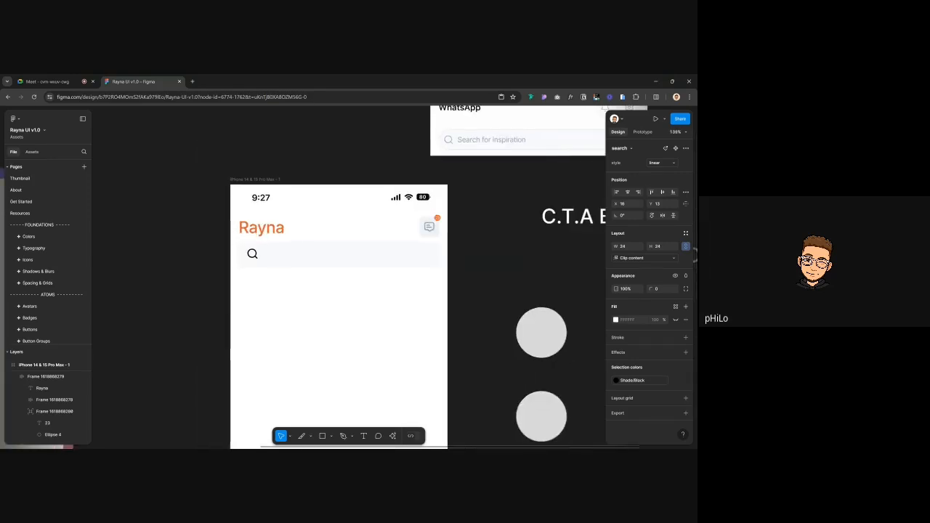
scroll(295, 255, "right", 2)
Inspect the chat icon frame beside Rayna, then reselect the search bar frame
left_click(295, 255)
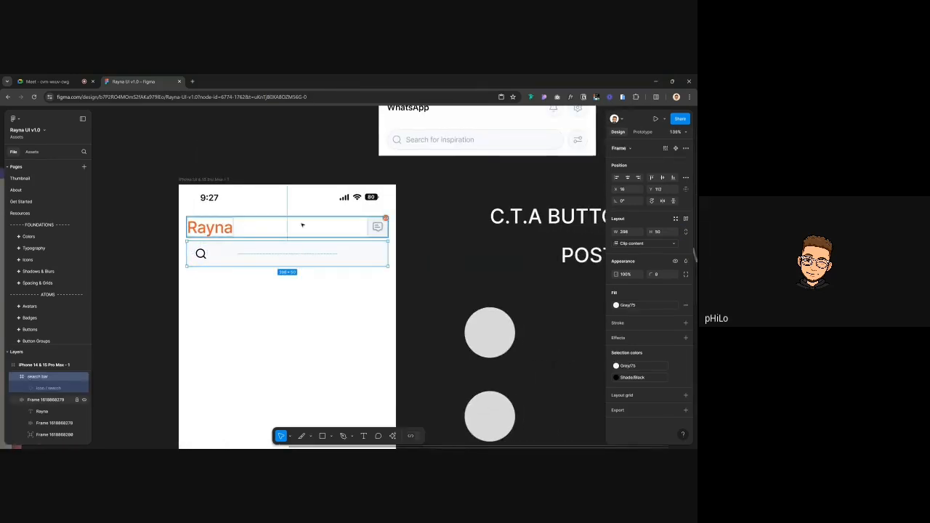
key("Escape")
scroll(379, 228, "up", 5)
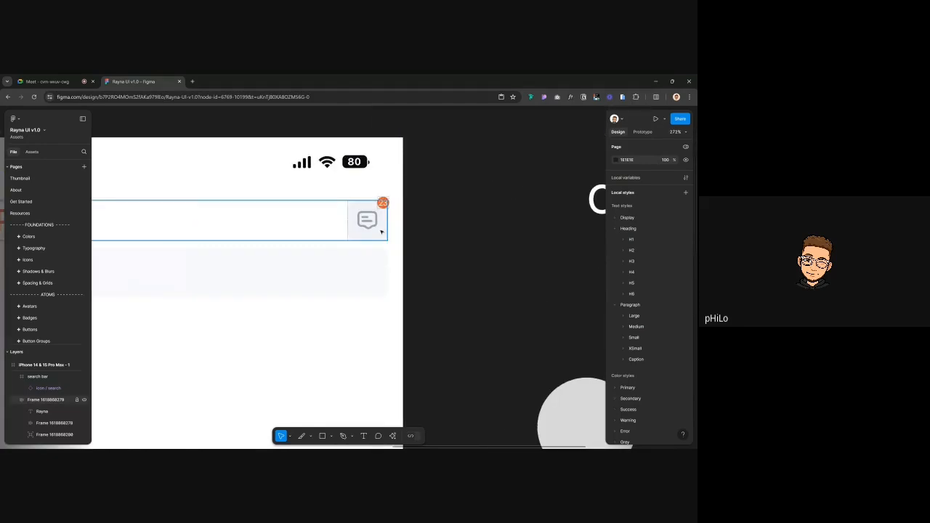
double_click(380, 231)
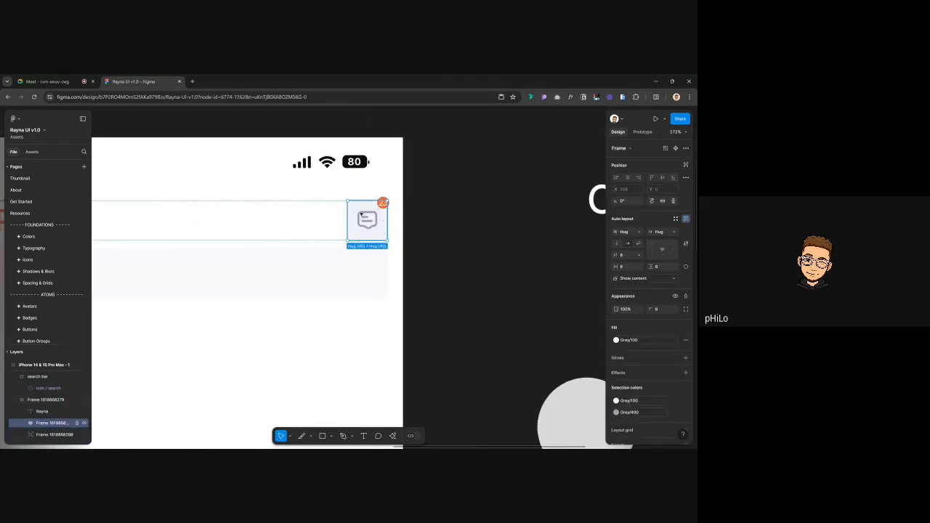
scroll(385, 269, "down", 3)
left_click(306, 272)
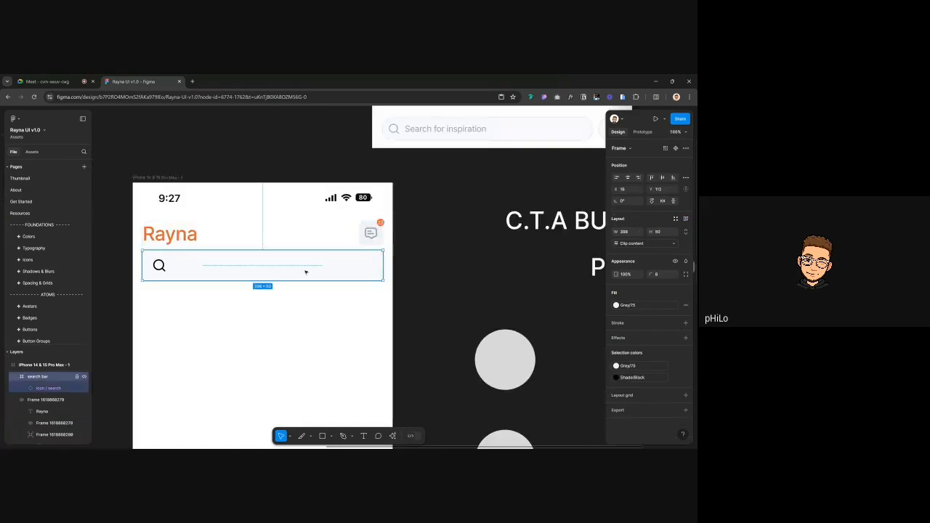
Set the search bar's corner radius to 100 for pill-shaped ends
scroll(305, 272, "down", 3)
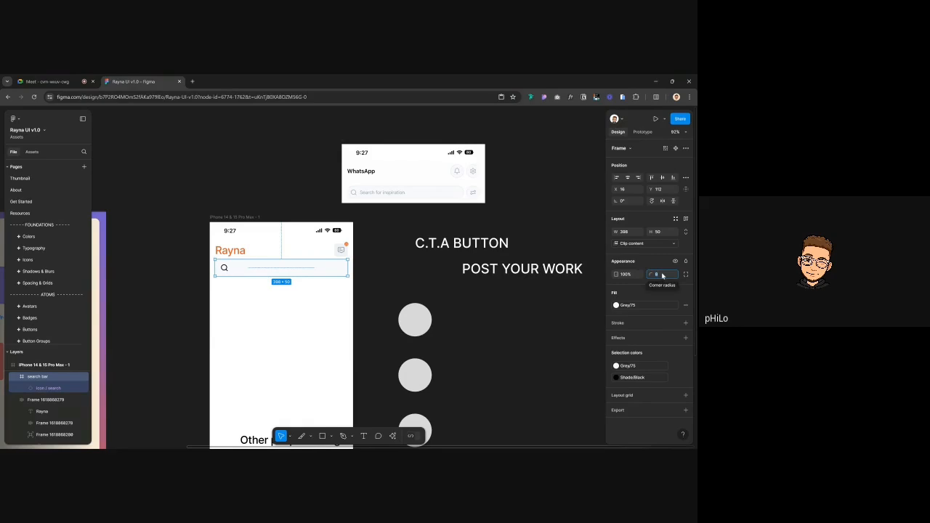
left_click(662, 275)
type("100")
key("Return")
key("Escape")
Compare the search bar with the header and chat icon, keeping its height at 50
scroll(347, 255, "up", 3)
scroll(347, 255, "up", 5)
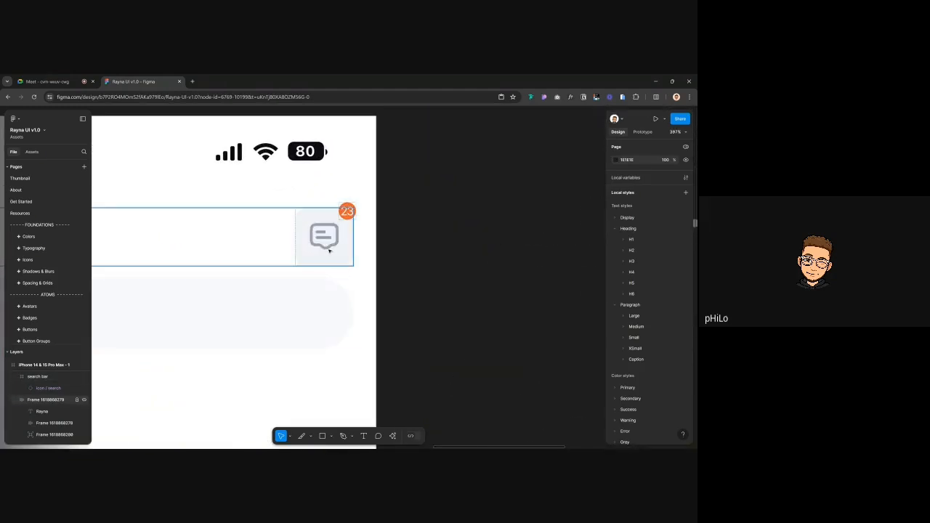
left_click(329, 251)
scroll(315, 237, "down", 3)
left_click(271, 314)
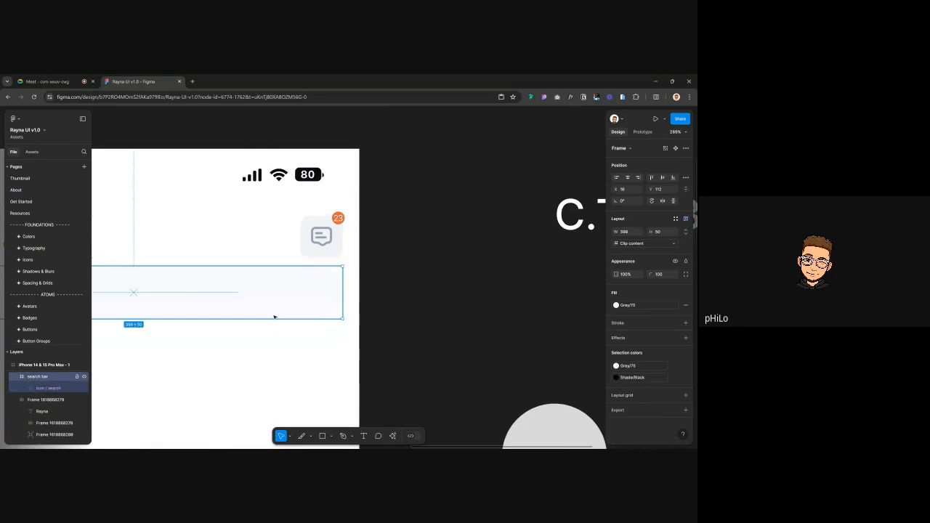
left_click(320, 218)
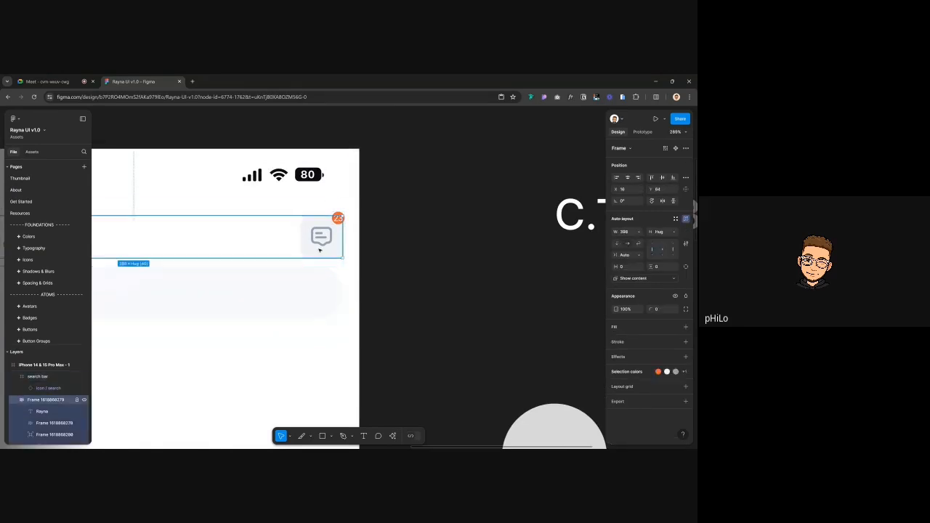
left_click(298, 300)
left_click(323, 243)
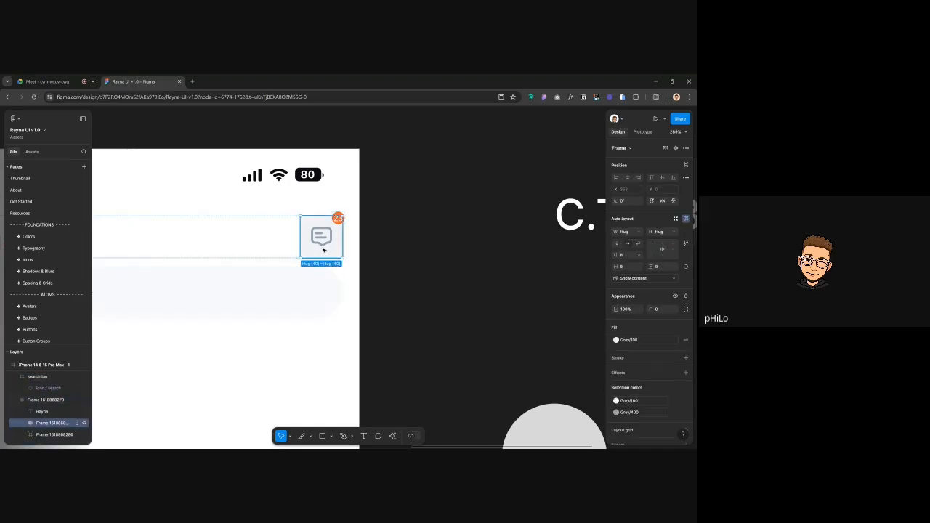
left_click(298, 290)
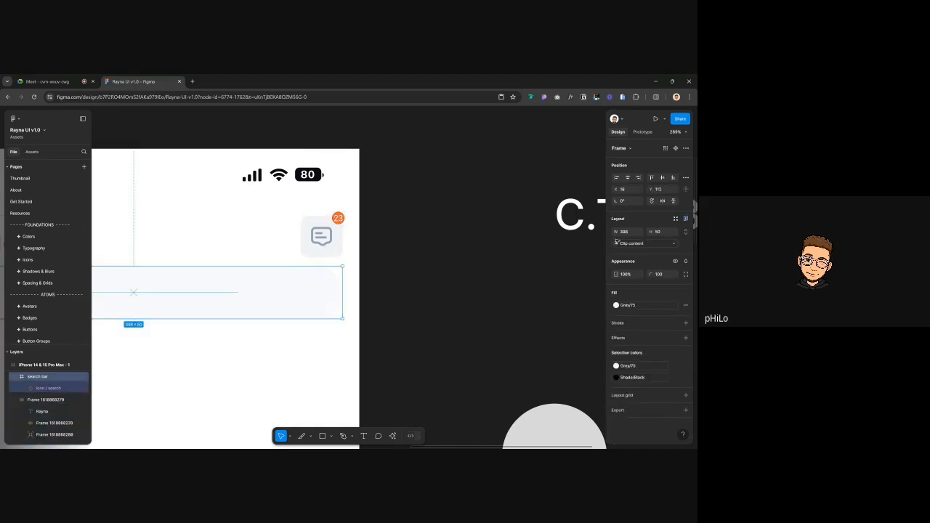
left_click(657, 232)
key("Return")
Reset the search bar's corner radius to 8
left_click(669, 274)
type("8")
left_click(494, 266)
scroll(495, 266, "down", 2)
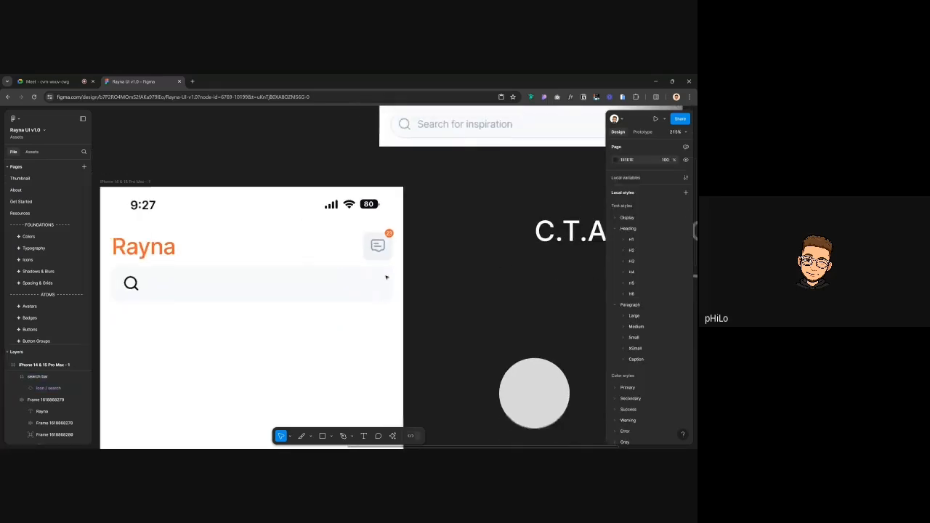
scroll(389, 257, "down", 2)
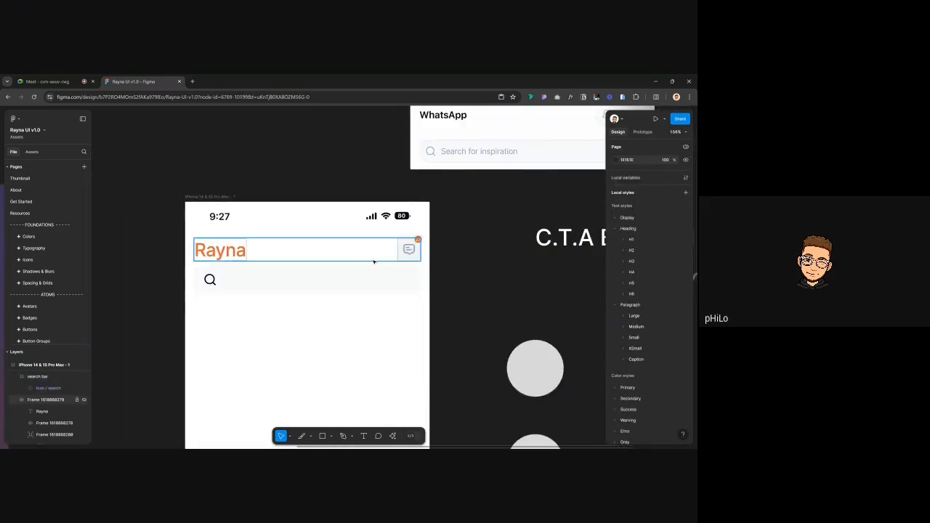
Recolour the search icon from Shade/Black to Grey/400, after checking the message icon
double_click(409, 252)
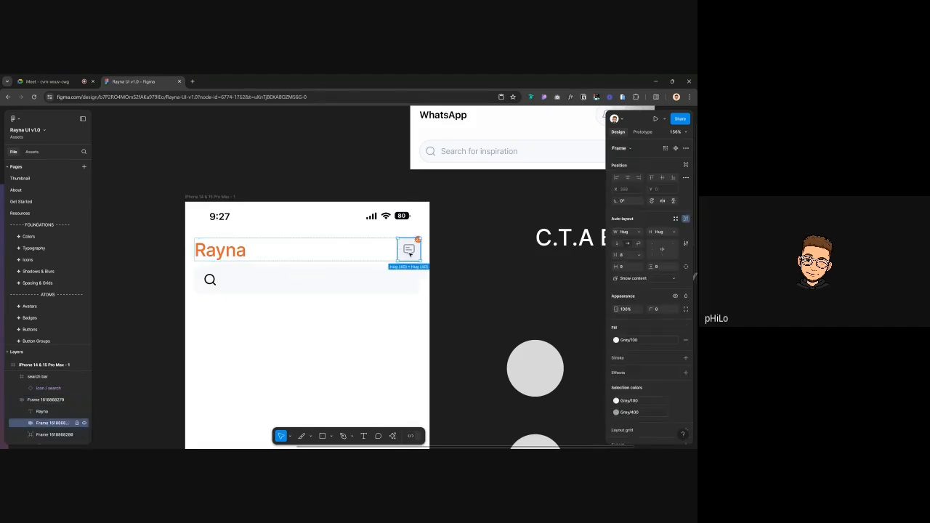
left_click(409, 253)
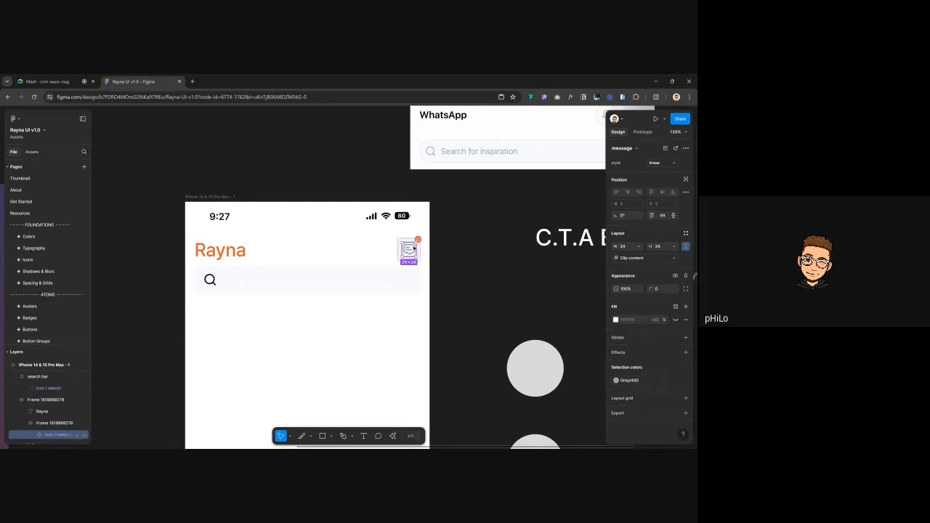
double_click(210, 280)
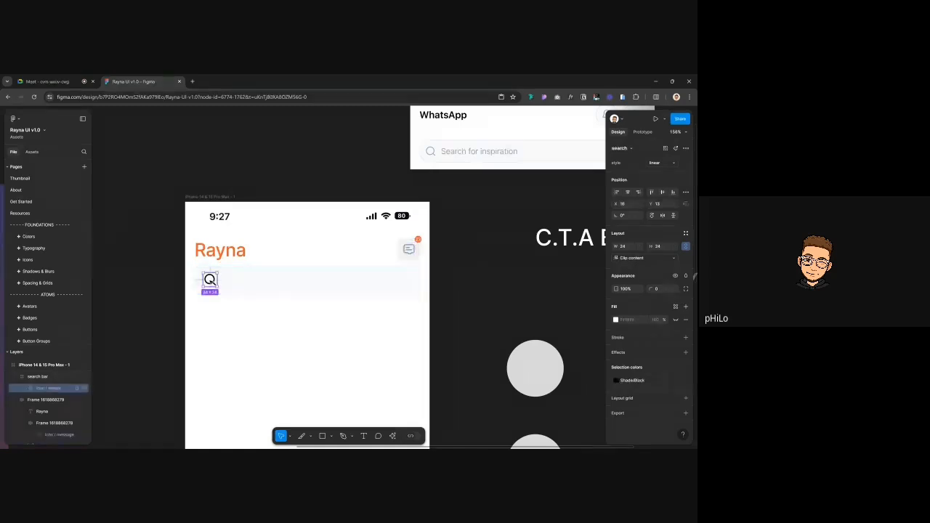
left_click(634, 380)
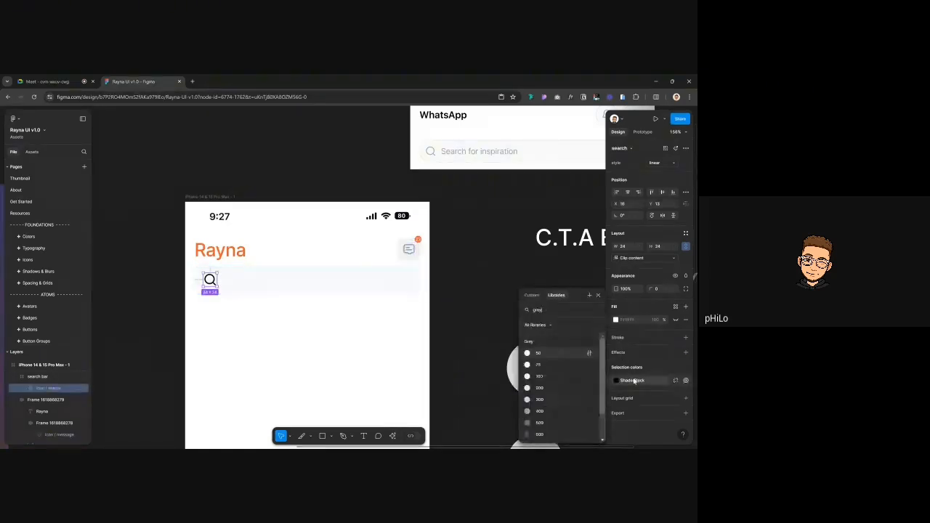
left_click(559, 411)
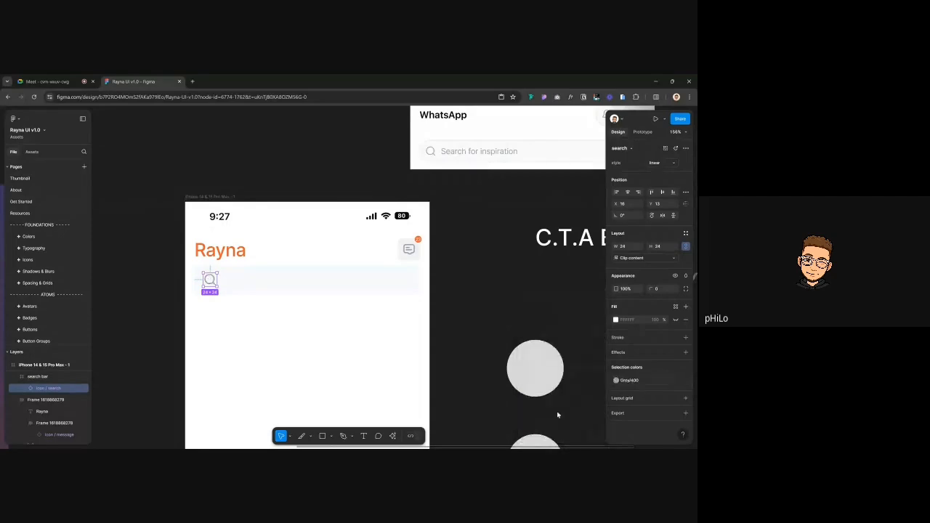
left_click(474, 323)
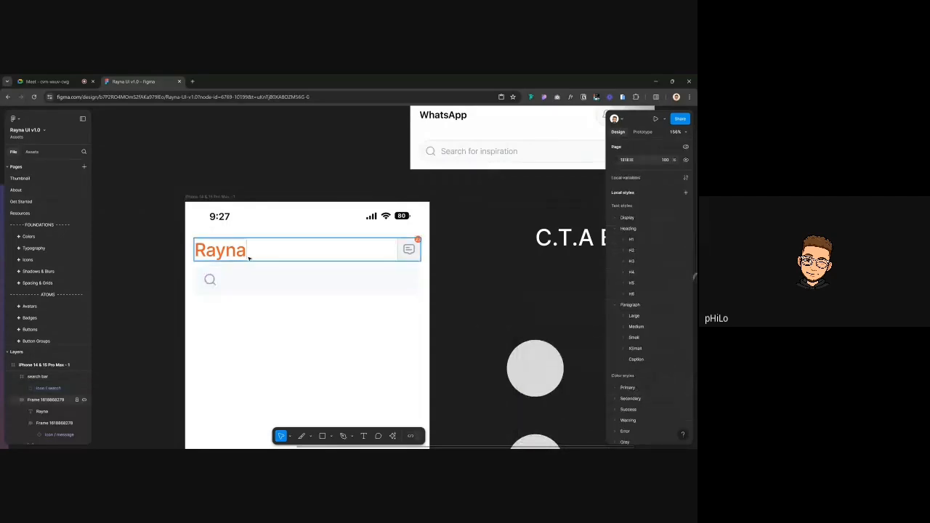
double_click(212, 281)
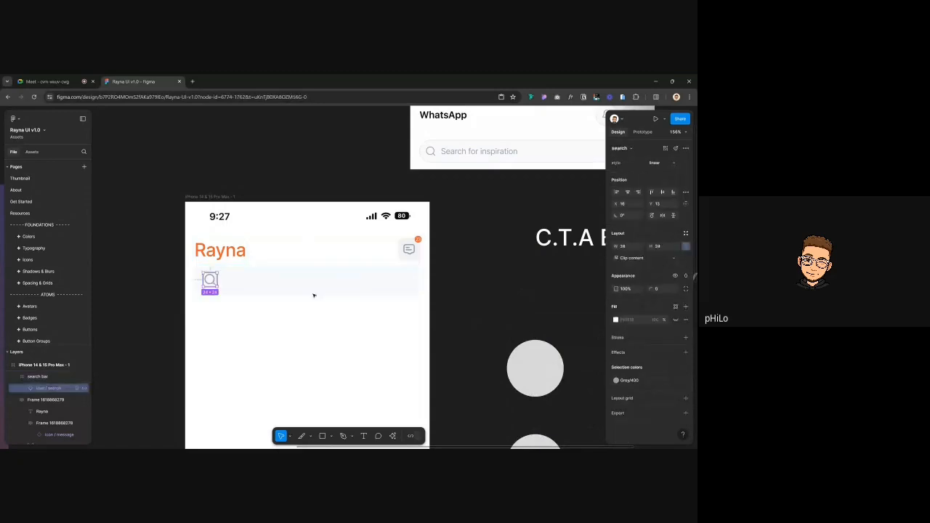
left_click(629, 378)
key("Escape")
left_click(441, 285)
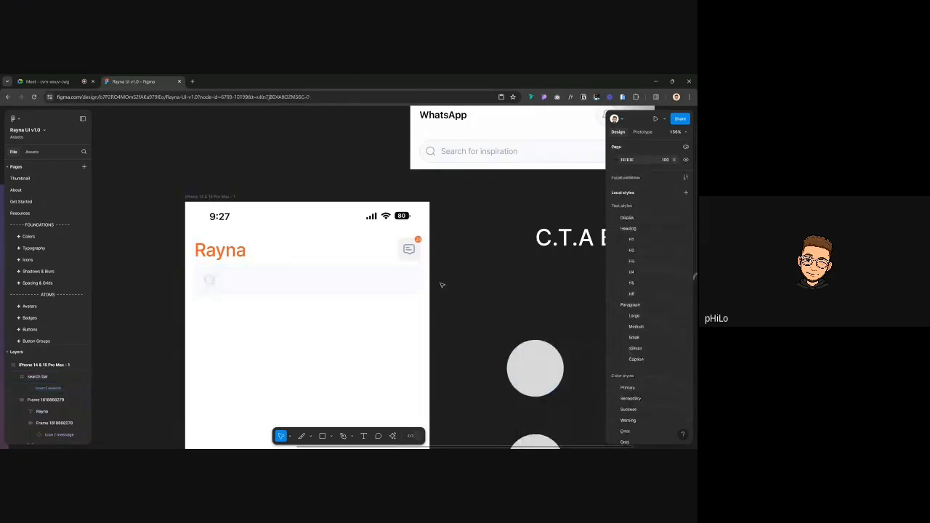
Add a 'Search here' placeholder text layer inside the search bar
key("t")
left_click(225, 280)
type("Se")
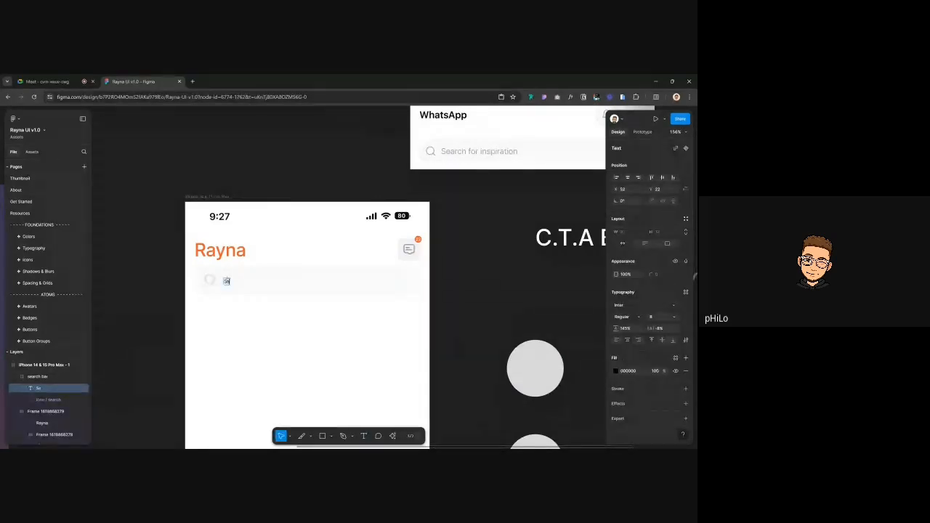
type("arch here")
key("Escape")
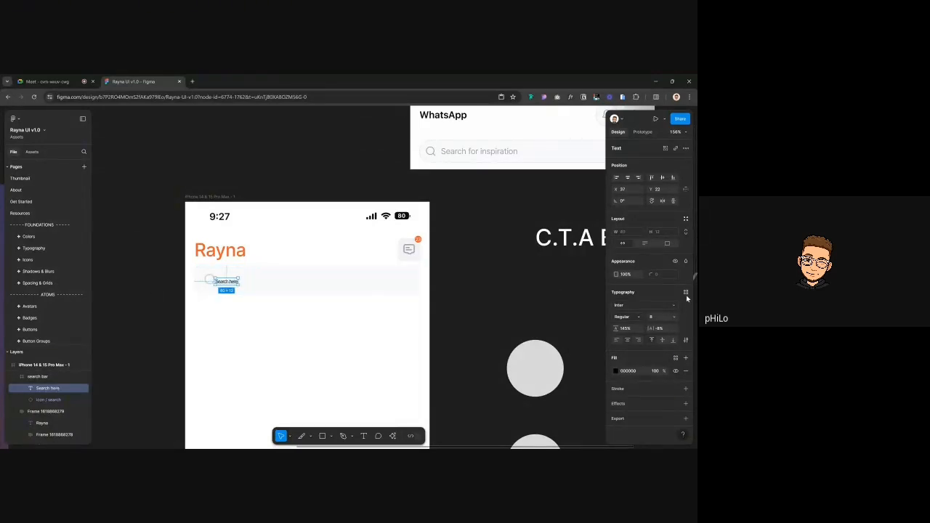
Apply the Paragraph/Medium/Medium text style to the placeholder
left_click(686, 294)
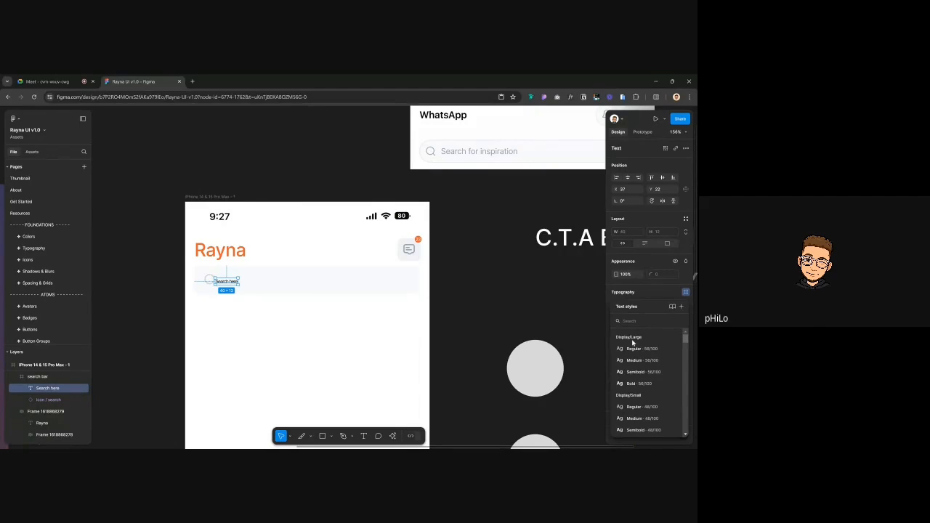
type("small")
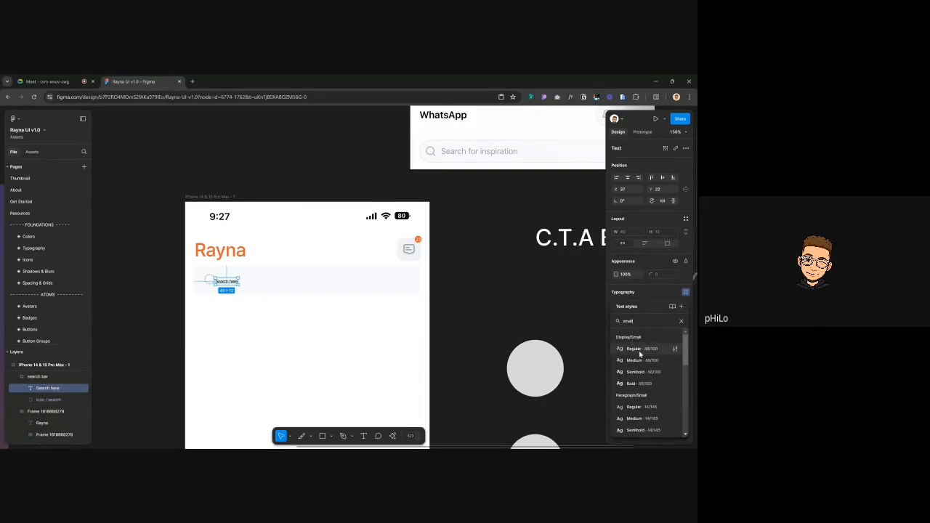
key("BackSpace")
key("BackSpace")
key("BackSpace")
key("BackSpace")
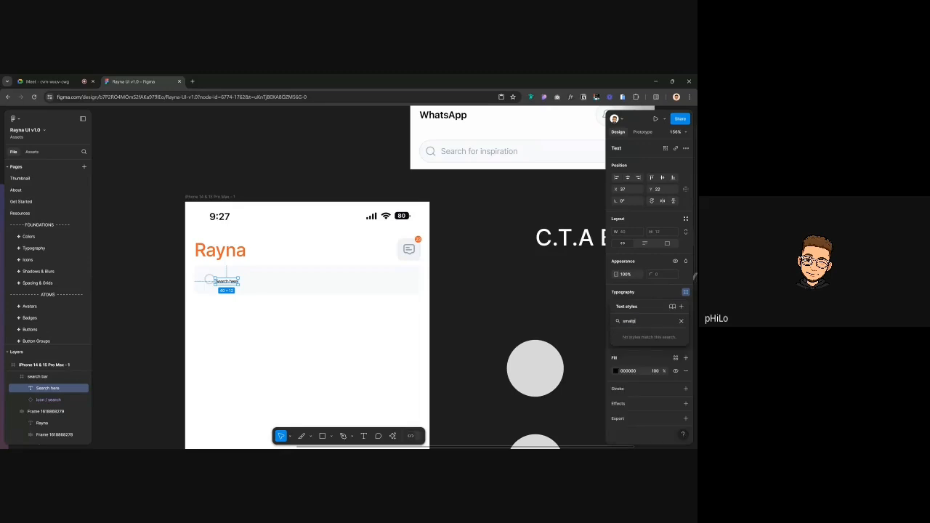
key("BackSpace")
type("parag")
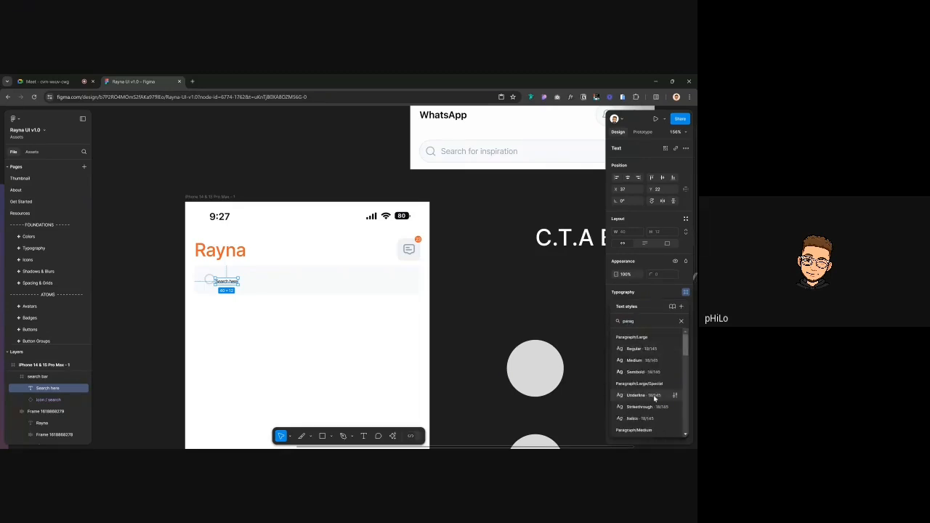
scroll(650, 389, "down", 3)
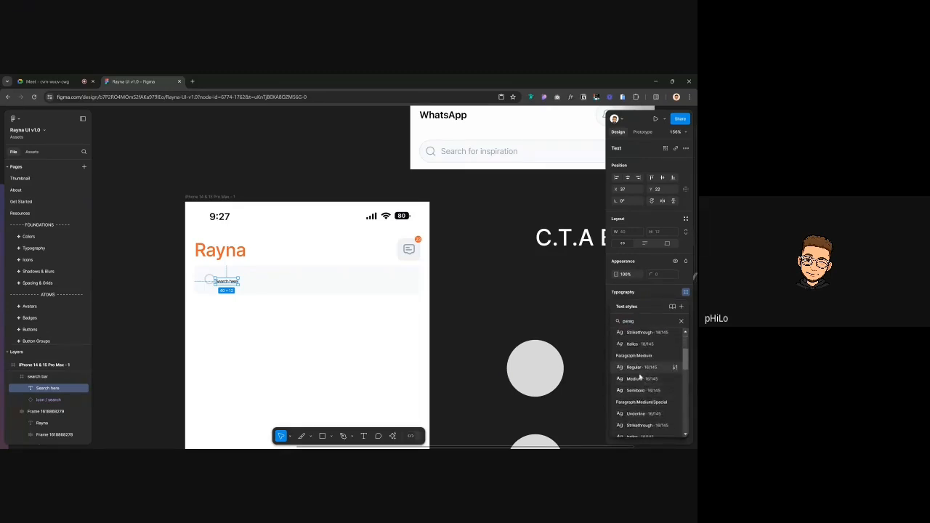
left_click(638, 378)
scroll(247, 283, "up", 3)
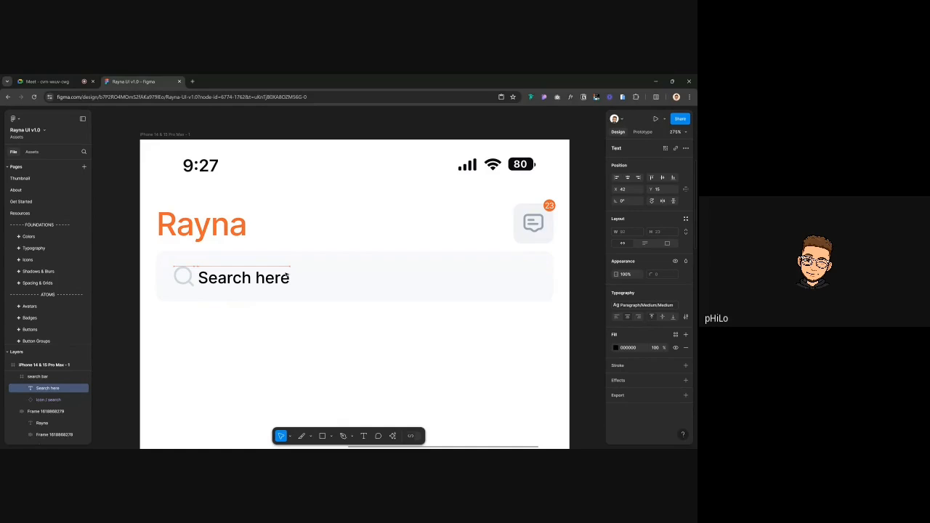
Switch the 'Search here' text to the Paragraph/Small/Medium style
left_click_drag(287, 276, 293, 276)
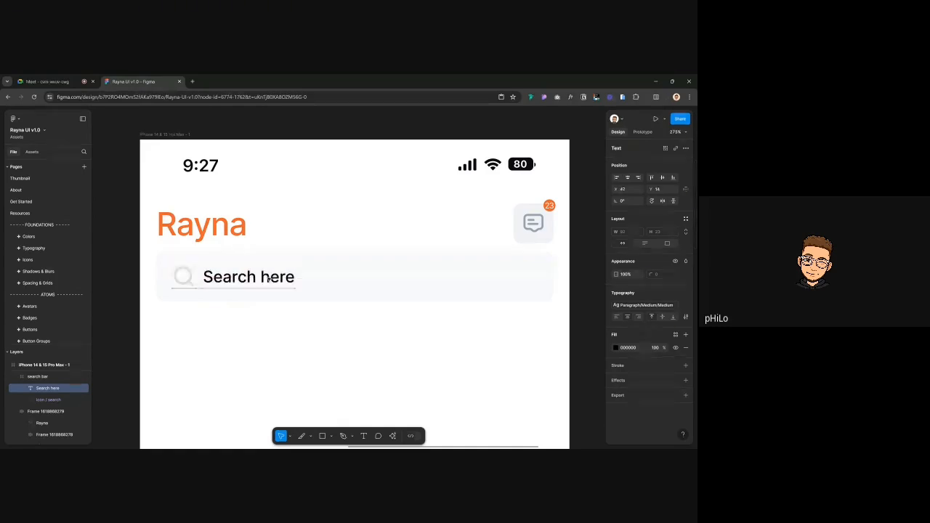
key("Left")
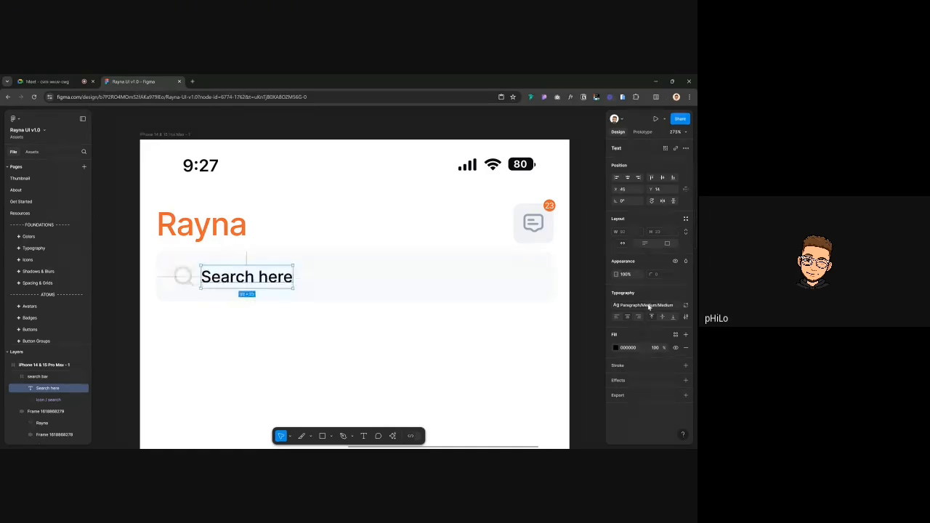
left_click(648, 307)
scroll(644, 373, "down", 3)
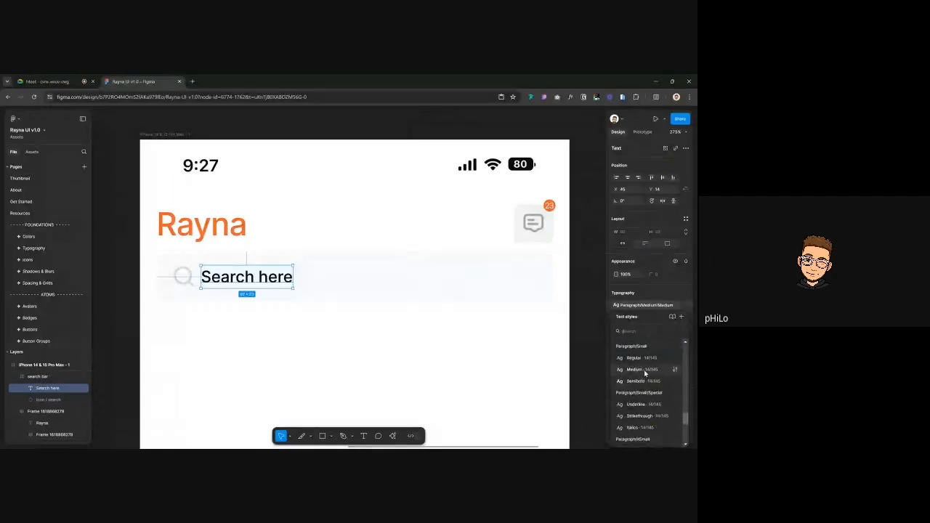
left_click(644, 372)
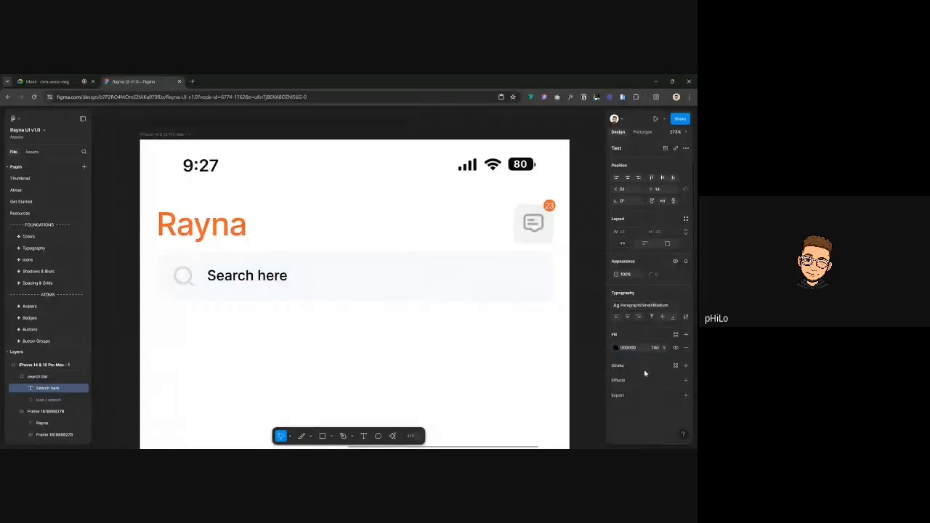
Colour the text Grey/400 and shift it to X 48 beside the search icon
left_click(674, 335)
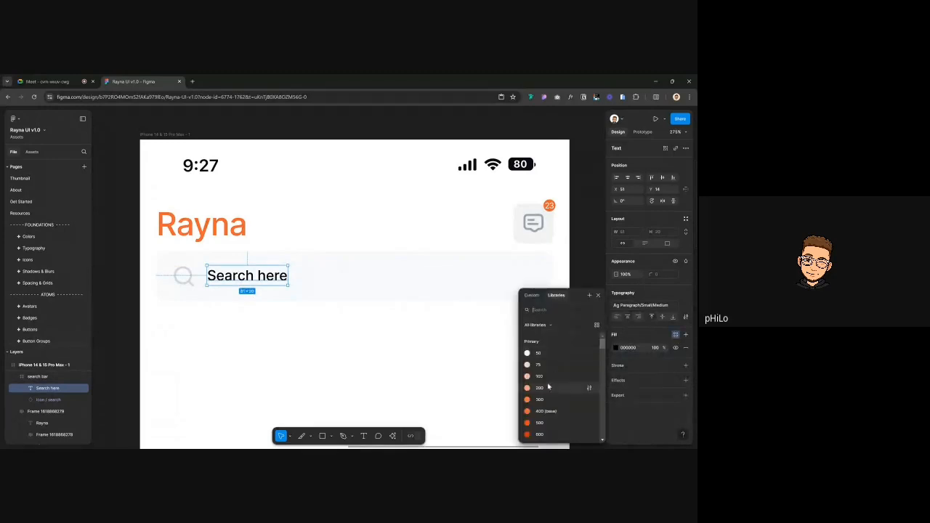
scroll(548, 393, "down", 5)
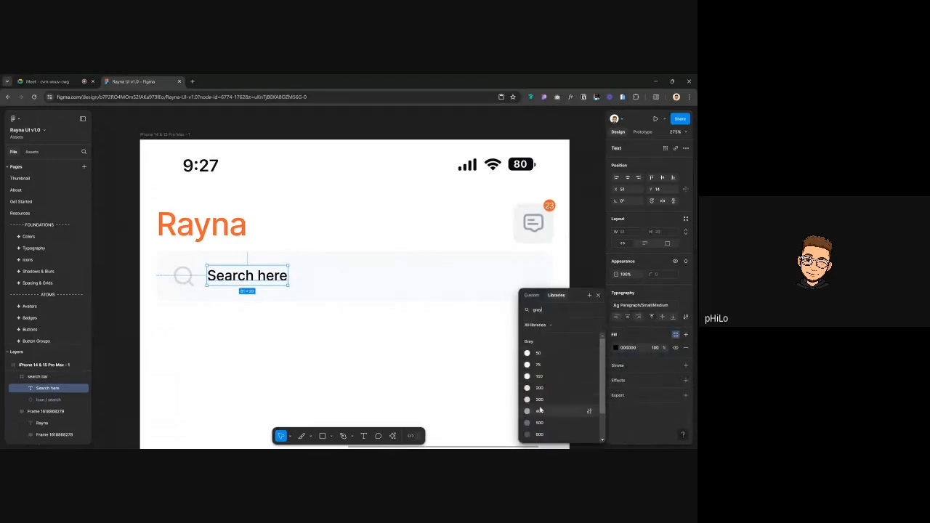
left_click(540, 412)
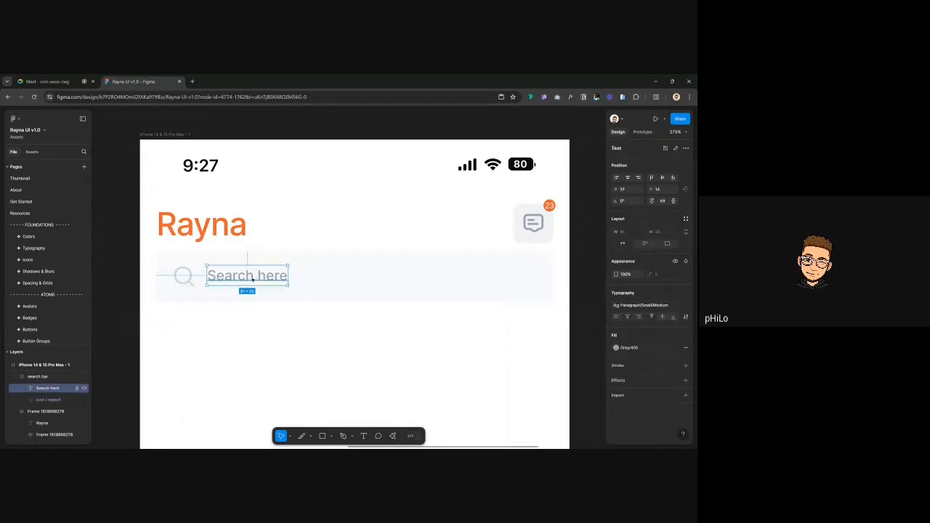
key("Left")
key("Left")
key("Left")
key("Left")
key("Down")
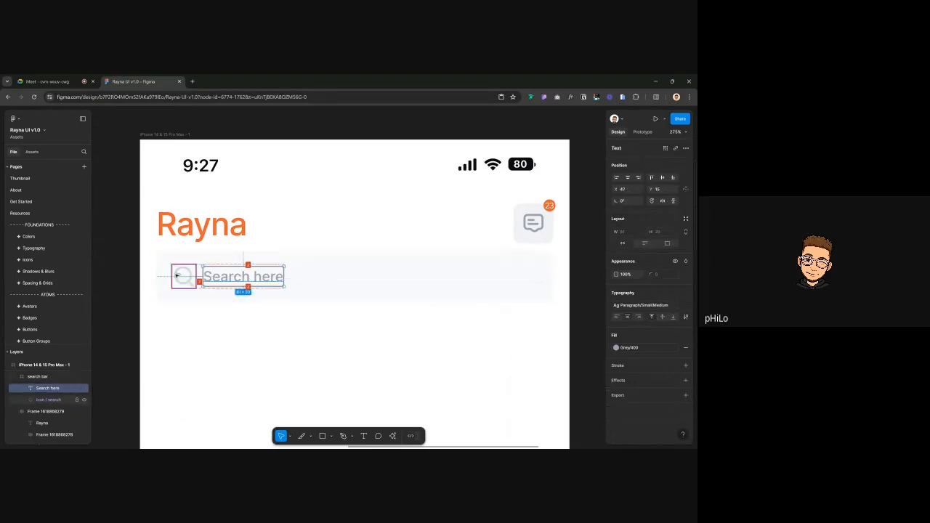
key("Right")
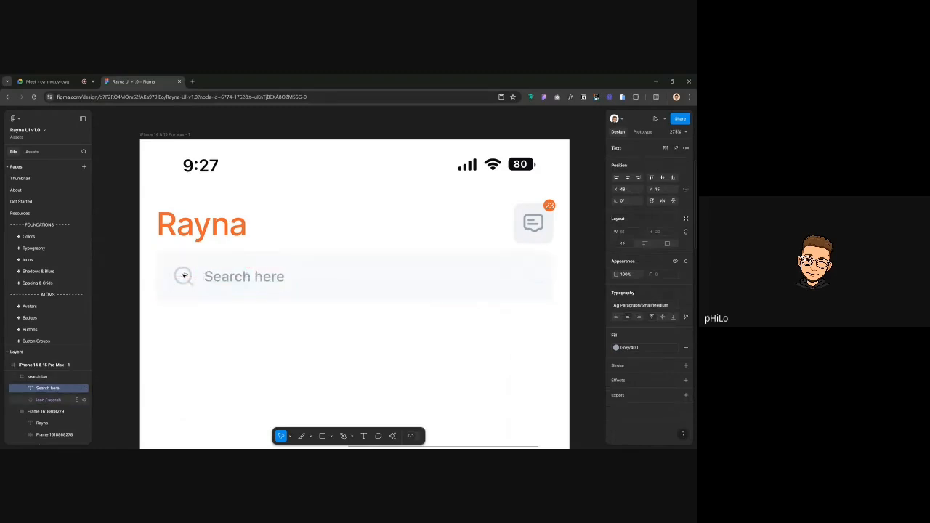
scroll(336, 253, "down", 3)
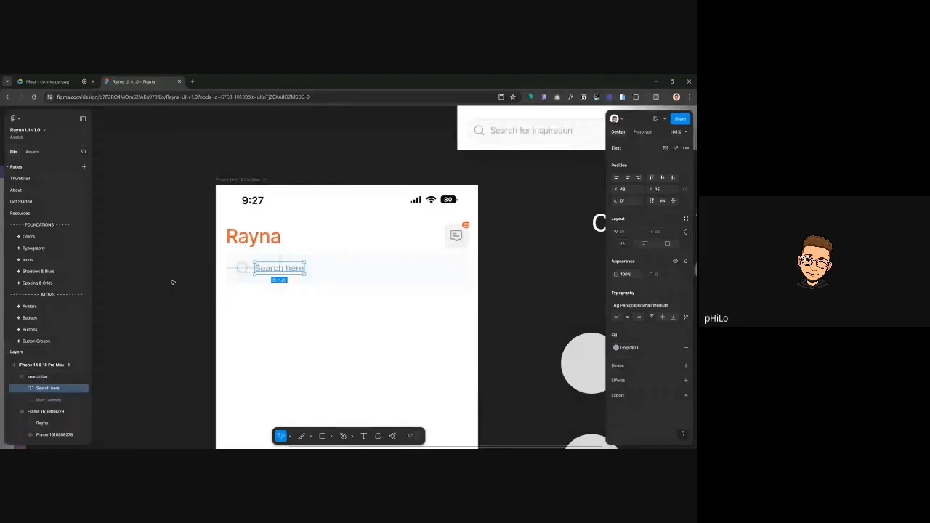
Try the Paragraph/XSmall/Regular style on the 'Search here' text
left_click(173, 282)
scroll(289, 272, "down", 2)
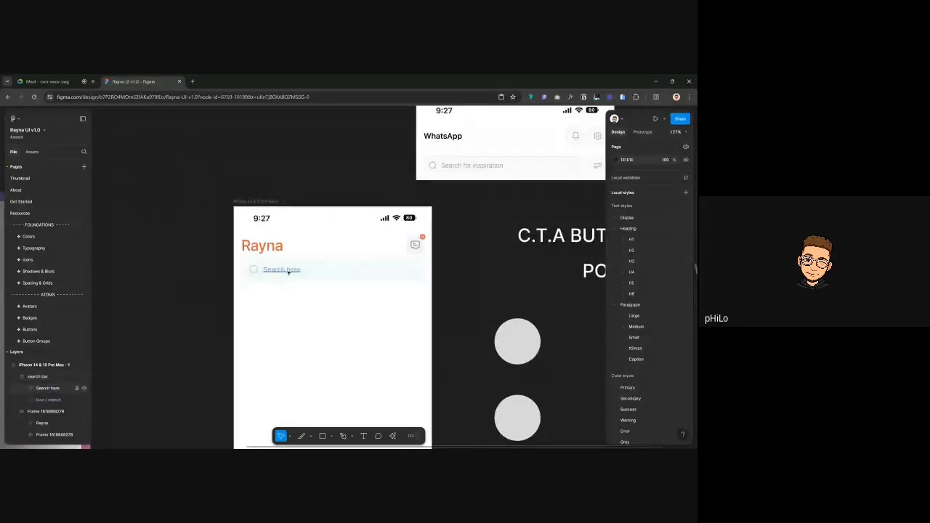
left_click(288, 272)
scroll(336, 269, "up", 3)
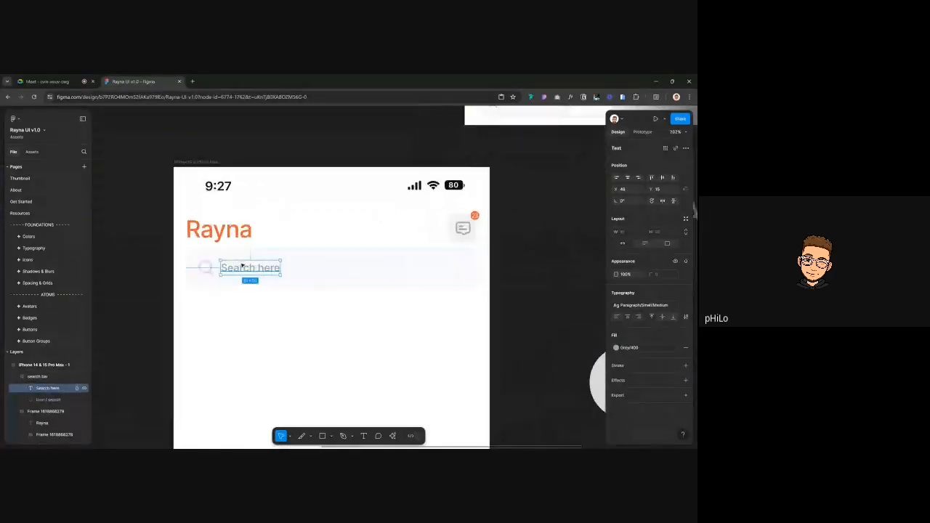
scroll(243, 266, "up", 3)
left_click(650, 305)
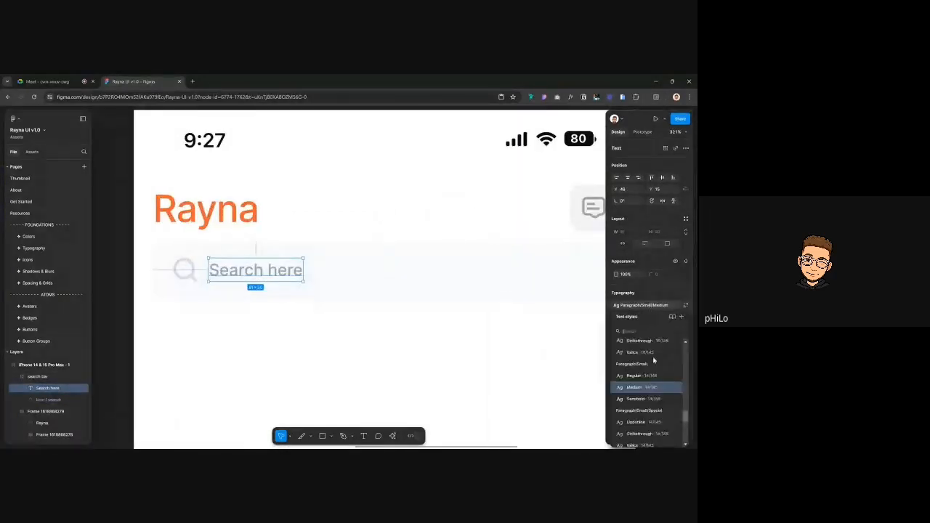
scroll(653, 360, "down", 3)
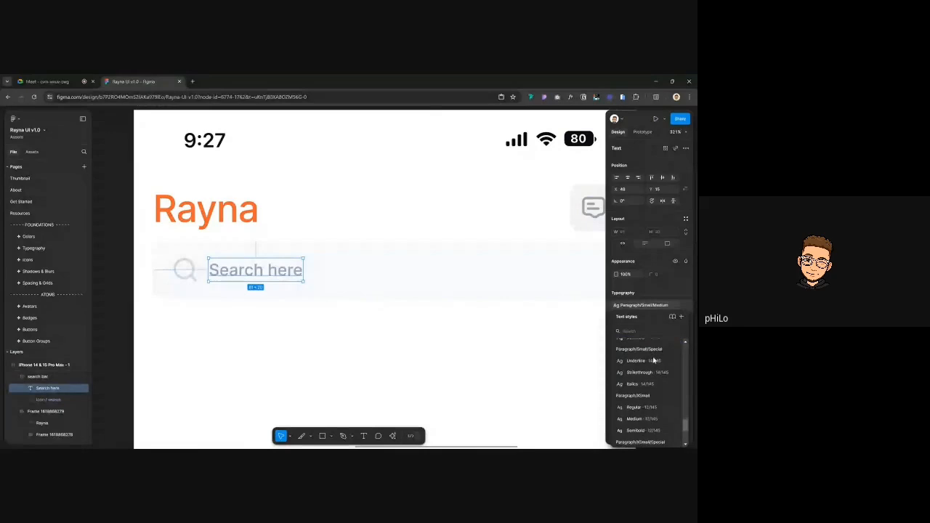
left_click(642, 405)
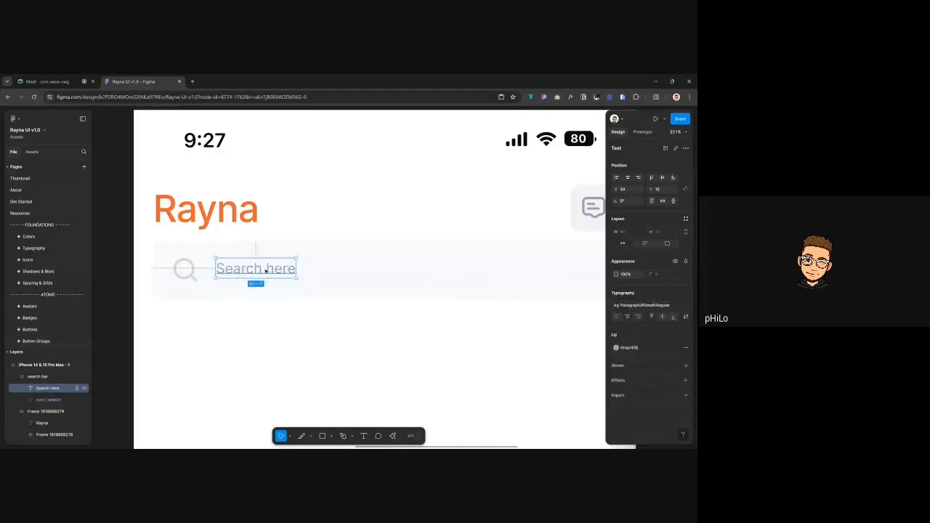
Set the text to Paragraph/Small/Regular and align it at X 48 beside the icon
left_click(185, 271)
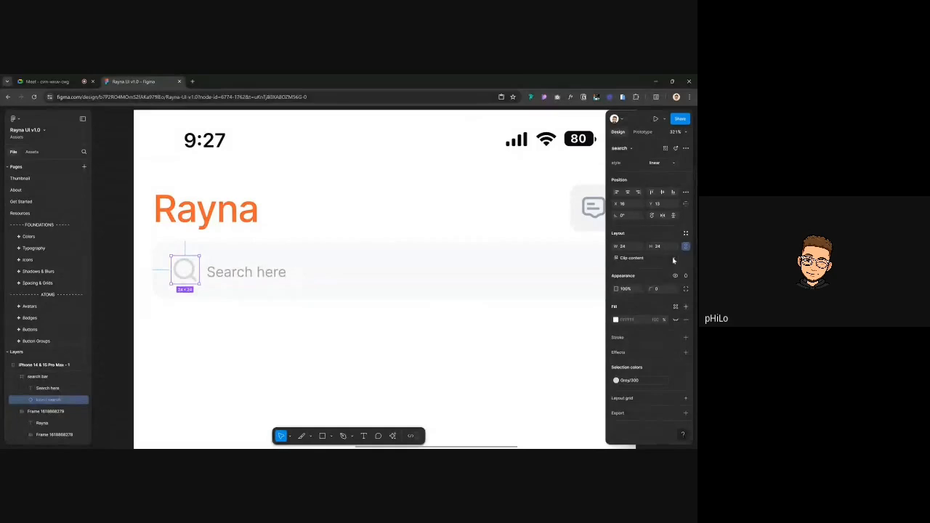
left_click(242, 271)
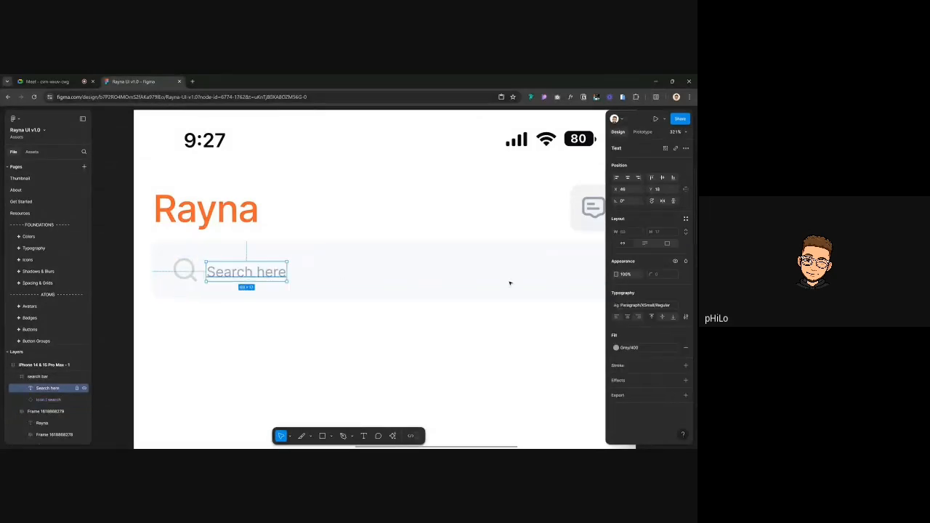
left_click(639, 304)
scroll(645, 354, "up", 3)
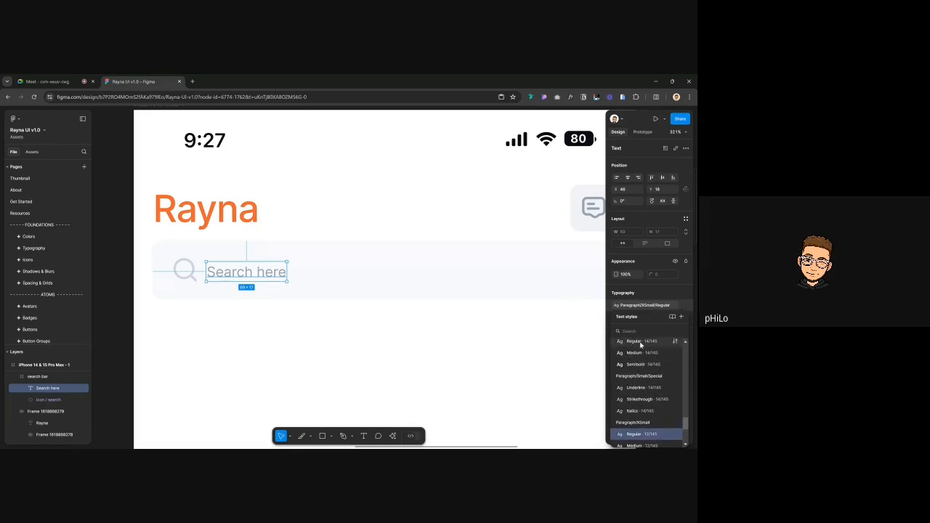
left_click(644, 341)
left_click_drag(269, 268, 277, 268)
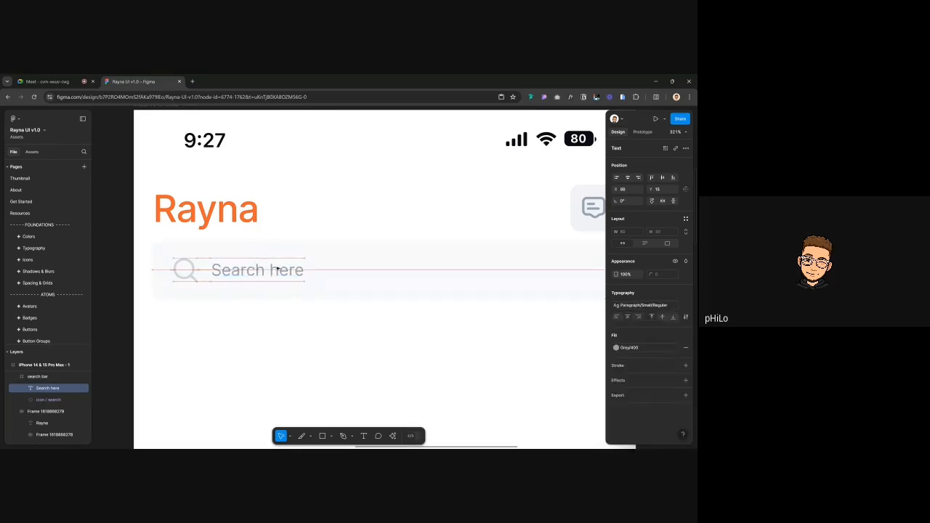
key("Left")
key("Left")
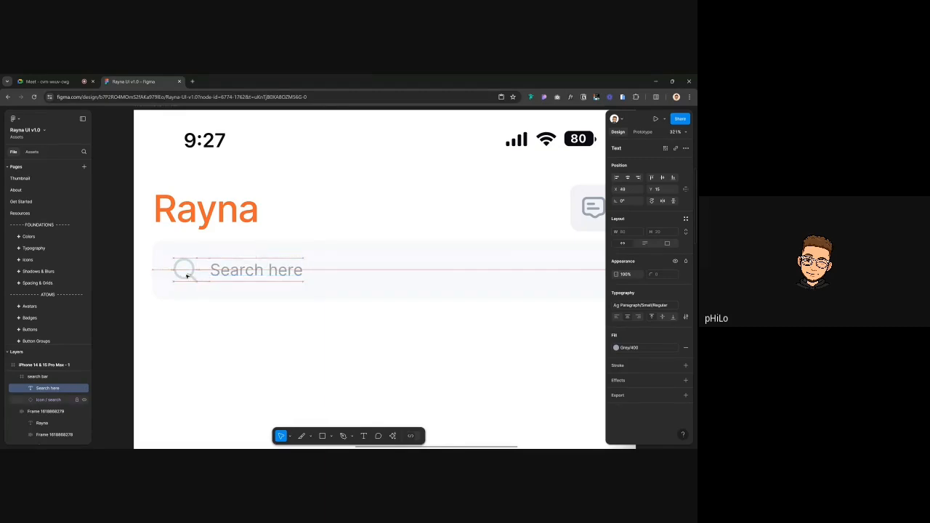
scroll(185, 273, "down", 5)
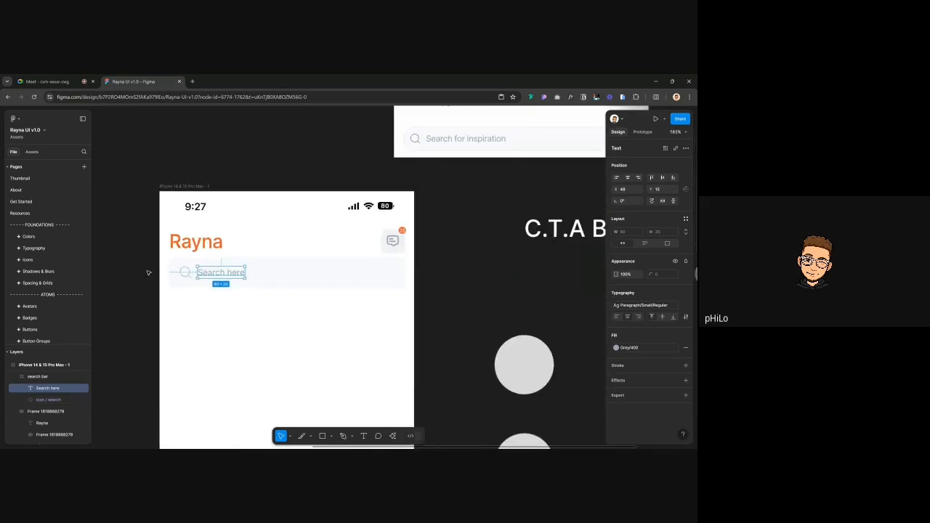
Nudge the search bar frame down, then back up to Y 118 below the Rayna heading
left_click(147, 271)
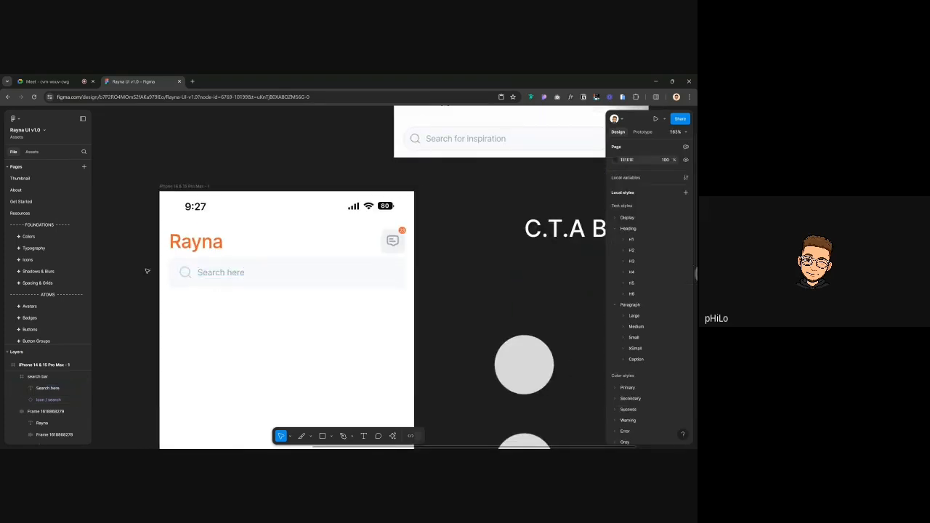
scroll(255, 290, "down", 2)
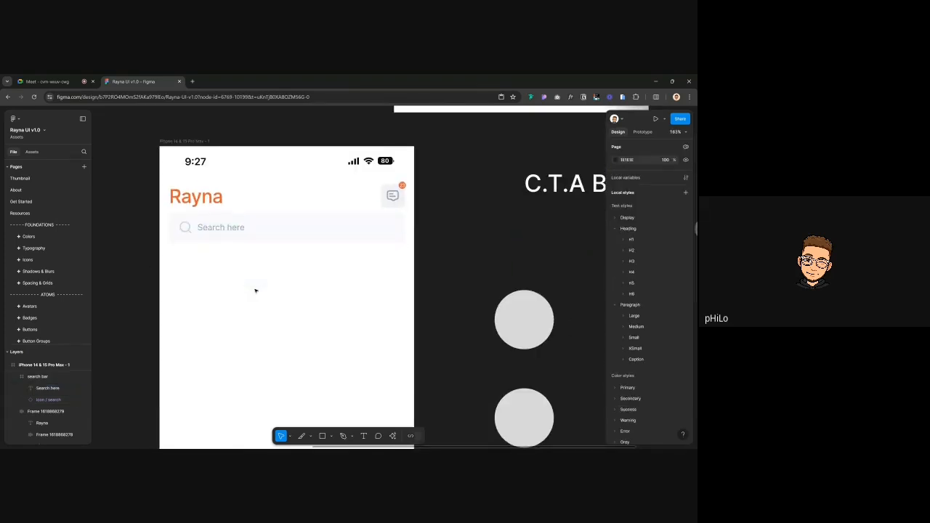
left_click(282, 225)
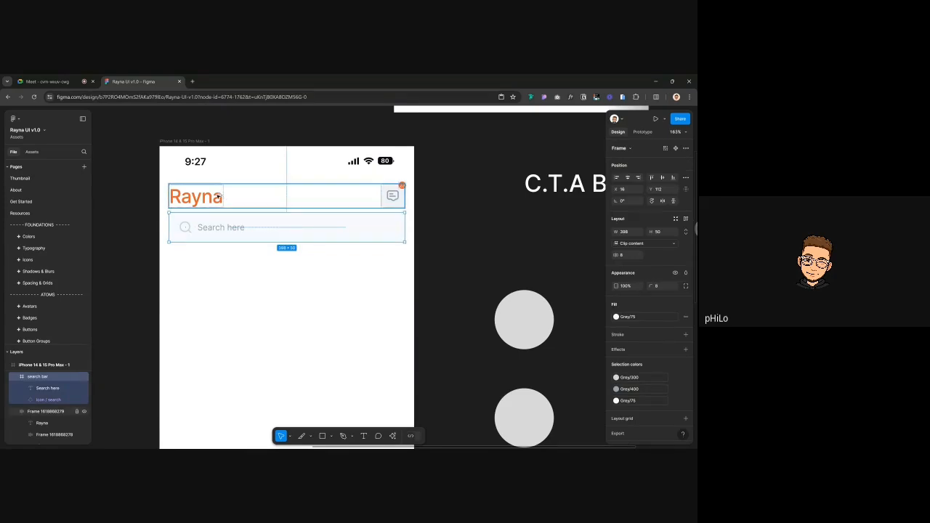
key("Down")
key("Down")
key("Down")
key("Down")
key("Down")
key("Down")
key("Down")
key("Down")
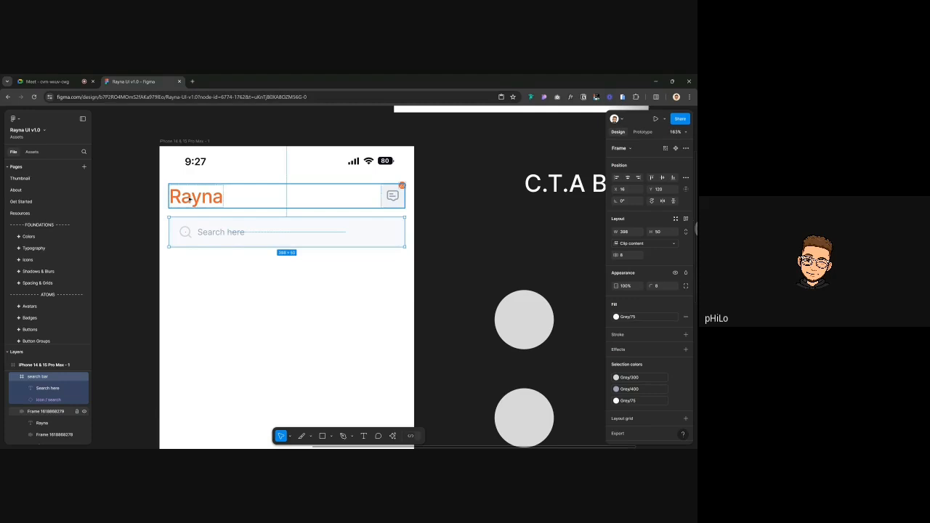
key("Up")
key("Up")
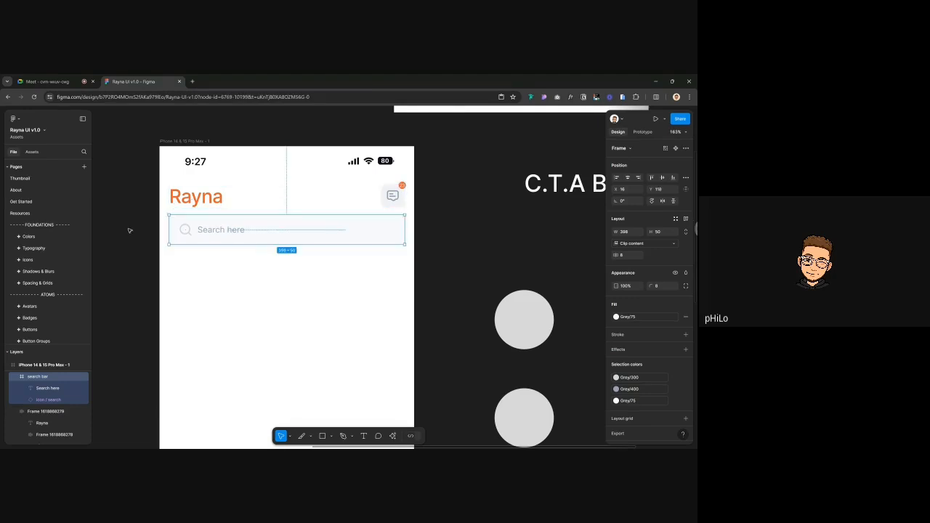
left_click(129, 230)
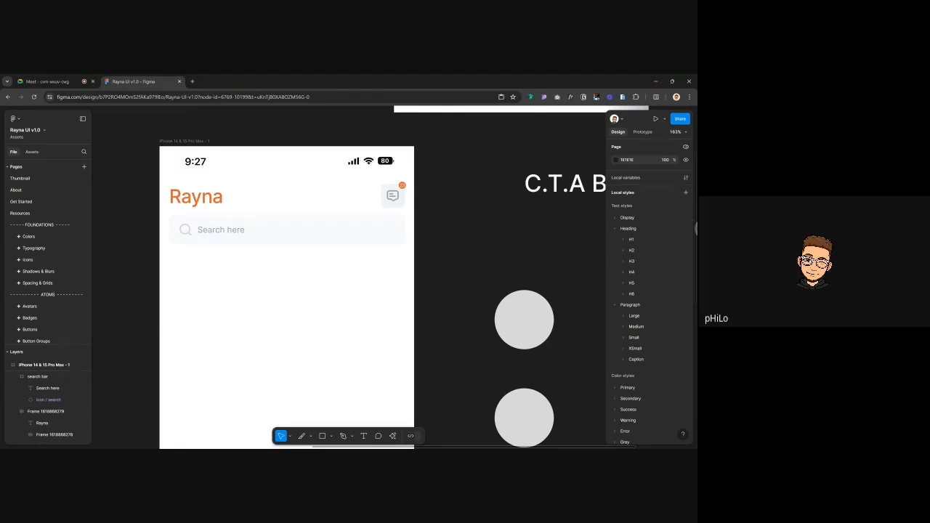
Delete the Home/Profile frame and the Other people's design and Communities texts
scroll(263, 360, "down", 5)
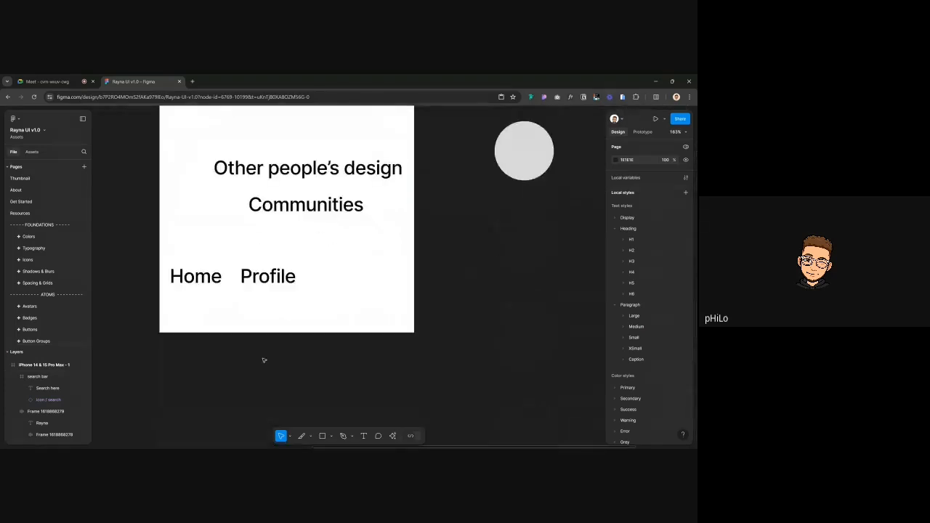
scroll(263, 360, "up", 1)
left_click(222, 318)
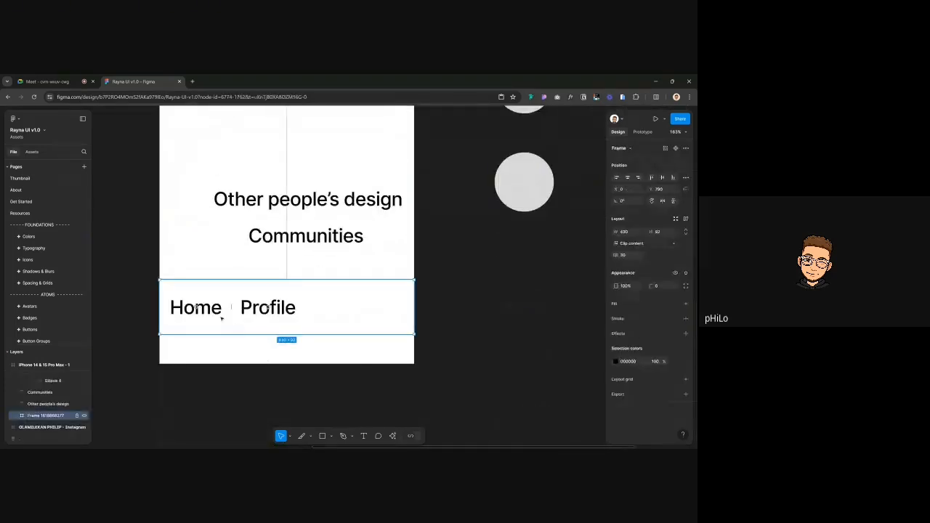
left_click(307, 199, "shift")
left_click(301, 240, "shift")
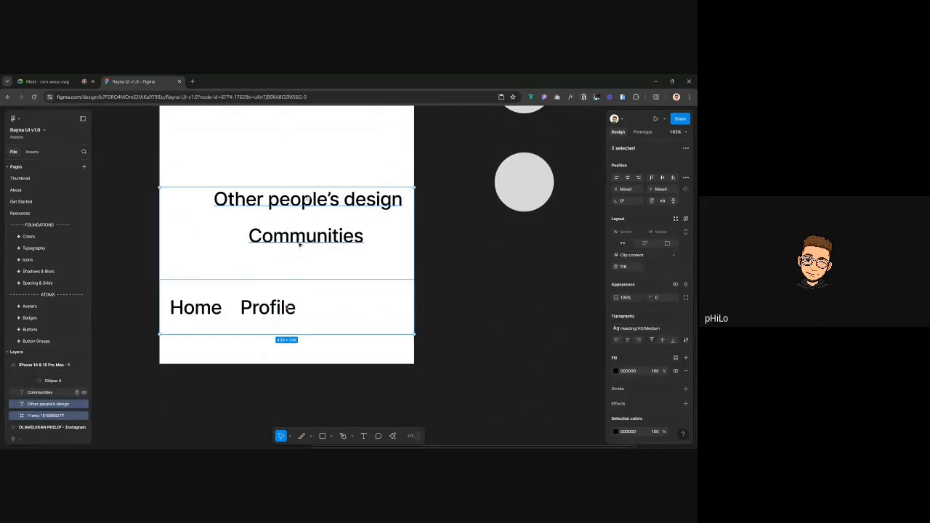
key("Delete")
scroll(299, 245, "down", 3)
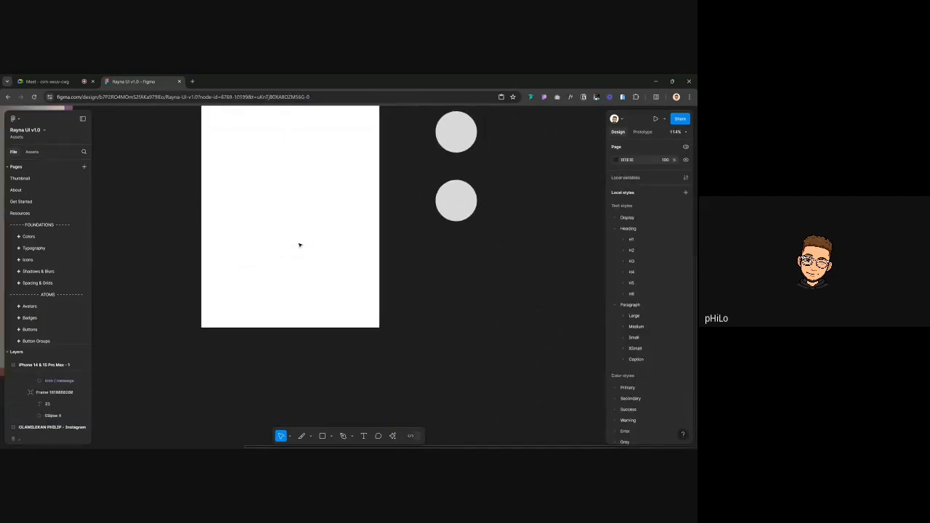
scroll(299, 245, "up", 5)
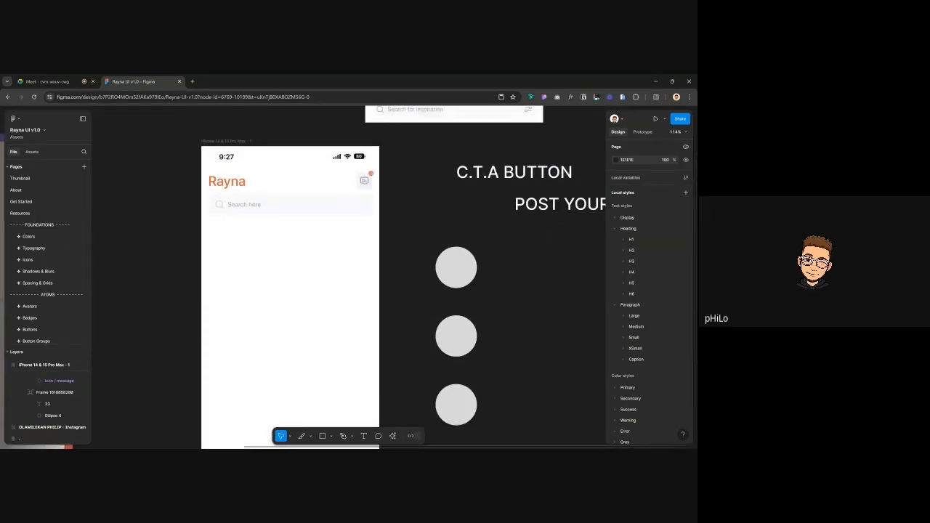
scroll(303, 279, "up", 3)
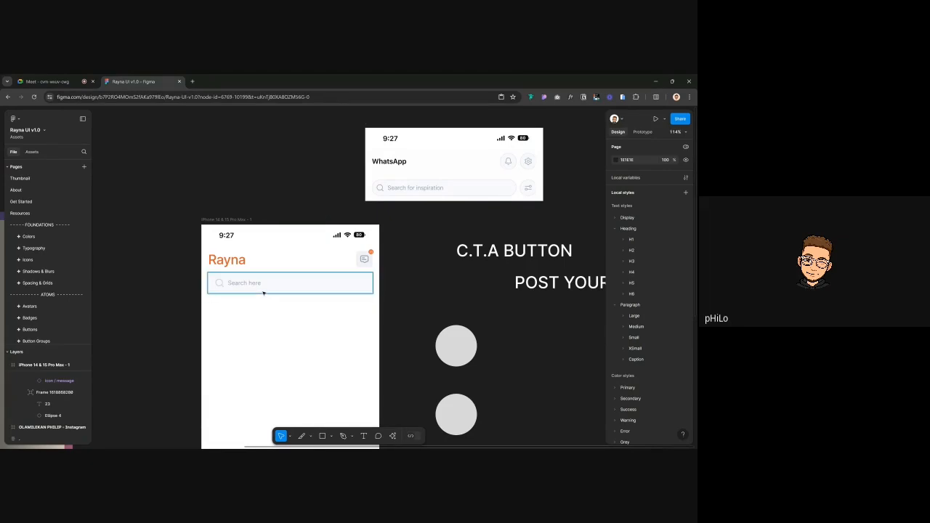
Search the Assets for 'tab', insert a Tab component instance, and place it below the search bar
left_click(32, 152)
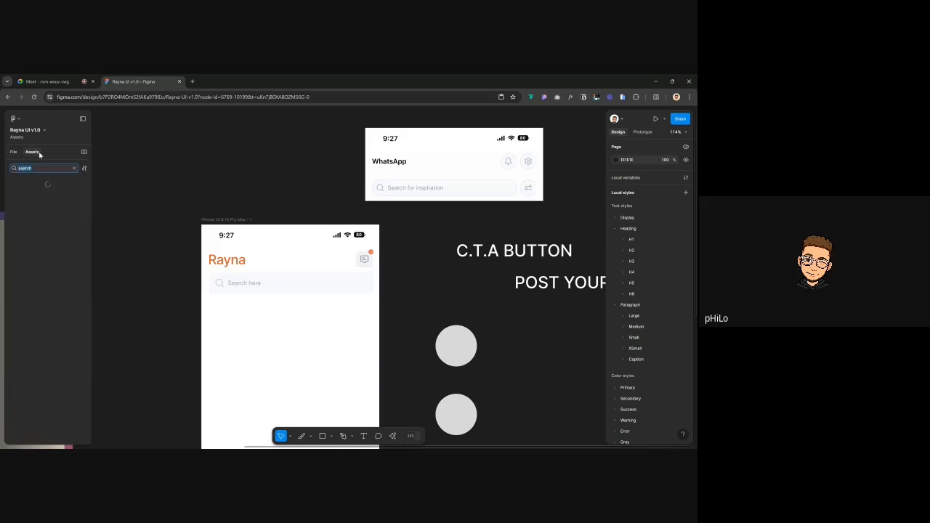
type("tab")
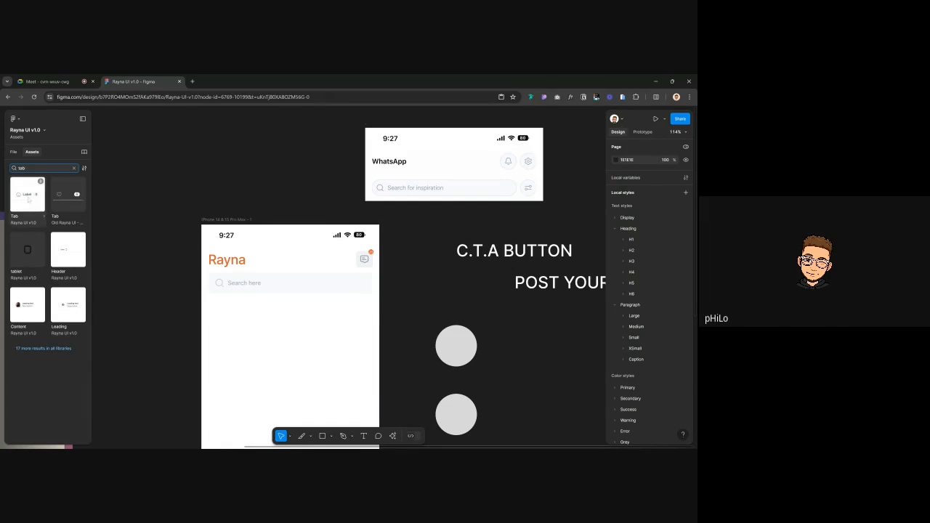
left_click(41, 181)
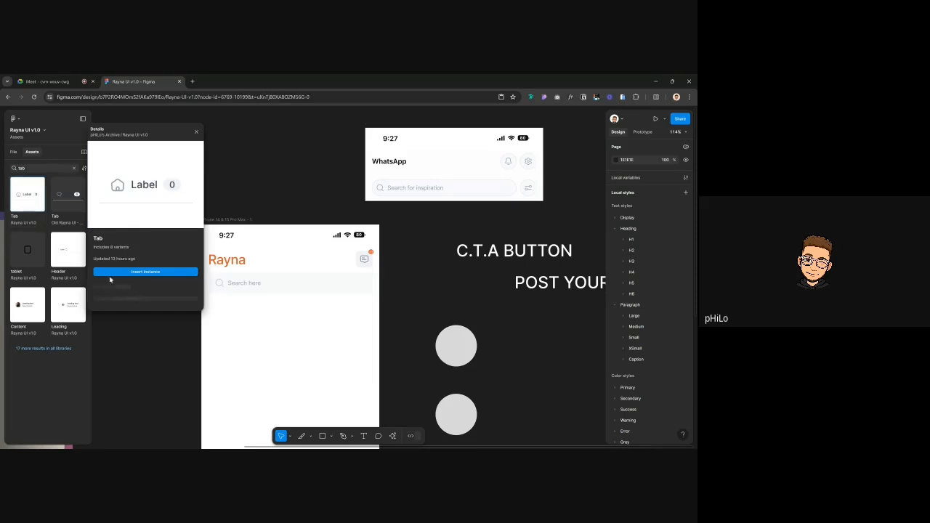
left_click(143, 272)
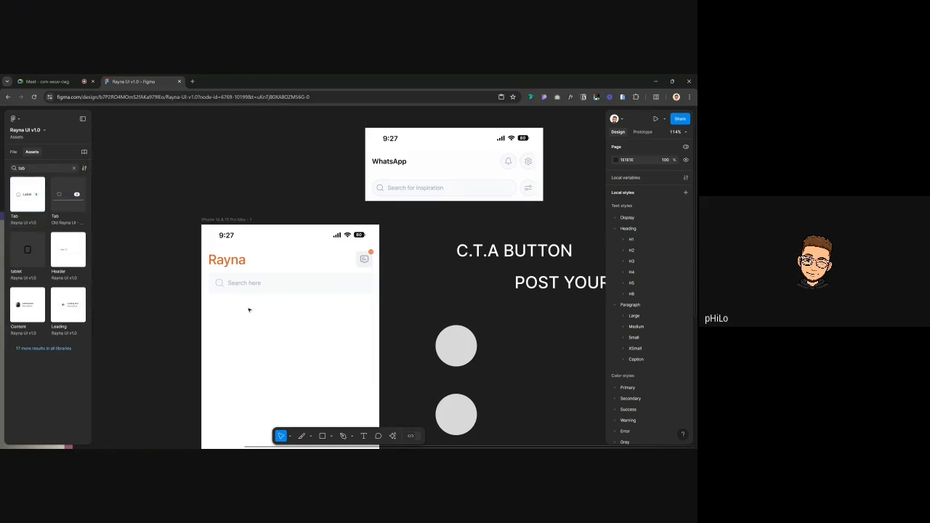
left_click(43, 168)
type("tabl")
left_click(26, 194)
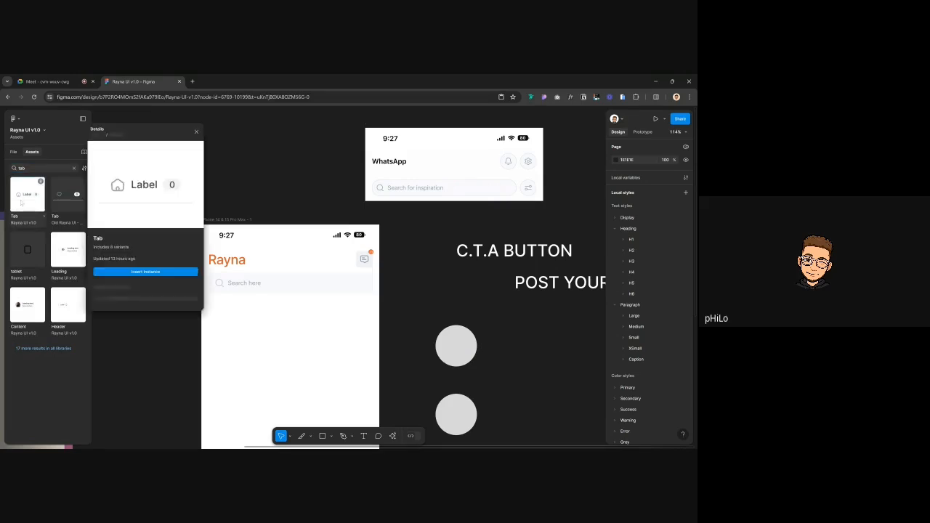
left_click(129, 271)
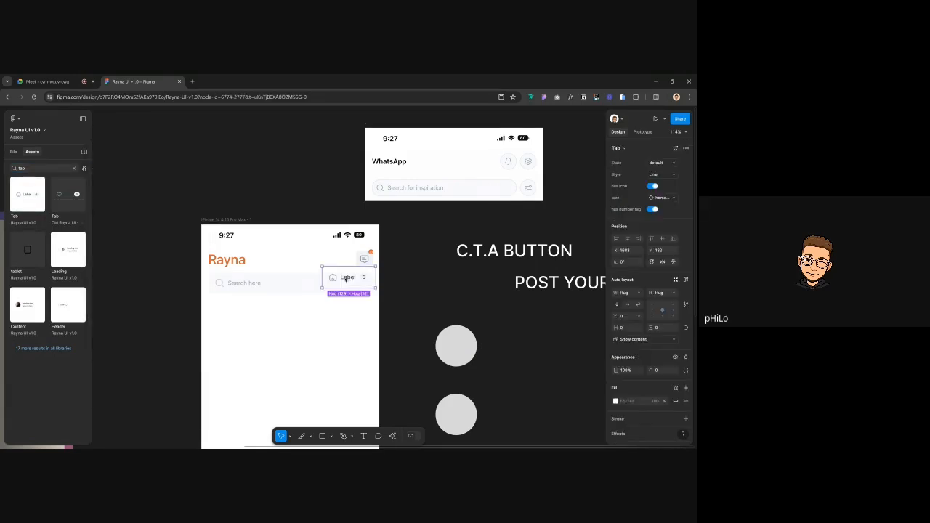
left_click_drag(345, 279, 247, 311)
Wrap the Rayna heading and search bar together in a new frame
left_click(248, 271)
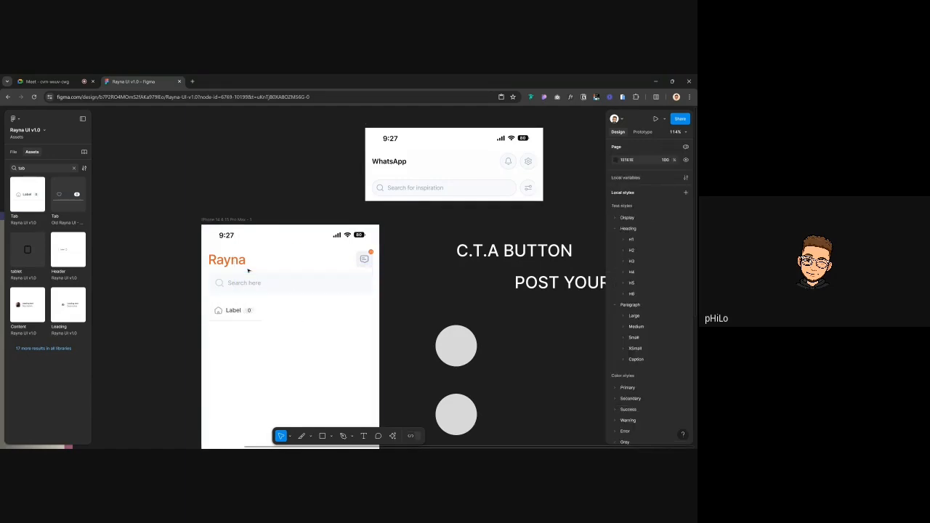
left_click(248, 276)
left_click(246, 254, "shift")
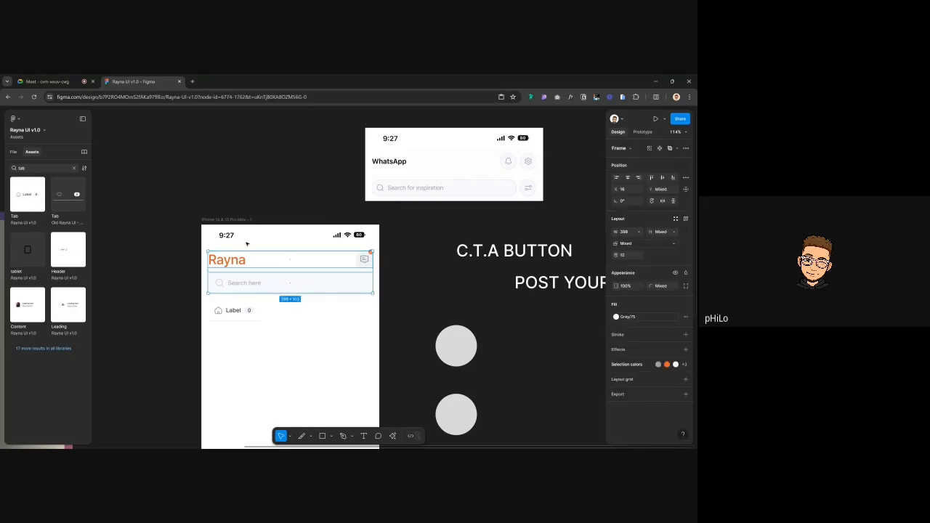
key("alt")
key("alt")
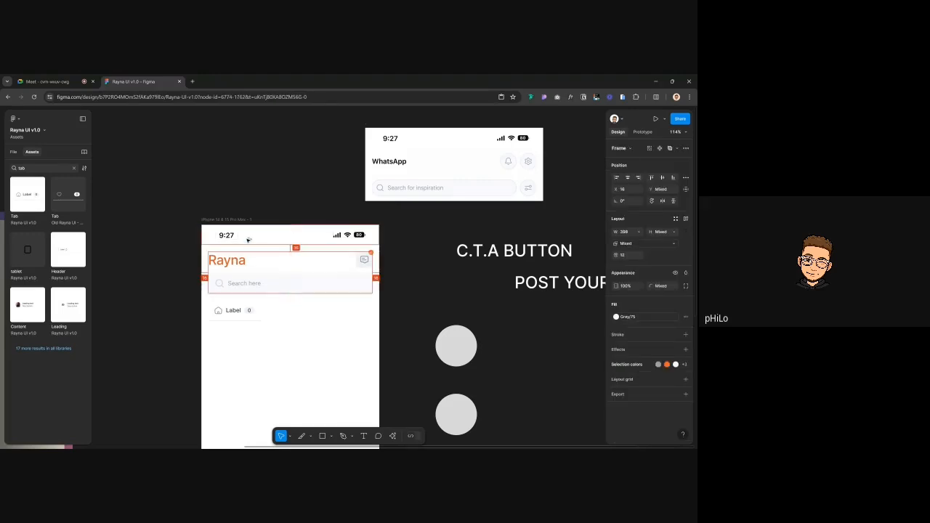
key("shift+a")
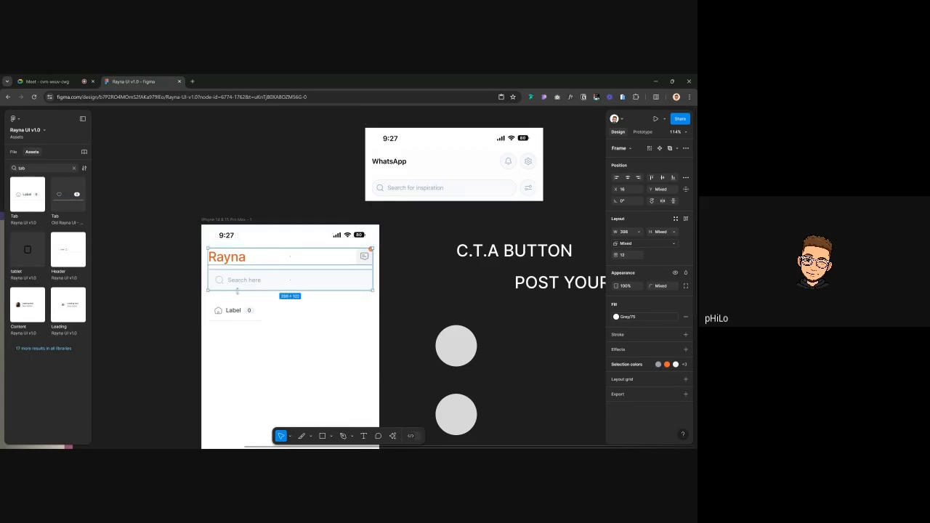
left_click(434, 293)
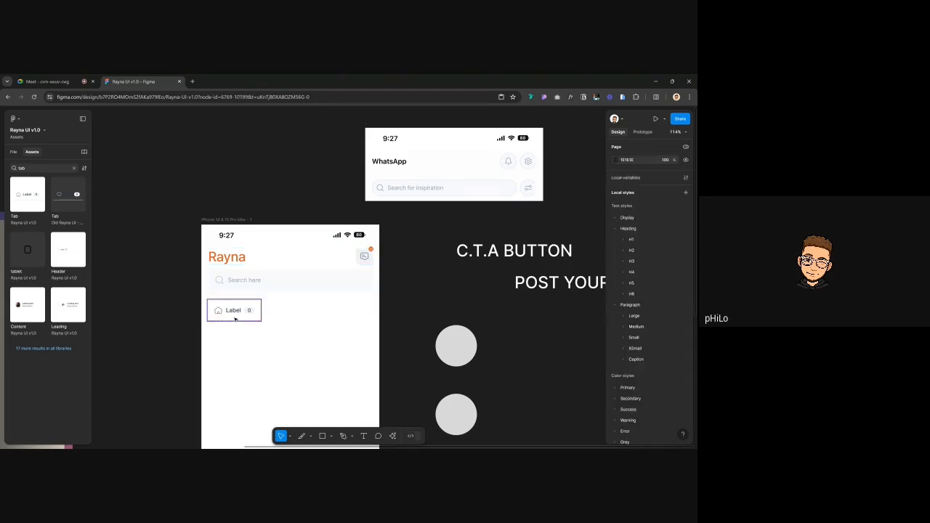
Nudge the Label tab up to sit 12 px below the search bar
left_click(235, 314)
key("Up")
key("Up")
key("Up")
key("Up")
key("Up")
key("Up")
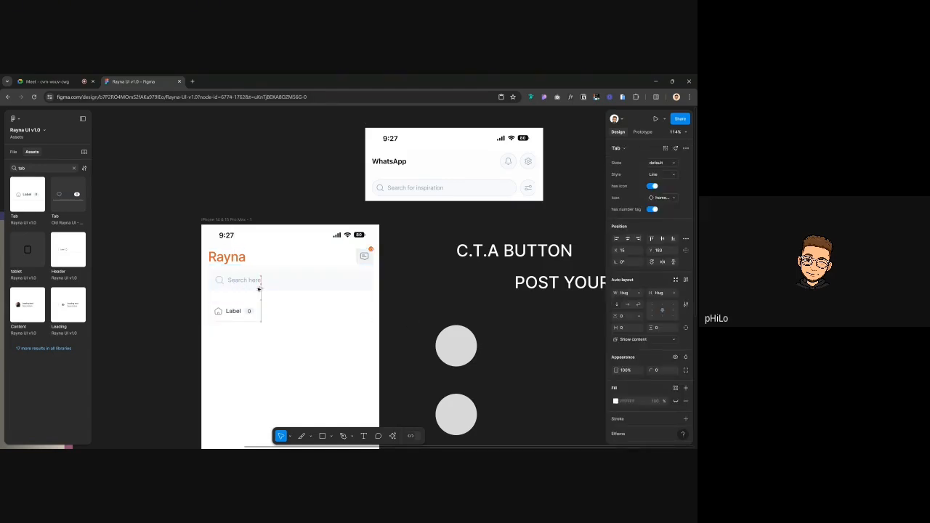
key("Up")
key("Up")
key("Up")
key("Up")
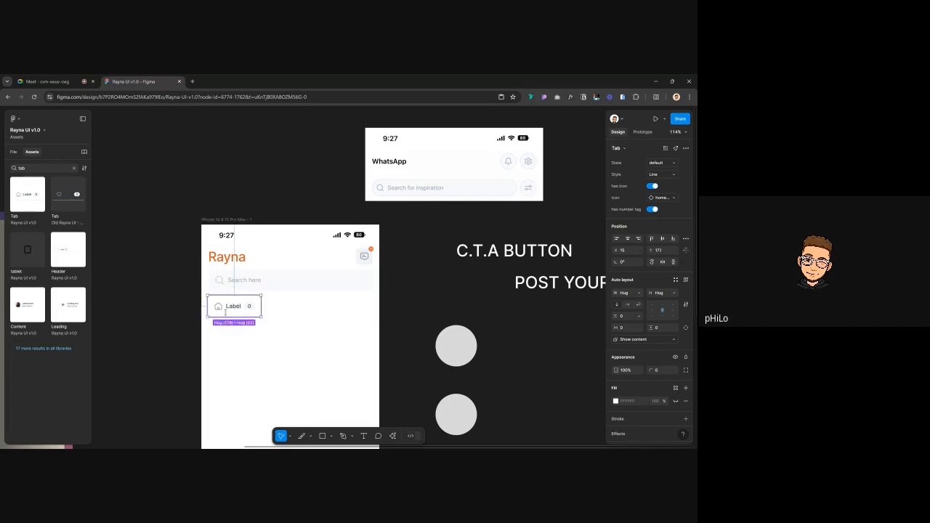
left_click(218, 183)
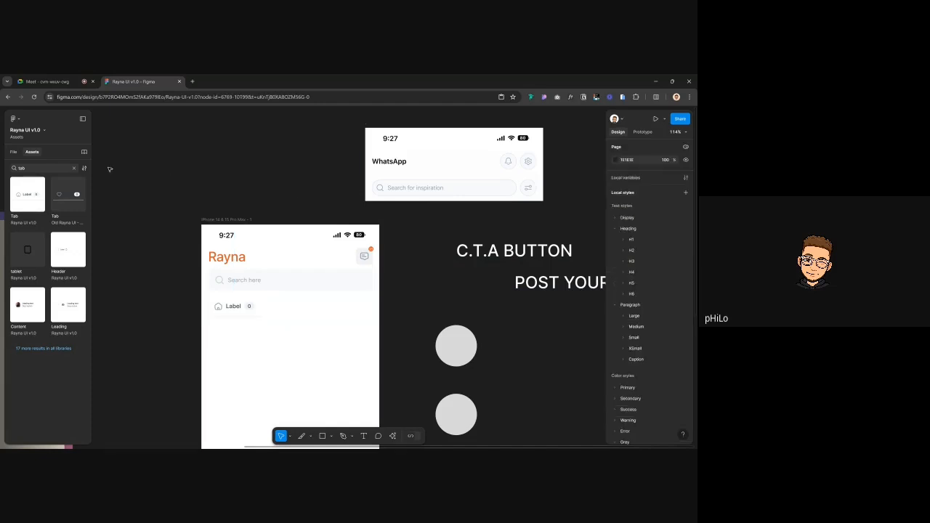
left_click(13, 151)
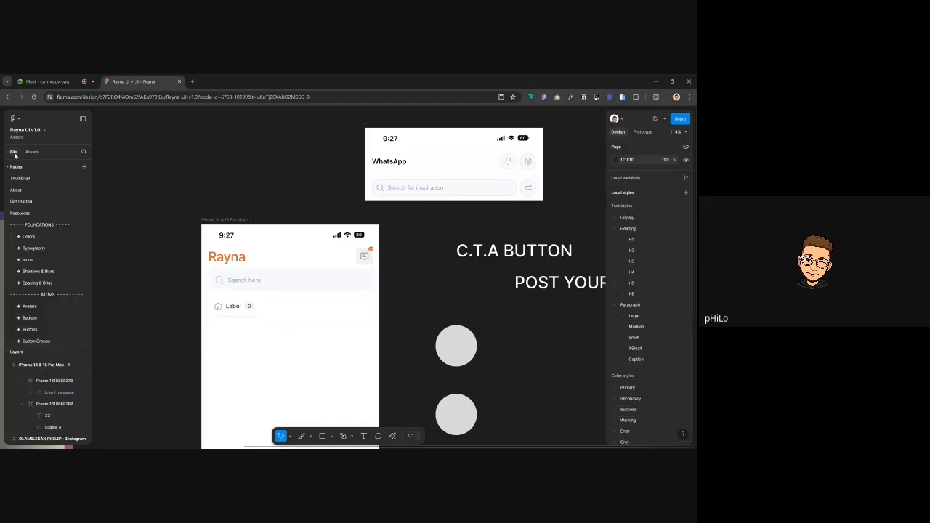
left_click(229, 306)
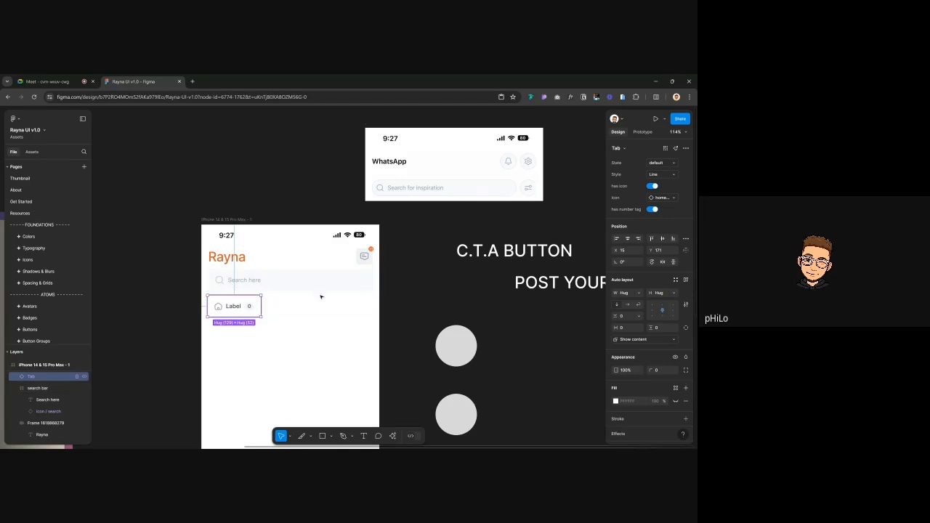
Create 'Trending posts' and 'Favorites' text labels beside the phone frame
left_click(450, 281)
key("t")
left_click(405, 284)
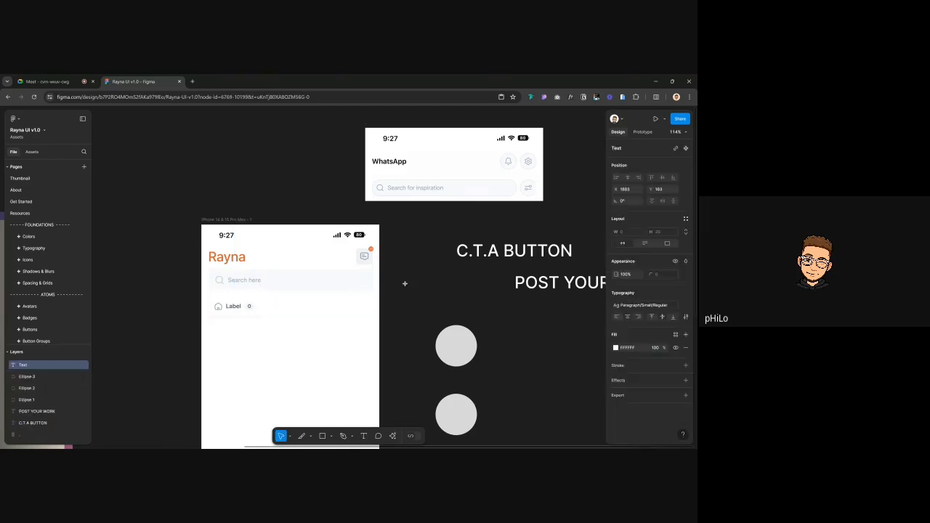
type("Trending posts")
key("Escape")
left_click_drag(411, 287, 412, 306, "alt")
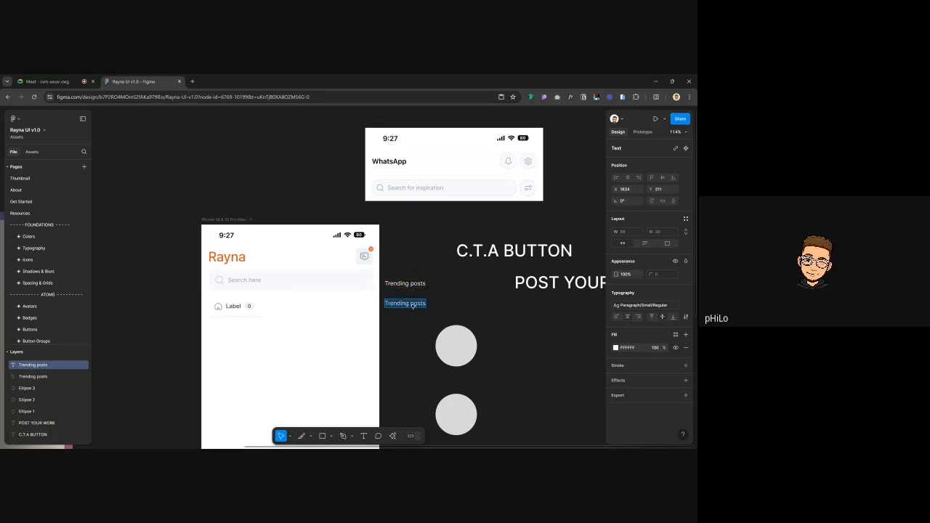
type("favorites")
key("ctrl+a")
key("BackSpace")
type("Favorites")
key("Escape")
Move Favorites closer under Trending posts and duplicate it below
left_click(411, 285)
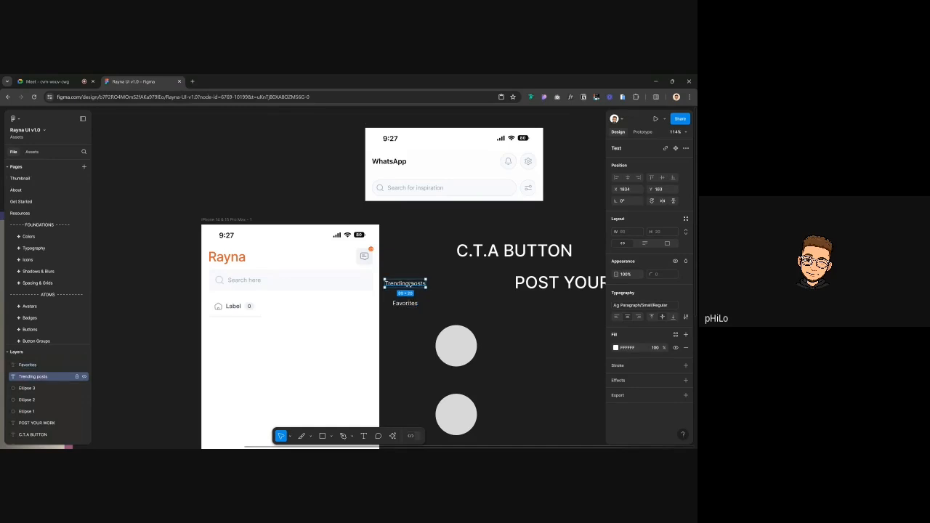
left_click(411, 304)
left_click_drag(411, 303, 406, 301)
left_click(426, 250)
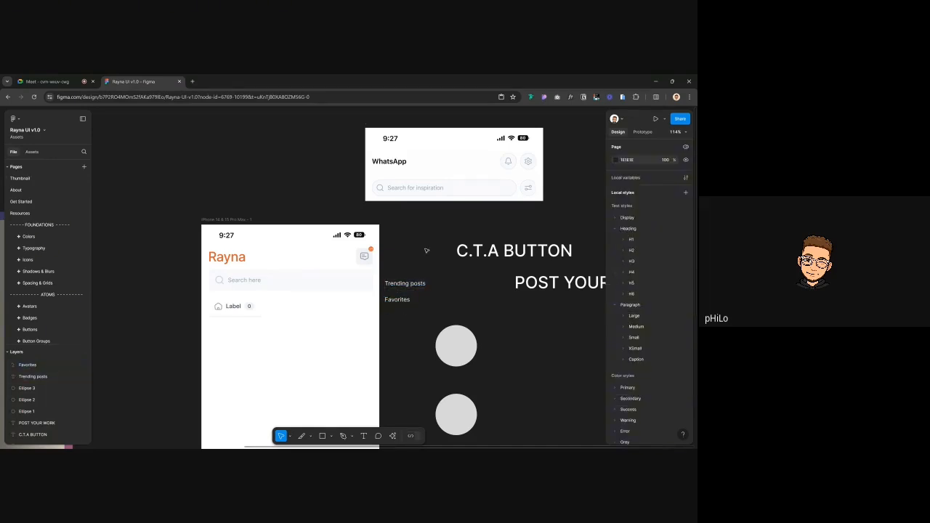
left_click(406, 302)
left_click_drag(406, 302, 407, 315, "alt")
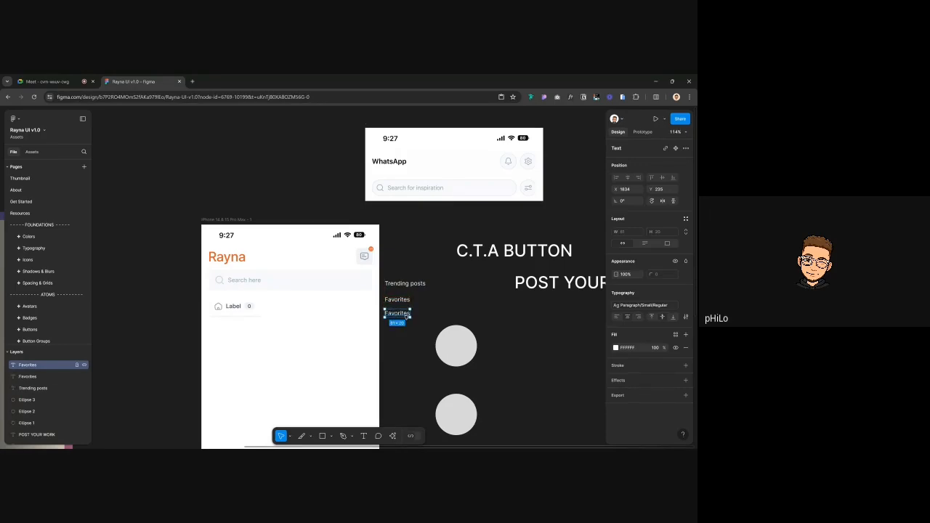
left_click(441, 273)
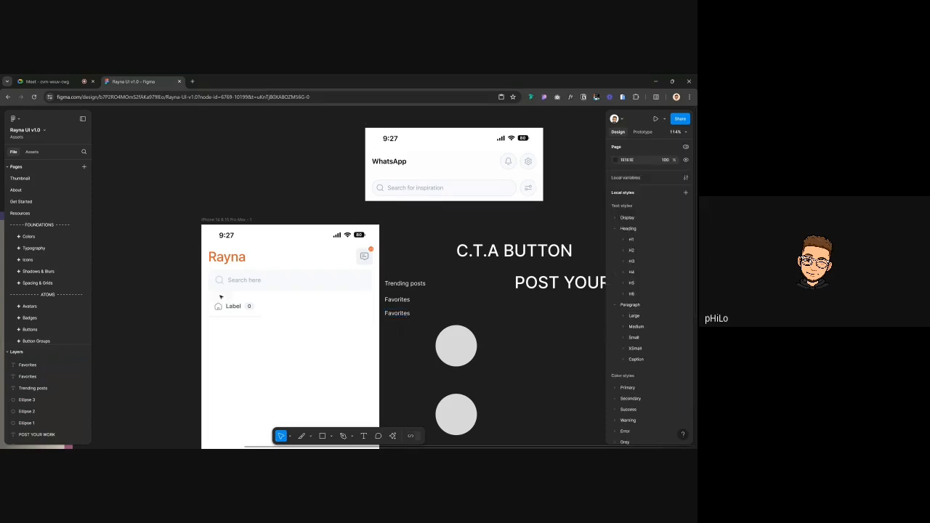
Draw a new frame inside the phone screen just below the Label tab
left_click(224, 311)
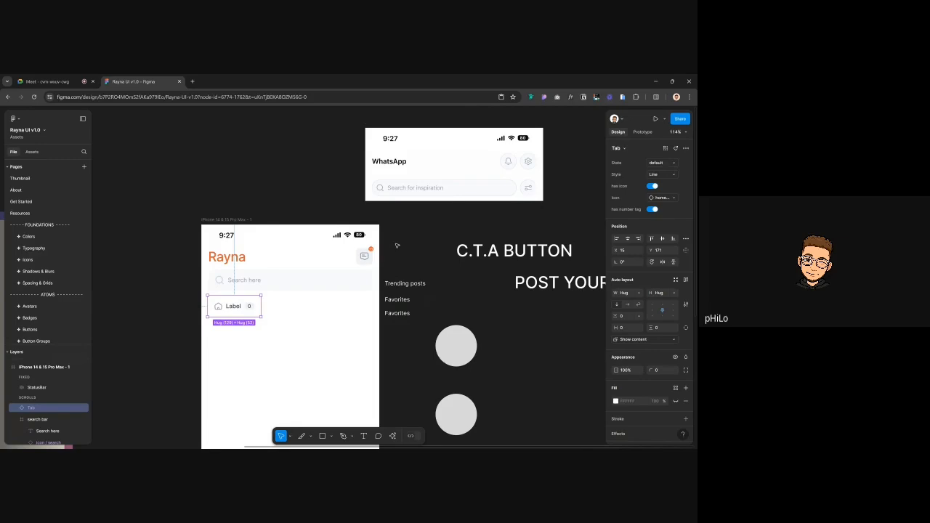
left_click(404, 284)
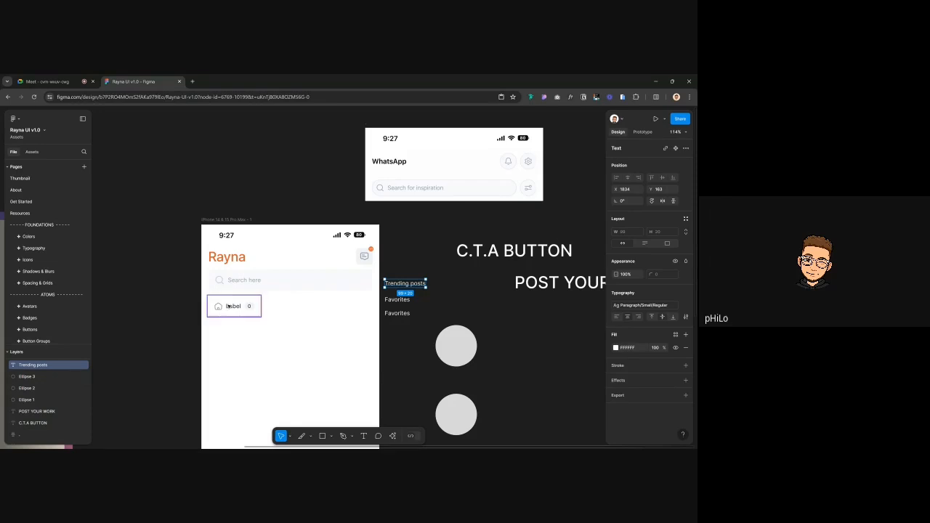
left_click(229, 307)
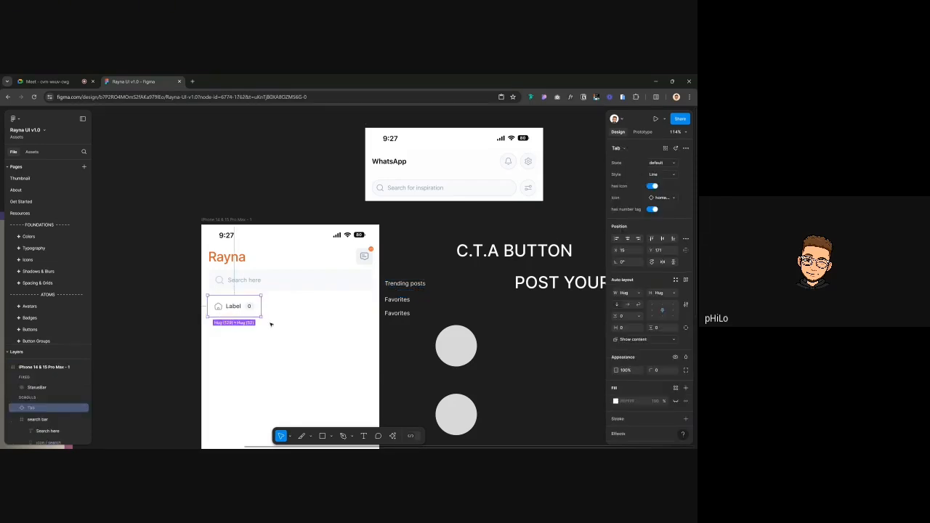
key("f")
mouse_move(213, 328)
left_mouse_down()
mouse_move(226, 343)
mouse_move(316, 349)
left_mouse_up()
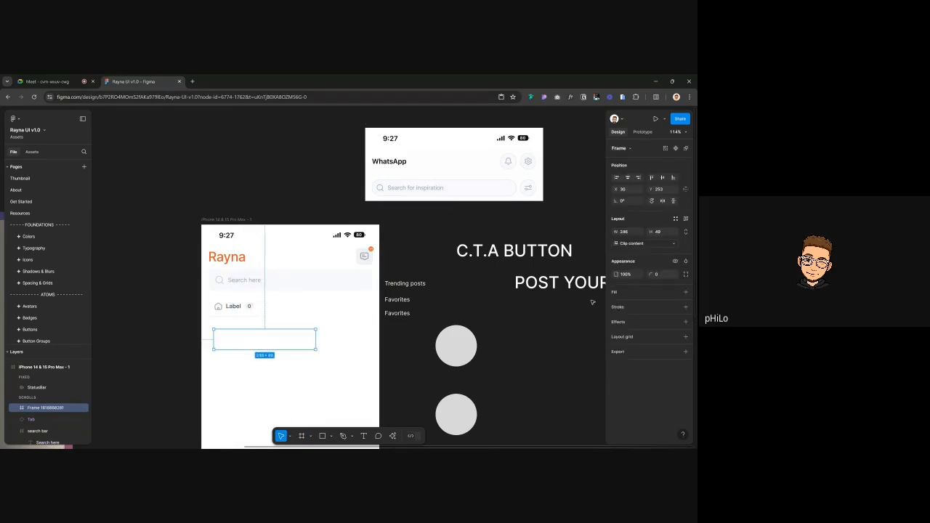
Fill the new frame with Primary/75 peach and draw a grey rectangle inside it
left_click(675, 292)
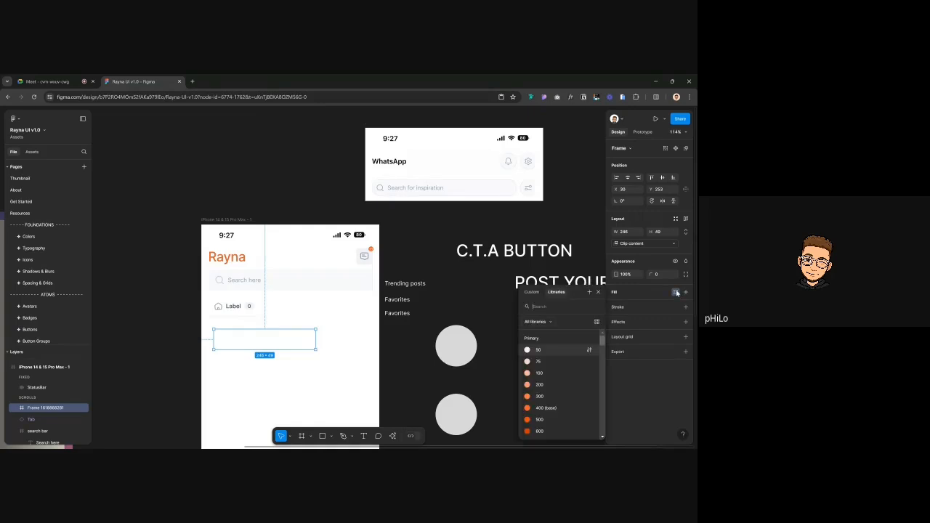
left_click(537, 361)
scroll(263, 339, "up", 5)
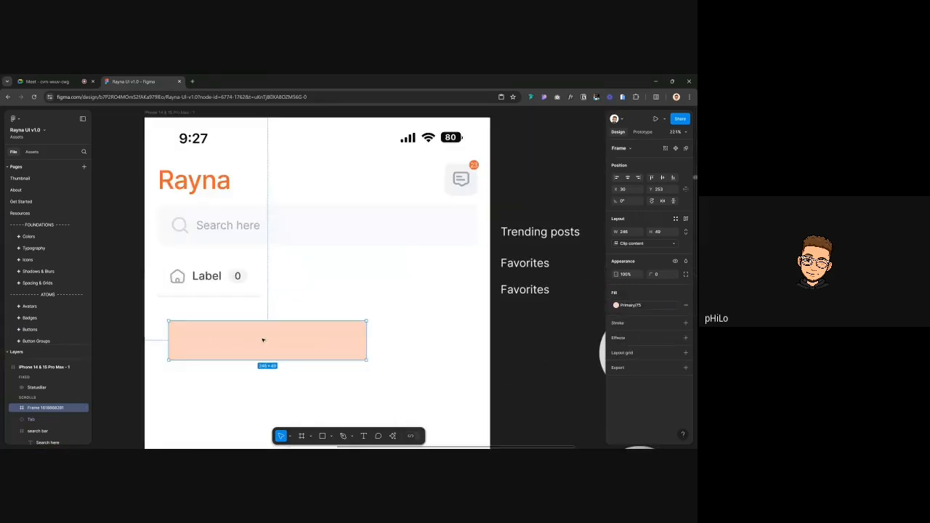
key("r")
left_click_drag(172, 321, 322, 343)
Delete the peach frame together with its grey rectangles
left_click(227, 342)
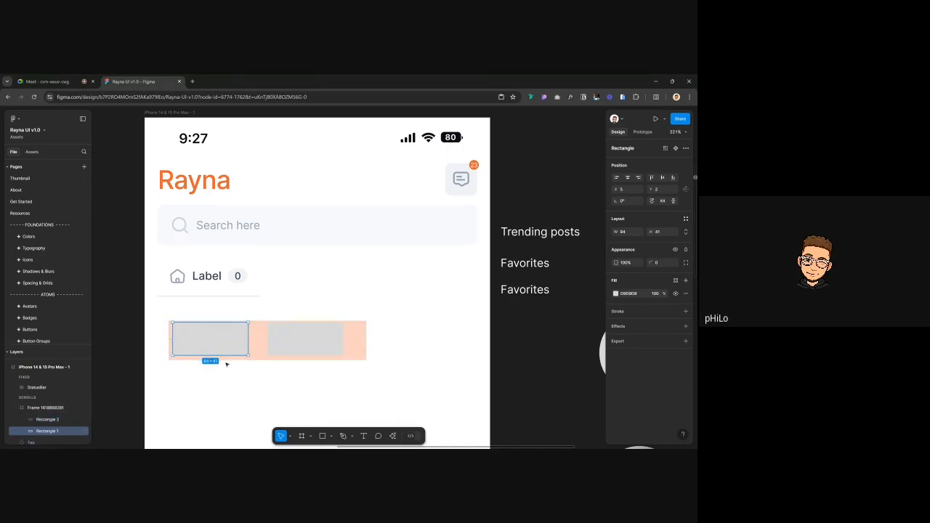
scroll(225, 365, "down", 3)
left_click(307, 268)
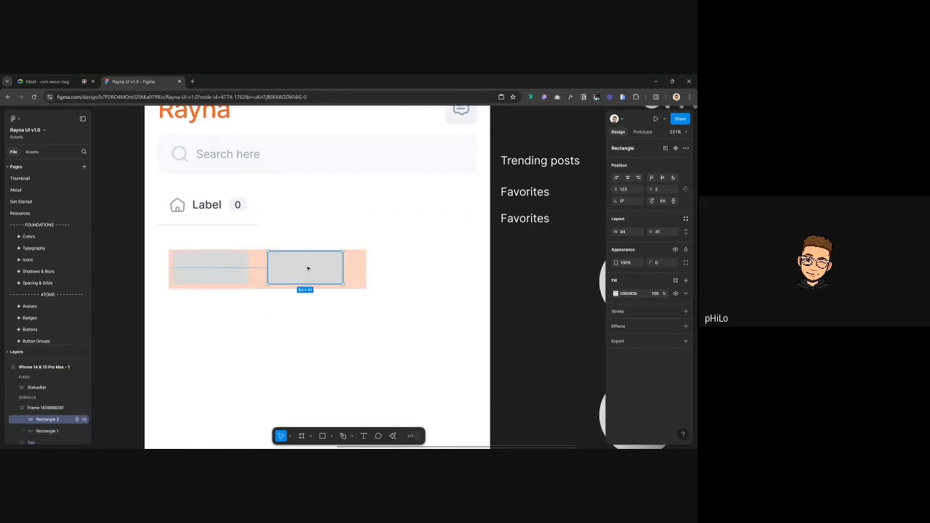
left_click(357, 280)
key("Delete")
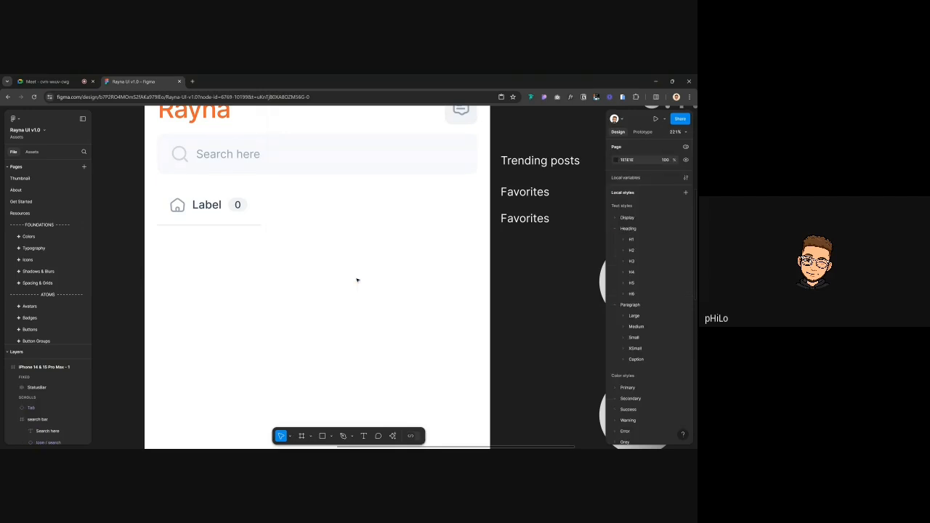
Hide the Label tab's house icon and inspect its number badge layers
left_click(218, 213)
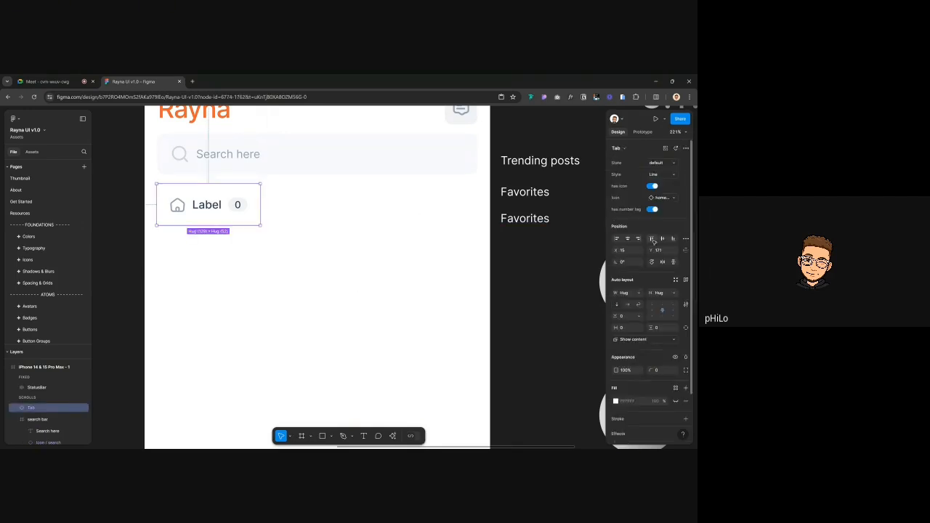
left_click(654, 187)
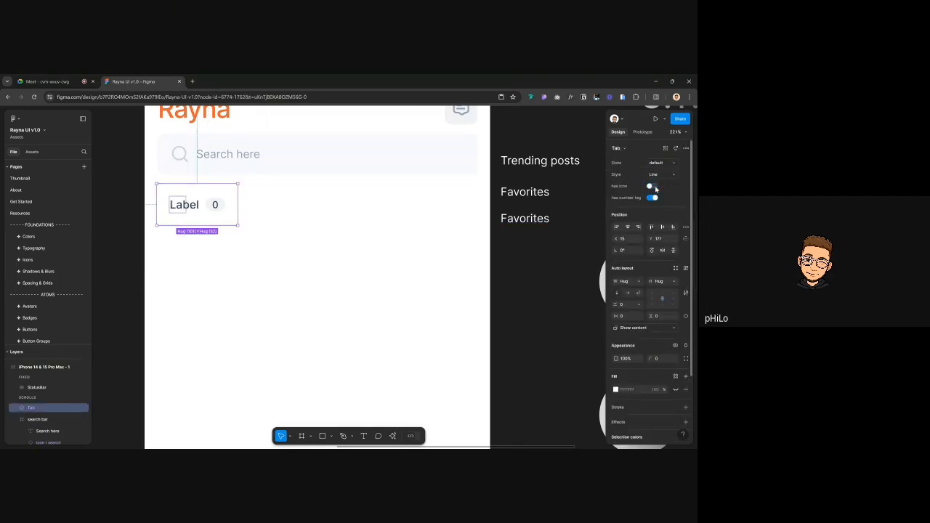
scroll(317, 207, "up", 3)
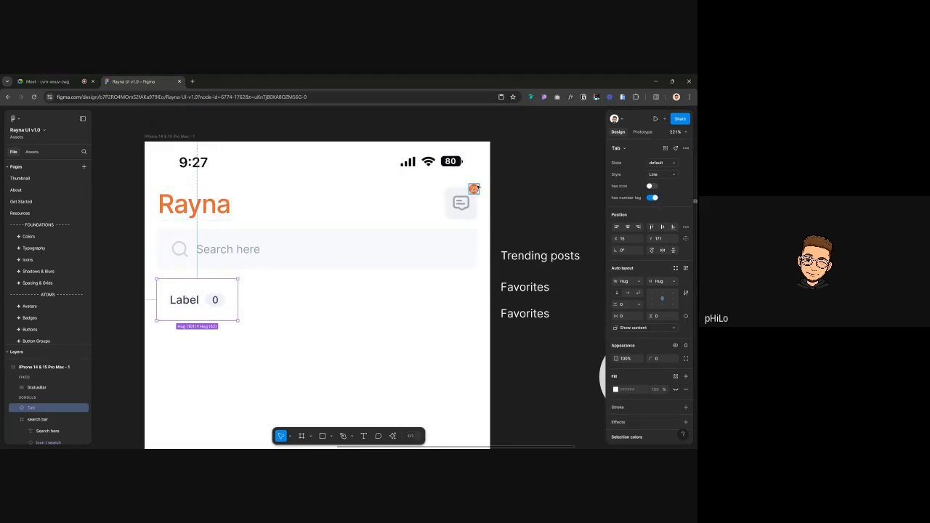
double_click(216, 299)
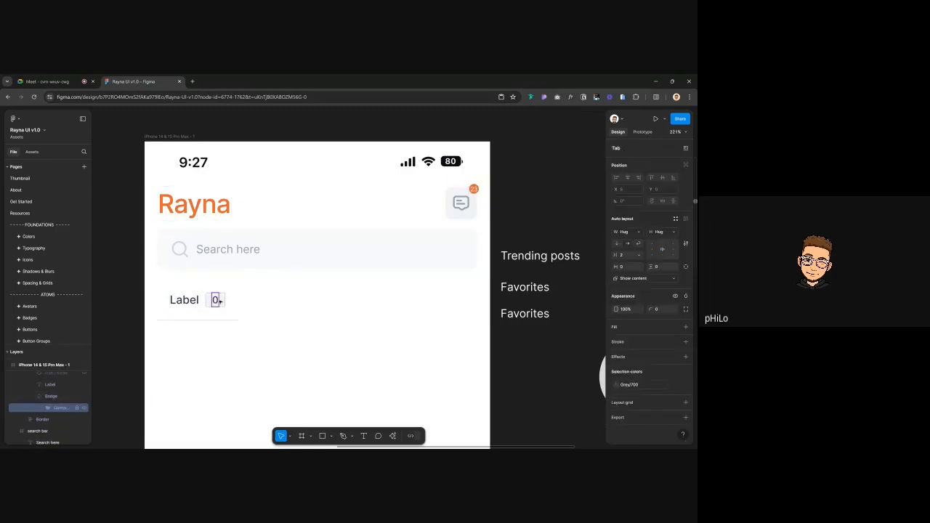
key("shift+Return")
key("shift+Return")
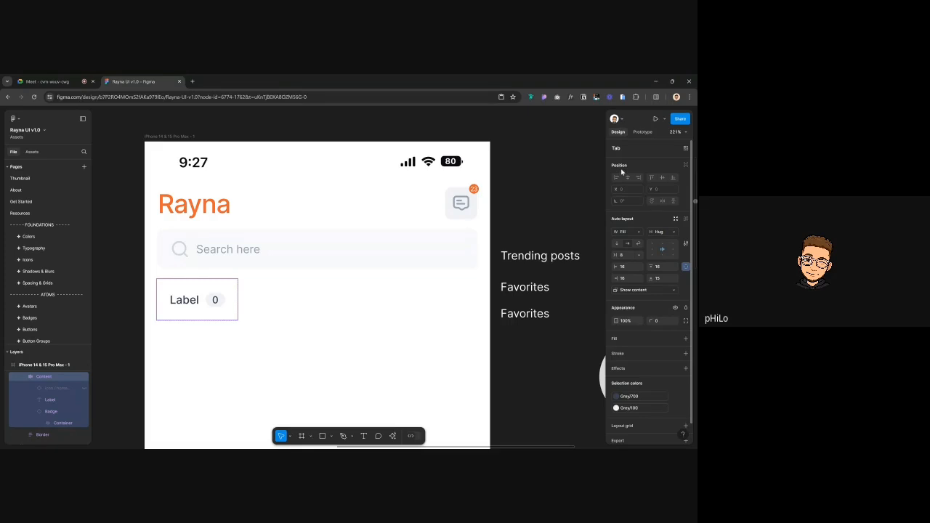
left_click(169, 323)
left_click(168, 321)
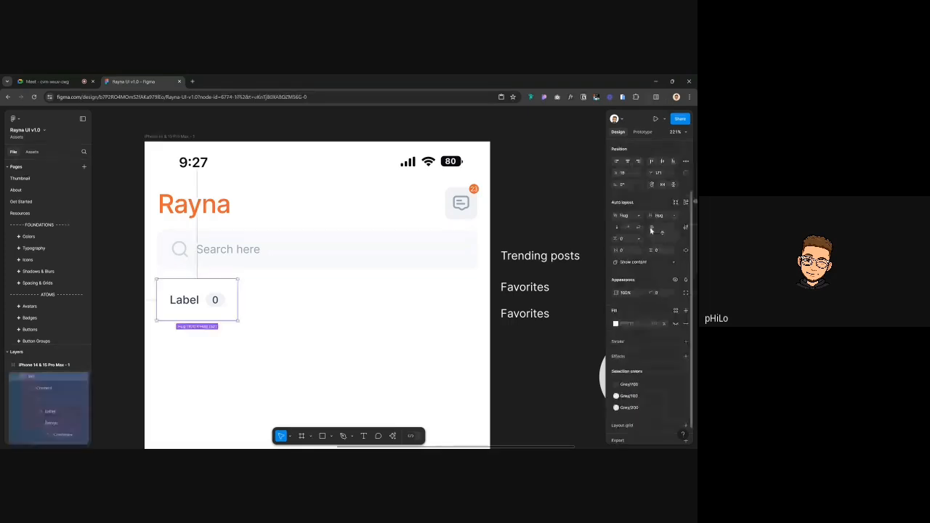
Switch the tab to its alternative style, show the home icon, and remove the number tag
left_click(672, 175)
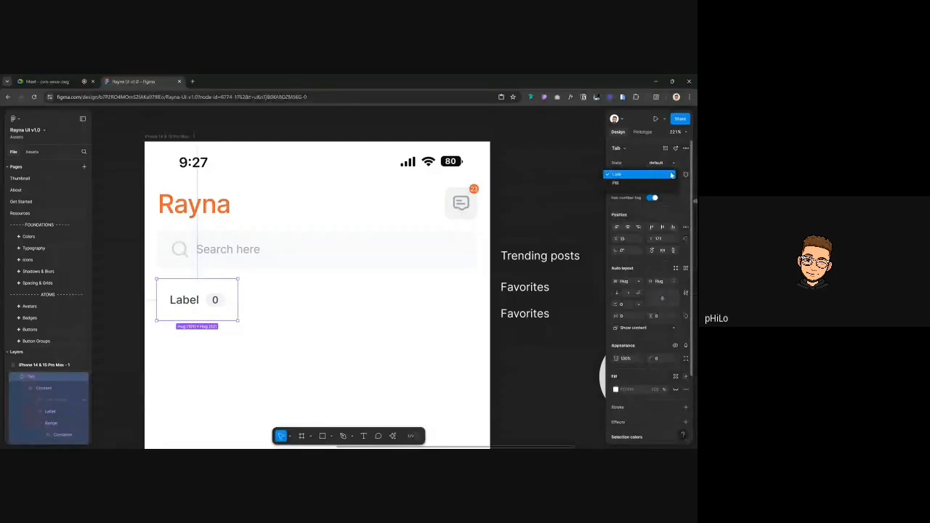
left_click(649, 185)
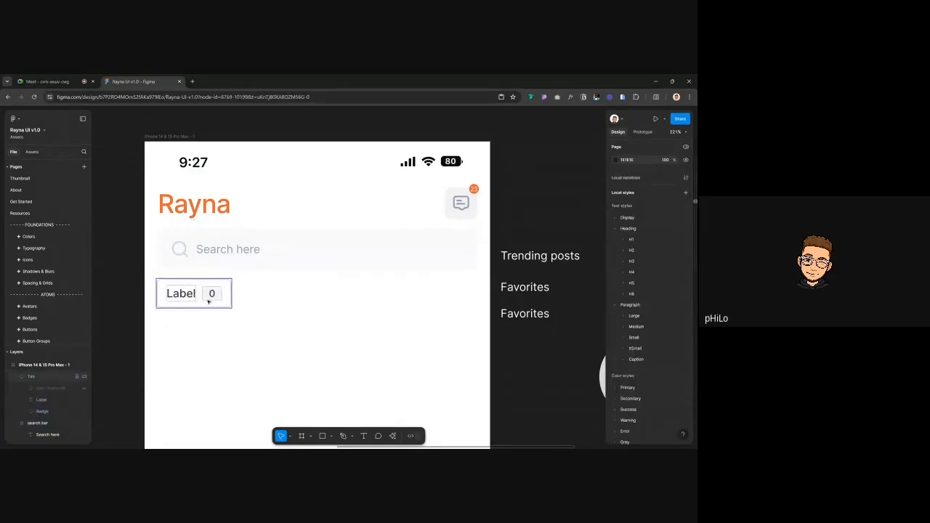
left_click_drag(208, 301, 211, 302)
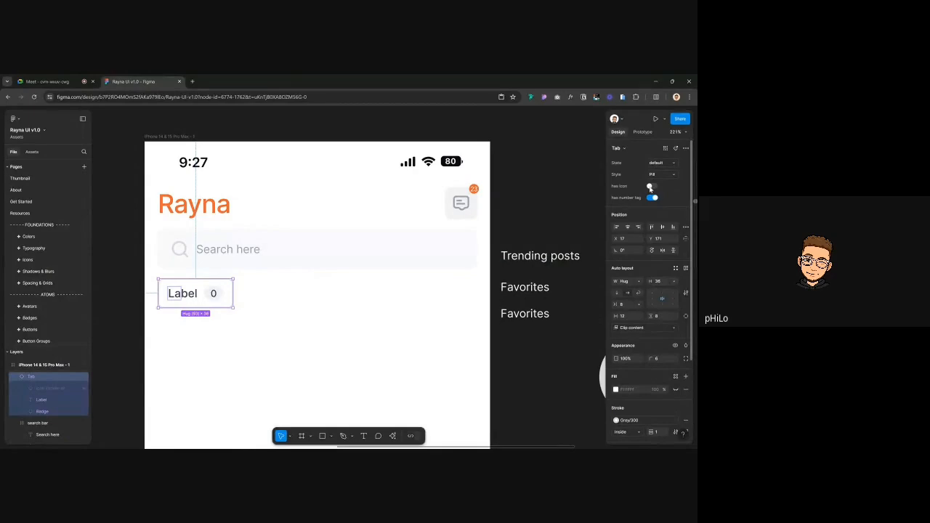
left_click(649, 186)
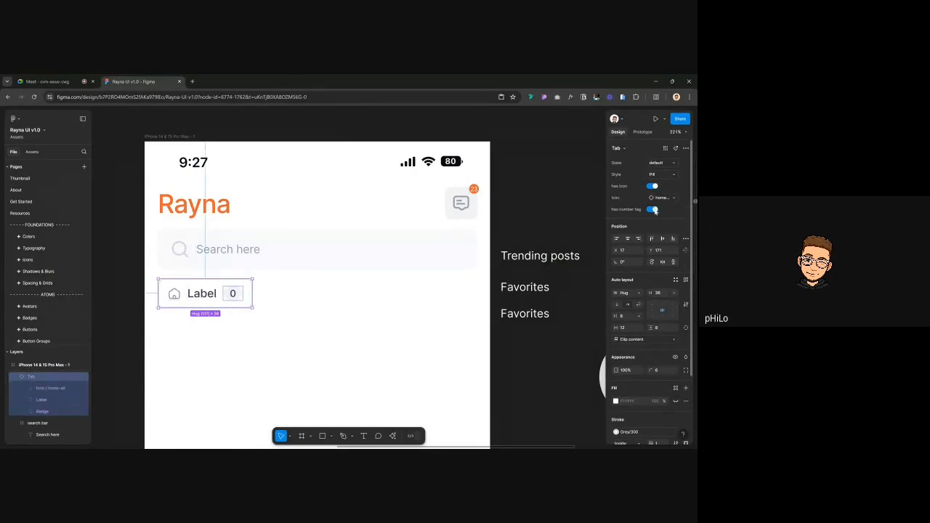
left_click(653, 210)
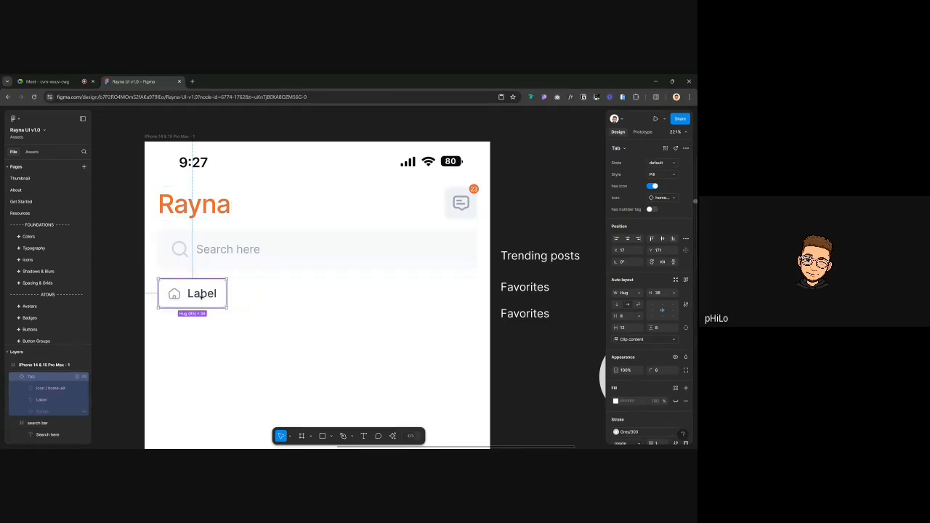
Change the tab's label text to 'Trending'
double_click(174, 293)
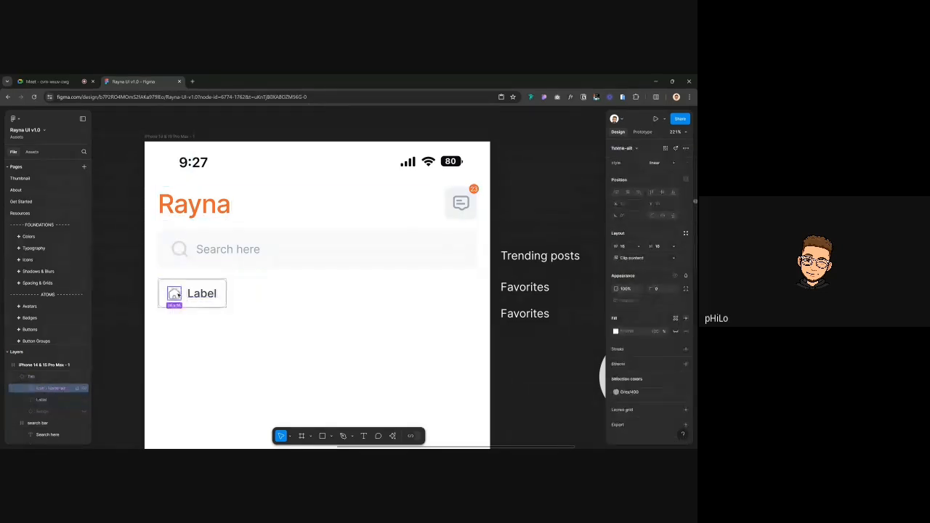
double_click(209, 290)
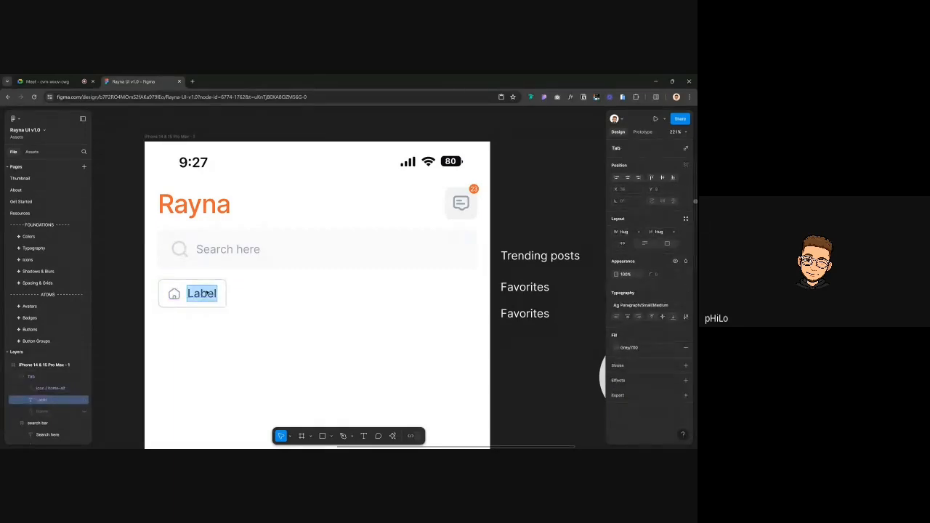
type("Trending")
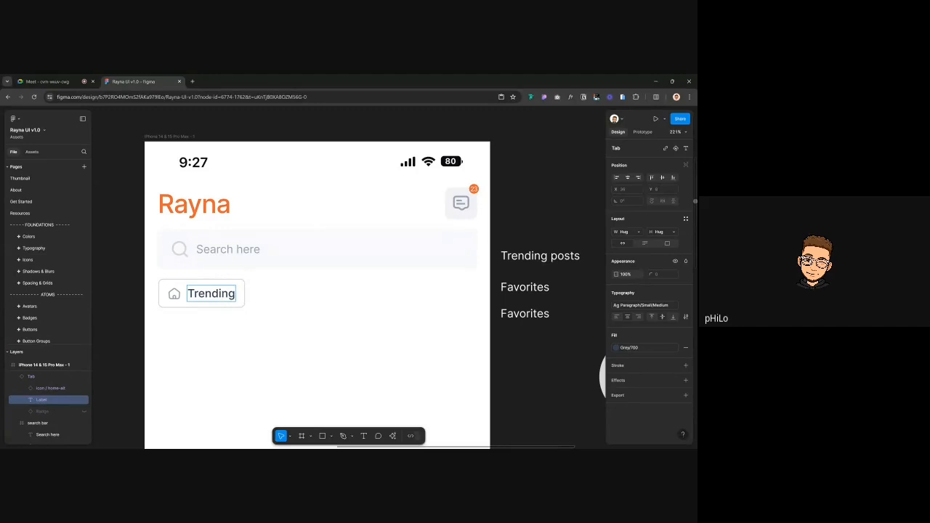
left_click(186, 282)
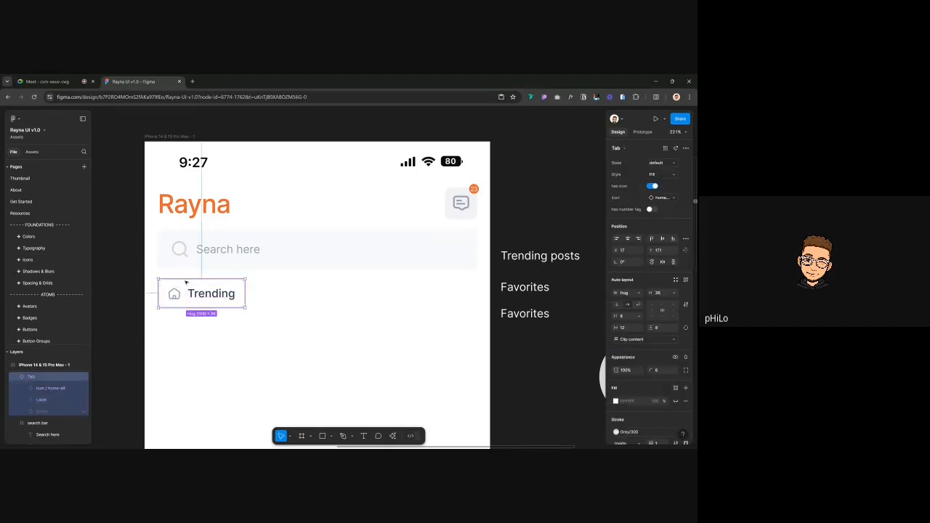
Duplicate the Trending tab beside itself and relabel the copy 'Favorites'
key("ctrl+d")
left_click_drag(204, 294, 291, 292)
double_click(299, 294)
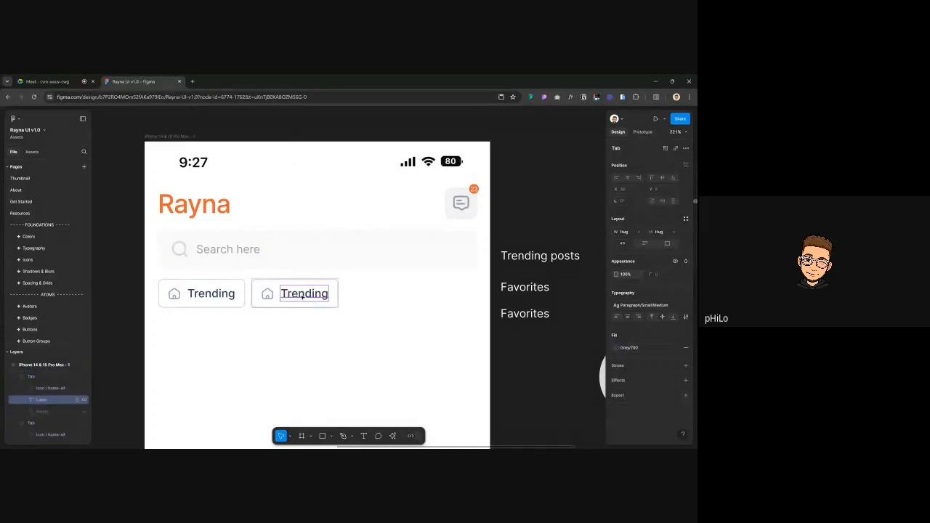
double_click(302, 295)
type("Favo")
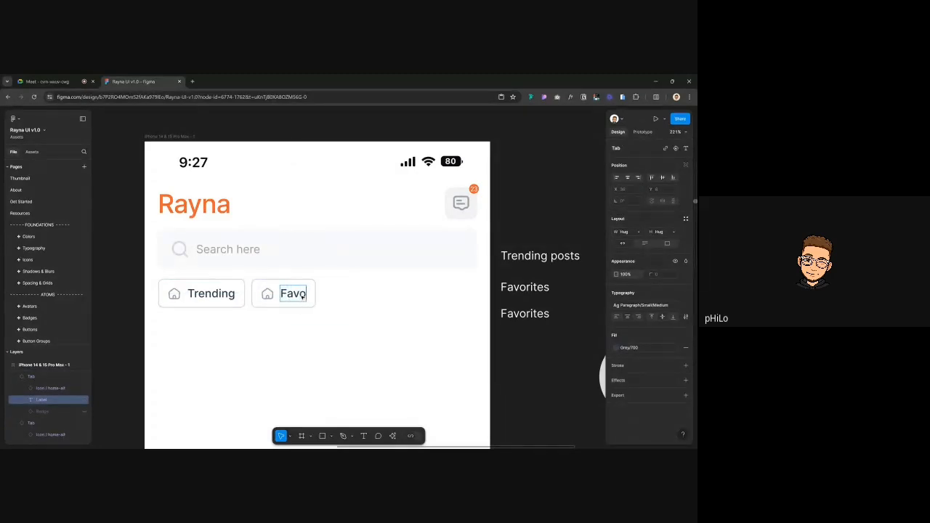
type("urites")
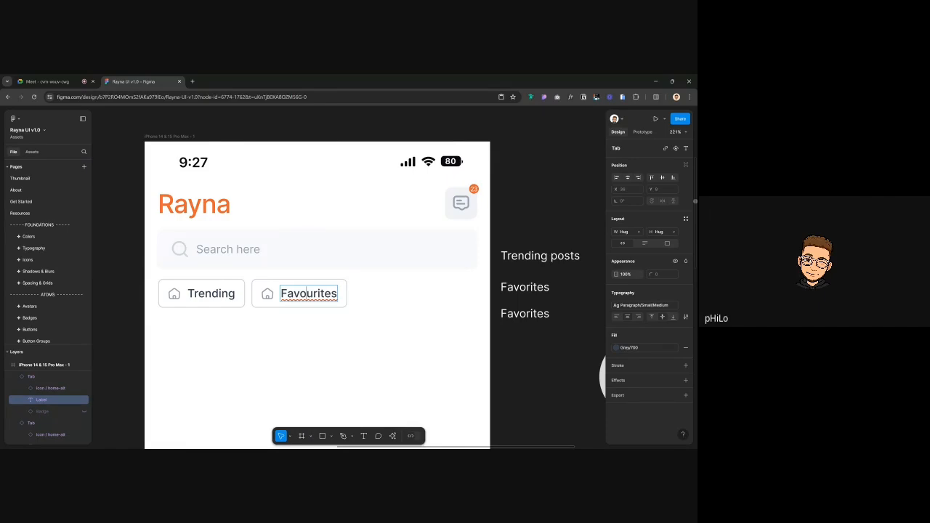
key("BackSpace")
key("Escape")
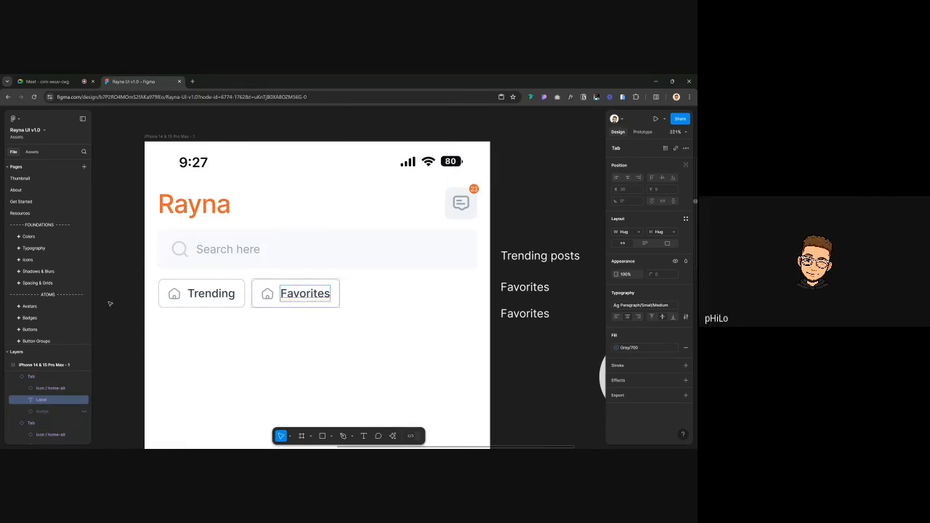
Turn off the house icons on both the Trending and Favorites chips
left_click(185, 302)
left_click(298, 298, "shift")
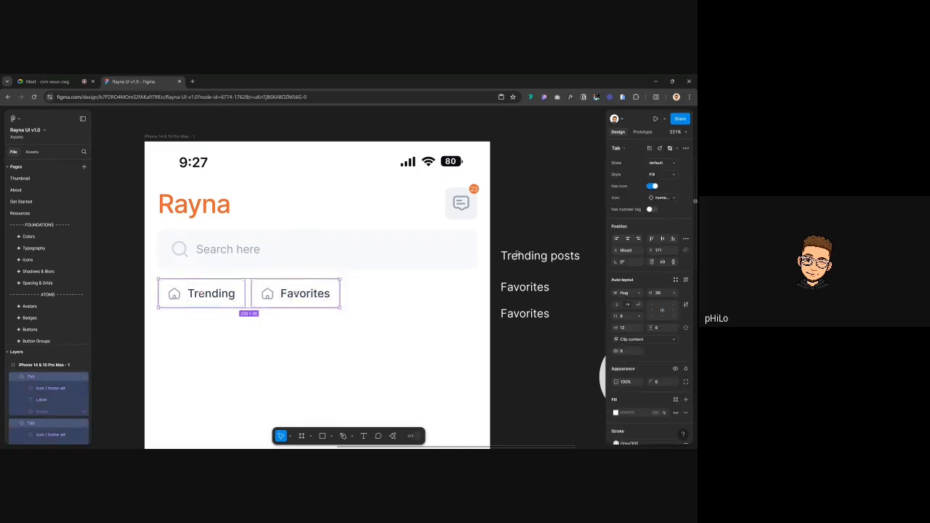
left_click(653, 186)
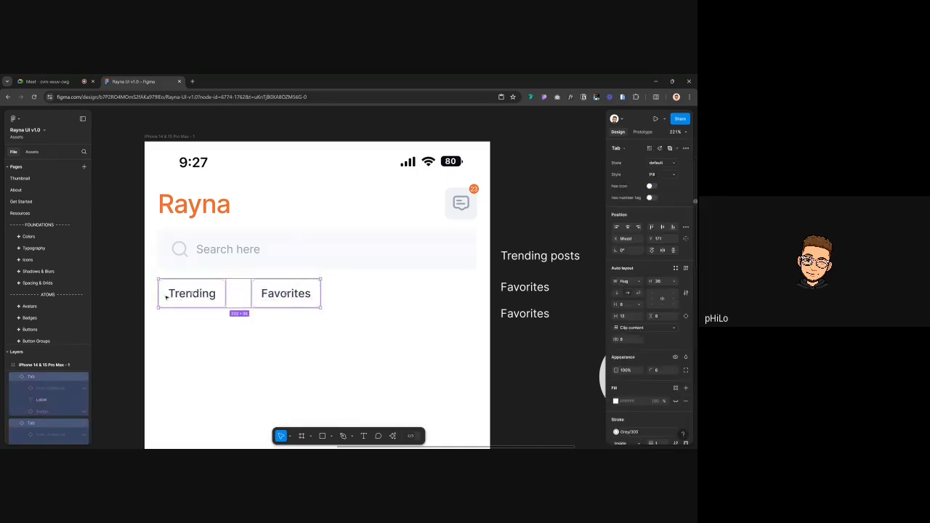
key("Escape")
Set an 8 px gap between the Trending and Favorites chips
left_click(212, 302)
left_click(266, 305, "shift")
left_click(625, 341)
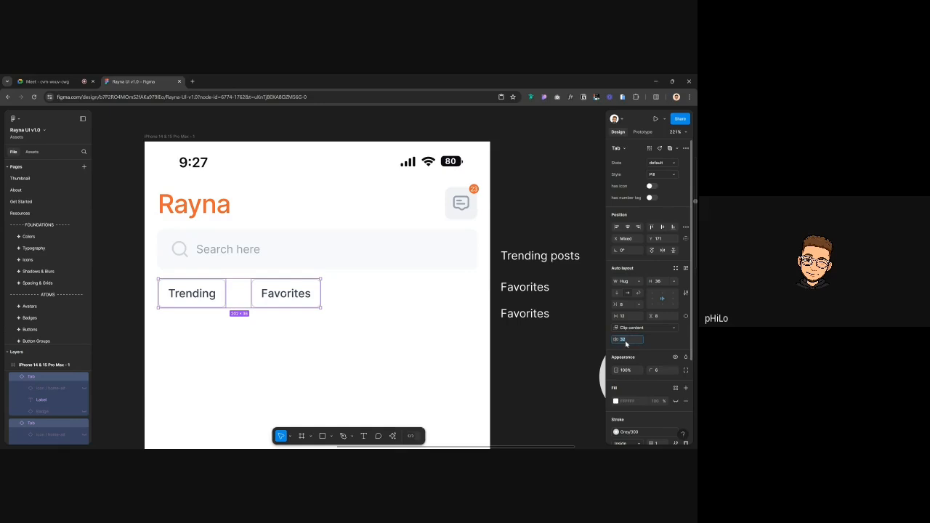
type("8")
key("Return")
left_click(541, 197)
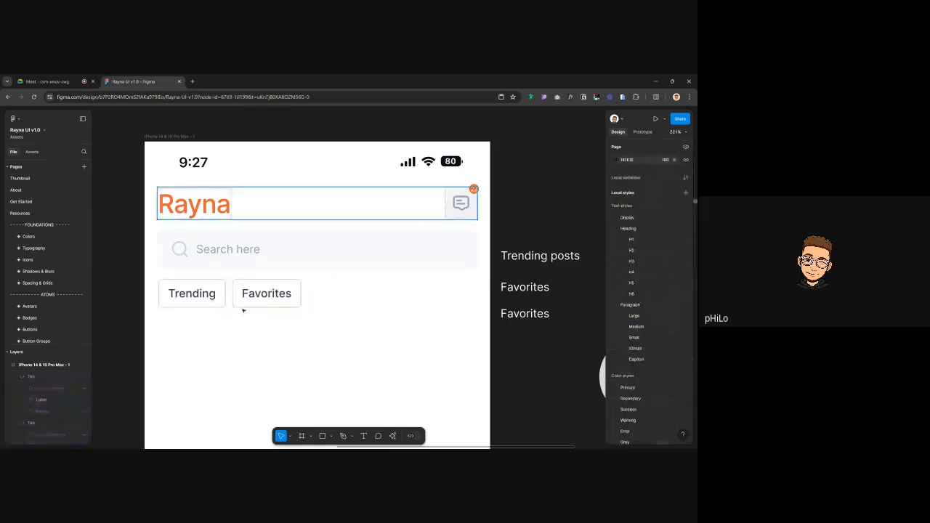
left_click(186, 299)
left_click(251, 292, "shift")
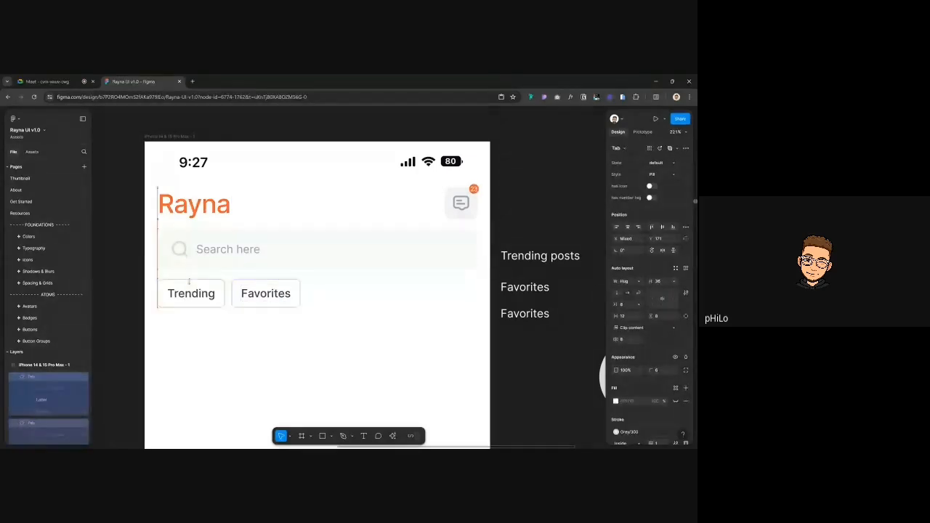
left_click(132, 282)
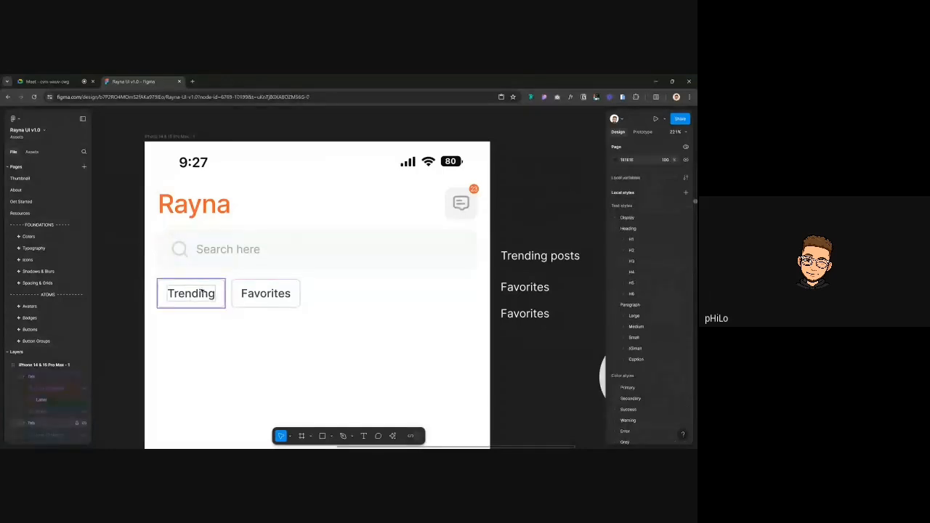
scroll(146, 231, "down", 5)
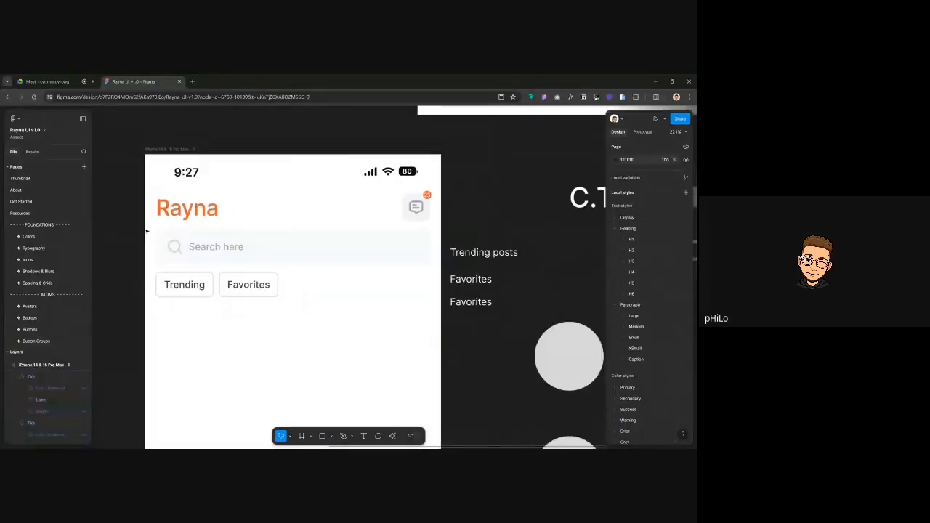
scroll(146, 231, "up", 4)
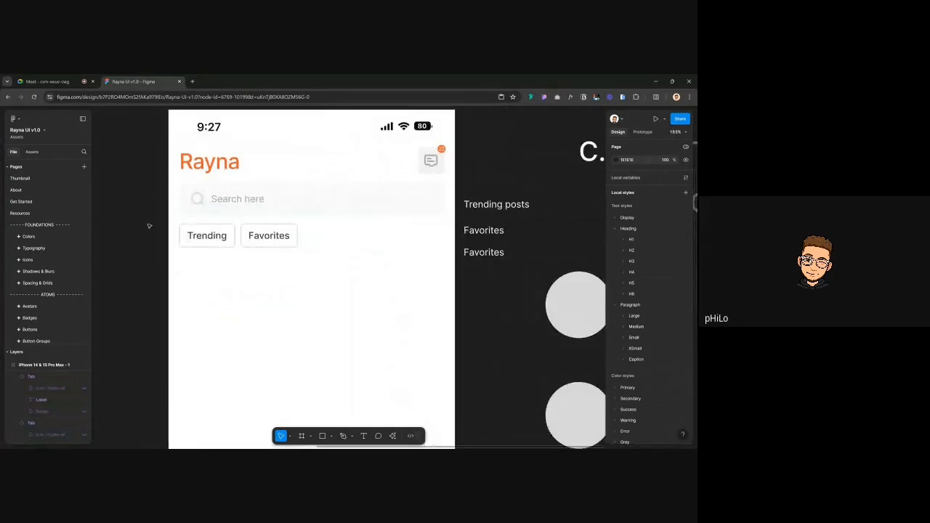
scroll(148, 226, "up", 2)
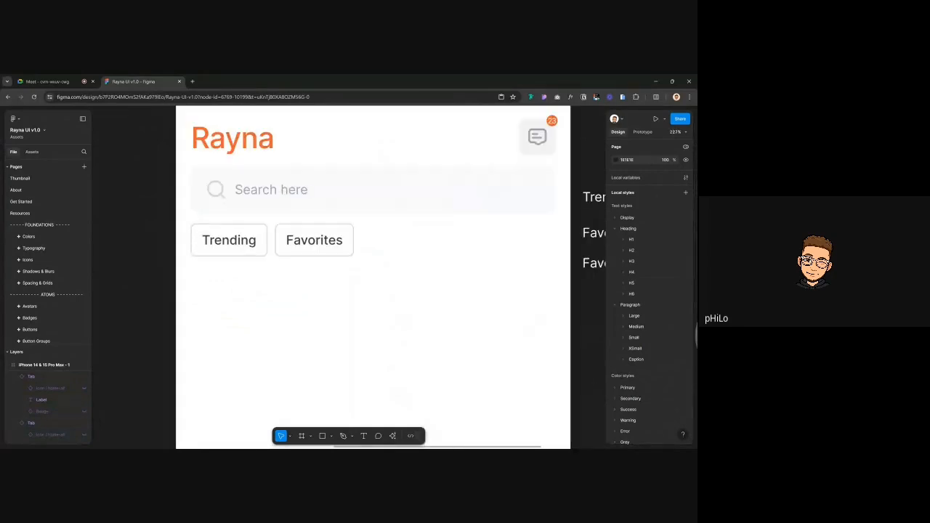
left_click(235, 245)
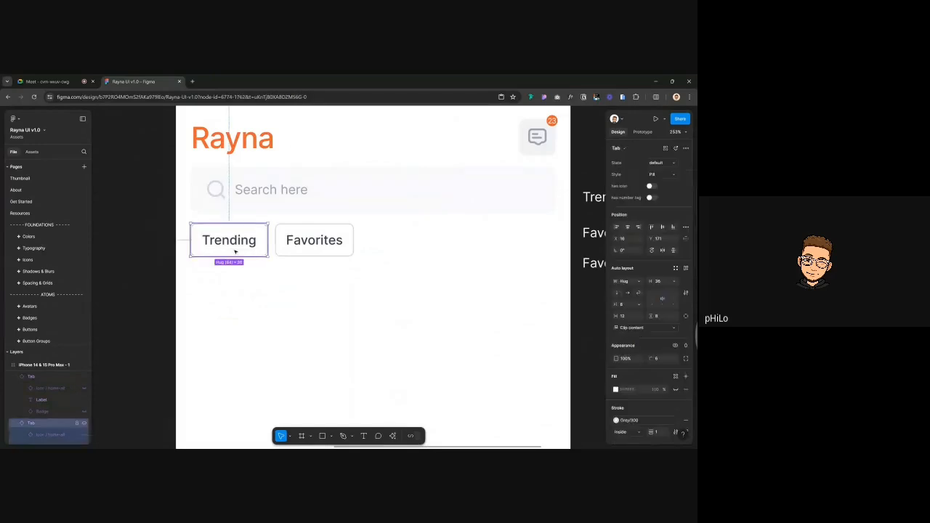
left_click(147, 264)
left_click(200, 247)
left_click(157, 250)
left_click(222, 253)
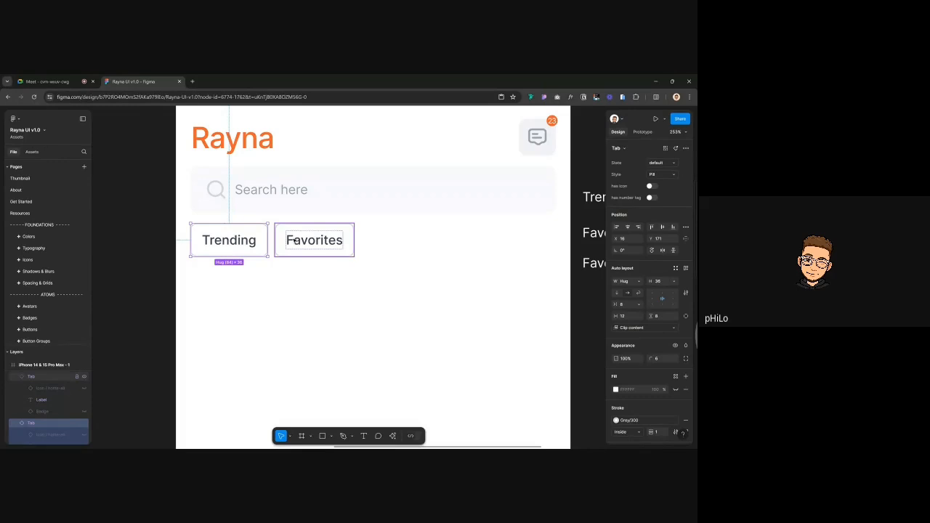
left_click(170, 251)
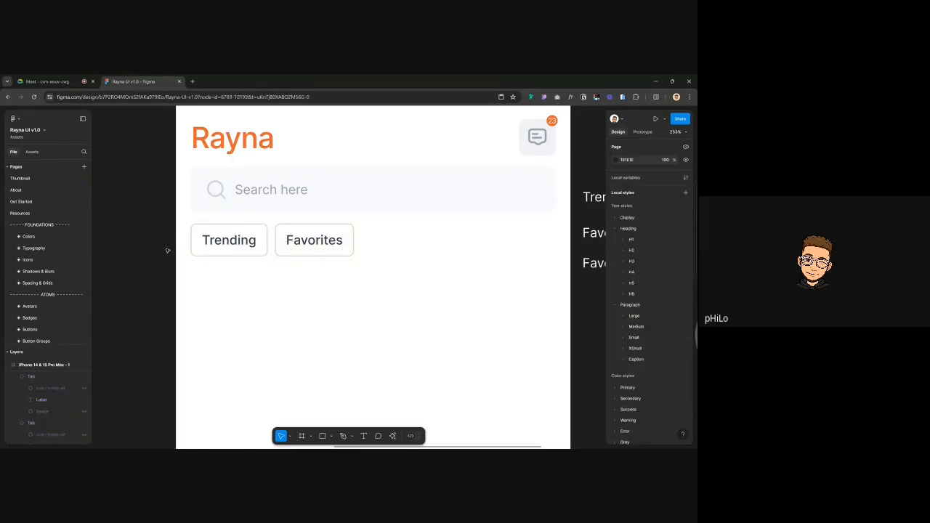
scroll(255, 251, "down", 4)
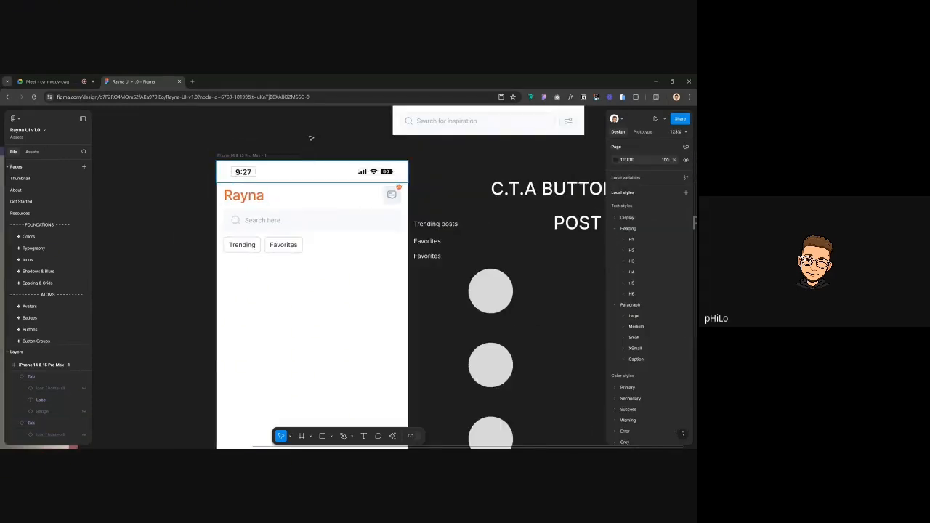
left_click(252, 247)
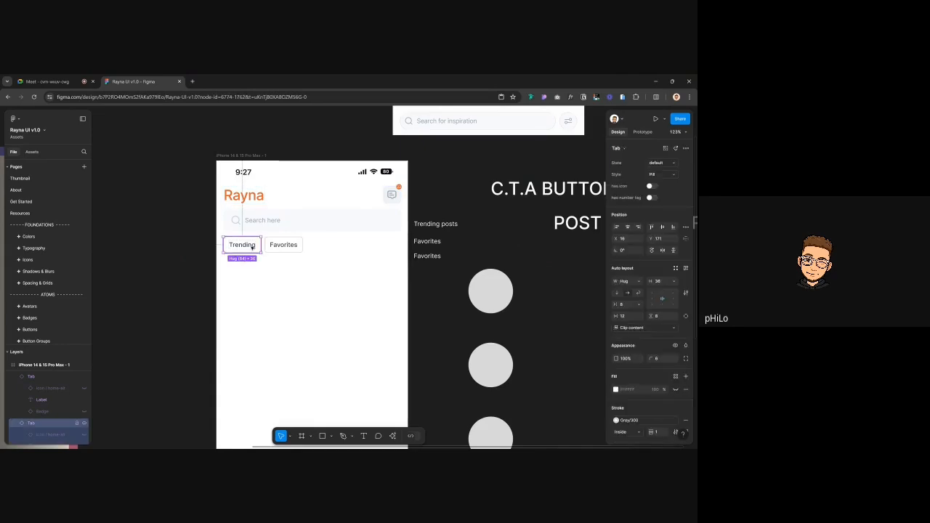
scroll(252, 247, "up", 3)
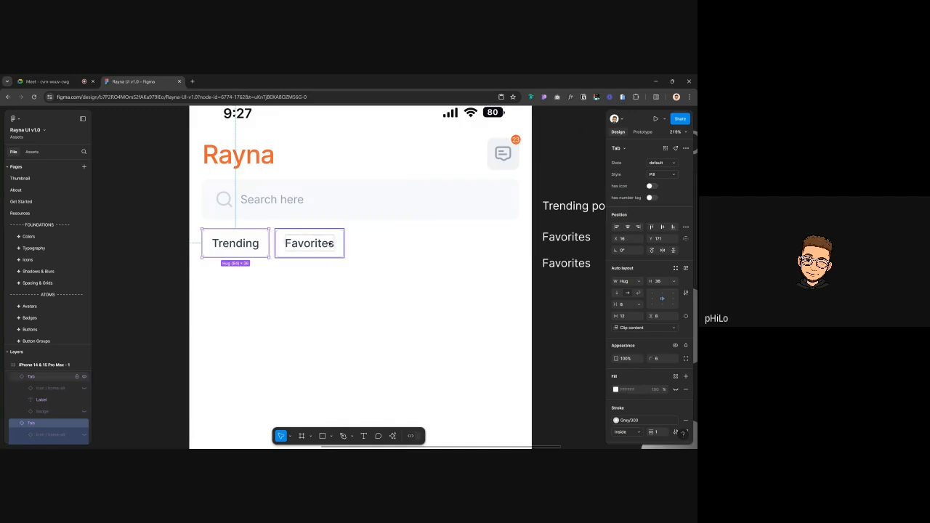
Duplicate the Favorites tab and rename the middle tab to 'Recents'
mouse_move(309, 243)
left_mouse_down()
mouse_move(257, 304)
mouse_move(233, 289)
mouse_move(328, 257)
mouse_move(322, 244)
mouse_move(413, 247)
mouse_move(394, 247)
left_mouse_up()
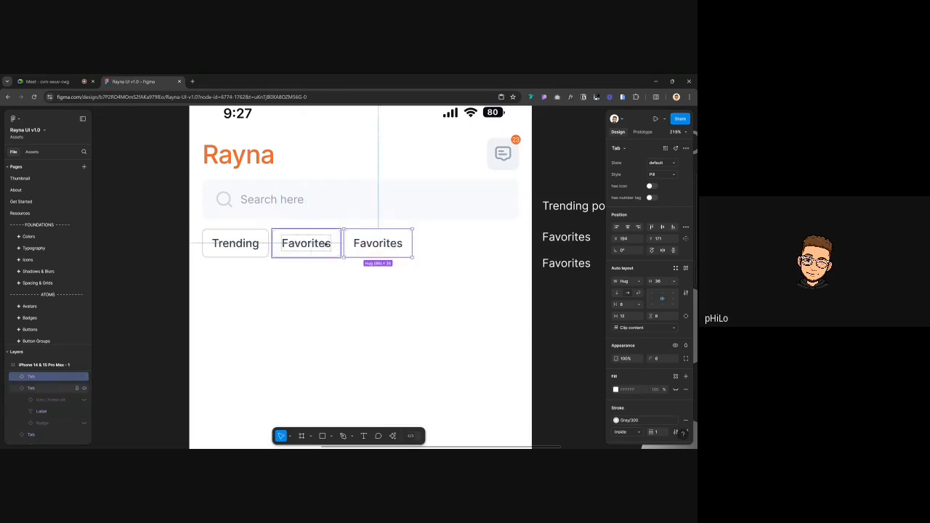
double_click(326, 245)
double_click(326, 245)
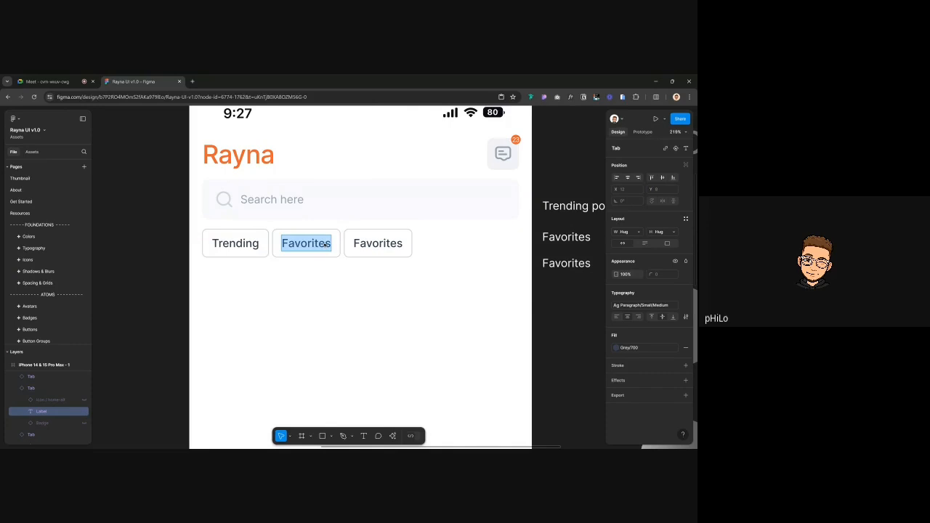
type("Recent")
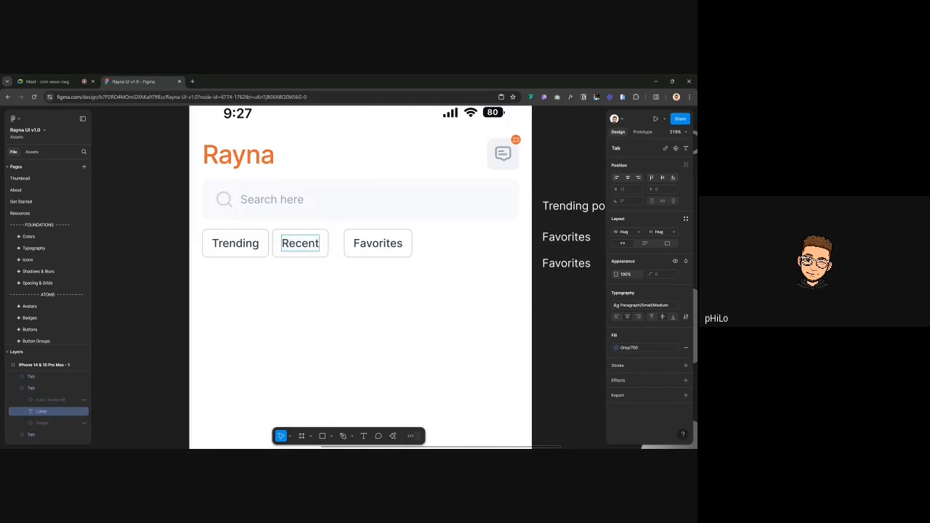
type("s")
key("Escape")
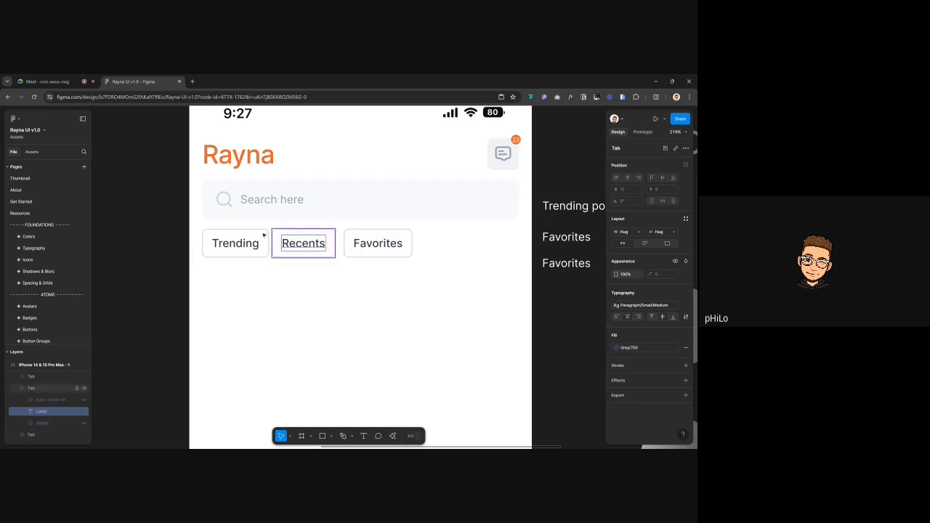
key("Escape")
Set the spacing between the Trending, Recents and Favorites tabs to 4
left_click(371, 237, "shift")
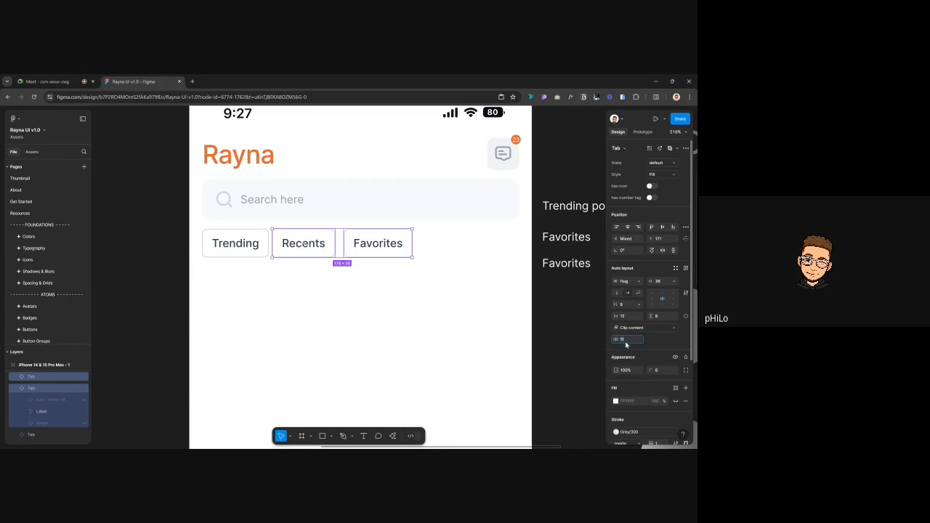
type("4")
key("Return")
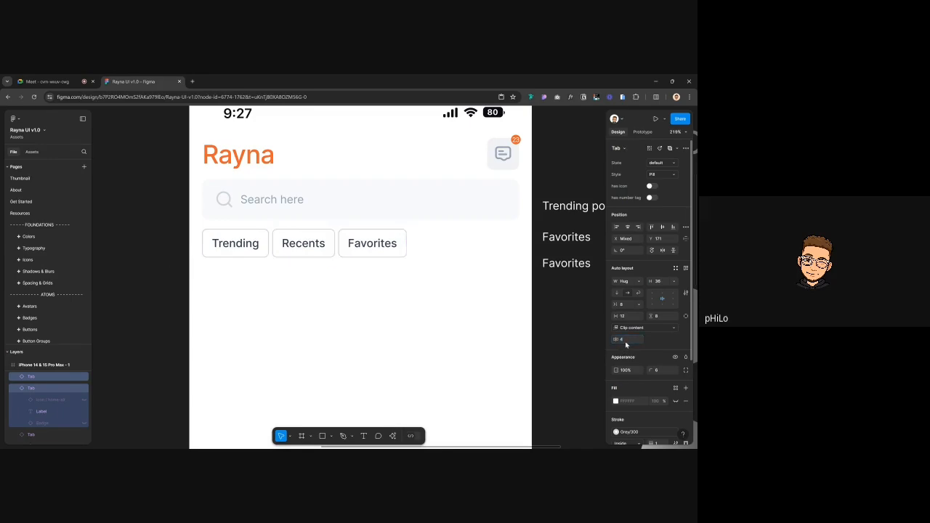
left_click(171, 270)
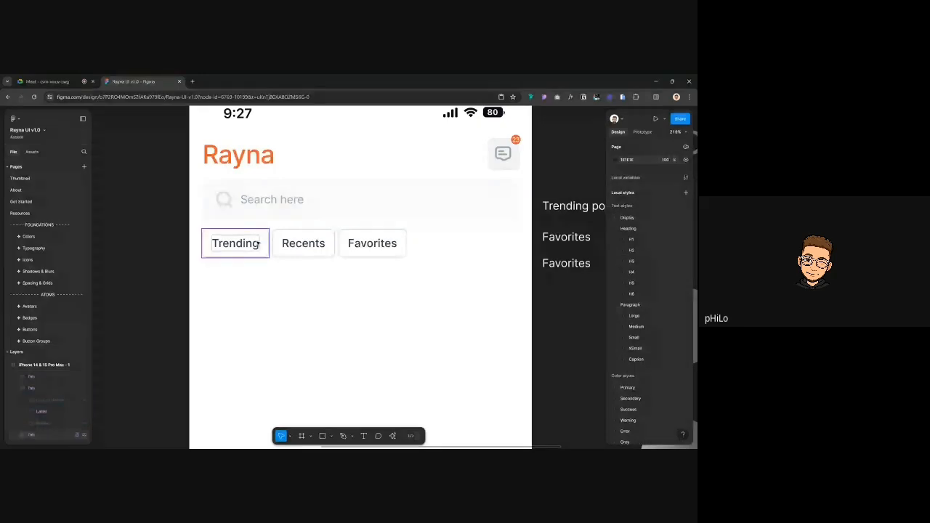
left_click(302, 246)
left_click(385, 251)
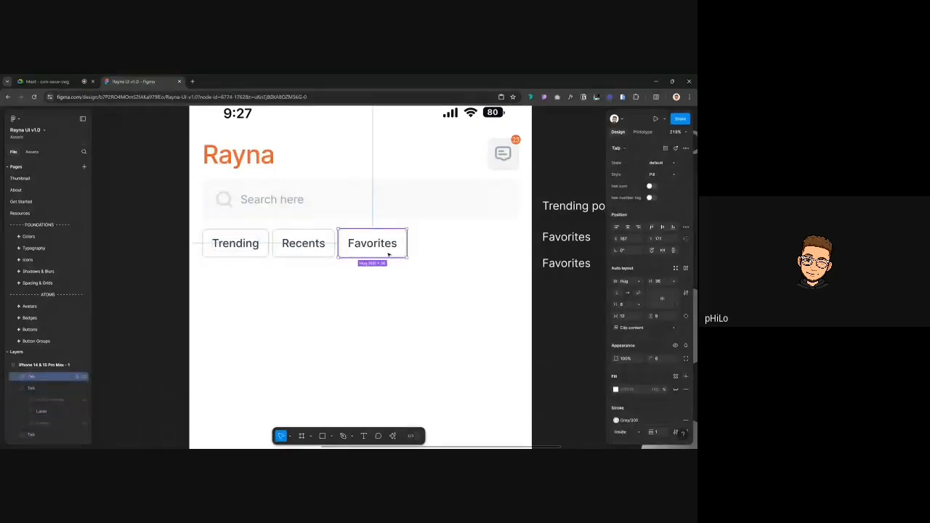
left_click(44, 434)
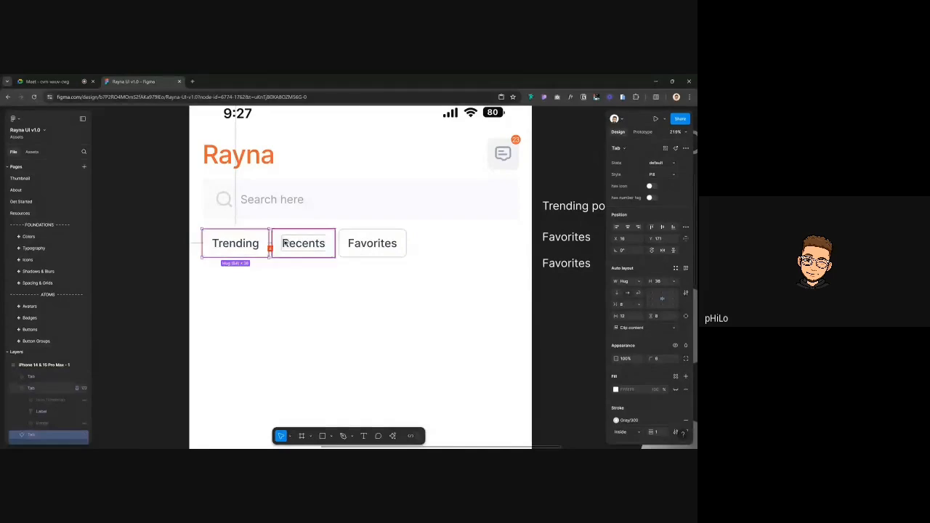
left_click(126, 263)
left_click(210, 247)
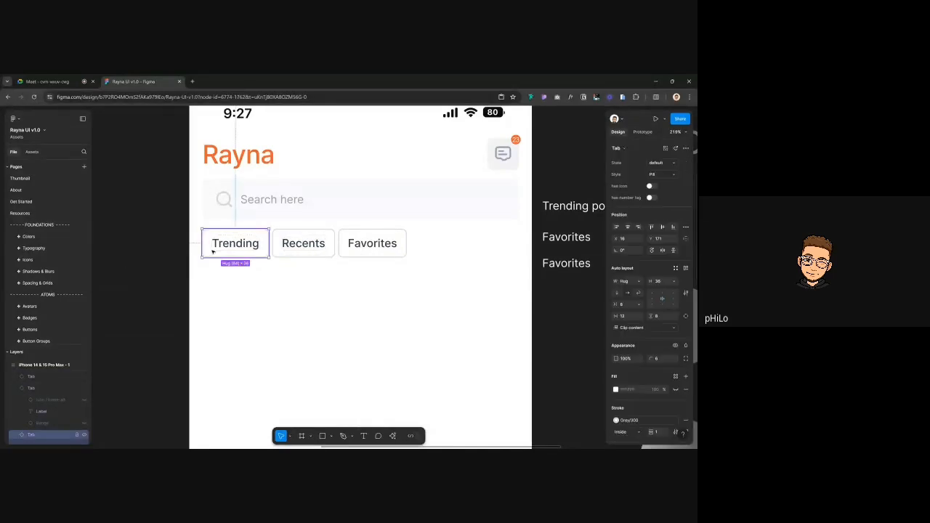
Search the Assets for 'dropdown', insert a Menu instance, and place it below the Trending tab
left_click(34, 152)
type("dropdown")
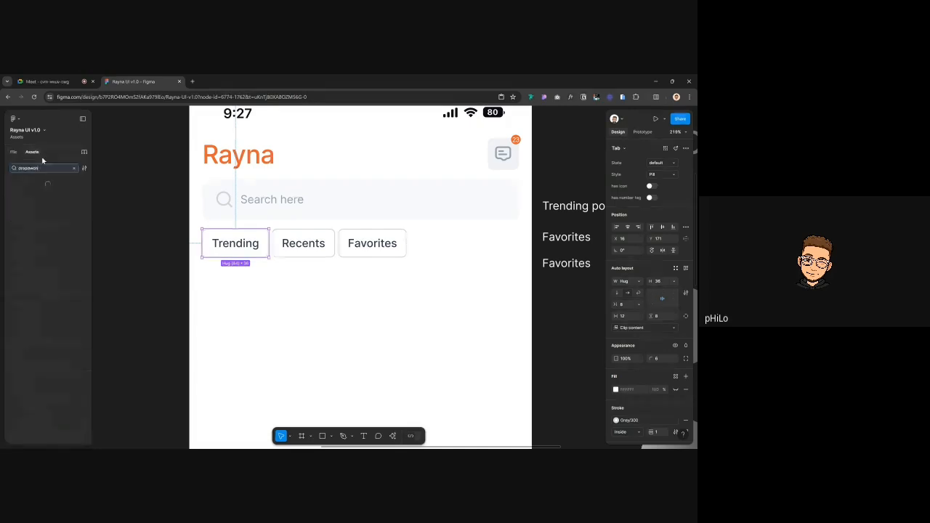
key("BackSpace")
key("BackSpace")
key("BackSpace")
type("own")
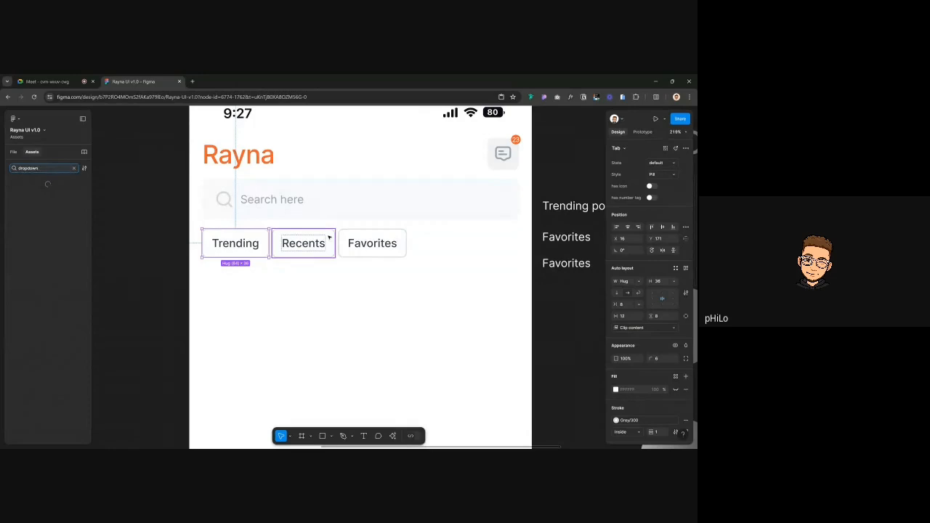
left_click(157, 215)
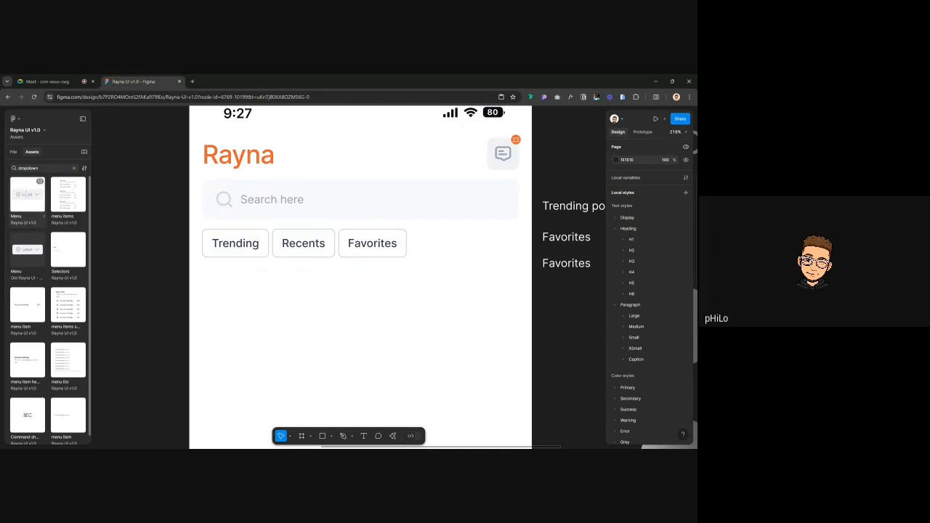
left_click(26, 194)
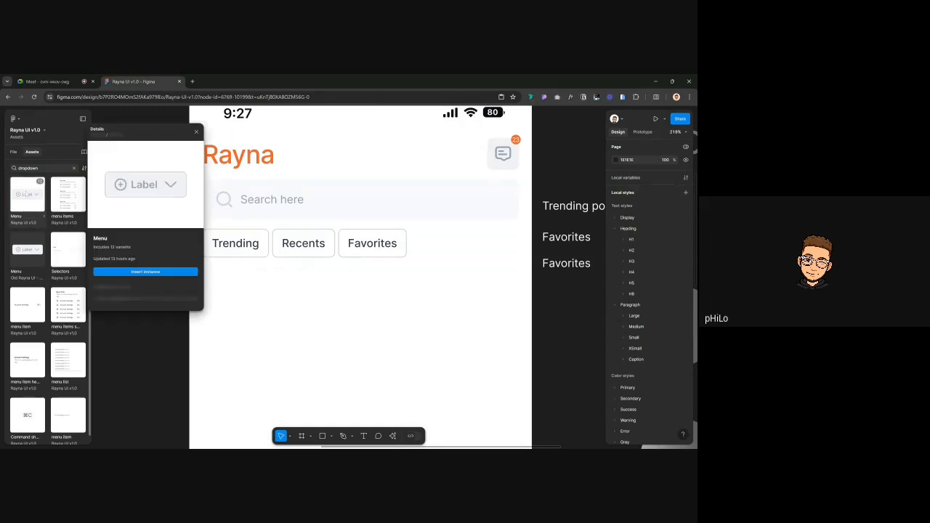
key("Escape")
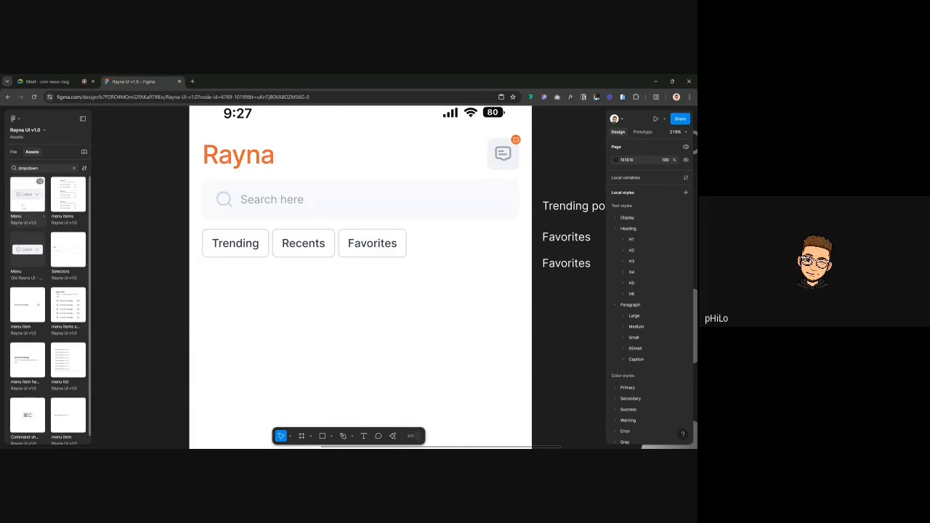
left_click(26, 194)
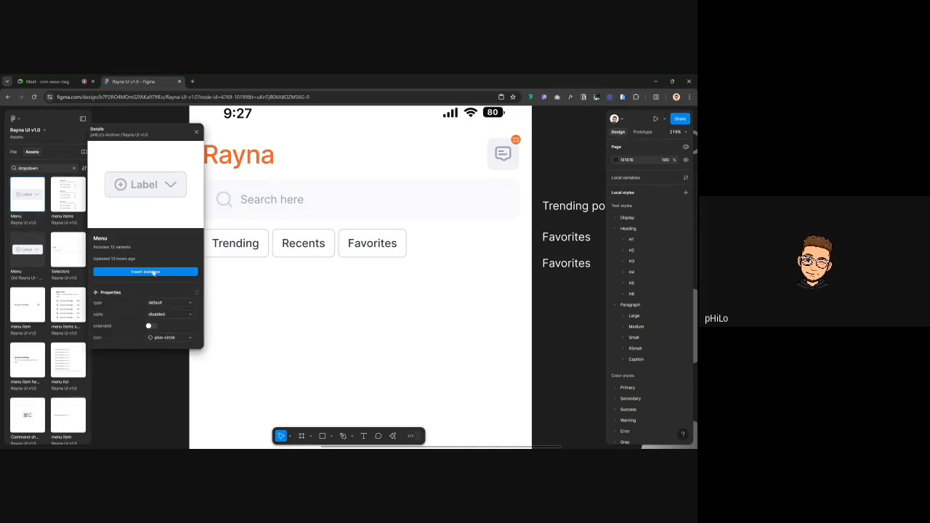
left_click(146, 271)
left_click_drag(351, 276, 232, 276)
Select the Trending, Recents and Favorites tabs in turn, then clear the selection
left_click(224, 252)
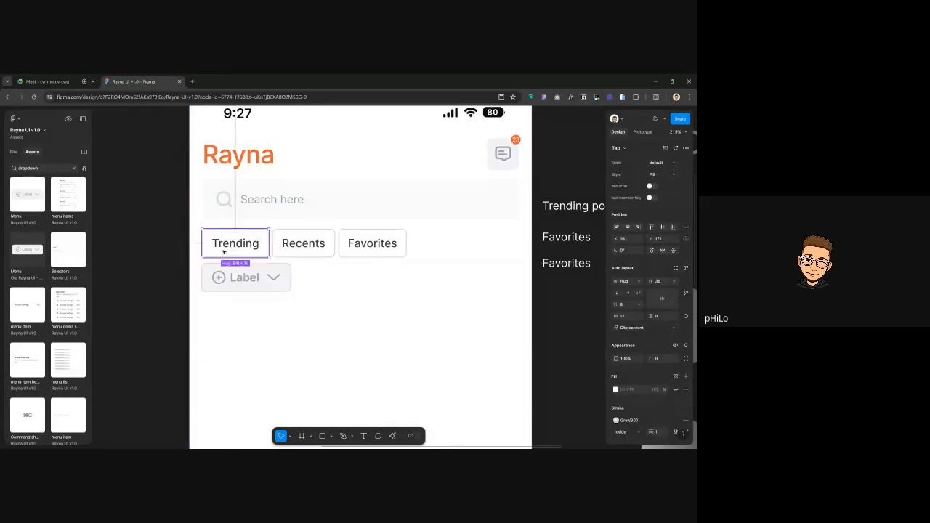
left_click(302, 249)
left_click(359, 250)
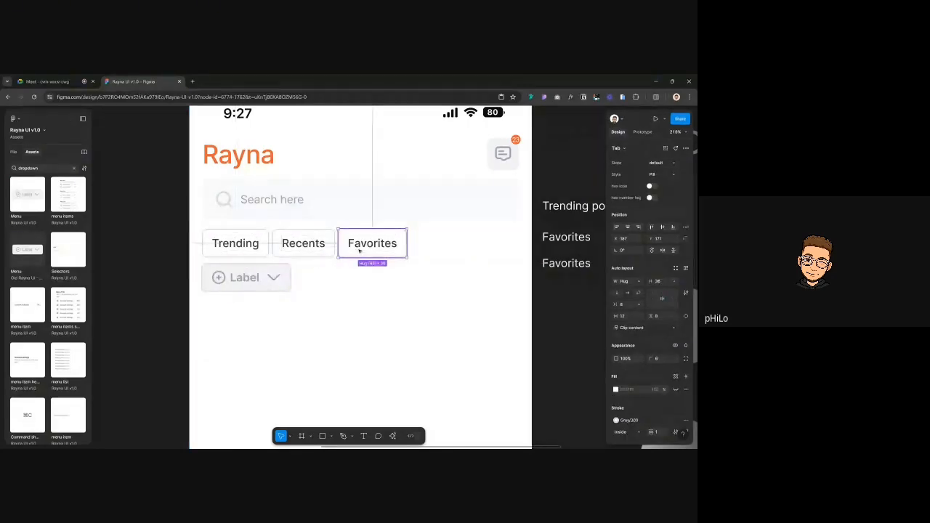
left_click(12, 152)
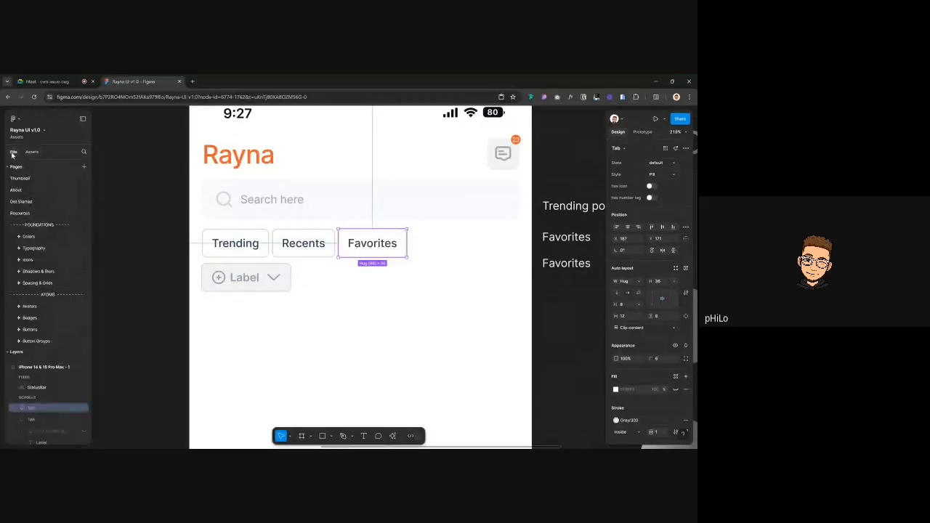
left_click(263, 244)
left_click(181, 243)
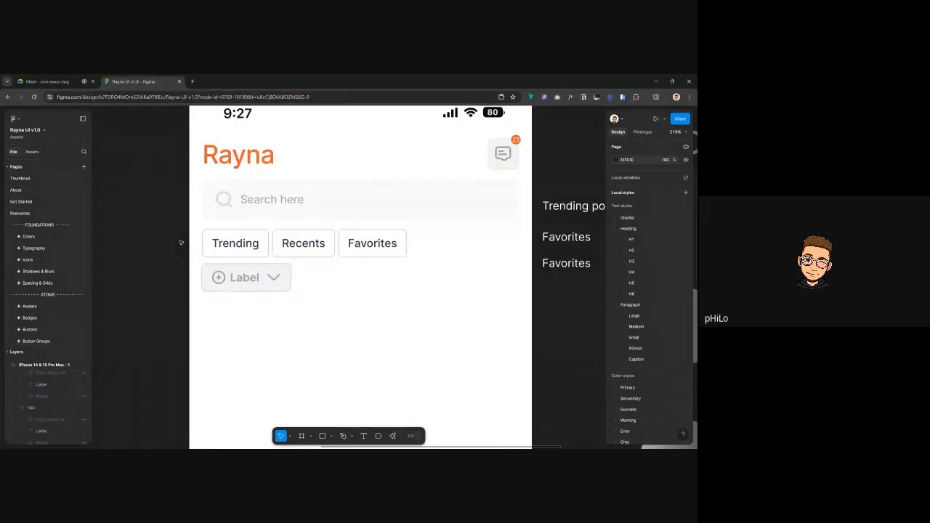
scroll(181, 242, "down", 4)
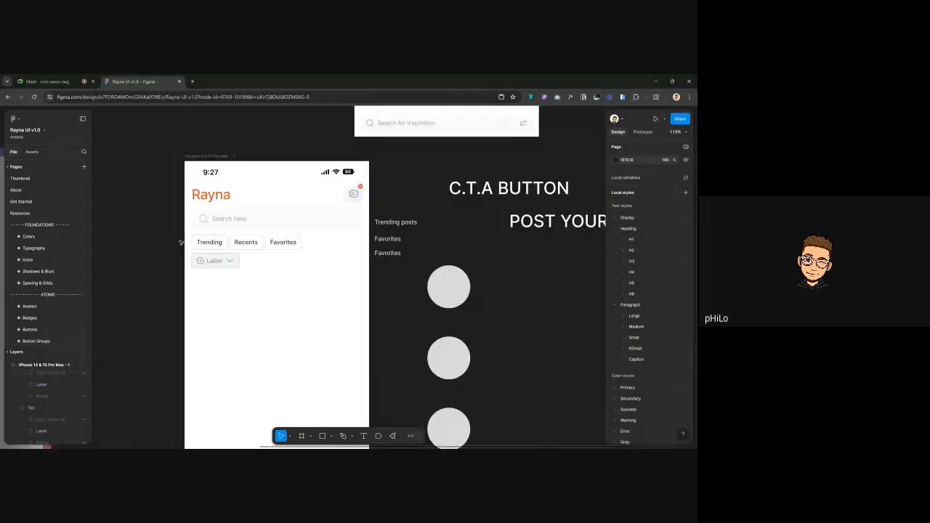
scroll(181, 242, "up", 4)
key("t")
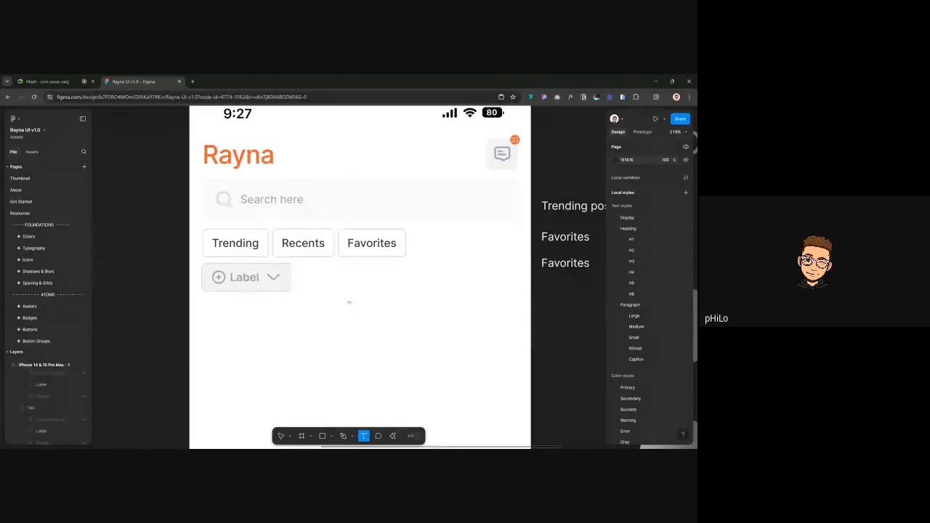
left_click(349, 303)
type("affordance")
key("Escape")
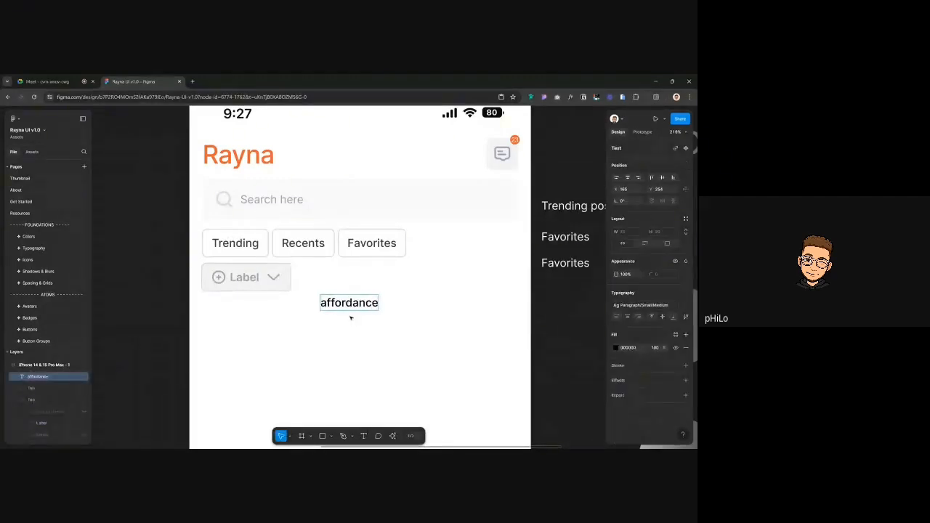
left_click(350, 317)
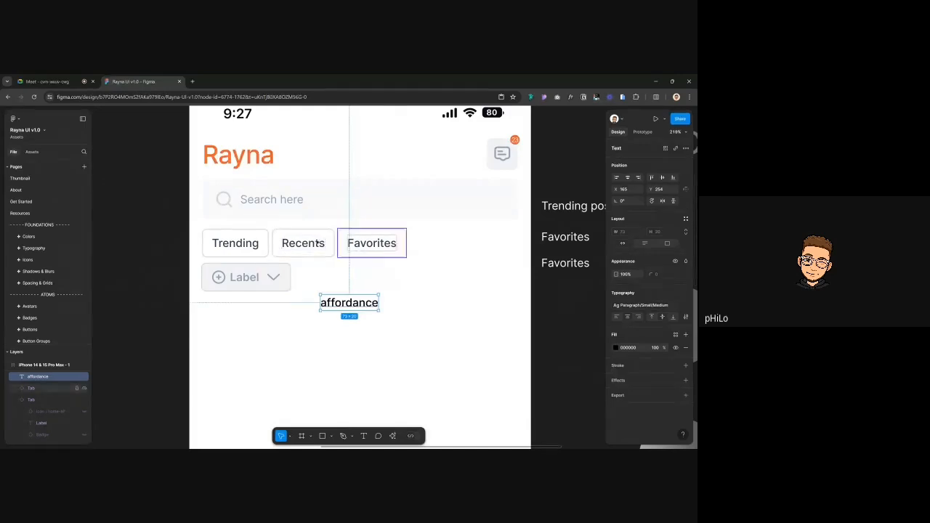
left_click(258, 275)
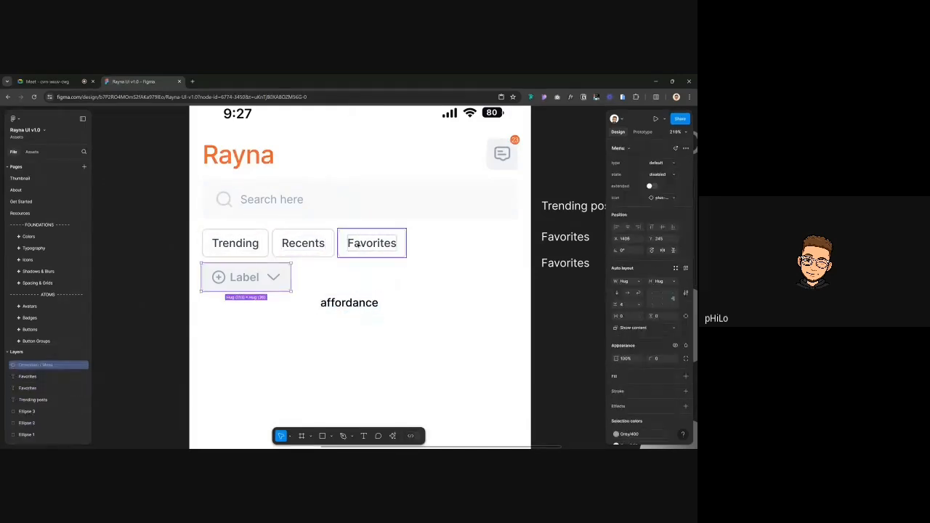
left_click(292, 244)
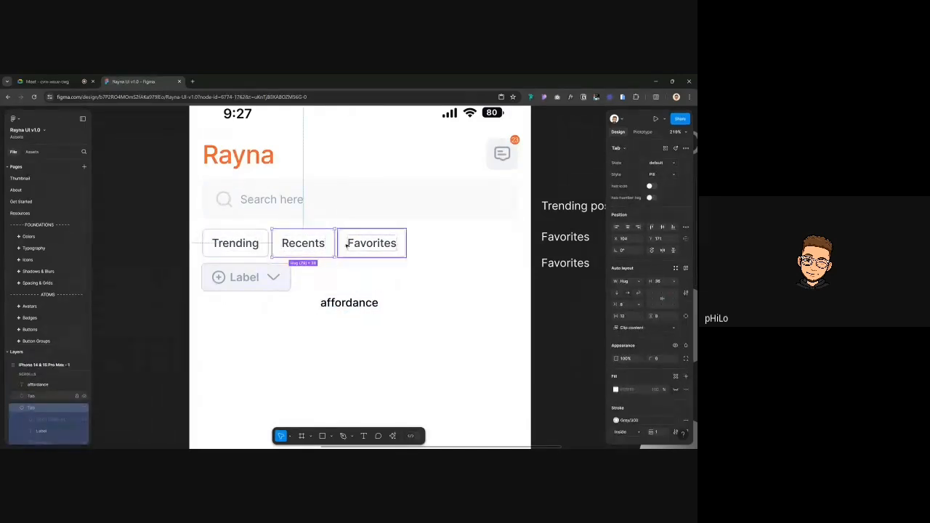
left_click(347, 248)
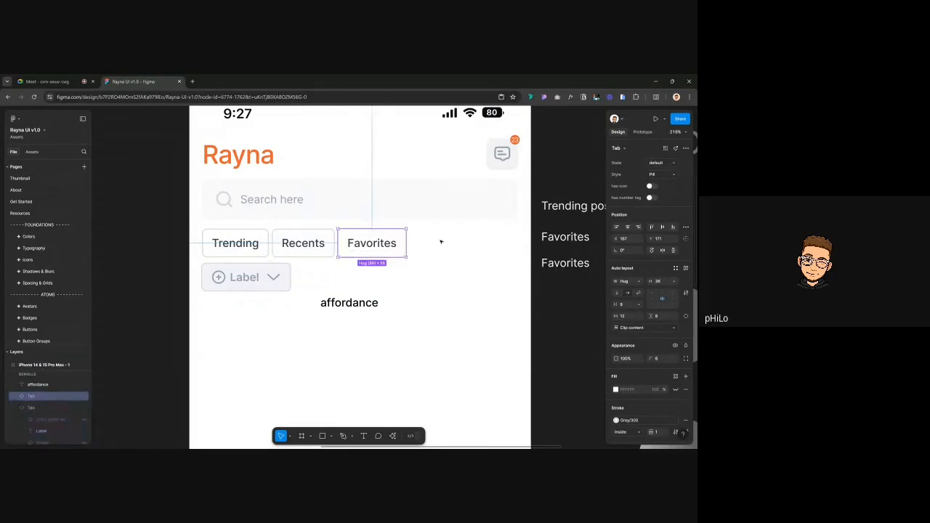
left_click(348, 302)
left_click(255, 281)
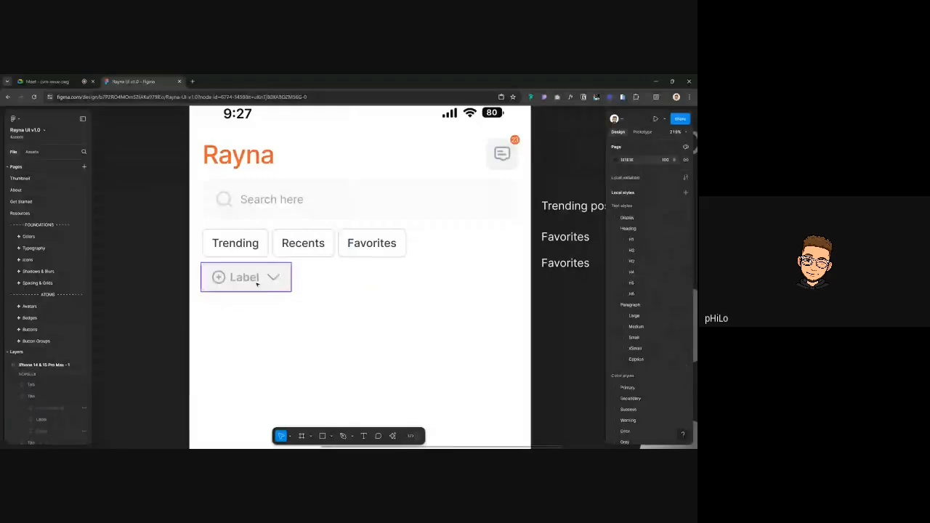
Change the dropdown's label text to 'Trending'
double_click(248, 278)
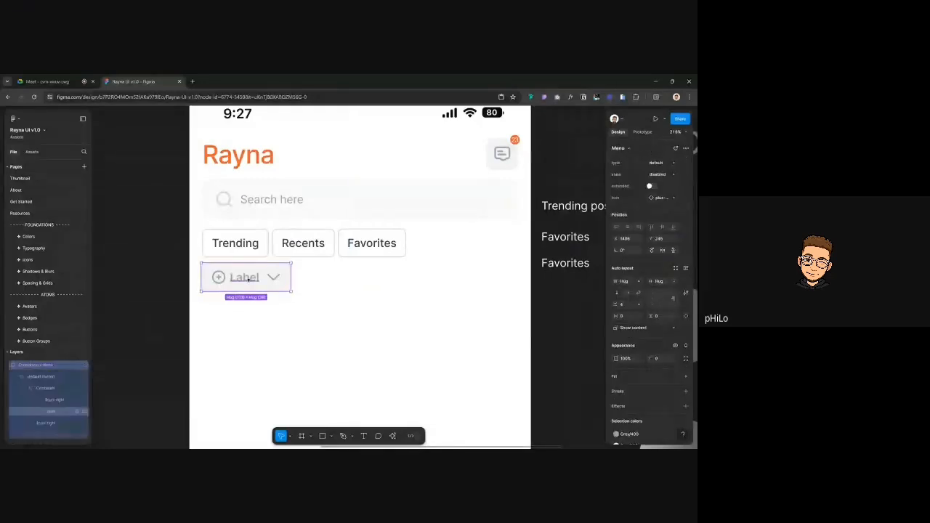
type("Trending")
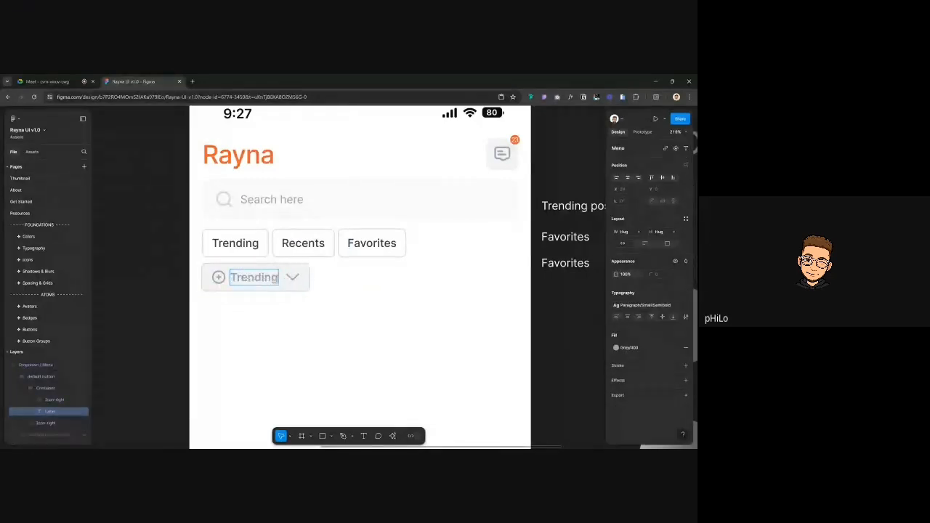
left_click(293, 276)
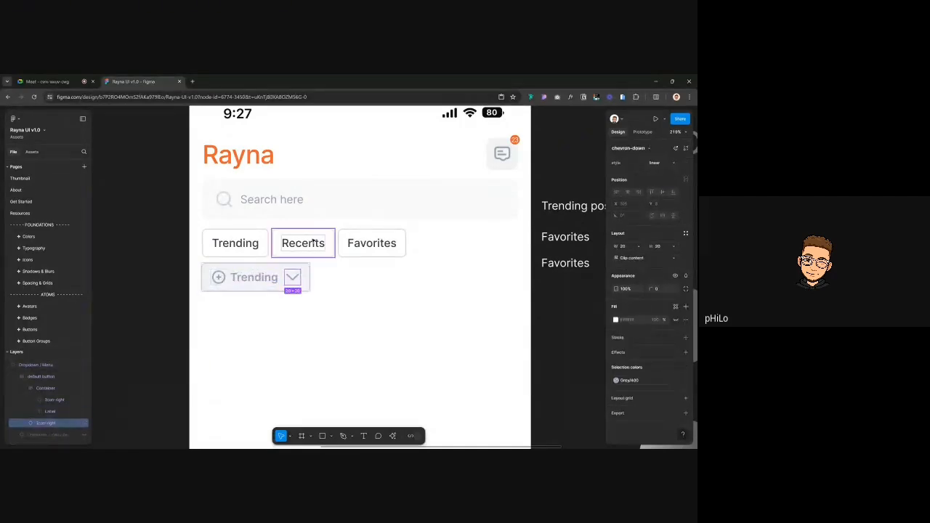
Delete the plus-circle icon from the dropdown button, leaving only the chevron
left_click(220, 279)
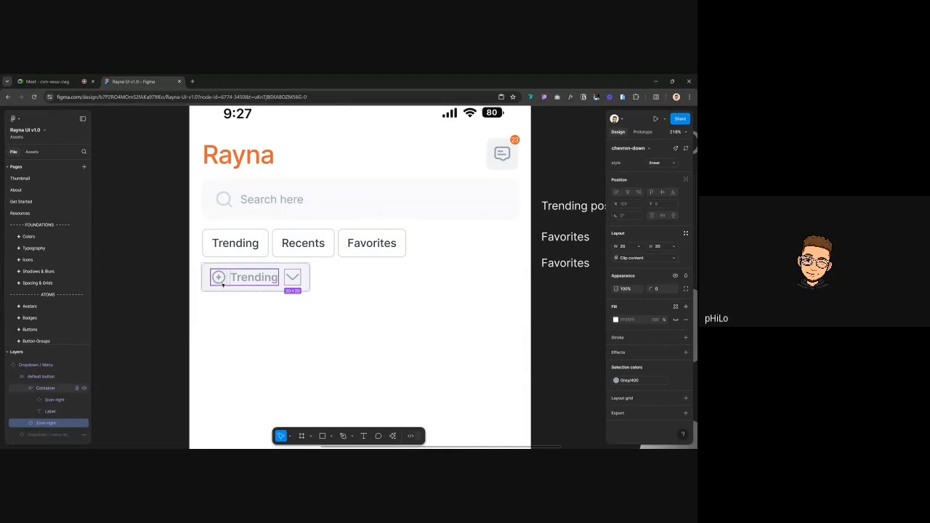
left_click(295, 277)
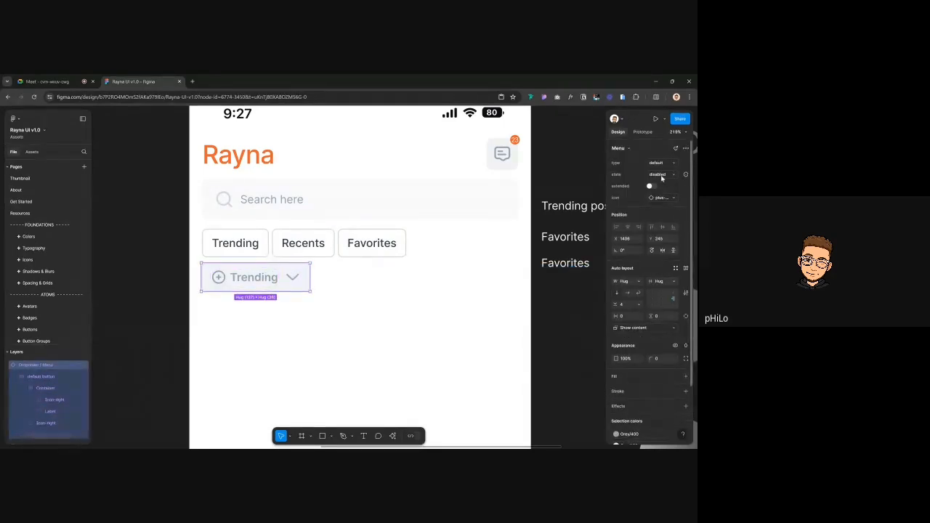
left_click(221, 277)
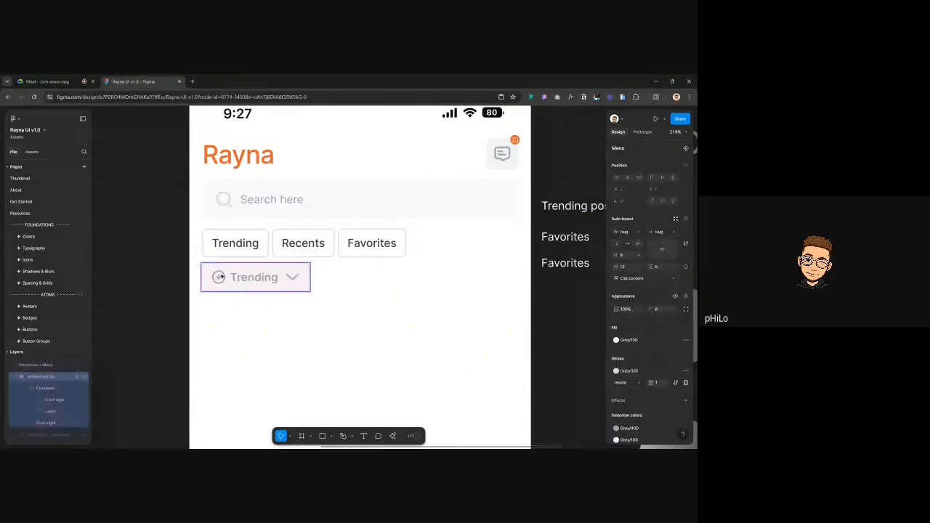
left_click(221, 277)
left_click(219, 277)
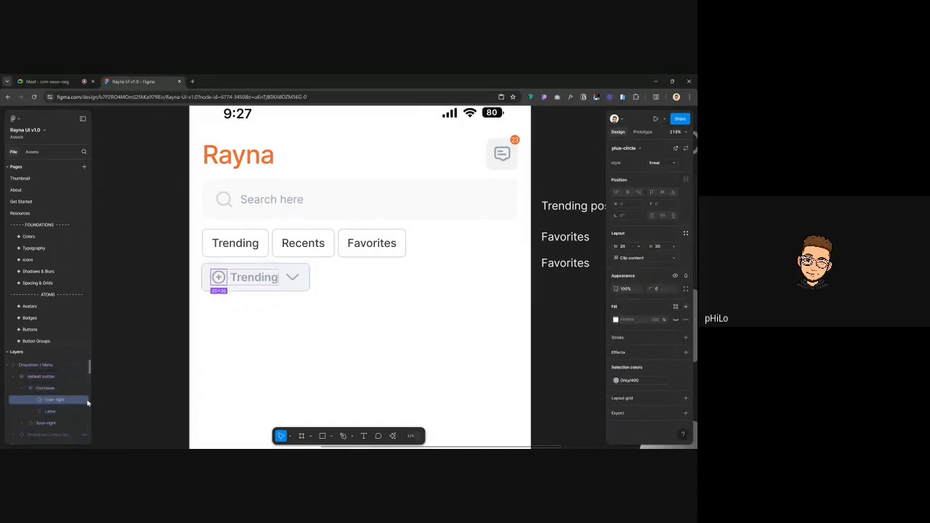
key("Delete")
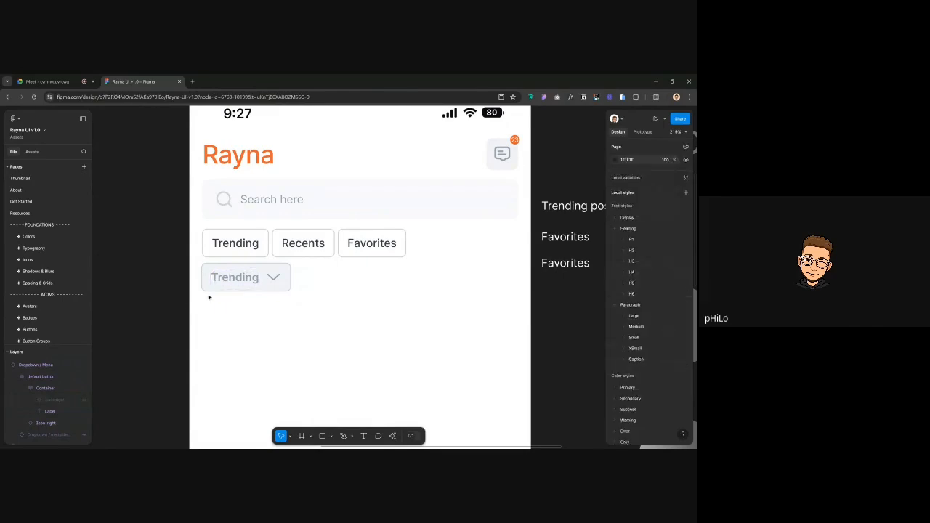
left_click(218, 283)
scroll(254, 245, "up", 2)
Delete the Trending, Recents and Favorites tabs
left_click(282, 230)
left_click(353, 235, "shift")
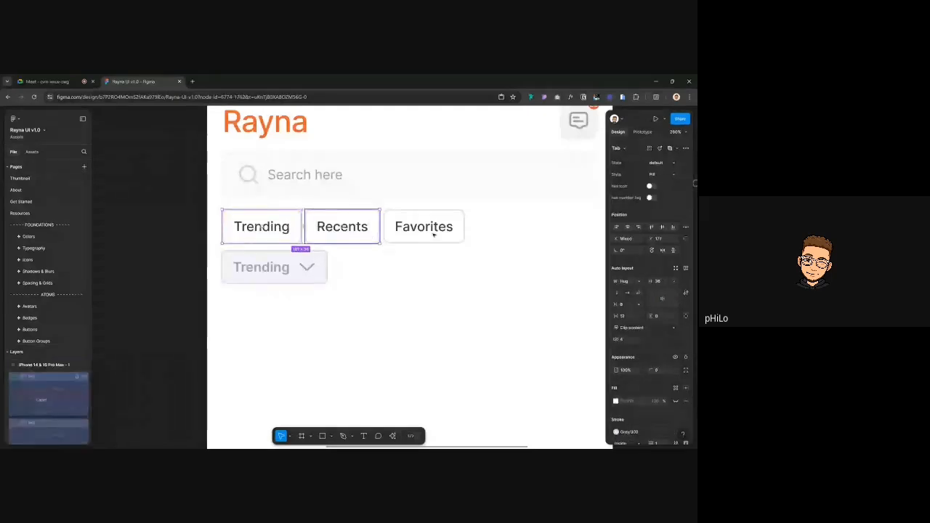
left_click(433, 235, "shift")
key("Delete")
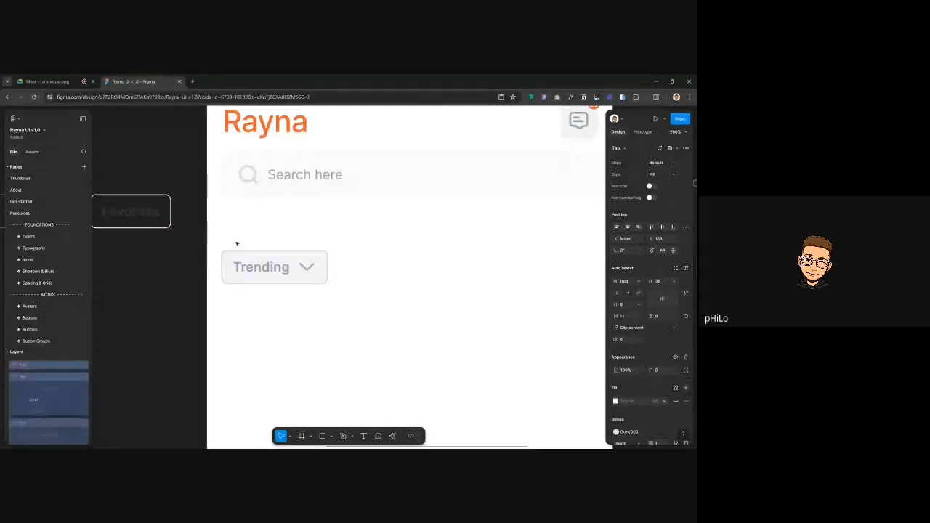
Move the Trending dropdown up under the search bar, nudged slightly left
left_click(249, 254)
left_click_drag(286, 267, 279, 235)
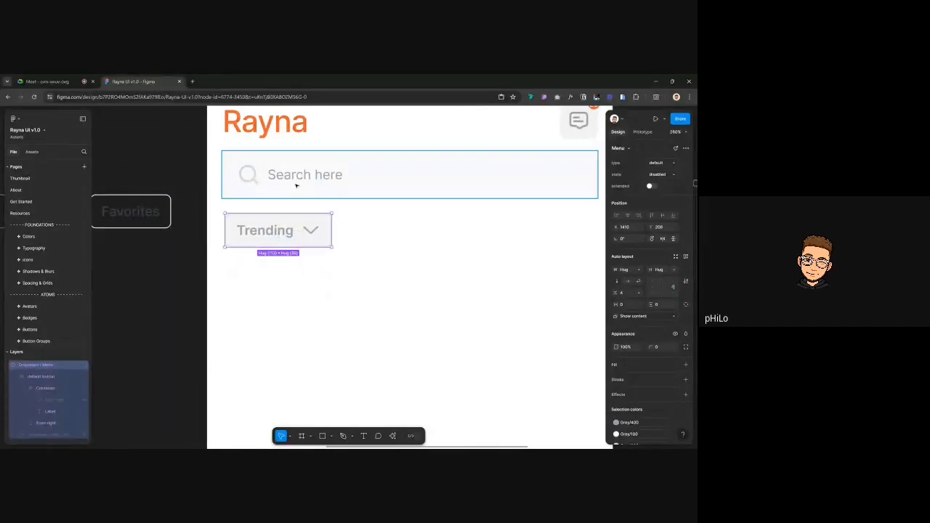
key("Left")
key("Left")
key("Left")
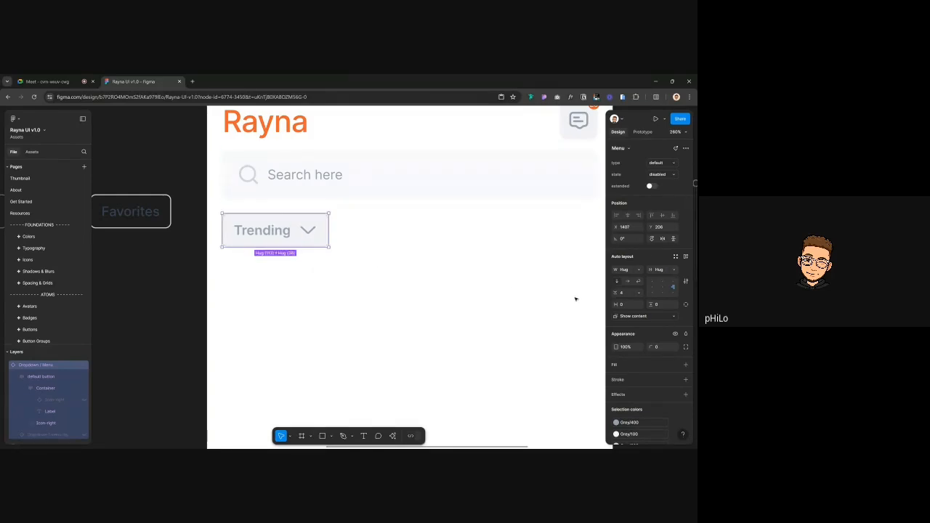
scroll(646, 291, "down", 2)
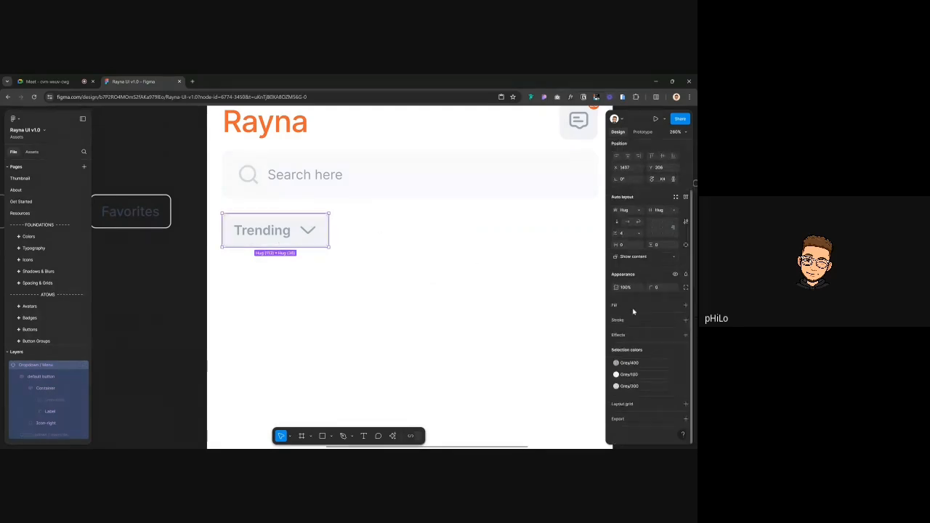
scroll(284, 232, "down", 4)
scroll(283, 232, "up", 1)
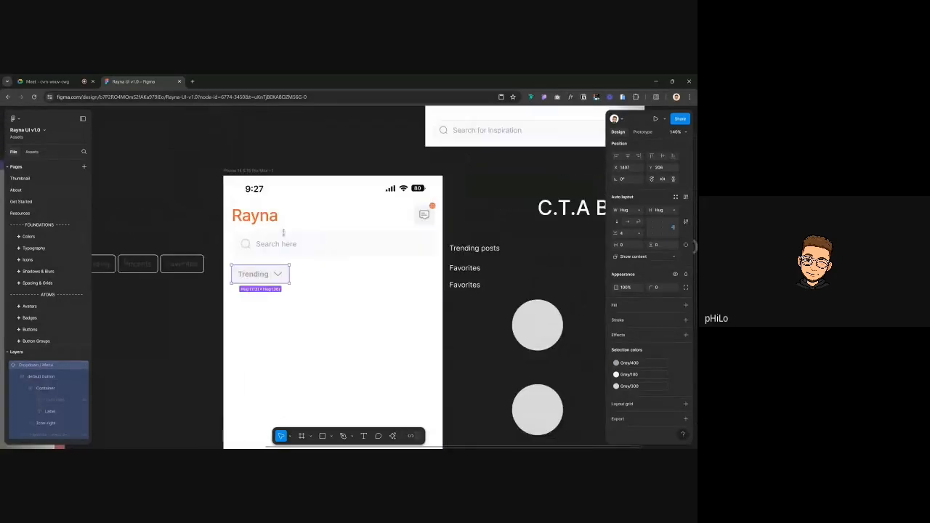
Change the dropdown's Grey/400 colour to the lighter Grey/300
left_click(155, 195)
scroll(227, 272, "up", 3)
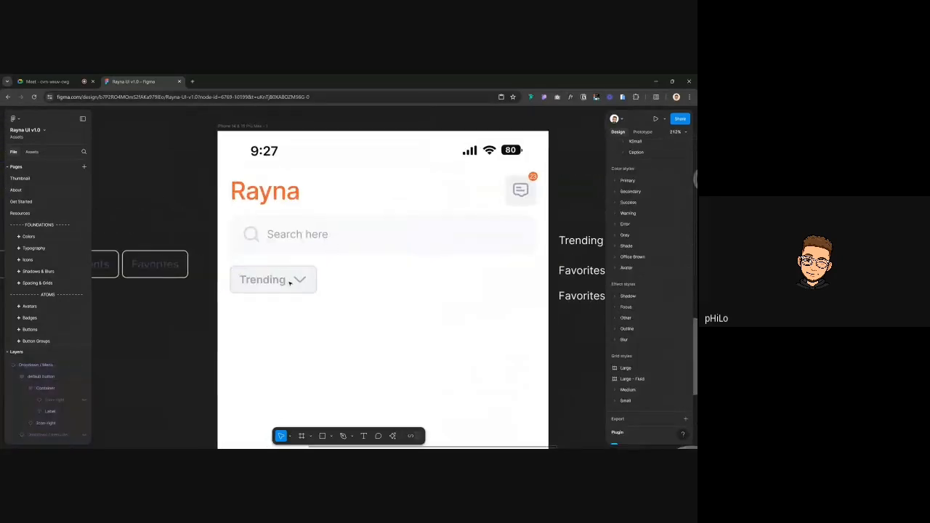
left_click(288, 279)
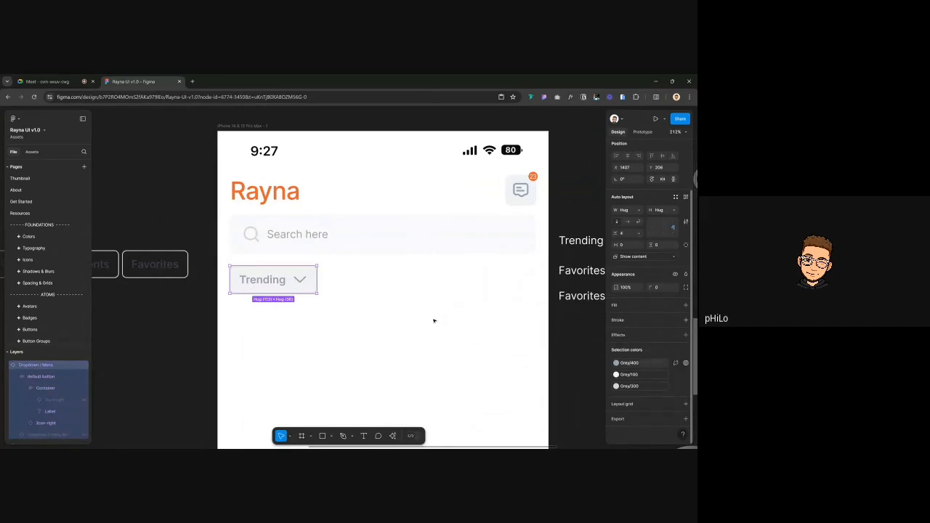
left_click(162, 193)
scroll(163, 194, "down", 3)
left_click(241, 255)
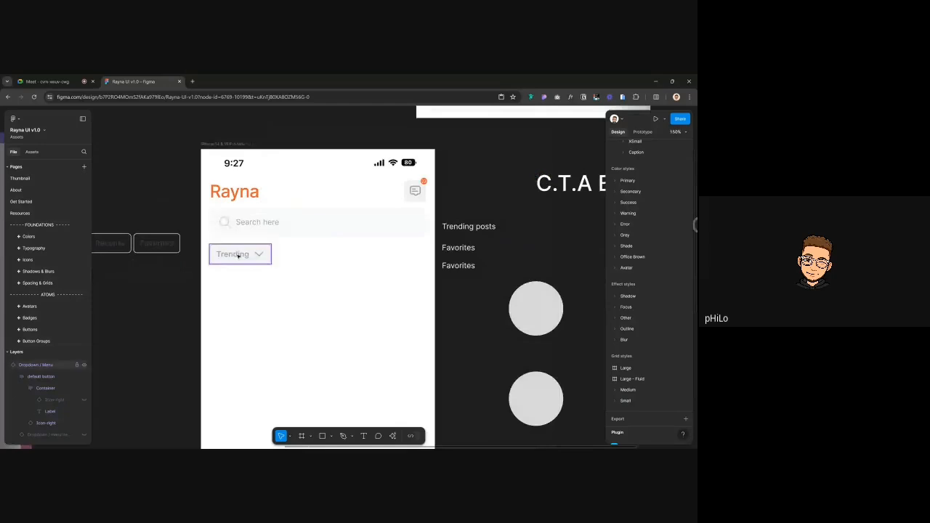
scroll(239, 257, "down", 3)
scroll(239, 256, "up", 3)
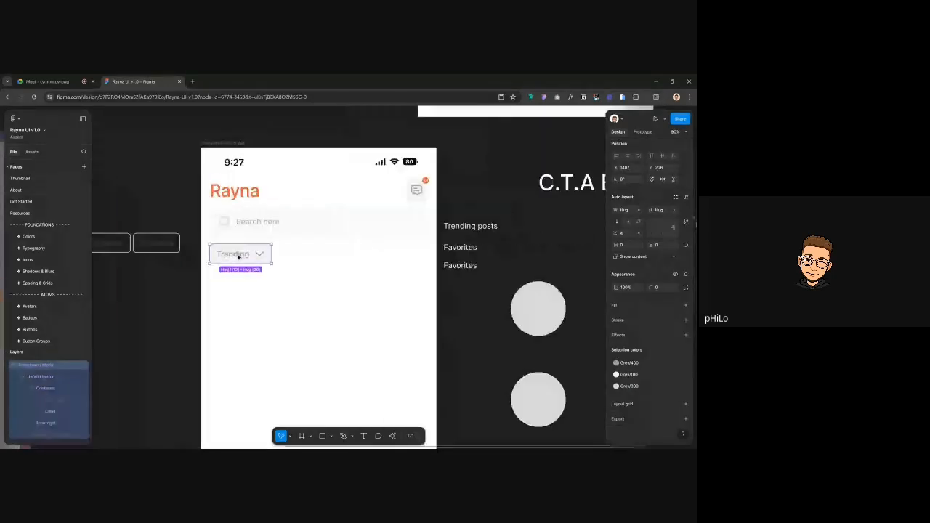
left_click(638, 363)
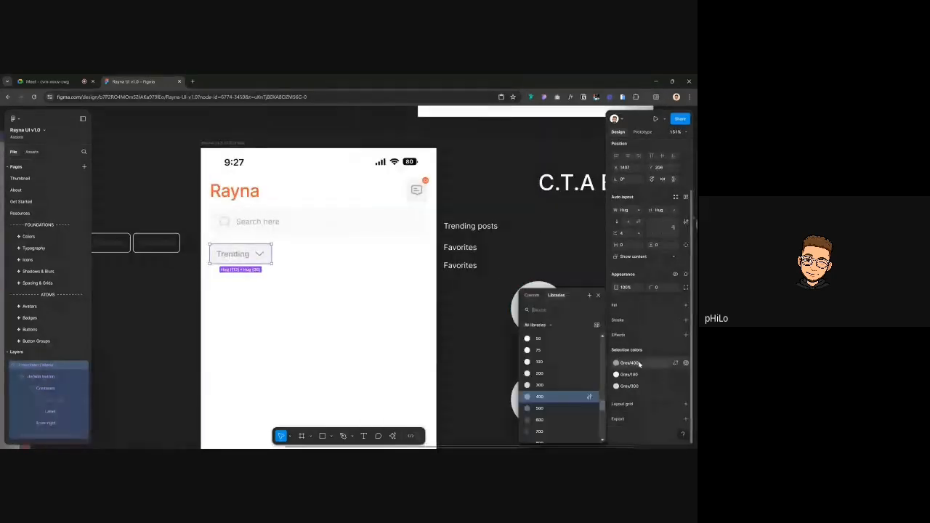
left_click(556, 385)
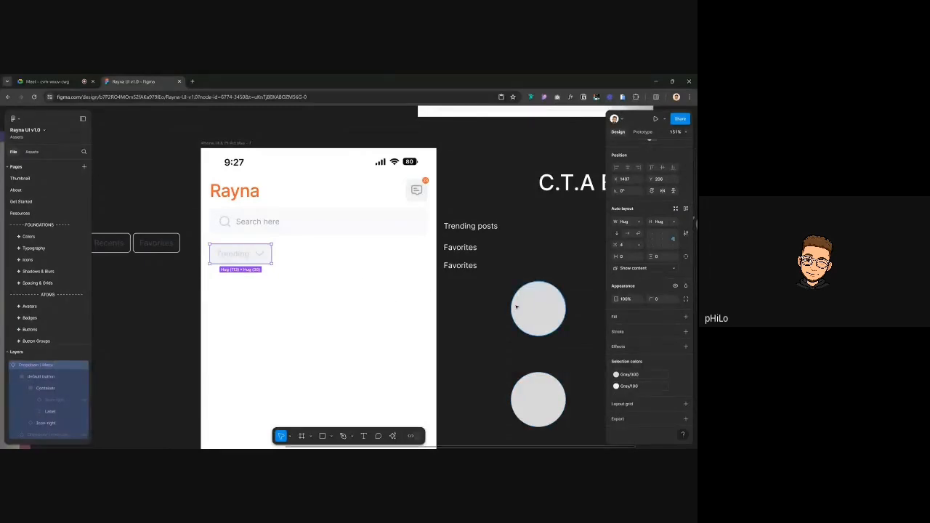
Recolour the Trending label text to Grey/400
double_click(247, 254)
double_click(247, 254)
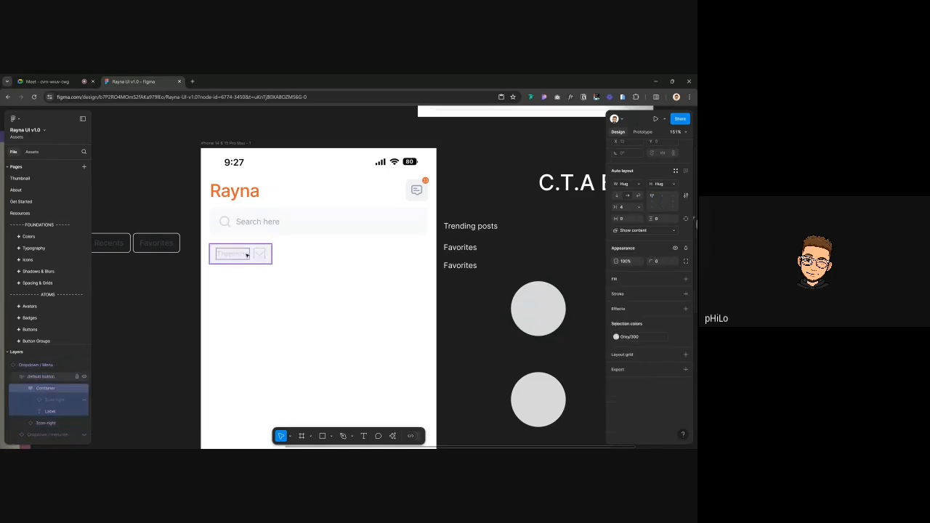
double_click(247, 254)
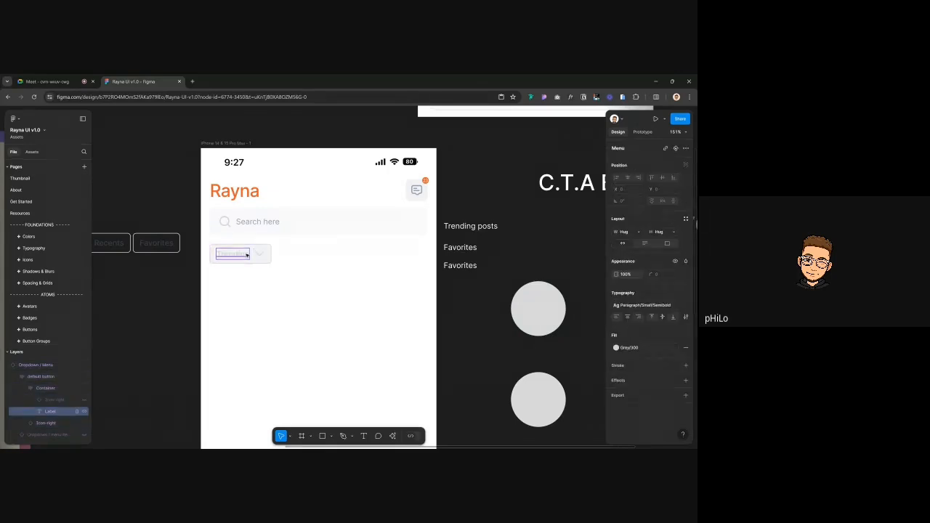
left_click(643, 348)
left_click(541, 410)
Recolour the dropdown's chevron to Grey/400
left_click(180, 210)
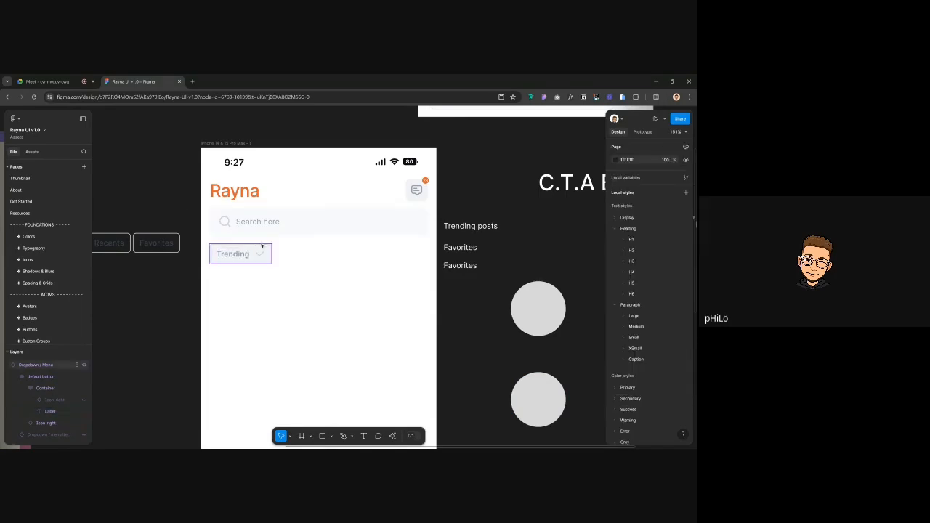
left_click(262, 253, "ctrl")
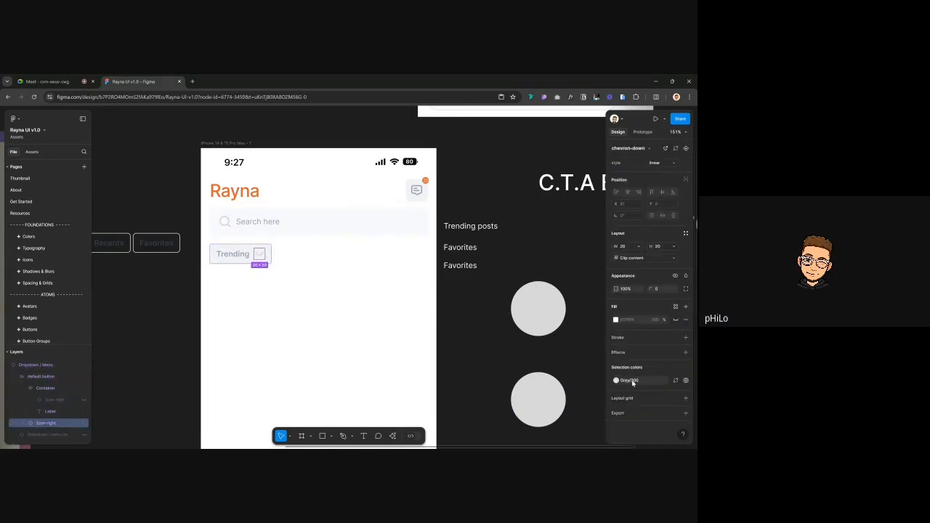
left_click(616, 380)
left_click(539, 408)
left_click(158, 291)
scroll(278, 257, "up", 4)
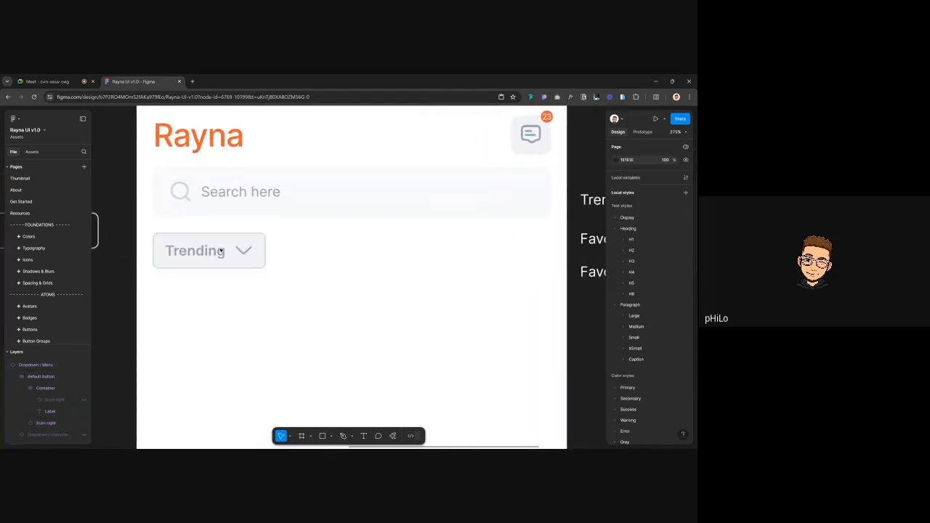
left_click(244, 248)
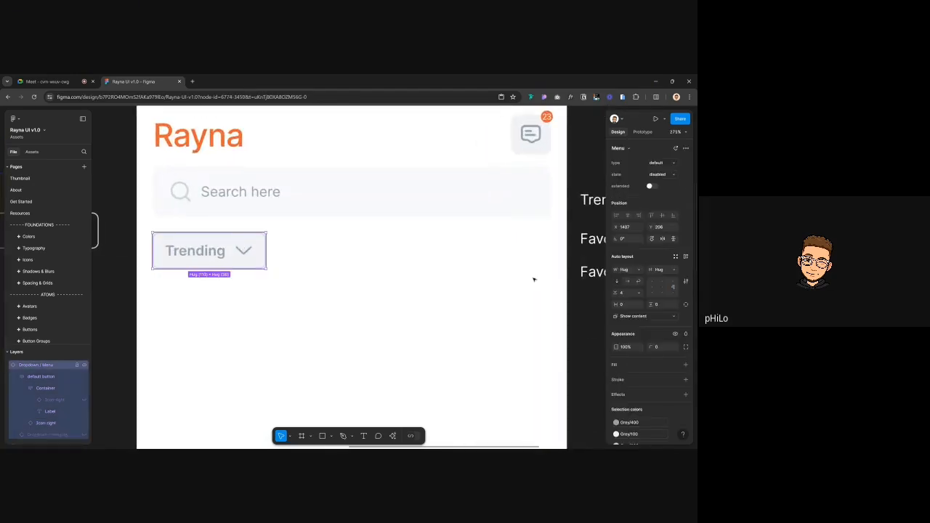
Set the Trending dropdown to its default state
left_click(665, 164)
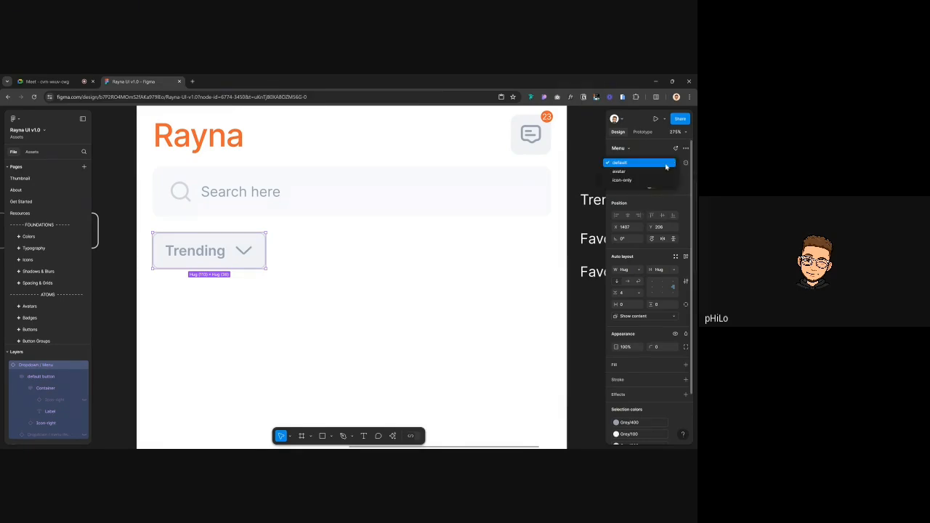
left_click(665, 164)
left_click(663, 176)
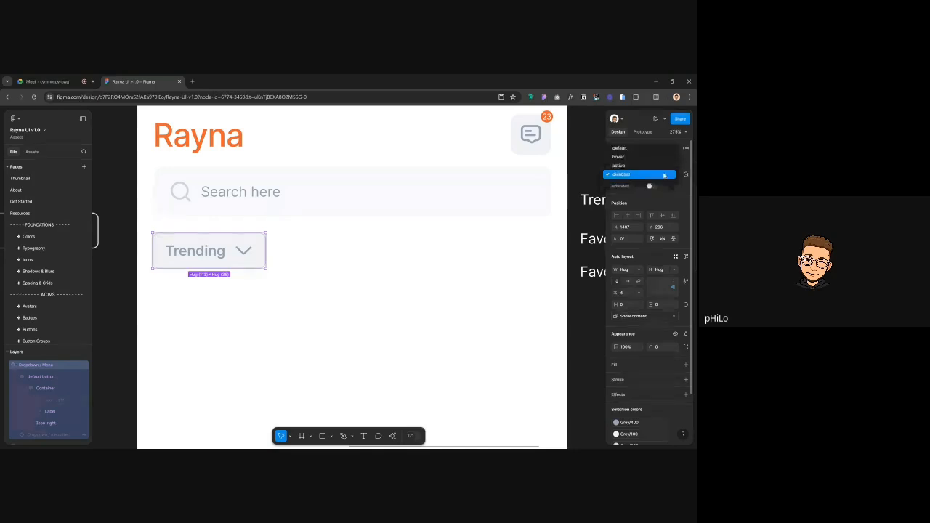
left_click(624, 149)
scroll(203, 317, "left", 3)
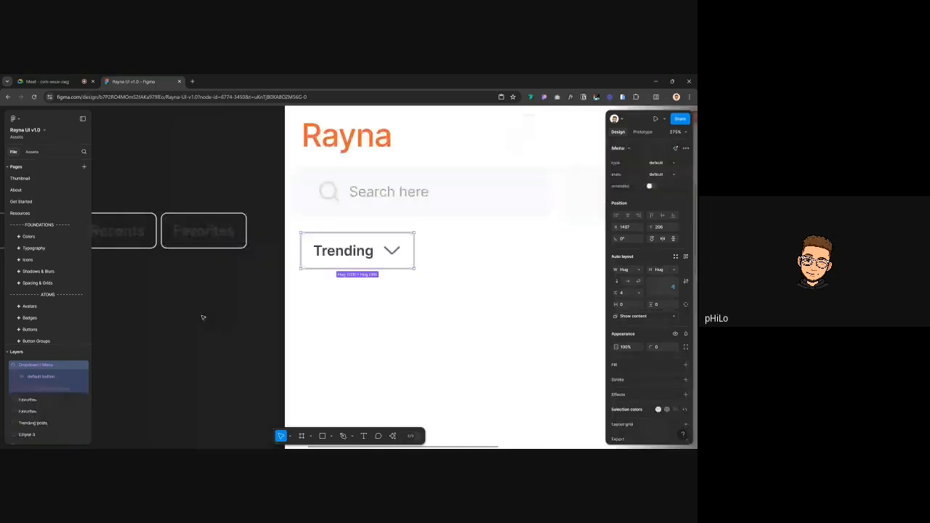
left_click(203, 318)
scroll(203, 317, "right", 3)
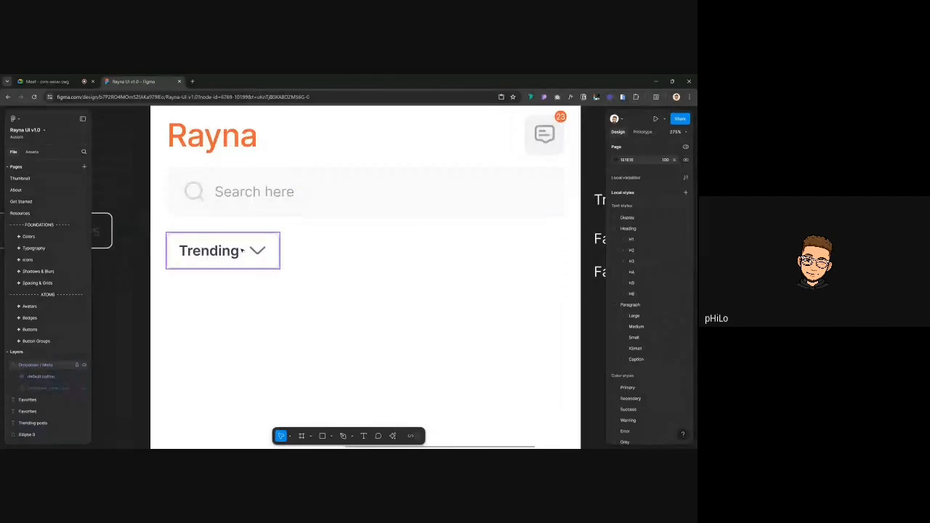
left_click(242, 250)
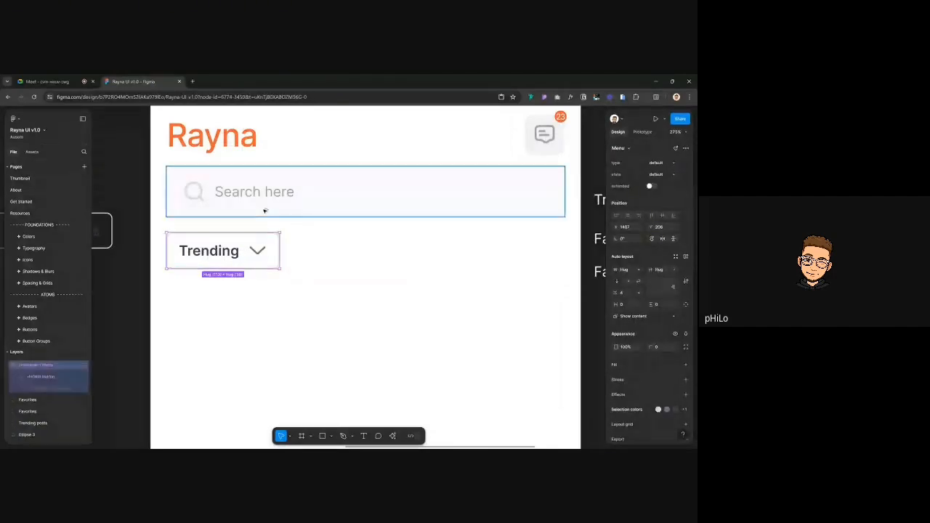
Switch the dropdown's state to hover, then to active to reveal its menu
scroll(217, 299, "up", 2)
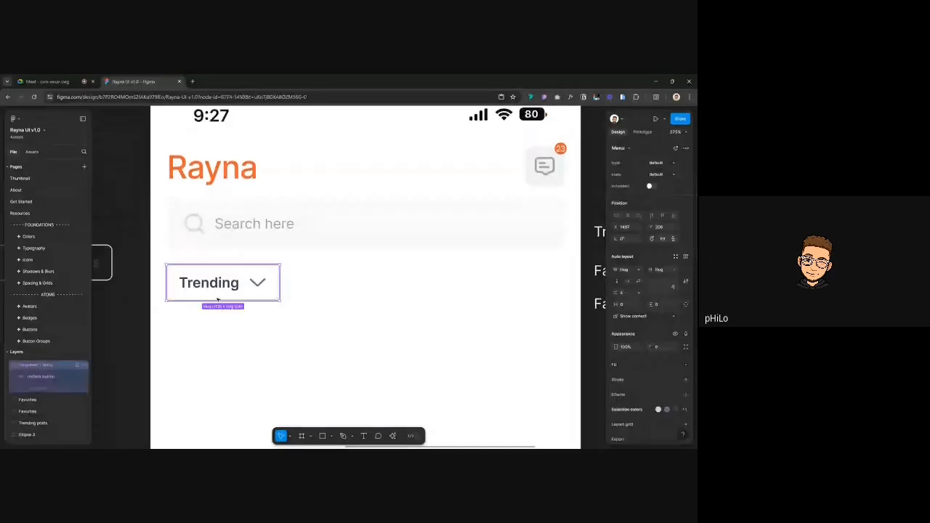
scroll(217, 299, "down", 5)
scroll(177, 301, "up", 3)
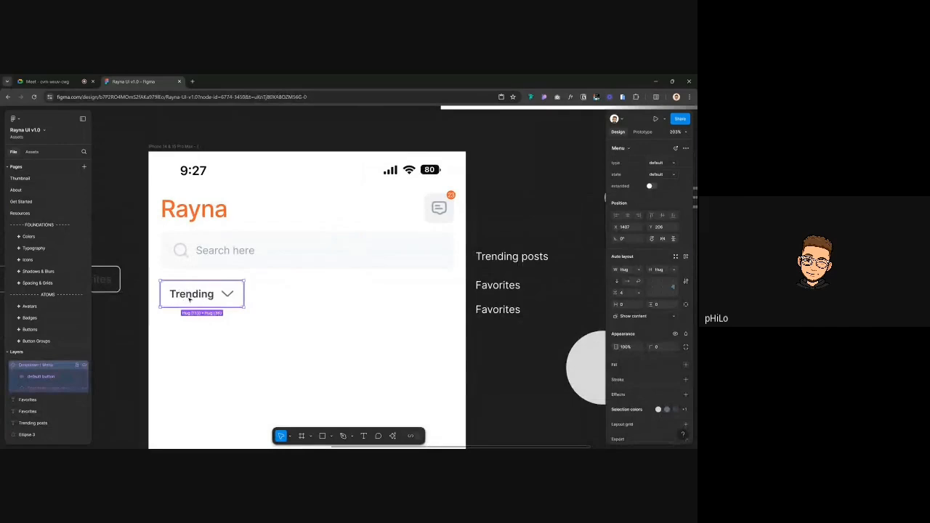
double_click(188, 300)
scroll(317, 305, "down", 3)
left_click(169, 330)
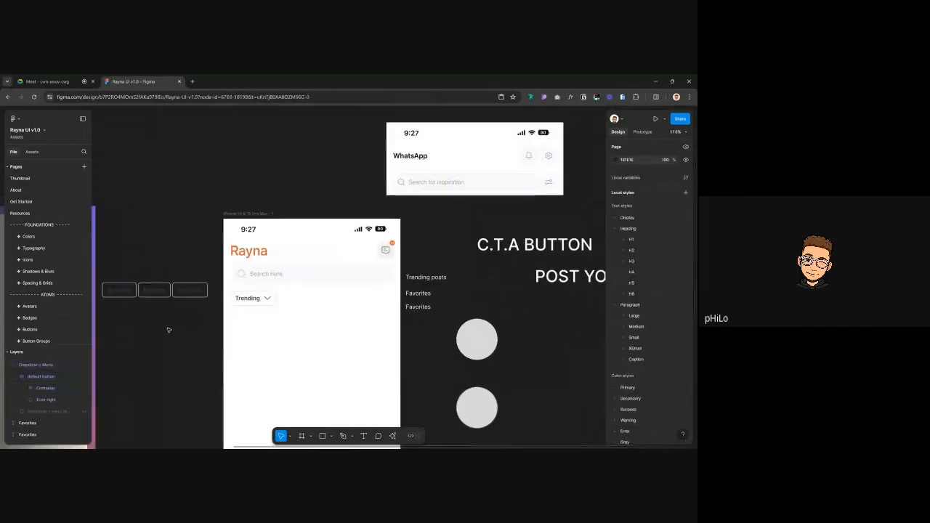
scroll(288, 313, "down", 2)
left_click(254, 243)
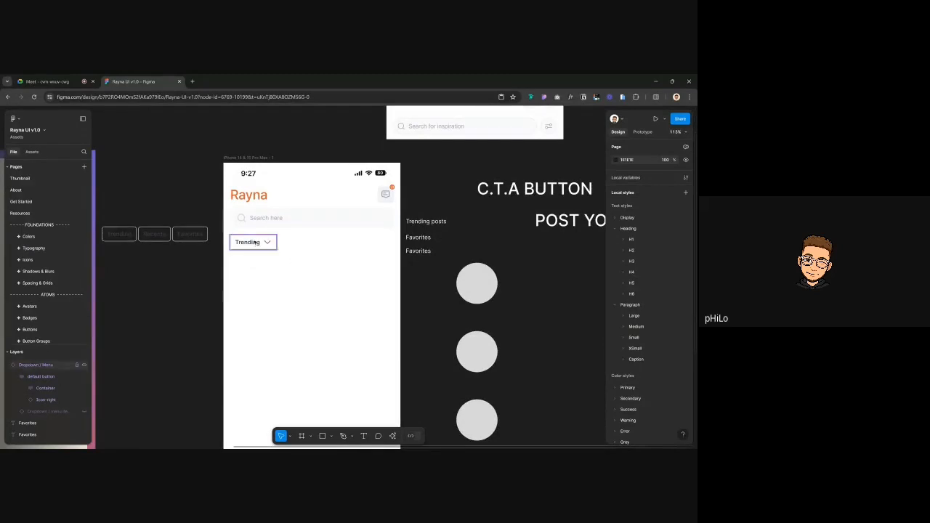
left_click(639, 163)
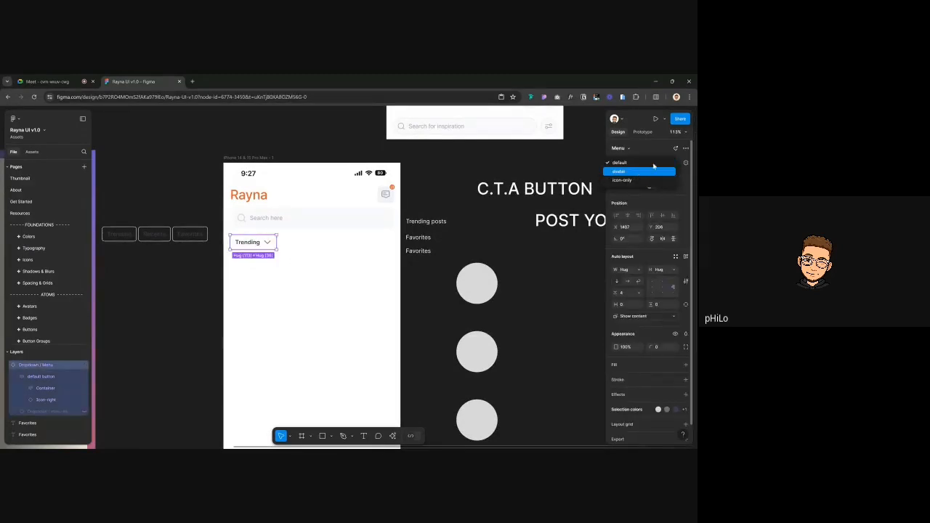
left_click(652, 164)
left_click(645, 175)
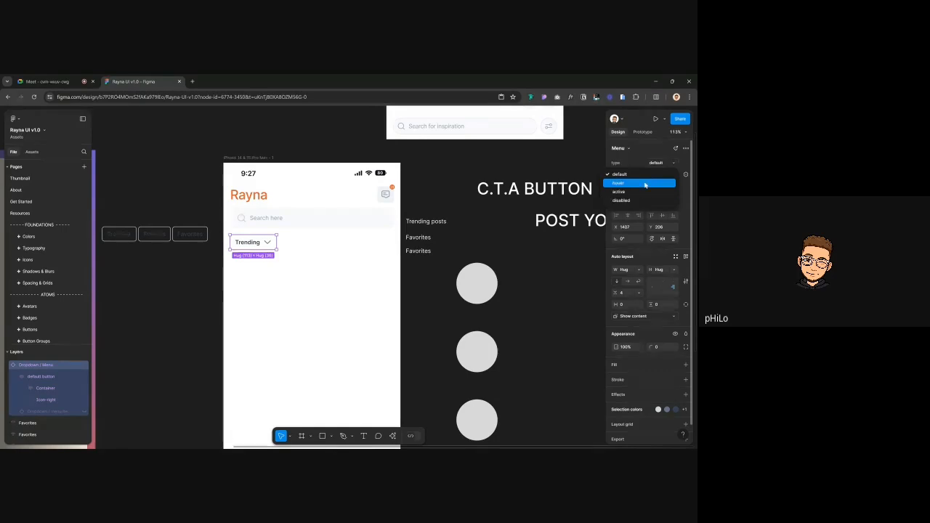
left_click(644, 184)
left_click(661, 178)
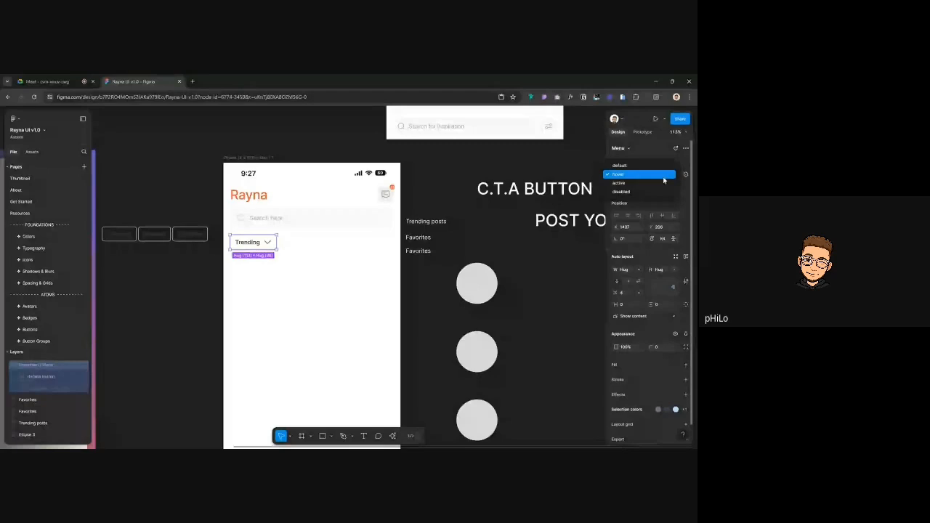
left_click(664, 182)
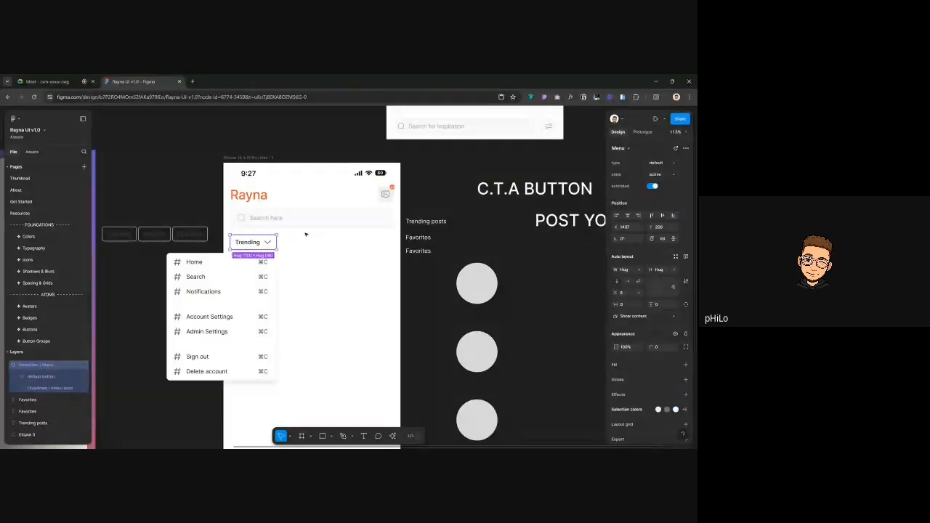
Detach the Trending dropdown from its component with Ctrl+Alt+B
left_click(120, 296)
scroll(216, 273, "left", 1)
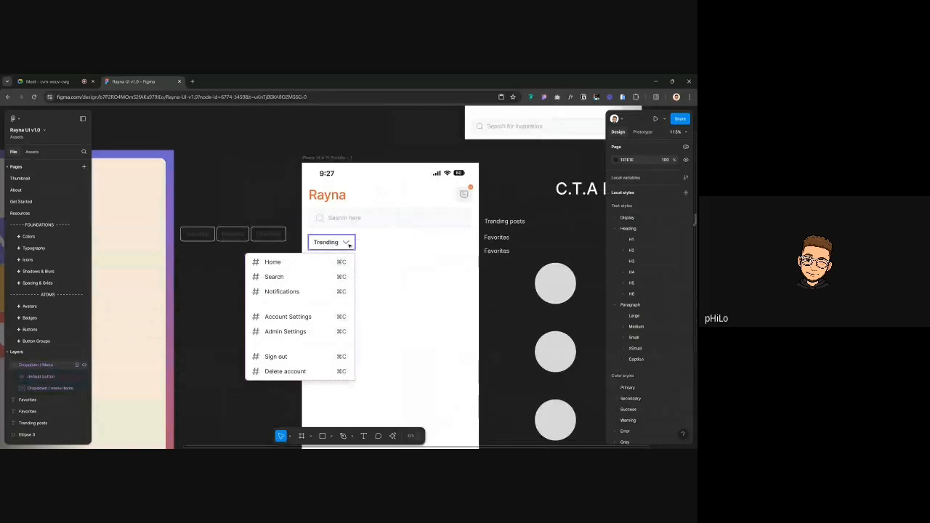
left_click(279, 303)
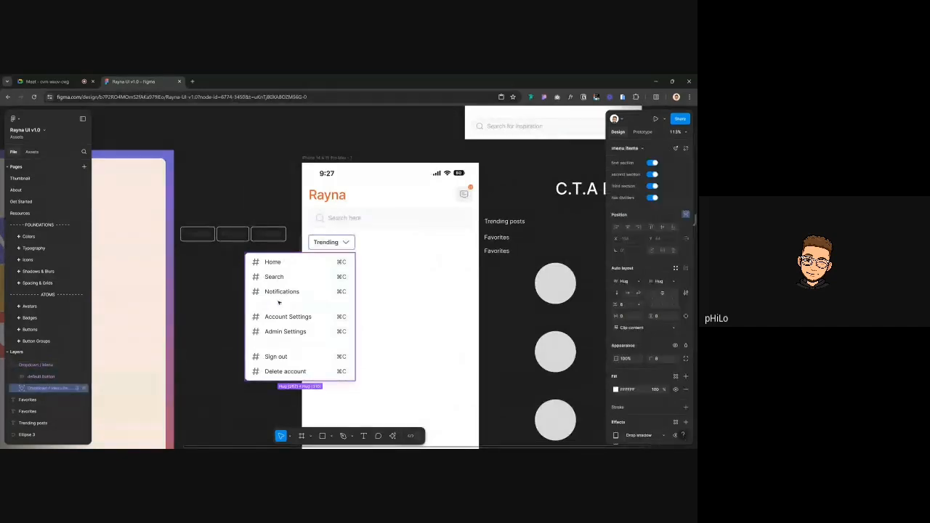
left_click_drag(281, 323, 309, 321)
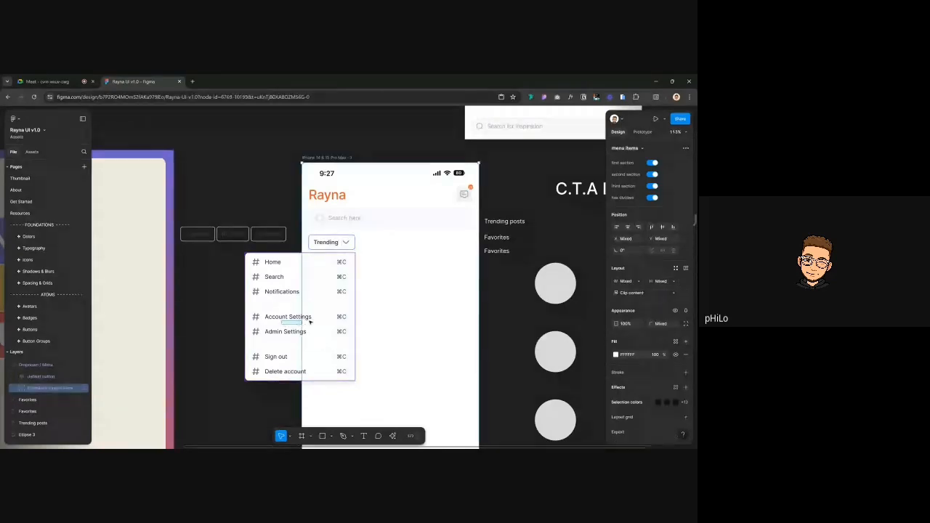
left_click(340, 244)
key("ctrl+alt+b")
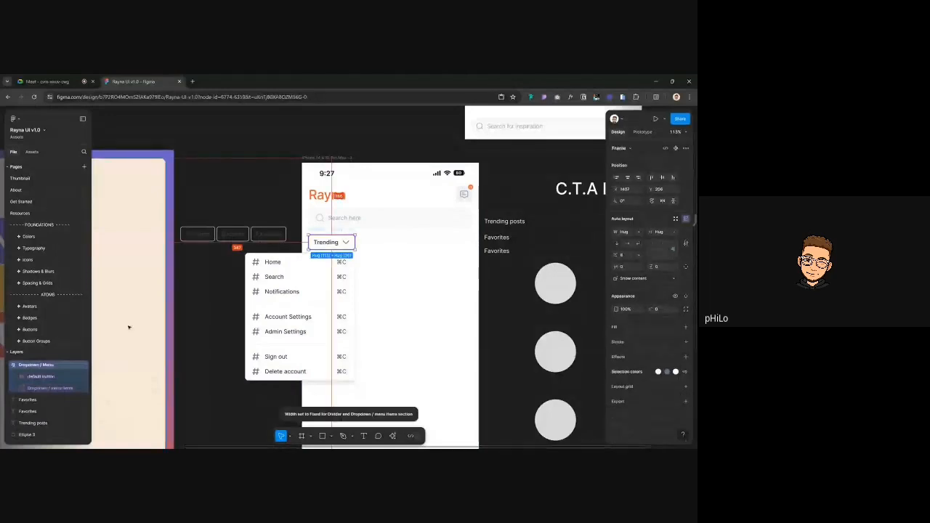
Move the menu list into the phone frame and delete both settings groups and the divider
left_click(295, 308)
left_click_drag(295, 309, 361, 291)
left_click(349, 316)
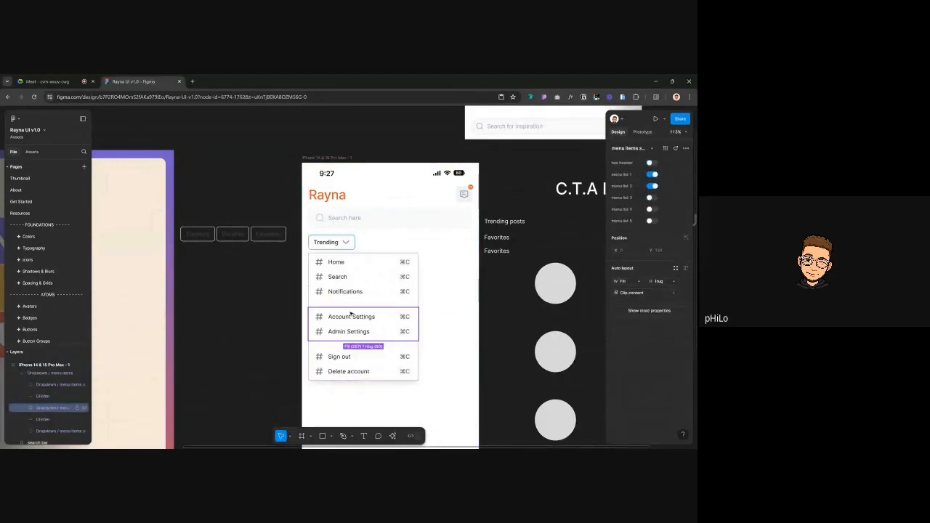
key("Delete")
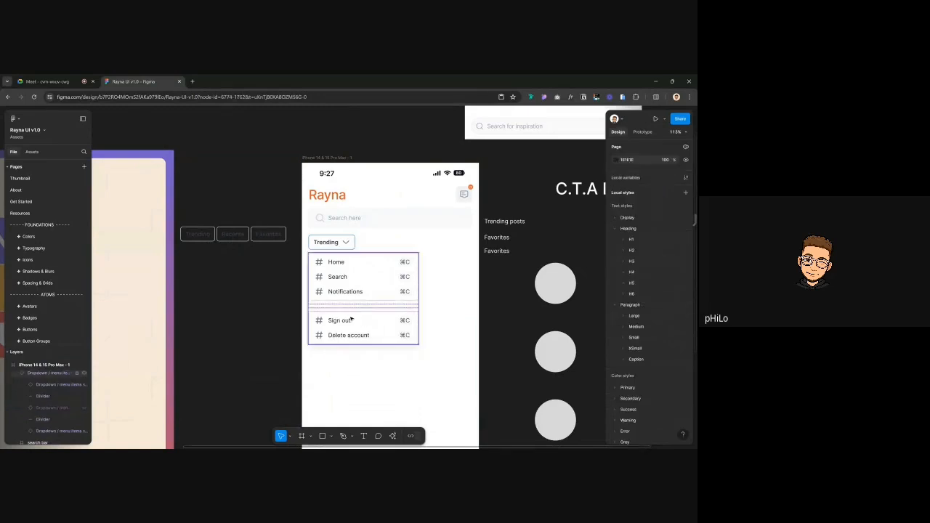
left_click(355, 320)
key("Delete")
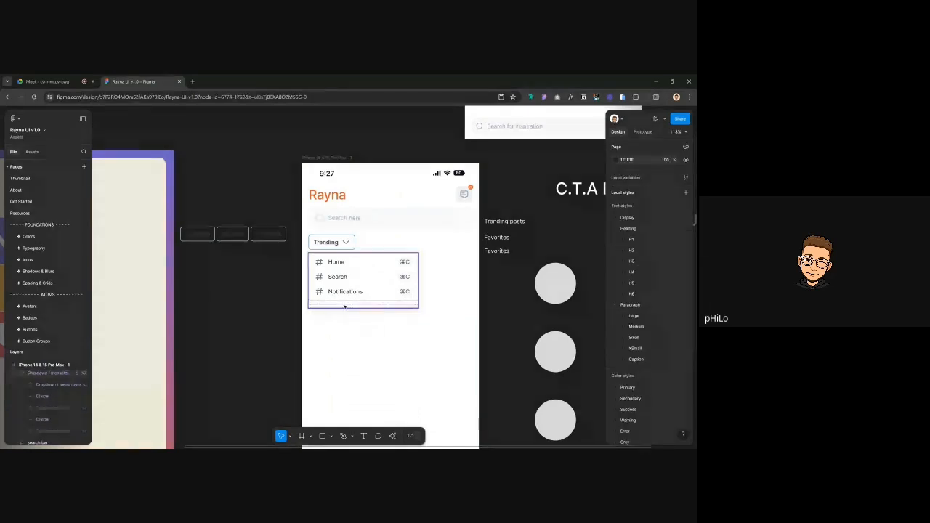
left_click(345, 305)
key("Delete")
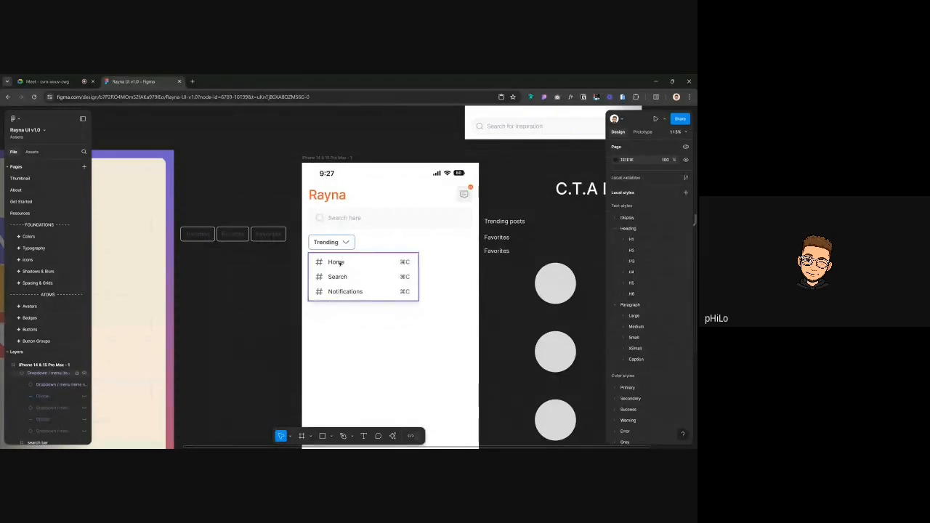
Turn off the shortcut on the Home menu item
left_click(339, 265)
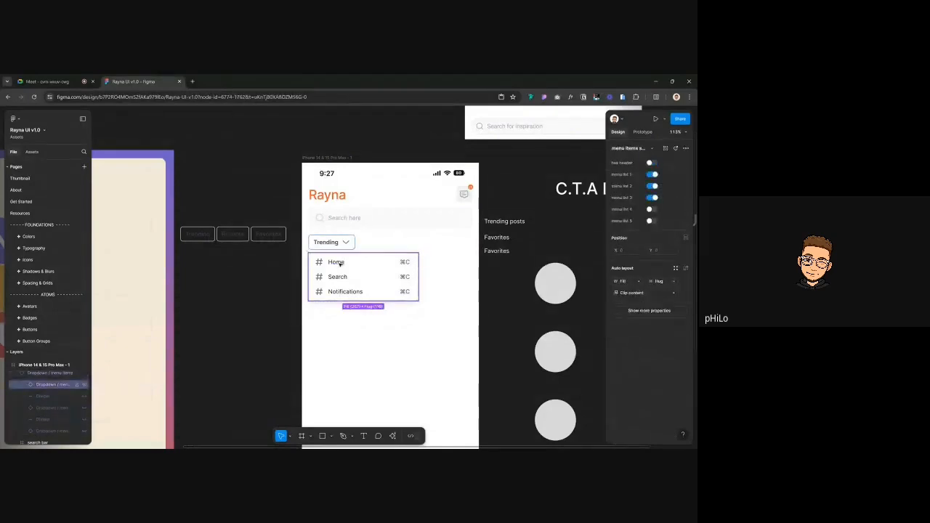
left_click(339, 264)
left_click(652, 210)
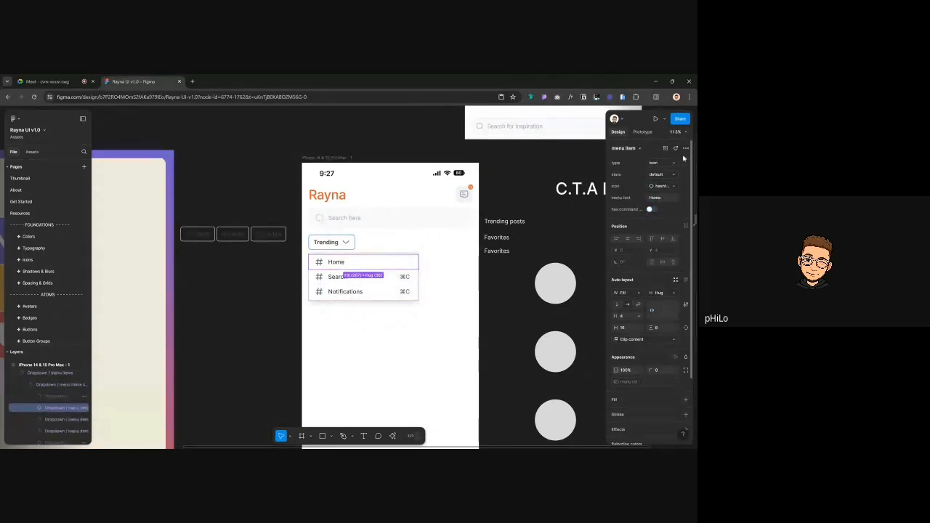
Set Home, Search and Notifications to default type with no # icon or shortcut
left_click(661, 163)
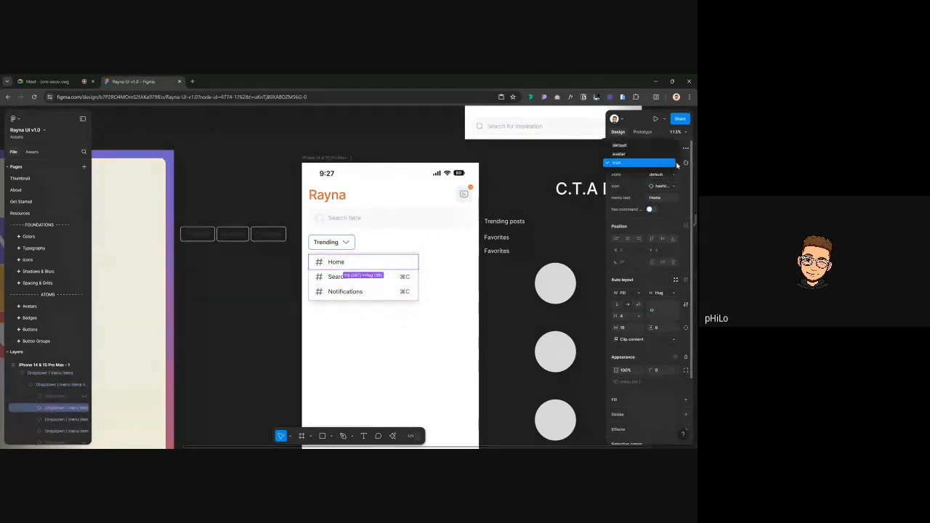
left_click(640, 145)
left_click(377, 277)
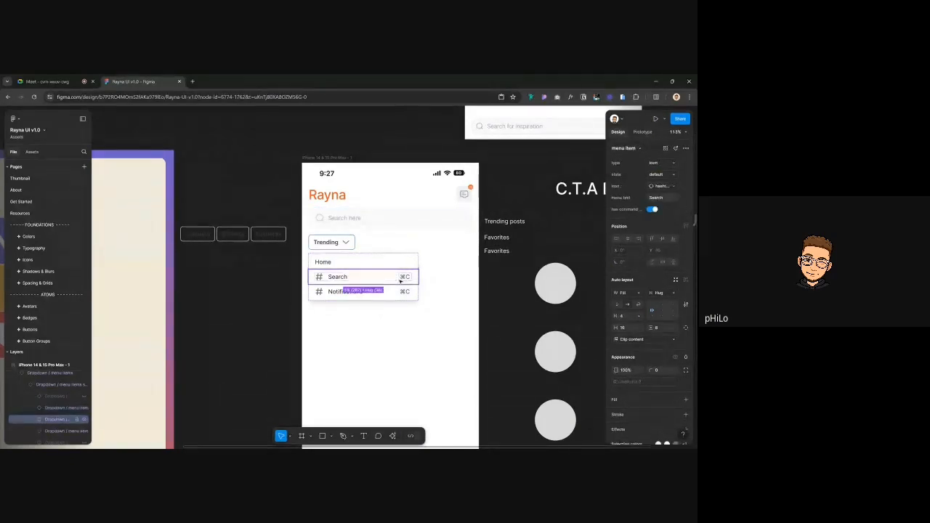
left_click(674, 166)
left_click(624, 145)
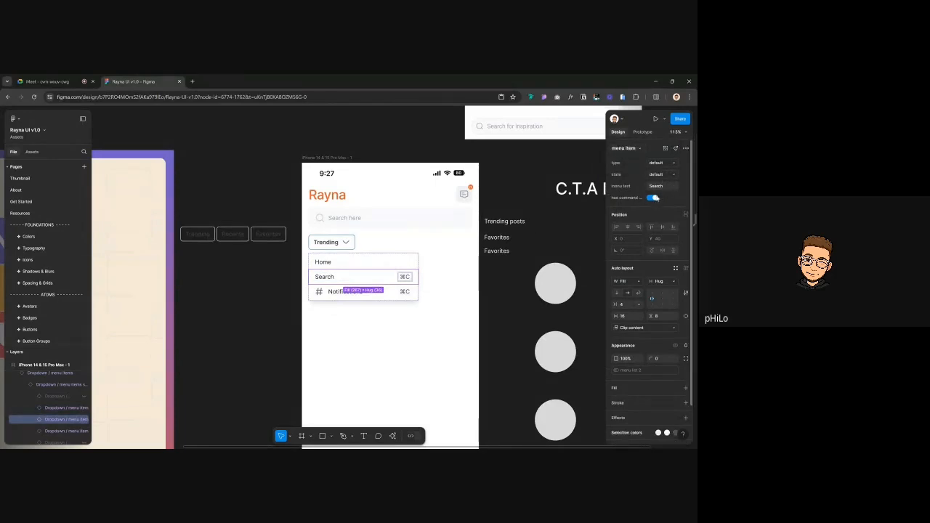
left_click(652, 199)
left_click(400, 290)
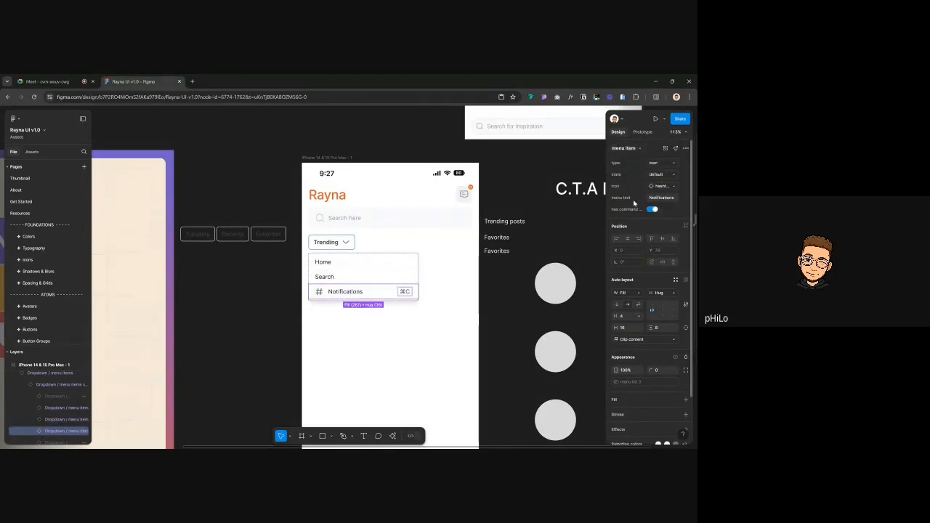
left_click(652, 210)
left_click(661, 163)
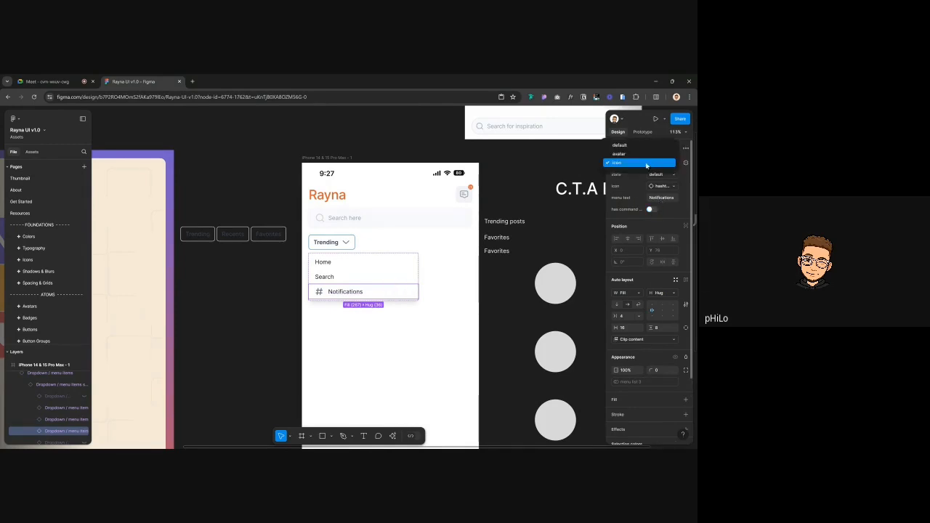
left_click(646, 149)
Rename the Home, Search and Notifications items to Trending, Recents and Favorites
double_click(324, 262)
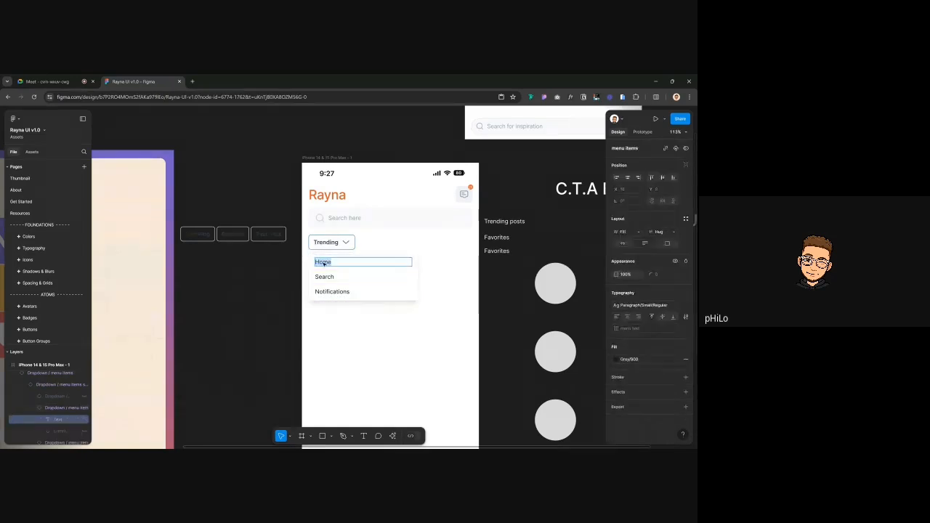
type("Tredning")
key("ctrl+a")
type("Trending")
key("Escape")
key("Tab")
key("Return")
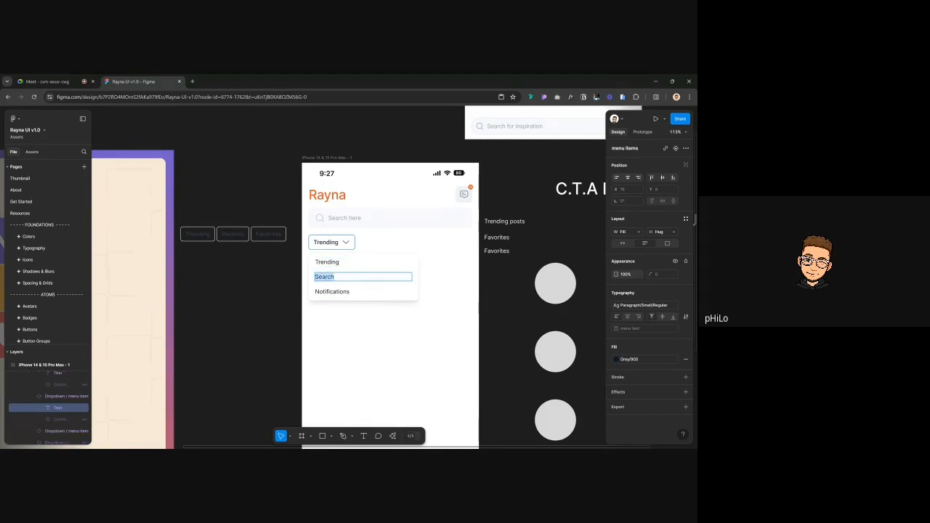
type("Recents")
key("Escape")
key("Tab")
key("Return")
type("Favor")
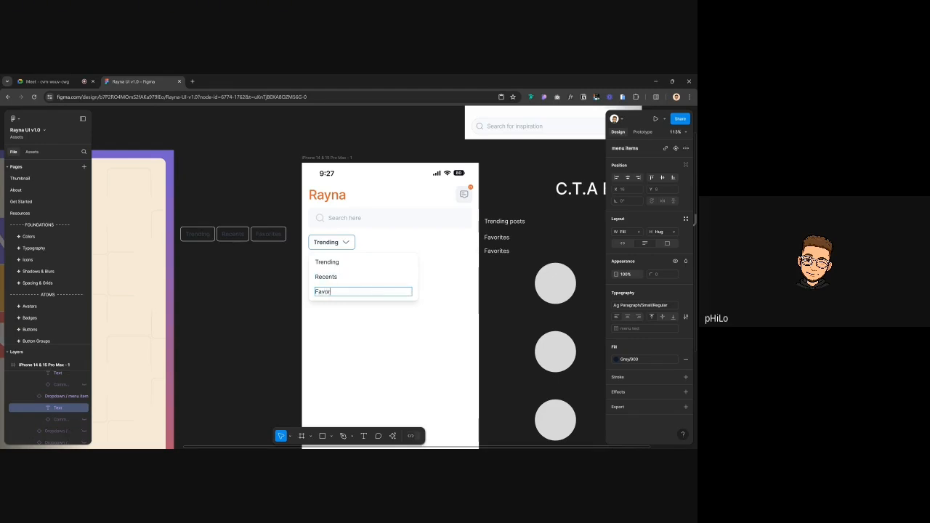
type("ites")
left_click(275, 296)
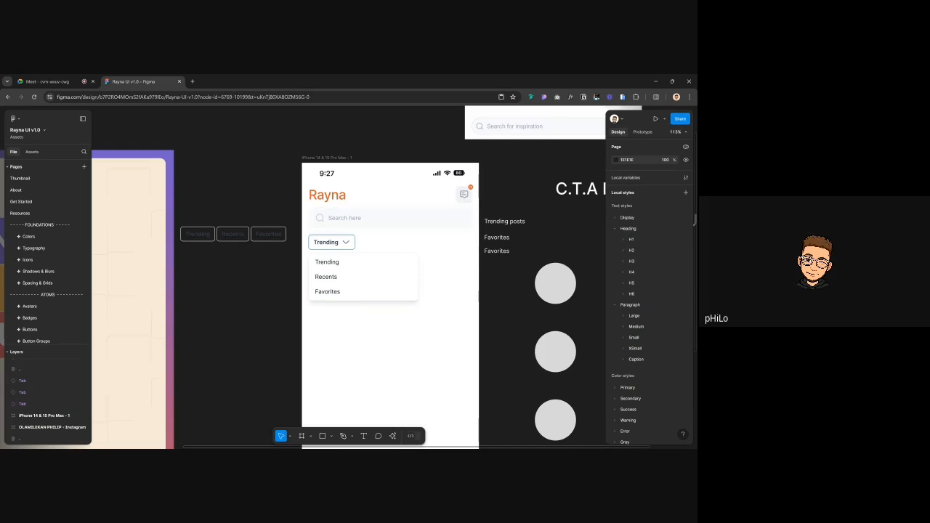
Narrow the options list to the Trending button's width
left_click(332, 294)
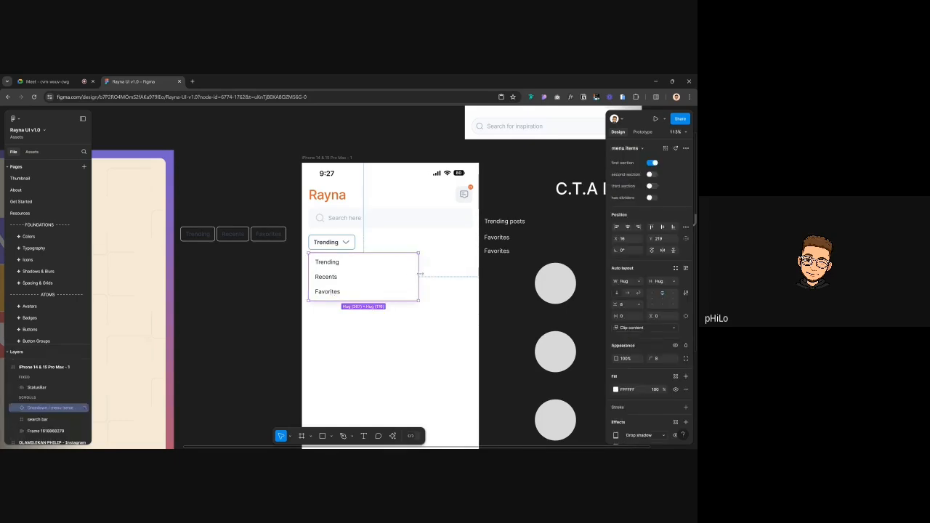
left_click_drag(407, 273, 354, 271)
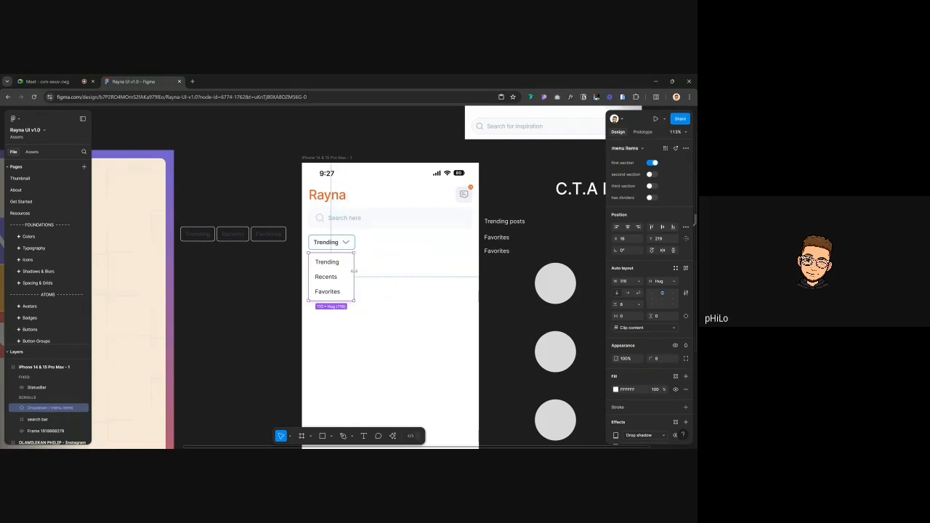
key("Escape")
scroll(346, 276, "up", 5)
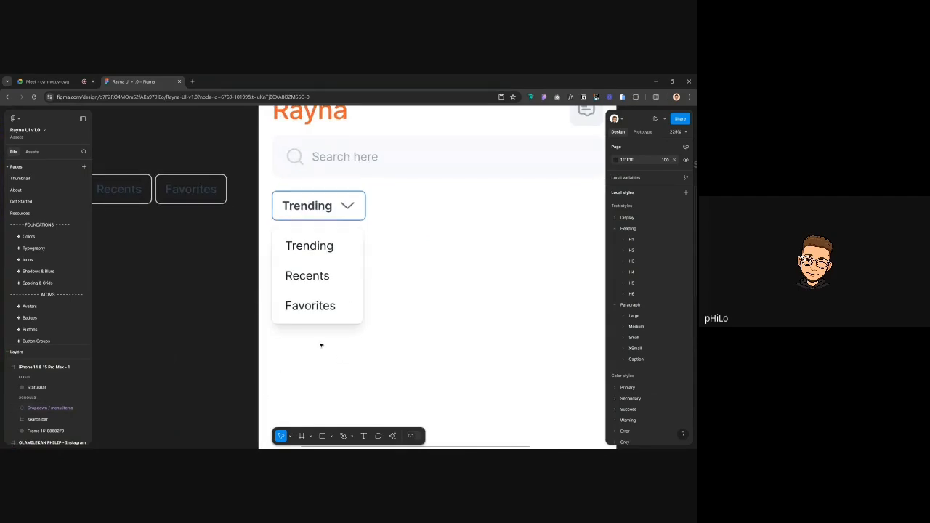
Hide the second drop shadow on the options list
left_click(360, 320)
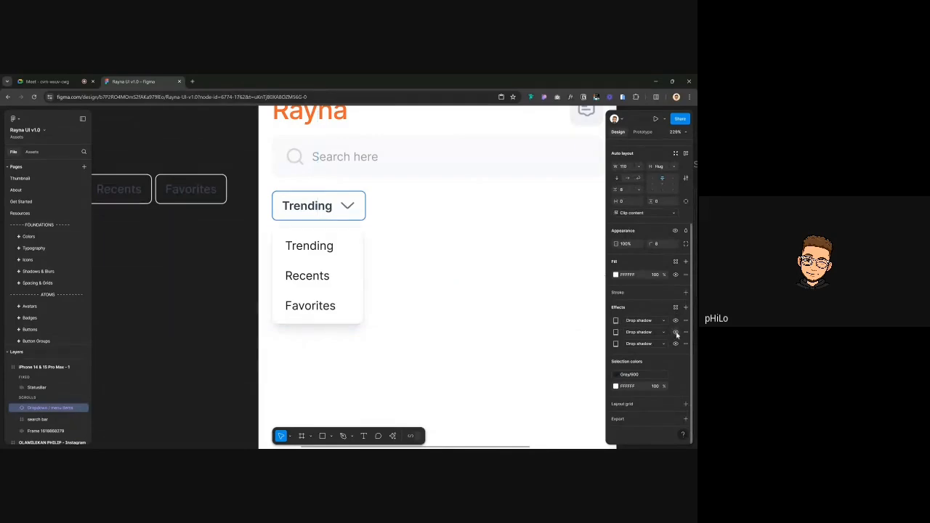
left_click(674, 332)
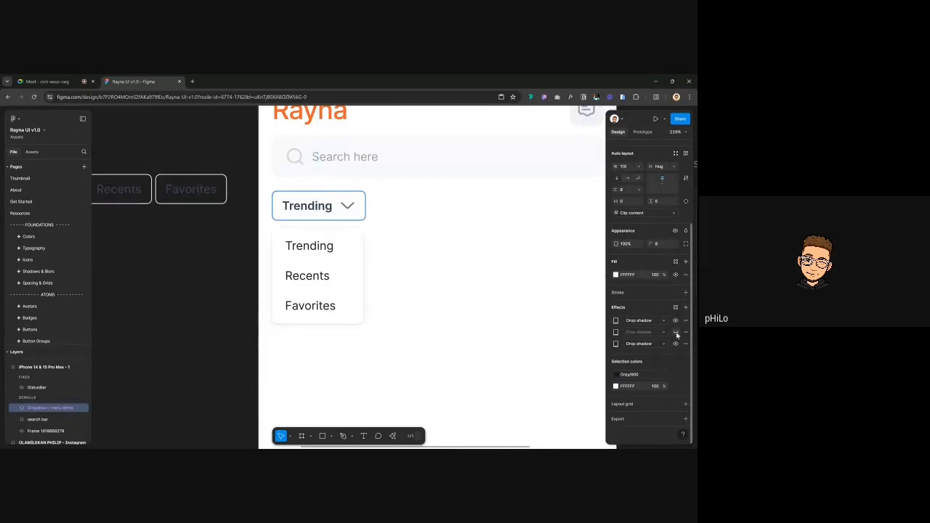
left_click(215, 299)
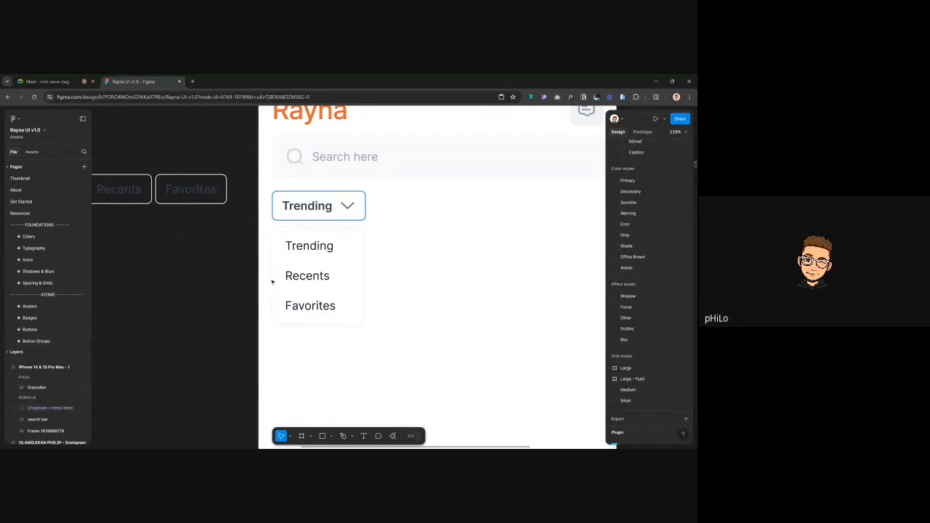
scroll(304, 259, "down", 5)
left_click(305, 260)
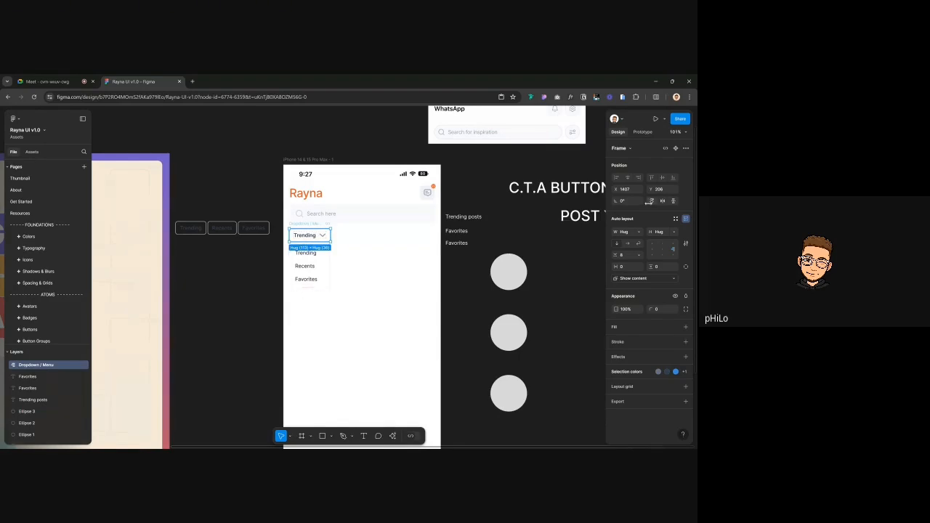
left_click(299, 282)
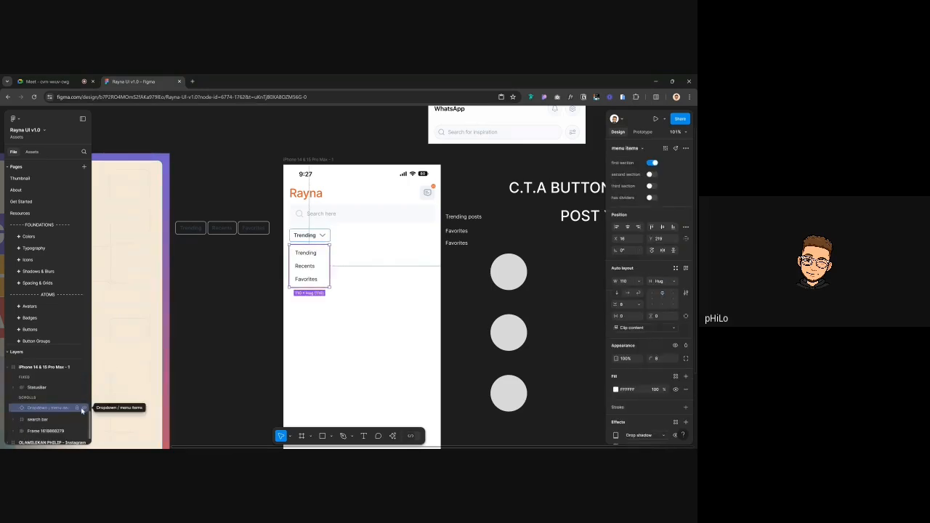
Hide the options list and draw a new frame below the Trending dropdown
left_click(83, 408)
left_click(319, 277)
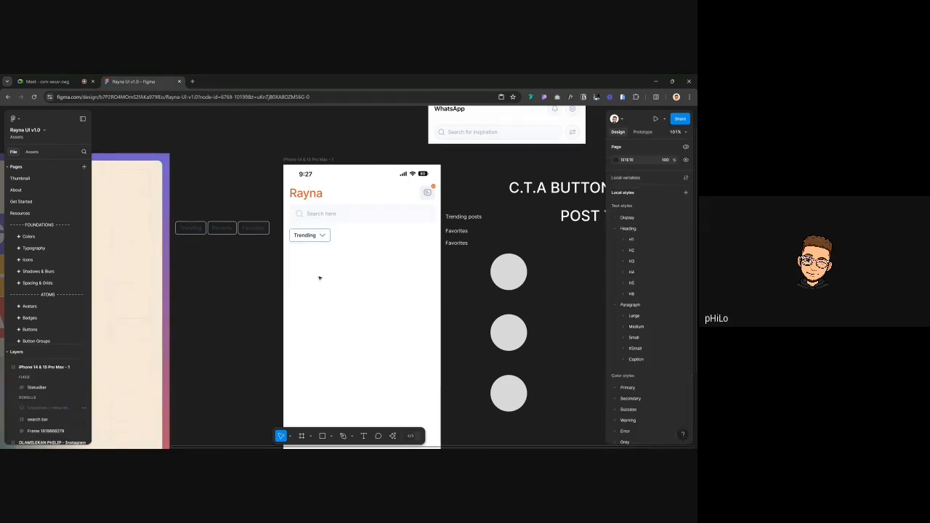
key("f")
scroll(323, 198, "down", 2)
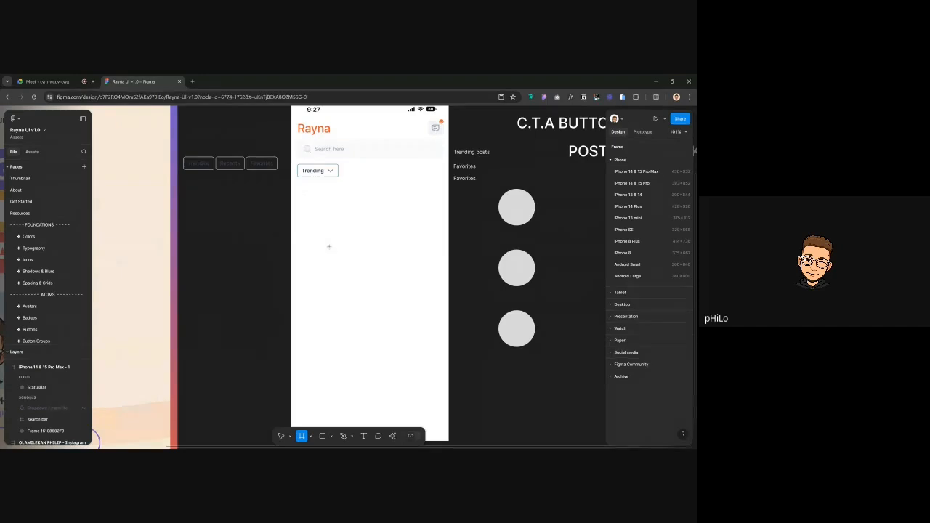
left_click_drag(301, 189, 443, 279)
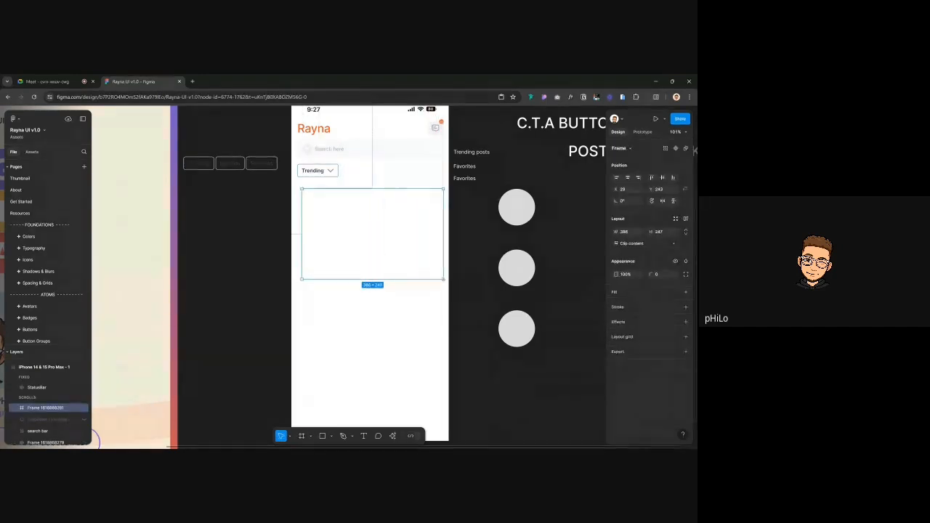
Set the new frame's width to 398 and X to 16, positioned under the dropdown
left_click(389, 147)
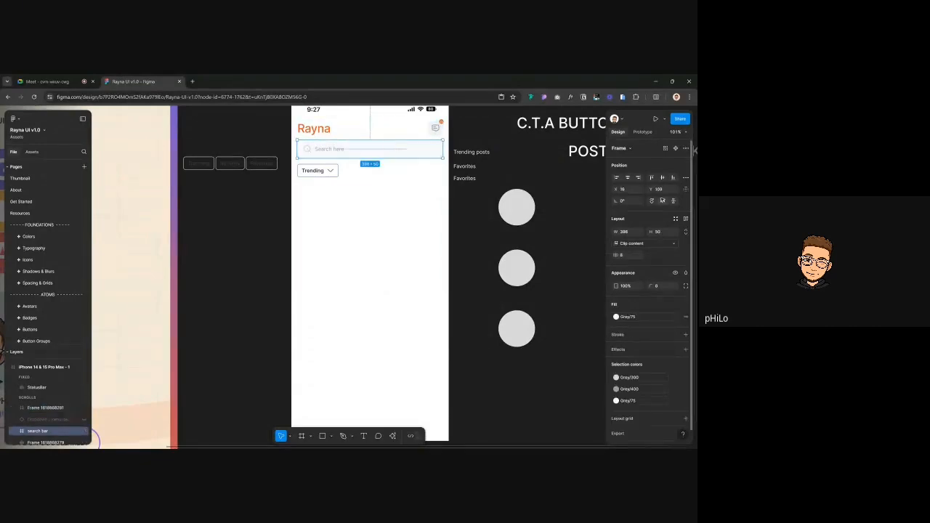
left_click(419, 242)
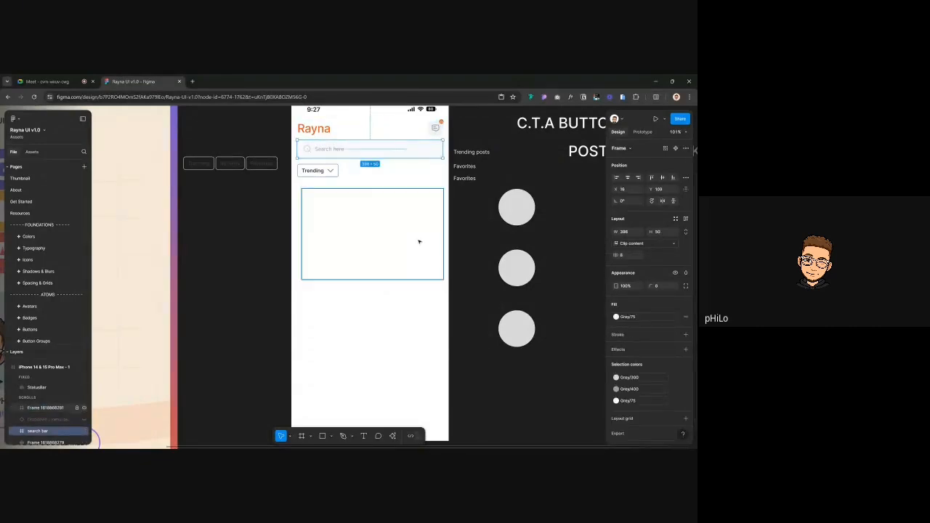
left_click(628, 232)
type("398")
key("Return")
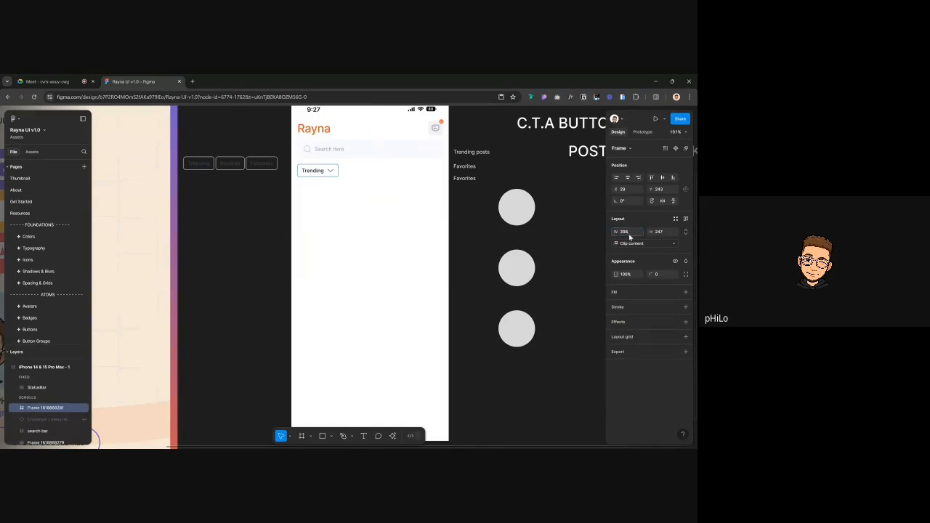
left_click(628, 177)
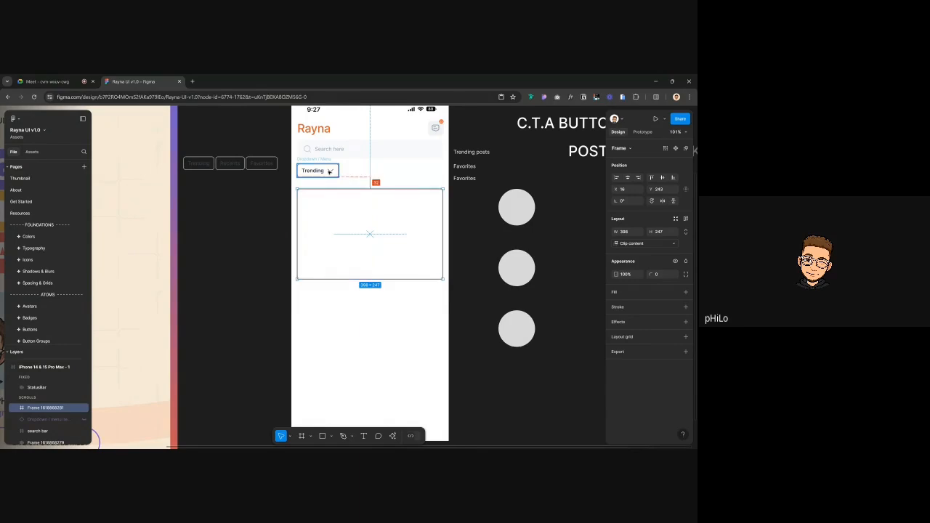
key("shift+Up")
key("Up")
key("Up")
key("Up")
key("Up")
key("Up")
key("Up")
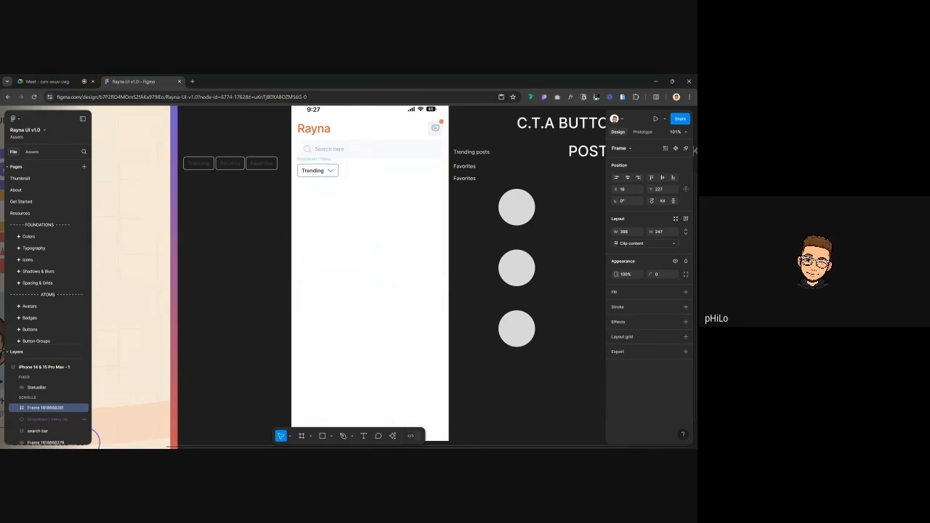
key("Down")
key("Down")
key("Down")
key("Down")
key("Down")
key("Down")
key("Down")
key("Down")
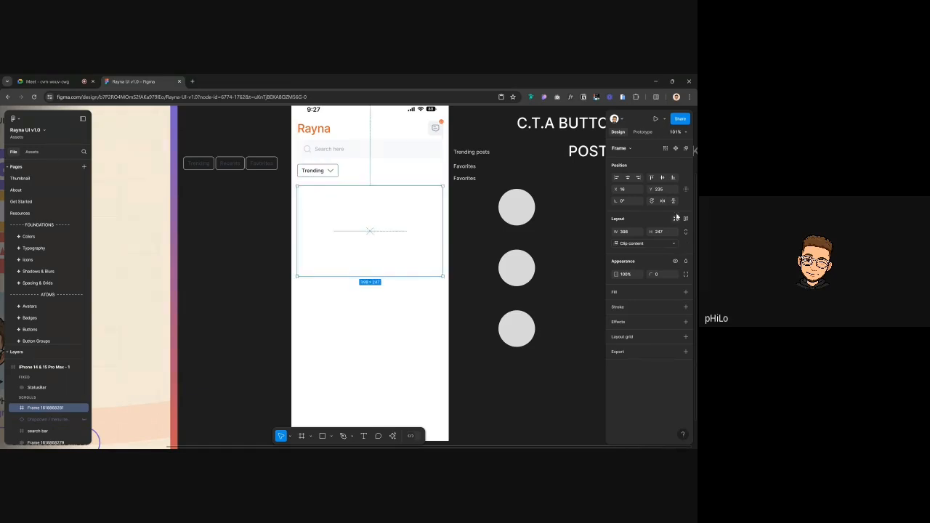
Give the frame corner radius 8 and a Grey/75 fill
left_click(656, 274)
left_click(676, 294)
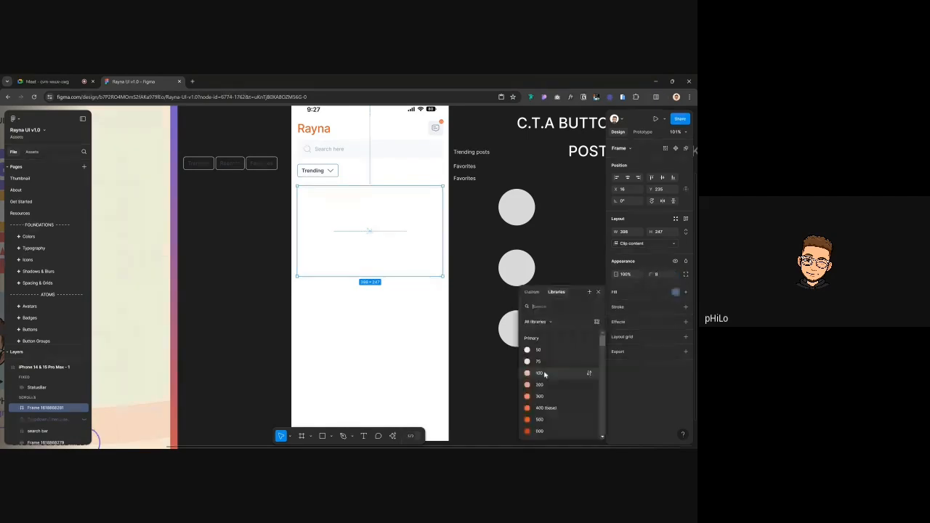
left_click(544, 373)
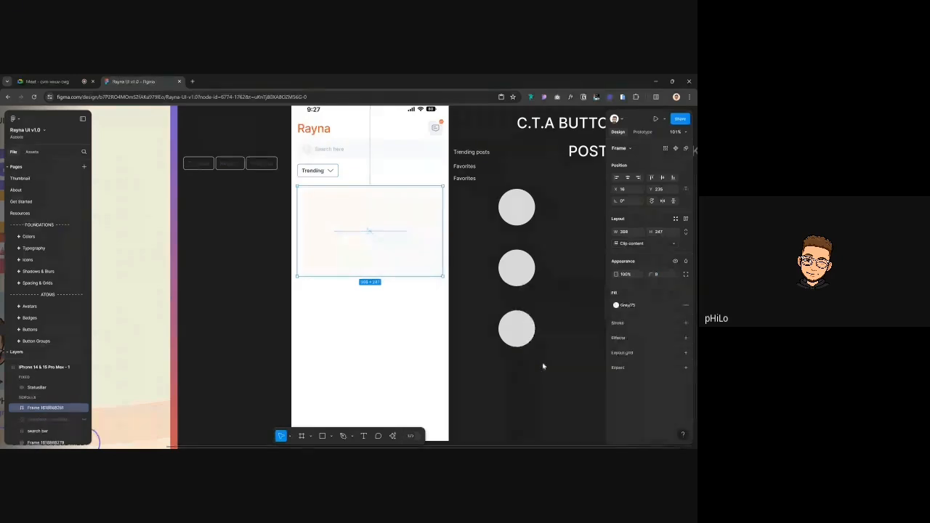
left_click(246, 250)
scroll(246, 249, "right", 1)
scroll(247, 249, "up", 2)
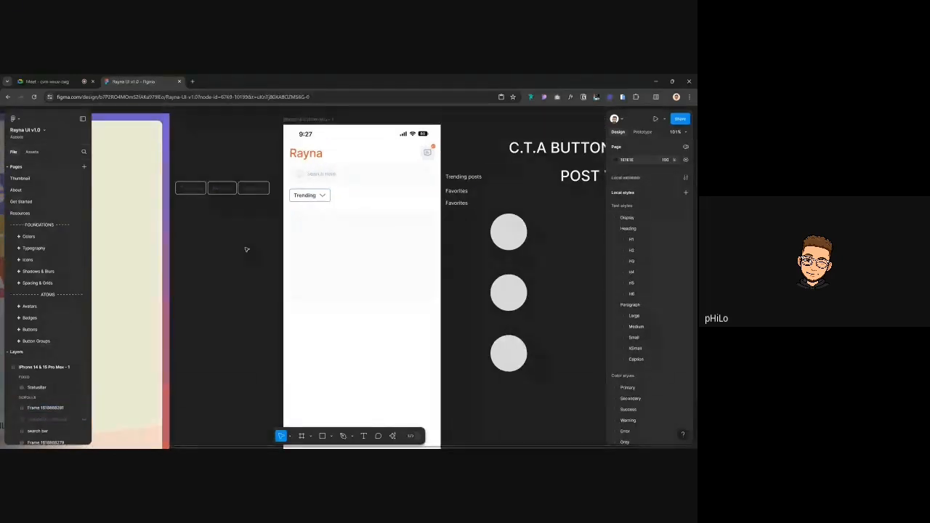
scroll(246, 249, "right", 3)
left_click(318, 269)
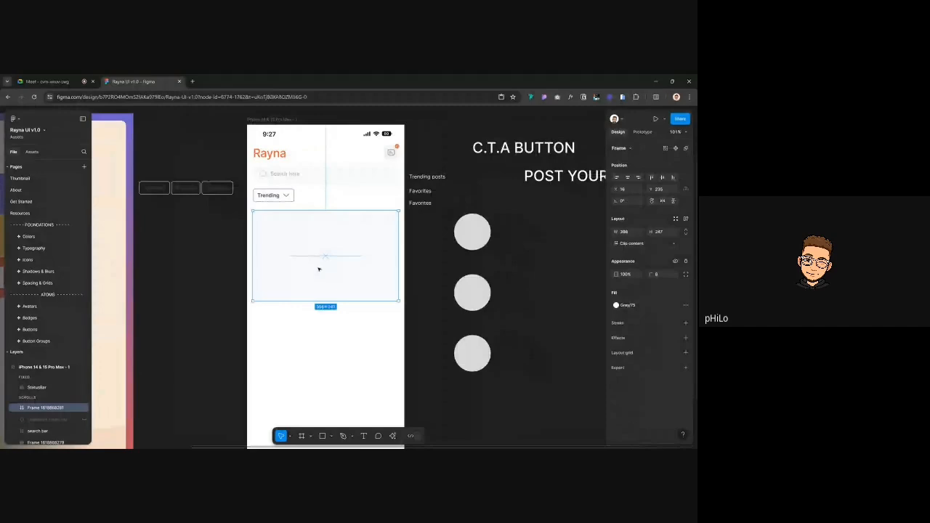
scroll(318, 270, "down", 3)
left_click(305, 157)
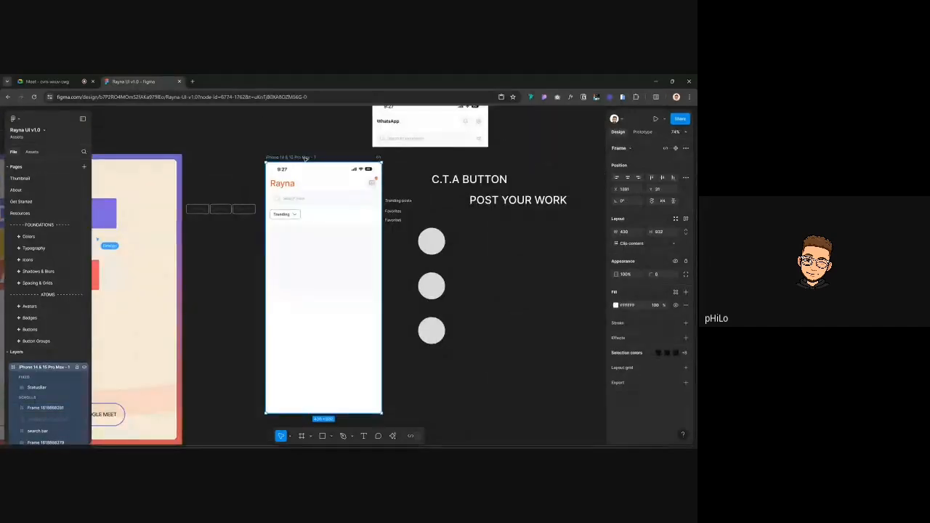
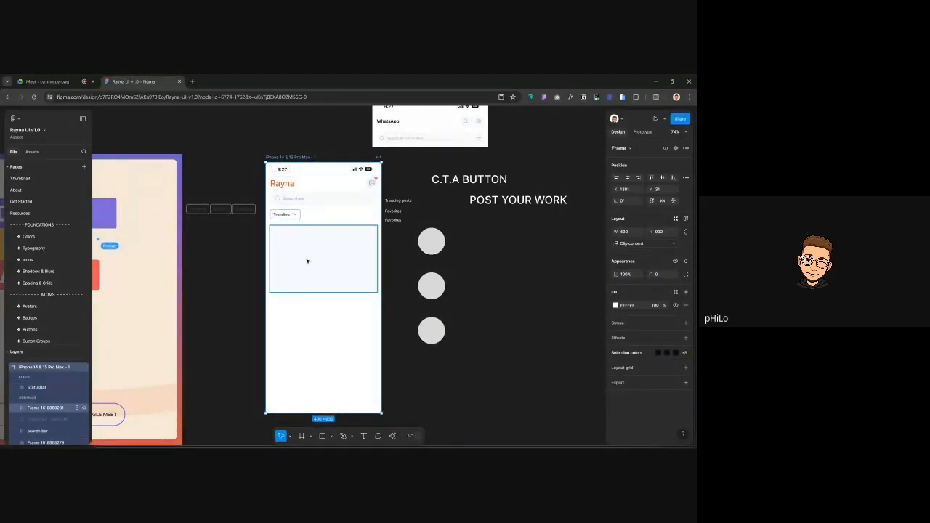
Rename the content box layer below the Trending filter to 'post'
left_click(307, 260)
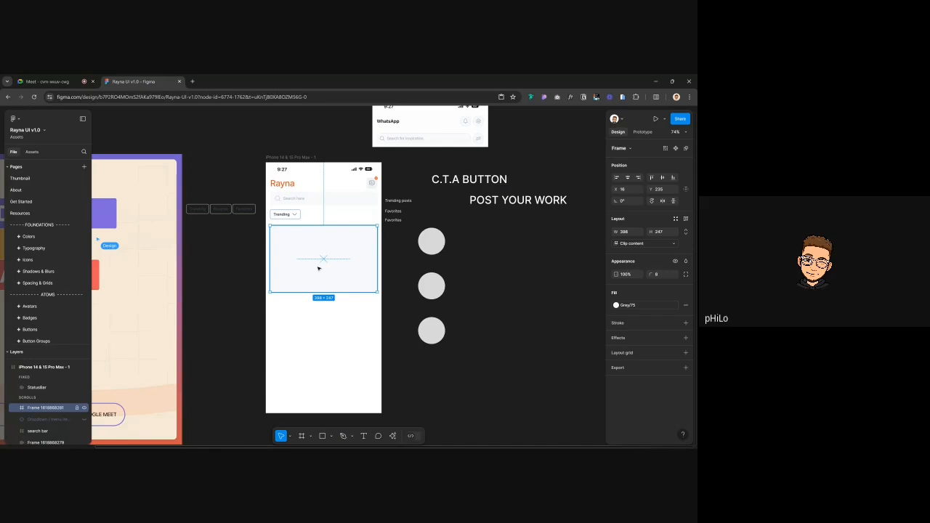
key("ctrl+r")
type("pos")
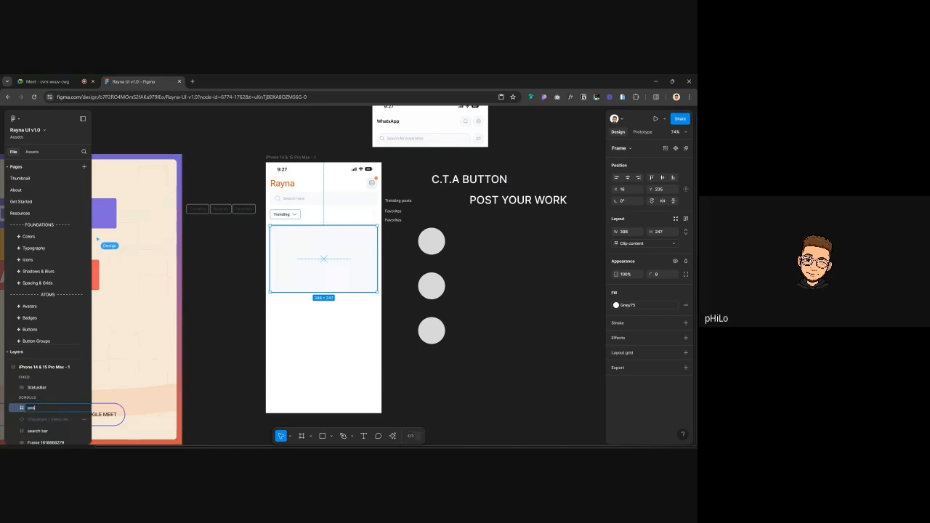
type("t")
key("Return")
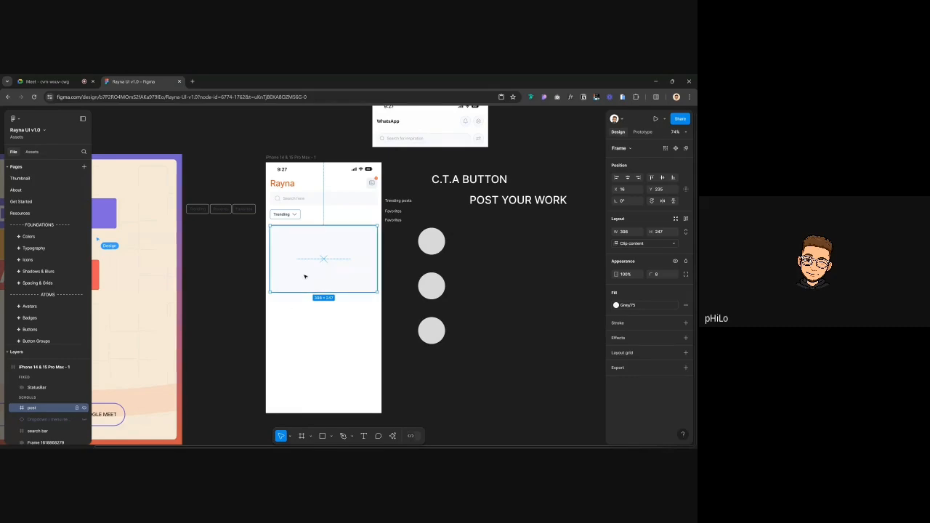
Set the post frame's height to 224, after trying 200 and 240
left_click(663, 190)
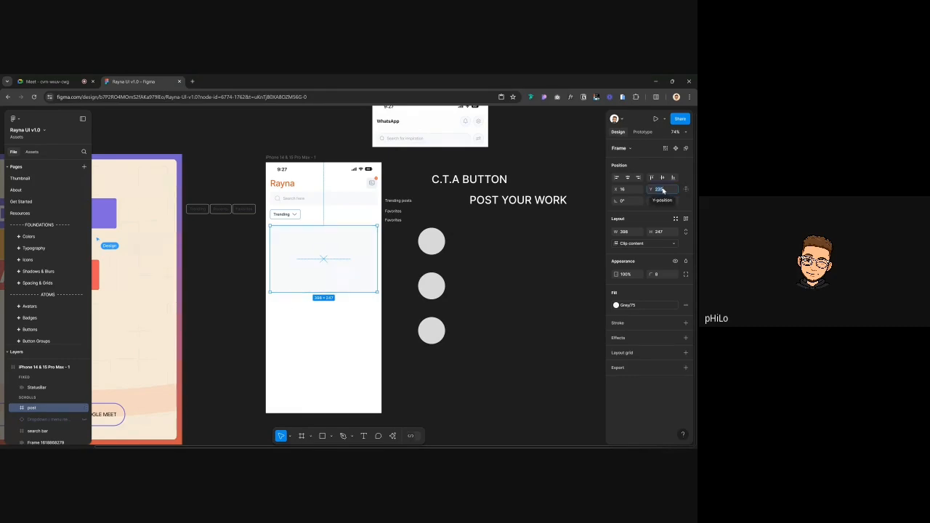
left_click(665, 233)
type("200")
key("Return")
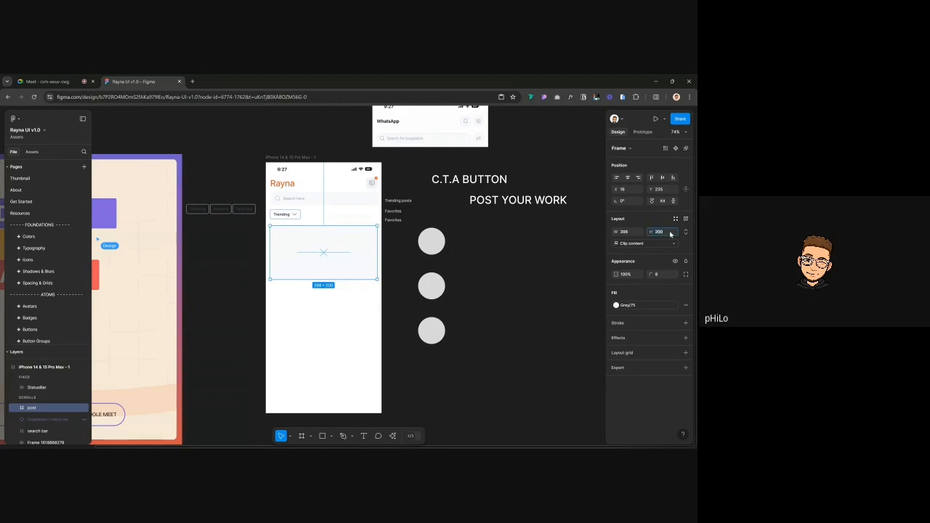
key("ctrl+z")
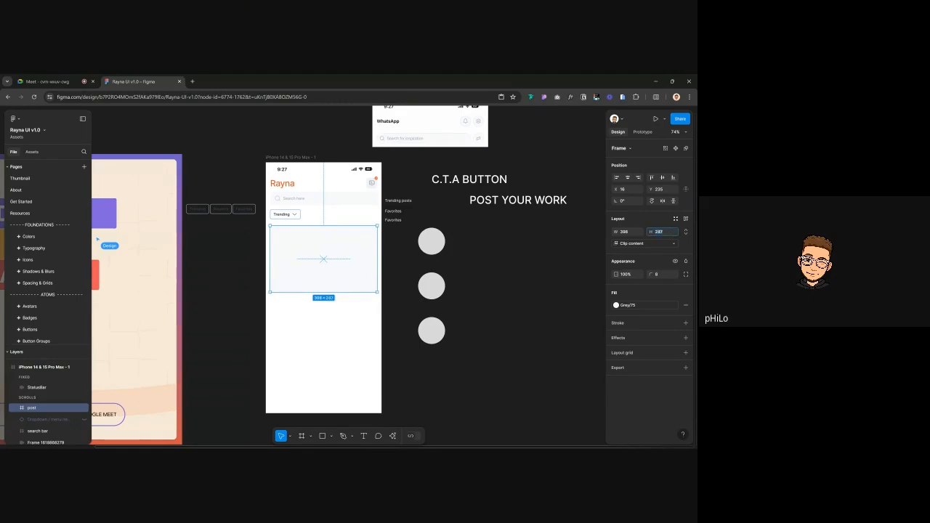
type("240")
key("Return")
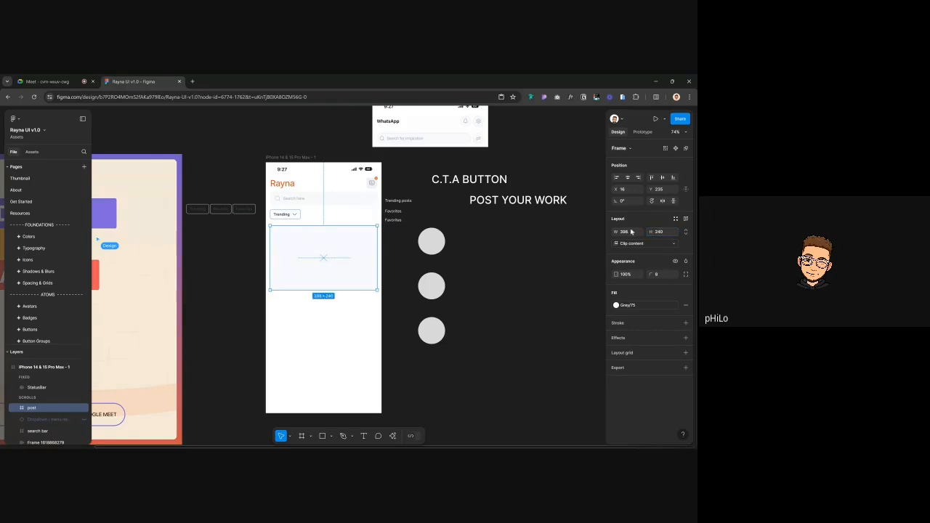
key("shift+Down")
key("shift+Down")
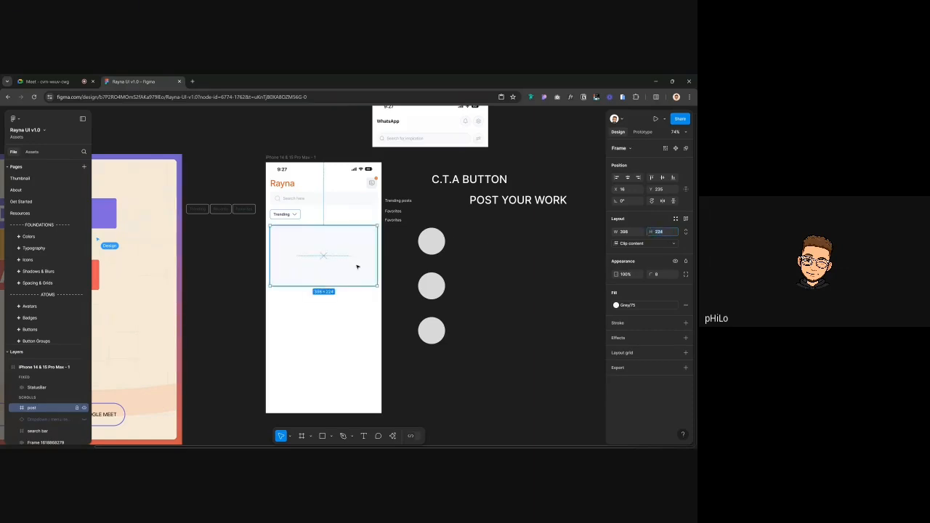
left_click(201, 261)
left_click(317, 244)
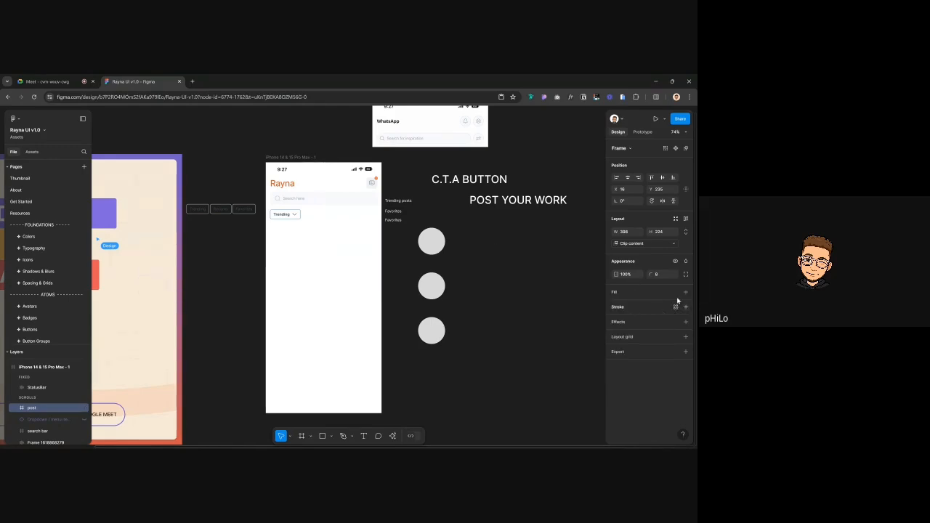
Replace the post frame's grey fill with a new fill set to Image type
left_click(684, 305)
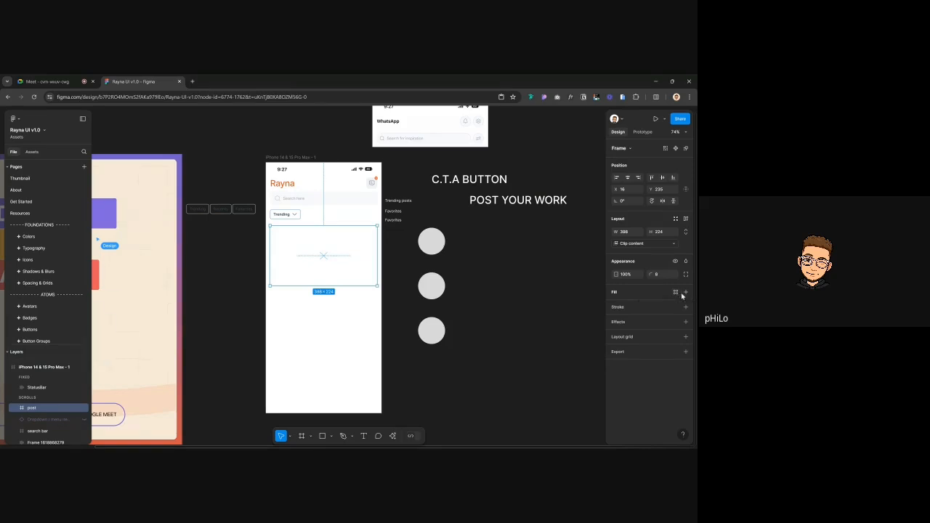
left_click(685, 292)
left_click(616, 306)
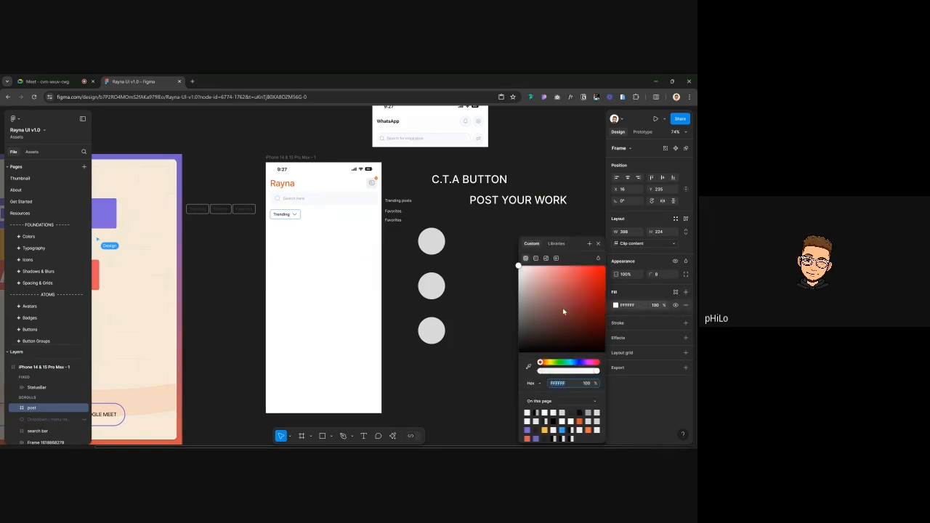
left_click(535, 258)
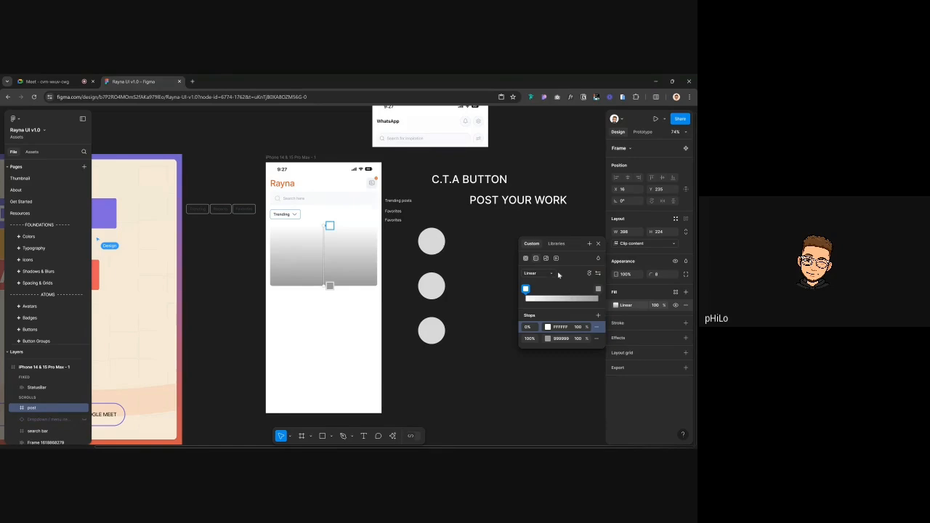
left_click(546, 259)
left_click(565, 312)
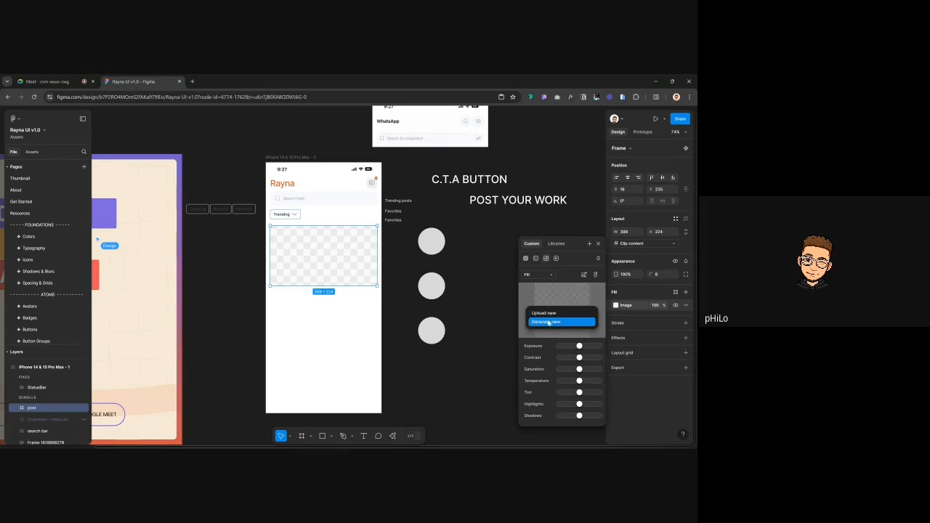
left_click(552, 321)
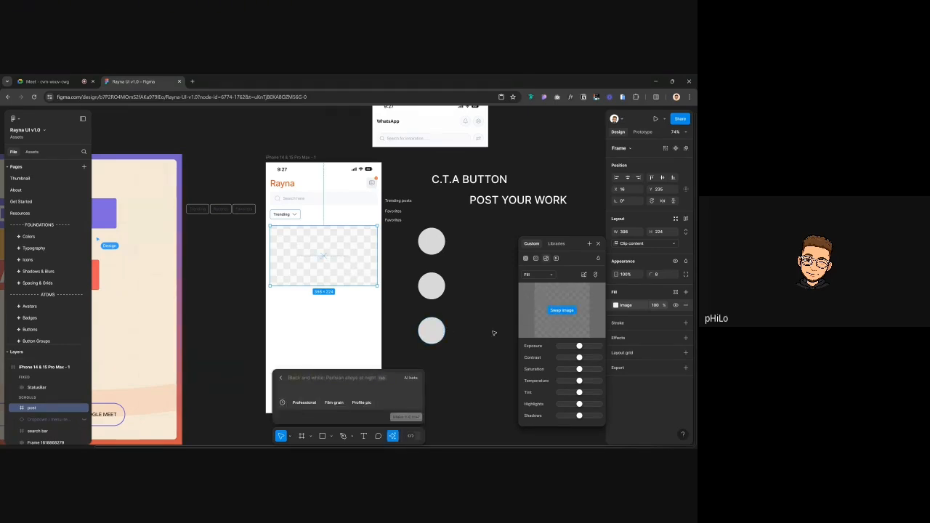
left_click(493, 332)
left_click(281, 379)
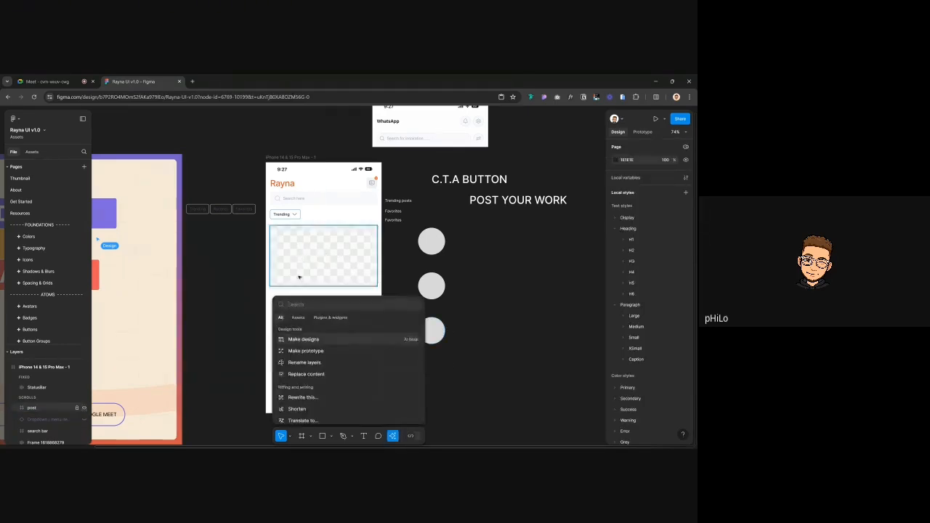
left_click(224, 327)
Upload the Projects screenshot as the post frame's image fill
left_click(300, 272)
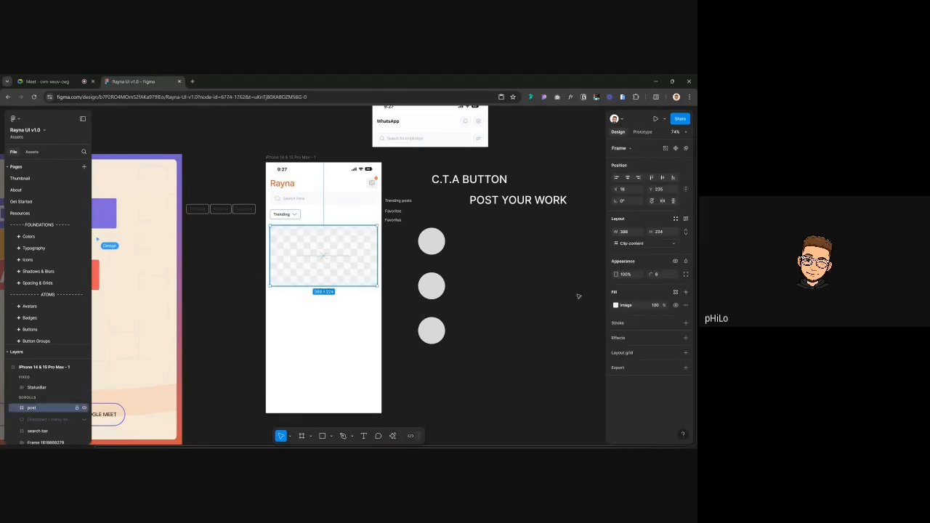
left_click(615, 305)
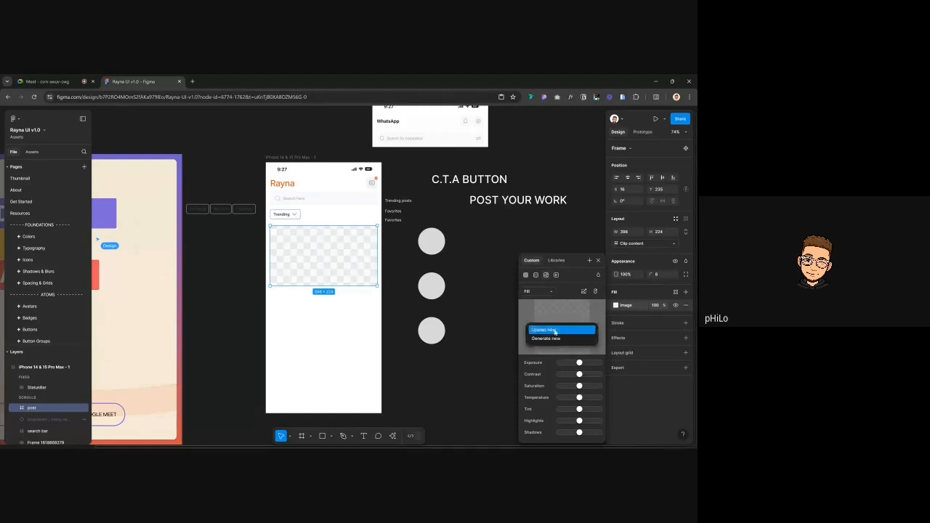
left_click(554, 328)
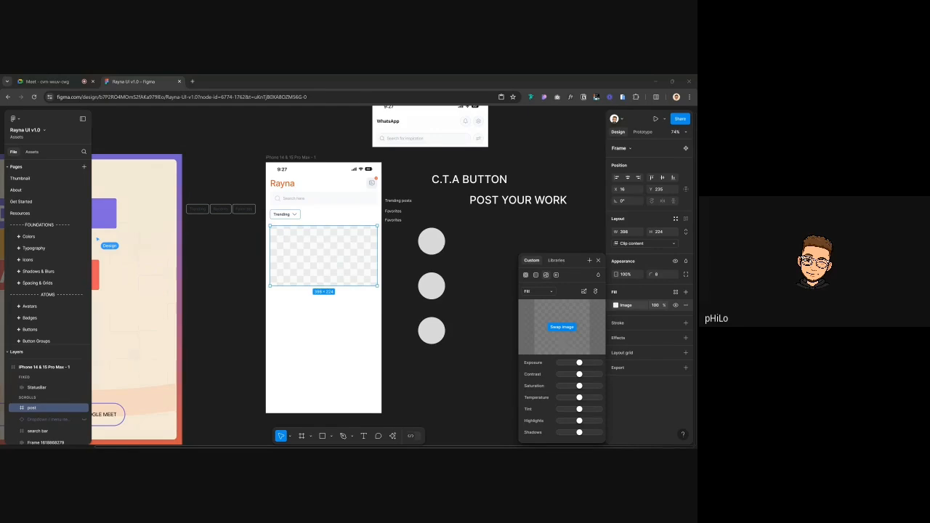
key("Return")
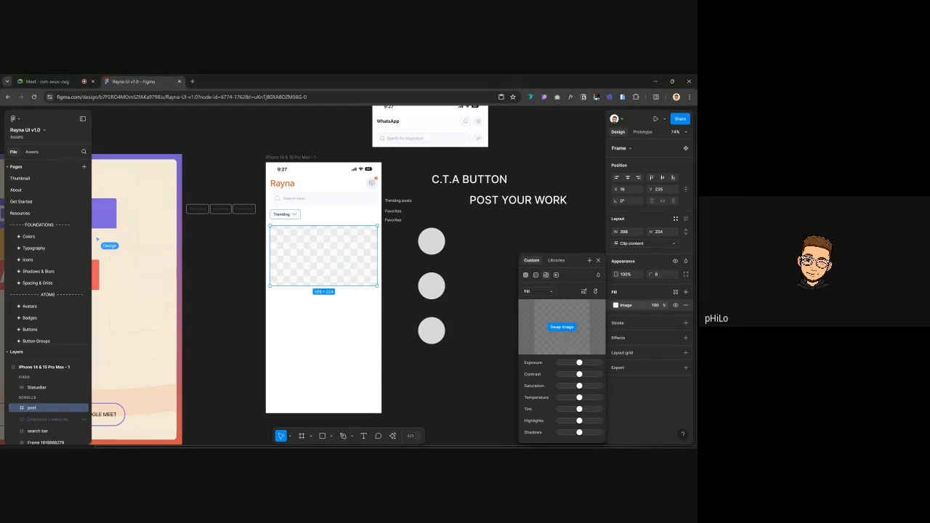
Switch the image fill to Crop and shift the Projects image lower in the frame
left_click(537, 291)
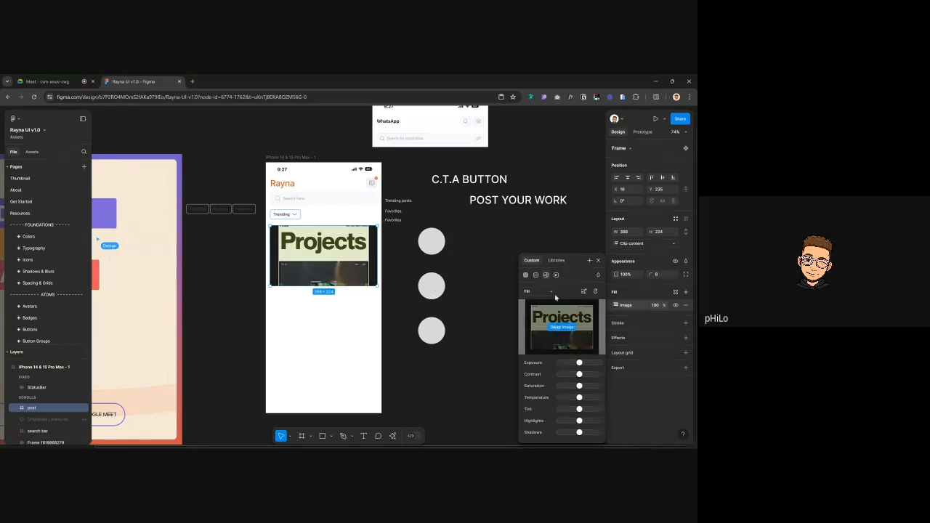
left_click(538, 308)
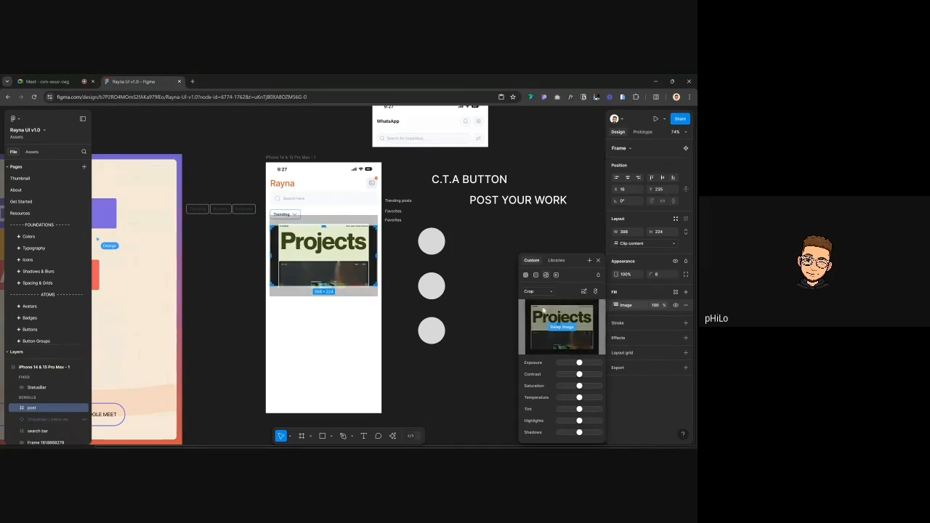
left_click_drag(340, 280, 340, 291)
left_click(223, 275)
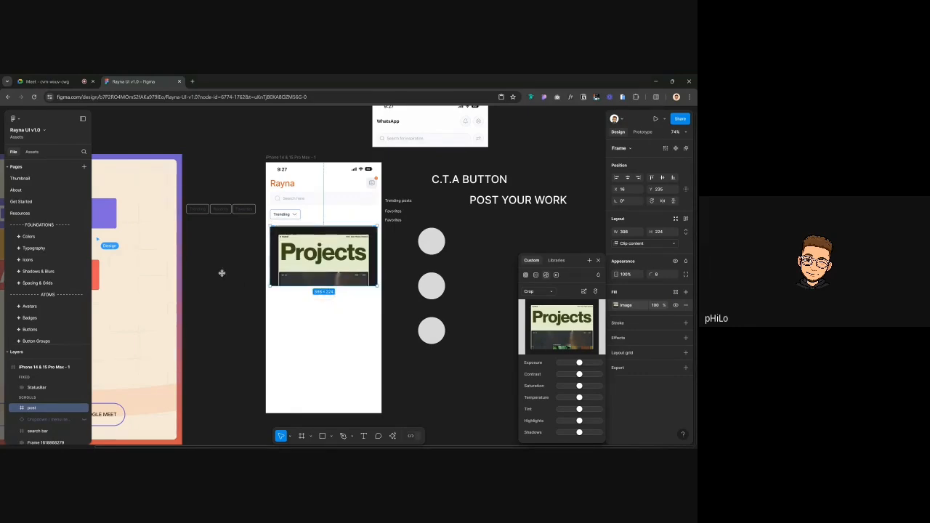
left_click(223, 274)
Reselect the post frame and check its image crop settings before exiting crop mode
left_click(307, 263)
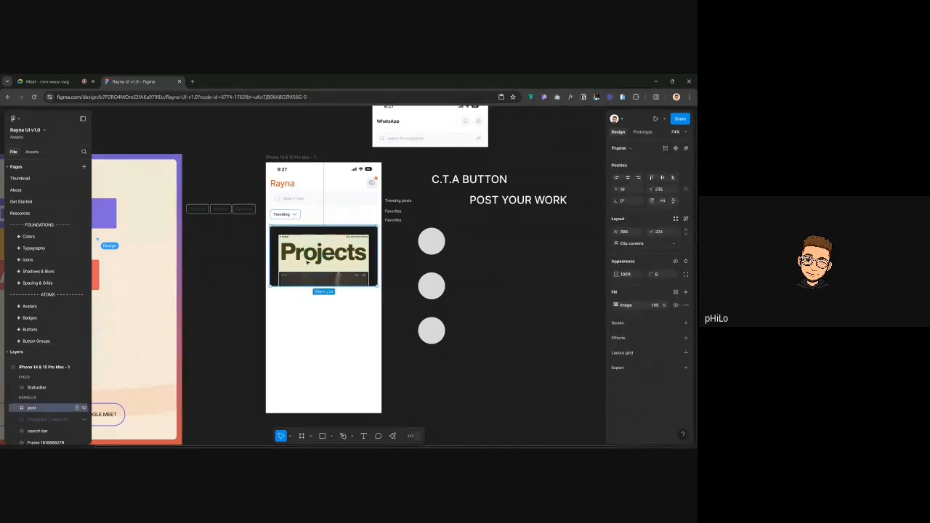
scroll(306, 263, "up", 3)
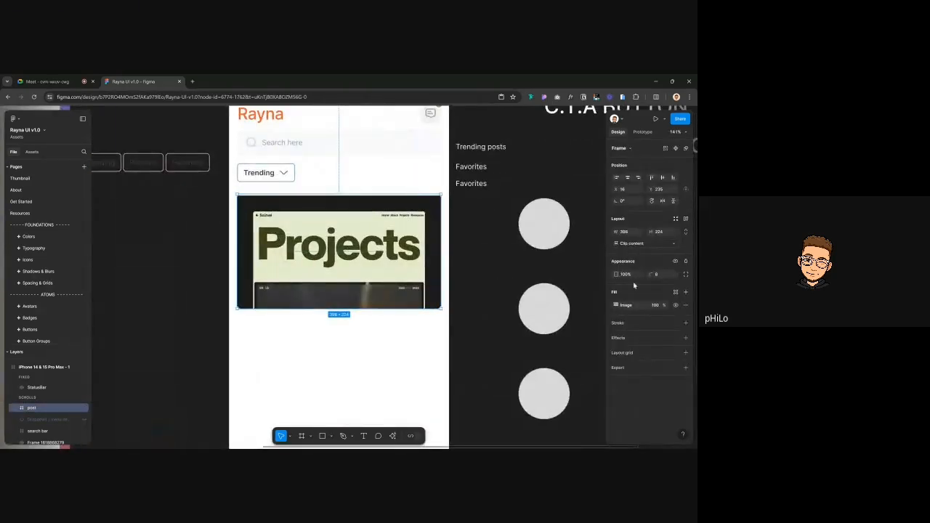
left_click(616, 304)
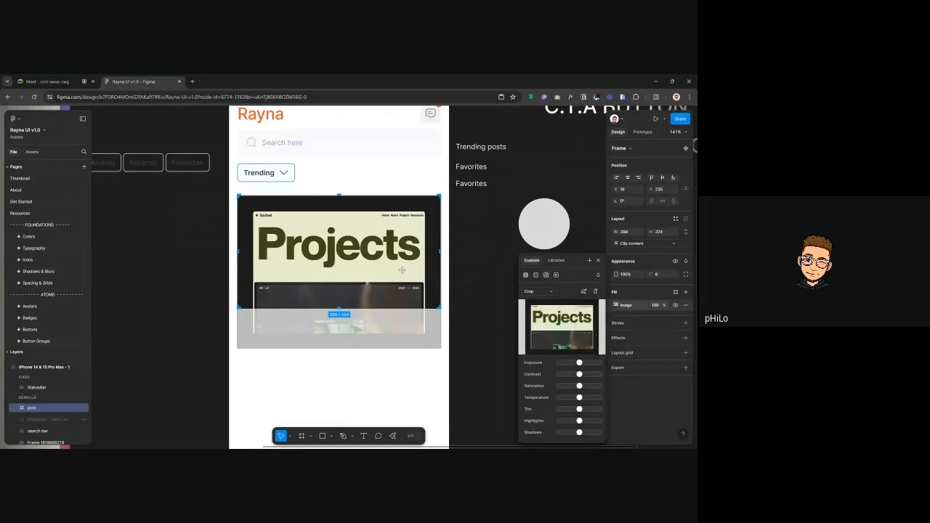
left_click(163, 254)
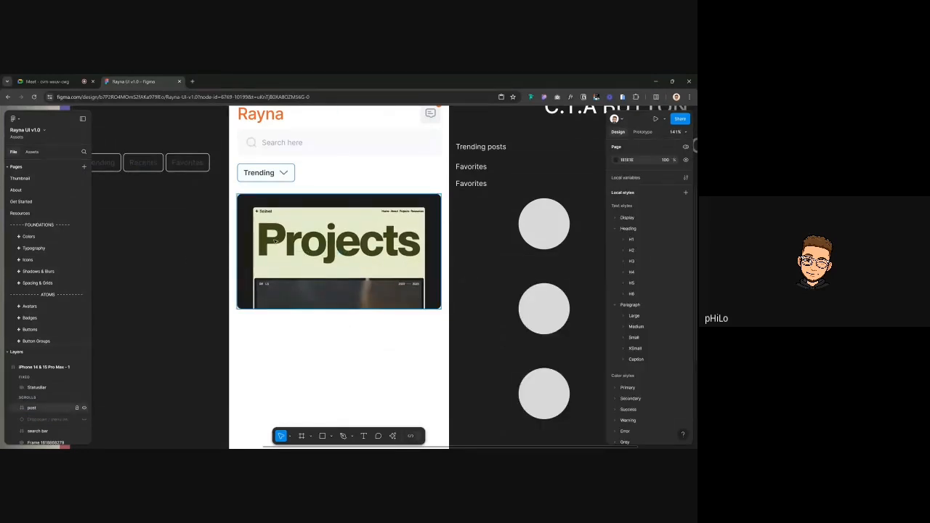
left_click(45, 81)
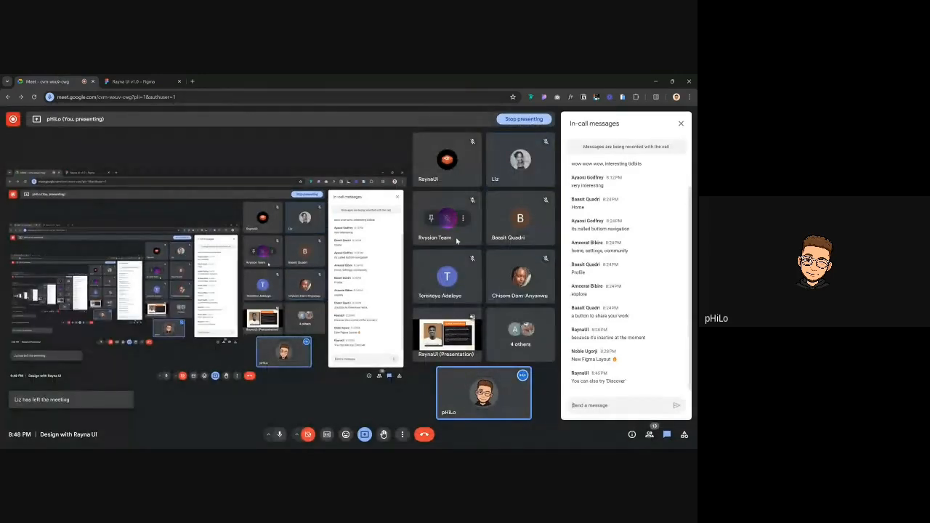
left_click(135, 82)
key("t")
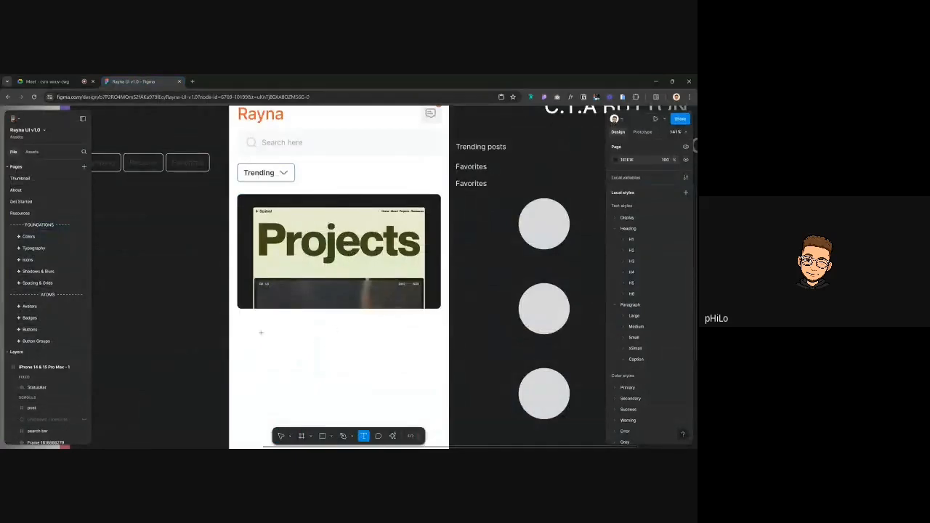
left_click(240, 318)
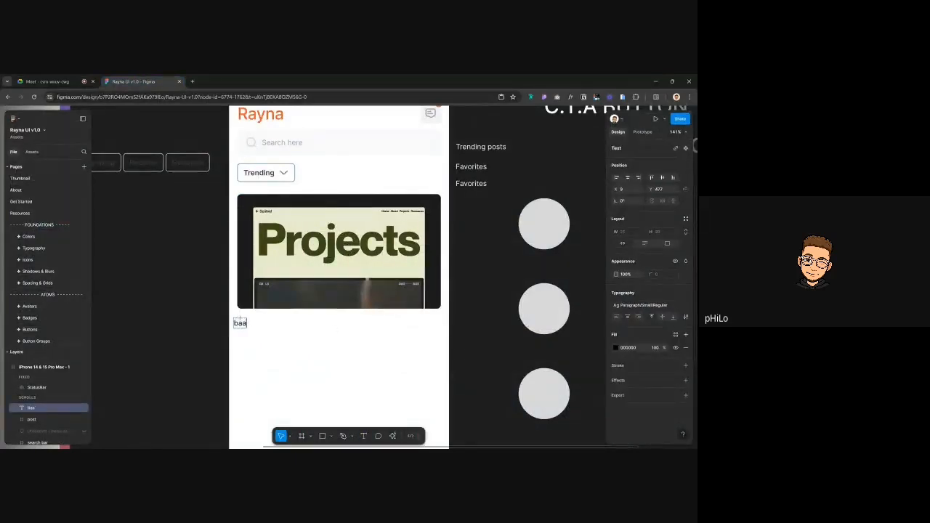
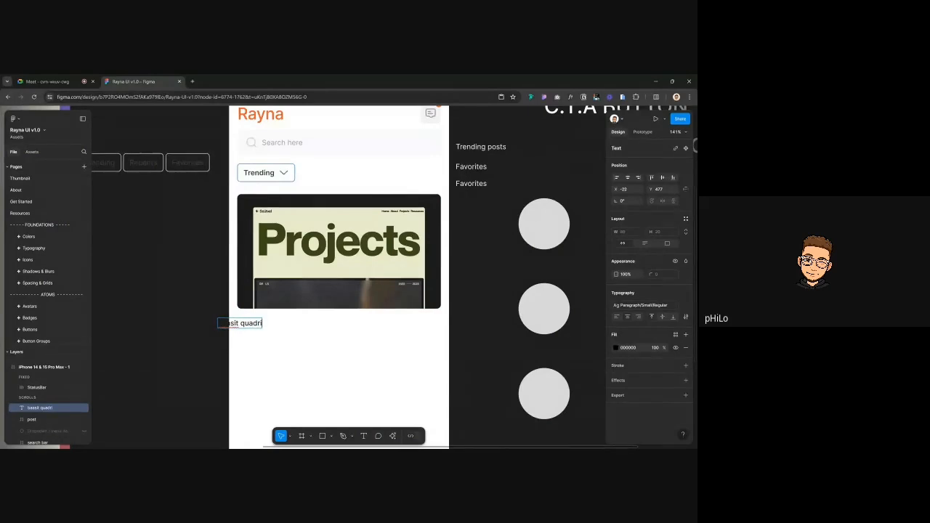
key("Escape")
left_click_drag(236, 323, 271, 326)
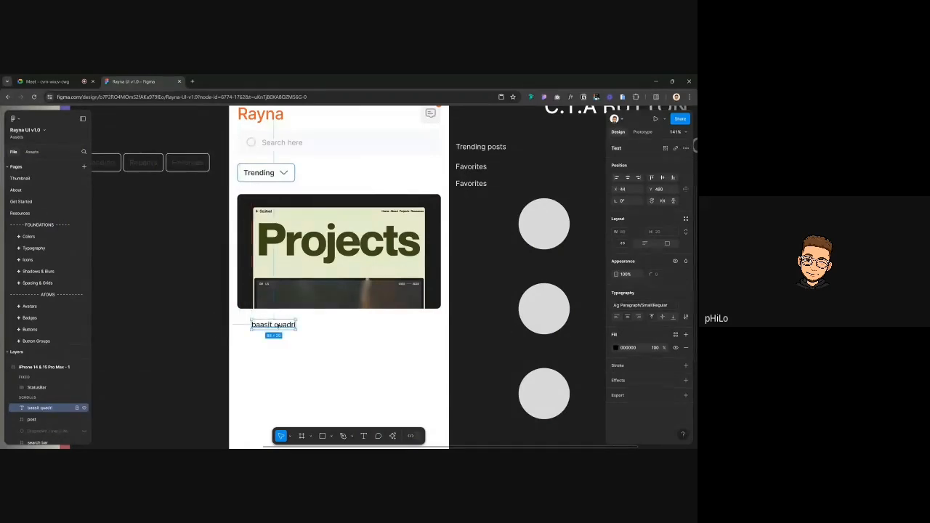
key("Return")
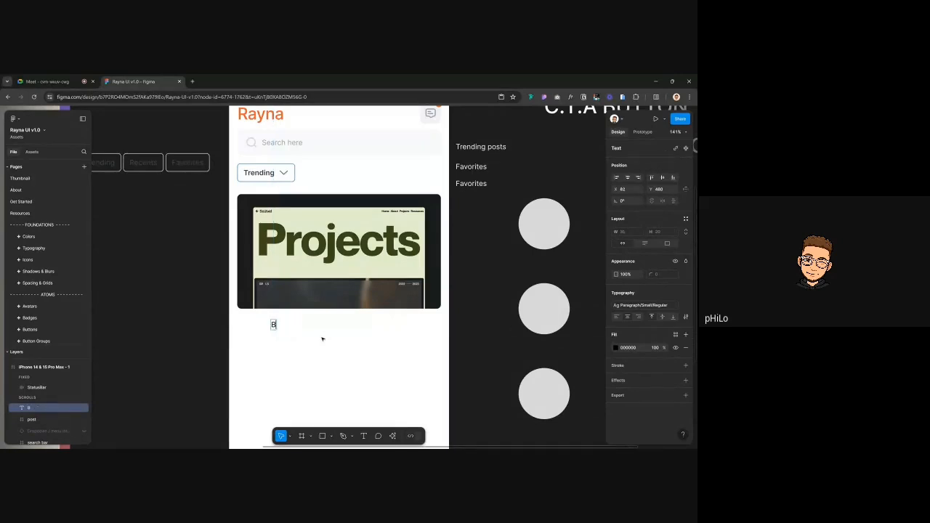
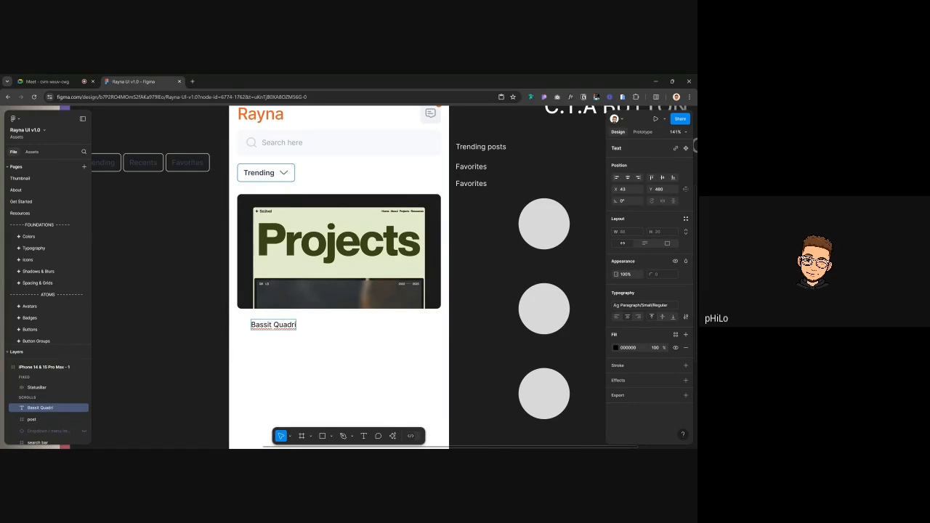
type("a")
key("Escape")
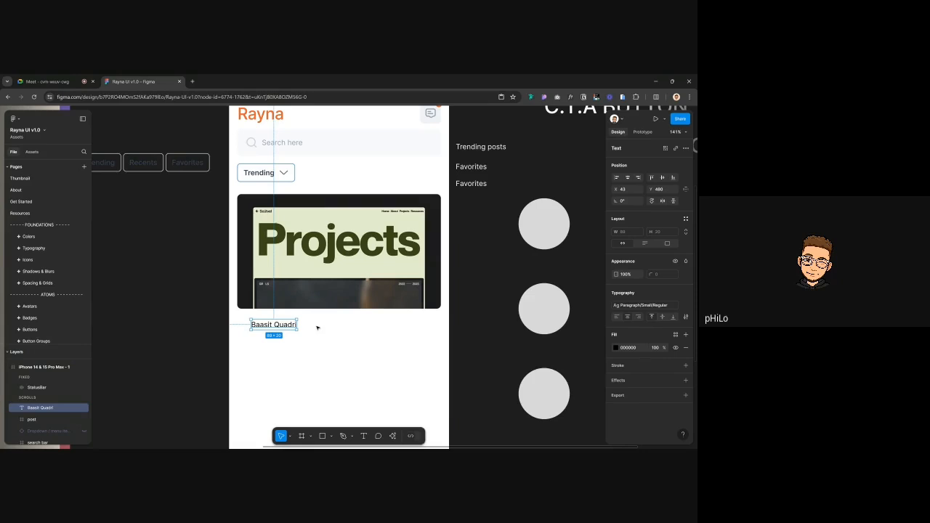
left_click_drag(279, 330, 309, 317)
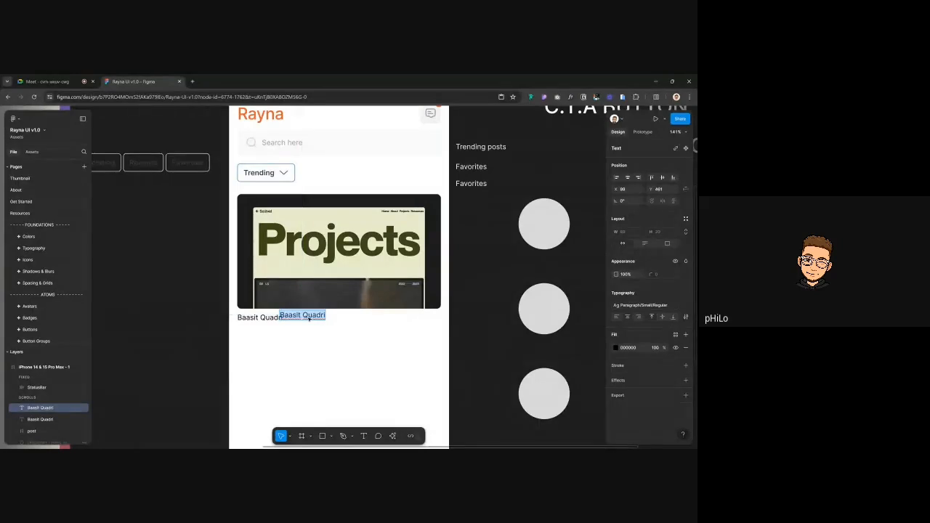
type("scutvel")
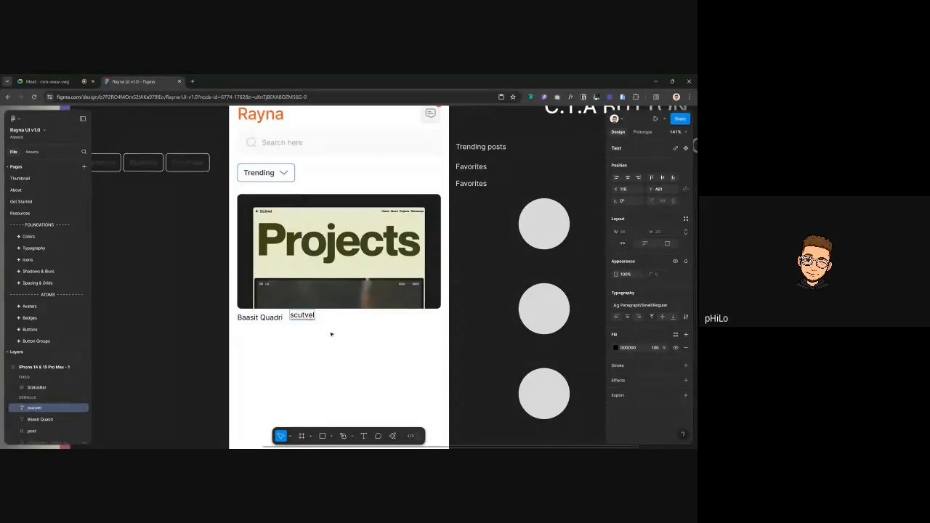
type("Scutvel")
key("ctrl+a")
type("Scutvel")
double_click(309, 315)
key("Right")
type("portfolio")
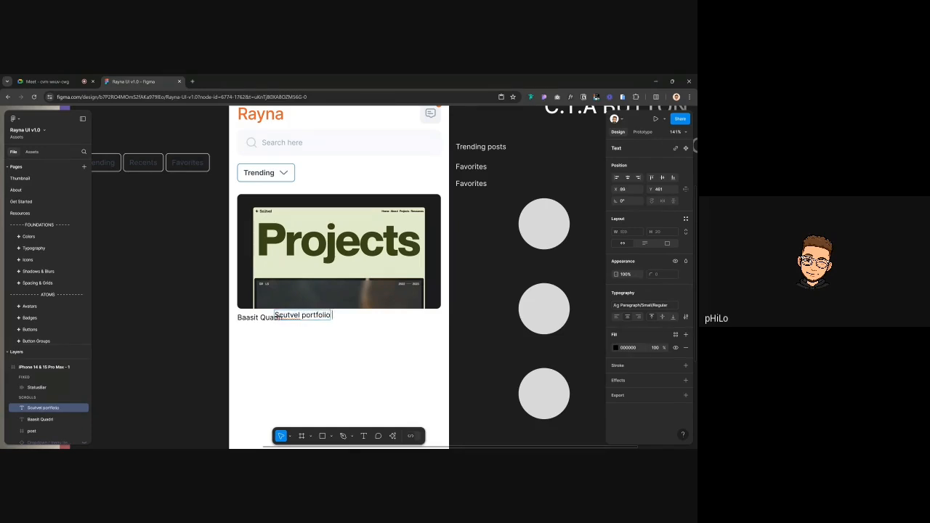
key("ctrl+BackSpace")
type("Port")
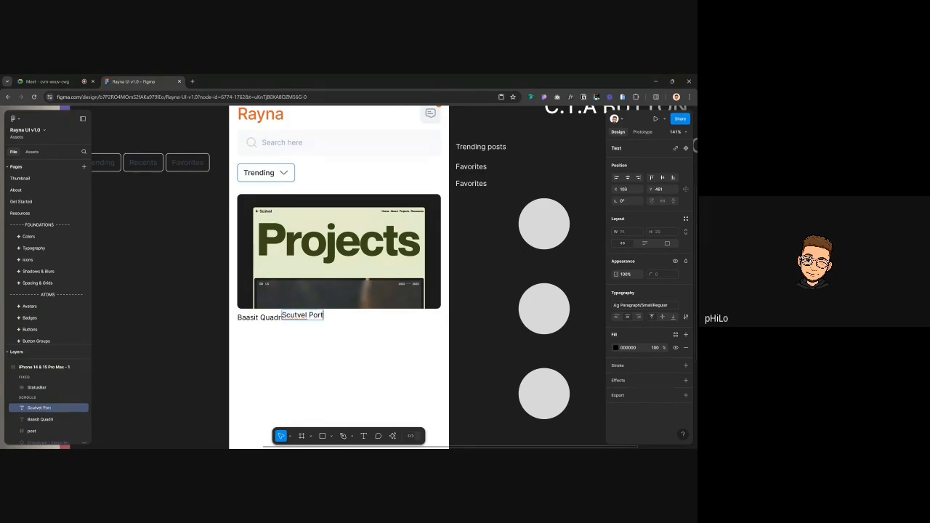
type("folio Project")
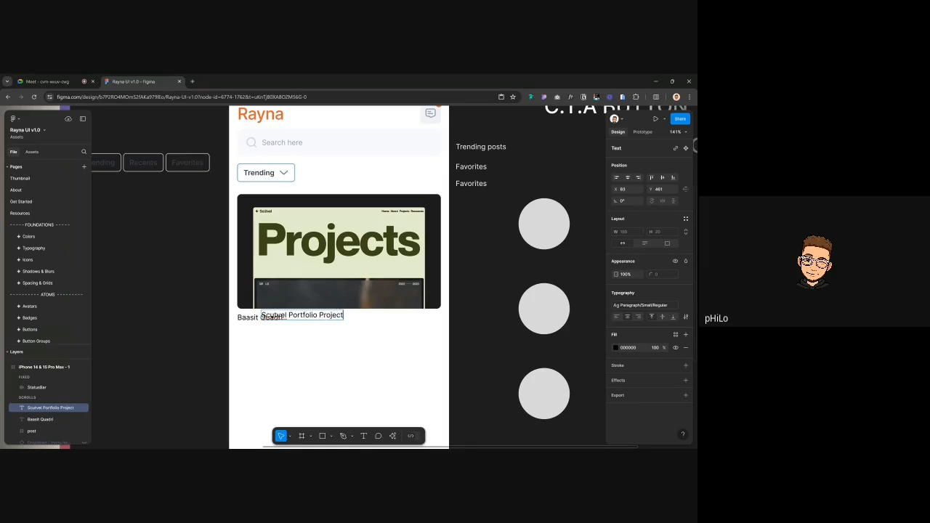
key("Escape")
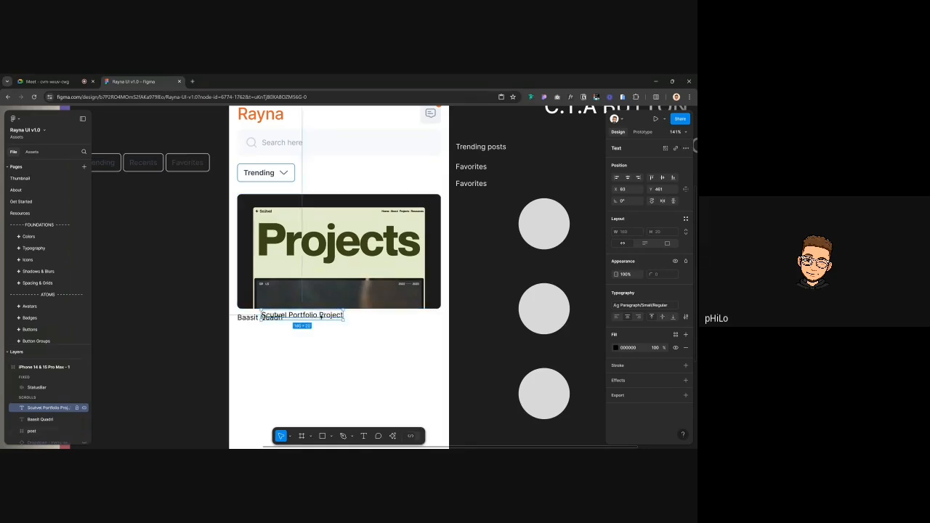
left_click_drag(326, 318, 352, 319)
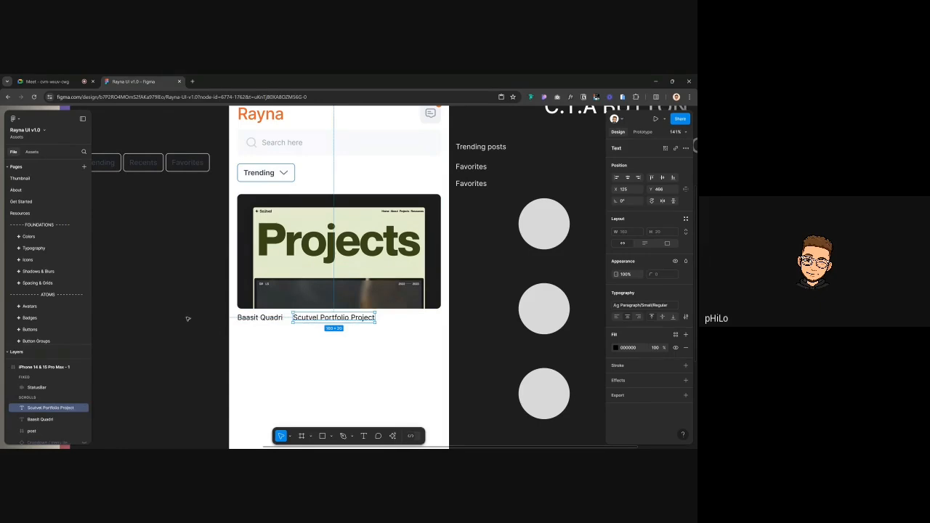
left_click(188, 318)
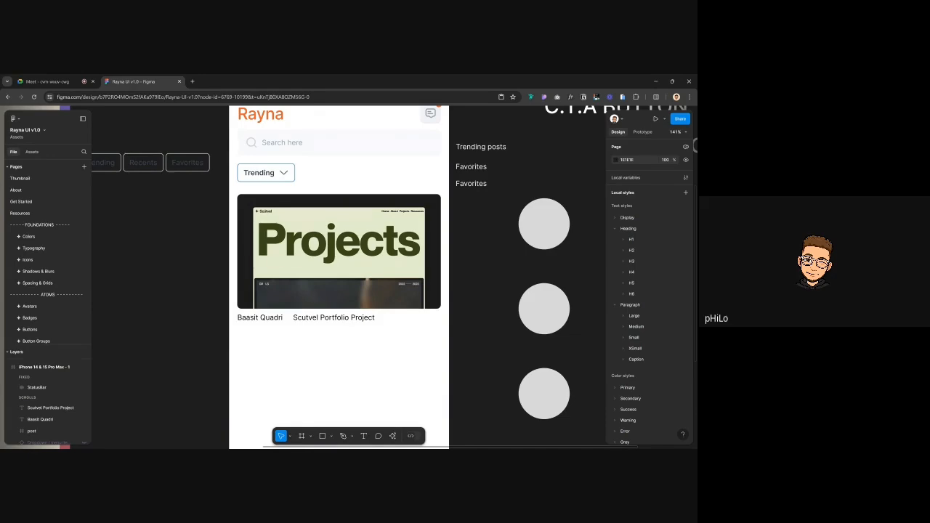
scroll(295, 247, "down", 2)
scroll(295, 247, "left", 1)
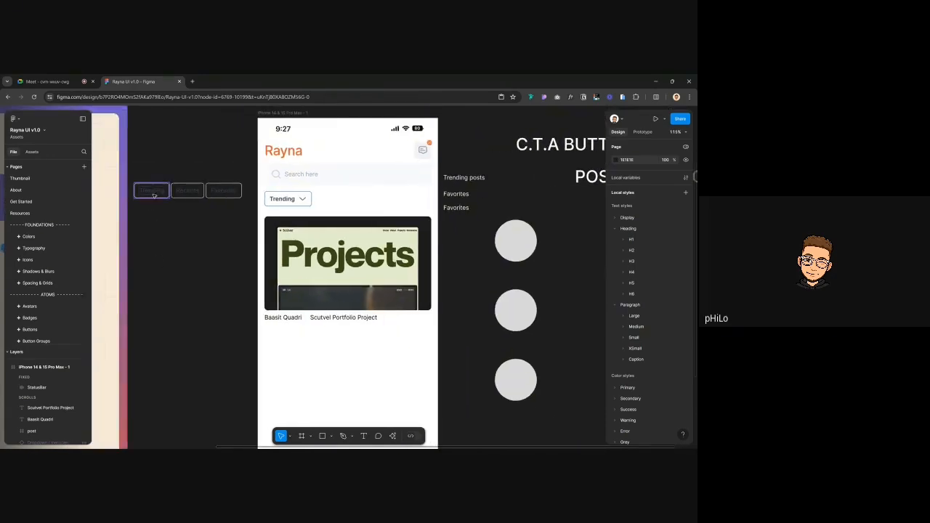
scroll(292, 218, "up", 1)
scroll(293, 218, "right", 1)
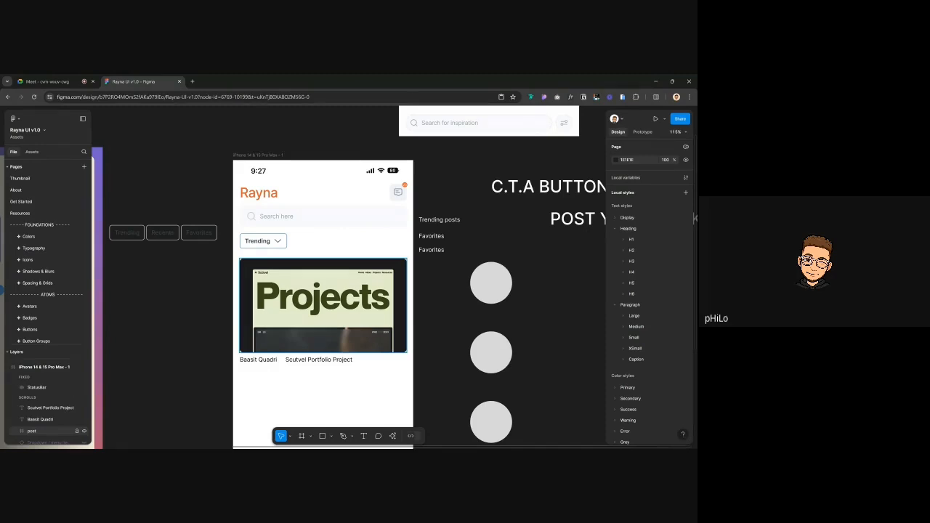
left_click(282, 217)
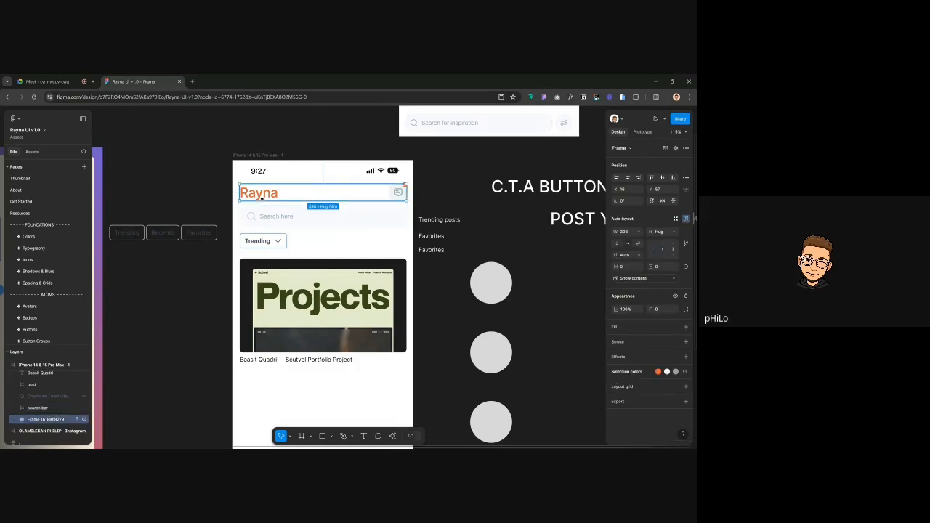
Inspect the header and the Trending dropdown's nested layers in the Layers panel
left_click(286, 218)
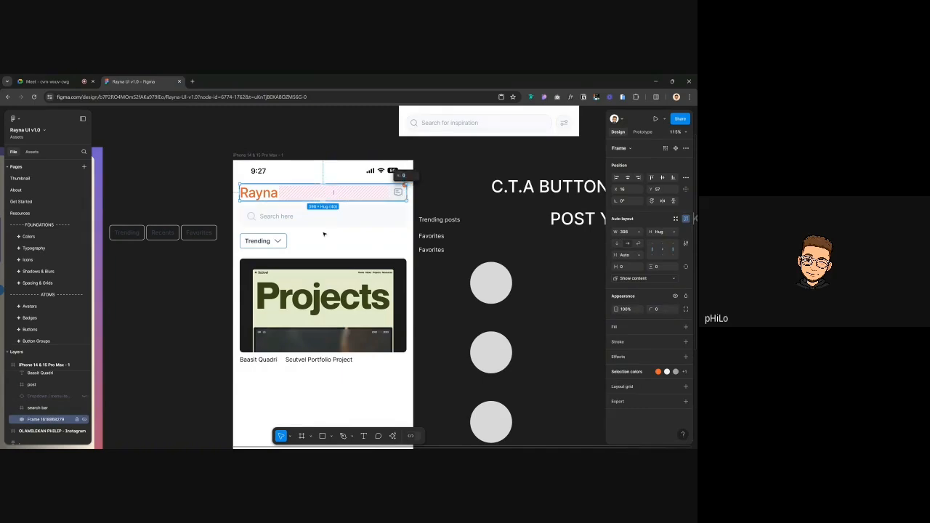
left_click(255, 245)
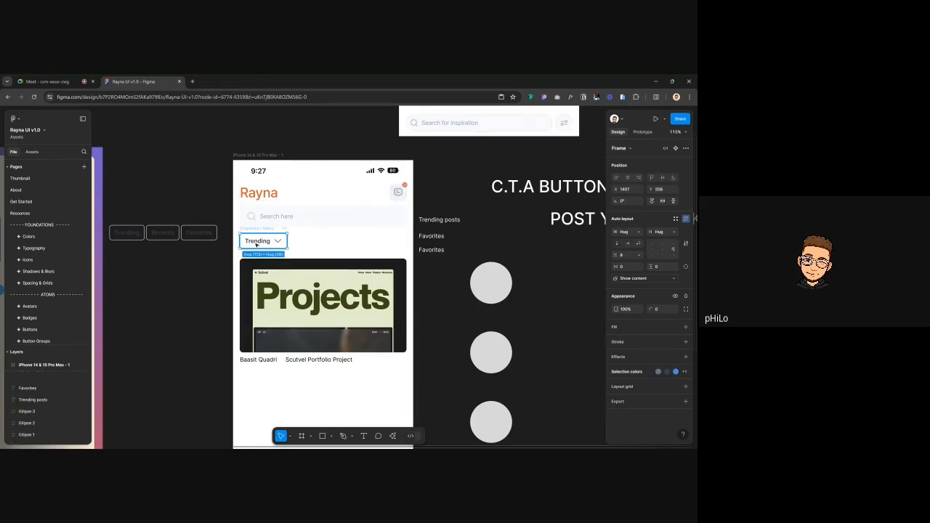
left_click(207, 267)
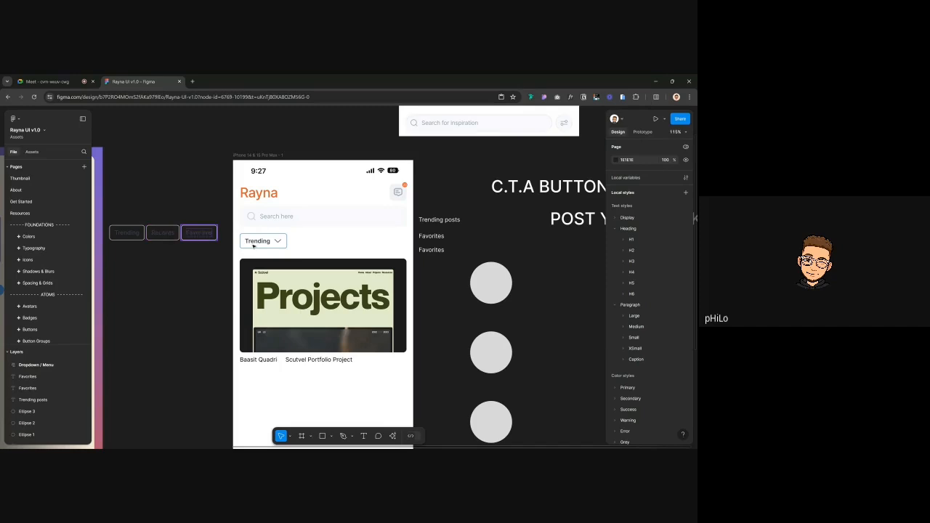
scroll(230, 232, "left", 3)
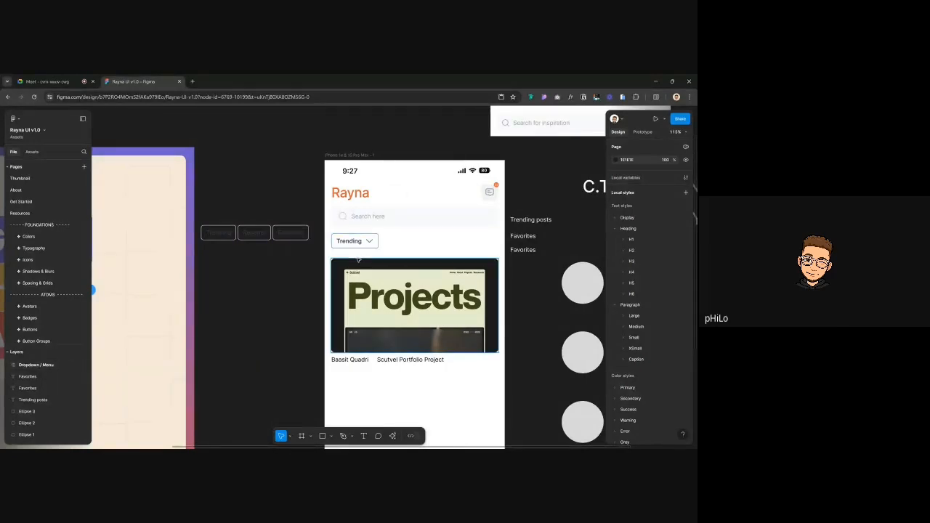
scroll(349, 244, "right", 1)
left_click(338, 245)
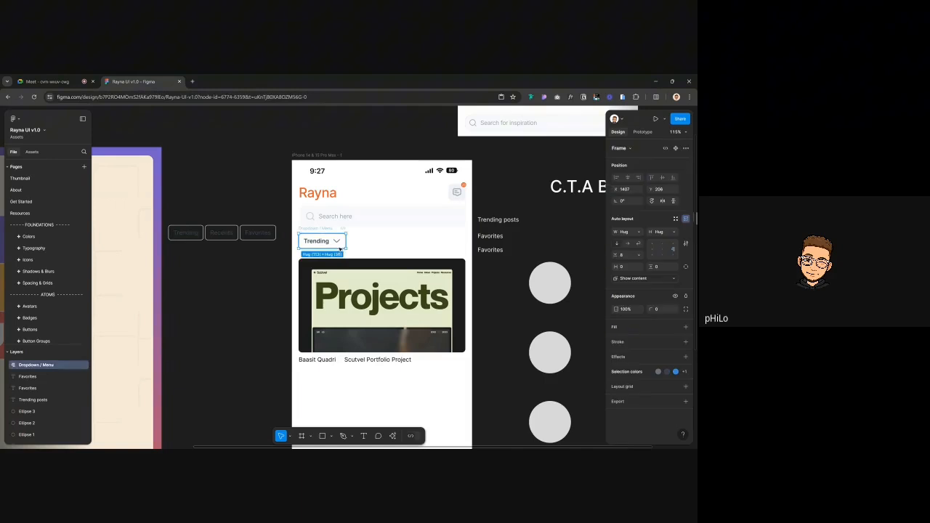
left_click(8, 366)
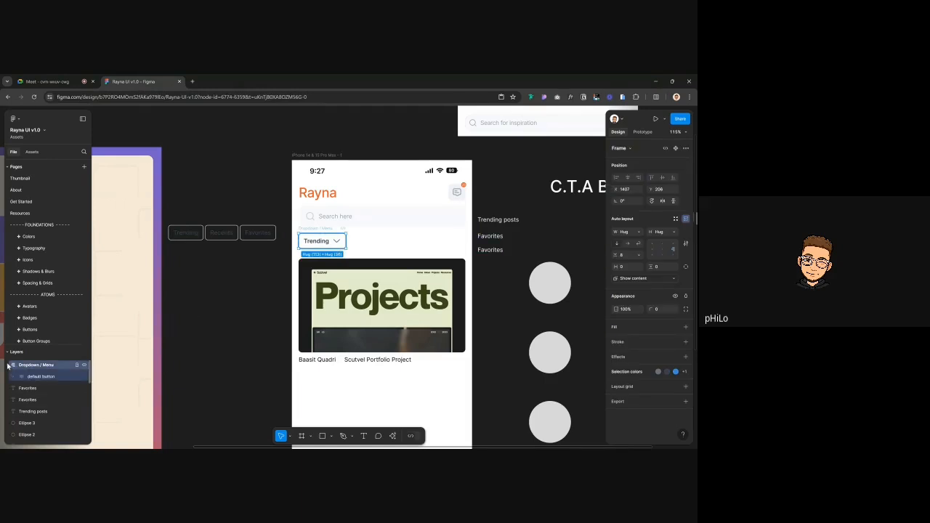
left_click(20, 377)
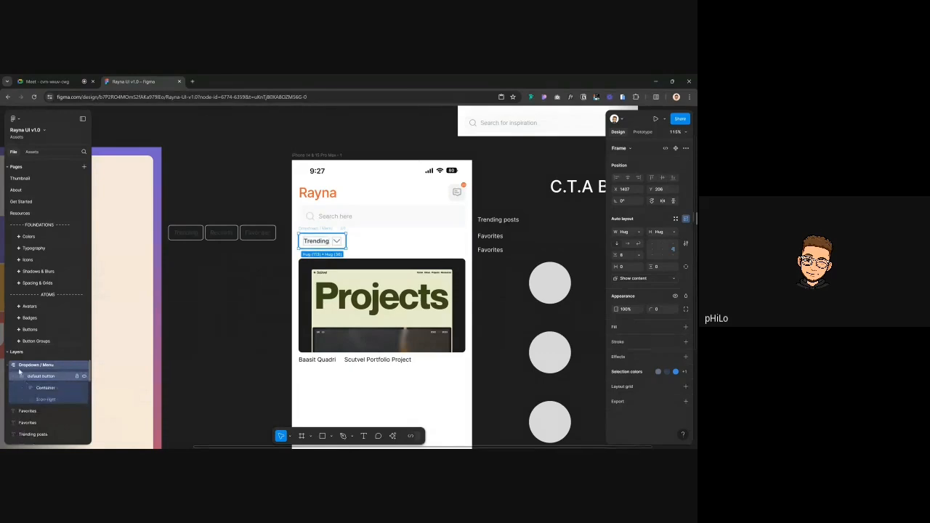
left_click(8, 366)
scroll(26, 409, "up", 5)
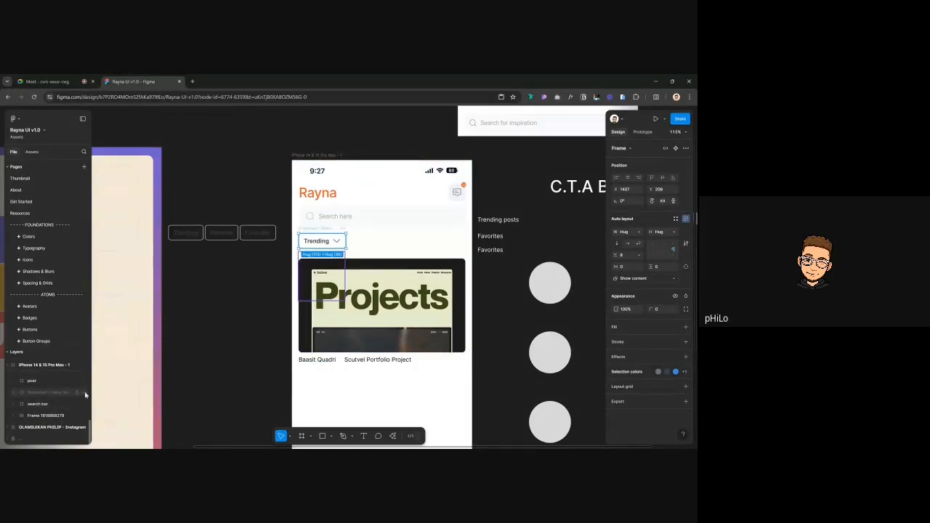
left_click(257, 323)
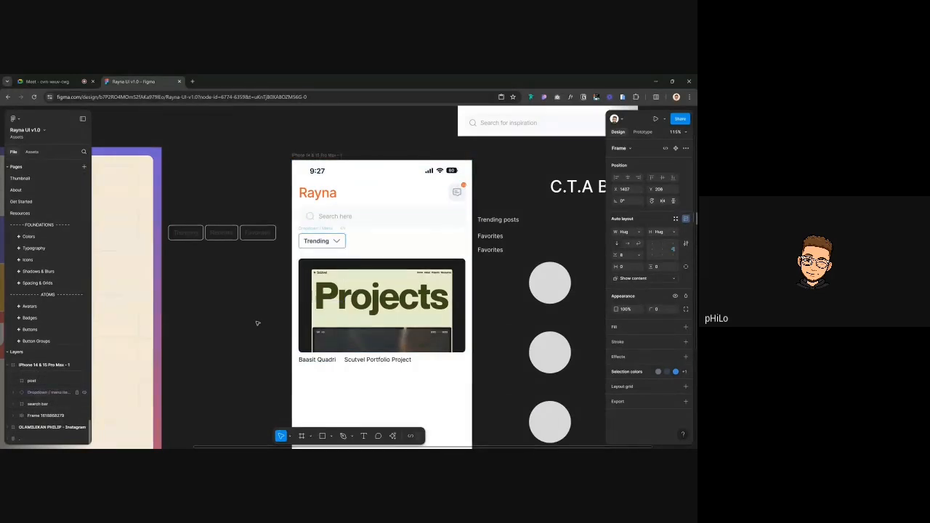
Bring the dropdown menu items layer above the post and hide it
left_click(63, 393)
key("]")
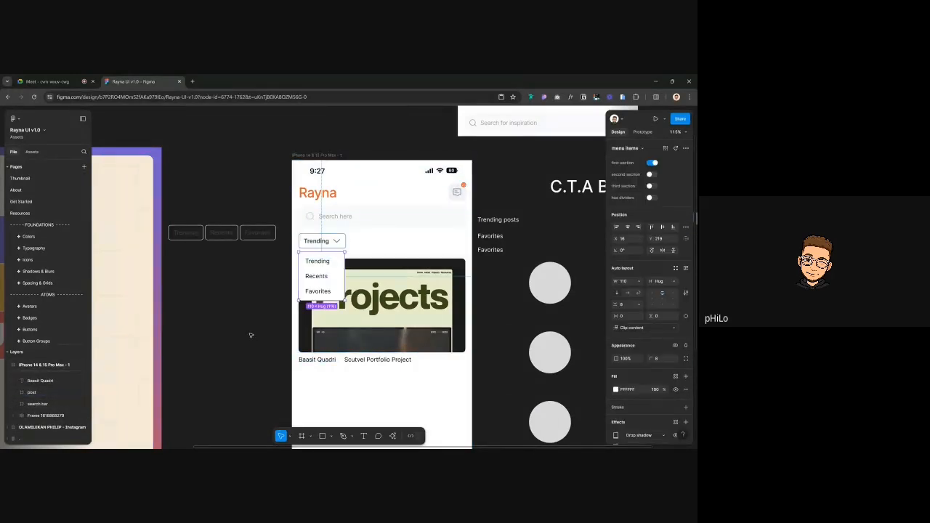
left_click(251, 334)
left_click(51, 376)
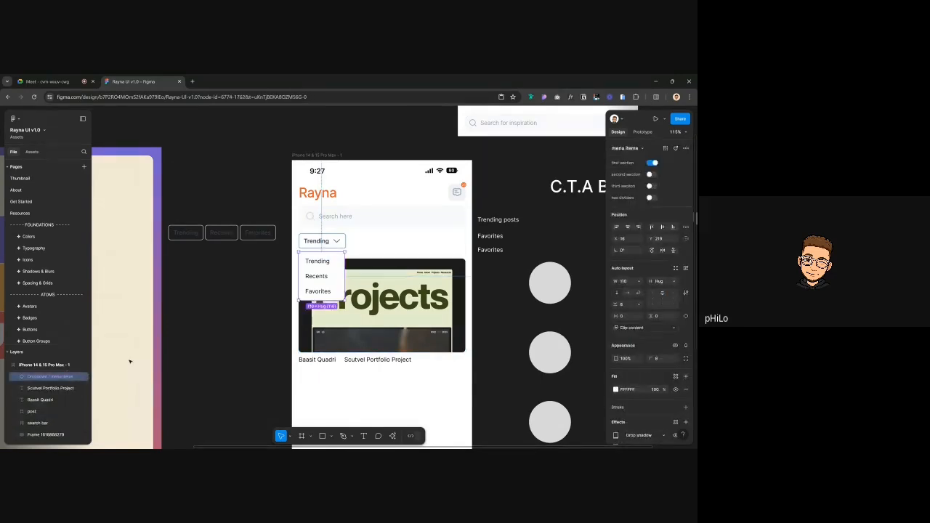
key("ctrl+shift+h")
left_click(256, 303)
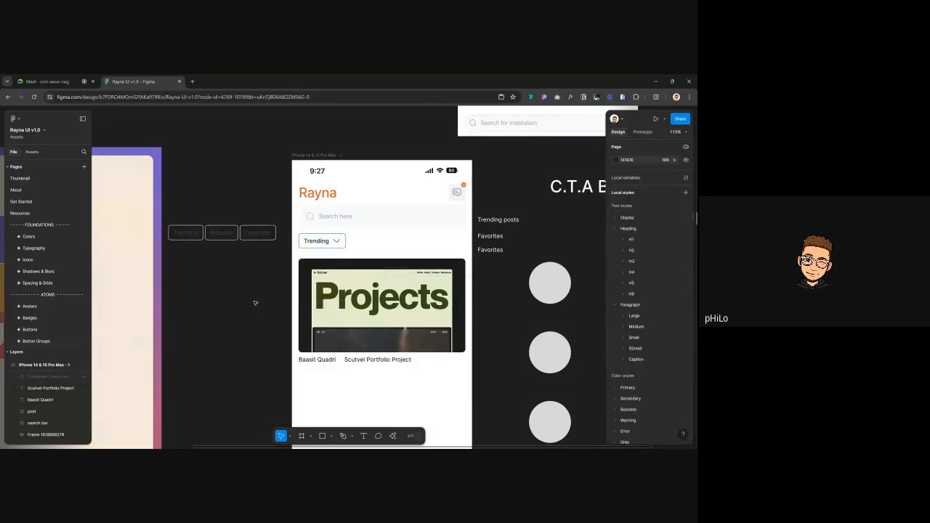
scroll(392, 239, "right", 3)
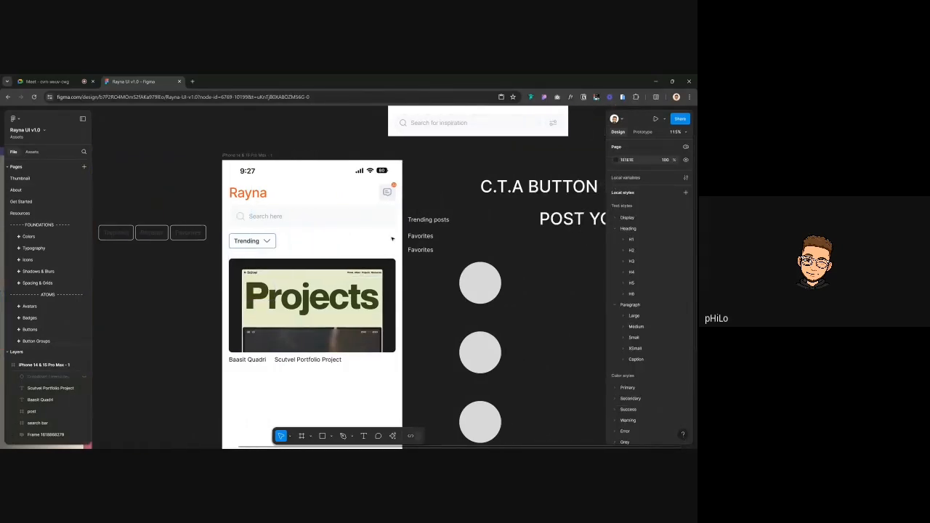
Delete the Trending posts and Favorites labels
left_click(428, 219)
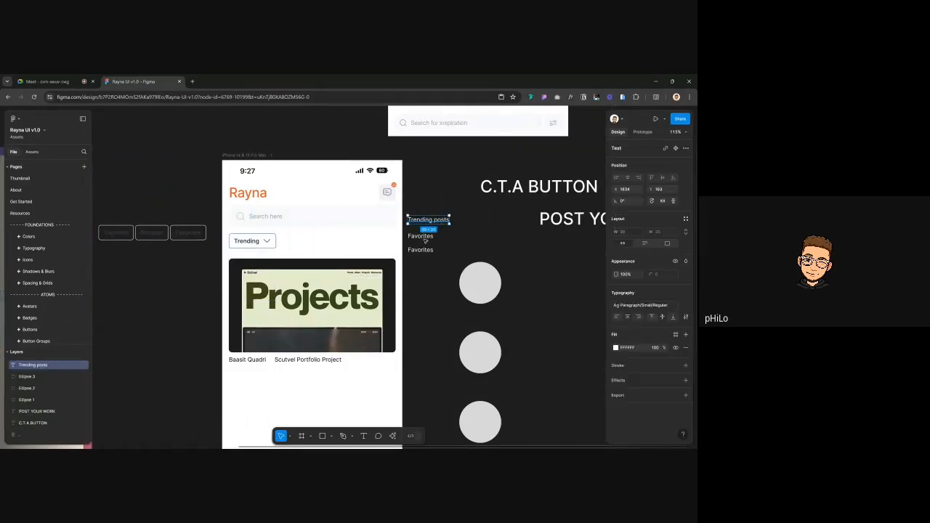
left_click(420, 236, "shift")
left_click(422, 250, "shift")
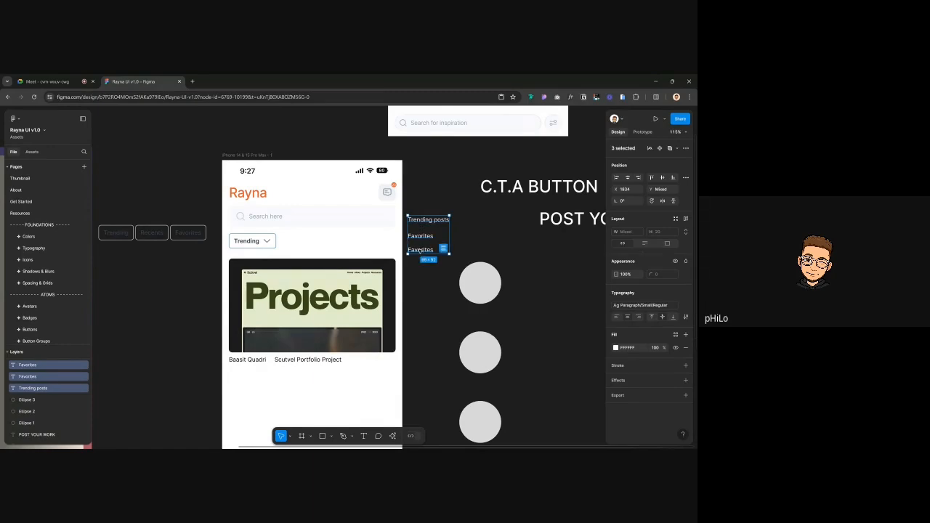
key("Delete")
Select the post captions and browse the available text styles
left_click(287, 311)
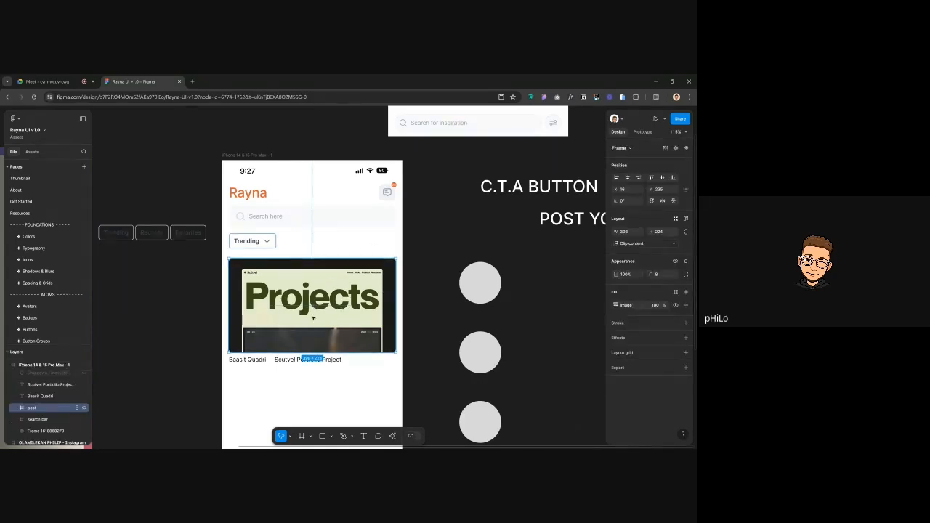
scroll(348, 311, "down", 1)
scroll(348, 311, "right", 1)
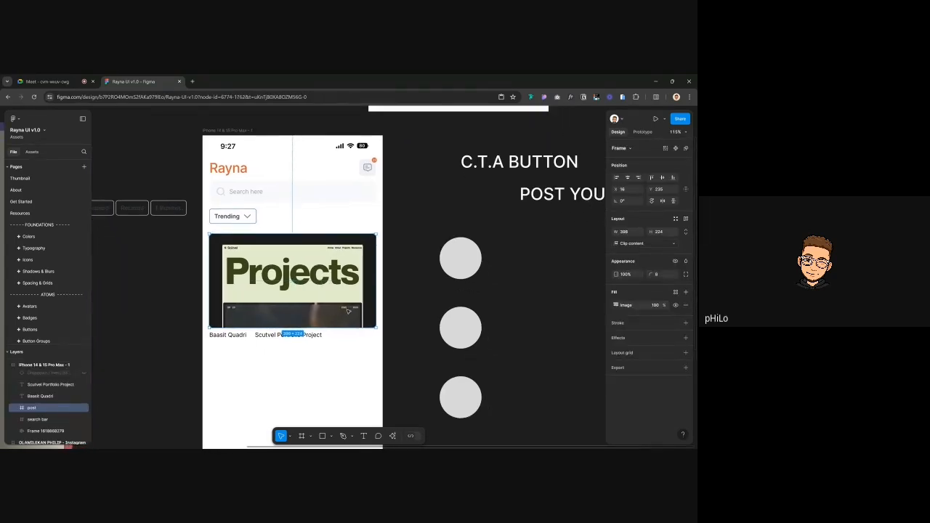
left_click(220, 336)
scroll(222, 336, "up", 3)
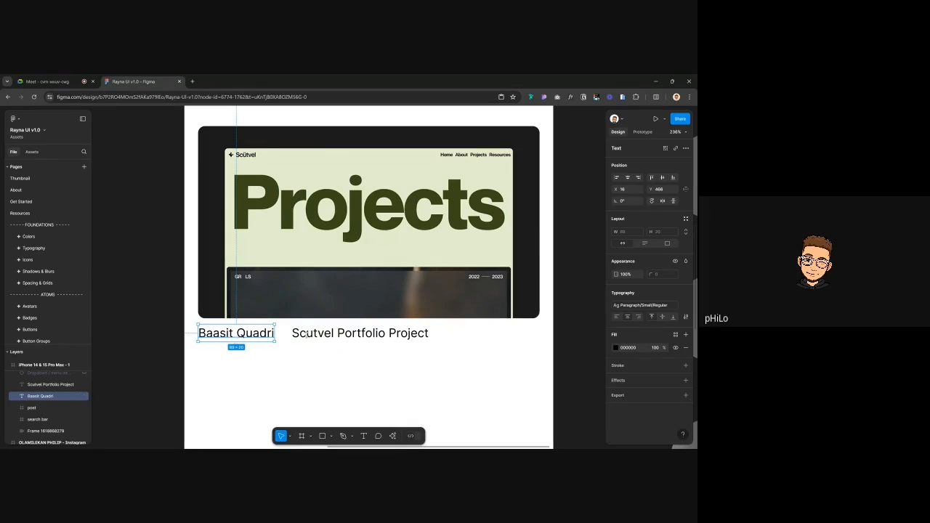
left_click(356, 336)
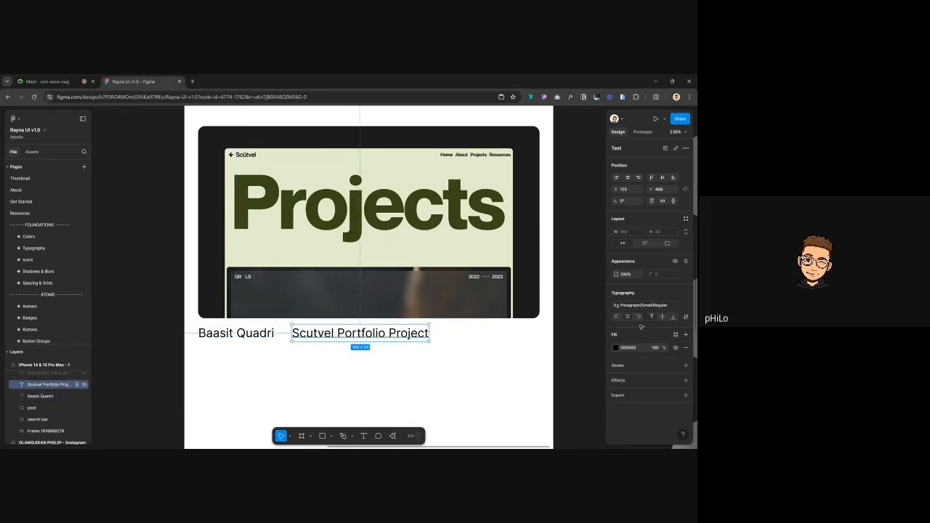
left_click(663, 306)
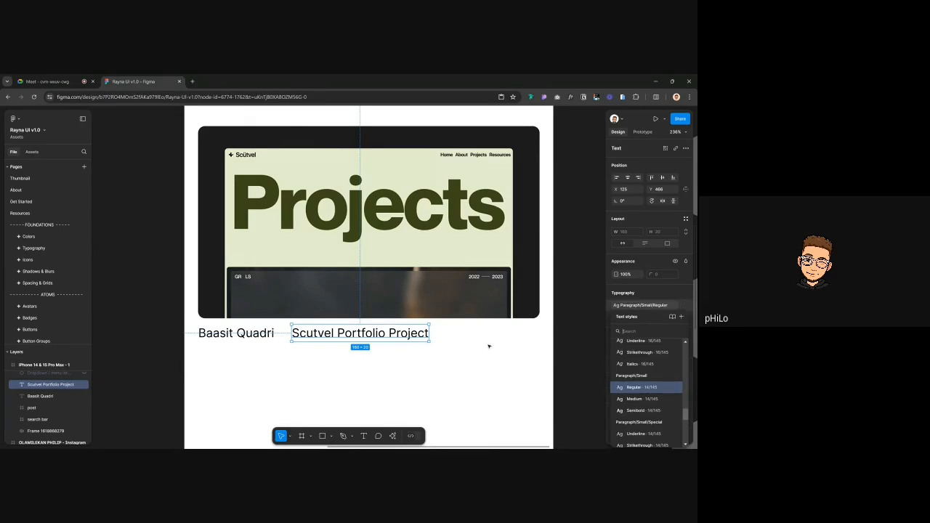
scroll(632, 394, "down", 1)
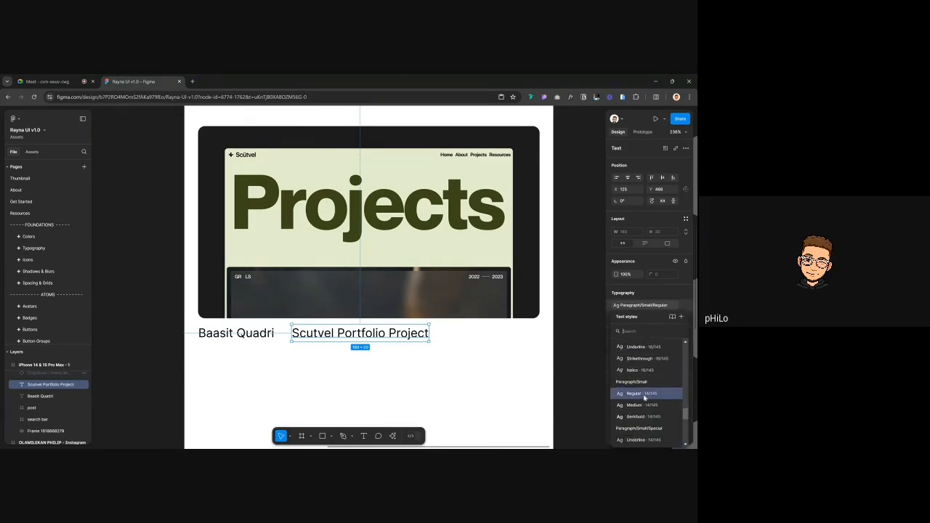
scroll(644, 397, "down", 1)
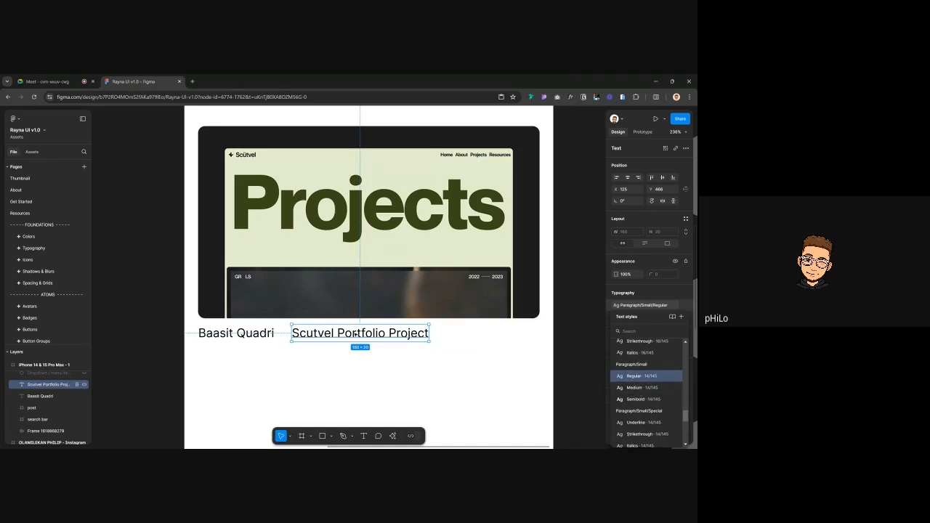
Apply the Paragraph/Small/Semibold text style to the Scutvel Portfolio Project caption
left_click(252, 337)
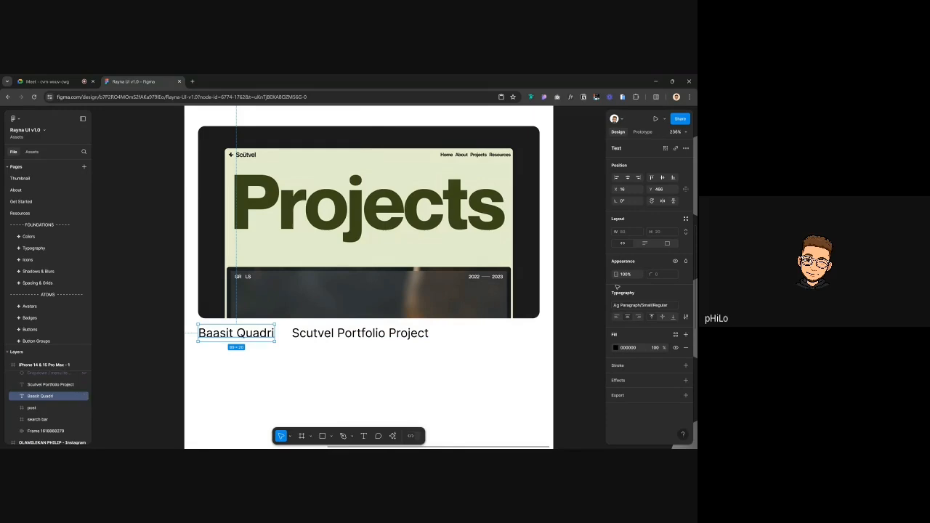
left_click(651, 305)
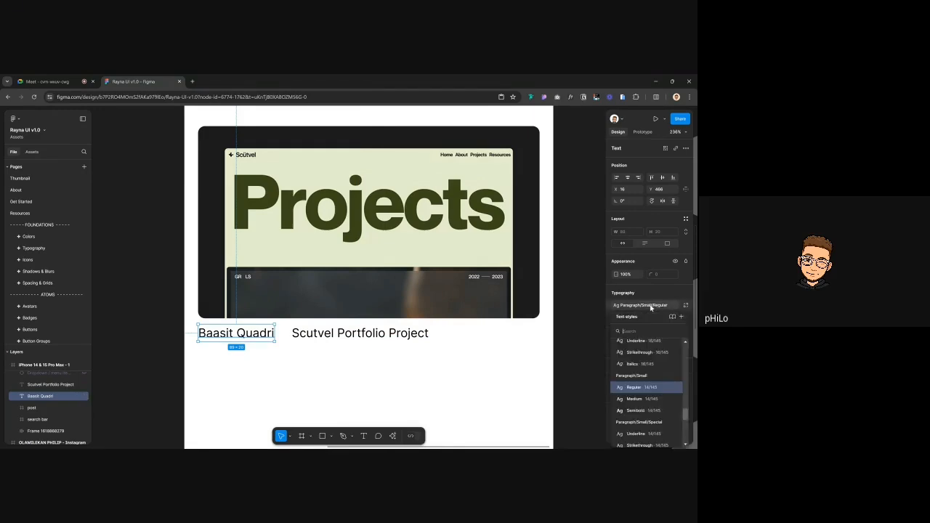
left_click(340, 332)
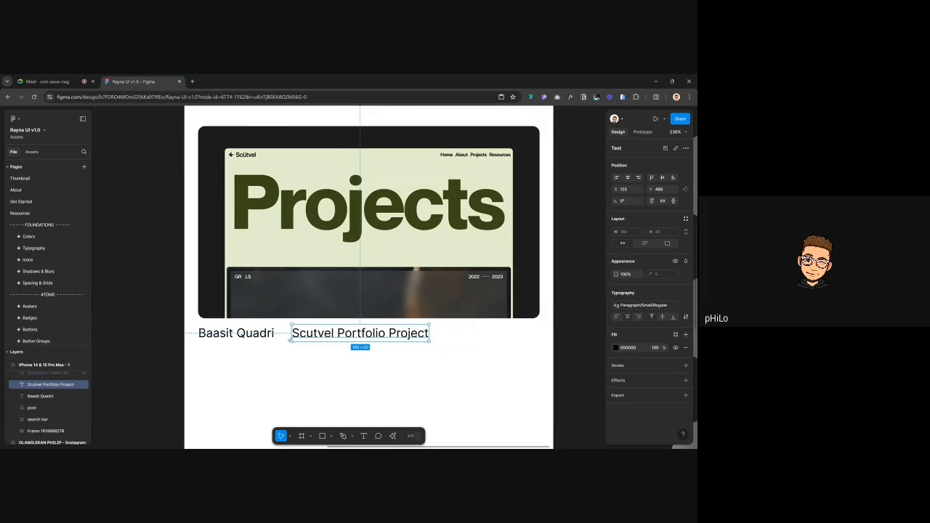
key("Tab")
left_click(351, 331)
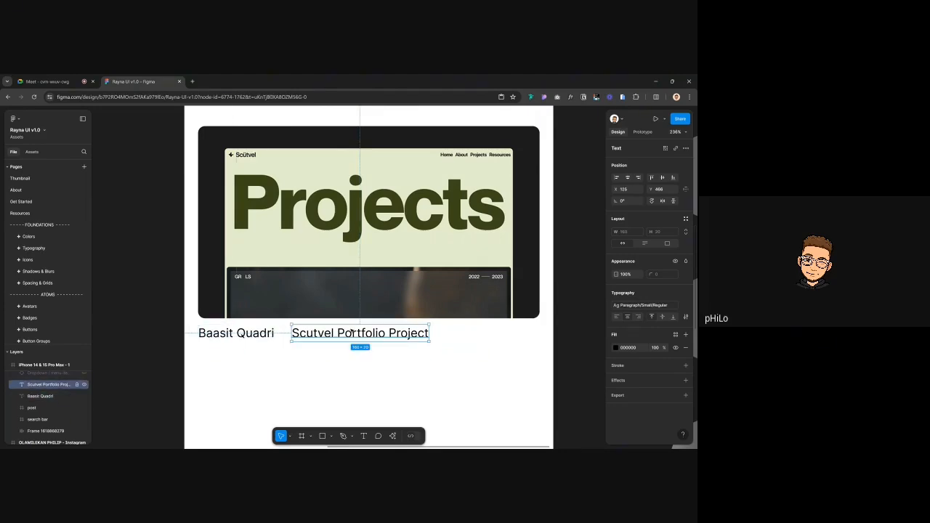
left_click(639, 305)
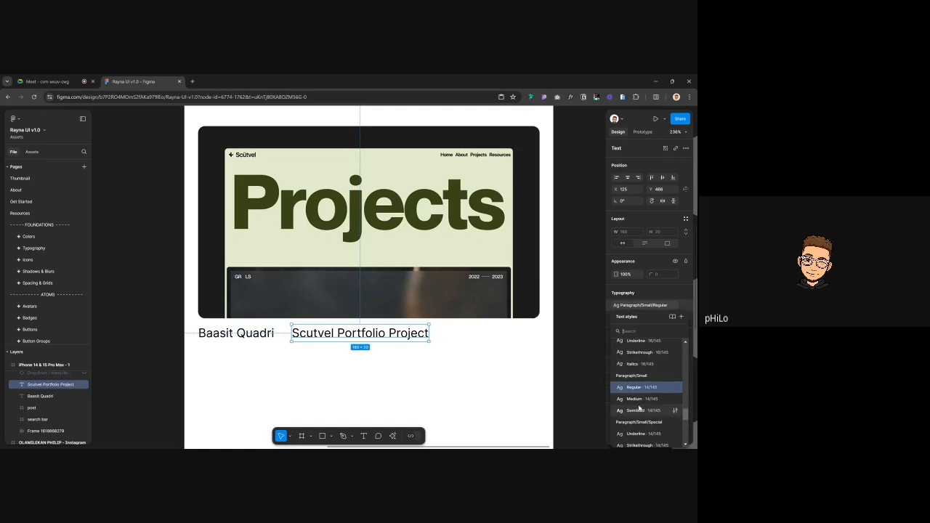
left_click(638, 411)
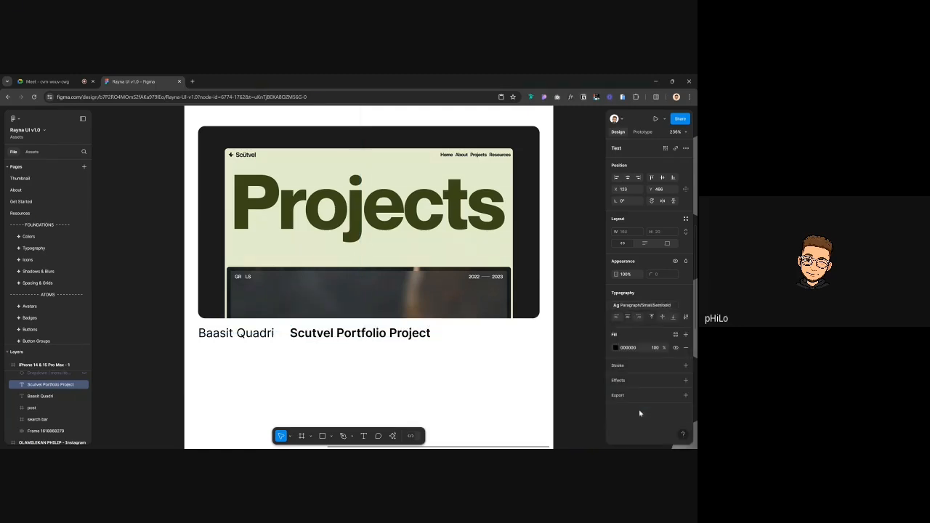
Align the Scutvel Portfolio Project caption to the post card's right edge
left_click(369, 218, "shift")
left_click(637, 177)
left_click(590, 198)
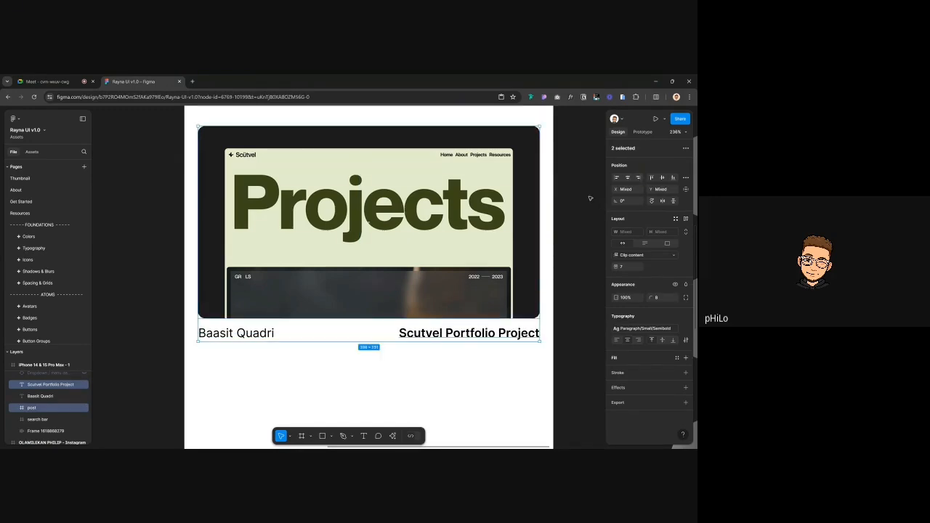
scroll(590, 198, "right", 1)
scroll(590, 197, "right", 1)
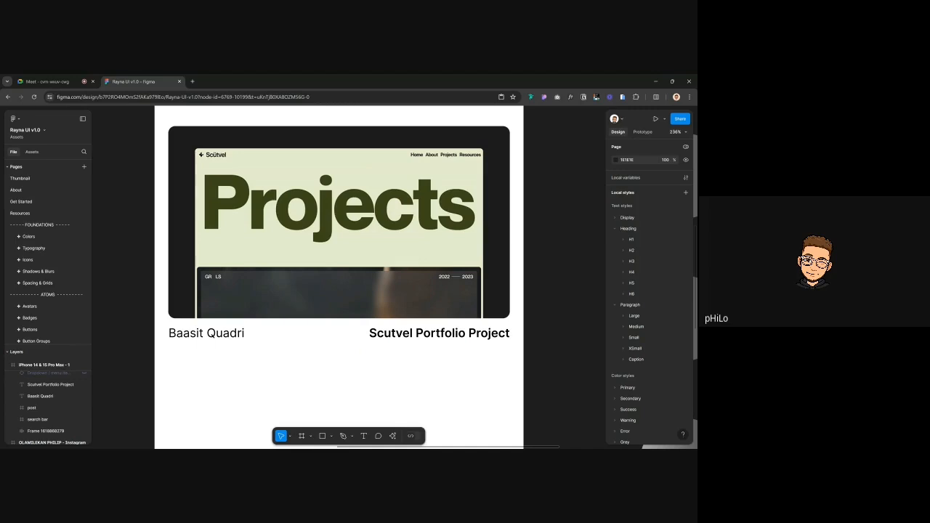
left_click(213, 337)
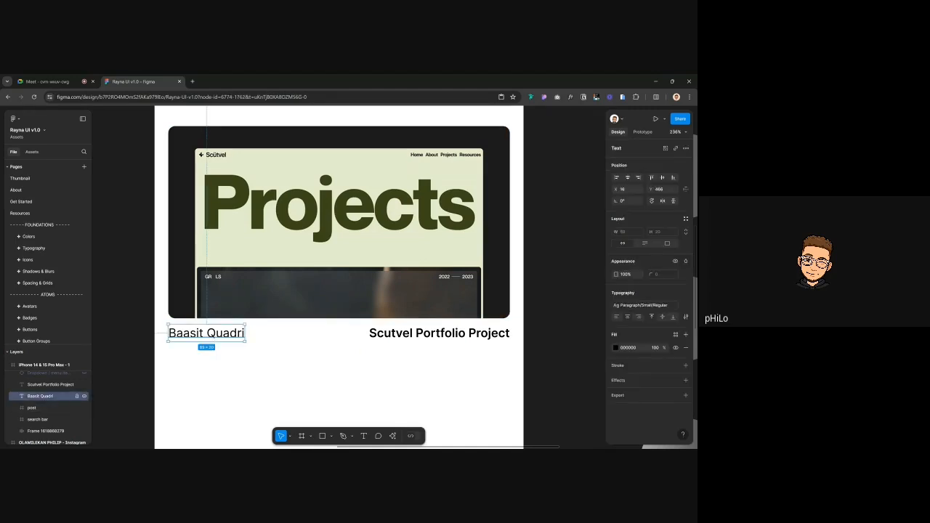
left_click(563, 277)
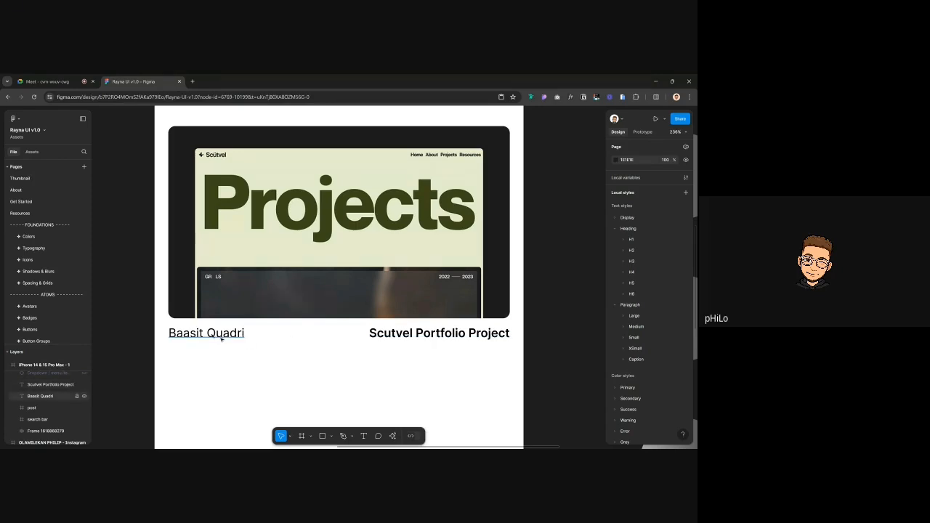
left_click(426, 332)
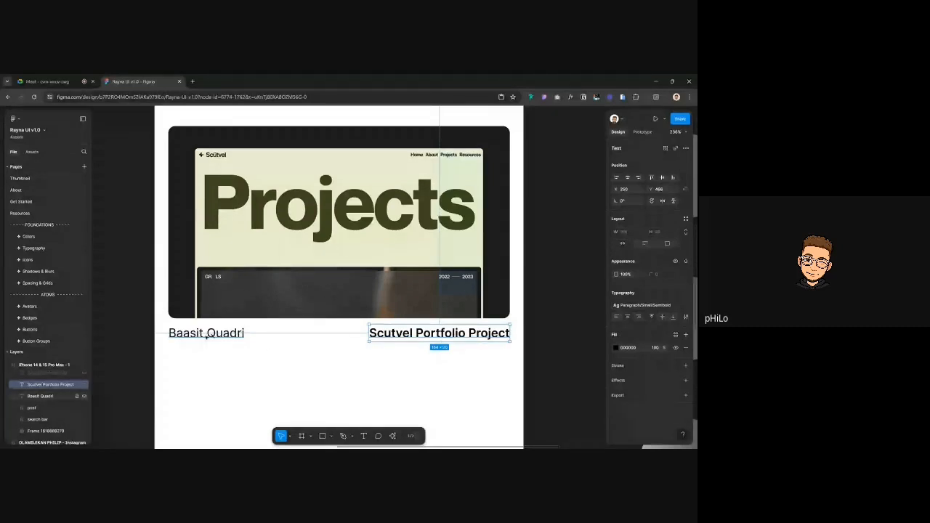
left_click(231, 335)
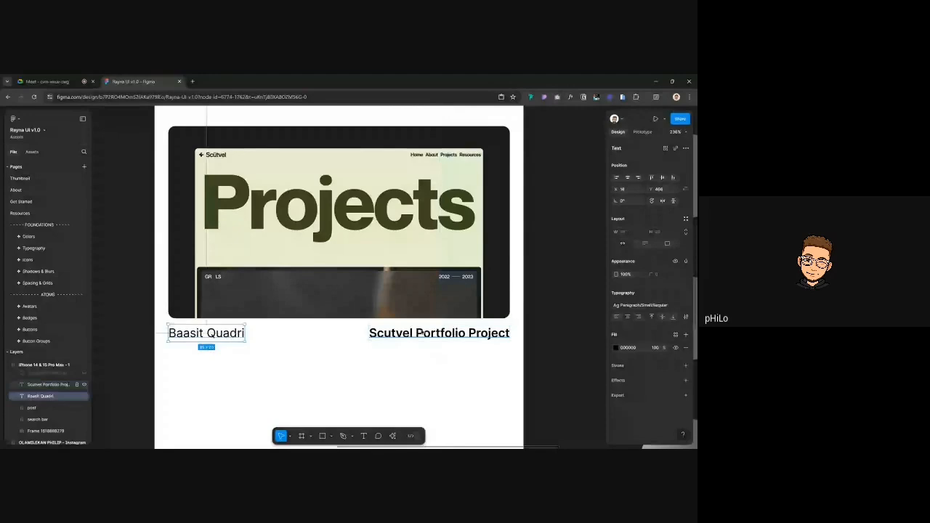
left_click(436, 333)
left_click(244, 334, "shift")
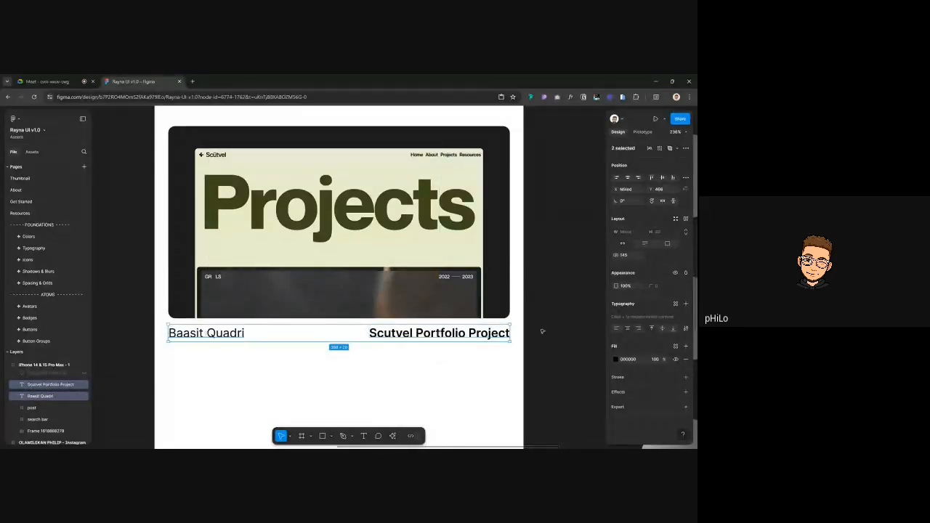
left_click(440, 333, "shift")
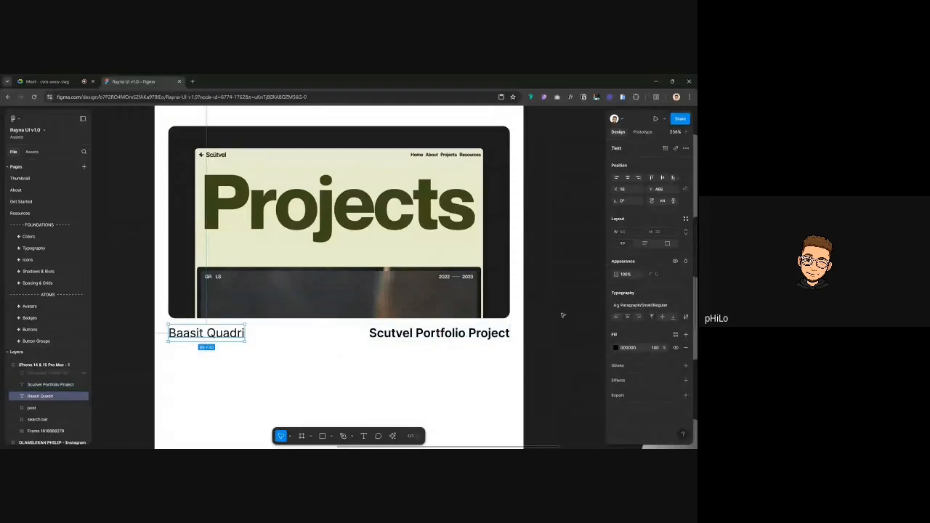
key("shift+Tab")
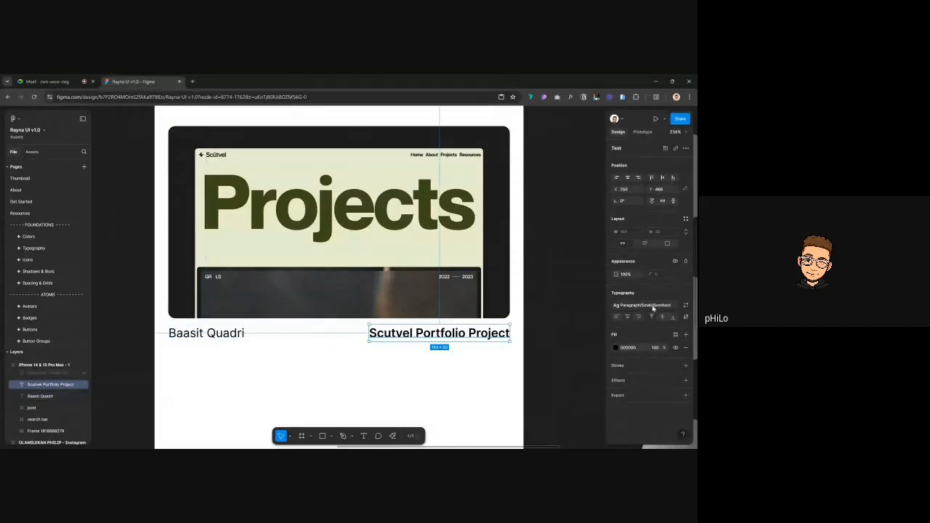
left_click(563, 292)
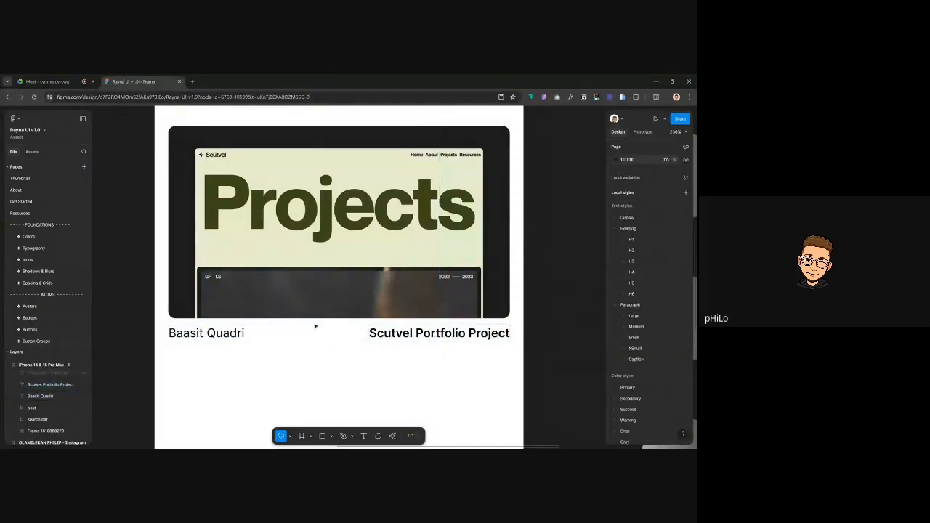
scroll(314, 326, "down", 5)
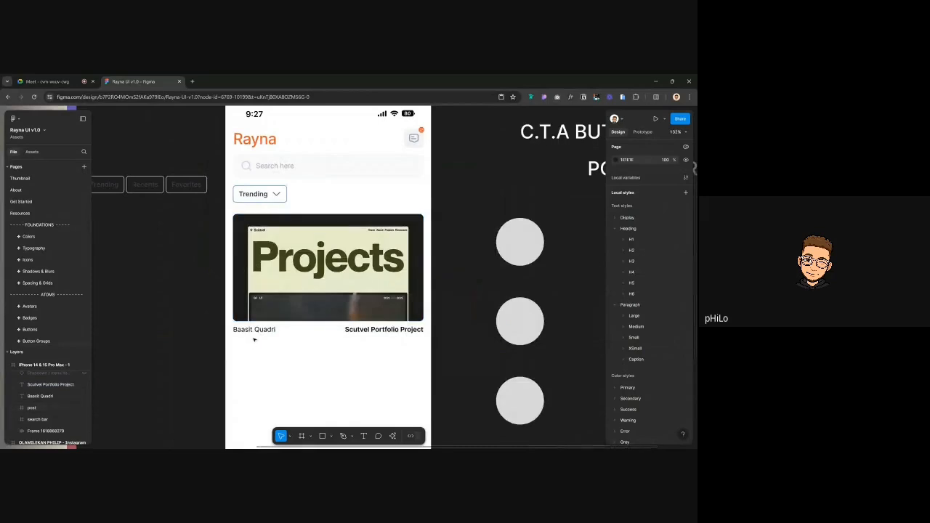
Wrap both captions in an auto-layout row, then wrap it with the image in an auto-layout card
left_click(255, 331)
left_click(368, 329, "shift")
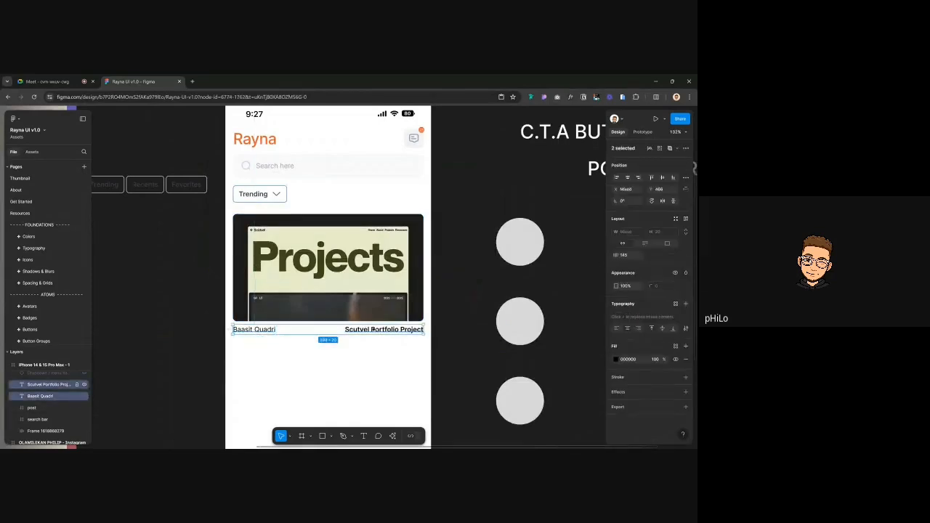
key("shift+a")
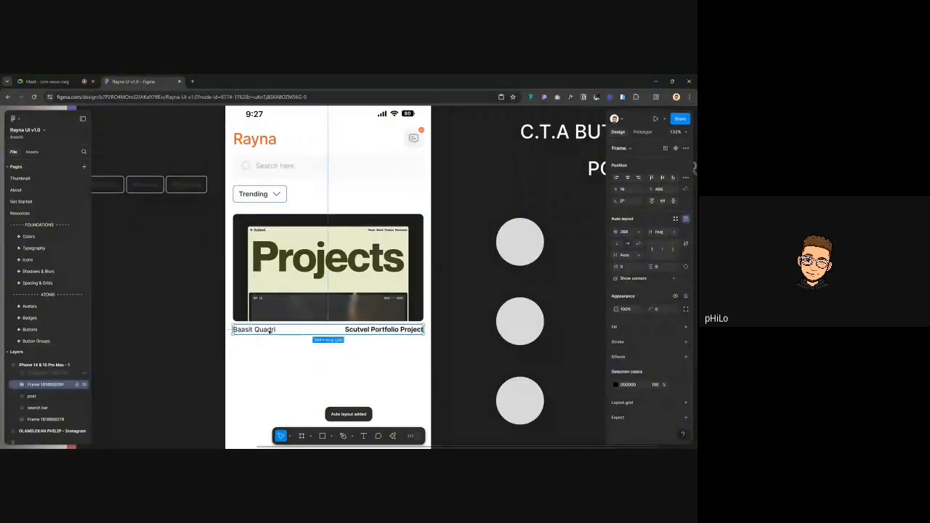
left_click(380, 311, "shift")
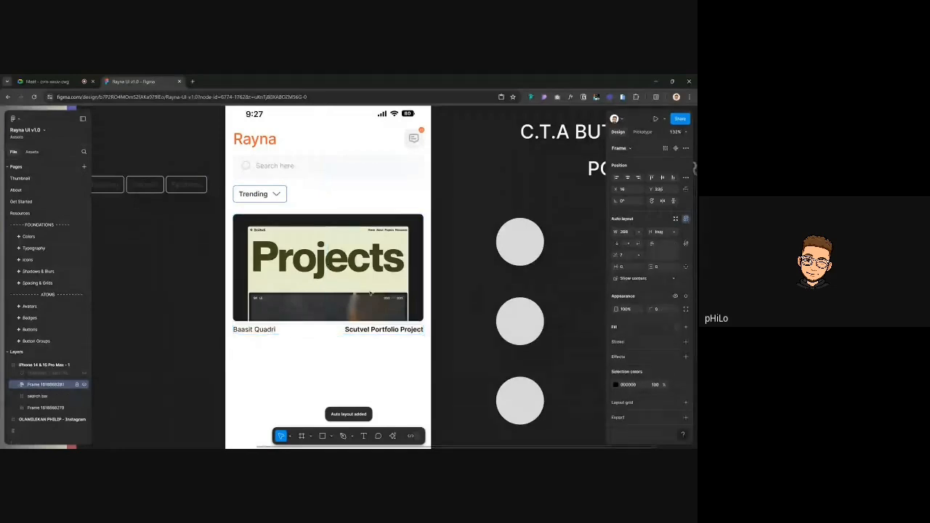
key("shift+a")
mouse_move(379, 311)
left_mouse_down()
mouse_move(365, 326)
mouse_move(363, 315)
left_mouse_up()
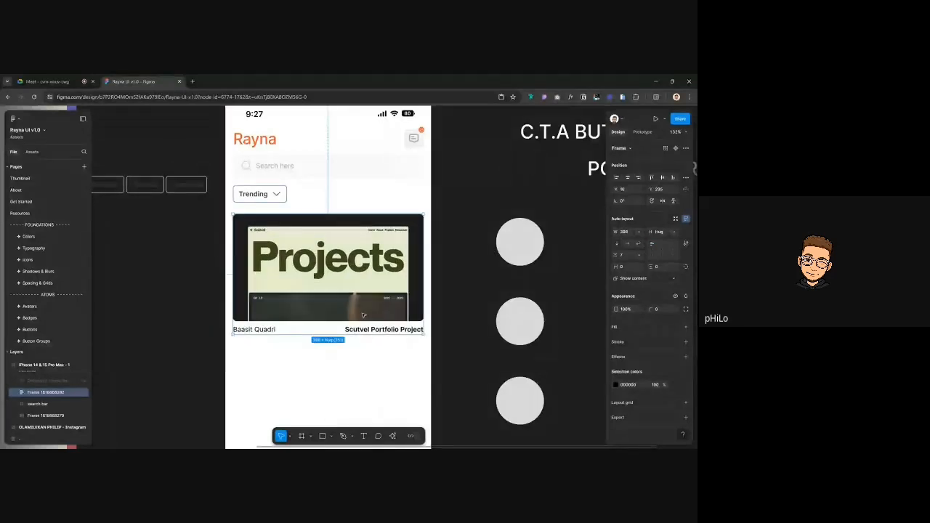
left_click(269, 330)
left_click(268, 329)
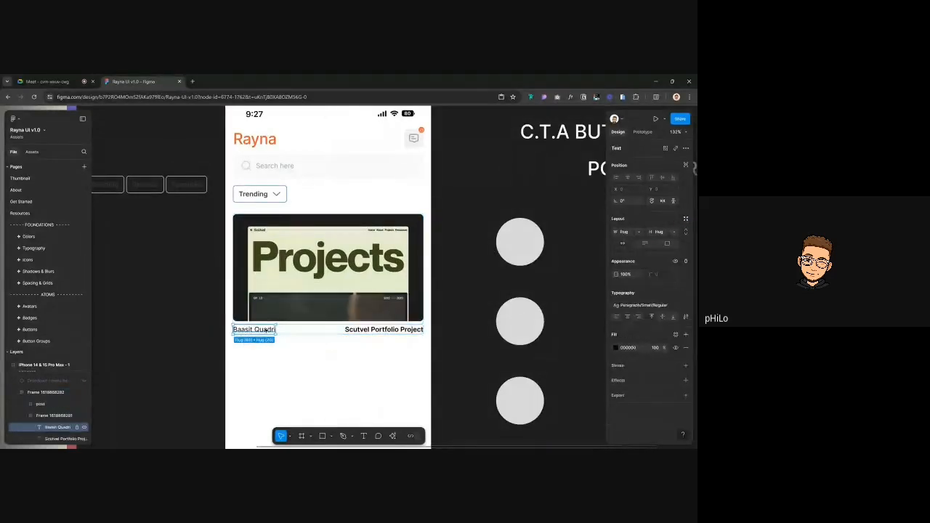
left_click(359, 329)
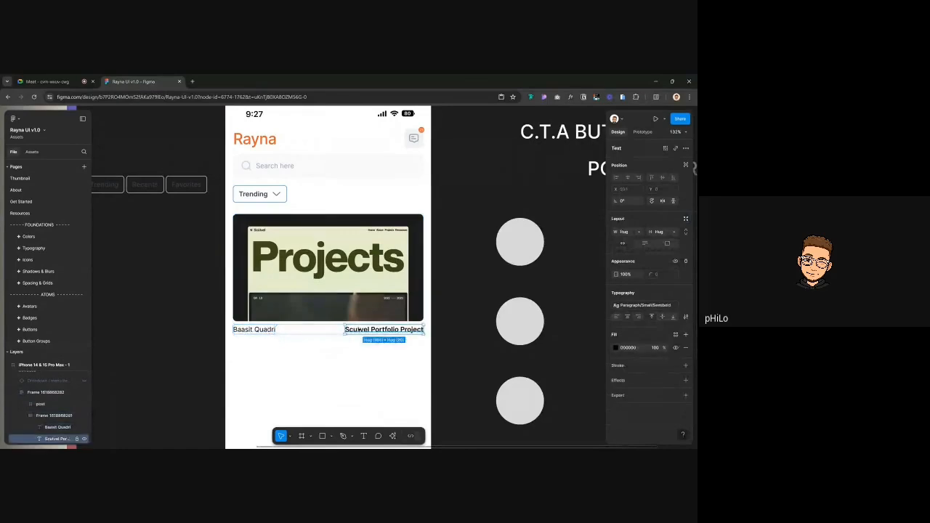
left_click(465, 307)
left_click(264, 330)
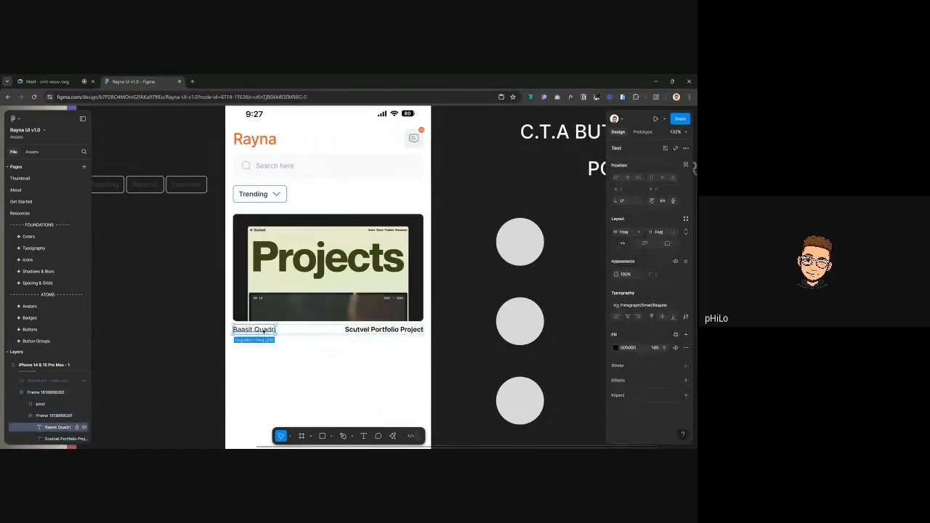
key("ctrl+r")
type("name of owner")
Finish naming the owner layer and rename the project caption layer 'title of project'
key("Return")
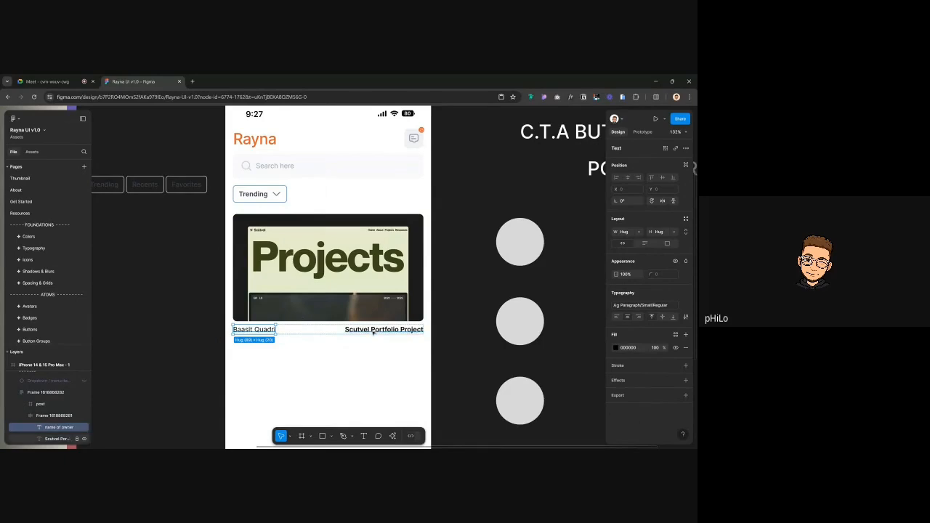
left_click(373, 330)
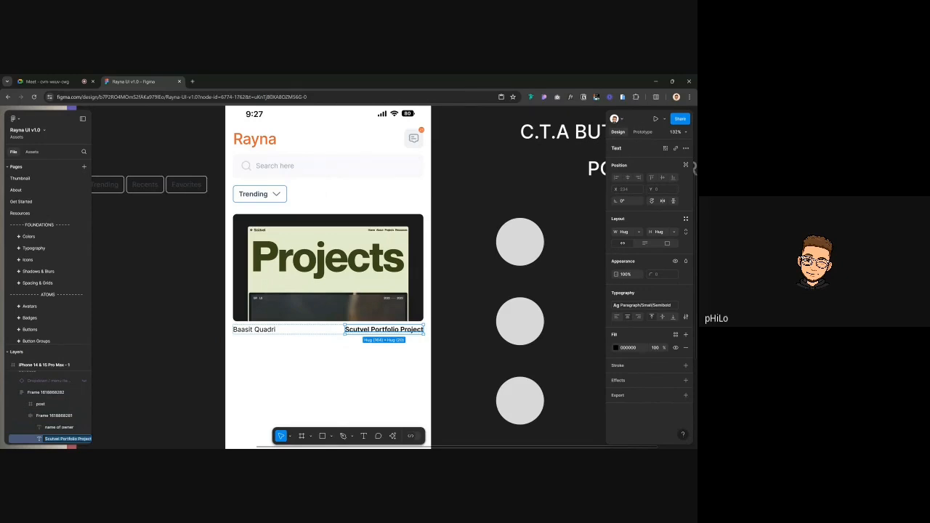
key("ctrl+r")
type("title of project")
key("Return")
key("Escape")
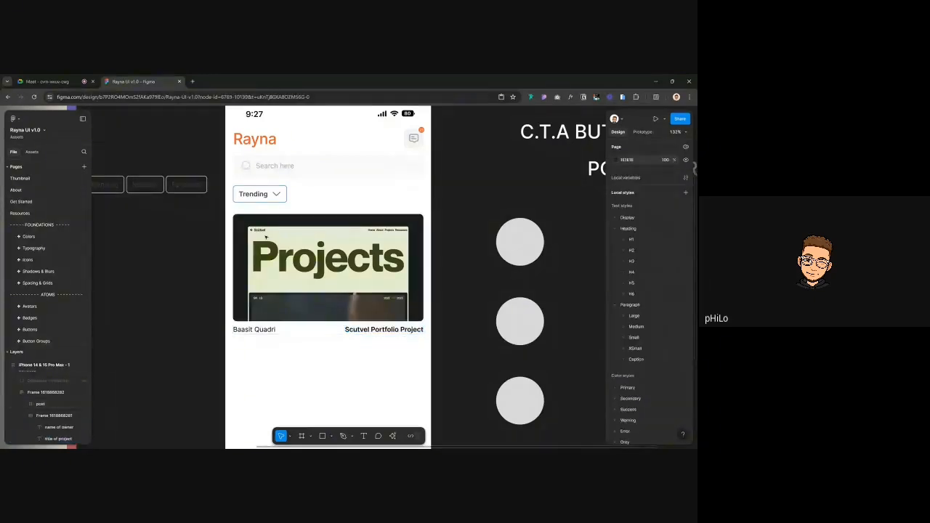
Rename the whole card frame layer to 'design post'
left_click(303, 237)
key("ctrl+r")
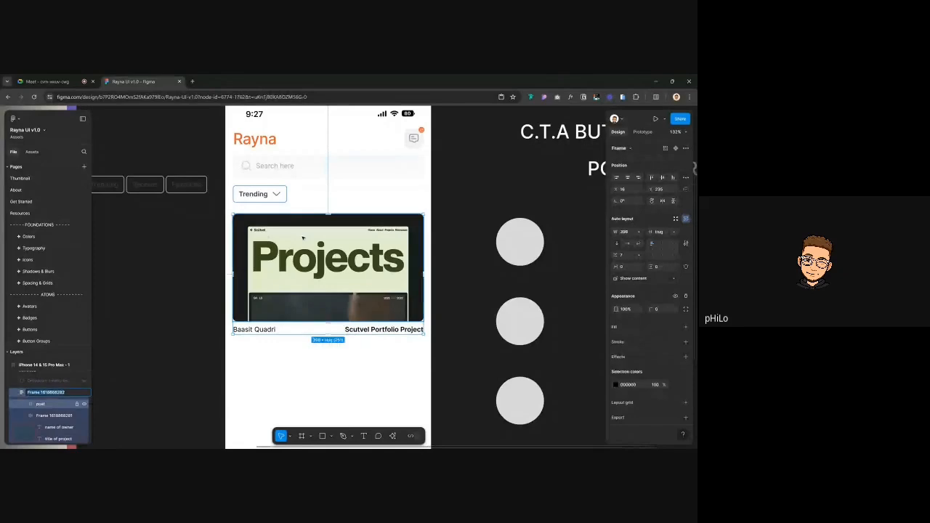
type("design post")
key("Return")
Rename the post picture layer 'image' and the caption row frame 'details'
left_click(49, 405)
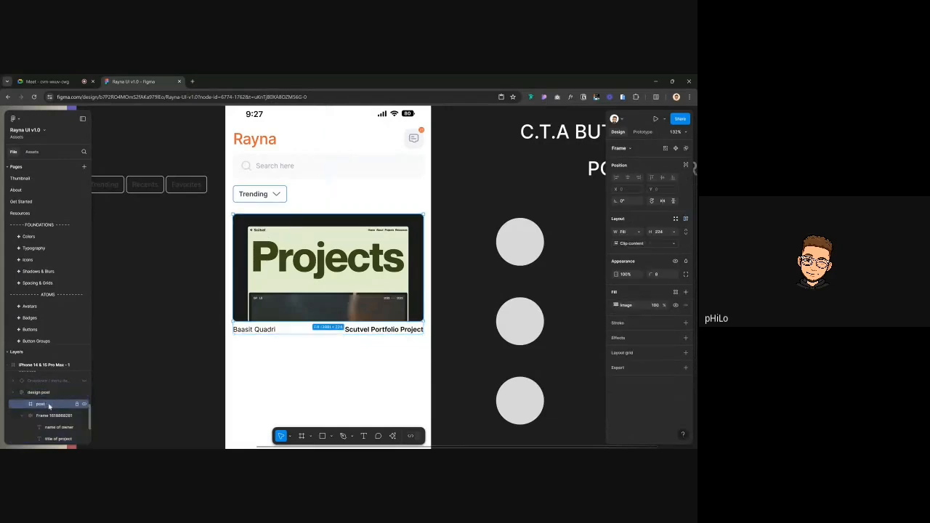
key("ctrl+r")
type("im")
key("Return")
double_click(52, 415)
type("details")
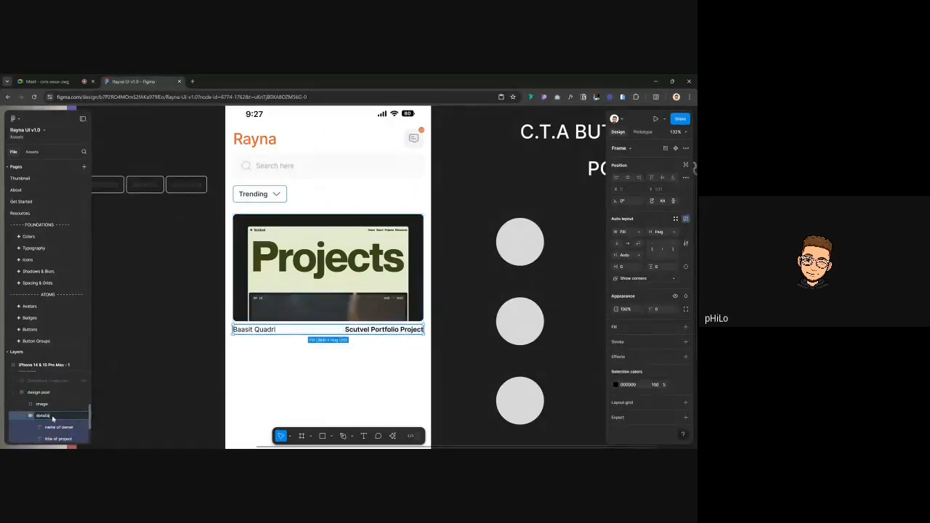
key("Return")
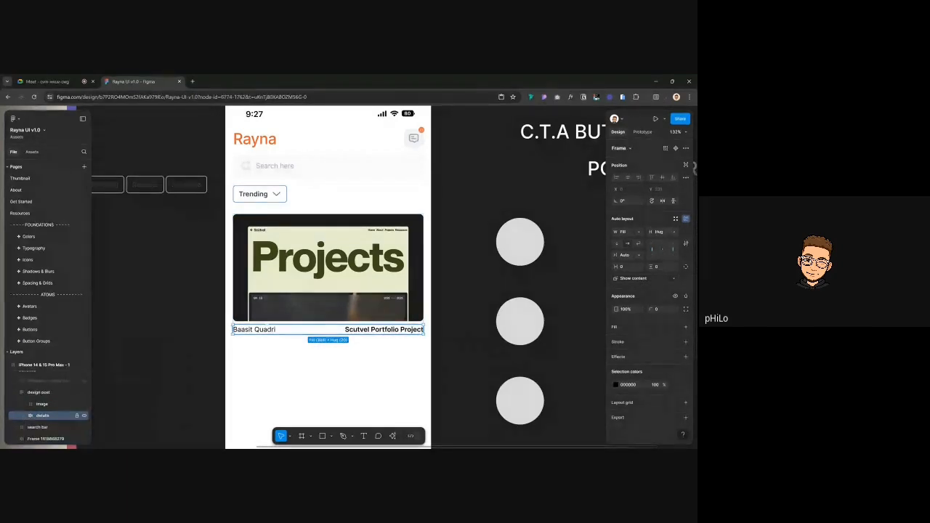
Check the Fill/Hug sizing of the design post card, its image and details row
key("Escape")
left_click(313, 252)
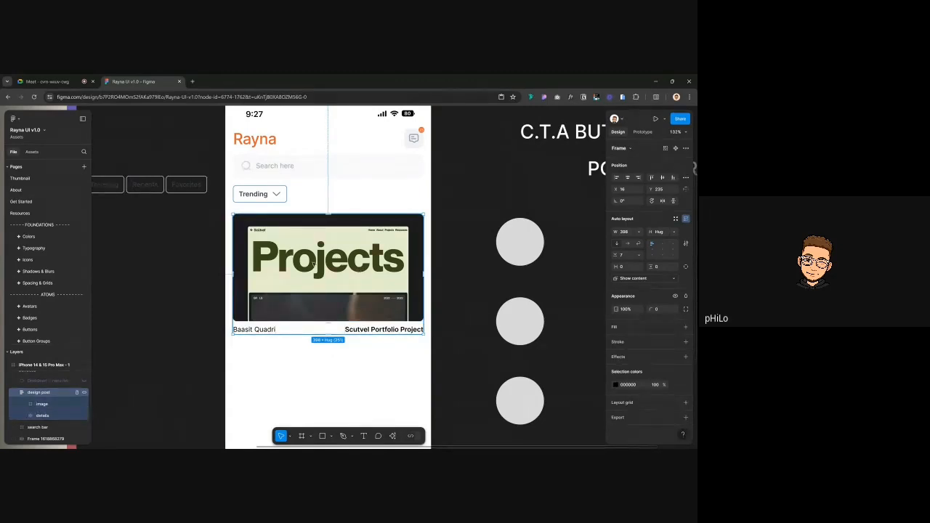
left_click(314, 265)
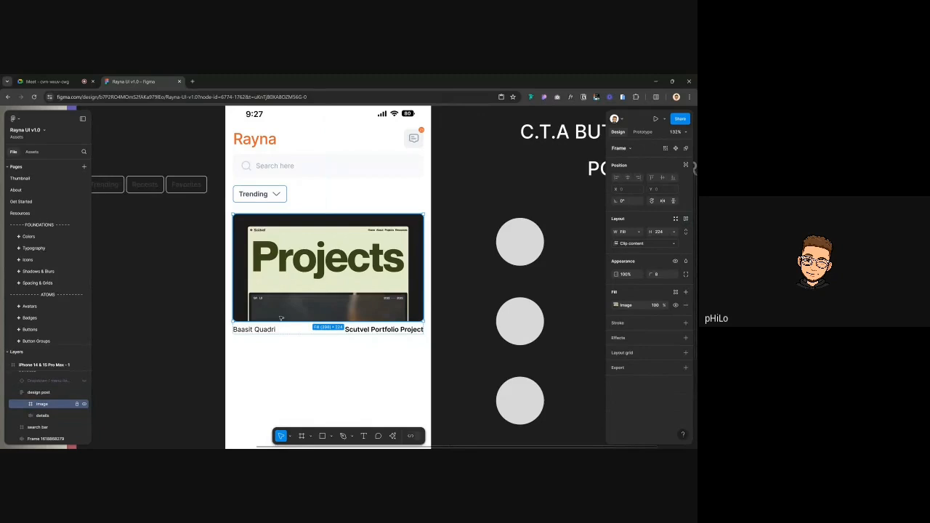
left_click(382, 329)
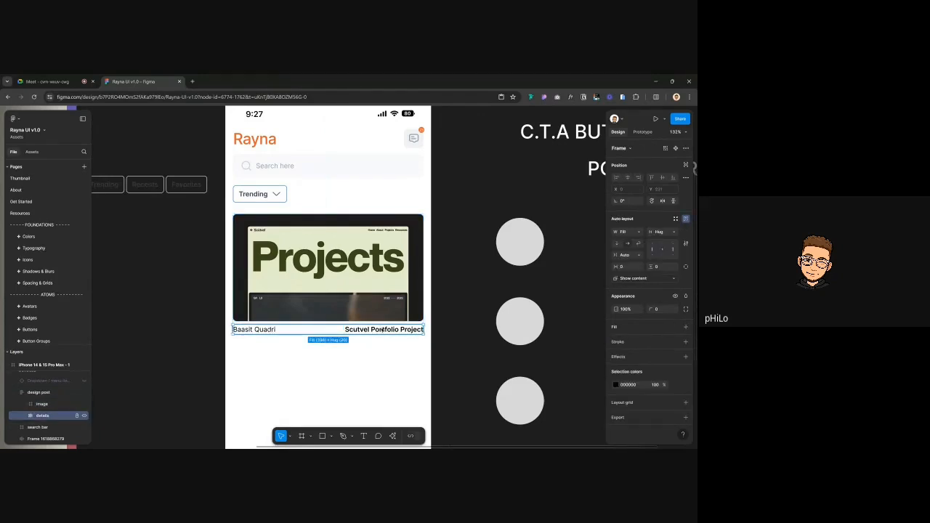
Zoom out and Alt-drag the design post card downward to place a copy below it
scroll(381, 329, "down", 3)
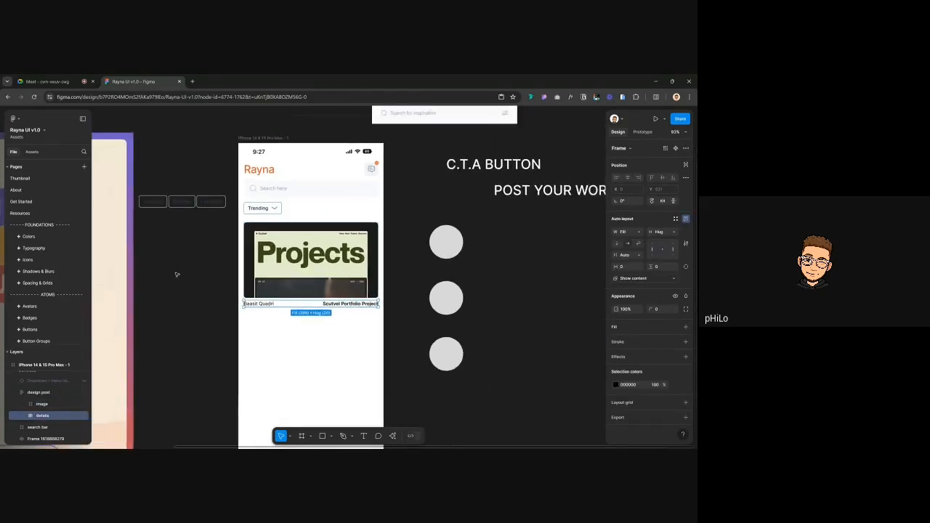
key("Escape")
left_click(329, 252)
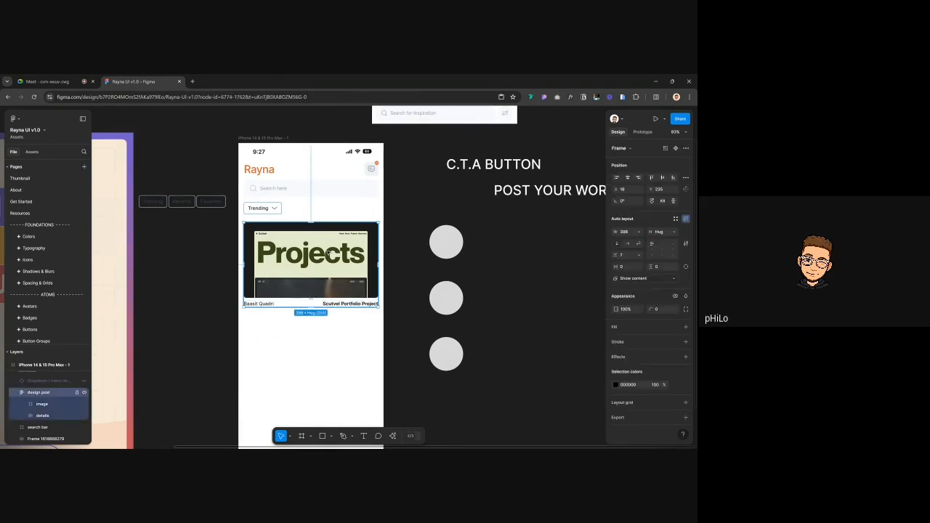
left_click_drag(329, 252, 330, 347)
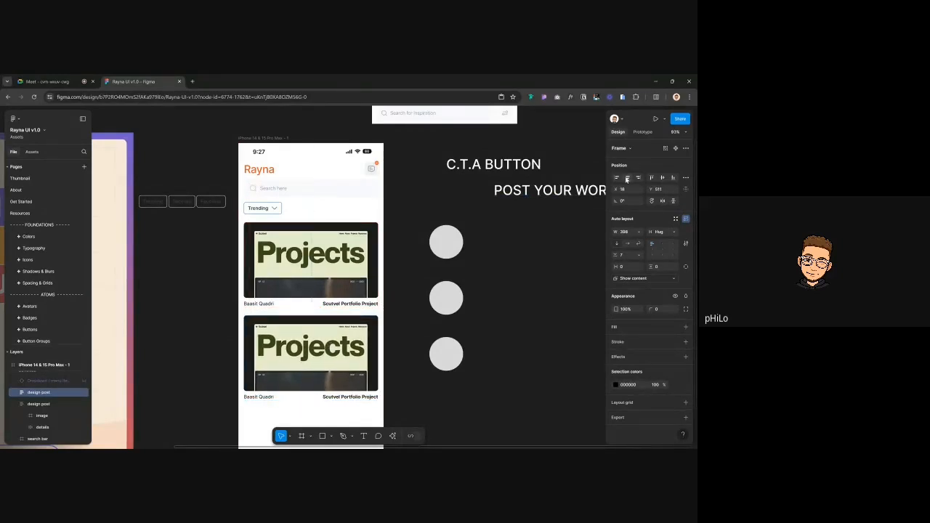
key("Tab")
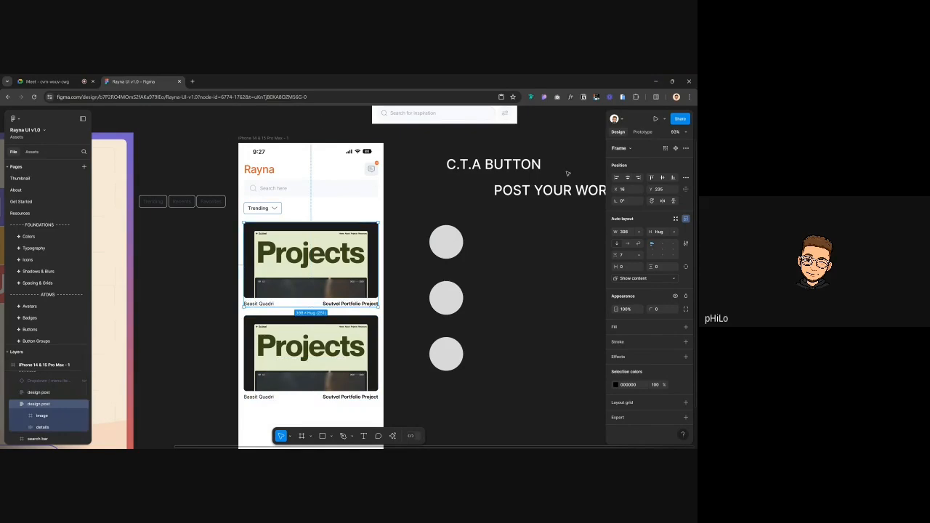
Make the top card a component and bind its owner text to a 'Name' text property
left_click(677, 149)
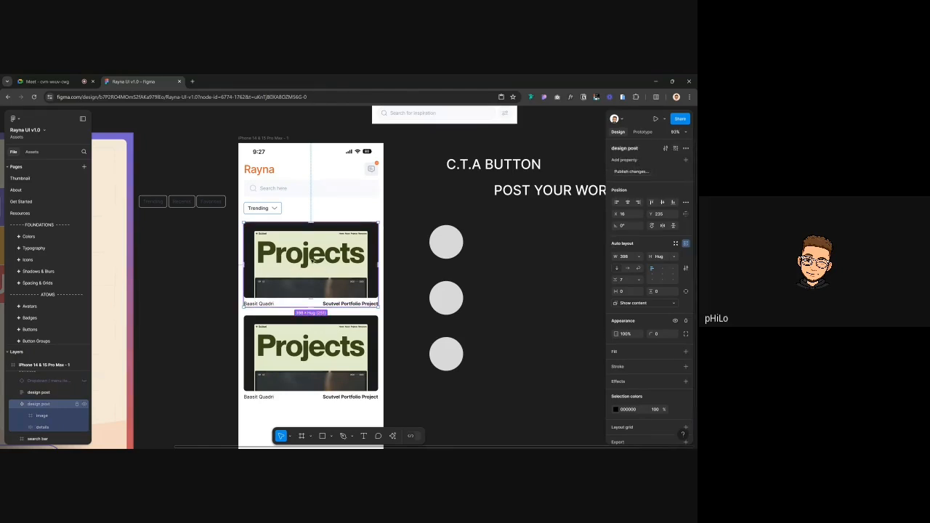
double_click(258, 303)
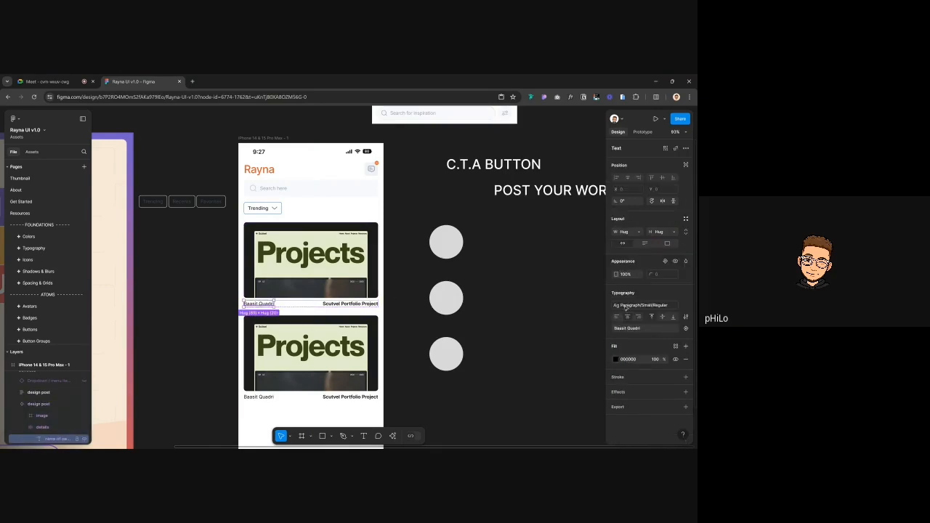
left_click(686, 328)
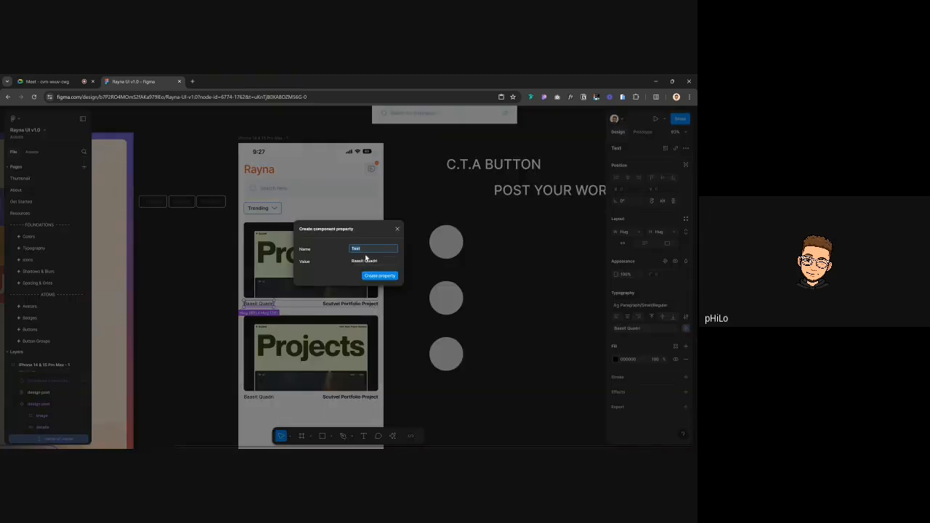
type("Name")
left_click(375, 276)
Bind the project title text to a new 'Project title' text property
left_click(361, 305)
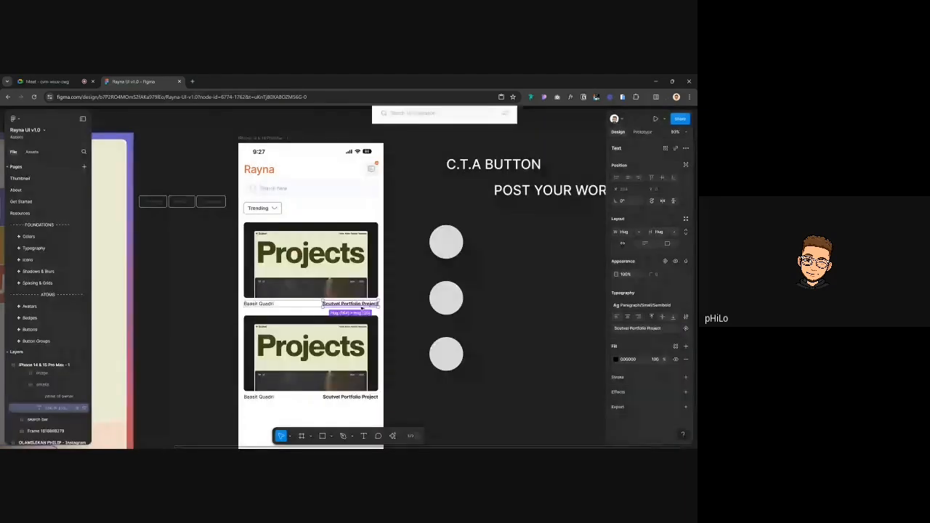
left_click(685, 328)
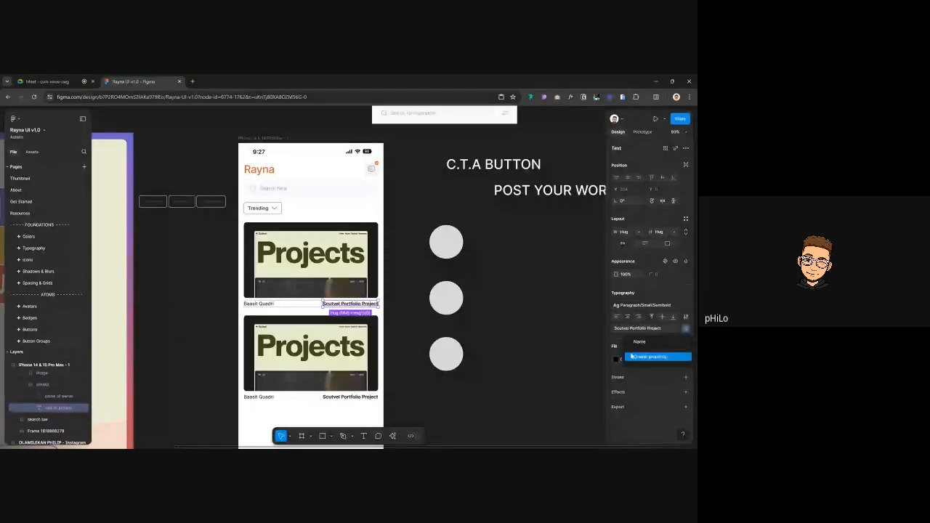
left_click(632, 357)
type("Project title")
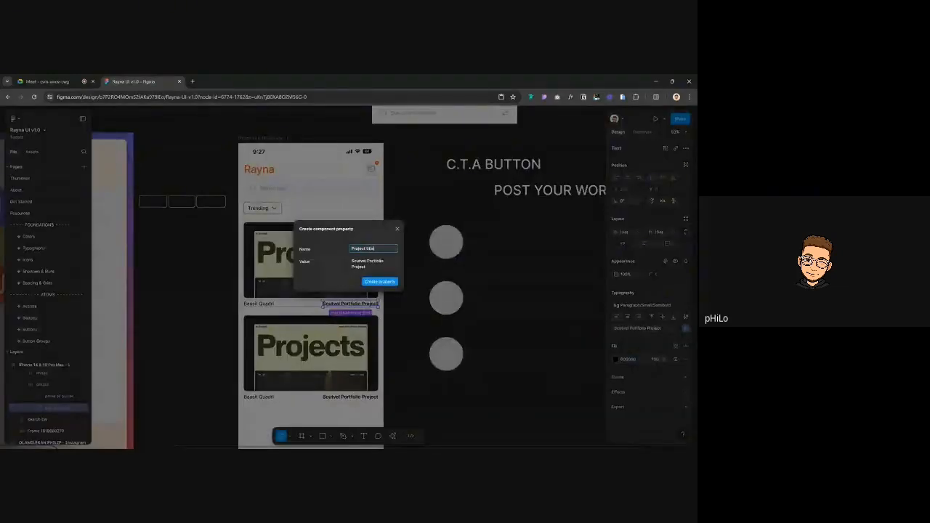
key("Return")
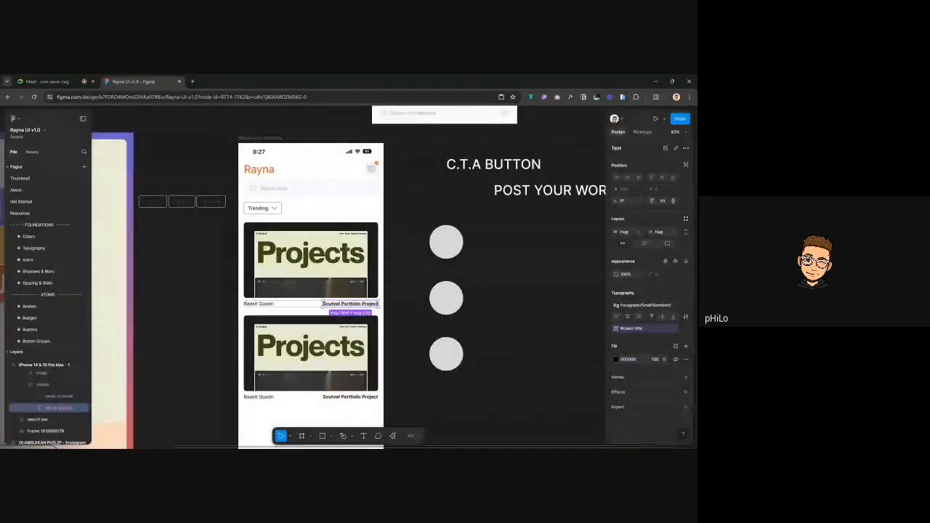
Turn the lower card into an instance of the design post component
left_click(328, 292)
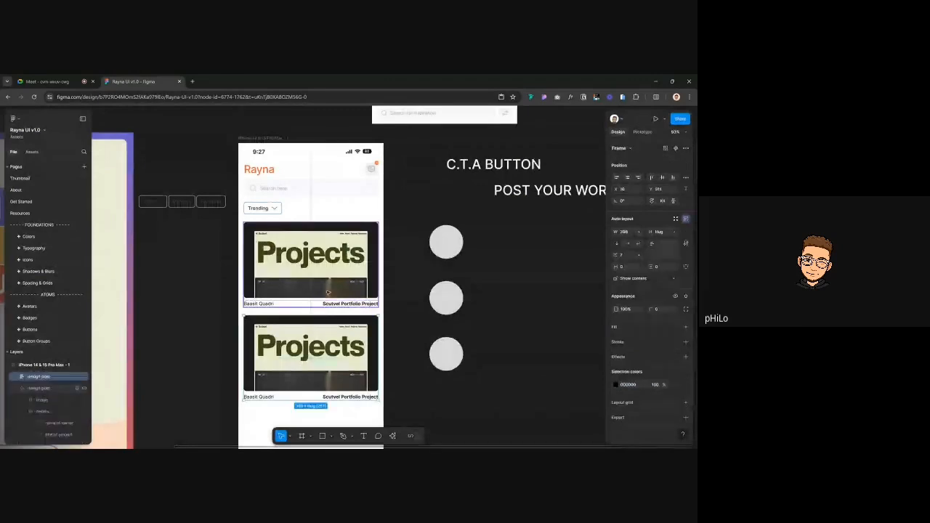
left_click(317, 347)
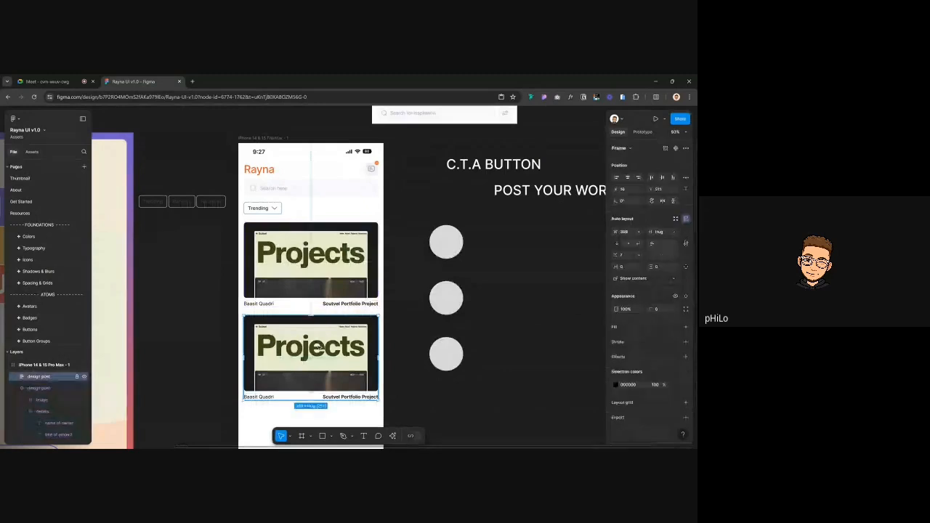
key("ctrl+shift+r")
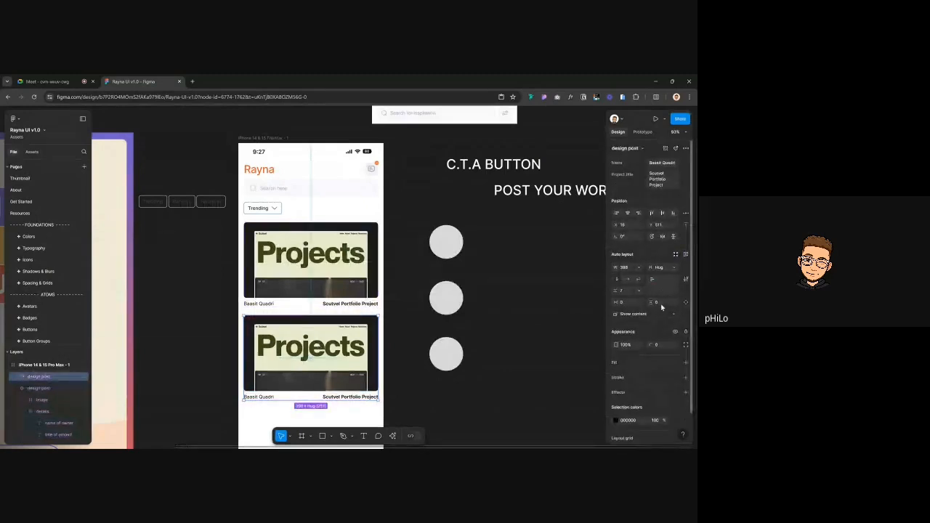
left_click(674, 317)
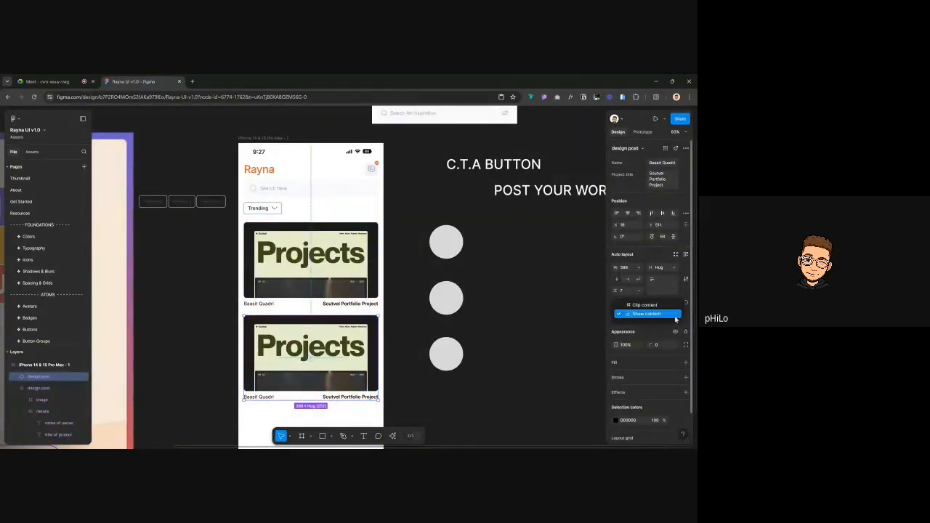
left_click(525, 310)
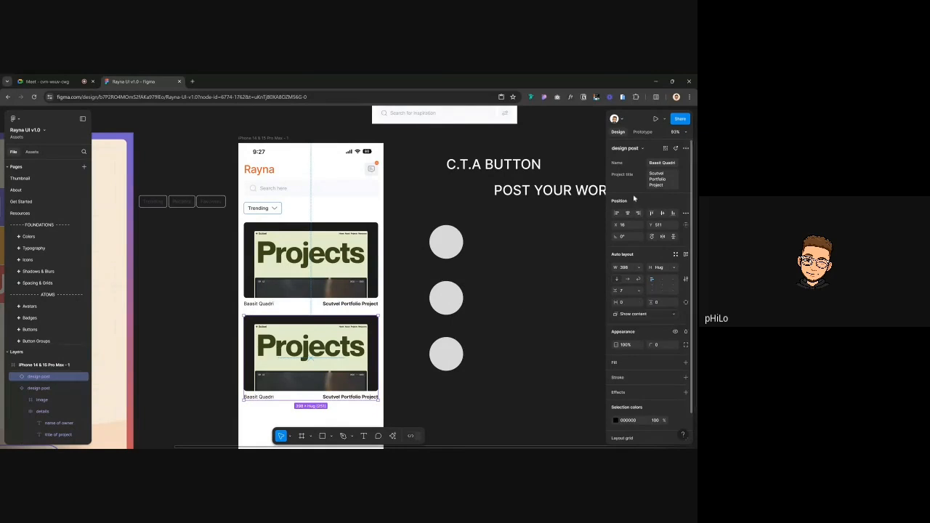
left_click(662, 163)
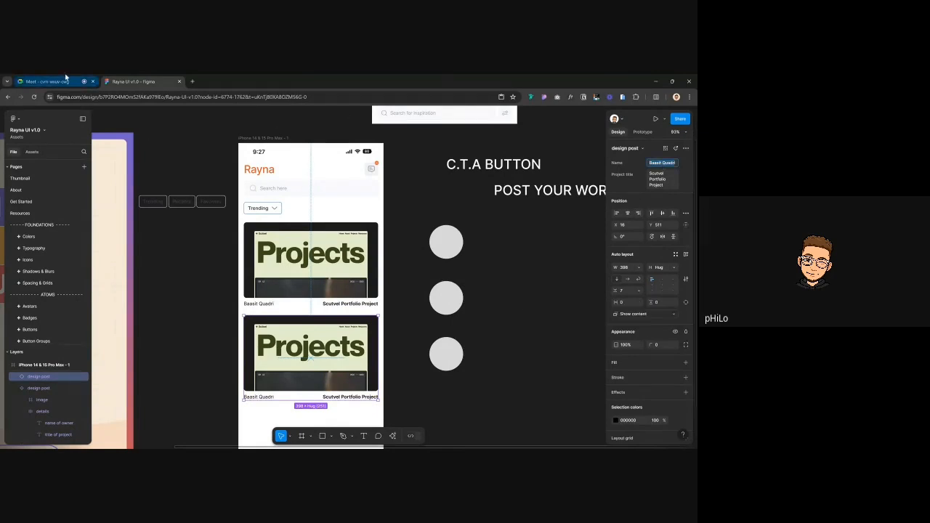
left_click(66, 79)
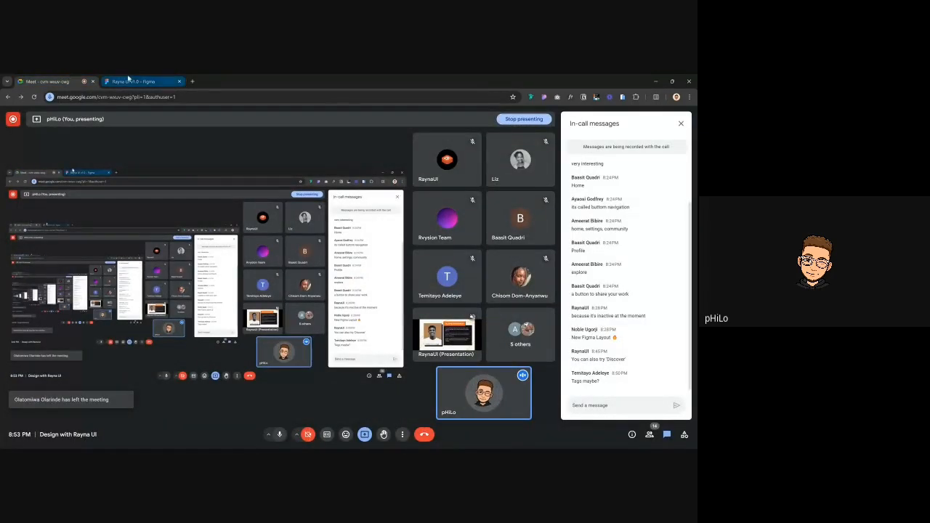
left_click(131, 81)
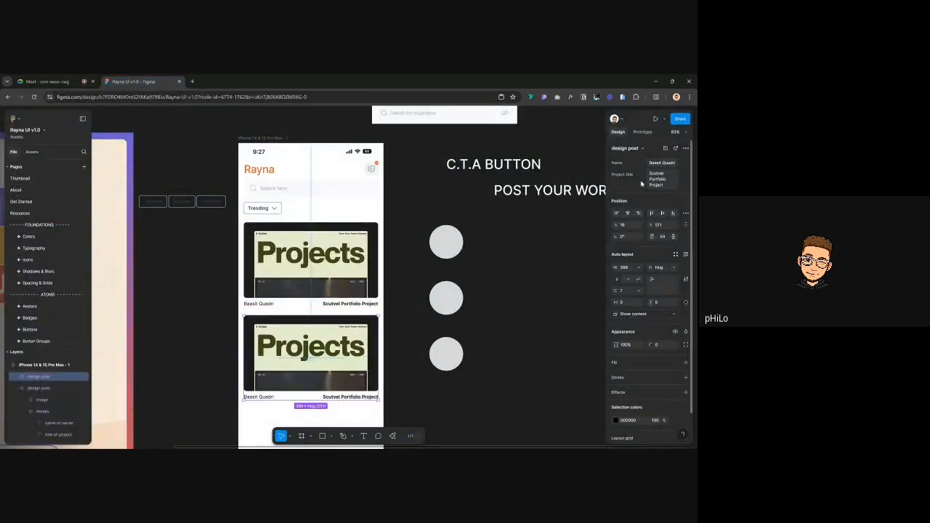
Set the lower card's Name property to a different owner's name, correcting its spelling
left_click(661, 164)
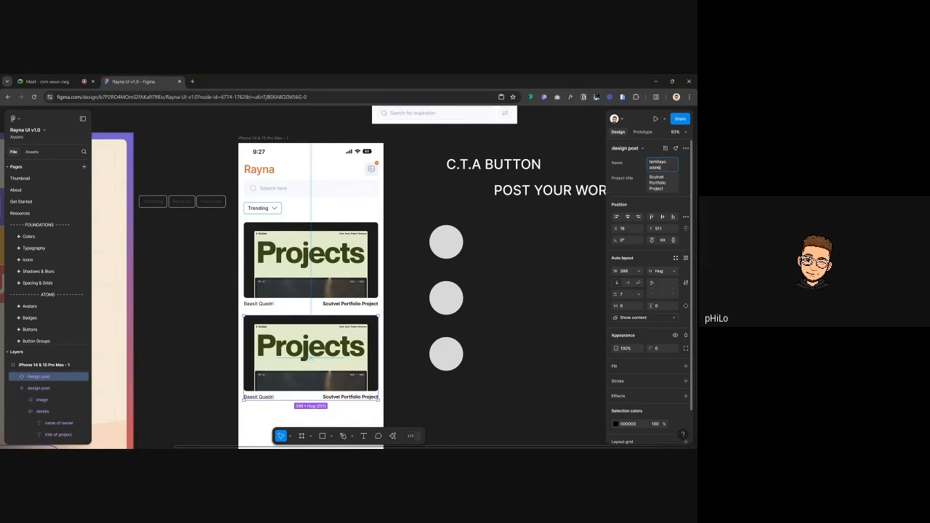
key("Return")
left_click(658, 166)
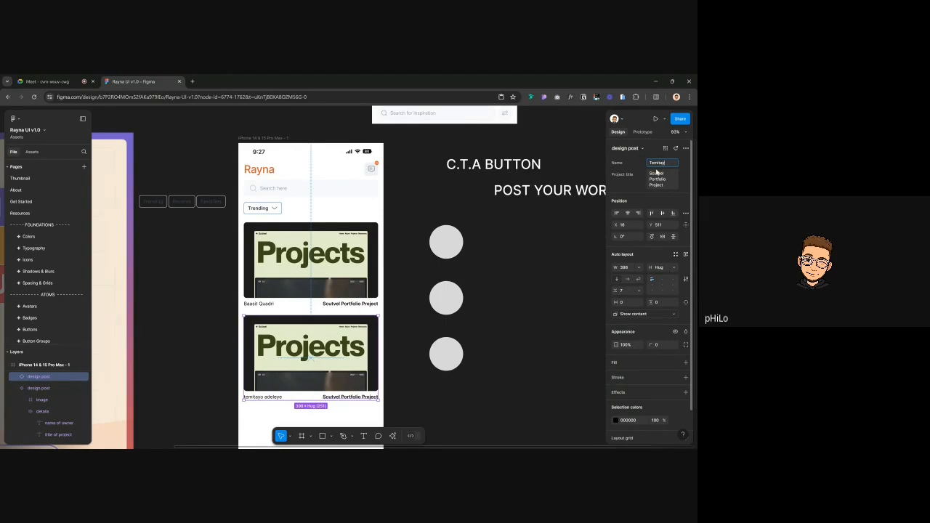
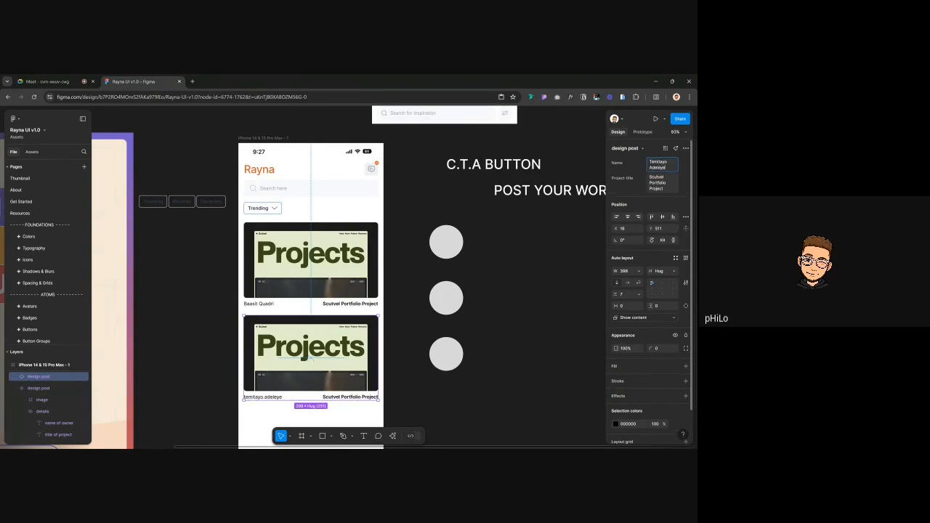
key("Return")
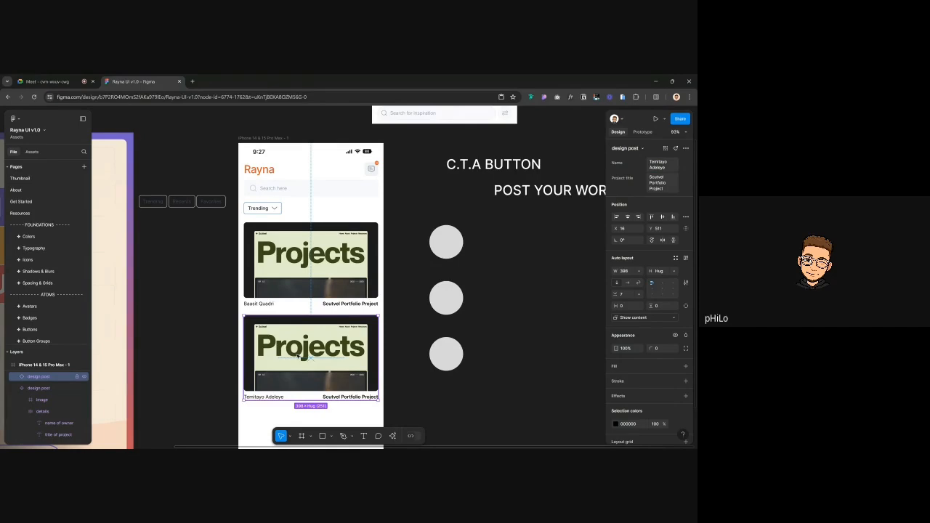
scroll(297, 356, "down", 2)
left_click(304, 178)
Set the lower card's Project title property to Rayna Doings
scroll(290, 232, "up", 4)
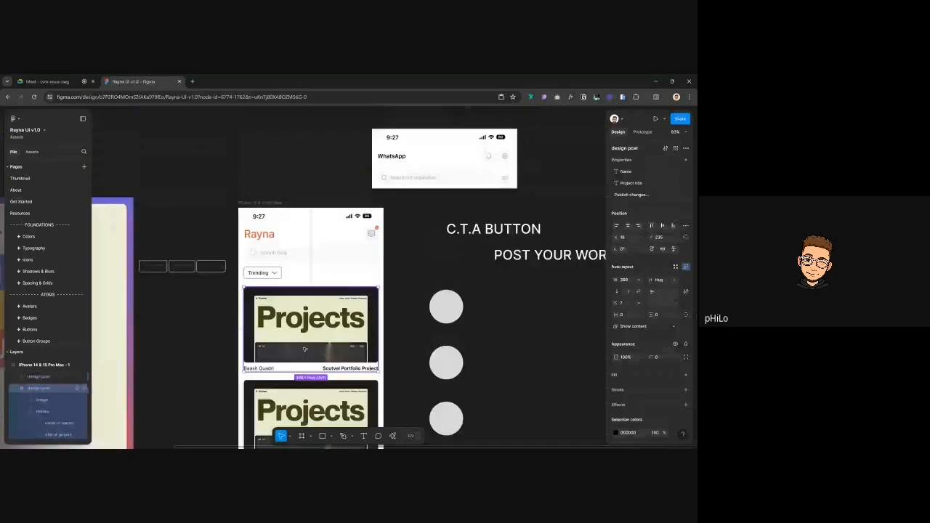
scroll(267, 293, "down", 6)
left_click(268, 297, "ctrl")
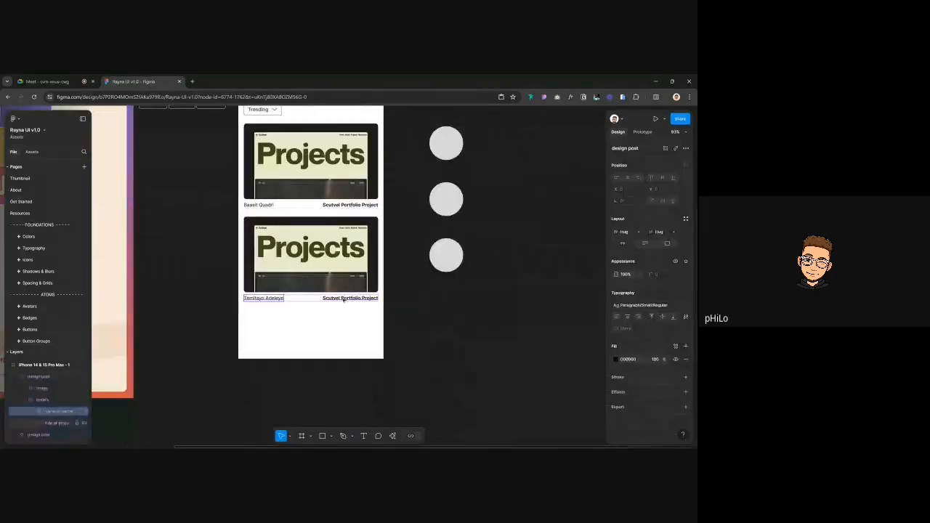
left_click(342, 297, "ctrl")
key("Escape")
left_click(343, 297, "ctrl")
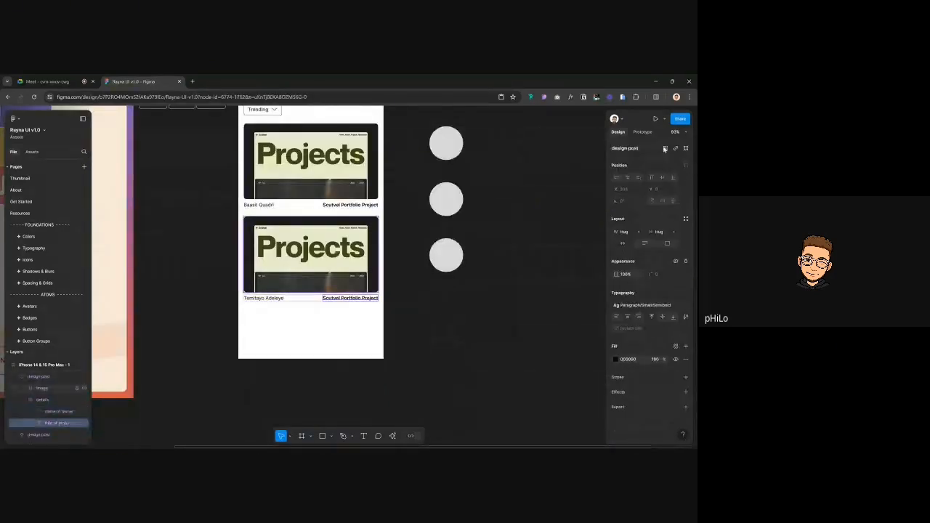
left_click(316, 263)
type("rayn")
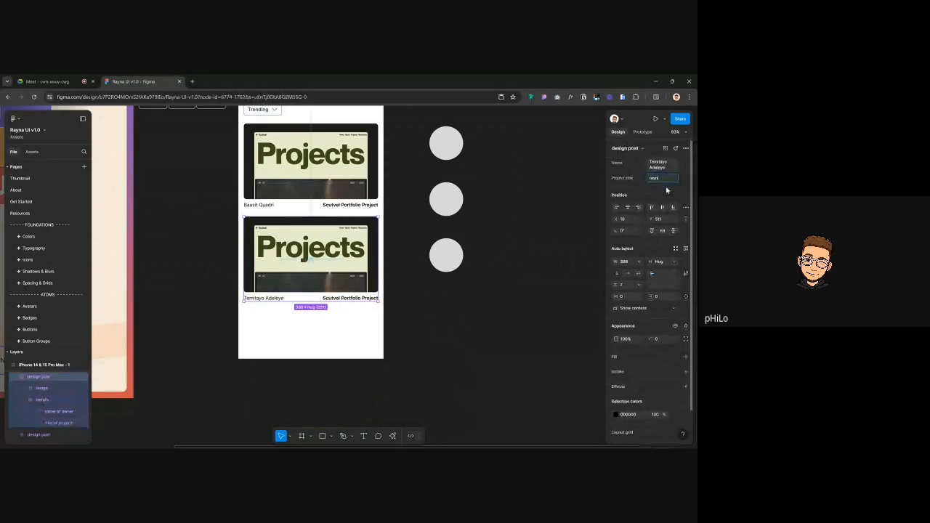
type("a Doings")
key("Return")
Capitalise the first letter of the project title to 'R'
left_click(656, 178)
key("Home")
key("Delete")
type("R")
left_click(344, 306)
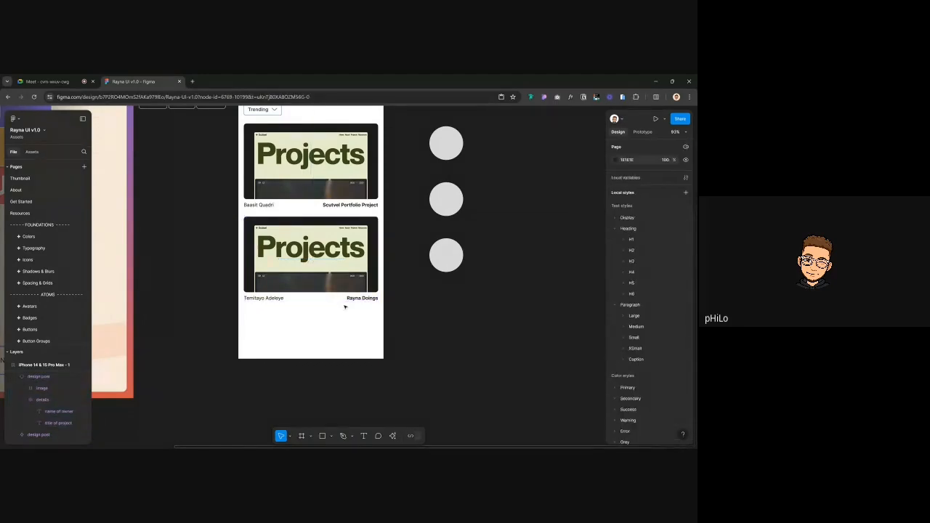
Give the top card's name-and-project row a horizontal padding of 8
left_click(276, 300)
scroll(263, 296, "up", 5)
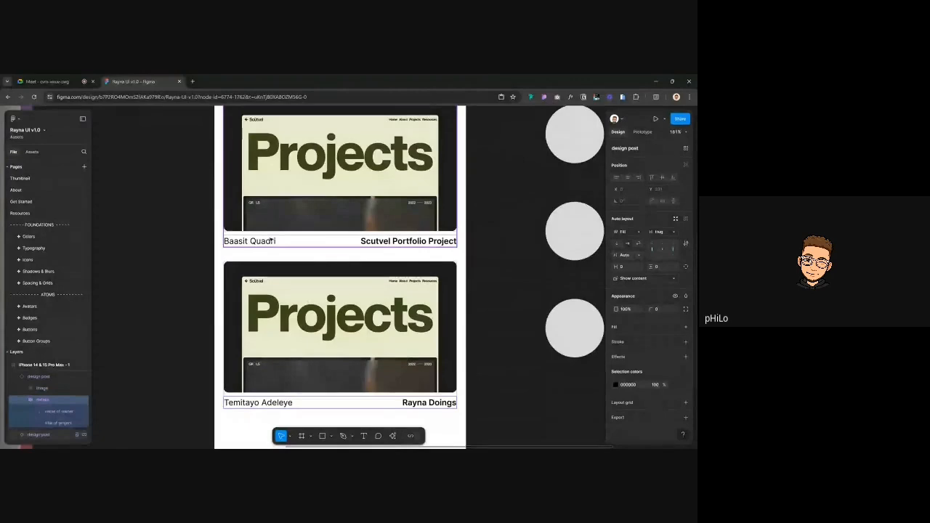
left_click(237, 241)
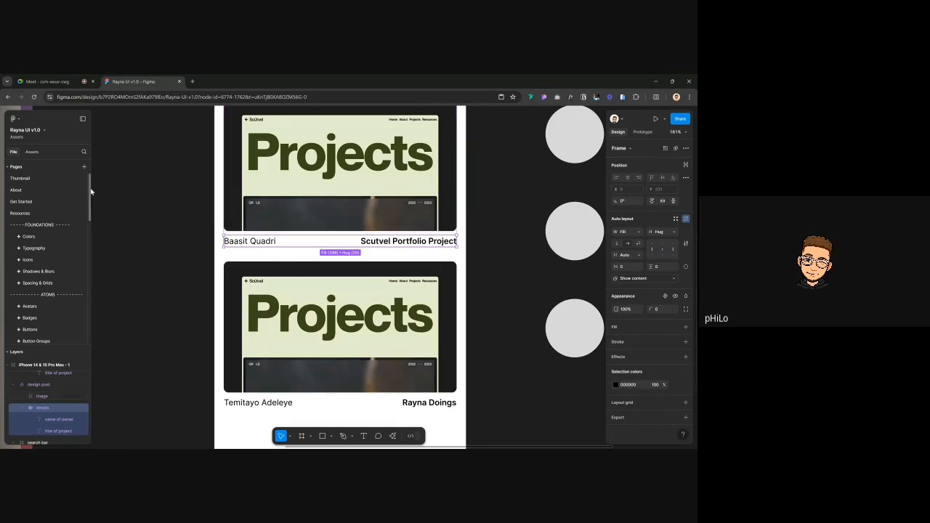
left_click(628, 267)
type("8")
key("Return")
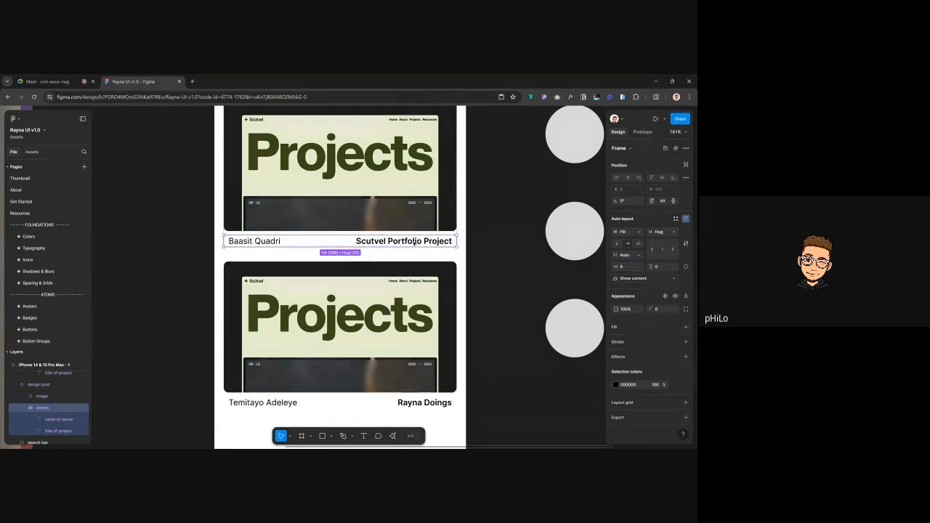
left_click(178, 237)
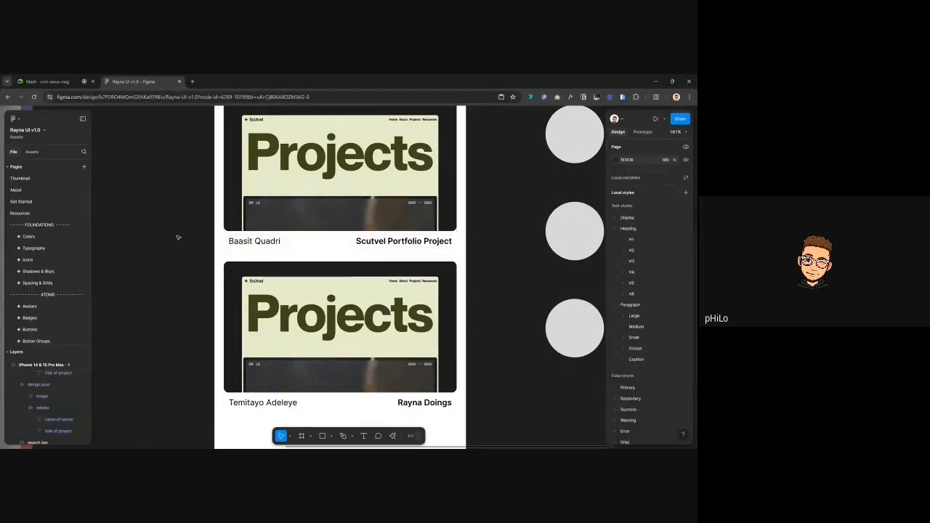
Recheck the name-and-project rows on both cards for the new 8 padding
scroll(178, 236, "down", 3)
scroll(218, 247, "up", 1)
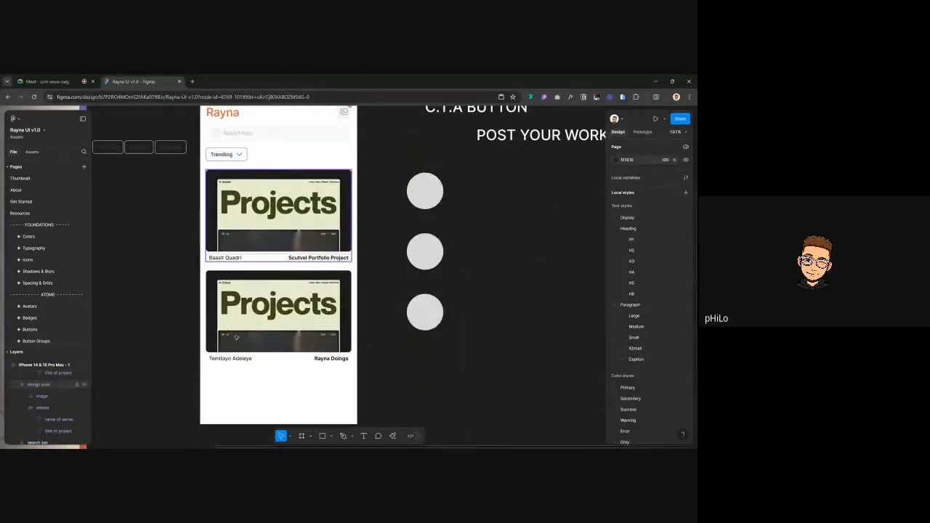
scroll(221, 255, "up", 5)
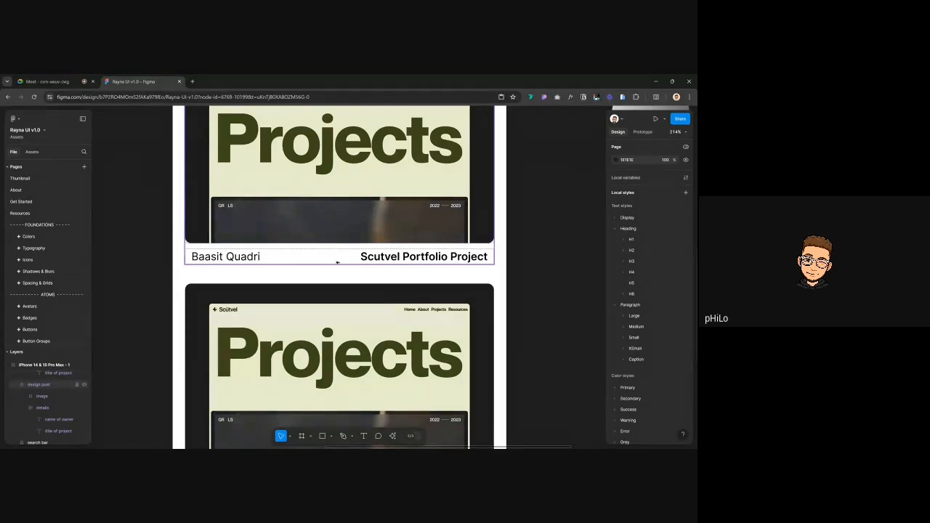
left_click(422, 260)
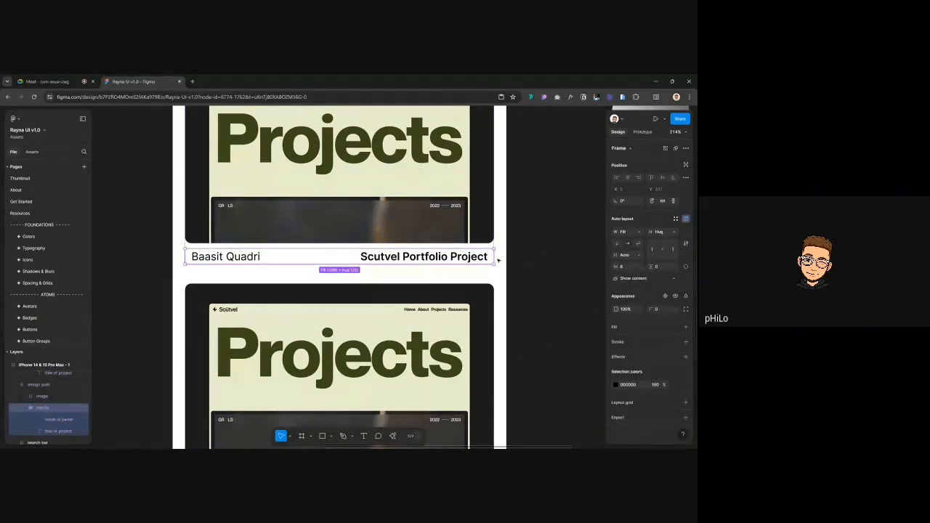
scroll(329, 250, "down", 3)
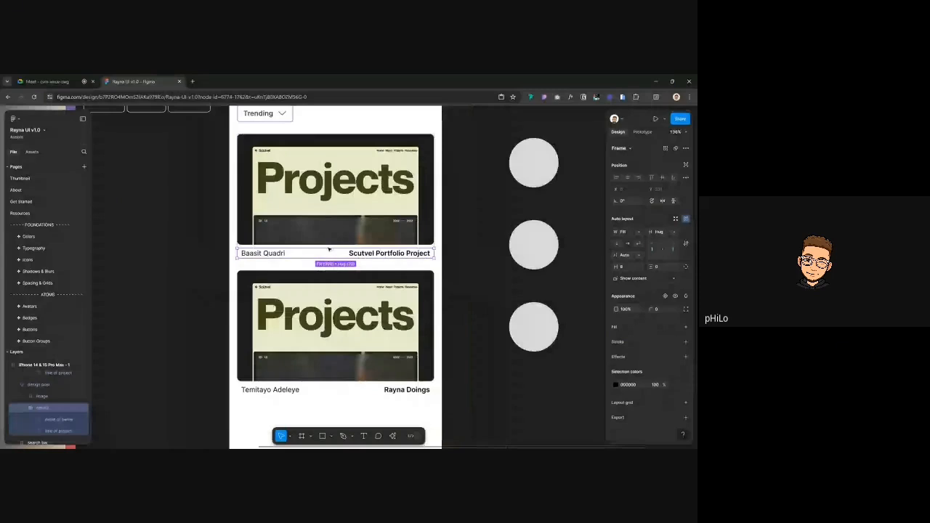
left_click(159, 205)
scroll(160, 206, "down", 3)
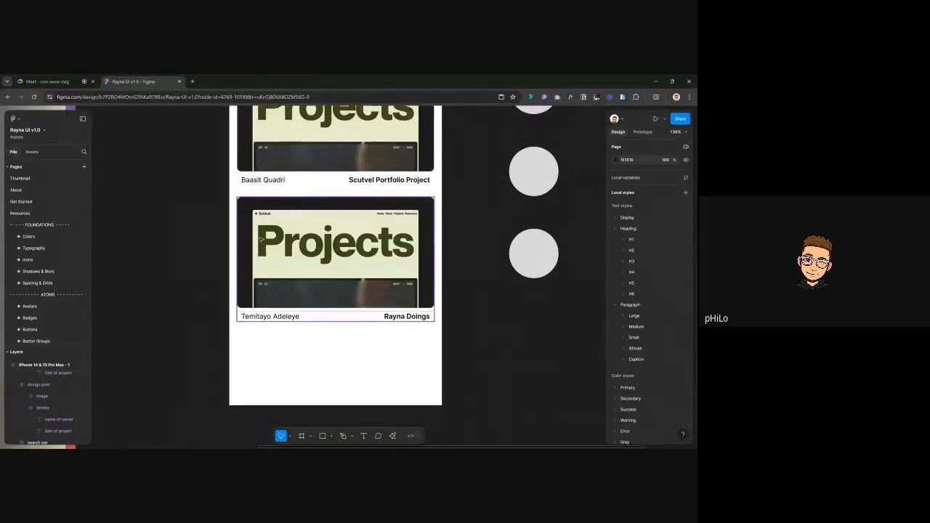
Change the upper design post card's item spacing from 7 to 8
left_click(312, 153)
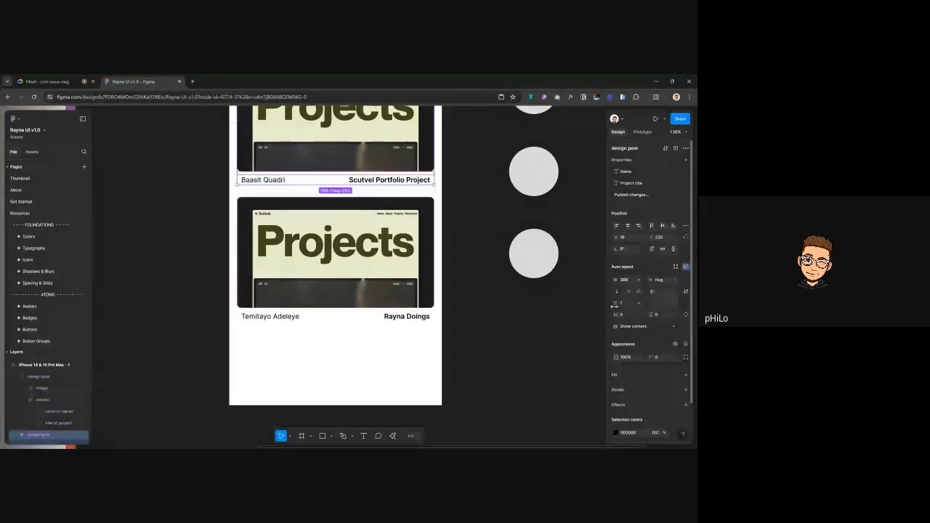
left_click(622, 302)
key("Up")
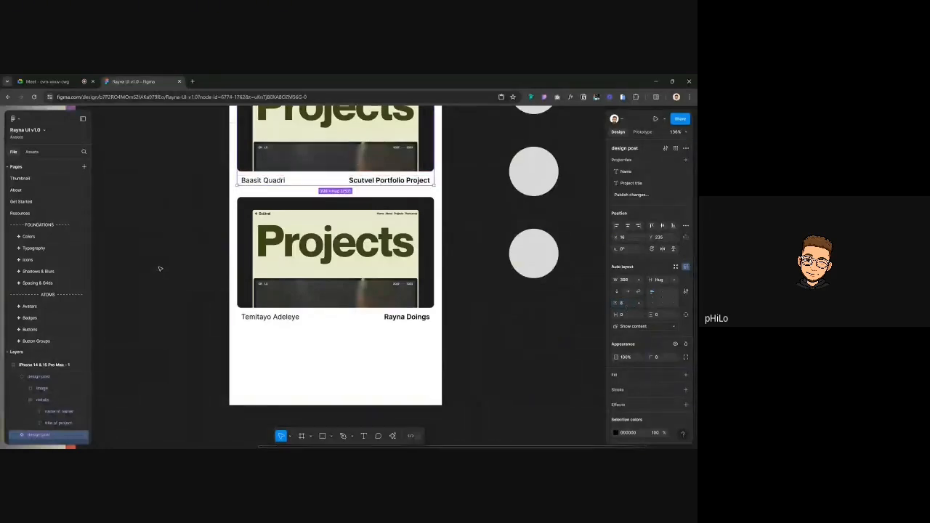
double_click(254, 271)
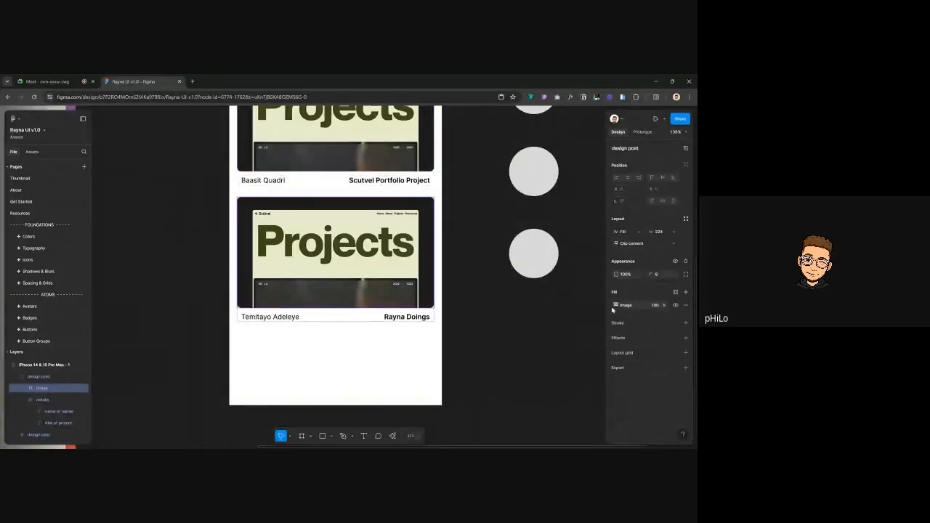
Swap the lower card's image fill for the dashboard screenshot
left_click(616, 305)
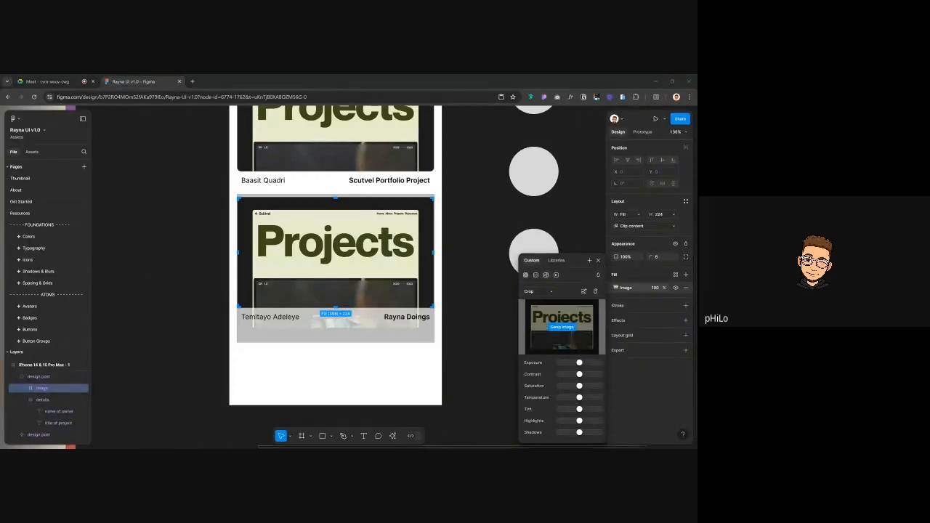
left_click(561, 328)
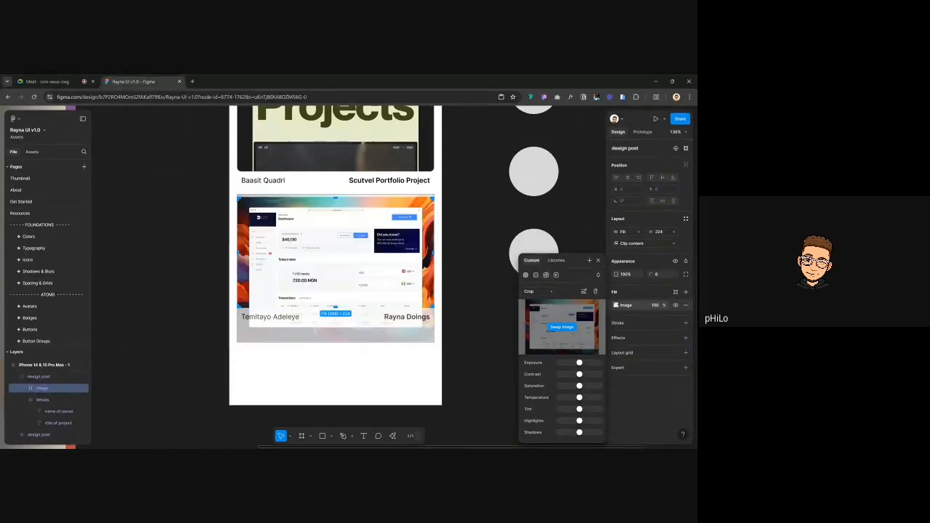
left_click(156, 244)
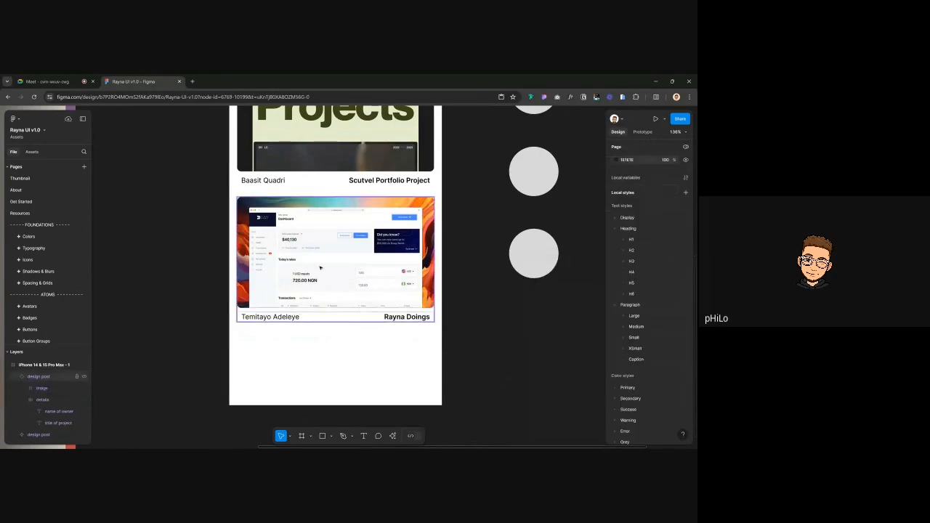
Switch over to the Google Meet call tab
scroll(319, 268, "down", 3, "ctrl")
scroll(489, 312, "up", 2)
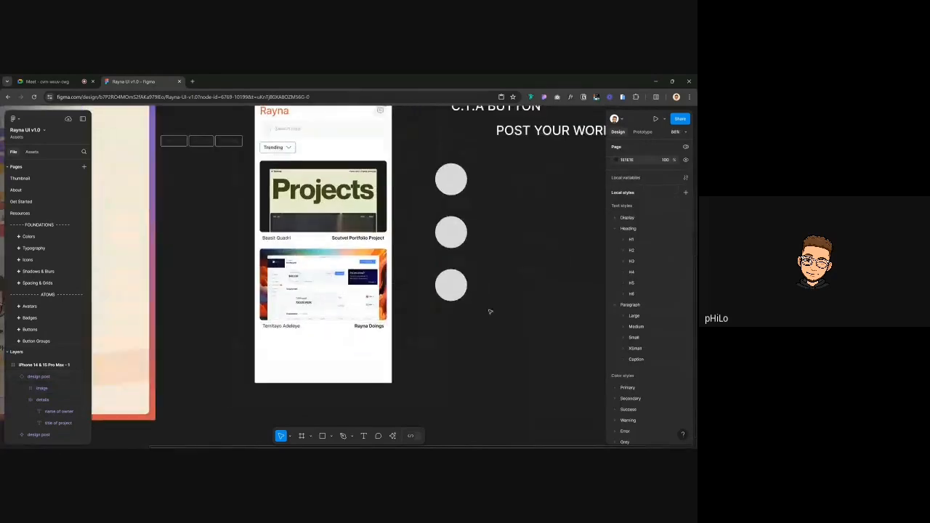
left_click(65, 82)
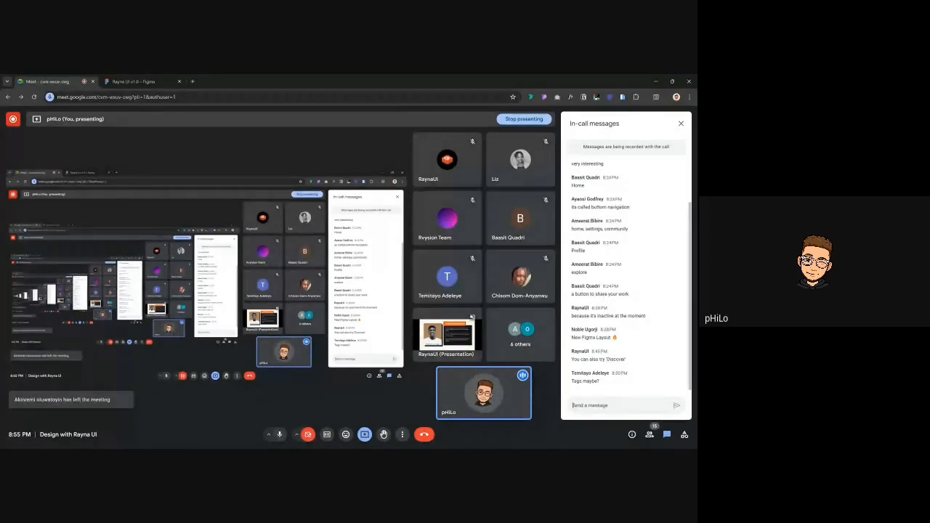
left_click(524, 339)
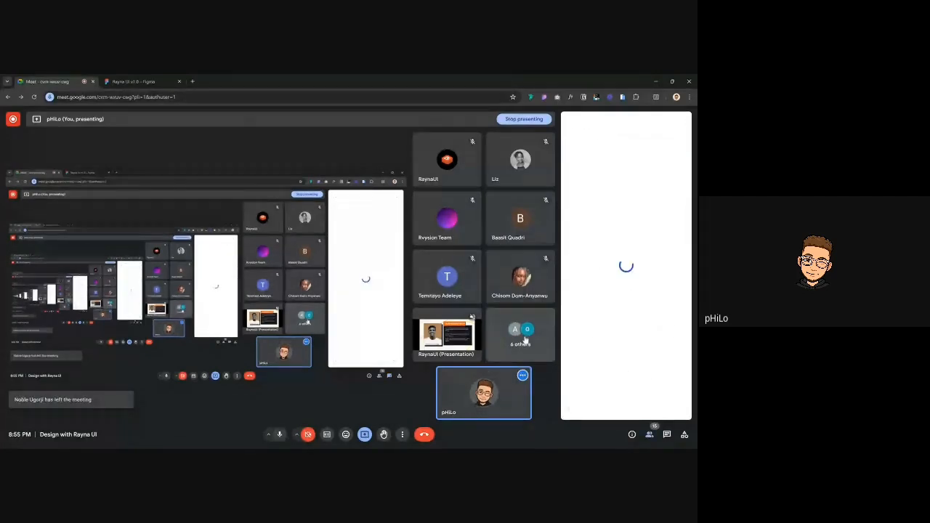
scroll(619, 306, "down", 5)
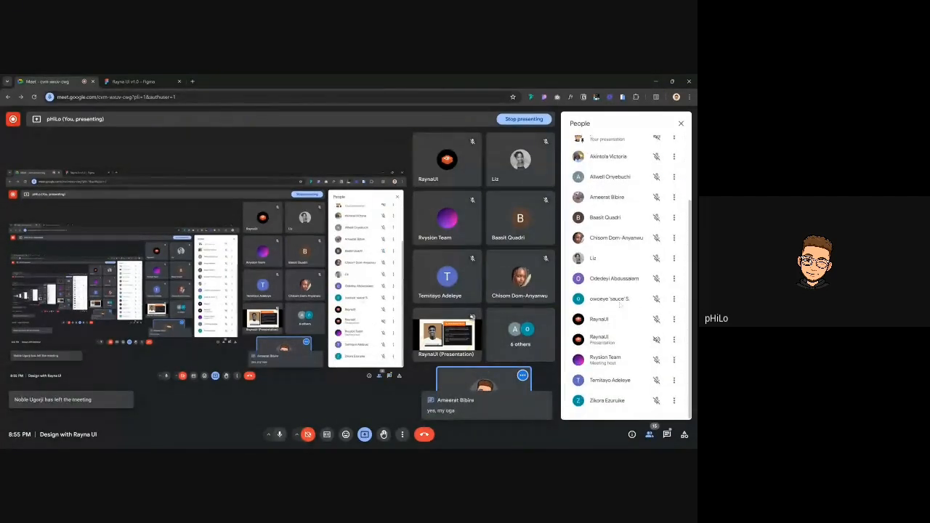
scroll(621, 306, "up", 5)
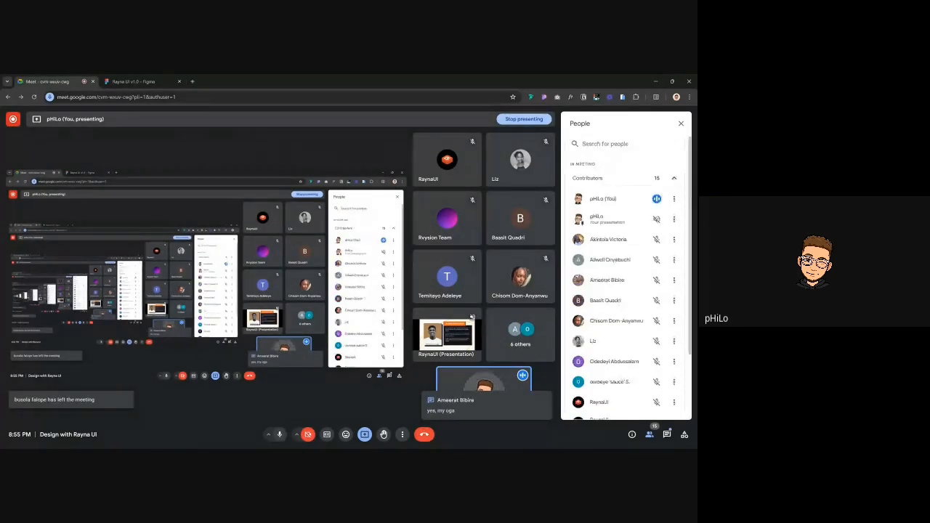
key("ctrl+alt+c")
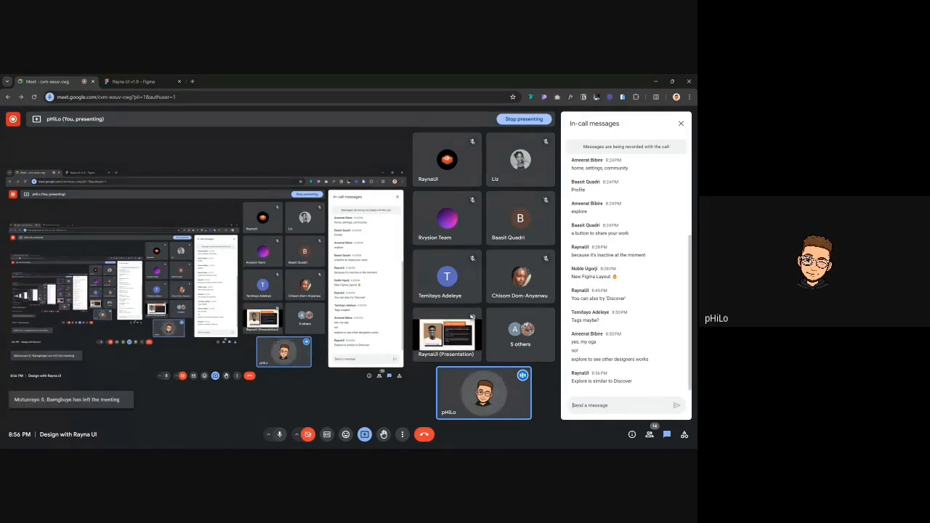
scroll(625, 276, "up", 3)
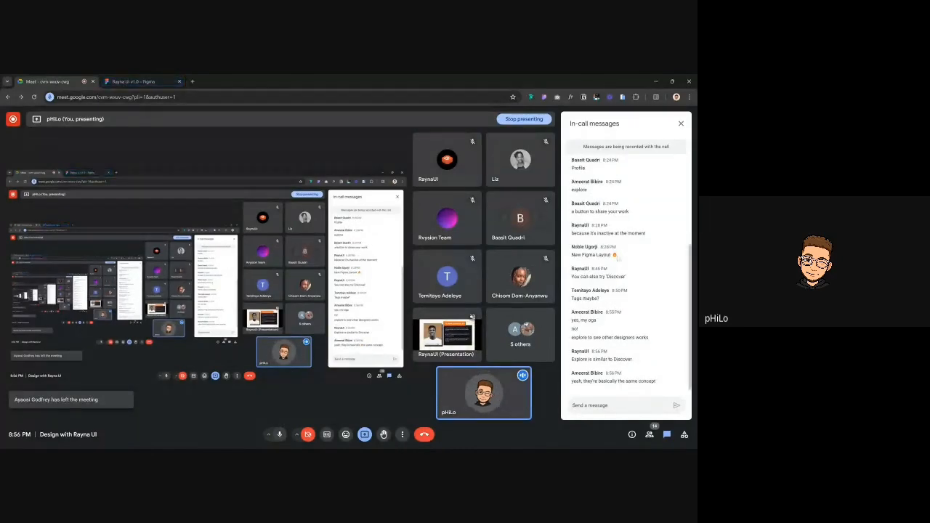
scroll(617, 258, "up", 4)
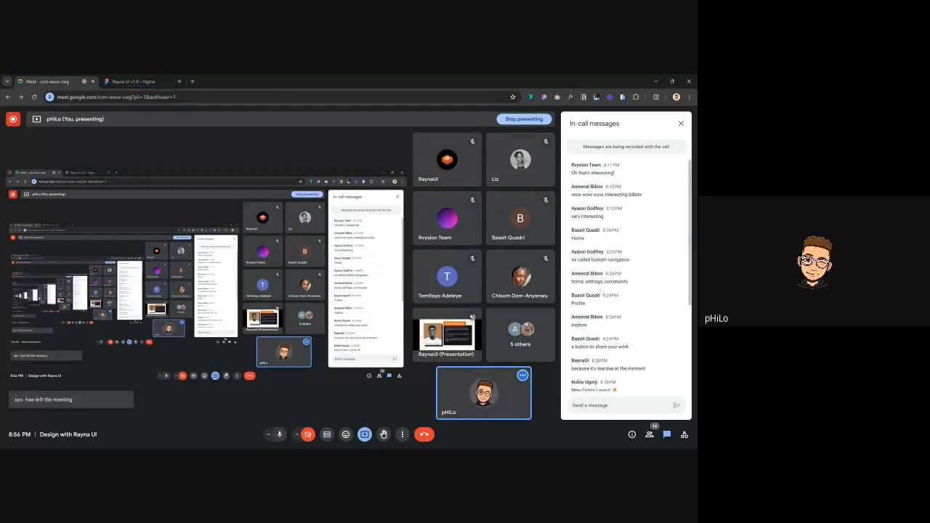
scroll(600, 287, "down", 1)
scroll(600, 289, "down", 3)
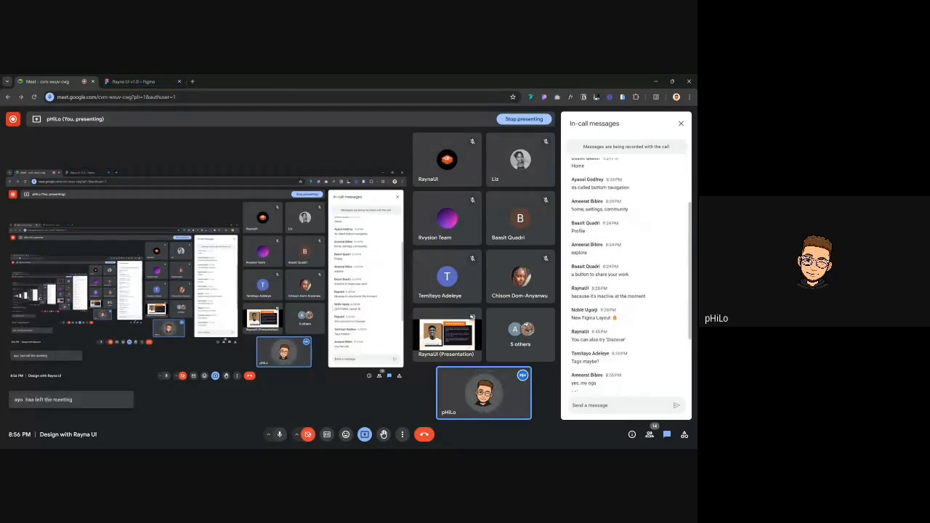
Return to the Rayna UI file, inspect Page 52's tab bar, then go back to Page 51
left_click(134, 81)
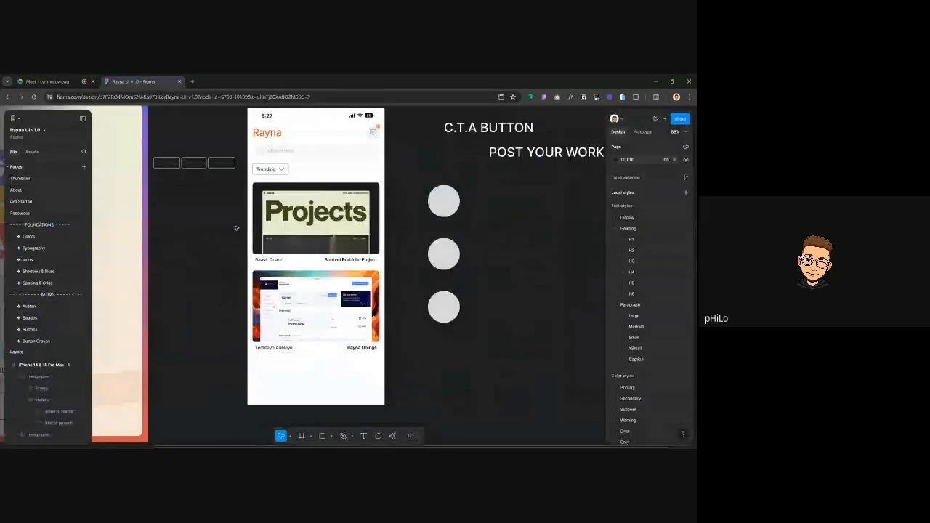
scroll(284, 319, "down", 5)
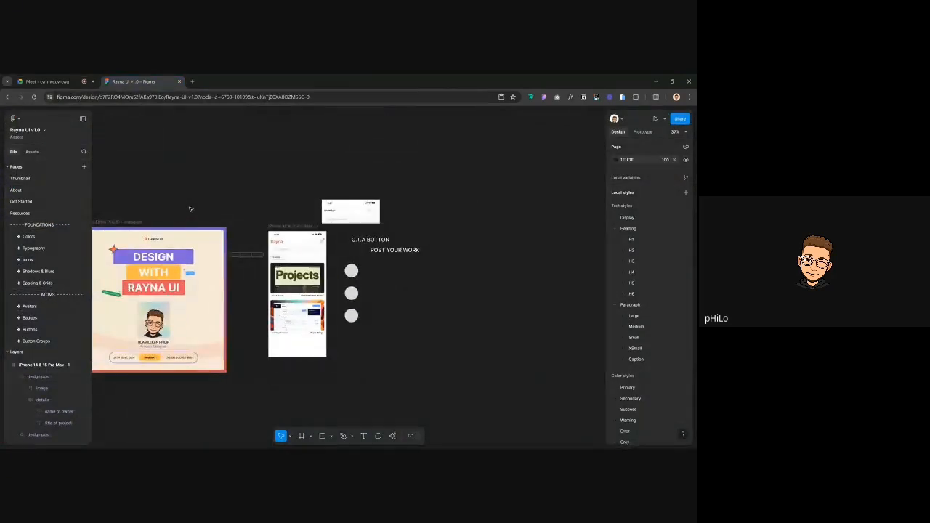
scroll(35, 299, "down", 5)
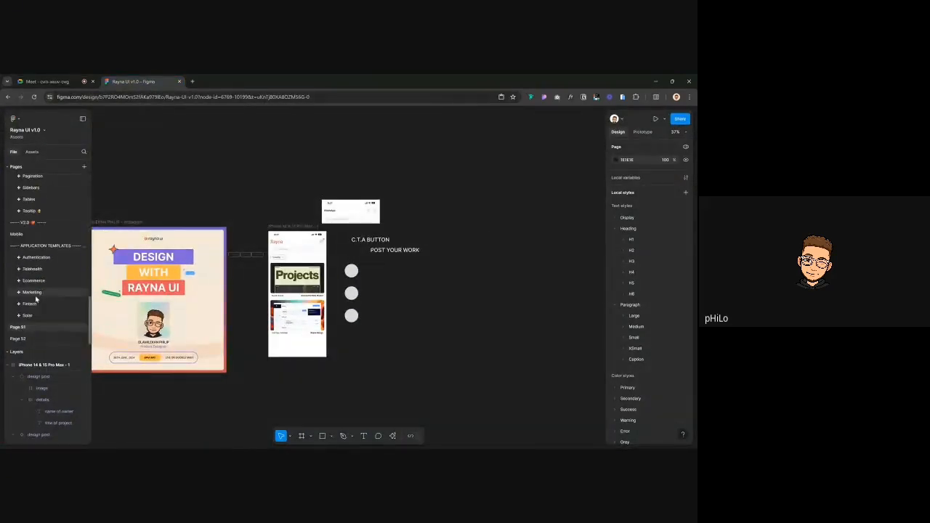
left_click(29, 339)
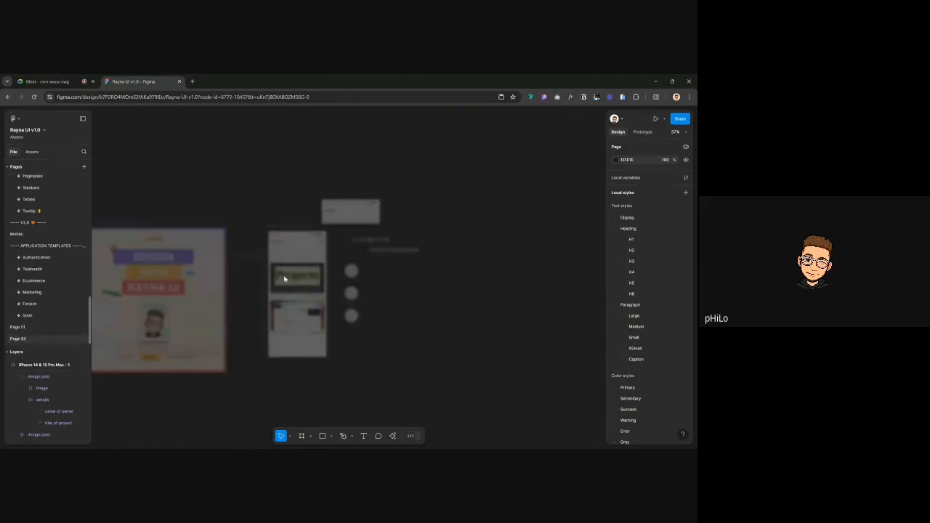
left_click(270, 341)
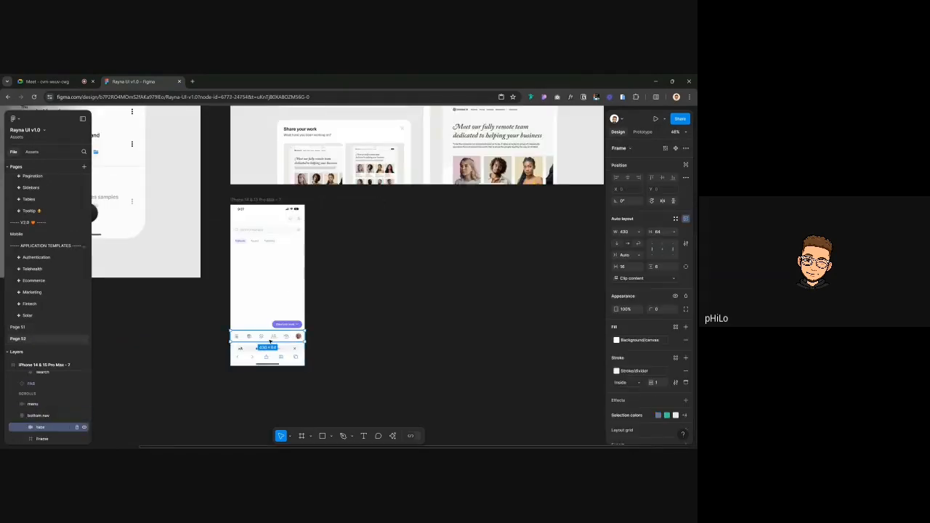
left_click(167, 330)
left_click(29, 327)
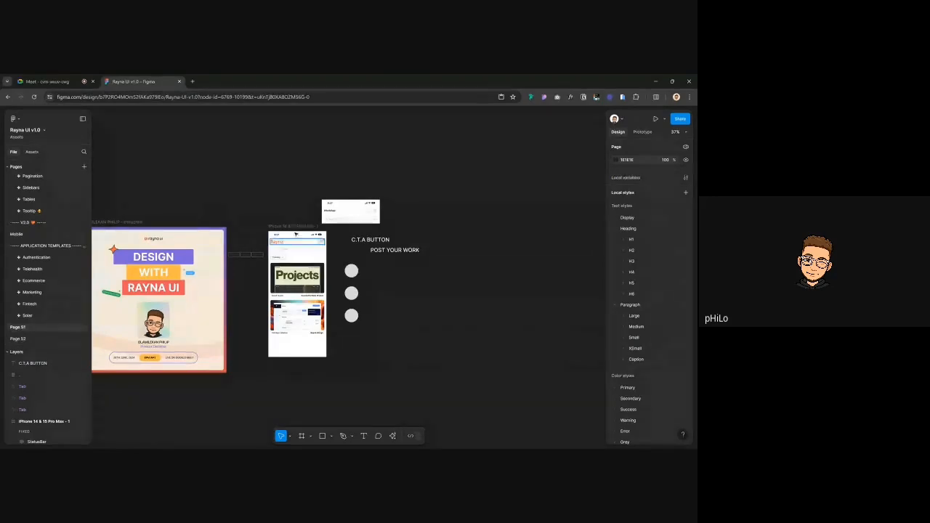
left_click(294, 227)
Anchor the tabs bar to the bottom edge of the phone frame
left_click(314, 244)
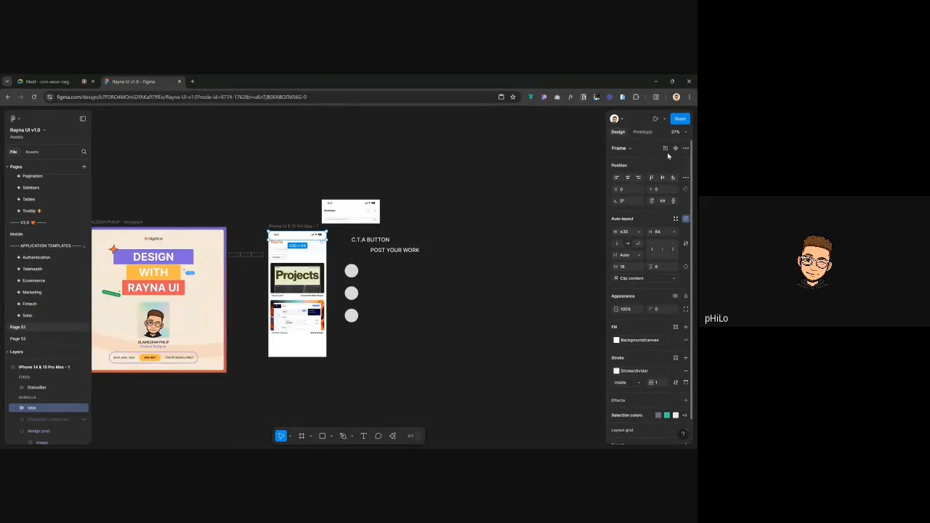
left_click(672, 177)
scroll(304, 353, "up", 3)
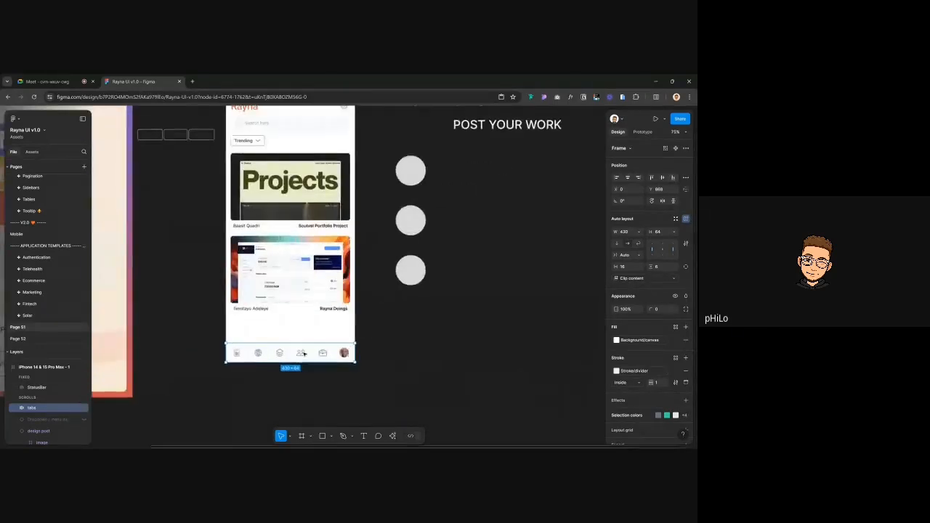
scroll(303, 353, "up", 2)
scroll(249, 354, "up", 2)
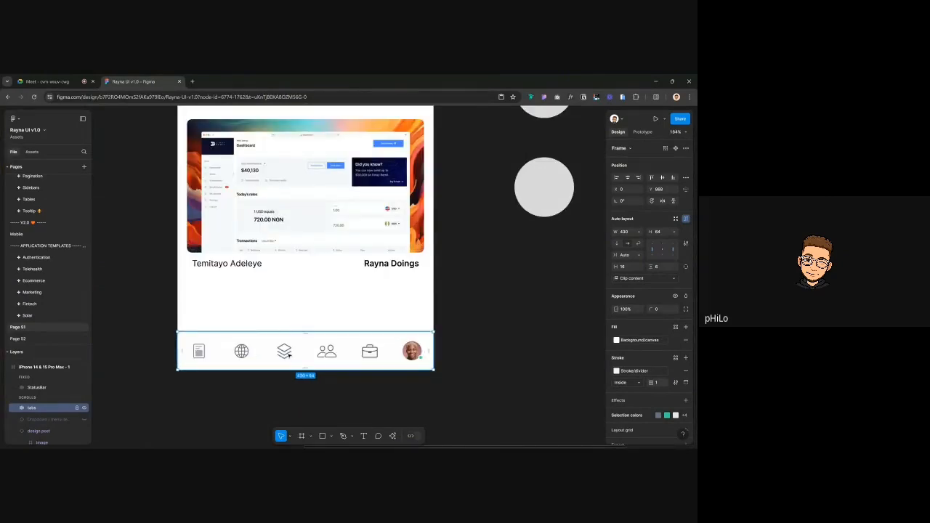
left_click(498, 321)
scroll(498, 321, "down", 1)
scroll(498, 320, "down", 3)
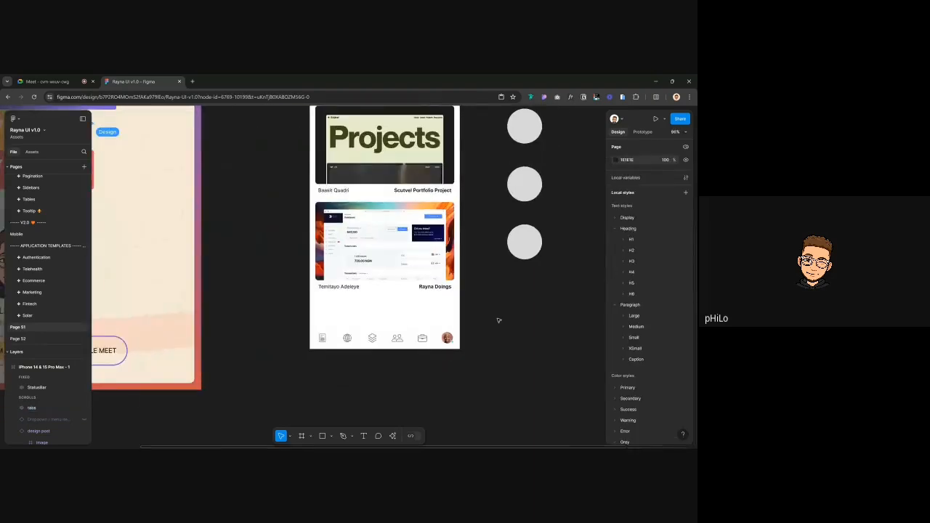
scroll(498, 319, "right", 3)
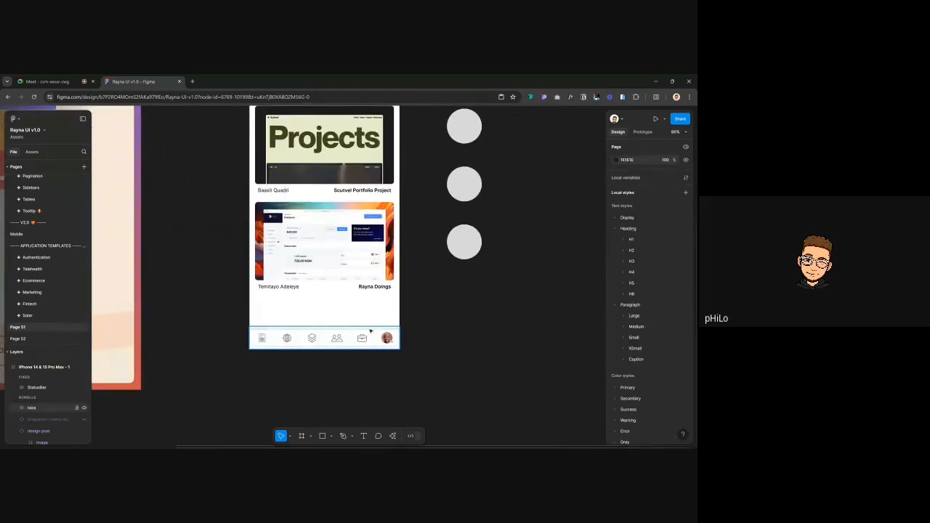
scroll(370, 331, "down", 2)
scroll(370, 331, "up", 1)
scroll(340, 359, "up", 2)
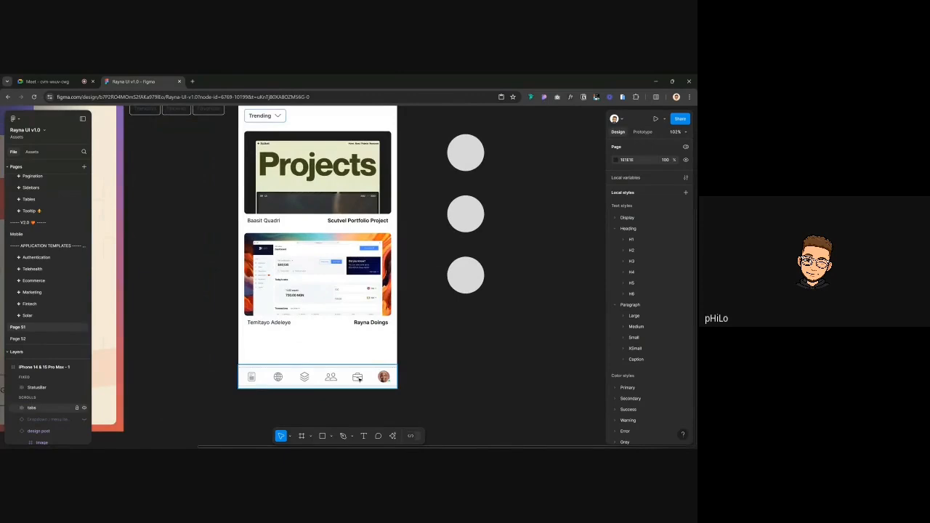
Delete the briefcase tab from the bottom tab bar, then check the call chat
double_click(358, 378)
key("Delete")
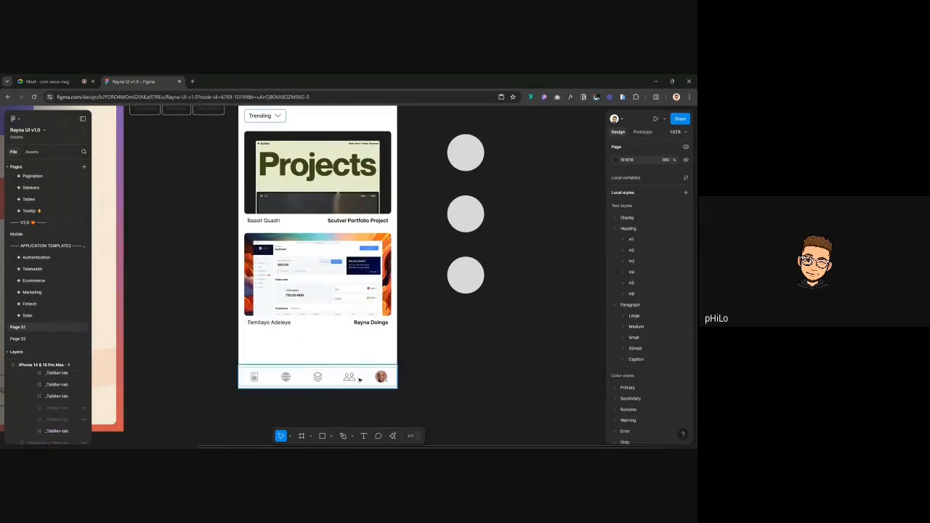
scroll(408, 367, "up", 2)
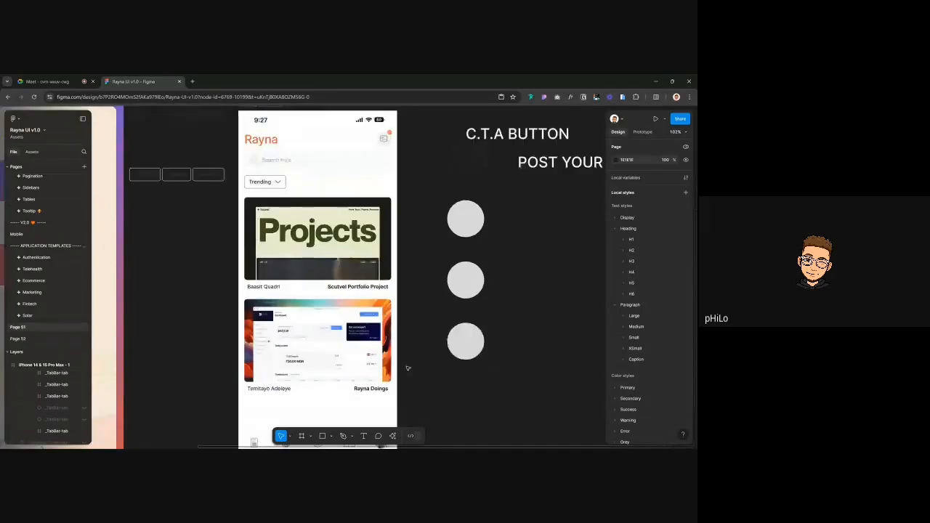
scroll(408, 368, "down", 3)
scroll(408, 367, "down", 2)
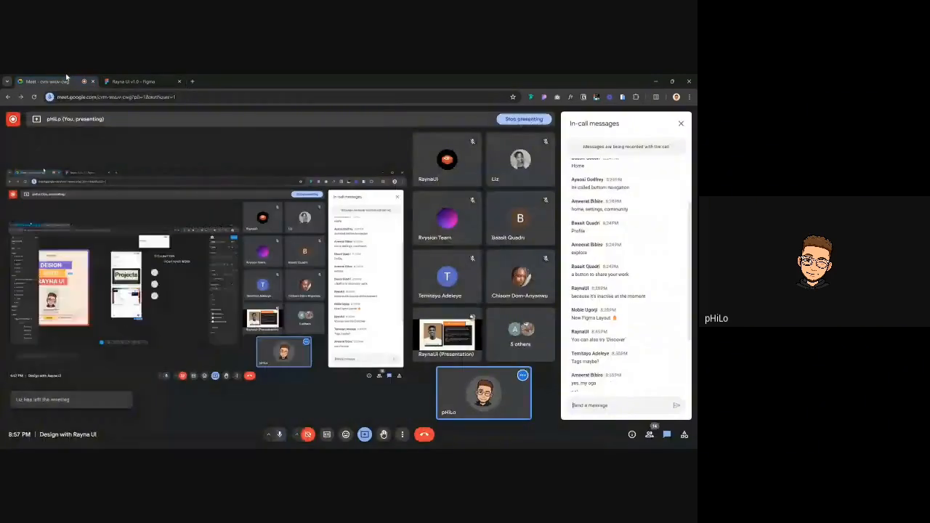
left_click(58, 81)
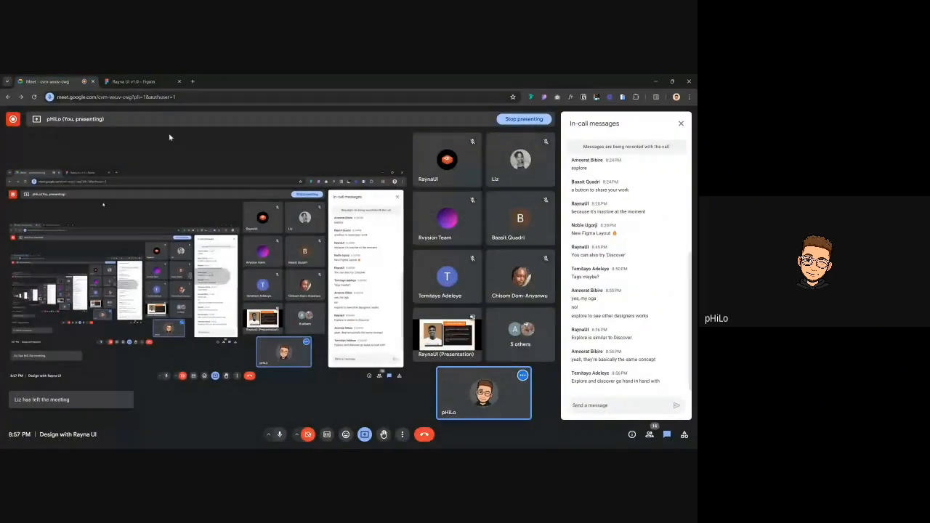
left_click(133, 81)
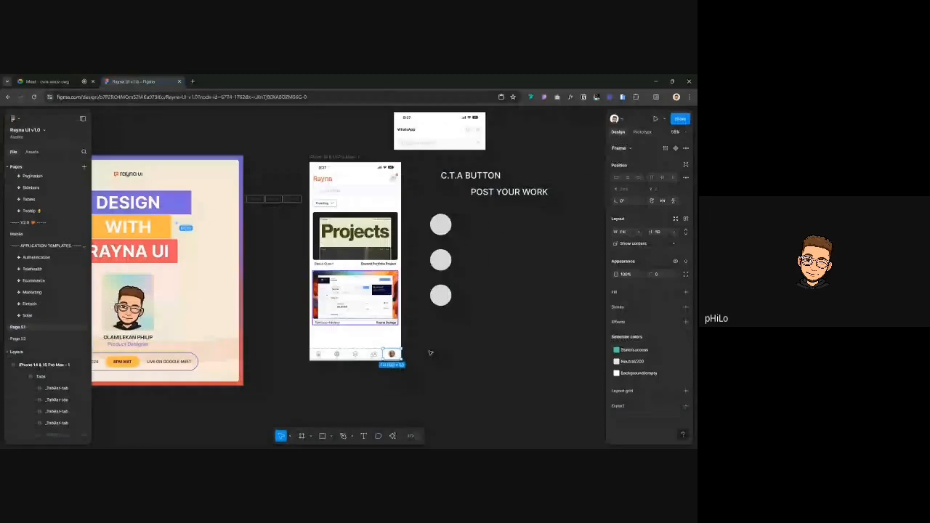
Duplicate the header message icon and select the glyph inside the copy
scroll(406, 359, "up", 5)
scroll(404, 357, "up", 3)
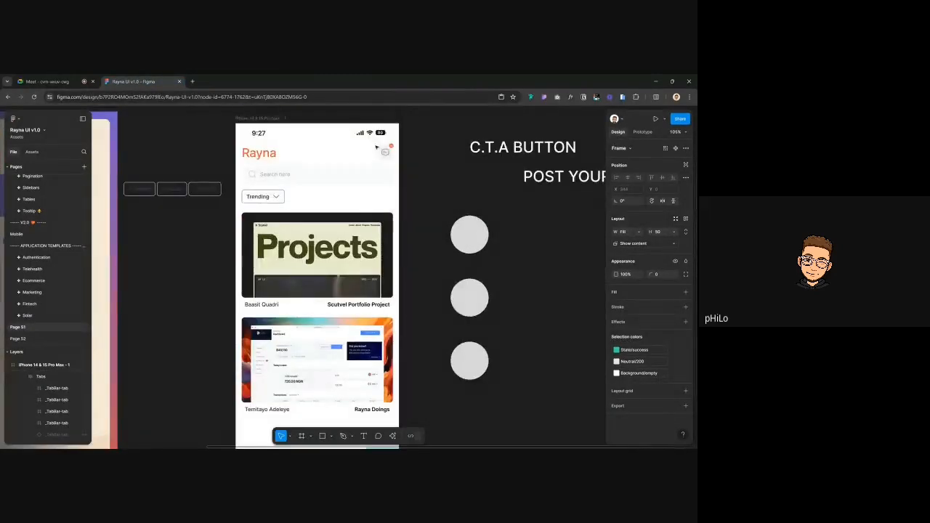
double_click(385, 152)
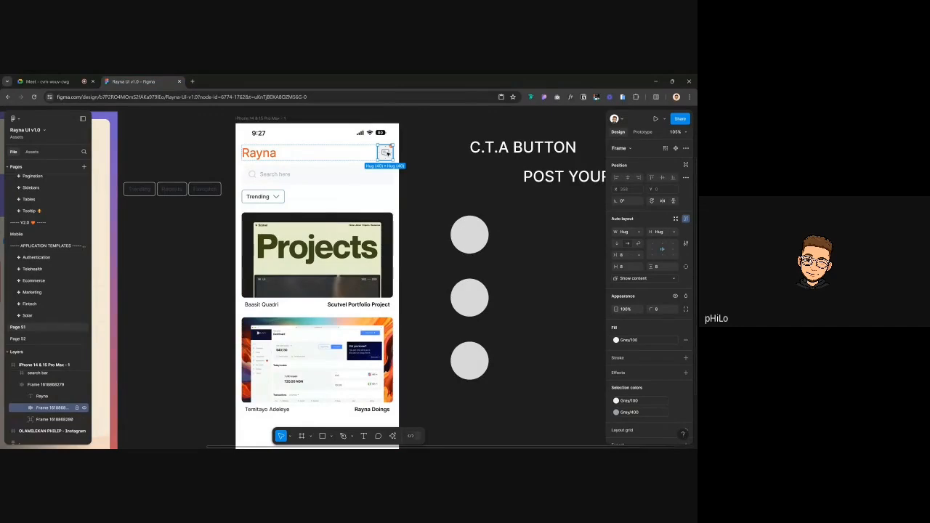
key("ctrl+d")
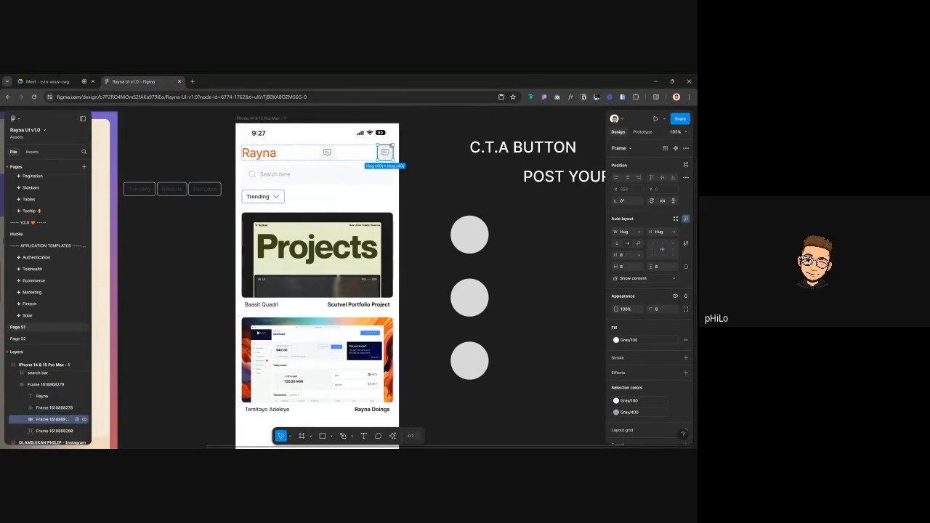
left_click(329, 152)
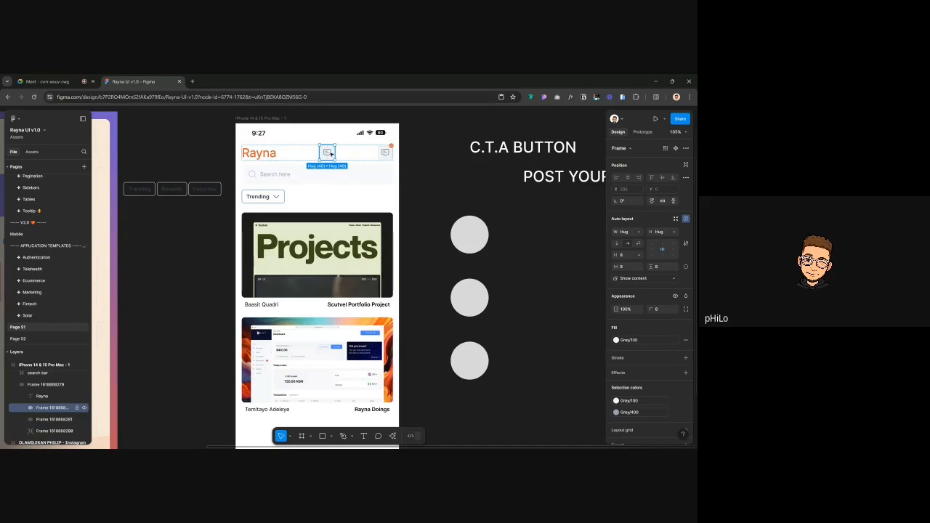
double_click(328, 154)
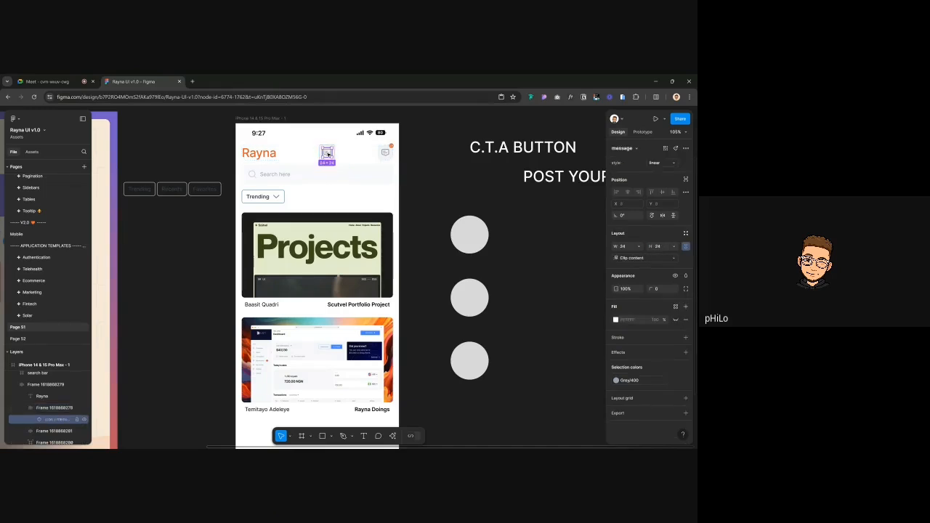
Insert an Avatars instance from Assets into the header, beside the copied icon
left_click(32, 151)
left_click(37, 168)
type("a")
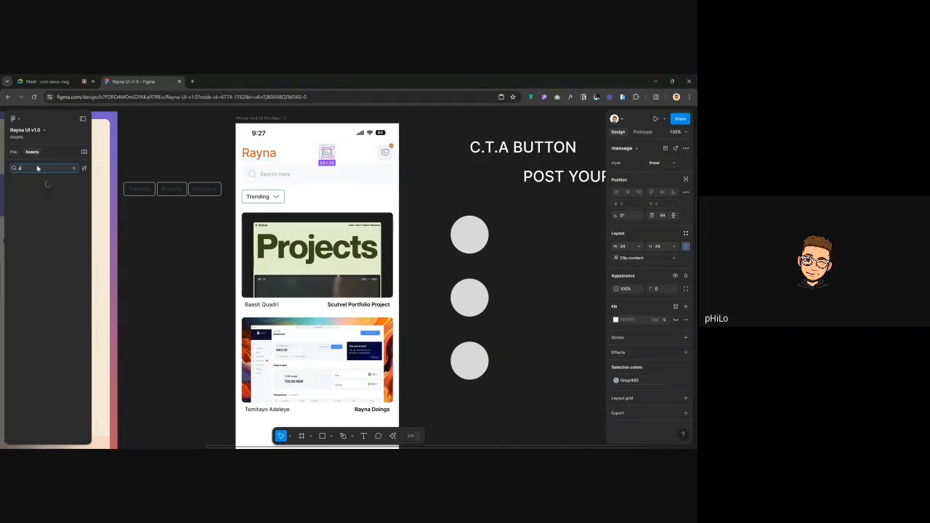
type("vatar")
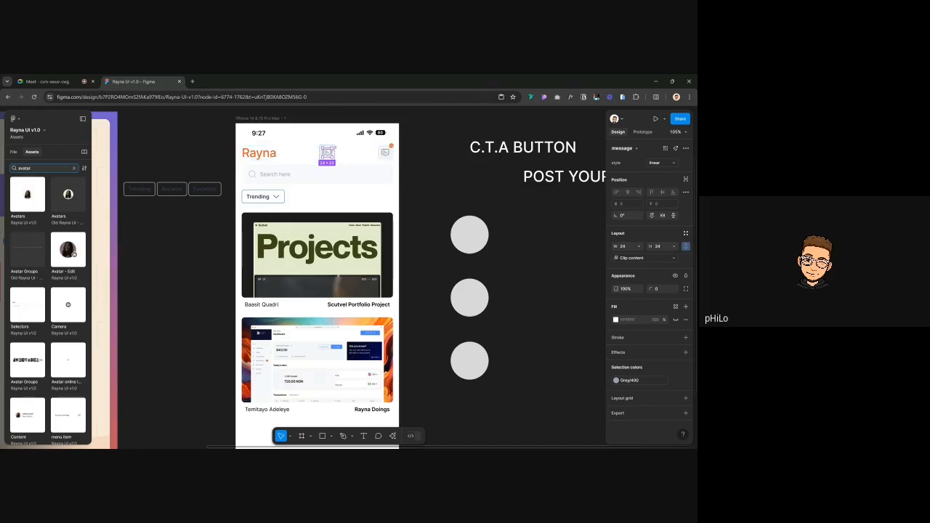
left_click(27, 194)
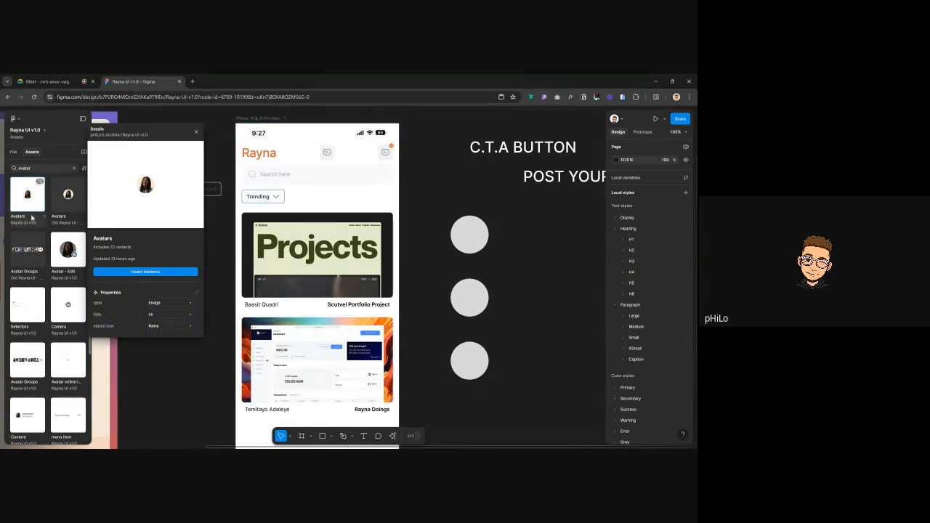
left_click(154, 271)
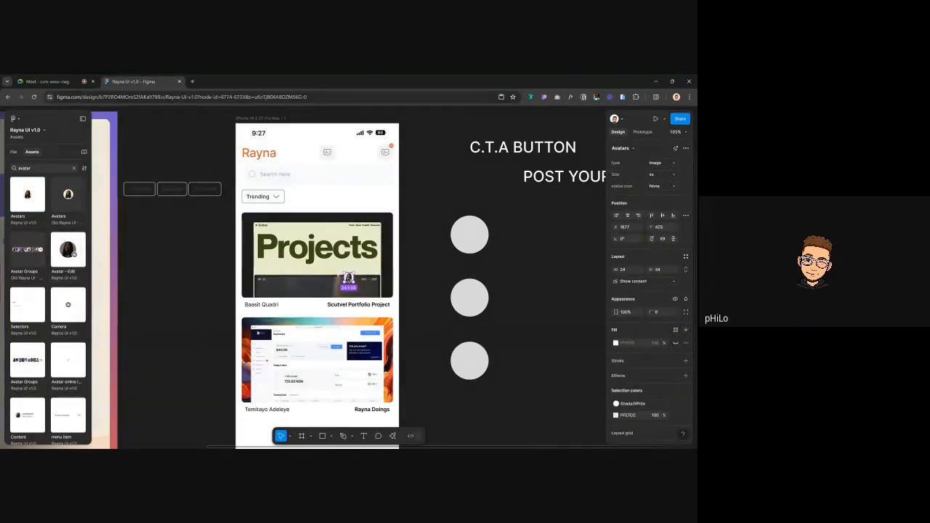
left_click_drag(348, 280, 333, 154)
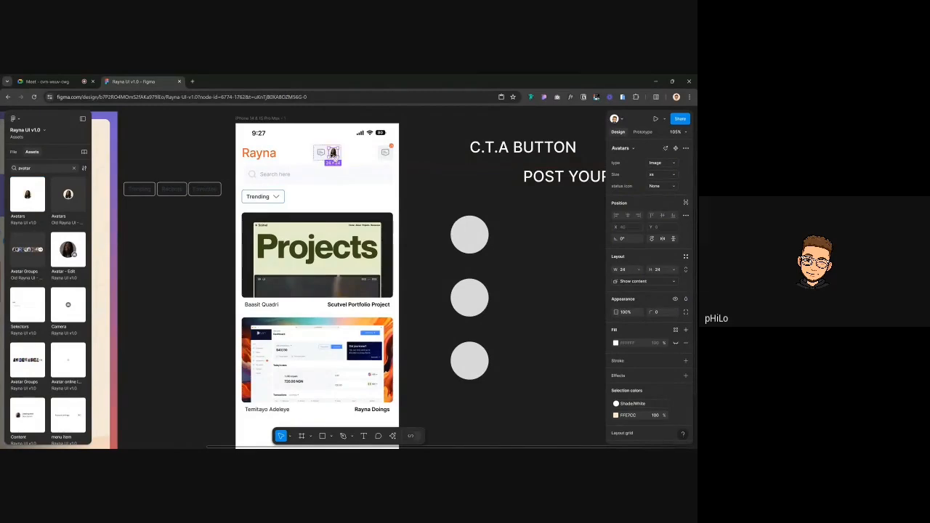
Delete the copied message icon, leaving the avatar beside the original icon
scroll(333, 154, "up", 5)
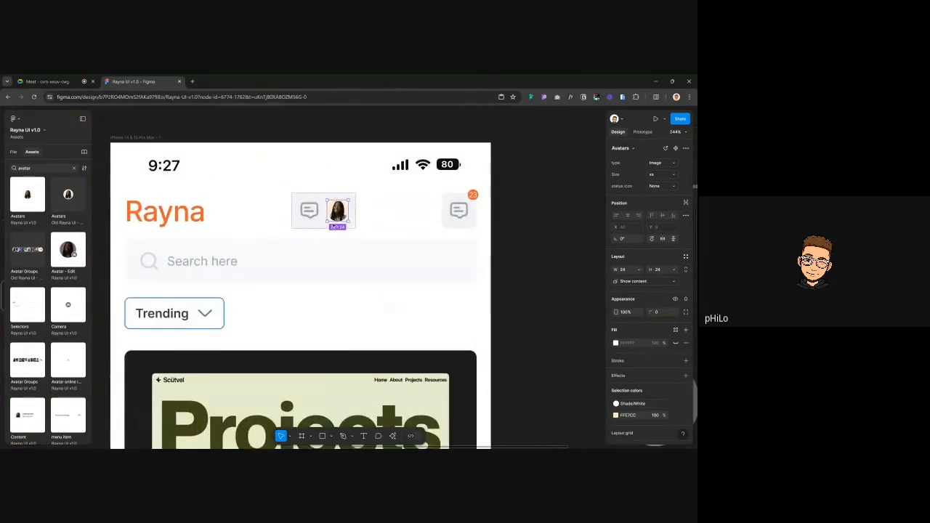
left_click(304, 211)
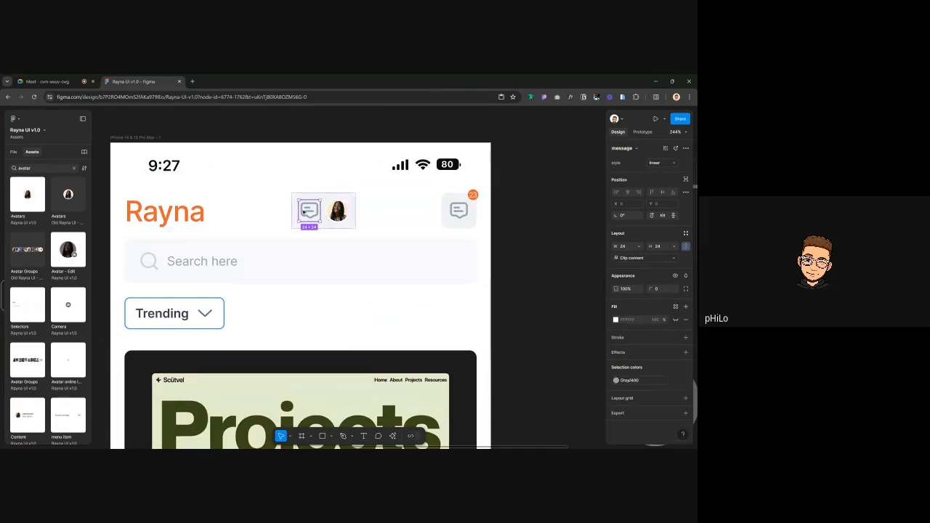
key("Delete")
left_click(323, 212)
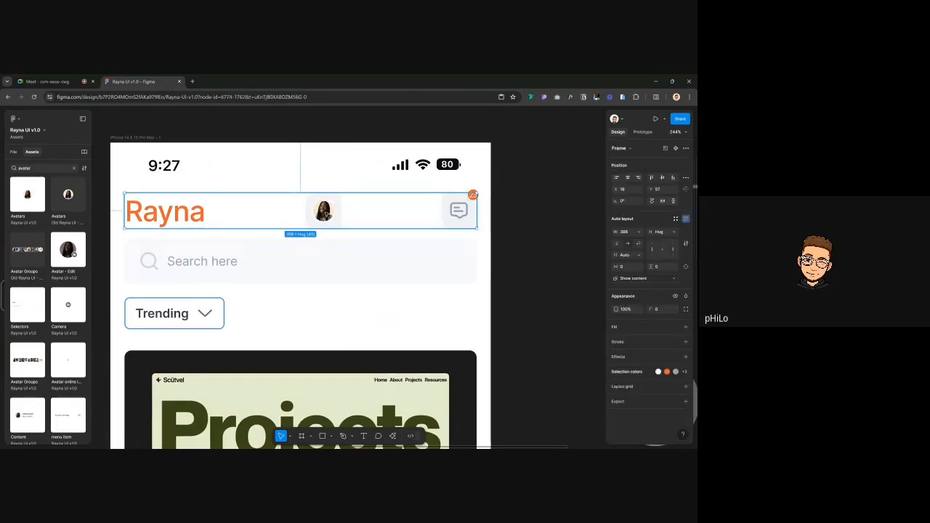
left_click(459, 210)
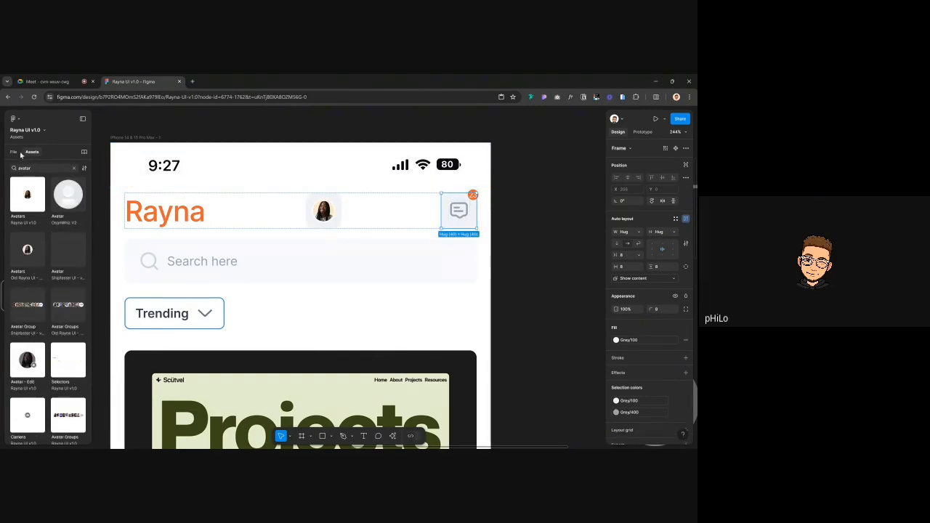
Wrap the message icon and red 23 badge in auto layout, pinning the badge absolutely at the top-right
left_click(16, 152)
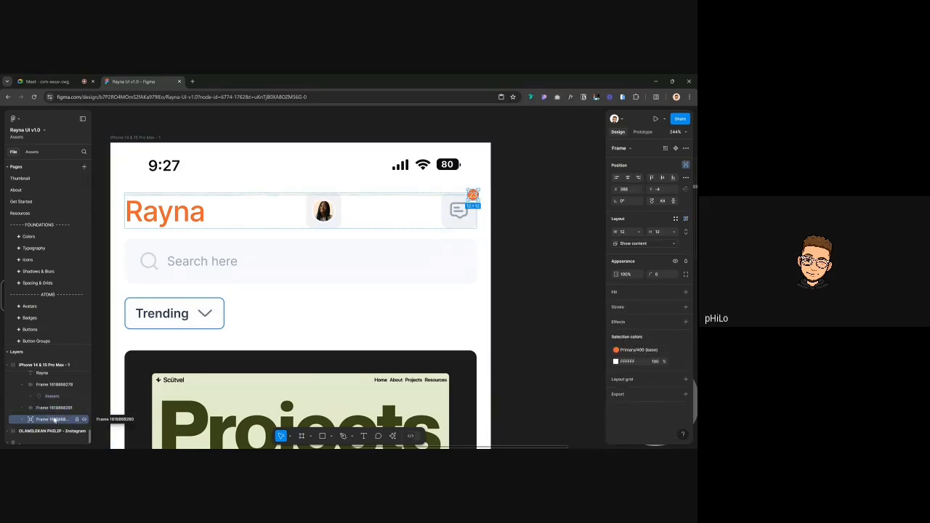
left_click(53, 419, "shift")
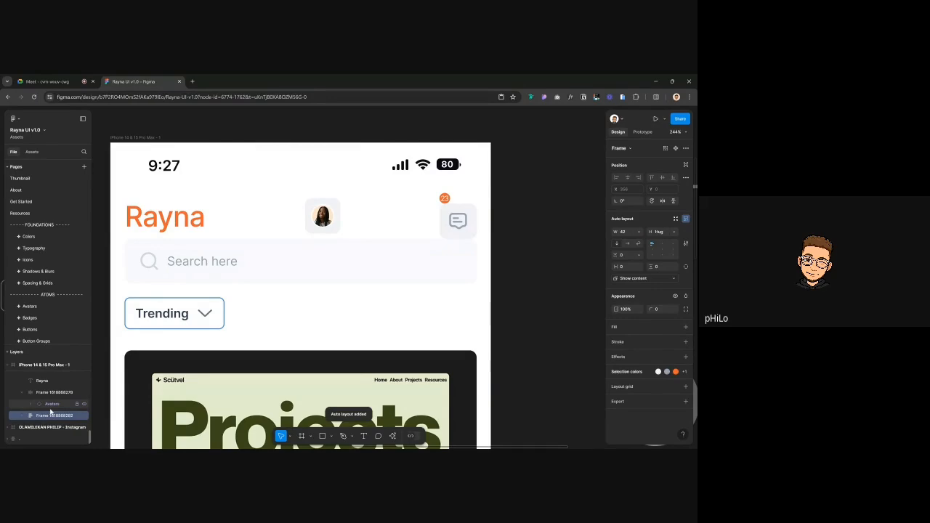
key("shift+a")
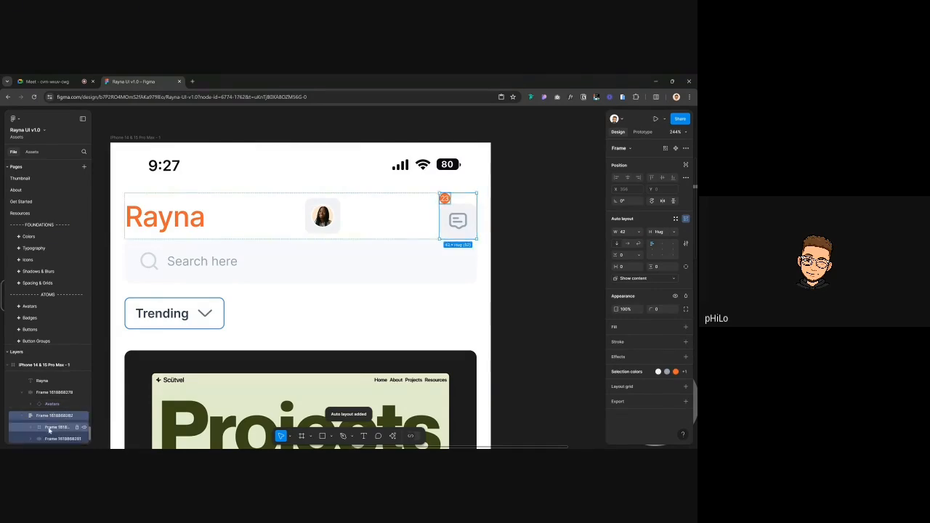
left_click(54, 427)
left_click(686, 166)
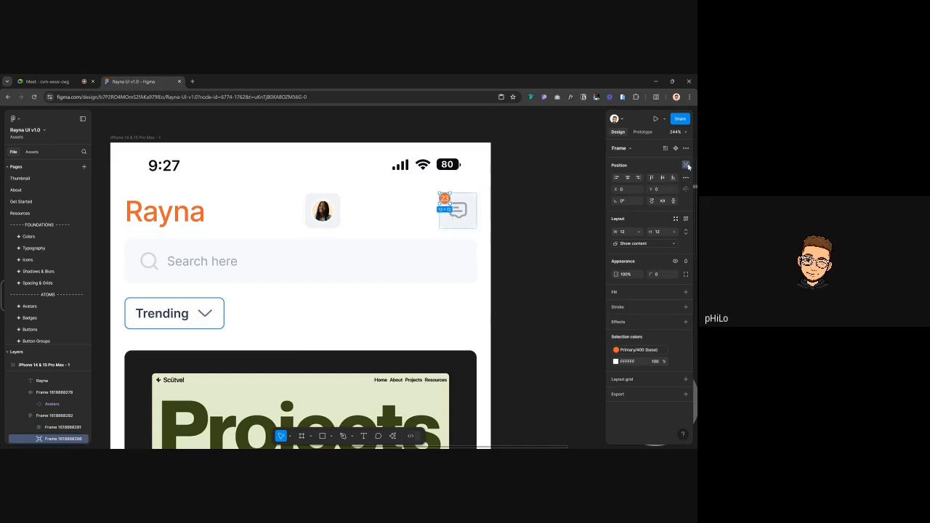
key("shift+Right")
key("shift+Right")
key("Right")
key("Right")
key("Right")
key("Right")
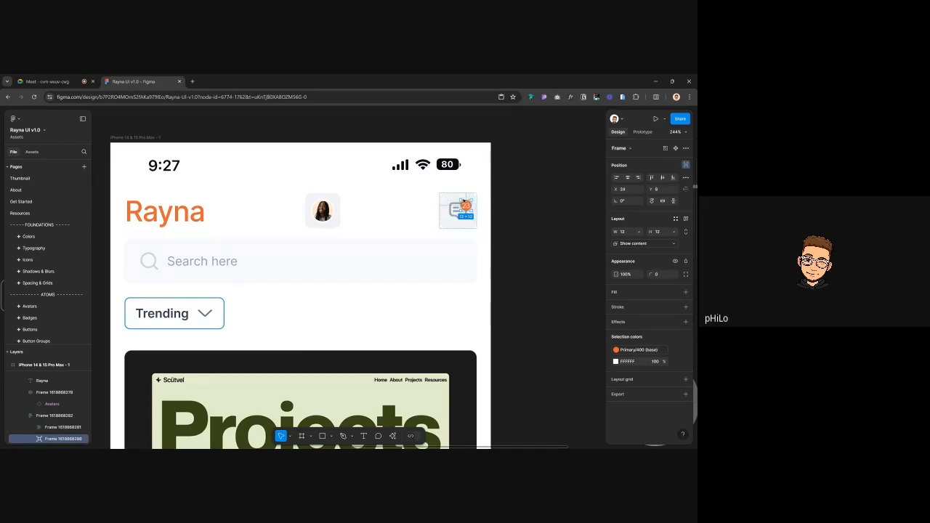
Select the avatar container and the message icon together
scroll(473, 200, "up", 4)
left_click(475, 196)
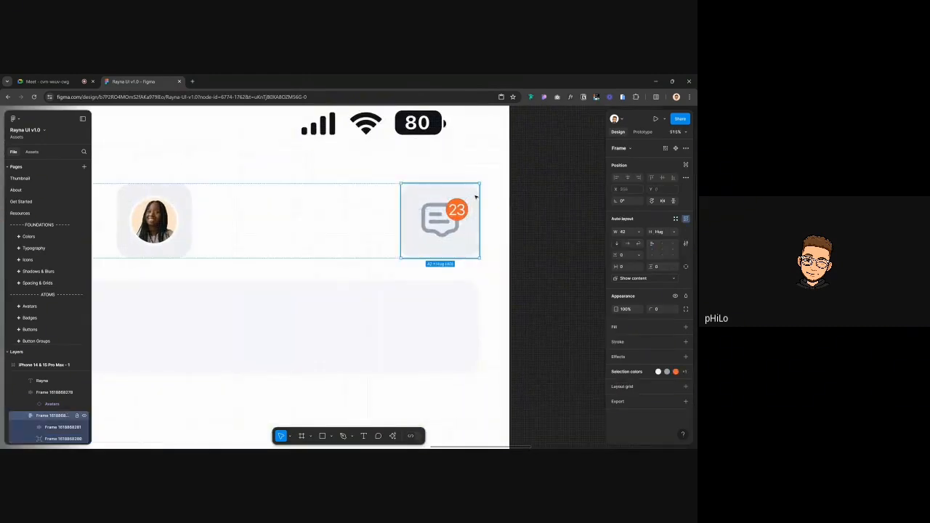
scroll(475, 197, "down", 4)
scroll(476, 195, "down", 3)
left_click(365, 206)
left_click(462, 205, "shift")
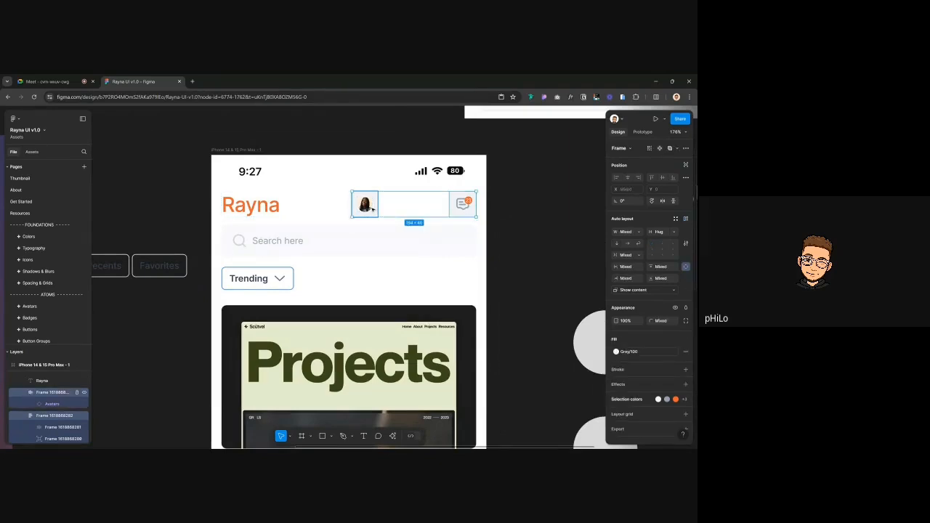
Wrap avatar and message icon in right-aligned auto layout with 40 spacing and hug-contents width
key("shift+a")
left_click(626, 255)
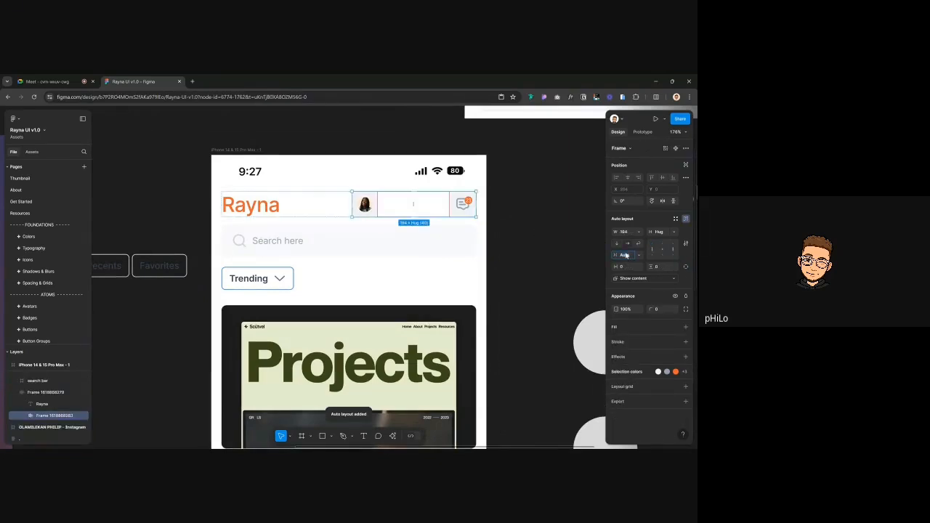
type("40")
key("Return")
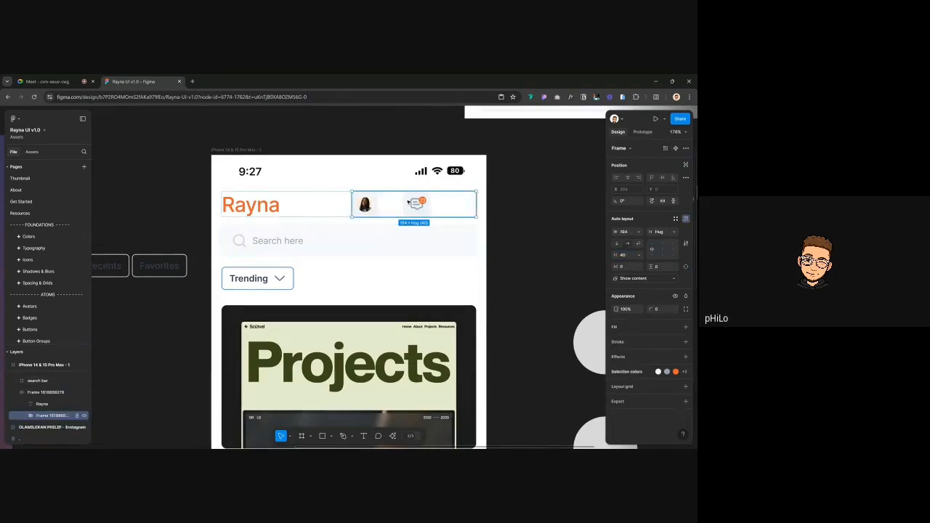
left_click(673, 249)
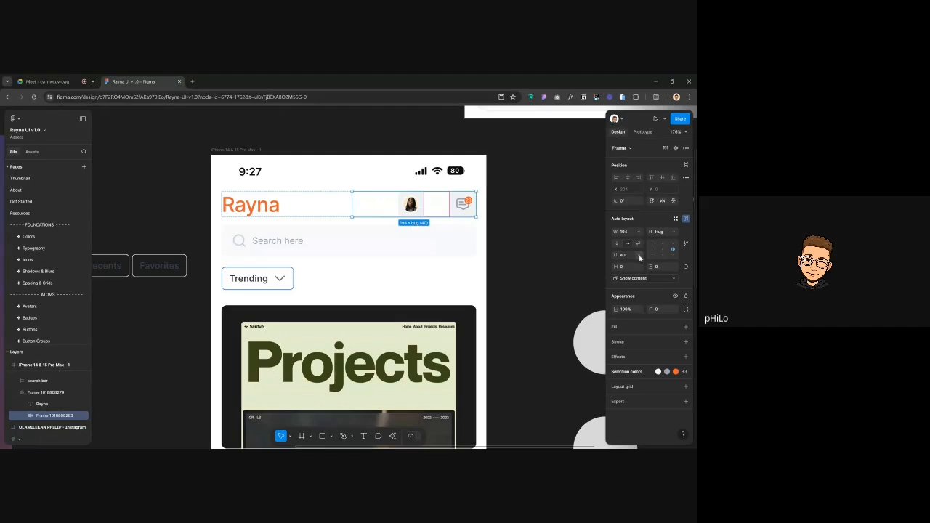
left_click(639, 255)
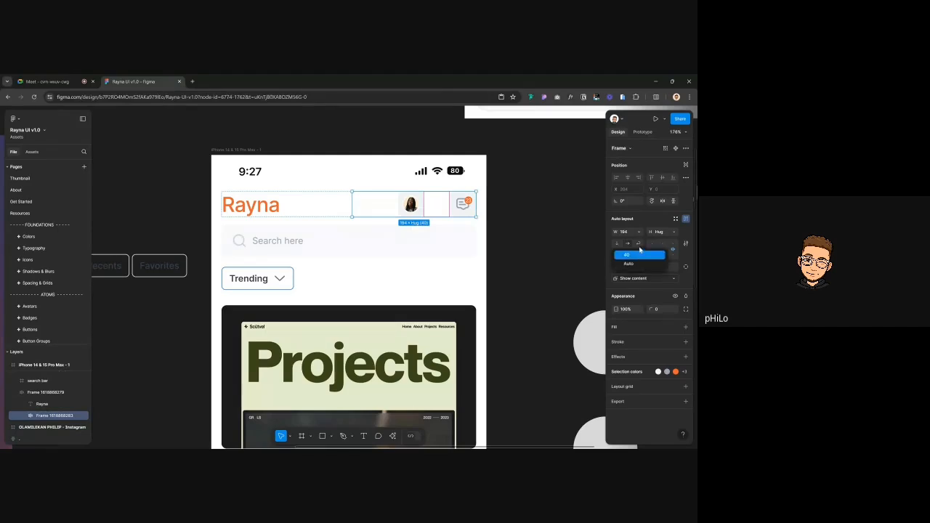
left_click(639, 253)
left_click(639, 232)
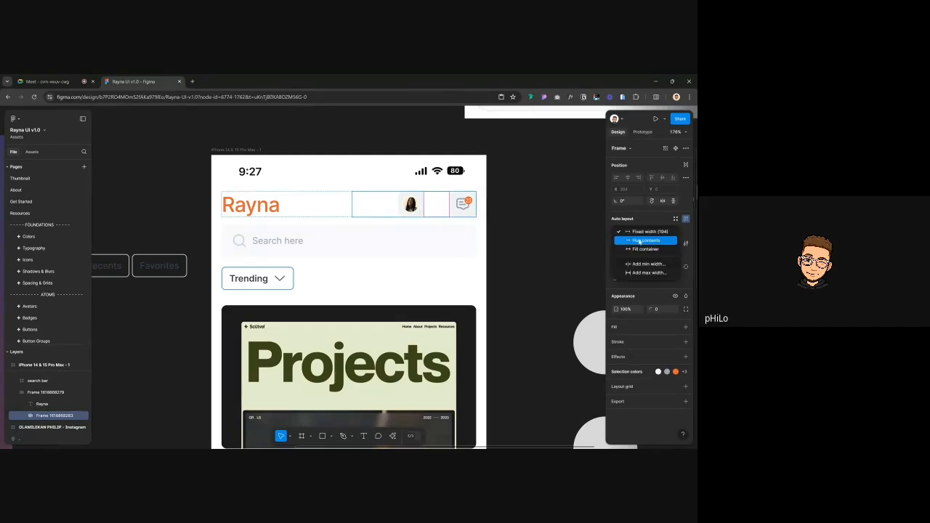
left_click(640, 244)
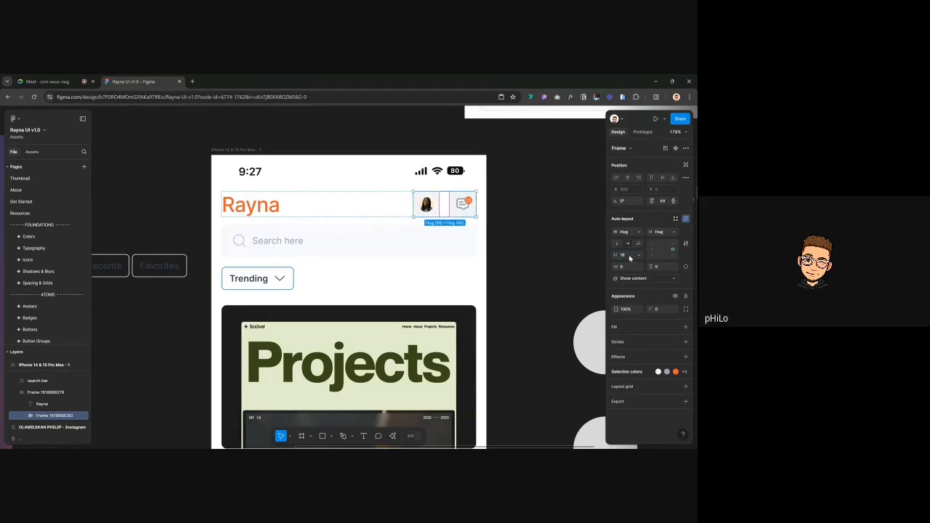
Move the message icon's frame to the left of the avatar
left_click(501, 183)
scroll(501, 184, "up", 3)
scroll(501, 183, "up", 3)
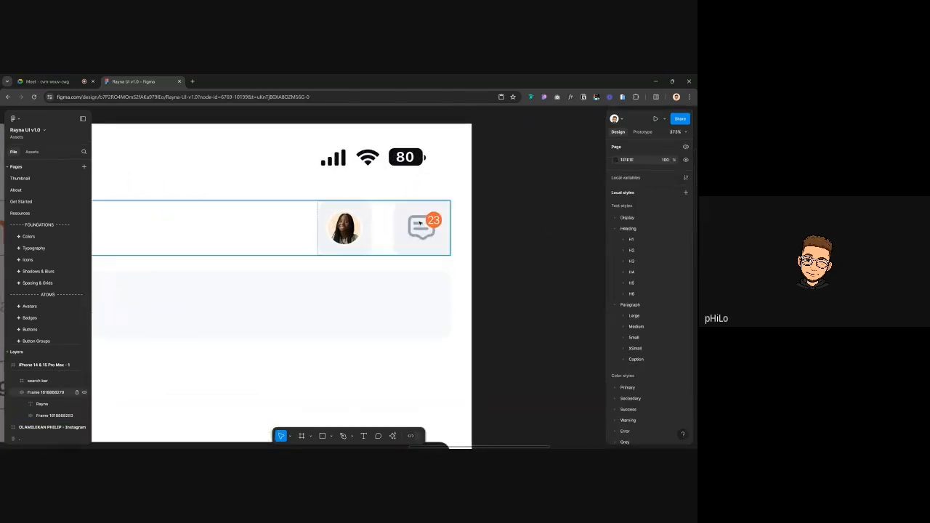
left_click(420, 224)
double_click(420, 224)
double_click(420, 224)
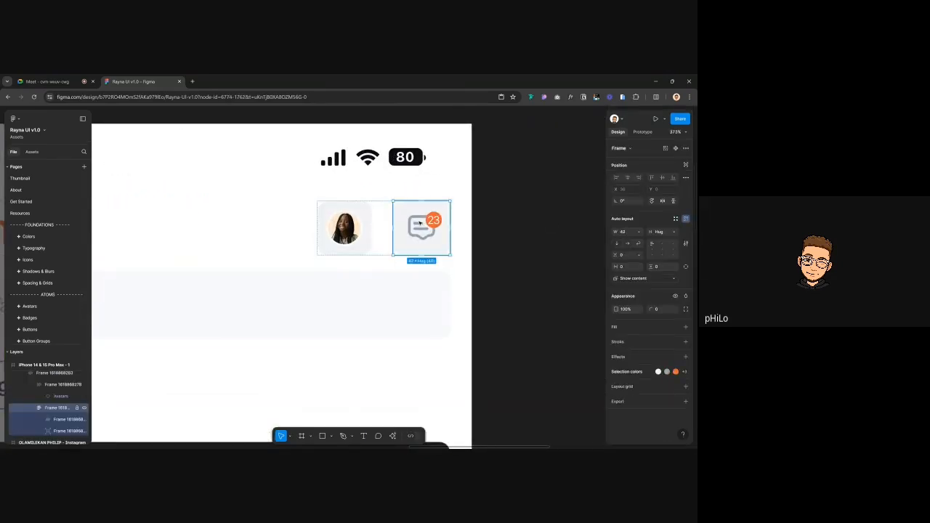
key("Left")
left_click(525, 239)
scroll(526, 240, "down", 4)
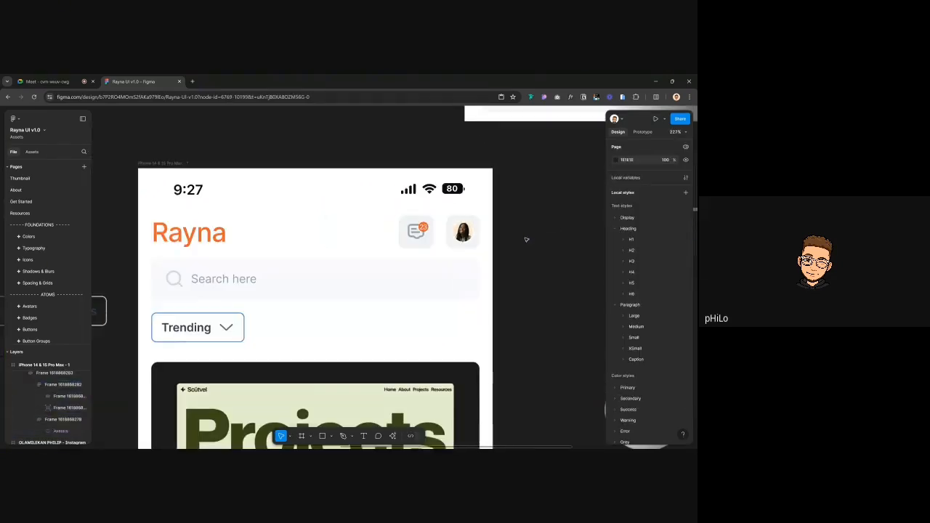
left_click(469, 233)
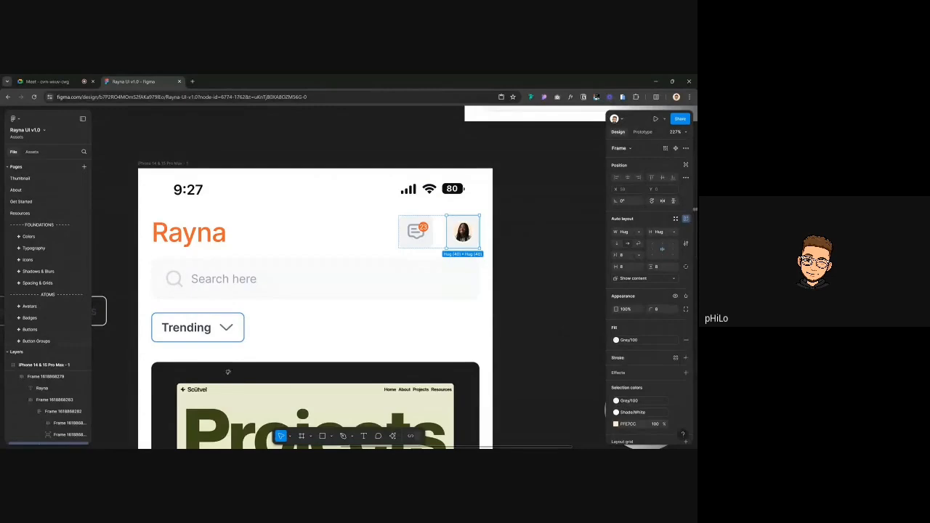
scroll(50, 424, "down", 2)
Remove the avatar's wrapper frame and set the Avatars instance size to md (40×40)
left_click(52, 421)
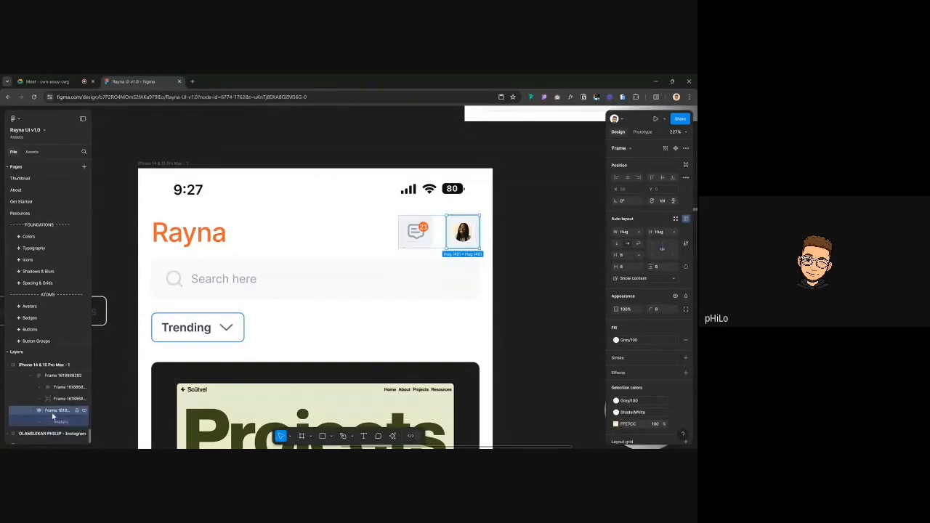
right_click(52, 422)
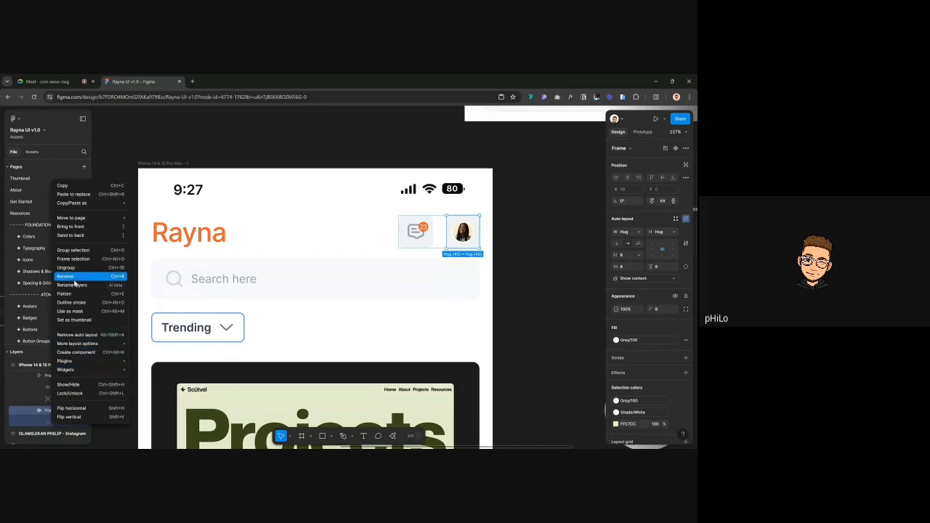
left_click(67, 267)
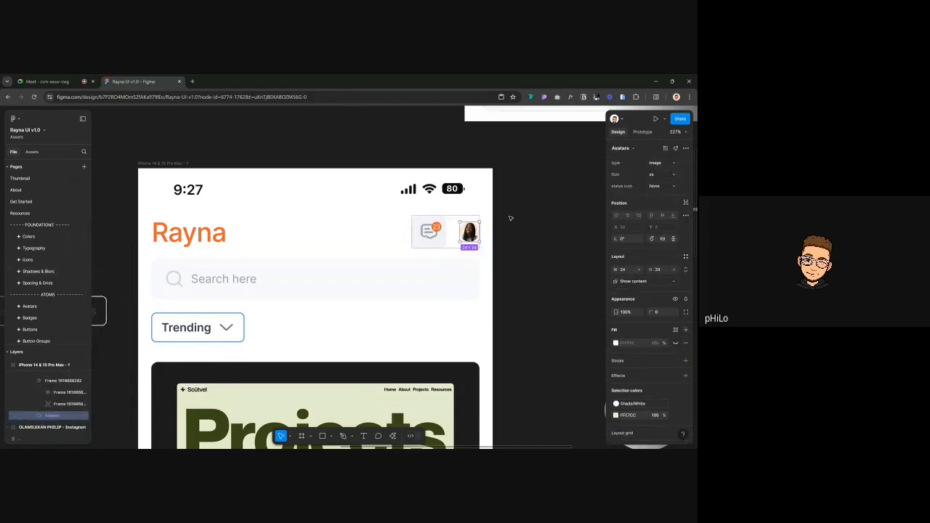
key("k")
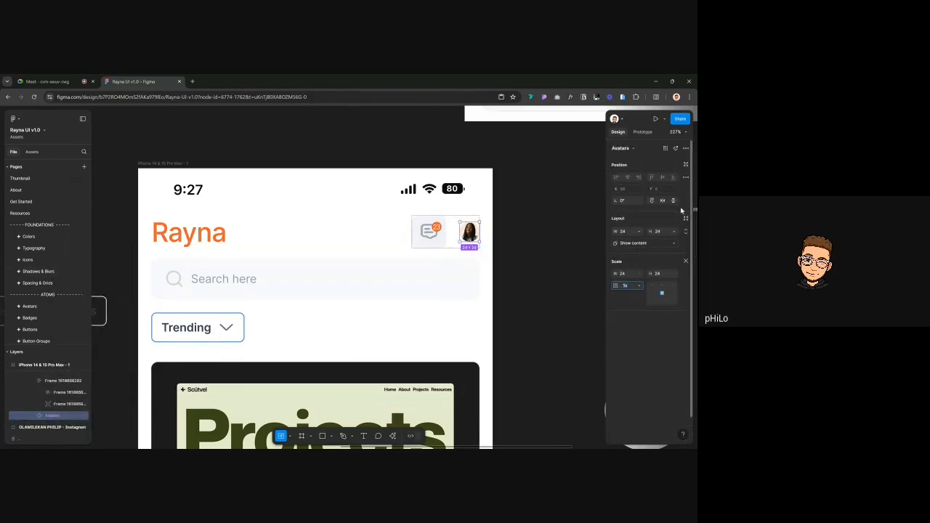
left_click(686, 261)
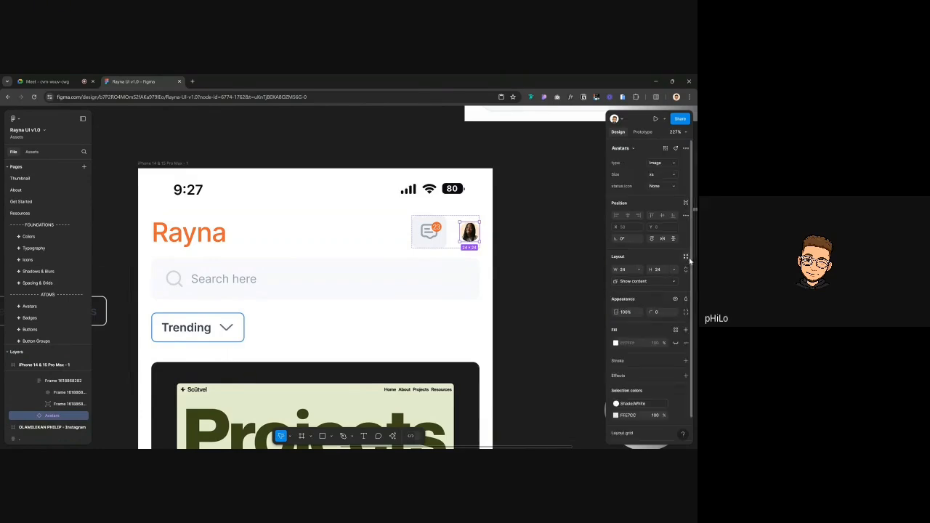
left_click(670, 176)
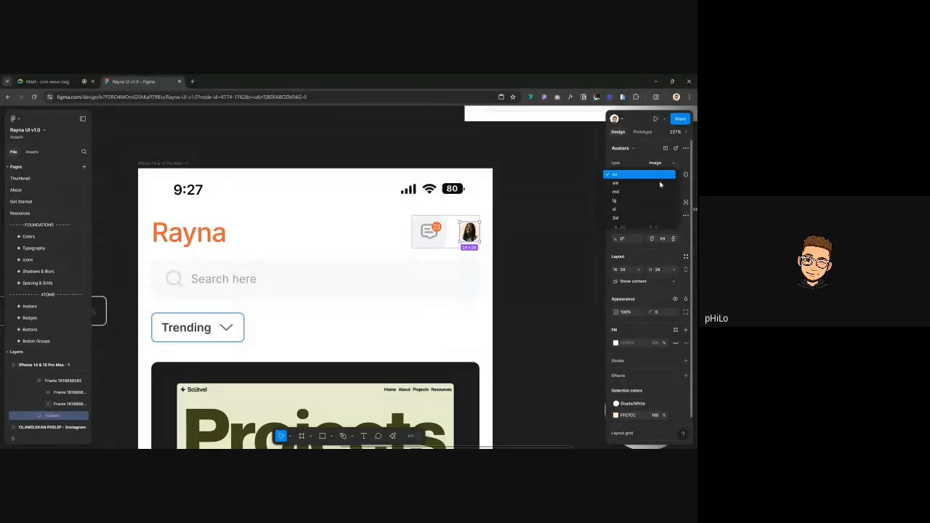
left_click(638, 191)
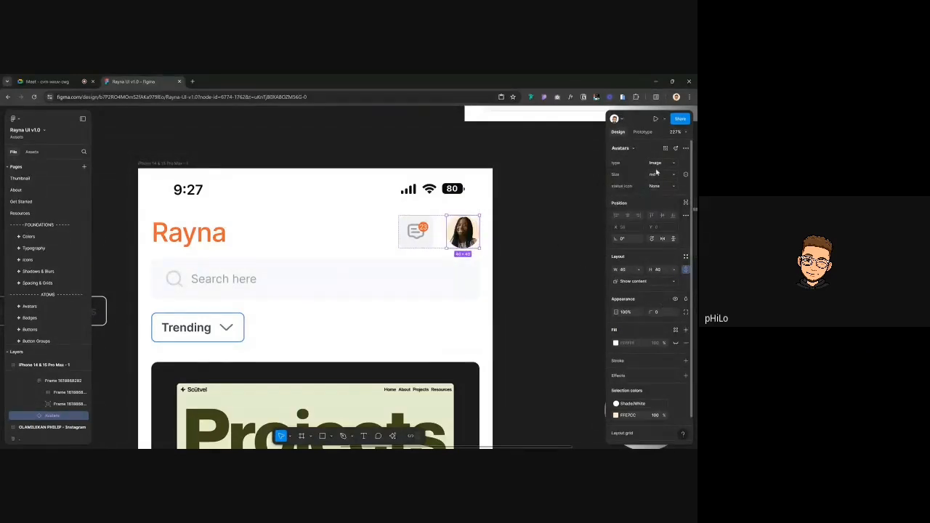
Reduce the auto-layout gap between the message icon and avatar, making the group 80 wide
left_click(496, 245)
double_click(436, 233)
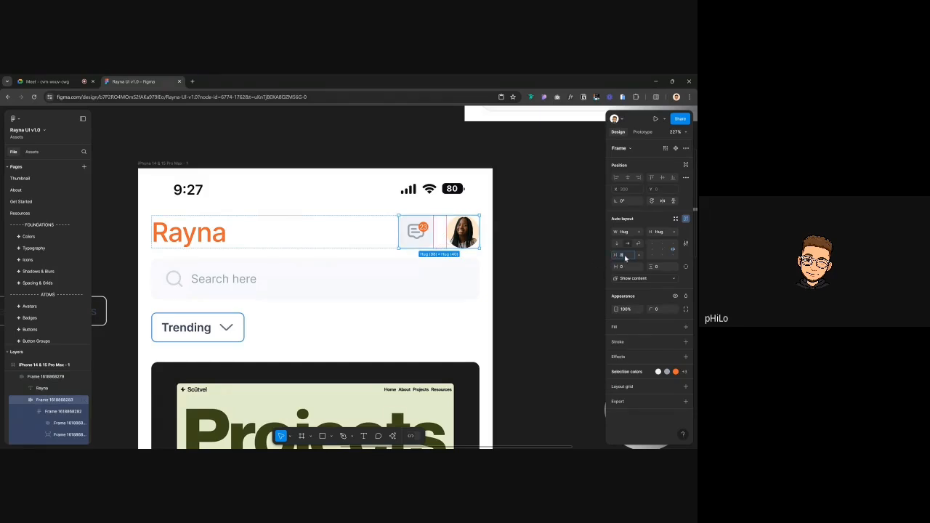
left_click_drag(624, 257, 623, 258)
left_click(566, 210)
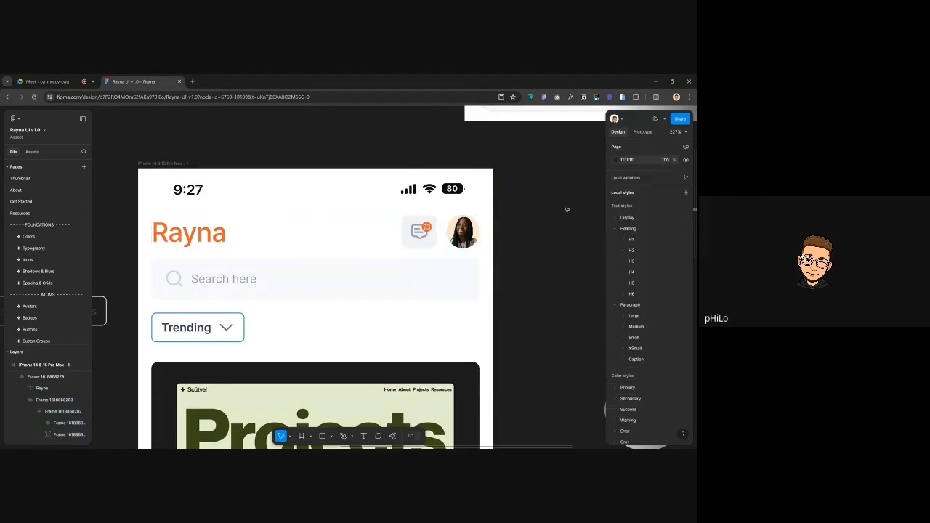
Delete the avatar tab, leaving document, globe, layers and people tabs in the bottom bar
scroll(566, 210, "down", 5)
scroll(440, 213, "right", 2)
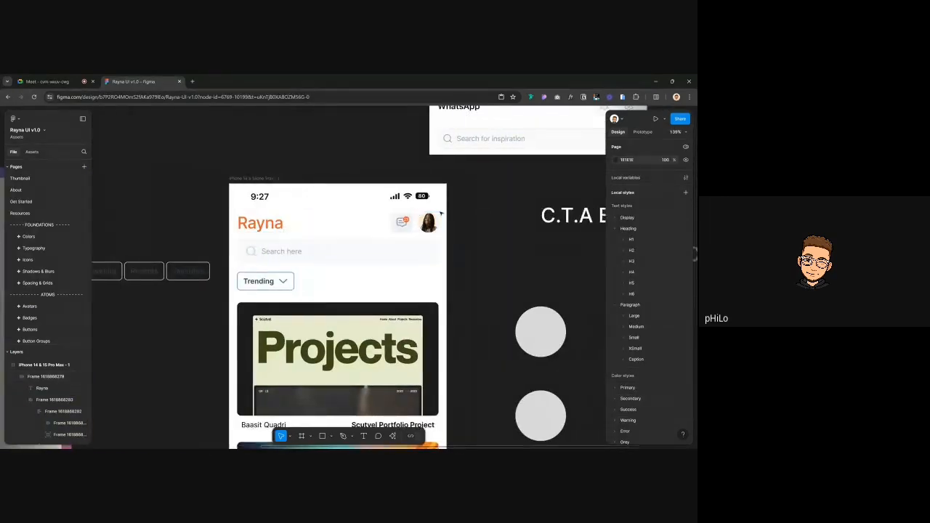
scroll(441, 214, "right", 2)
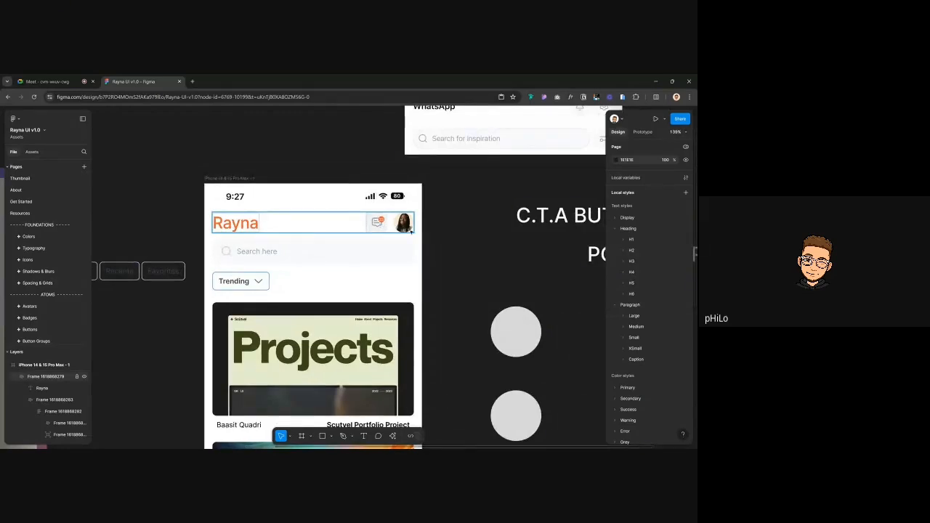
left_click(411, 229)
left_click(412, 230)
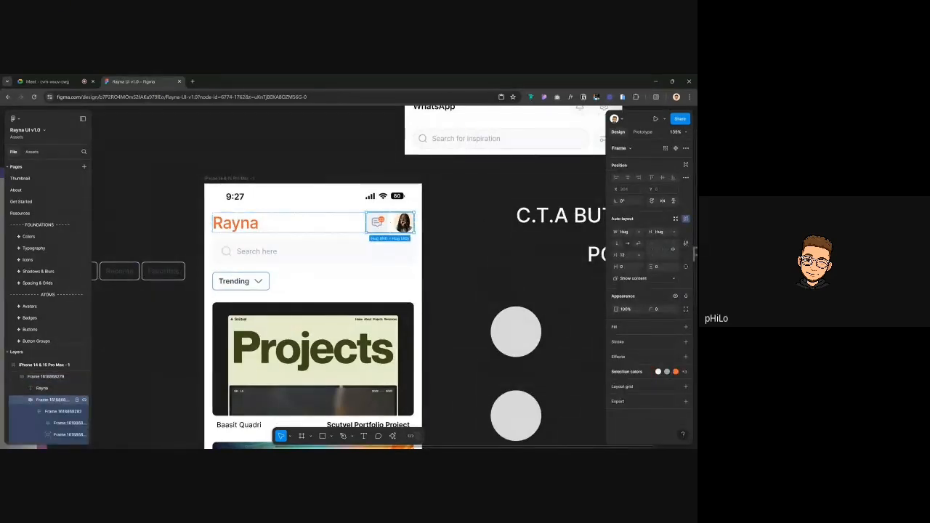
left_click(481, 220)
scroll(482, 222, "down", 10)
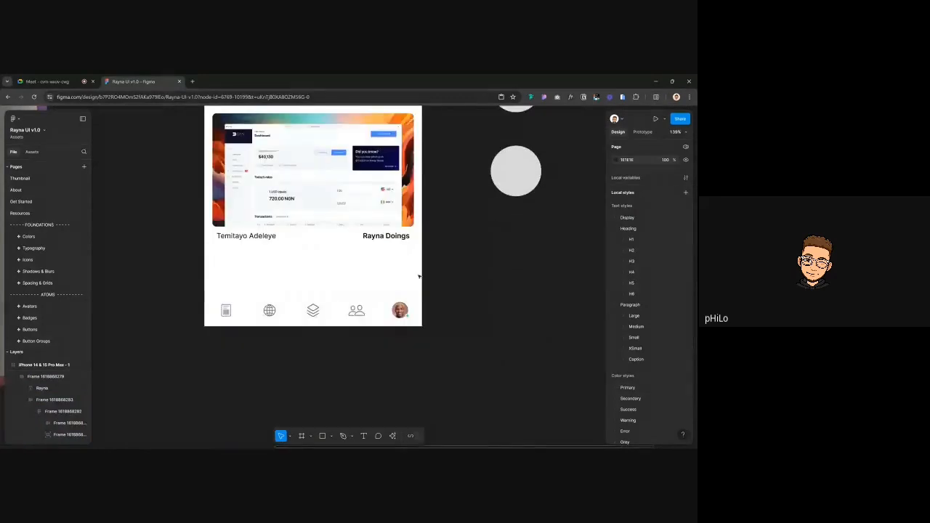
double_click(400, 320)
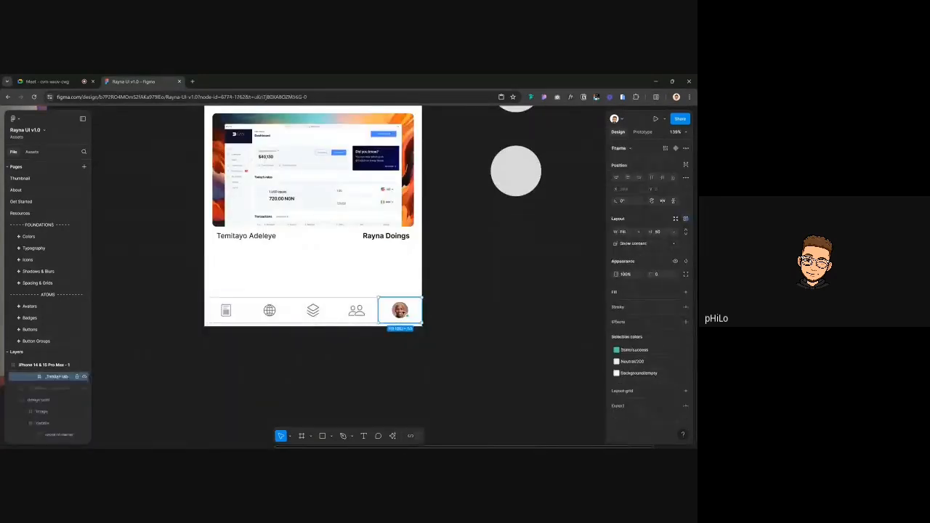
key("Delete")
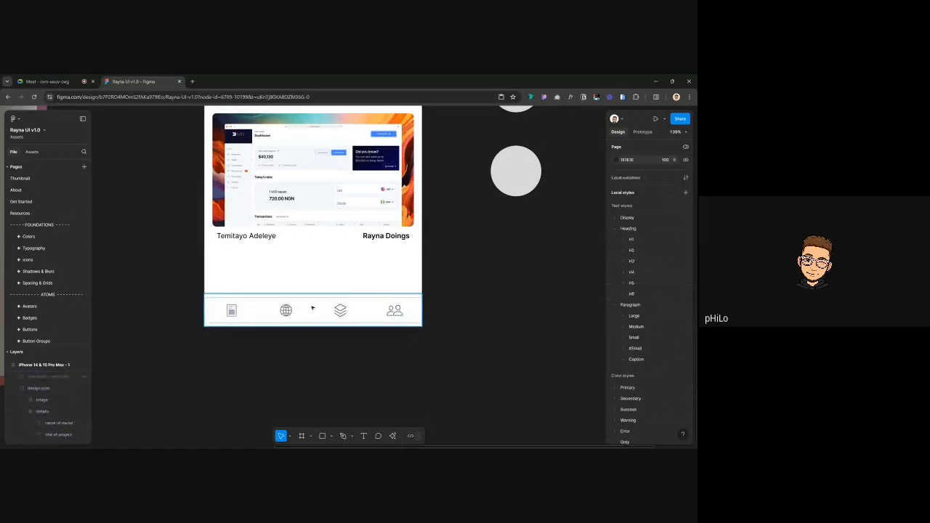
scroll(322, 301, "up", 2)
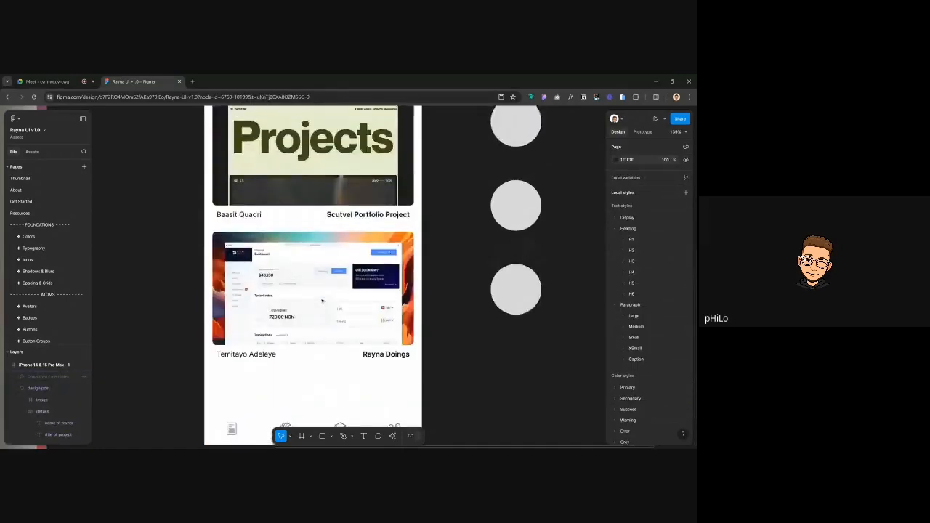
scroll(323, 300, "down", 3)
scroll(206, 143, "right", 2)
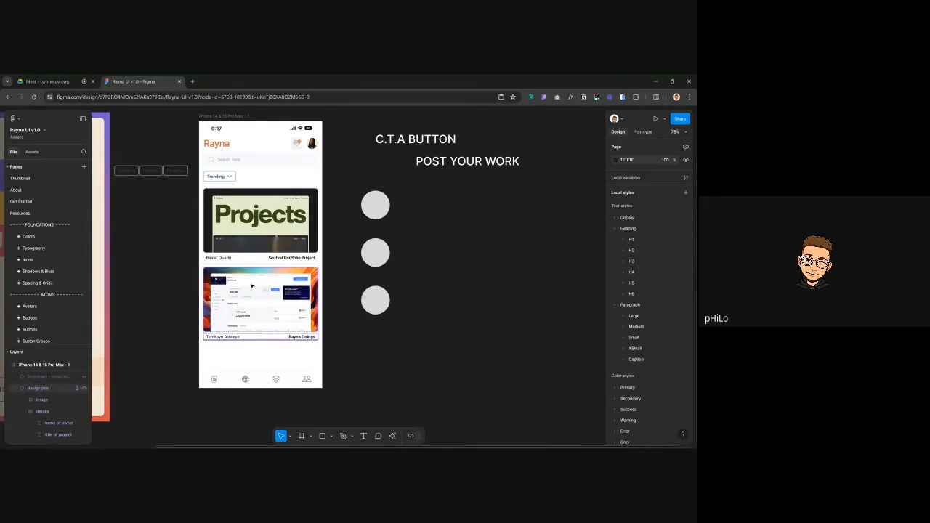
Wrap the Projects card and second post card in an auto-layout frame named 'content'
scroll(252, 283, "down", 2)
scroll(231, 278, "down", 1)
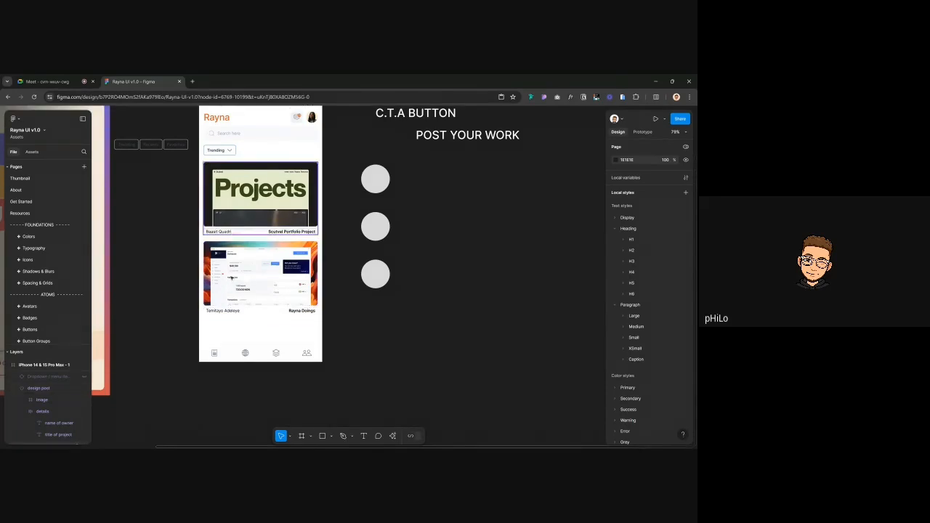
left_click(246, 178)
left_click(251, 294, "shift")
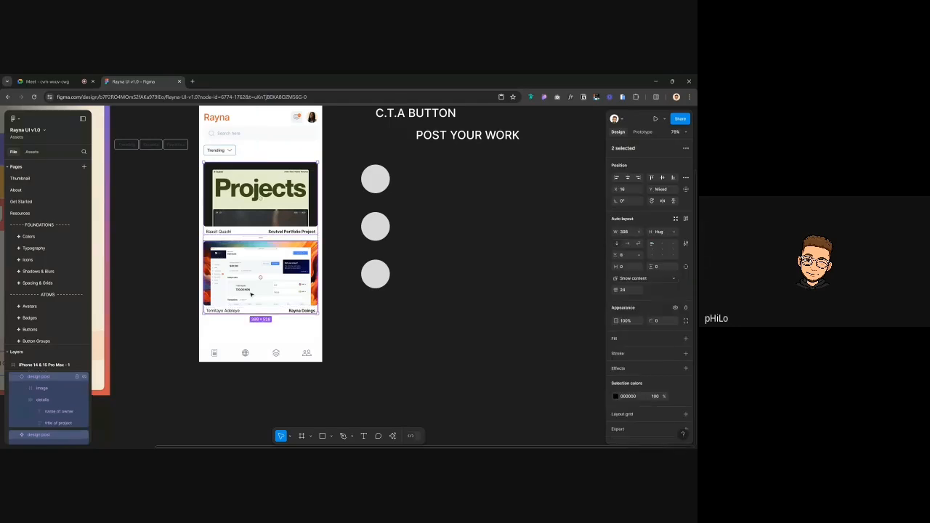
key("shift+a")
key("ctrl+r")
type("cont")
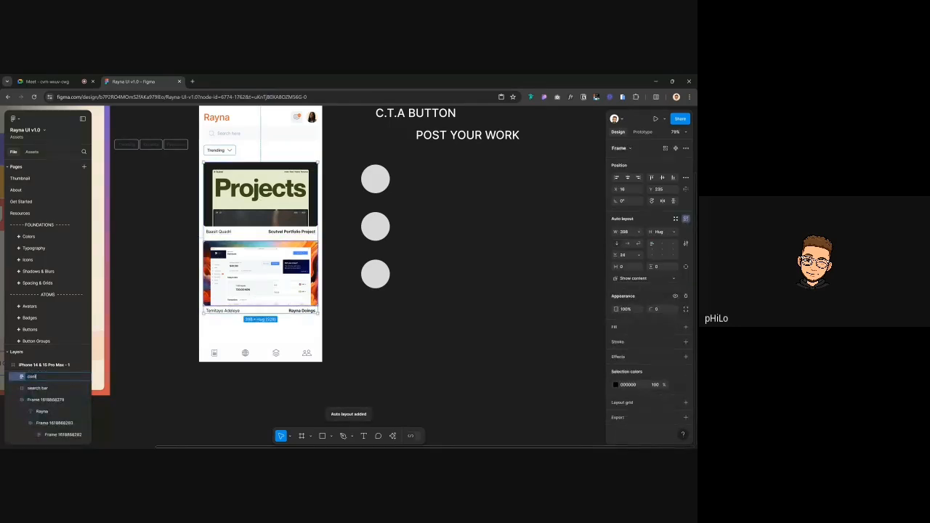
type("ent")
key("Return")
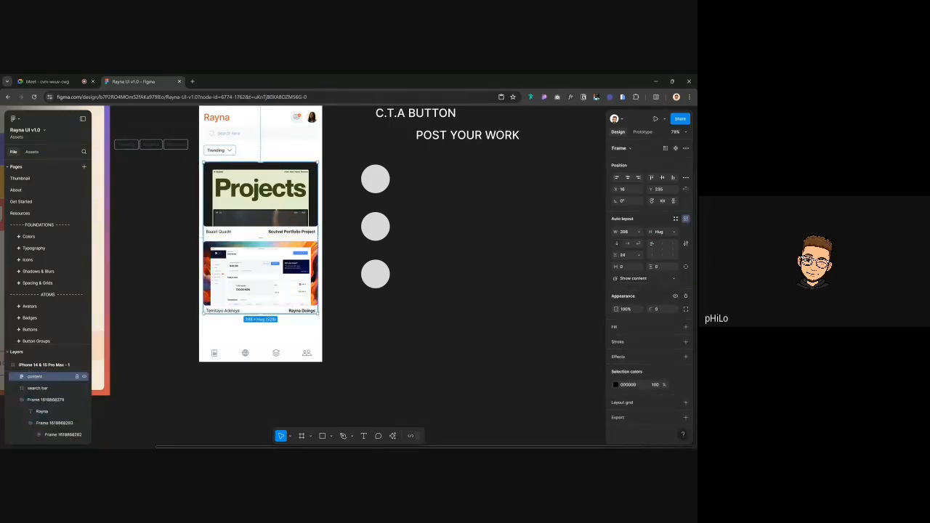
Search the assets library for 'fol'
left_click(245, 353)
scroll(217, 353, "up", 5)
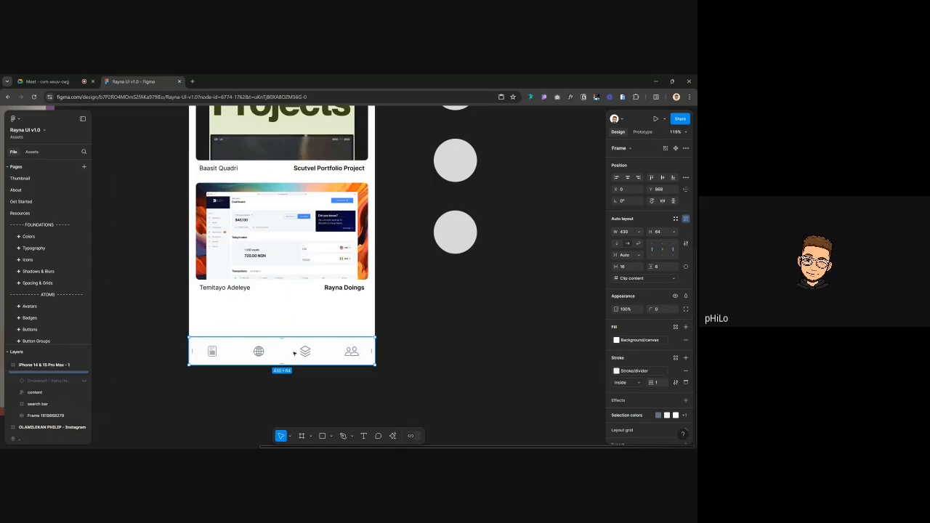
left_click(135, 242)
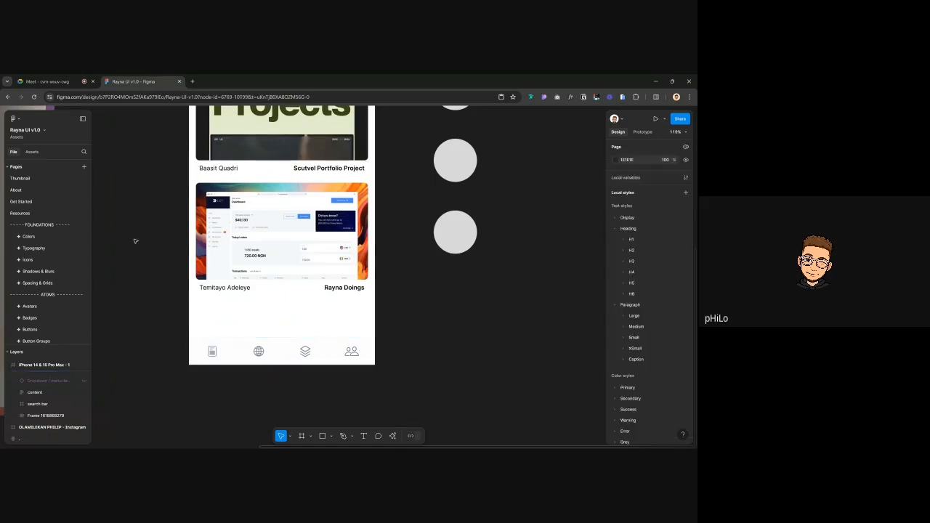
left_click(34, 153)
type("fol")
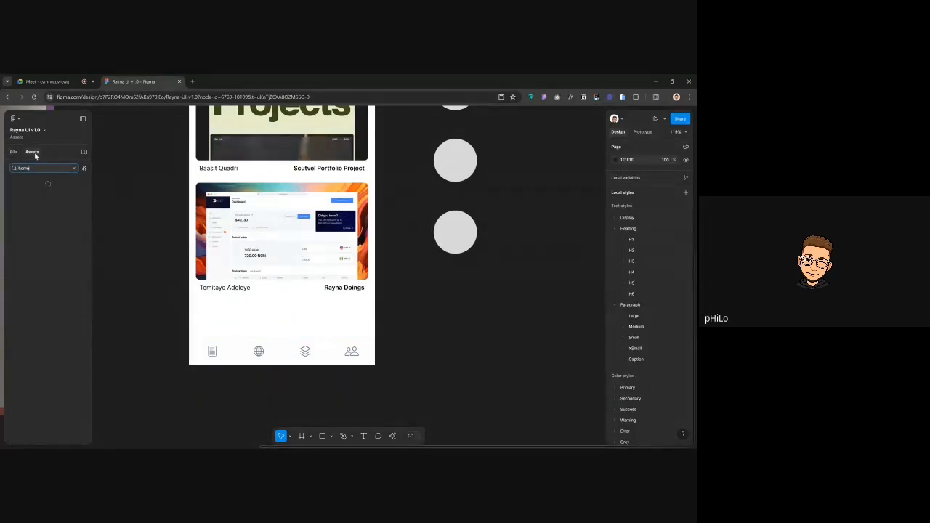
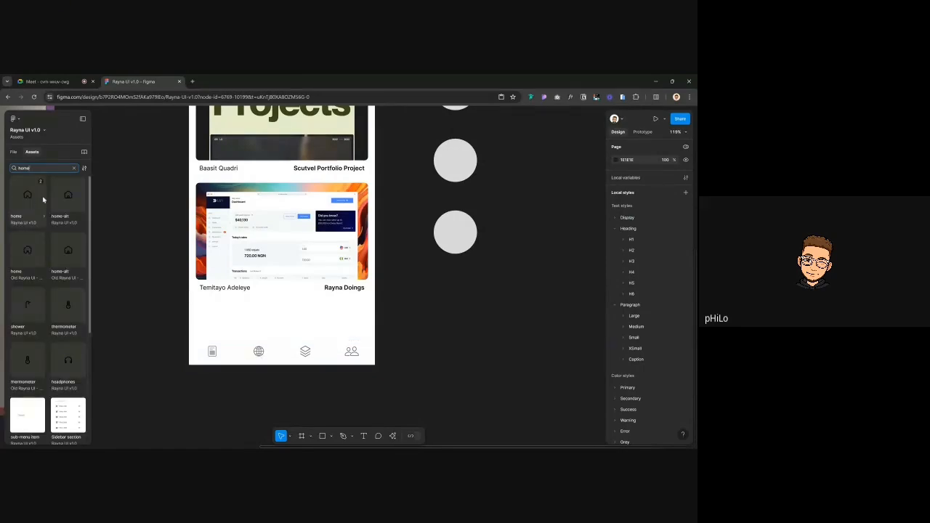
Place a home-alt icon in the first tab, centred vertically, then select the other three tabs
left_click(64, 198)
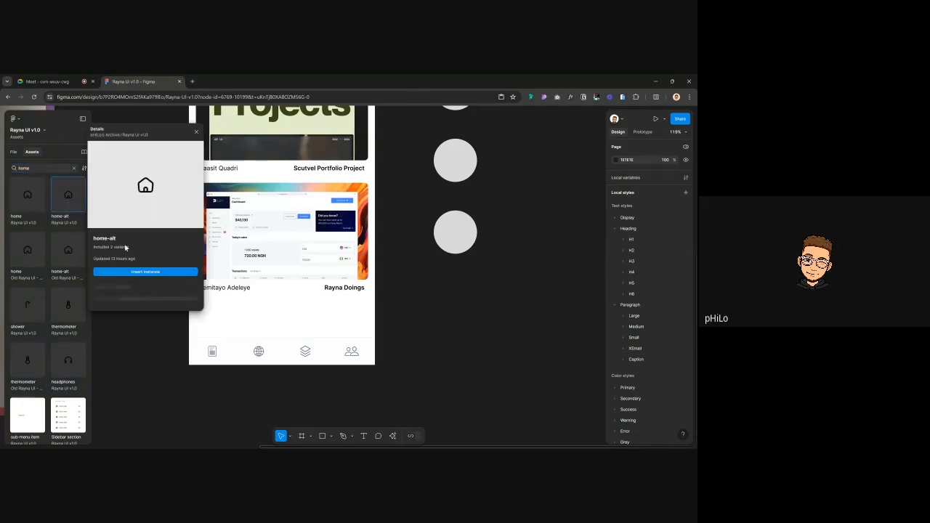
left_click(139, 272)
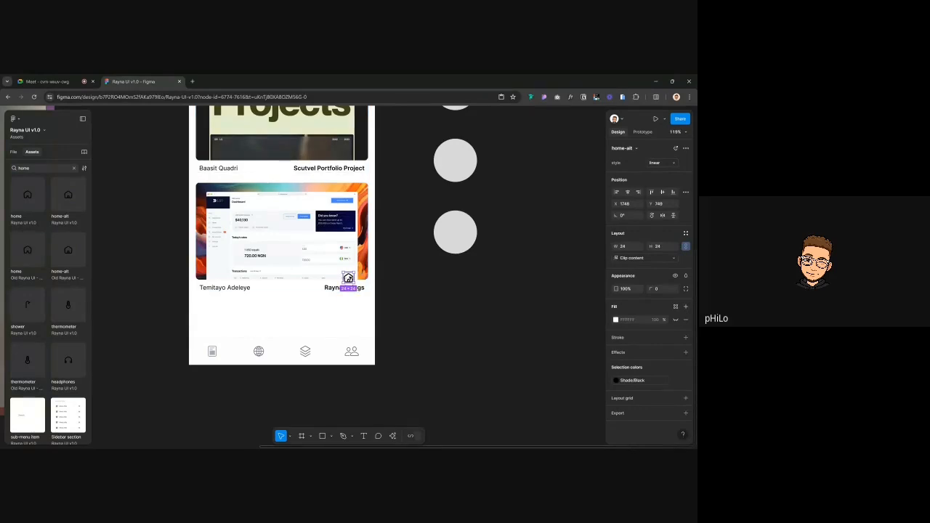
key("Delete")
left_click(212, 351)
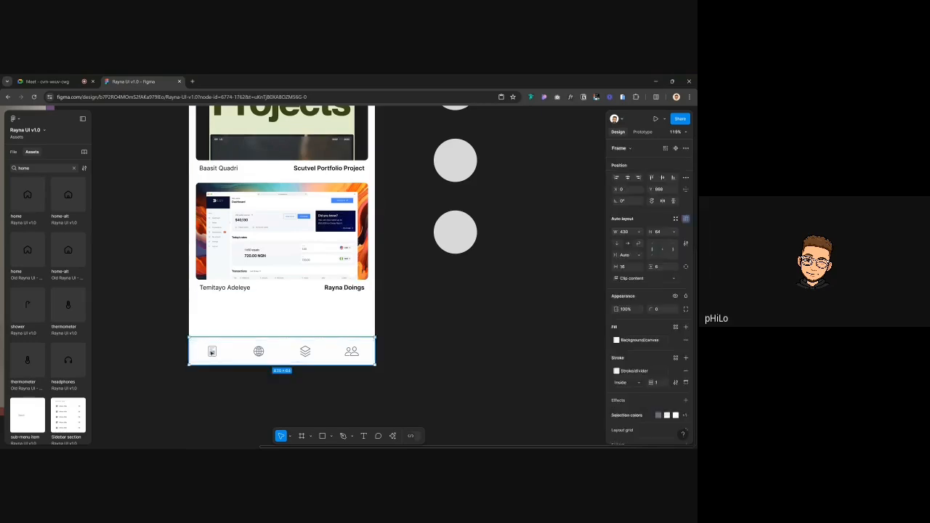
left_click(212, 353)
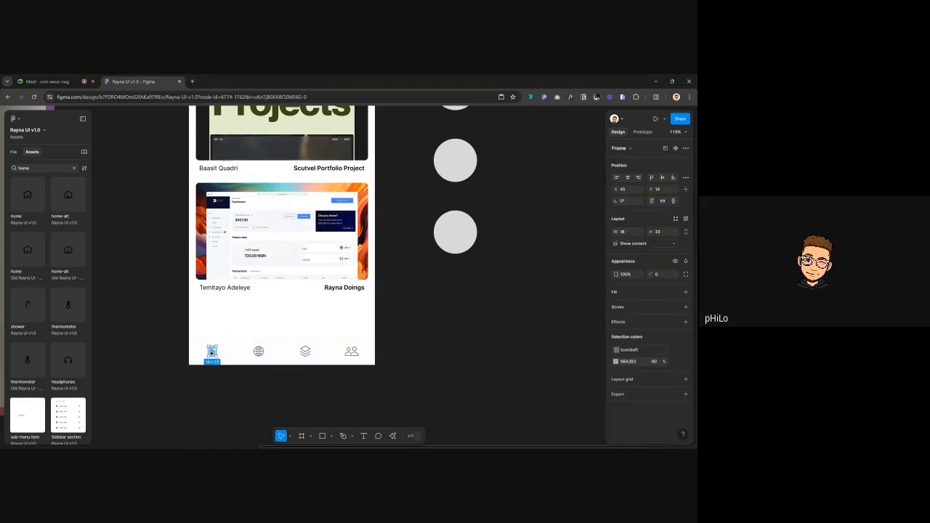
key("ctrl+z")
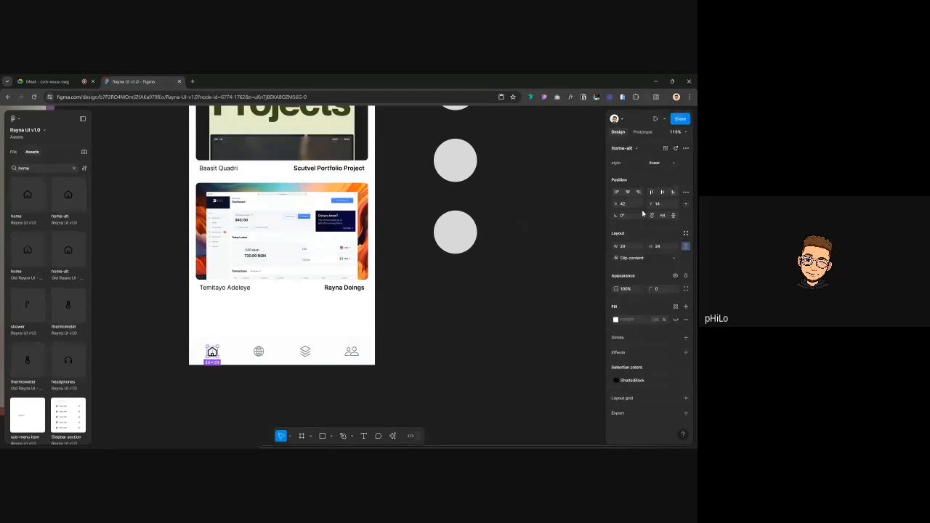
left_click(663, 193)
left_click(261, 353)
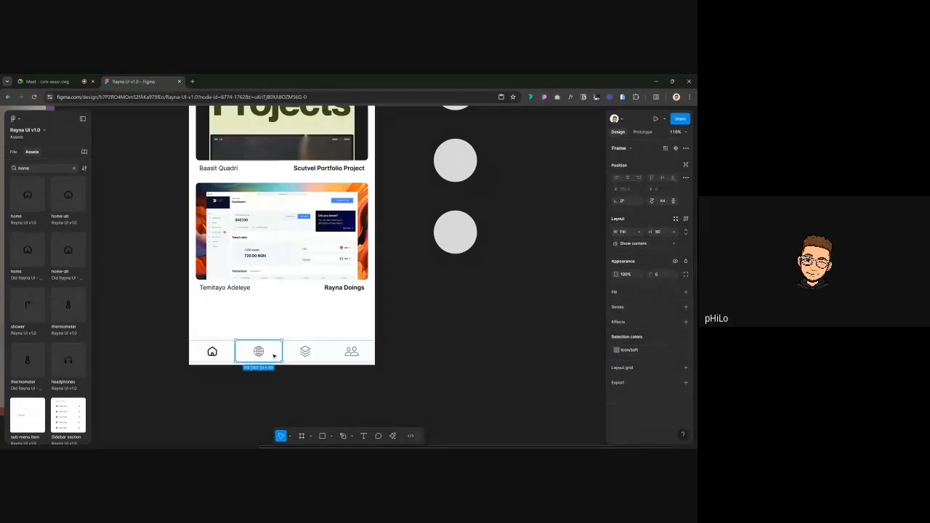
left_click(351, 353, "shift")
Move the globe, layers and people tabs below the phone and duplicate the home tab twice
left_click_drag(352, 353, 362, 383)
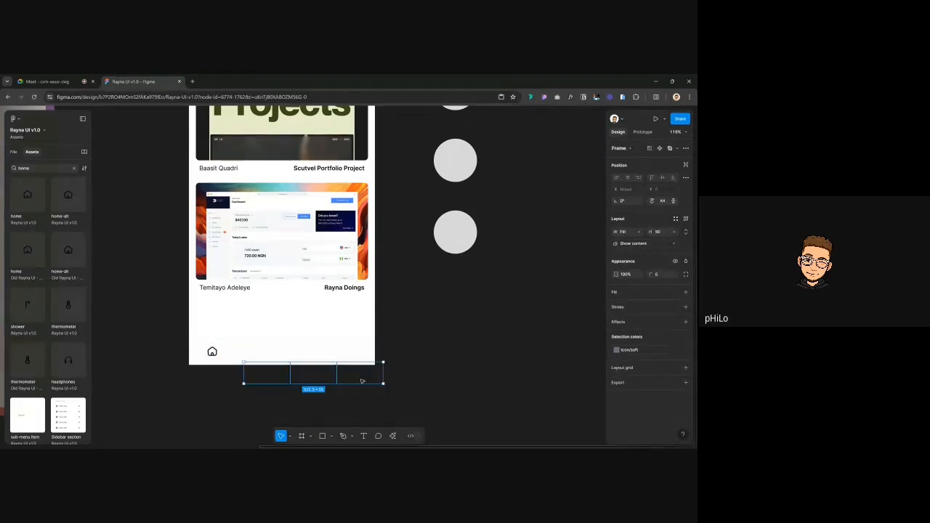
left_click(294, 351)
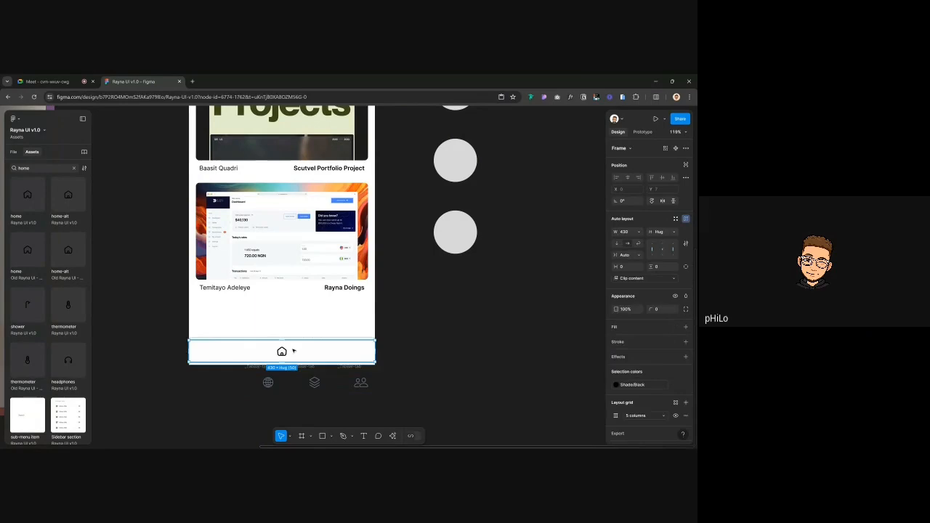
key("ctrl+d")
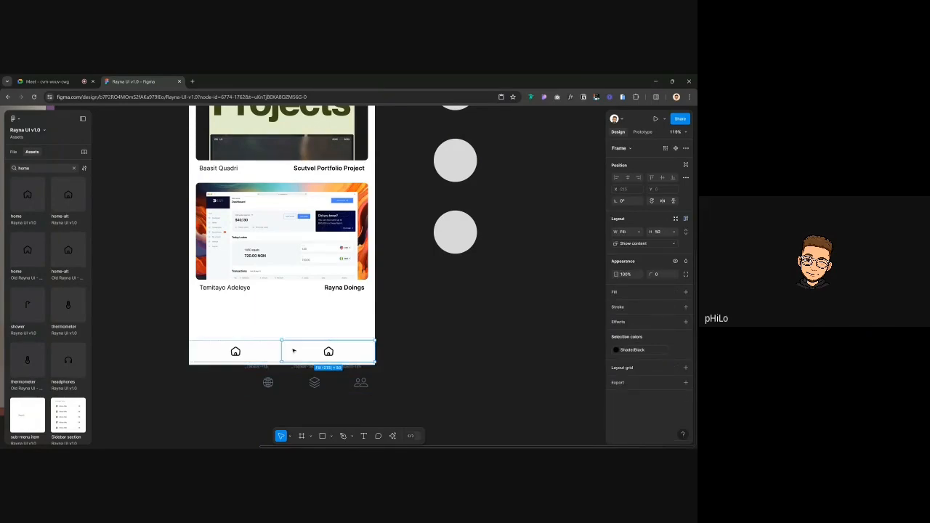
key("ctrl+d")
key("ctrl+d")
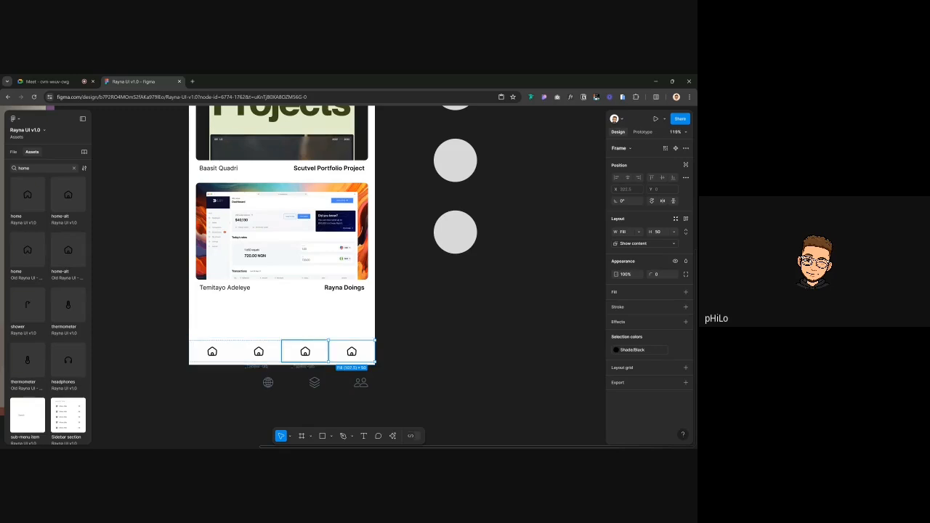
Select the home icon inside the second tab of the tab bar
scroll(270, 372, "down", 1)
left_click(218, 325)
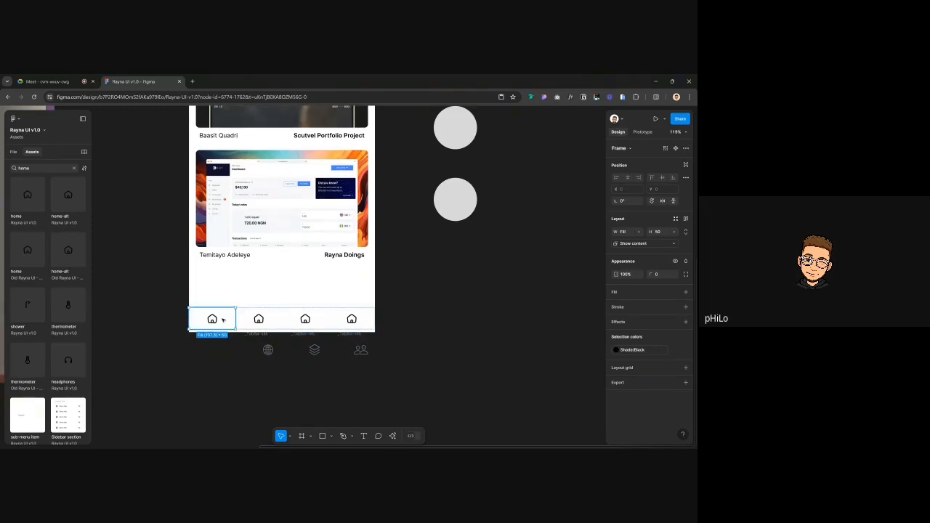
left_click(14, 152)
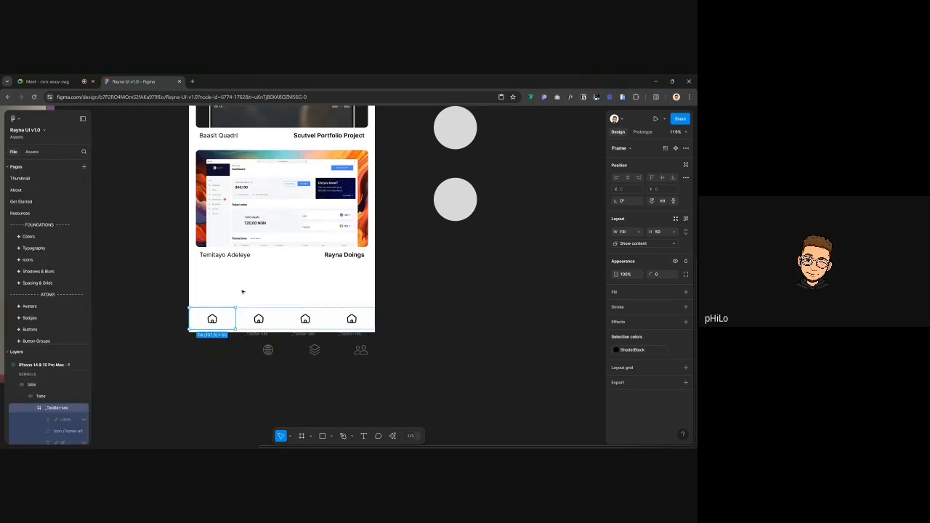
left_click(169, 337)
double_click(216, 321)
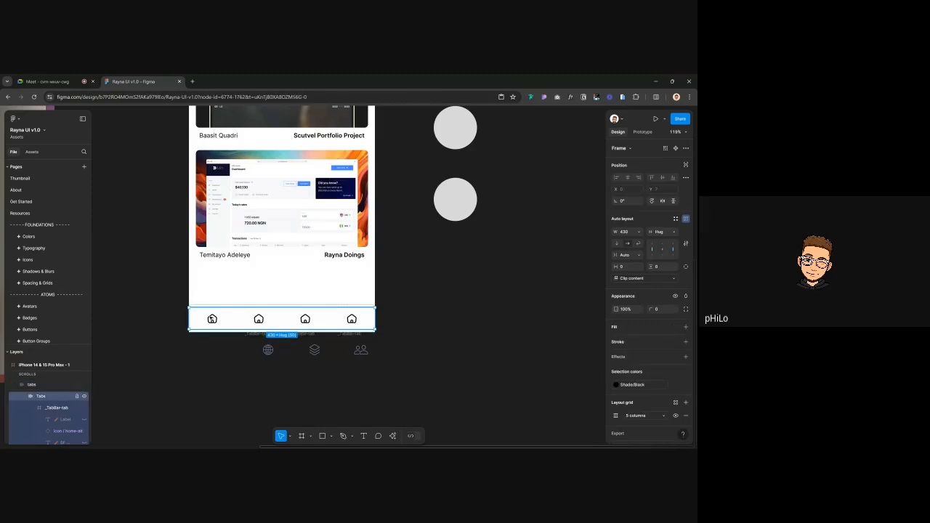
scroll(232, 188, "up", 1)
scroll(231, 189, "down", 5)
scroll(262, 123, "up", 3)
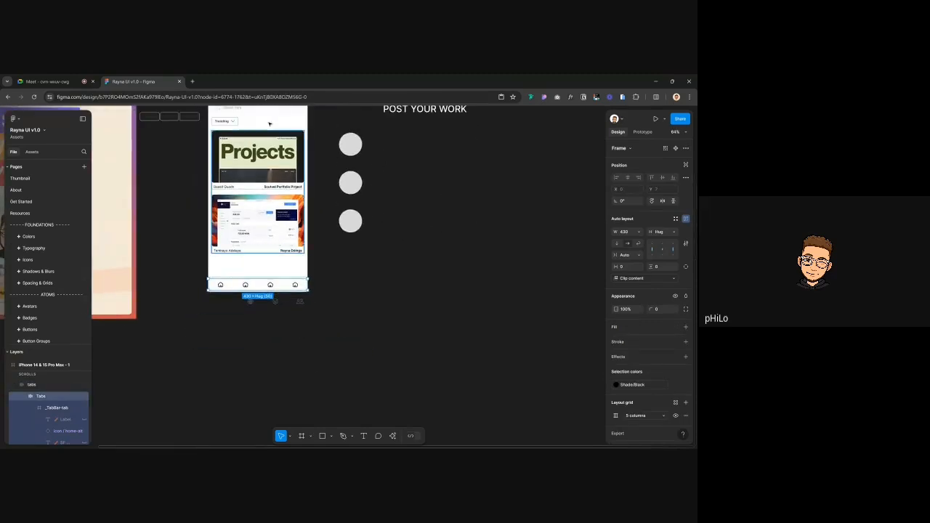
scroll(262, 123, "up", 2)
scroll(246, 240, "down", 3)
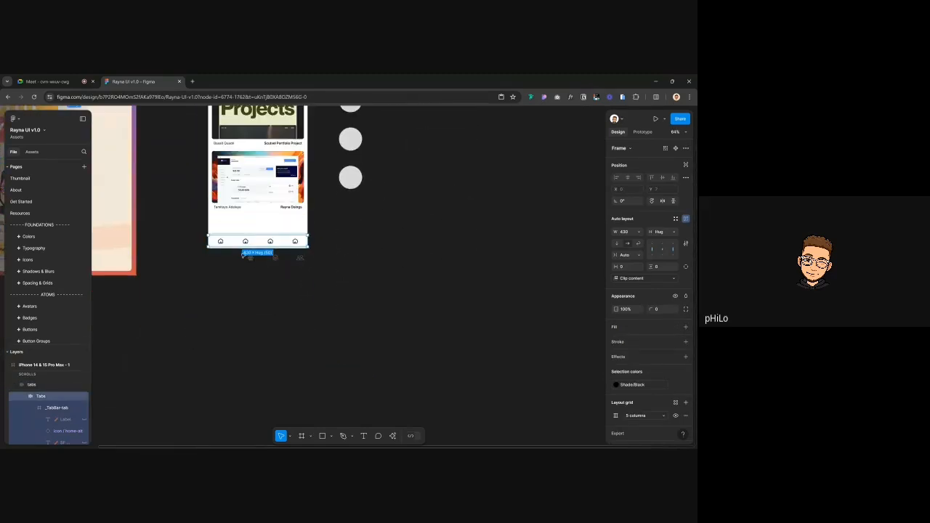
scroll(245, 240, "up", 4)
left_click(247, 252)
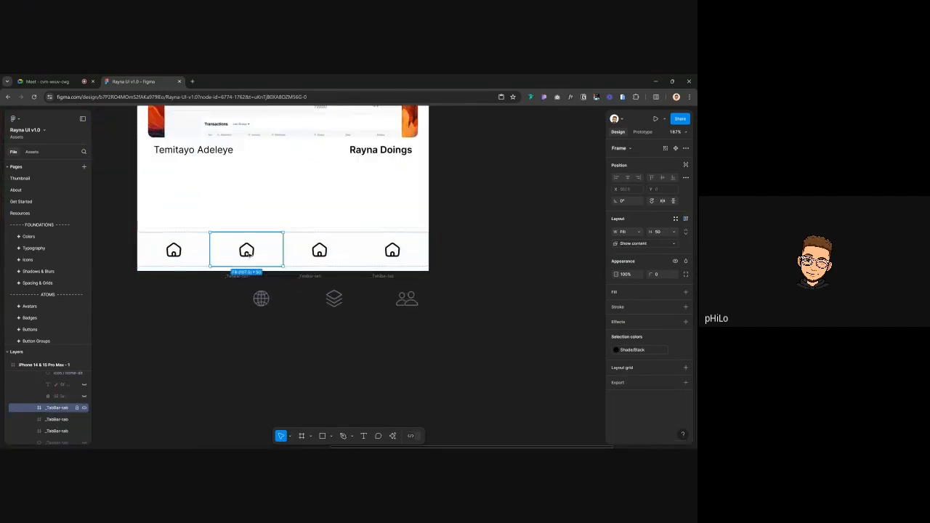
double_click(247, 252)
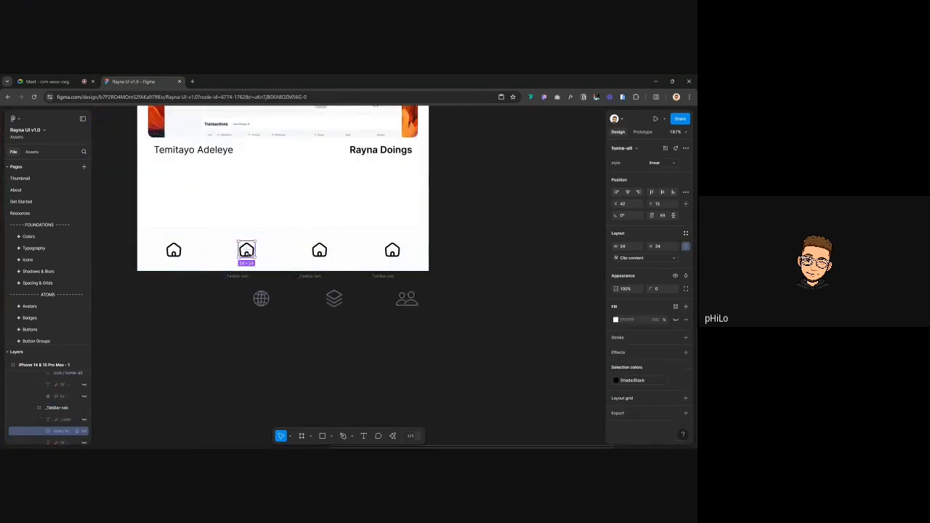
Replace the second tab's home icon with a globe-alt icon found by searching 'glo'
left_click(32, 152)
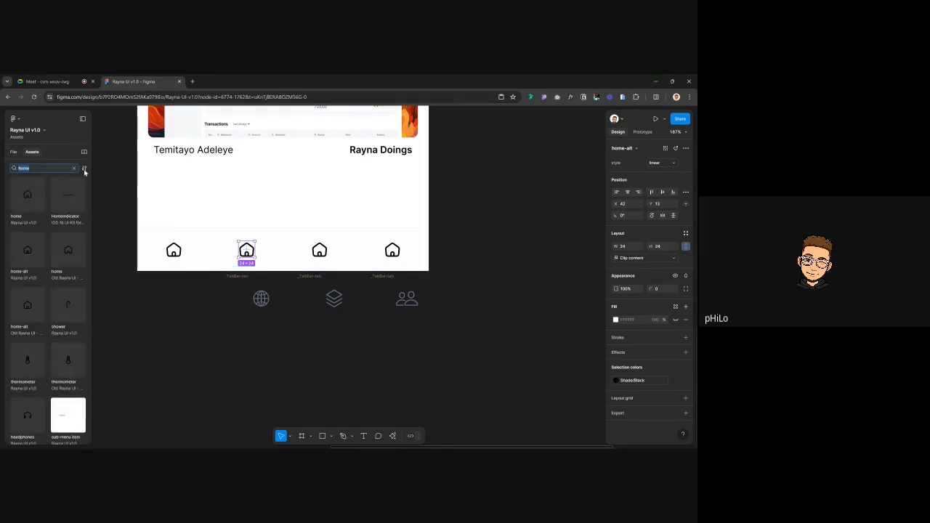
type("glob")
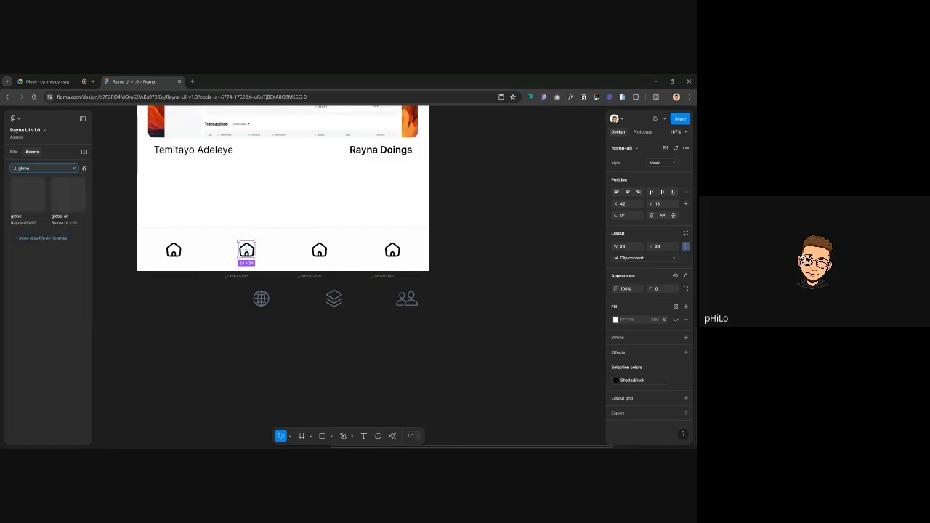
left_click(66, 196)
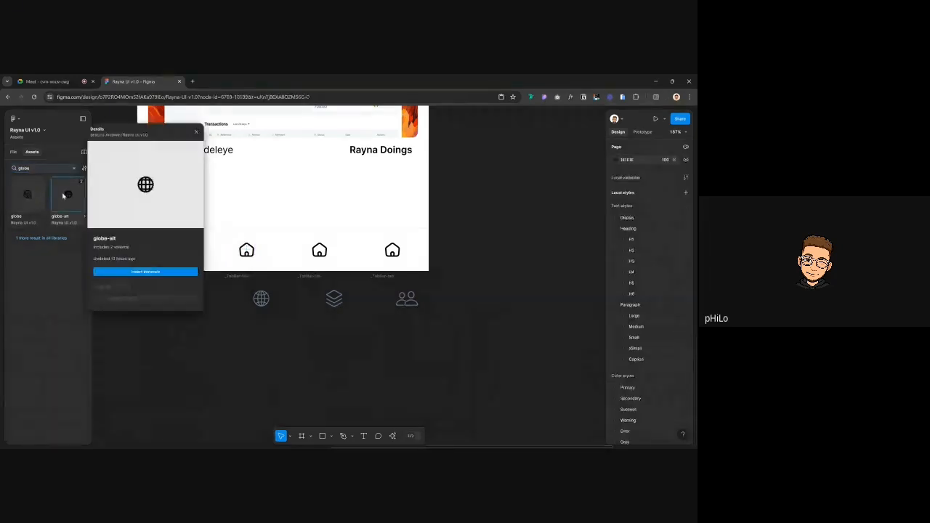
left_click(146, 272)
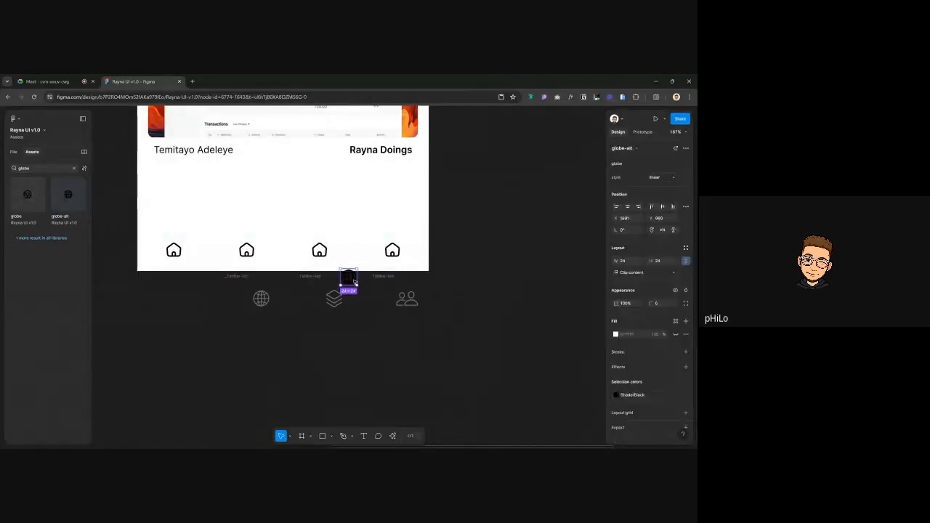
key("Delete")
left_click(247, 252)
left_click(247, 252)
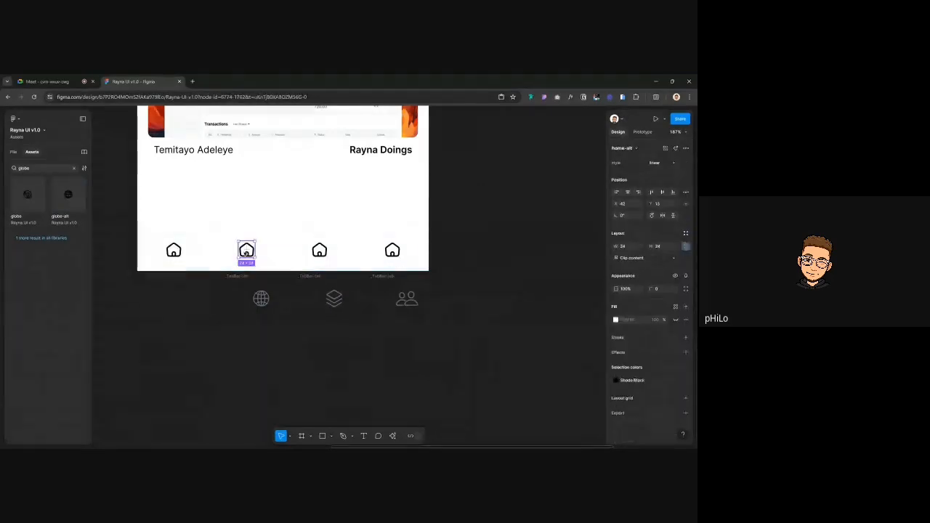
key("ctrl+shift+r")
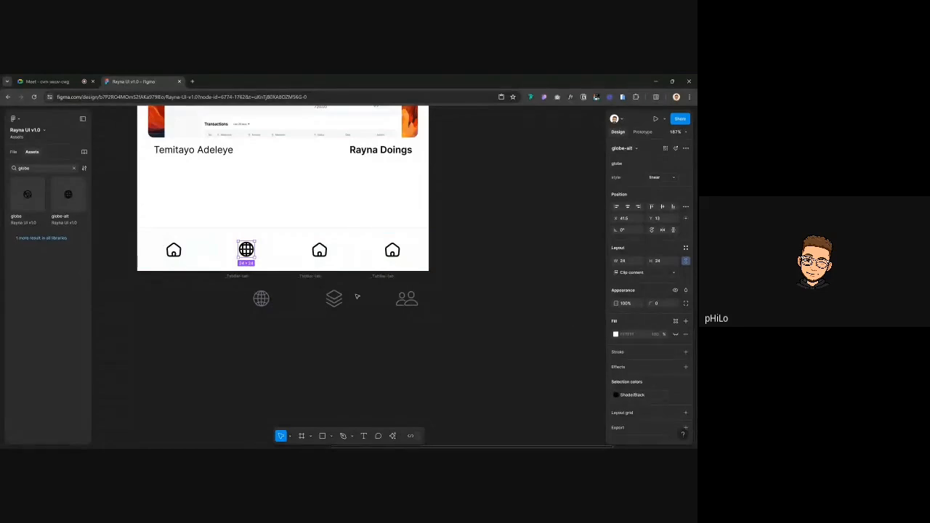
Move the three spare tabs further below the phone and select the third tab's home icon
left_click(327, 253)
left_click(327, 253)
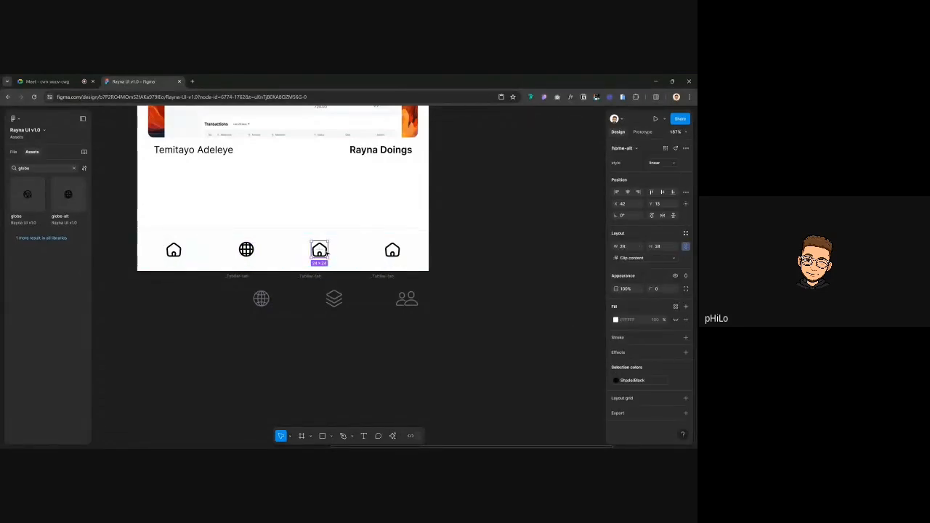
left_click(240, 279)
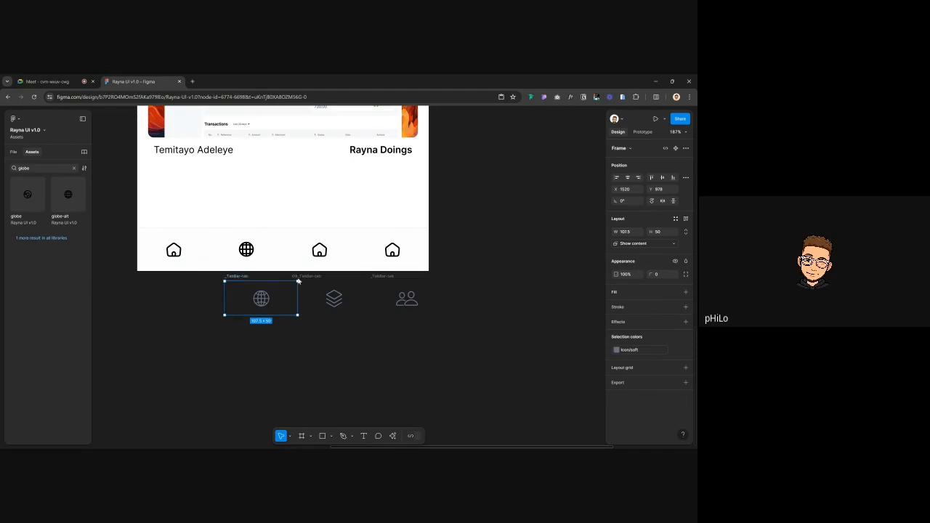
left_click(396, 277, "shift")
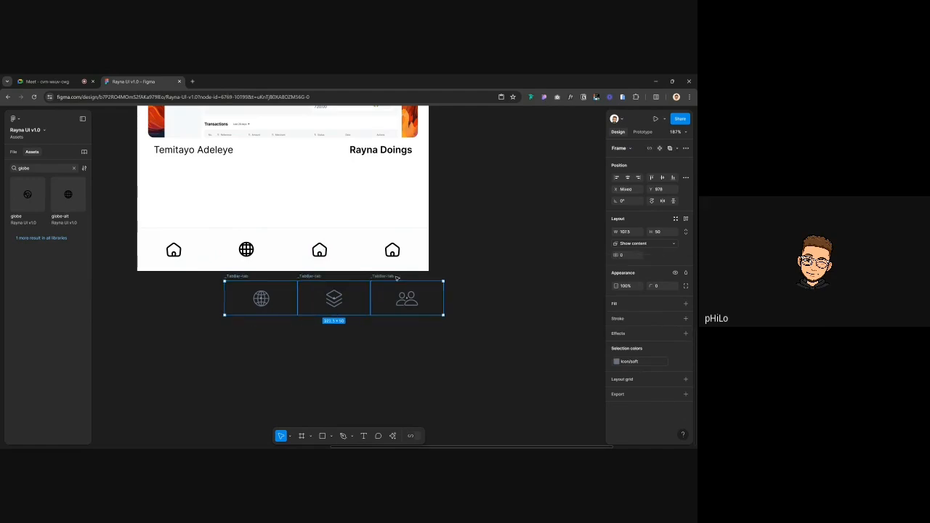
left_click_drag(395, 276, 395, 314)
left_click(493, 296)
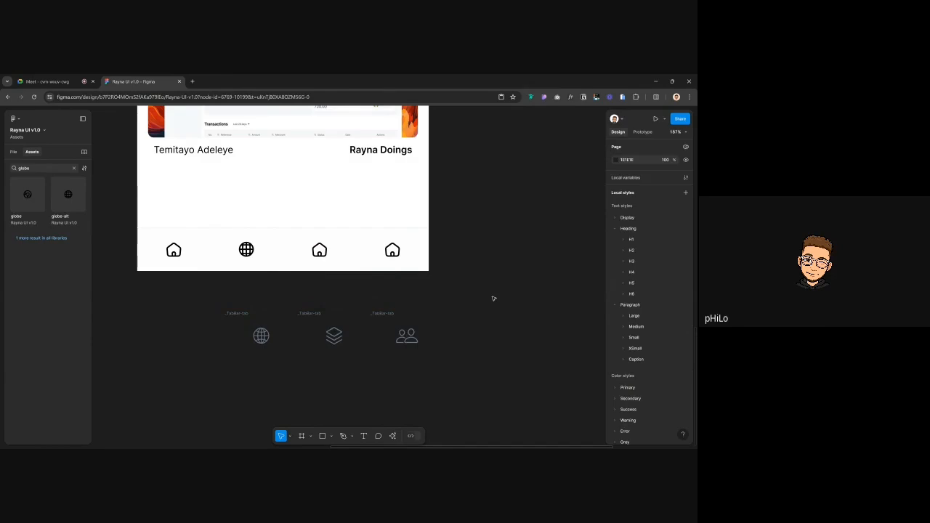
left_click(320, 252)
left_click(320, 253)
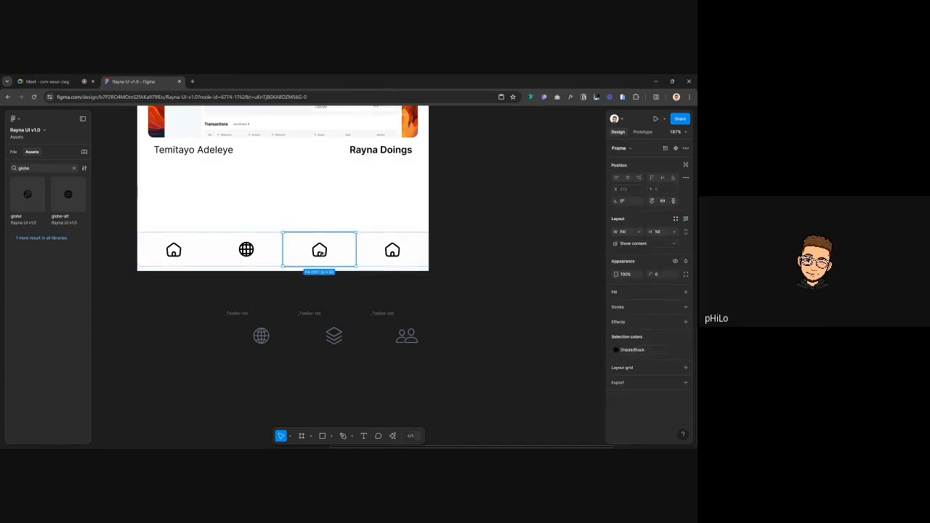
left_click(320, 252)
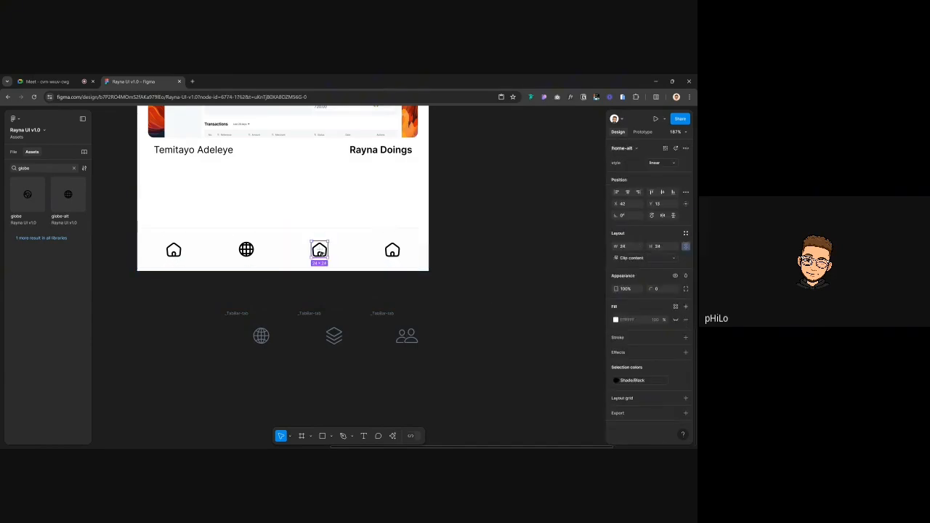
left_click(24, 167)
Search the assets library for 'use' to find user icons
type("s")
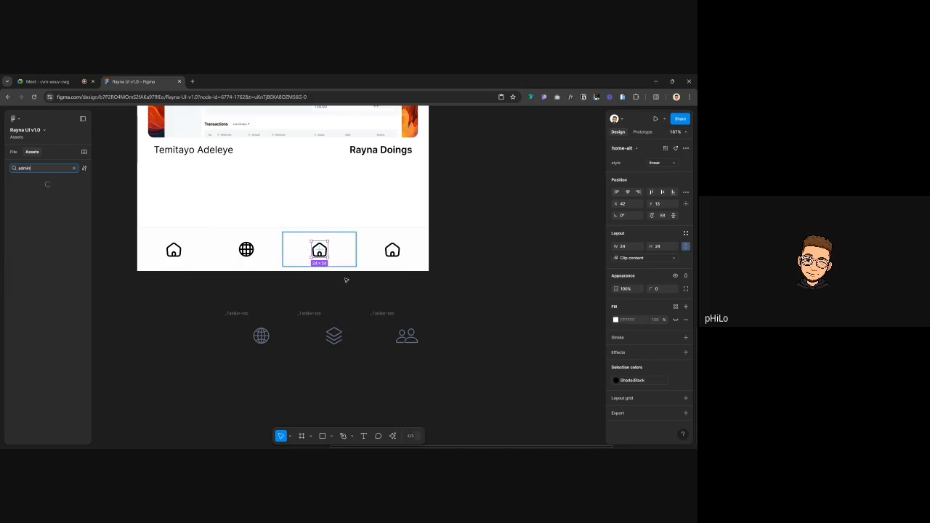
scroll(216, 223, "up", 3)
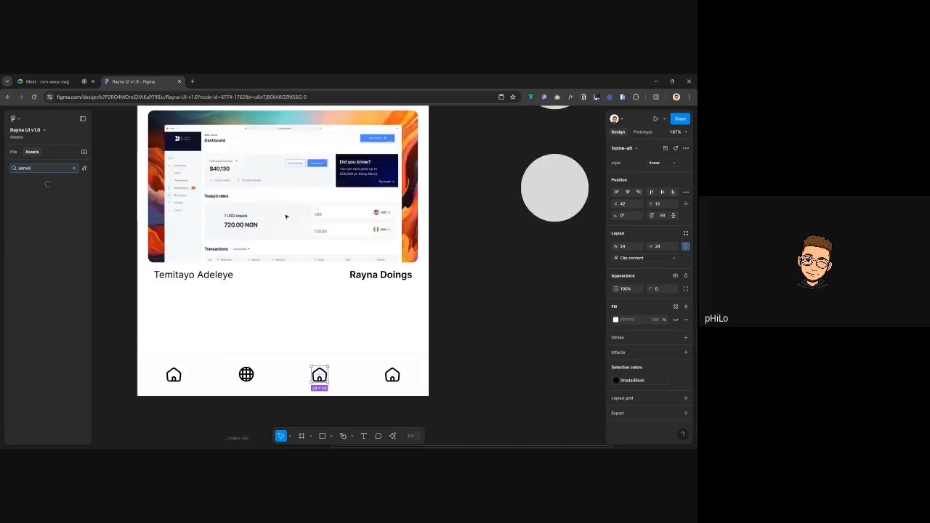
scroll(262, 205, "down", 5)
scroll(261, 205, "up", 2)
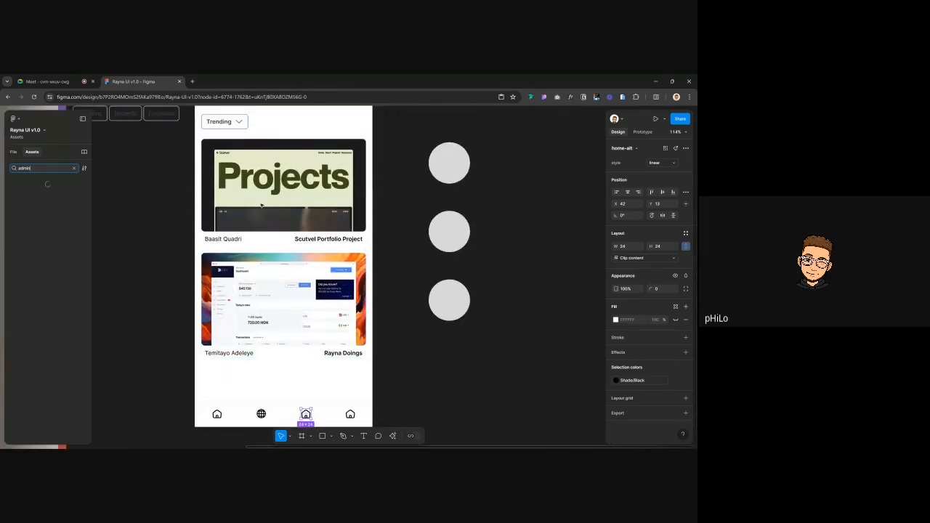
scroll(261, 205, "down", 5)
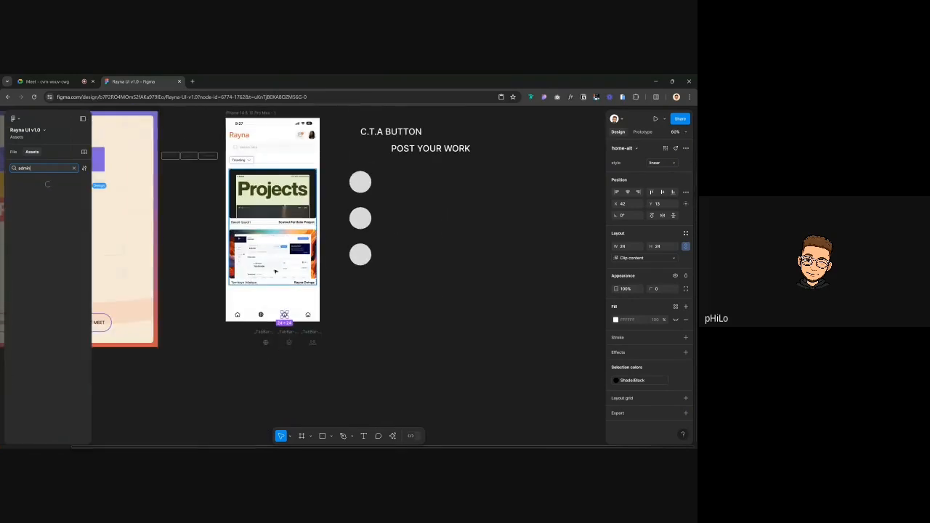
scroll(280, 266, "down", 3)
scroll(264, 203, "up", 5)
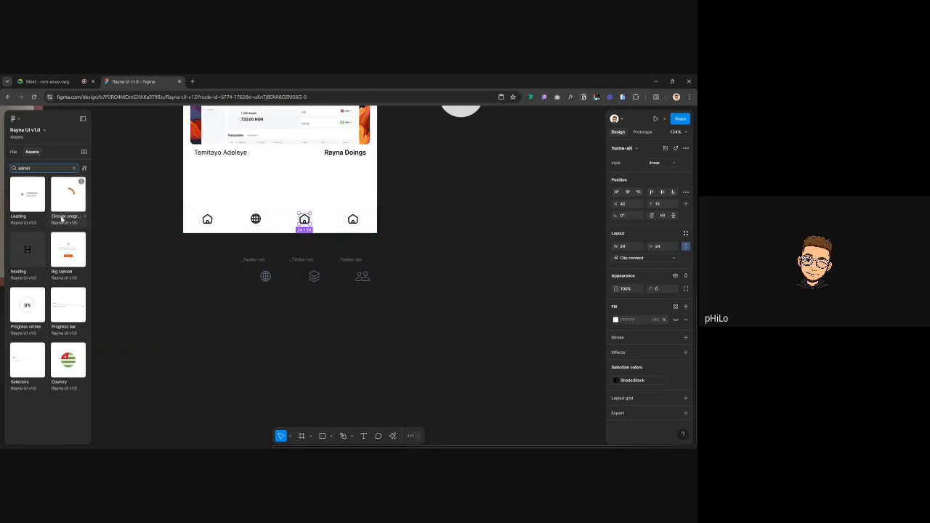
type("se")
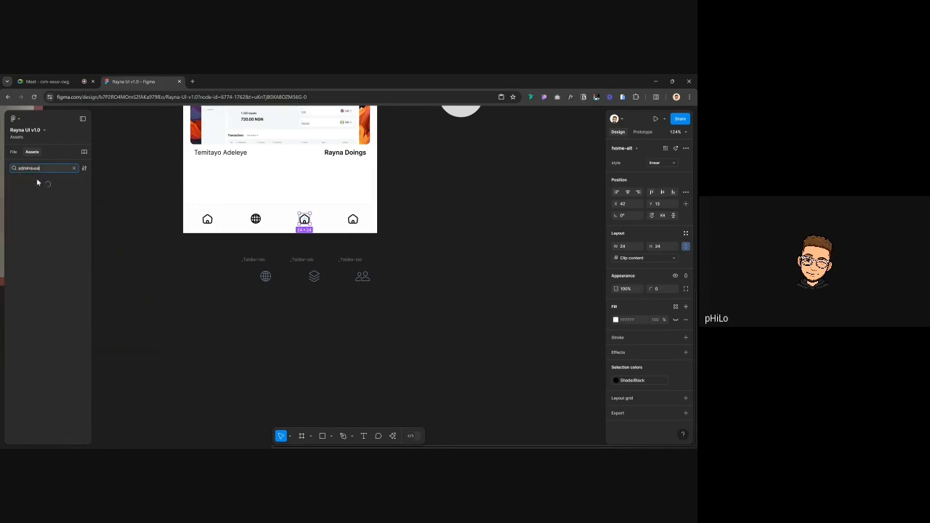
type("use")
key("ctrl+a")
type("use")
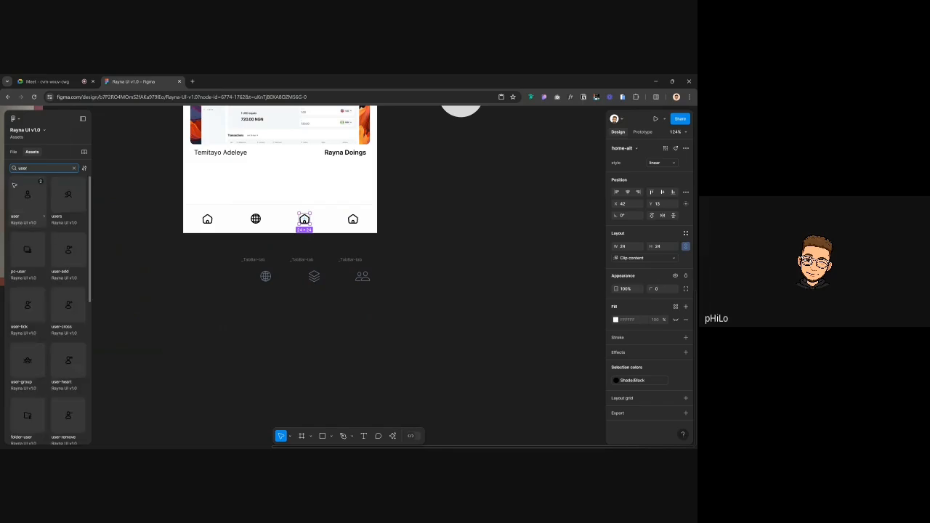
scroll(42, 318, "down", 1)
Replace the third tab's house icon with the user-group icon
left_click(27, 325)
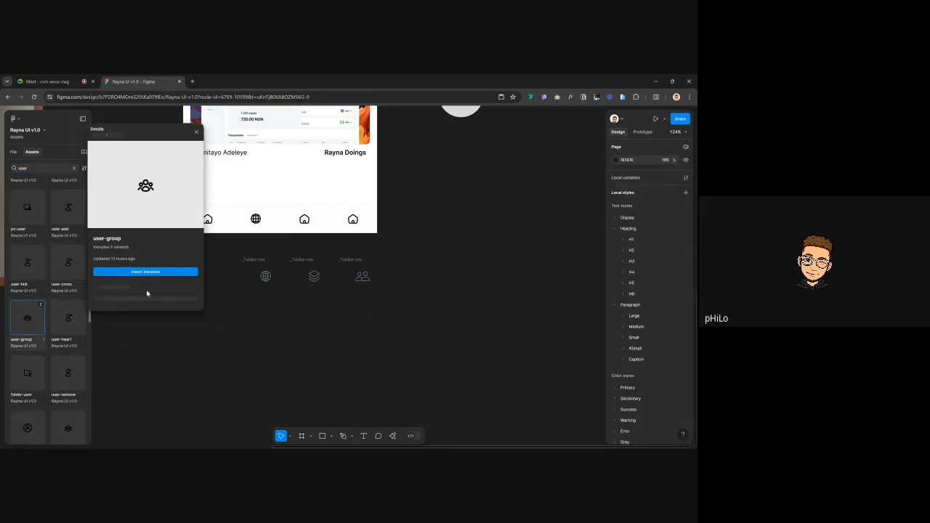
left_click(149, 271)
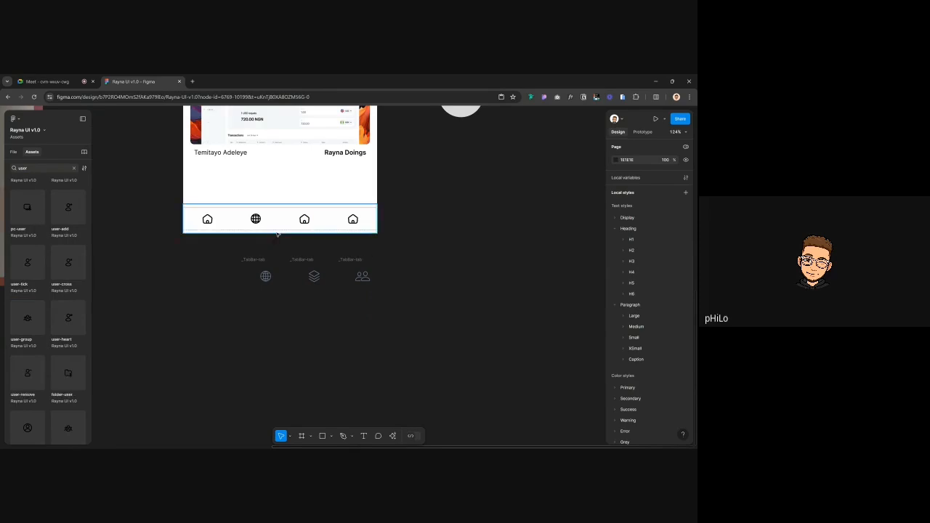
scroll(277, 233, "down", 5)
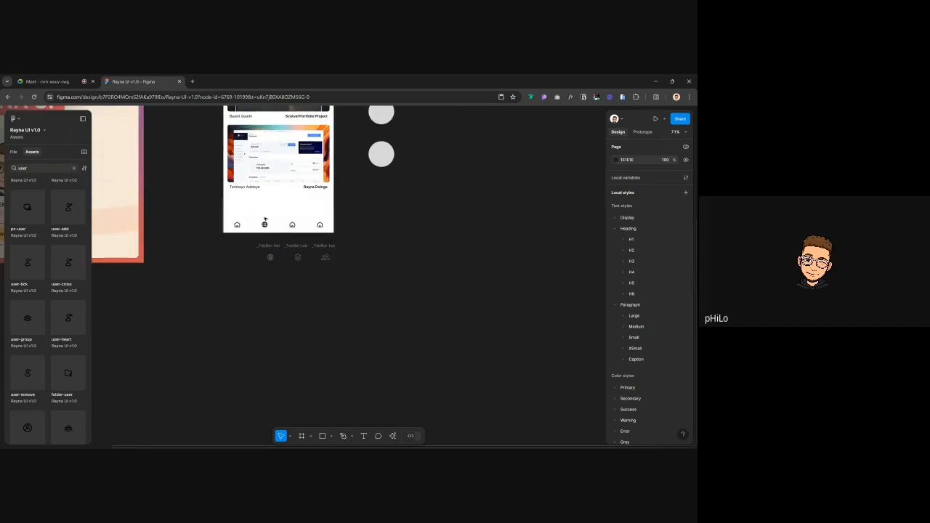
left_click(34, 324)
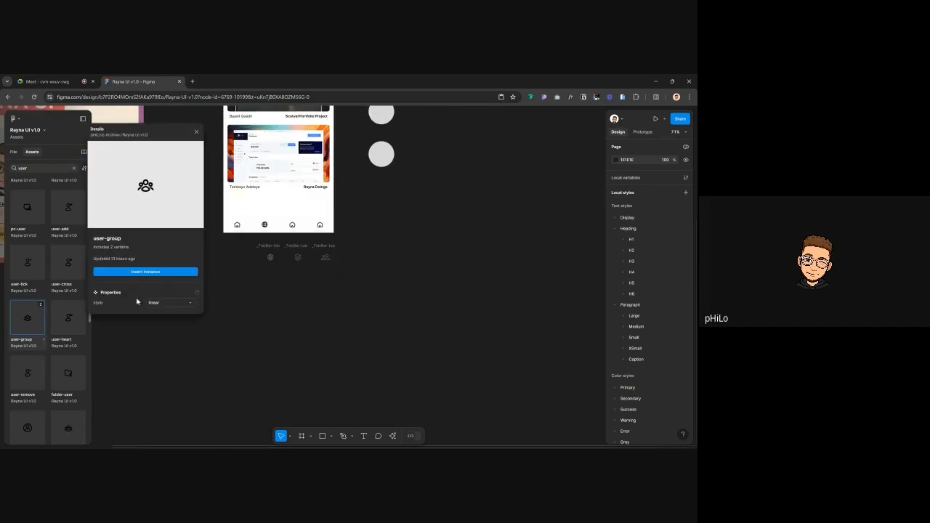
left_click(145, 272)
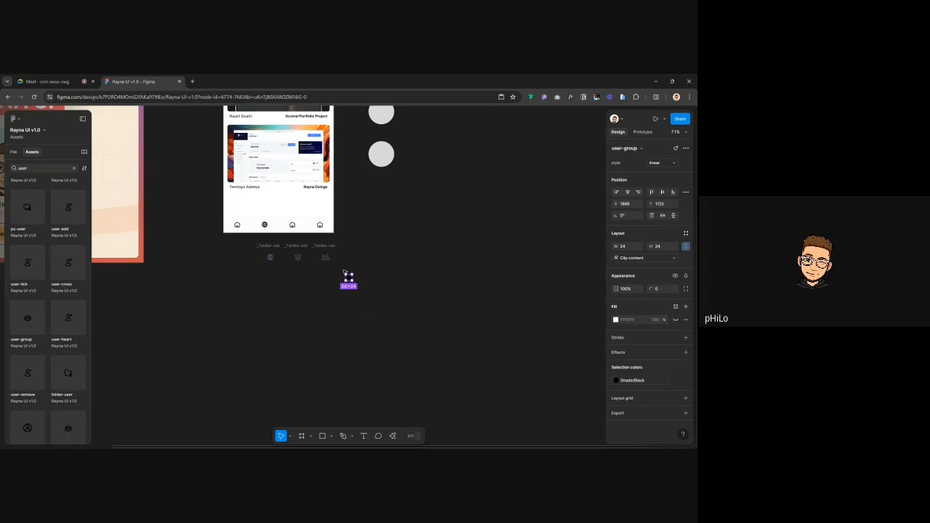
key("Delete")
left_click(292, 225)
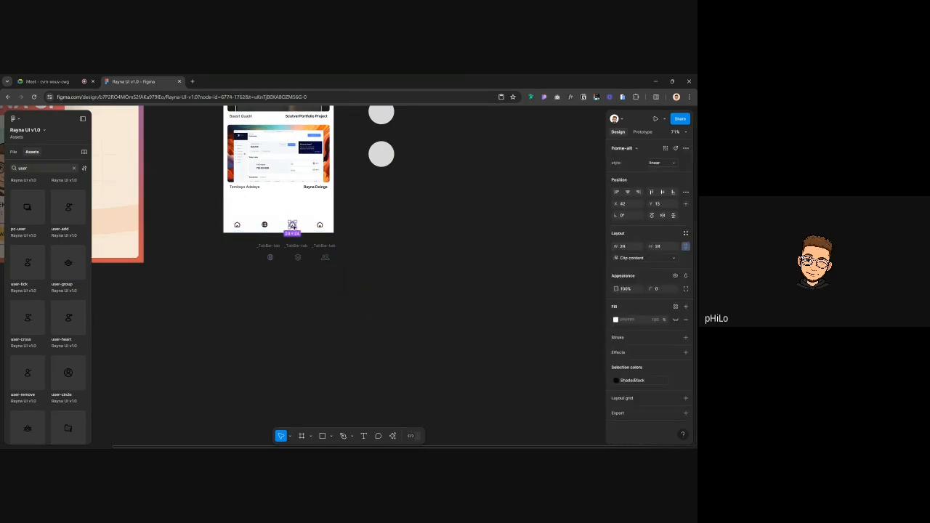
key("ctrl+shift+r")
scroll(292, 224, "up", 3)
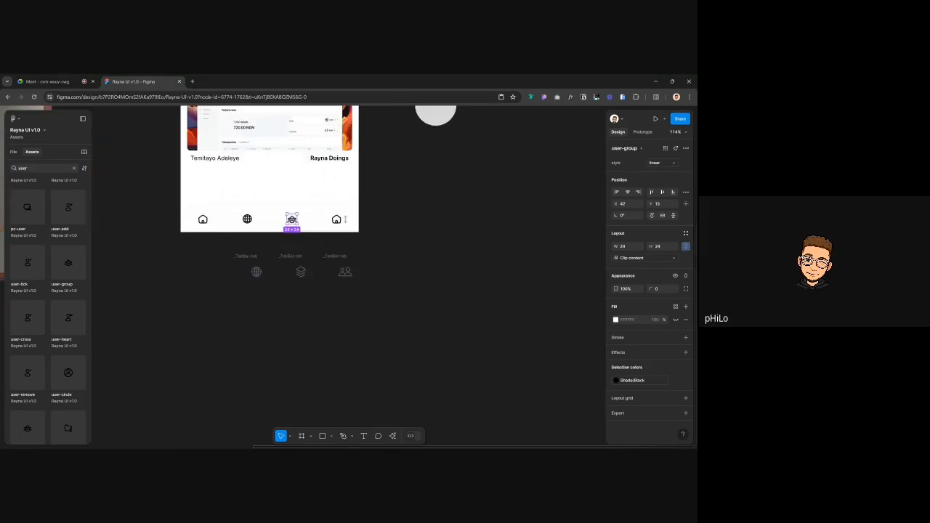
left_click(337, 221)
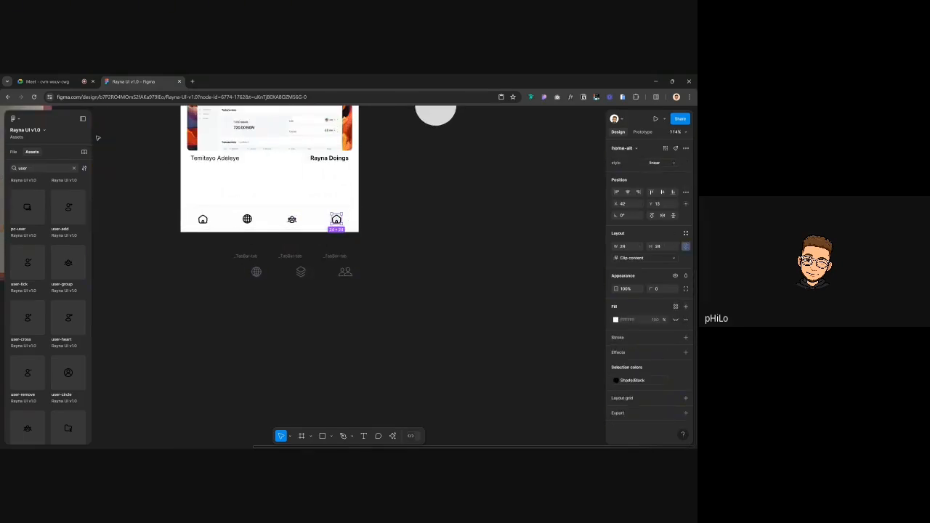
Search assets for settings and insert the circular settings icon
left_click(38, 167)
type("s")
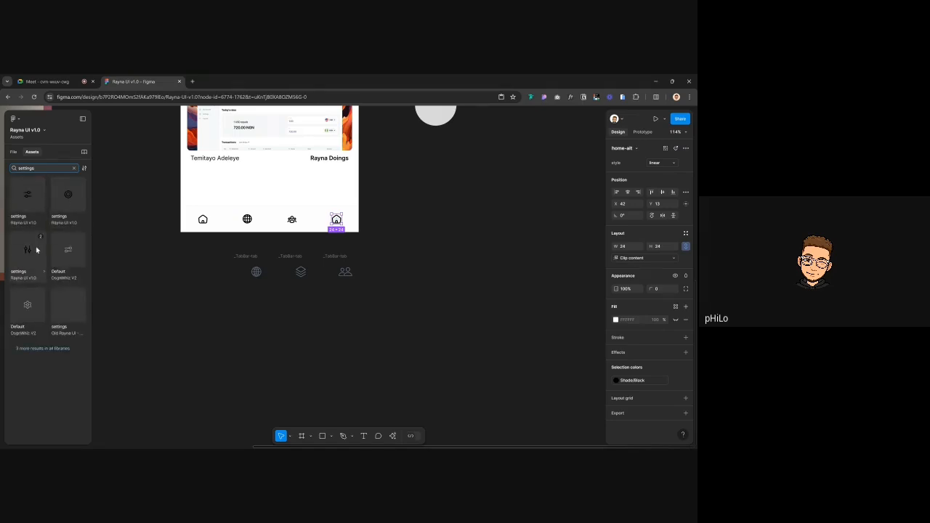
left_click(69, 194)
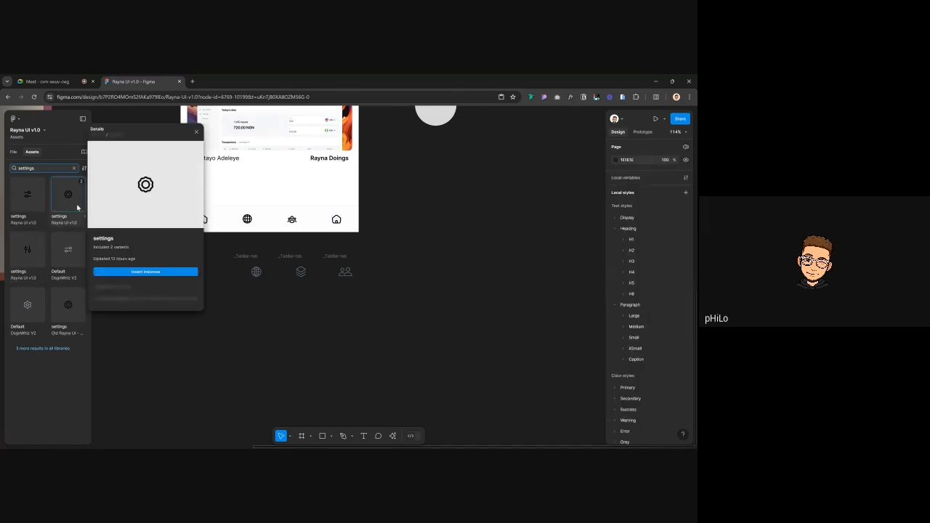
left_click(144, 272)
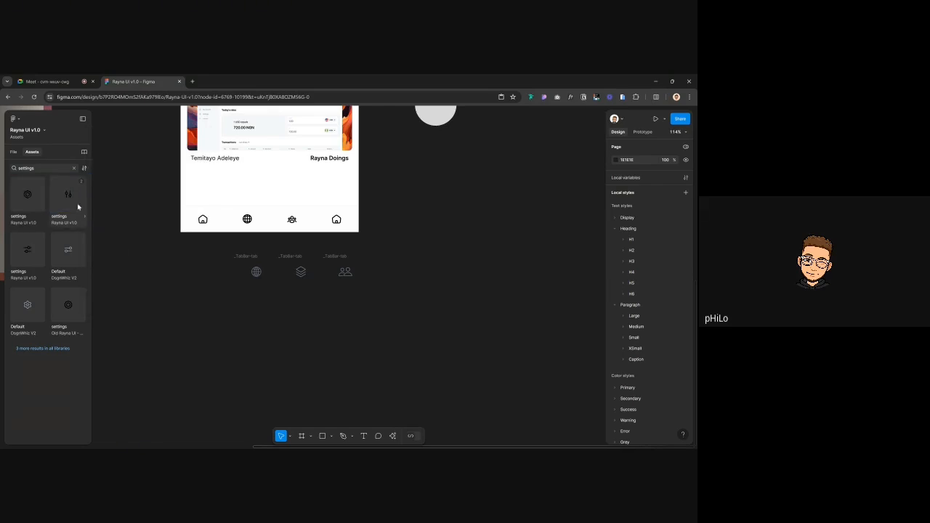
left_click(29, 194)
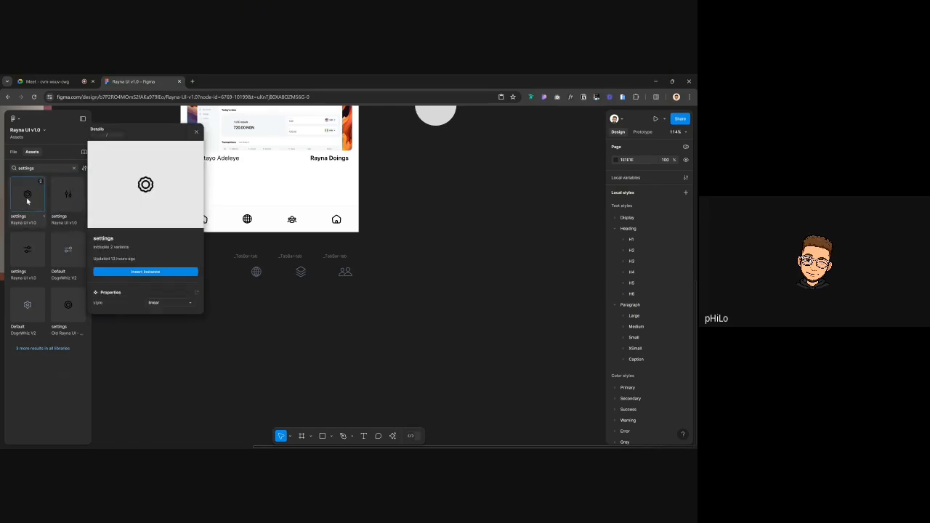
left_click(144, 272)
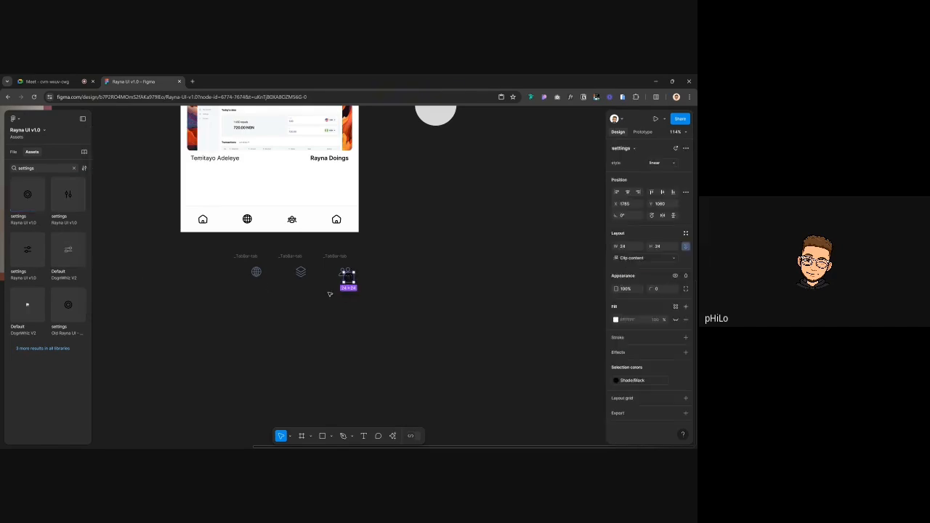
key("ctrl+z")
Replace the fourth tab's house icon with the circular settings icon
left_click(341, 222)
double_click(338, 220)
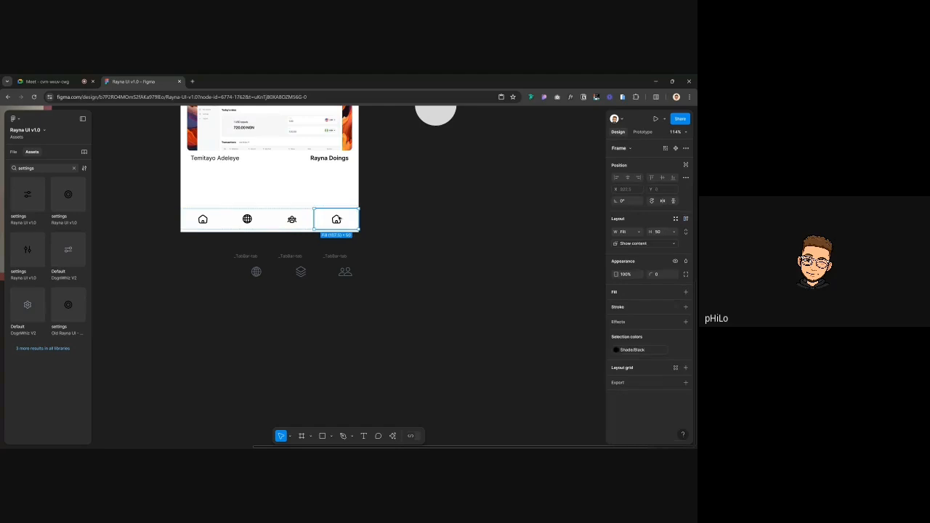
double_click(338, 218)
key("ctrl+shift+r")
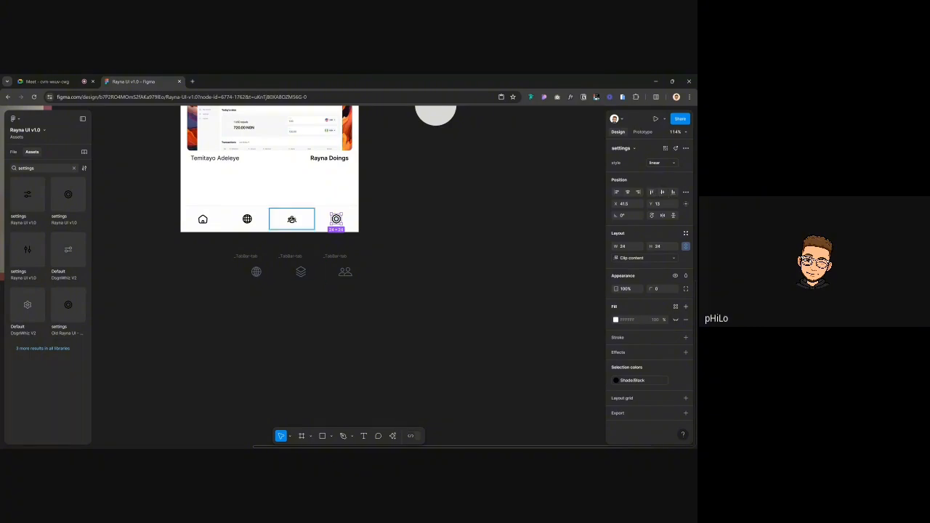
left_click(291, 219)
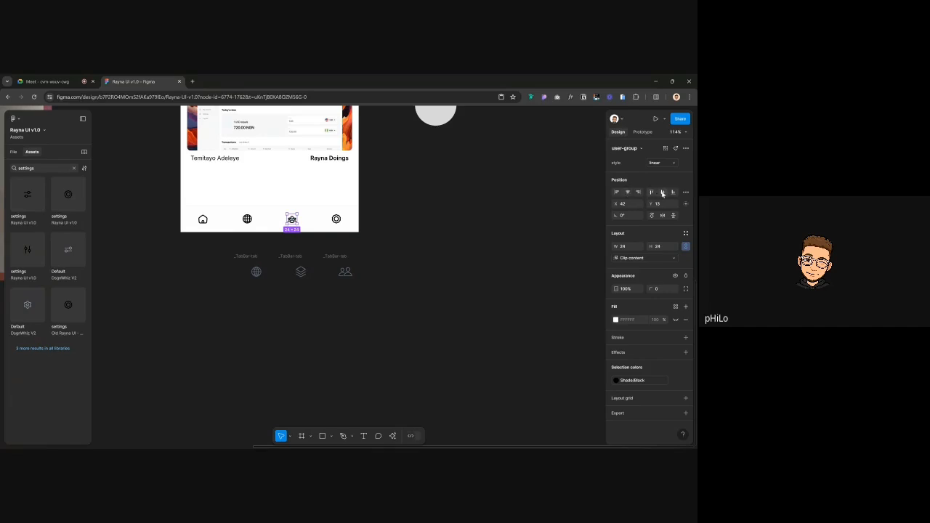
left_click(474, 232)
left_click(13, 151)
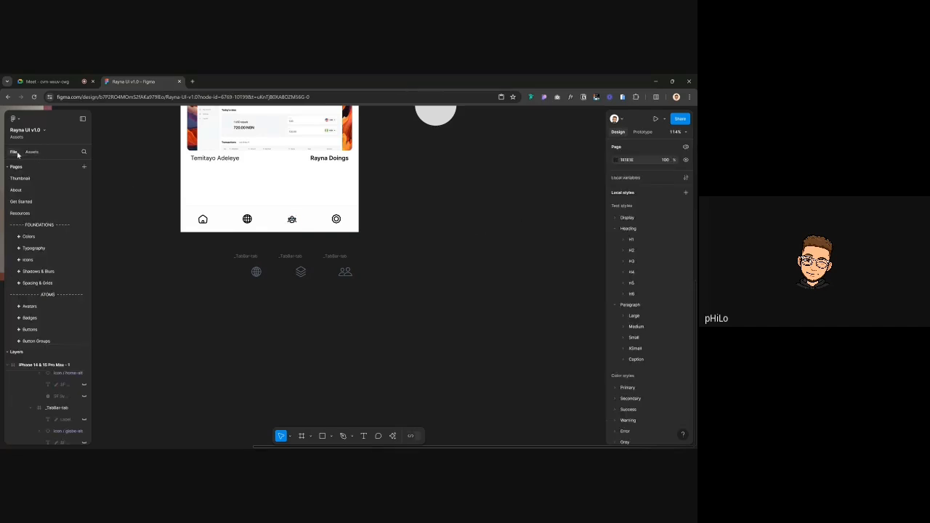
Colour the tab bar icons with the Grey/400 colour style
scroll(220, 210, "up", 2)
scroll(220, 264, "up", 3)
scroll(220, 264, "up", 2)
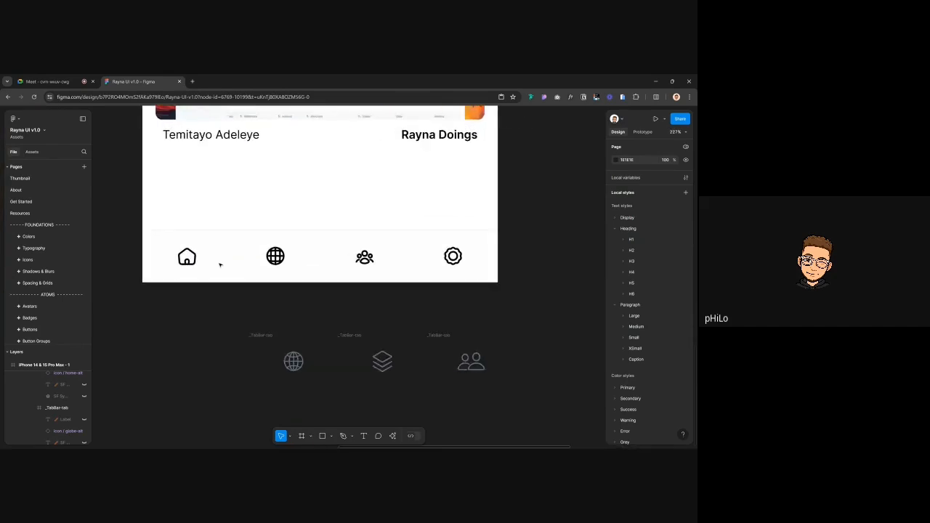
left_click(210, 259)
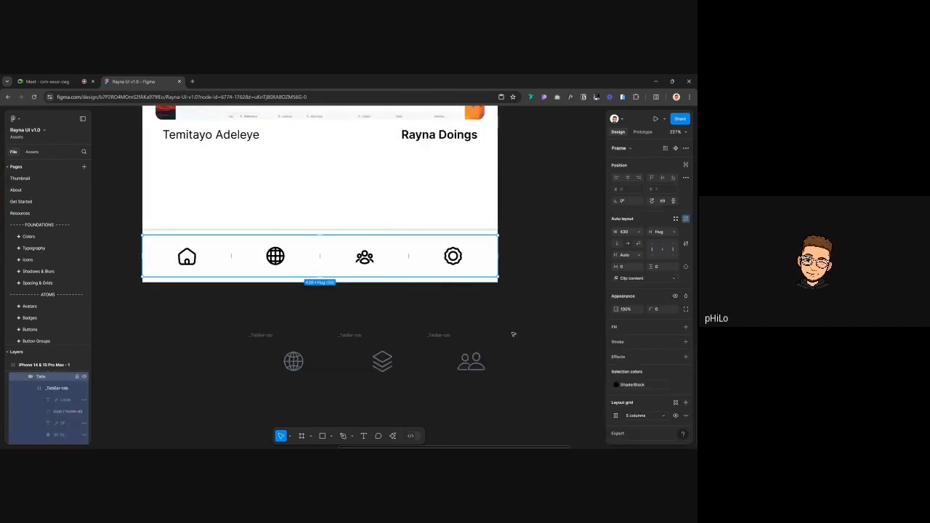
left_click(617, 385)
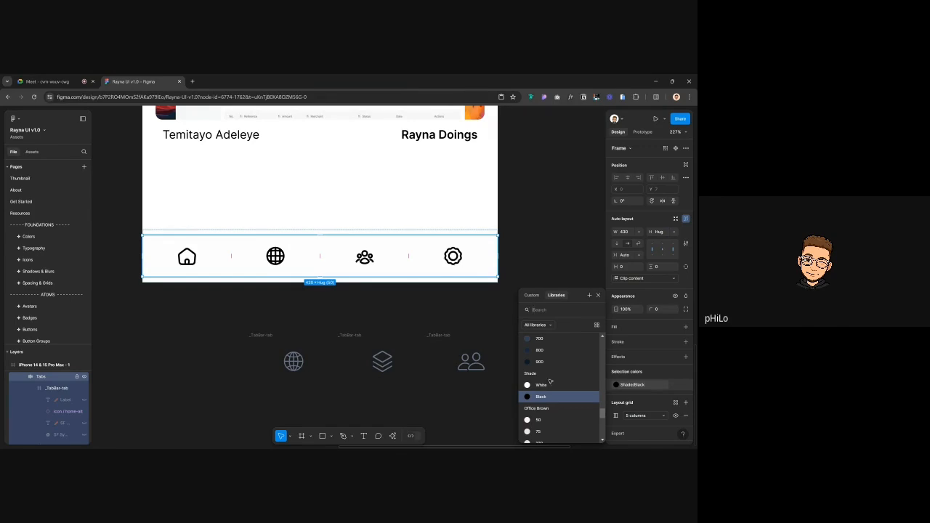
scroll(552, 385, "up", 5)
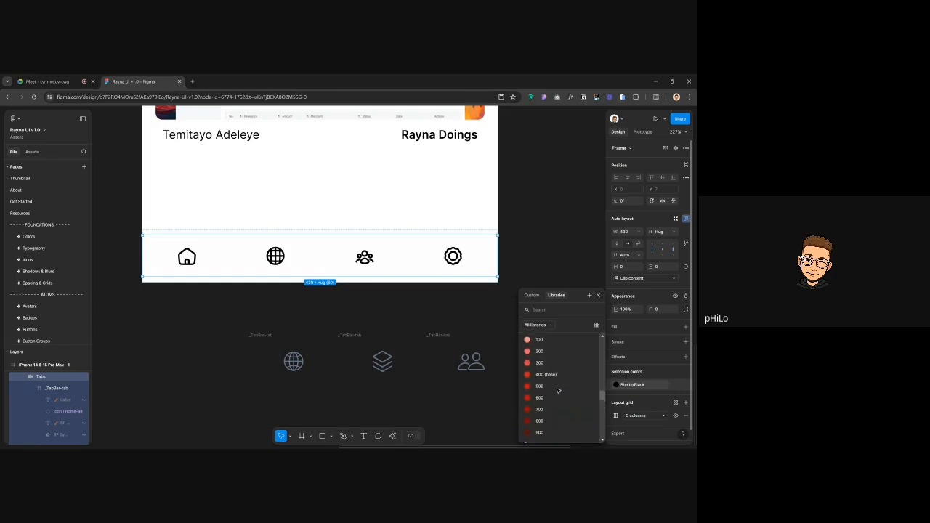
scroll(558, 391, "up", 5)
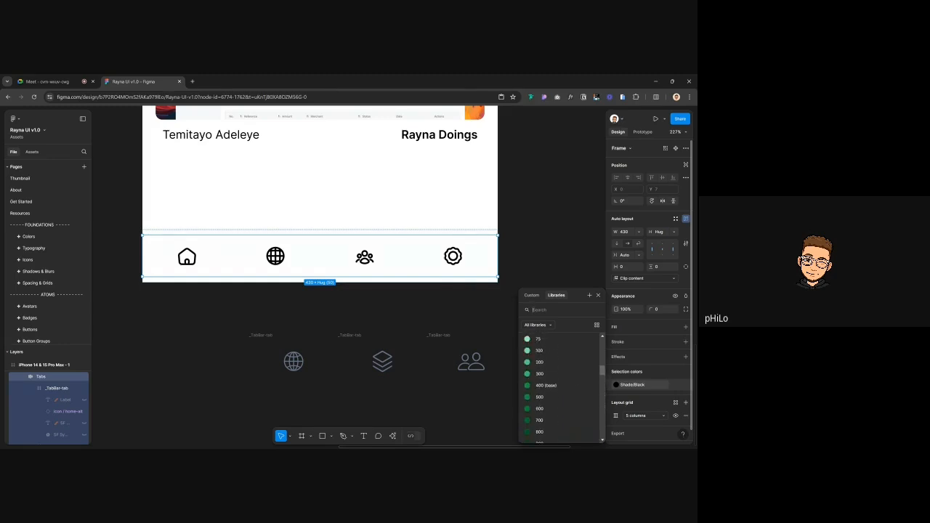
scroll(558, 388, "up", 3)
type("f")
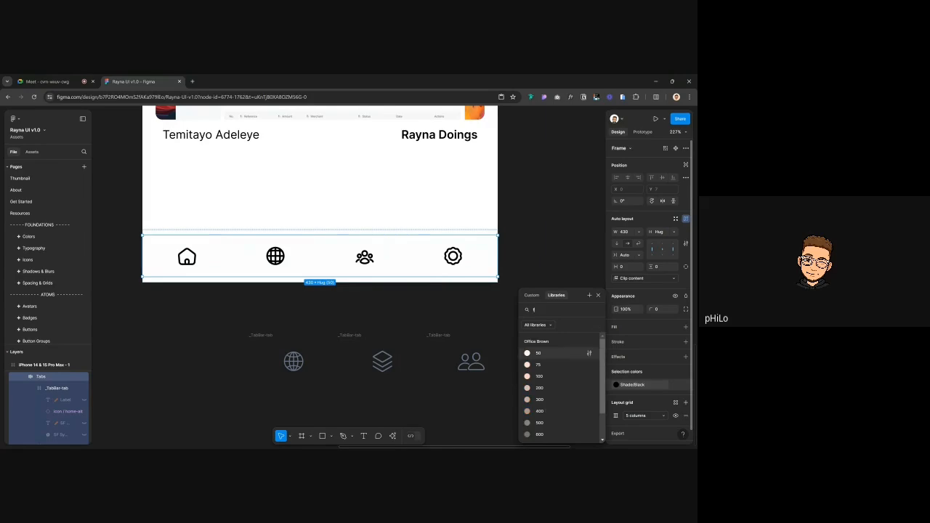
type("rey")
scroll(559, 385, "down", 2)
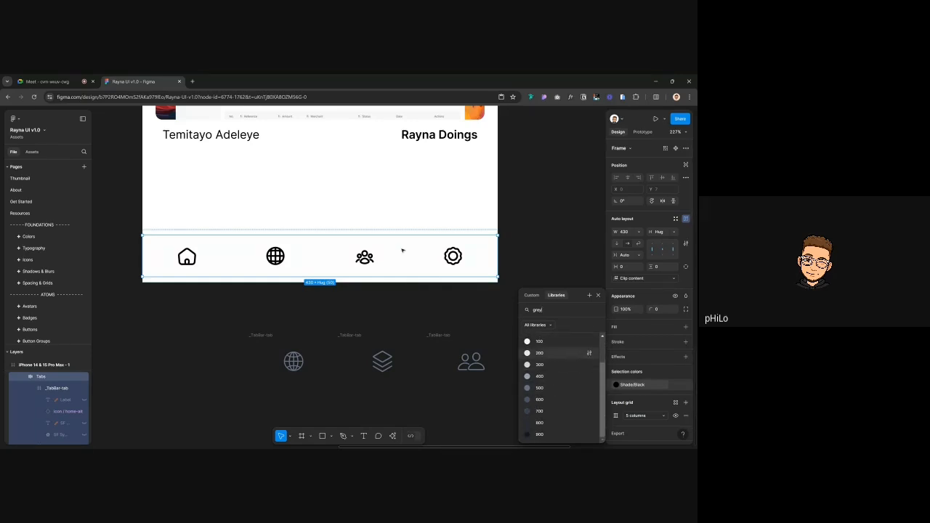
left_click(543, 376)
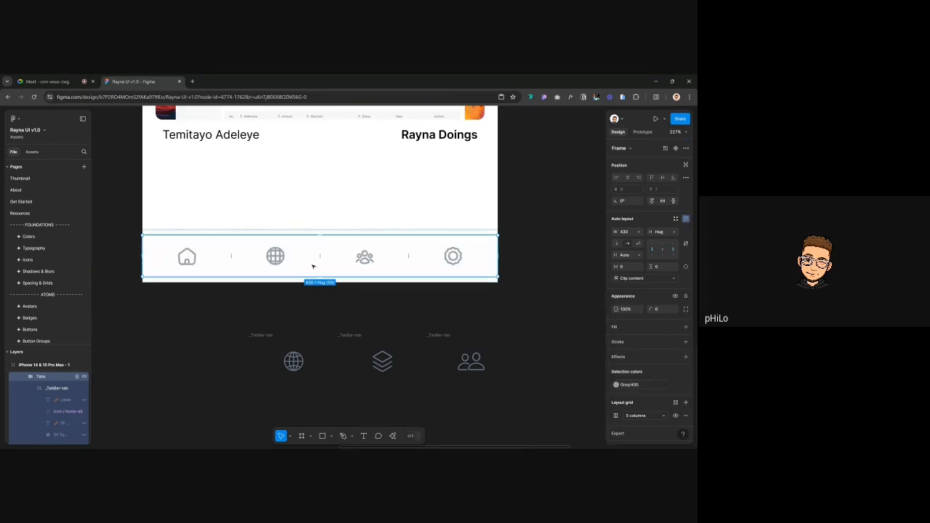
Delete the three loose tab copies below the phone
scroll(311, 265, "down", 3)
left_click_drag(254, 302, 437, 368)
key("Delete")
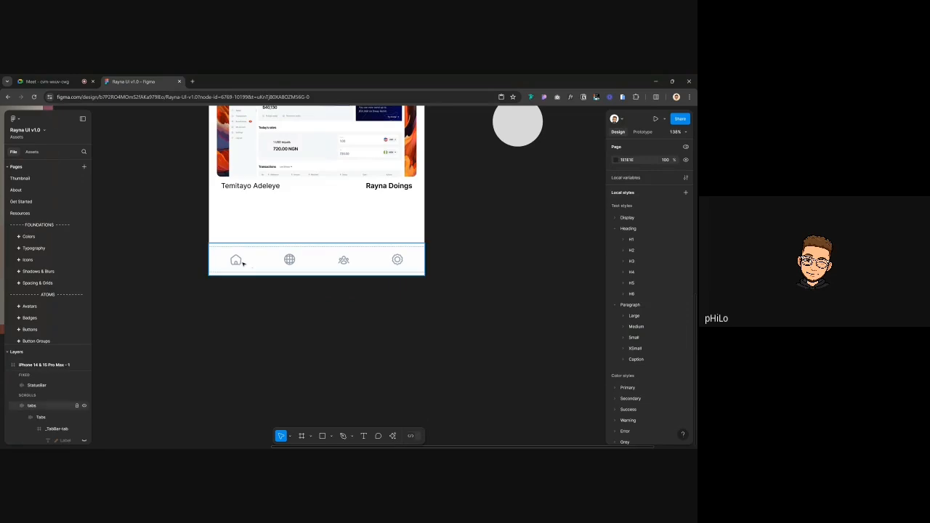
Colour the first (home) tab with the Primary 400 (base) style
left_click(242, 262)
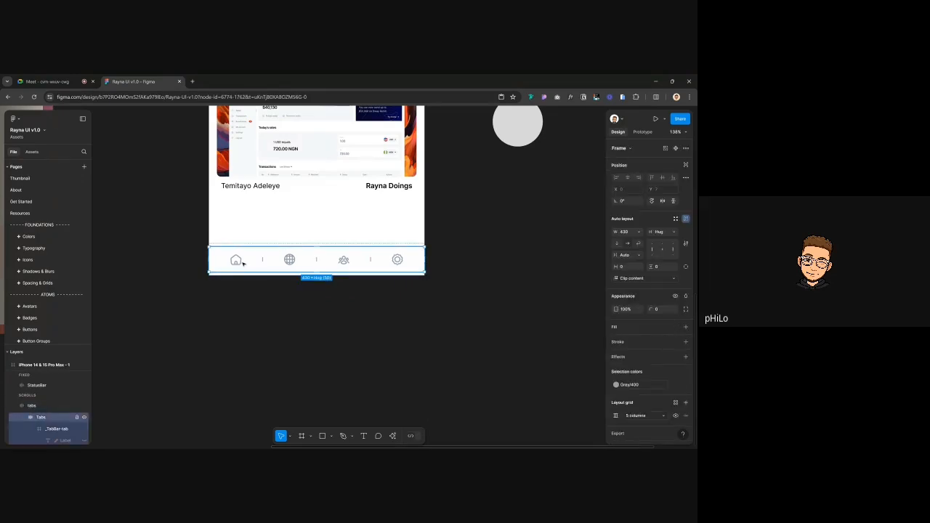
double_click(239, 260)
left_click(639, 351)
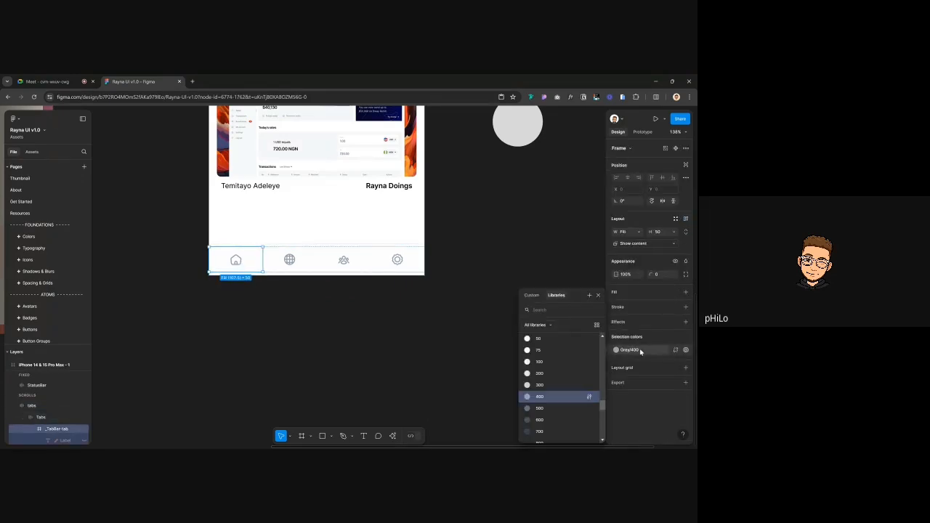
type("base")
left_click(552, 353)
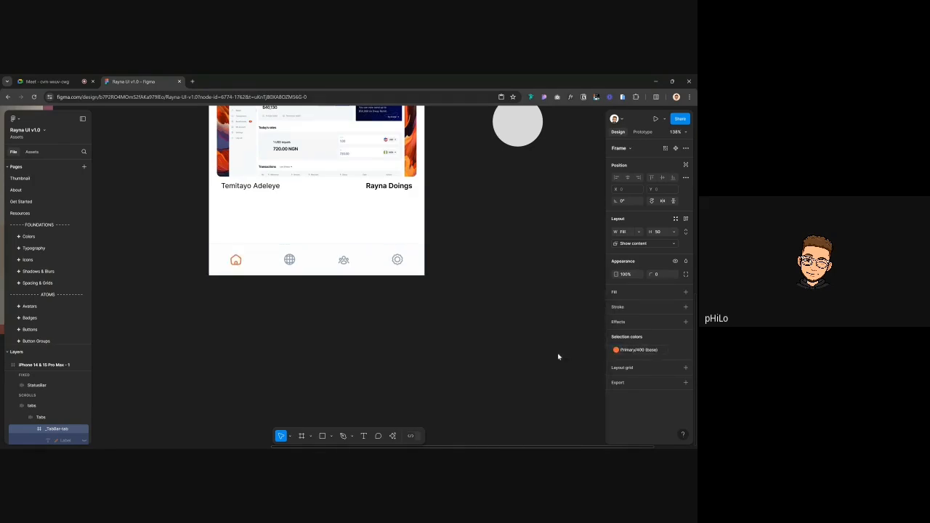
left_click(348, 336)
scroll(349, 336, "down", 3)
scroll(305, 297, "down", 5)
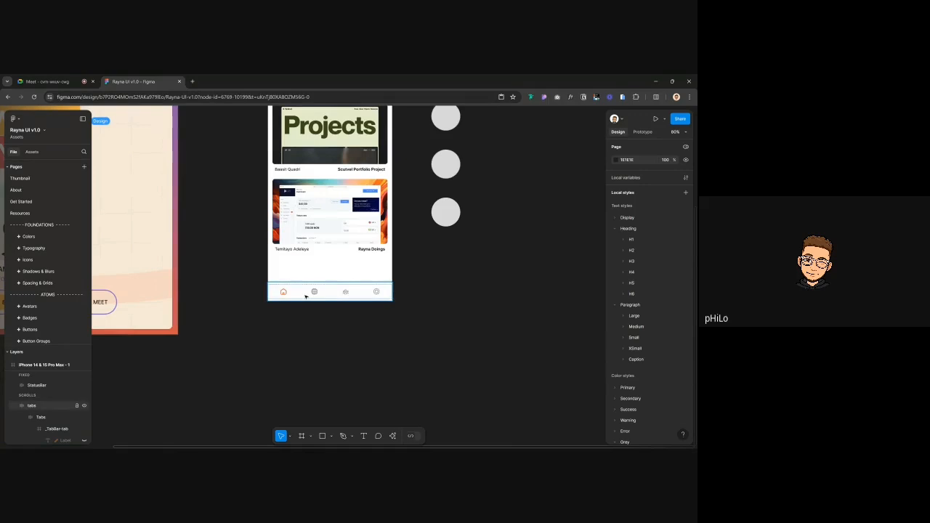
scroll(305, 297, "up", 3)
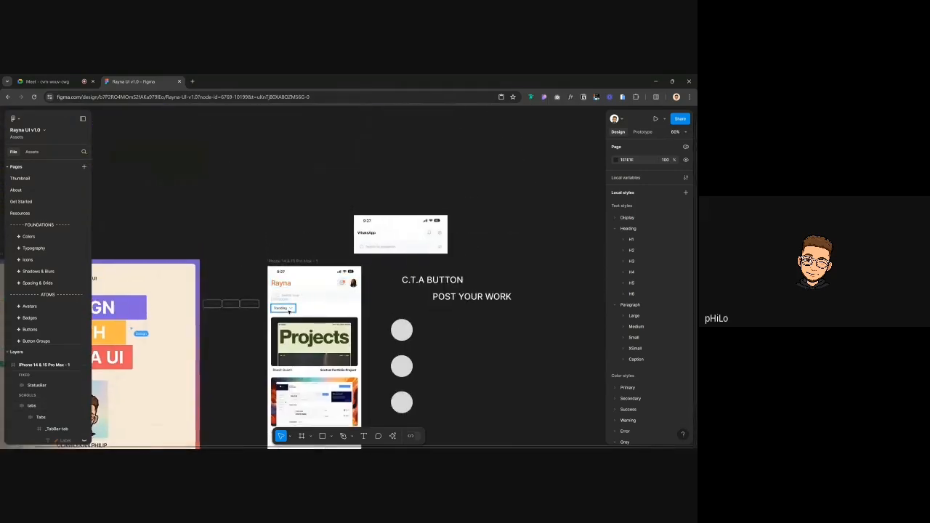
scroll(276, 360, "down", 2)
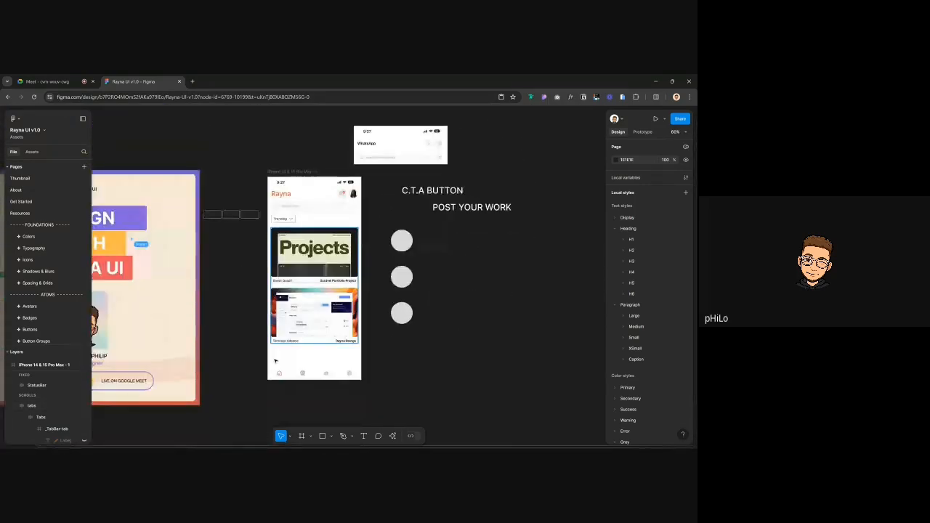
scroll(275, 360, "down", 2)
left_click(303, 344)
scroll(302, 344, "up", 3)
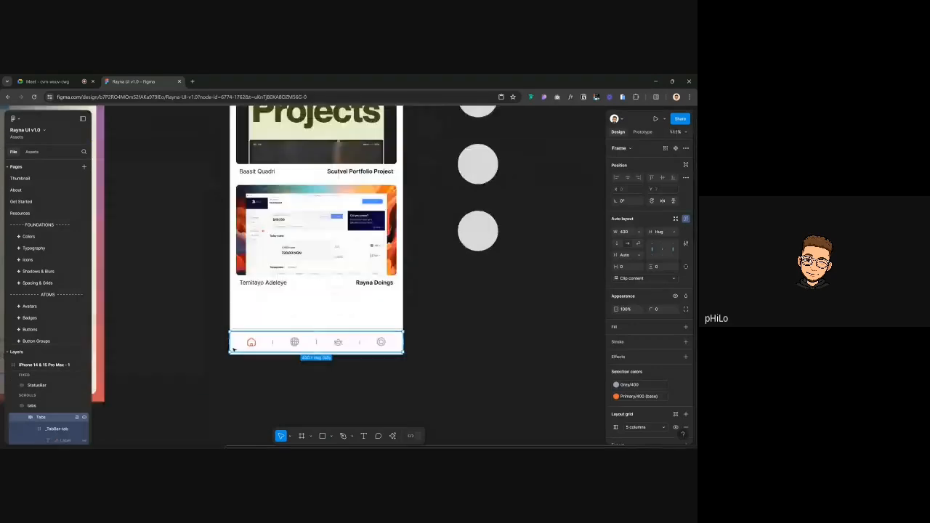
Nudge the home icon up and add a 'Home' text label beneath it
scroll(233, 350, "up", 3)
double_click(264, 339)
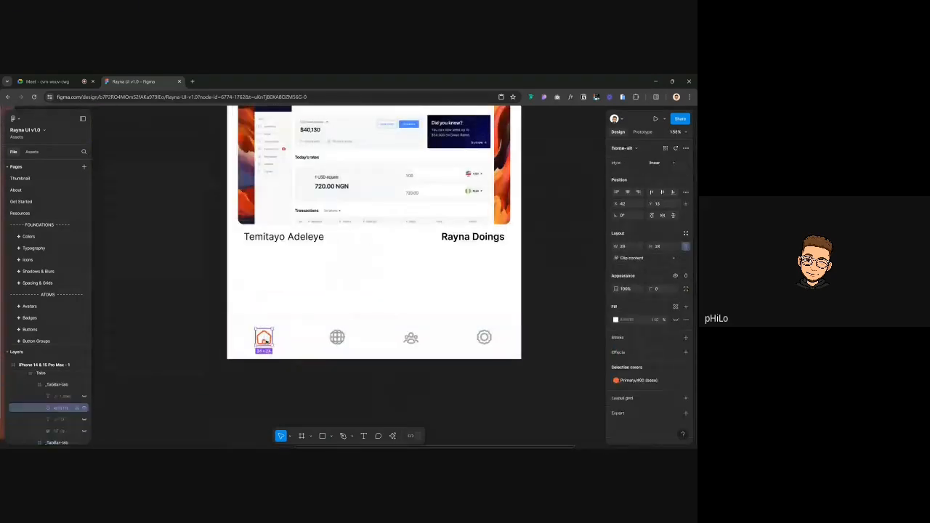
key("shift+Up")
key("shift+Up")
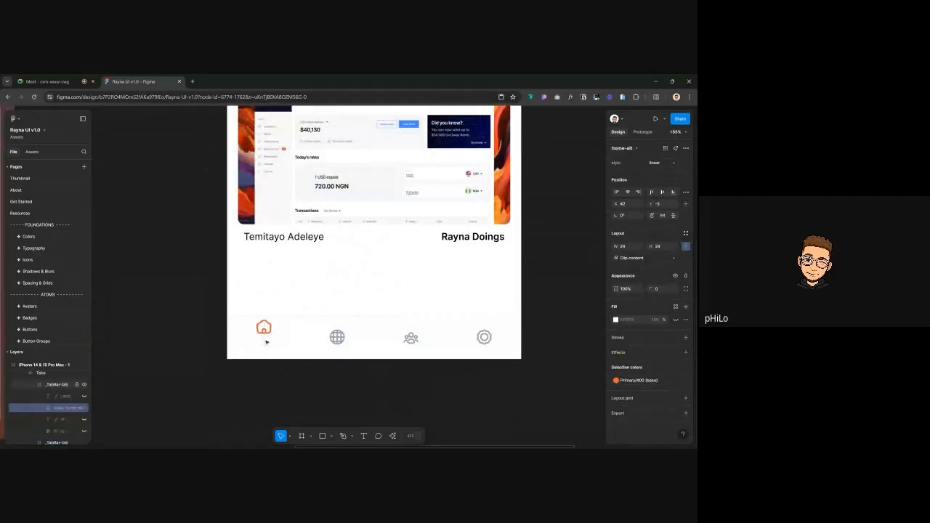
key("shift+Down")
key("t")
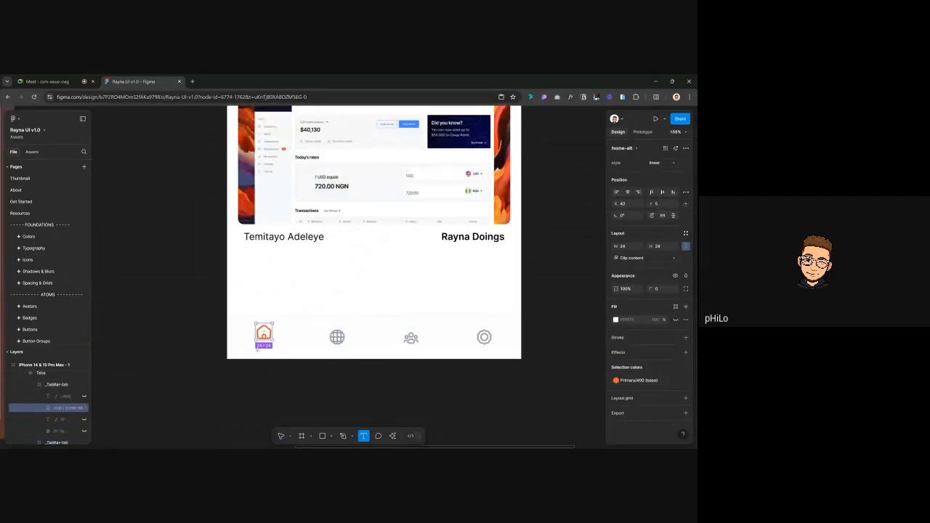
left_click(257, 350)
type("H")
key("BackSpace")
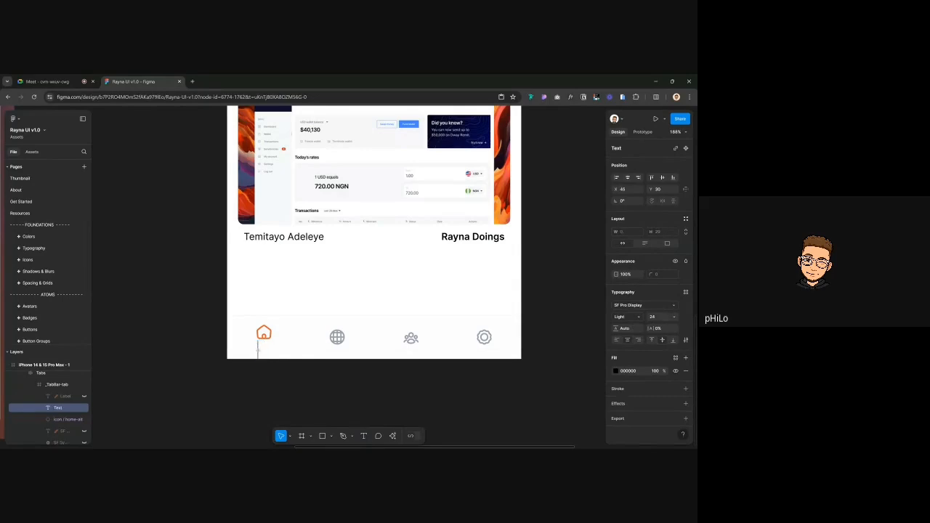
type("Home")
key("Escape")
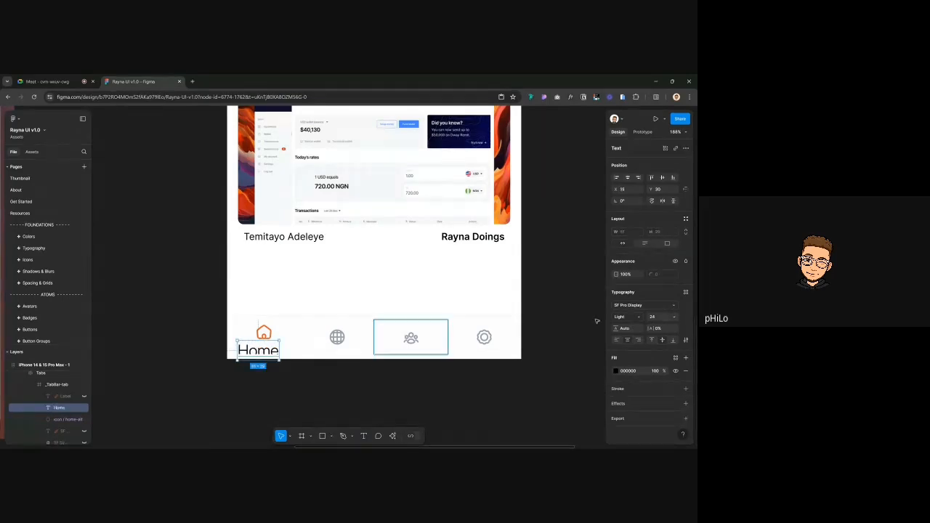
Apply Paragraph/XSmall/Medium to the Home label and centre it under the icon
left_click(651, 308)
left_click(687, 290)
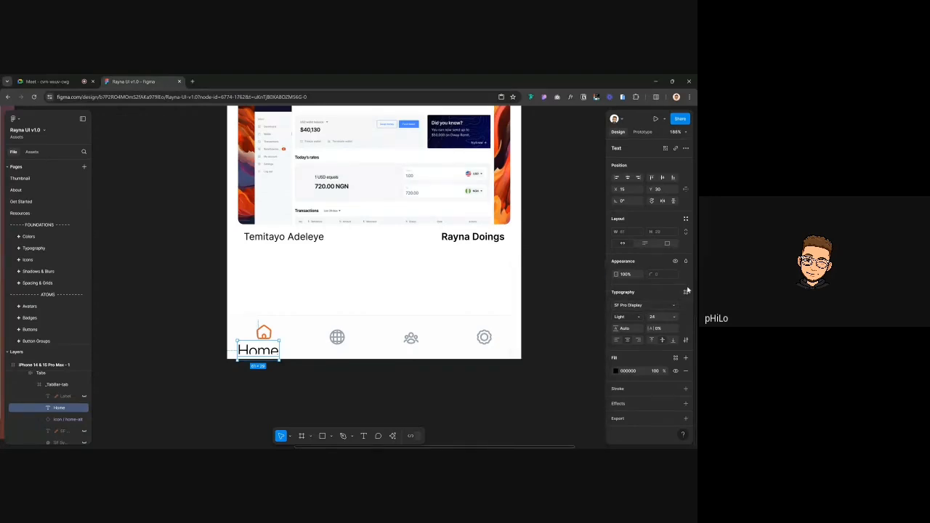
left_click(687, 291)
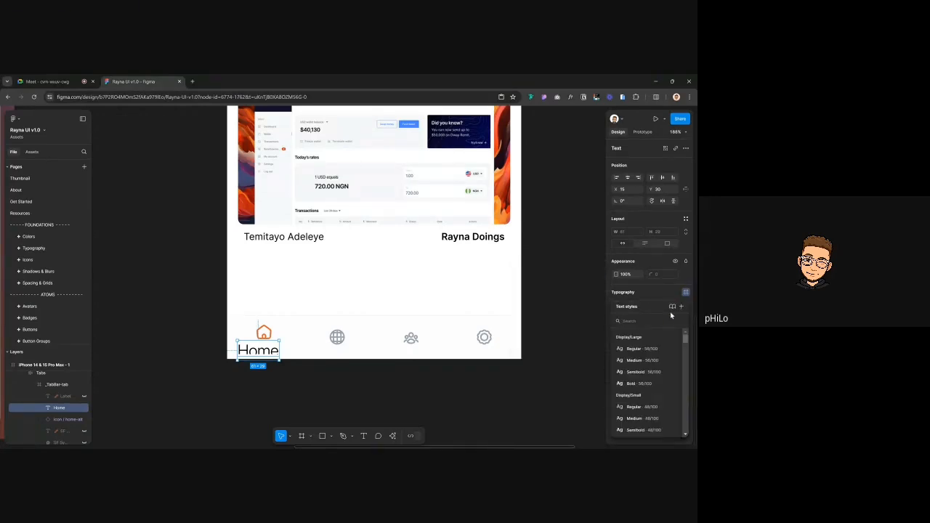
type("parag")
scroll(650, 378, "down", 8)
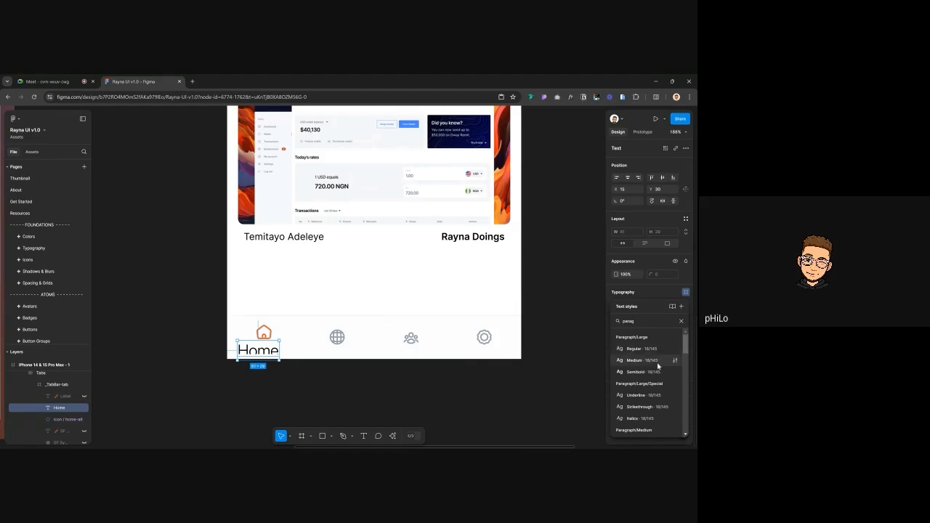
scroll(653, 363, "up", 2)
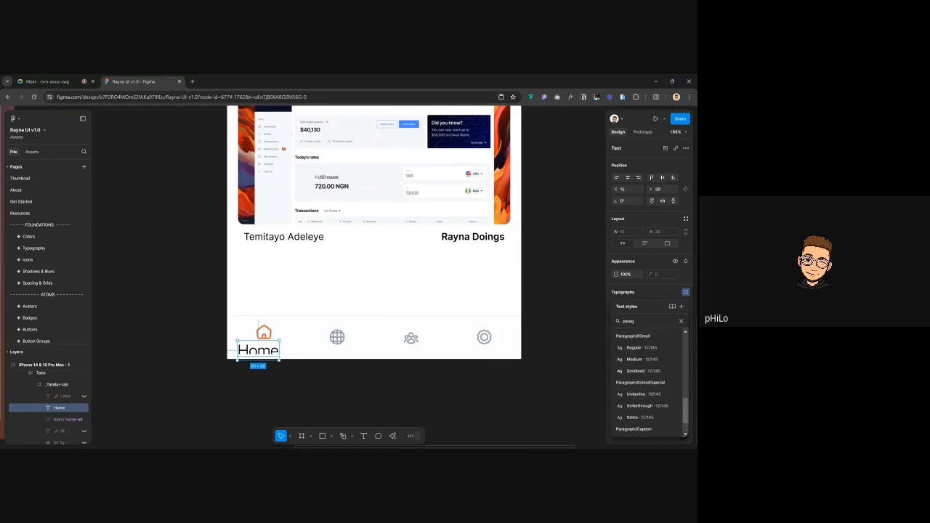
left_click(649, 363)
scroll(240, 367, "up", 5)
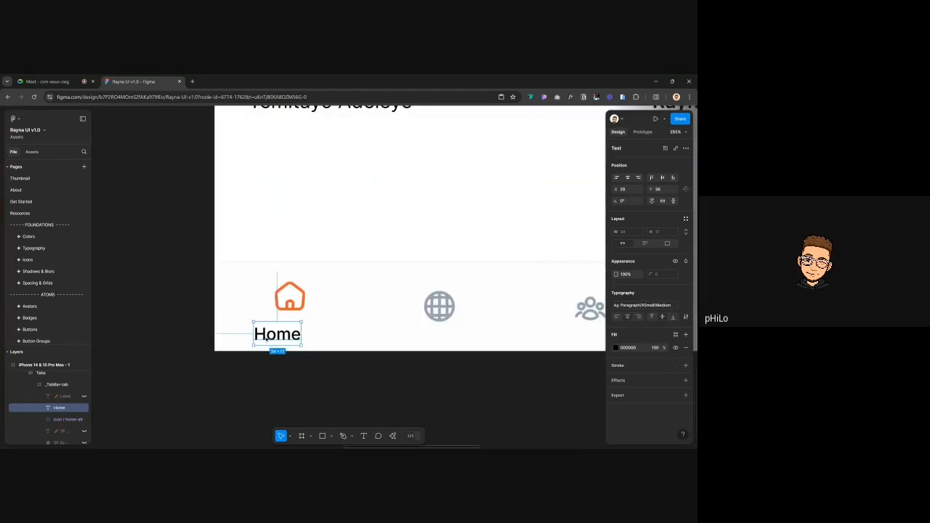
left_click_drag(278, 331, 290, 324)
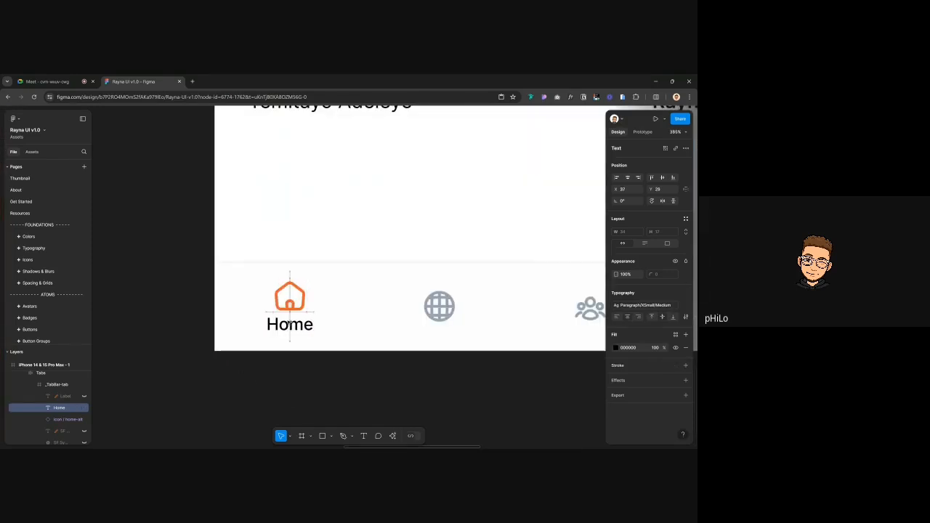
Fill the Home label with the Primary 400 (base) orange colour style
left_click(629, 348)
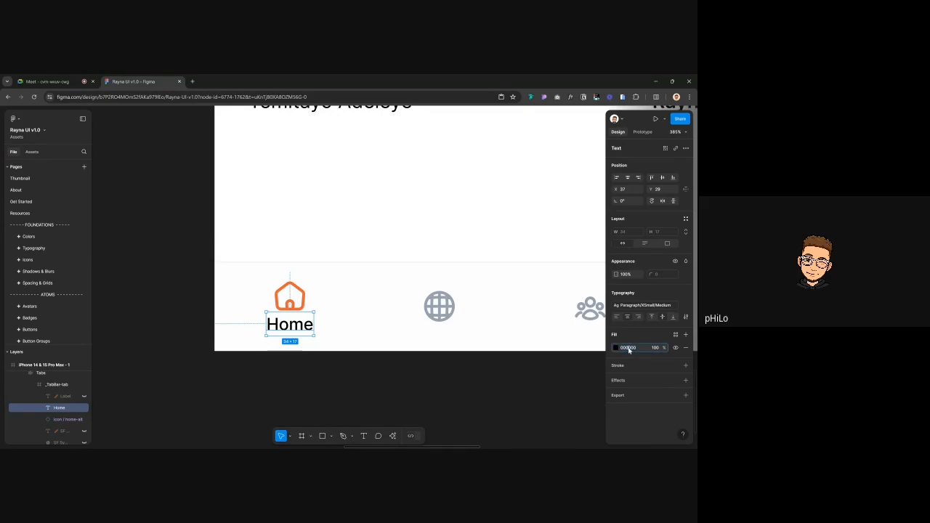
type("base")
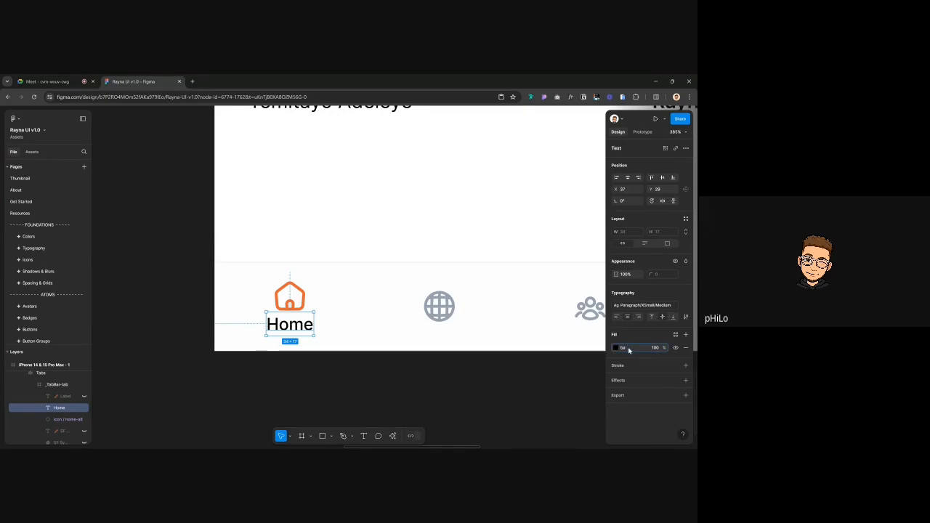
left_click(615, 348)
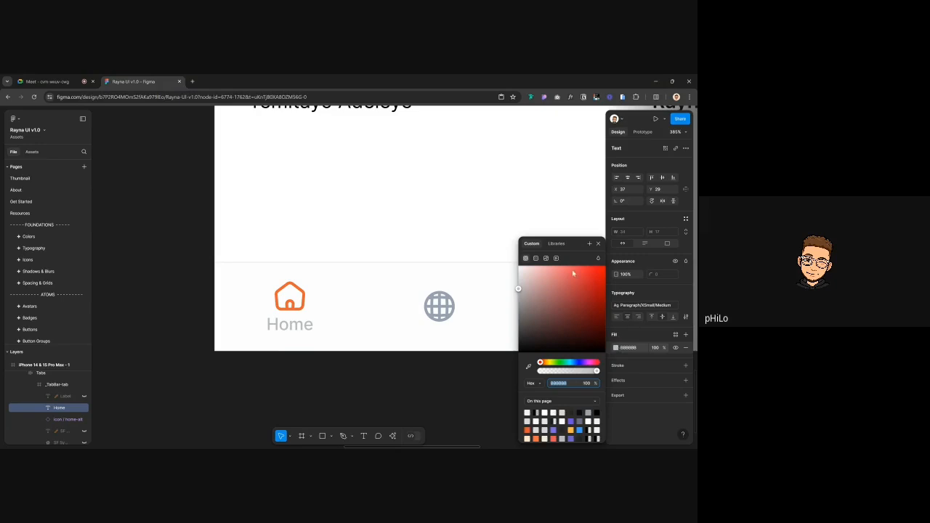
left_click(676, 341)
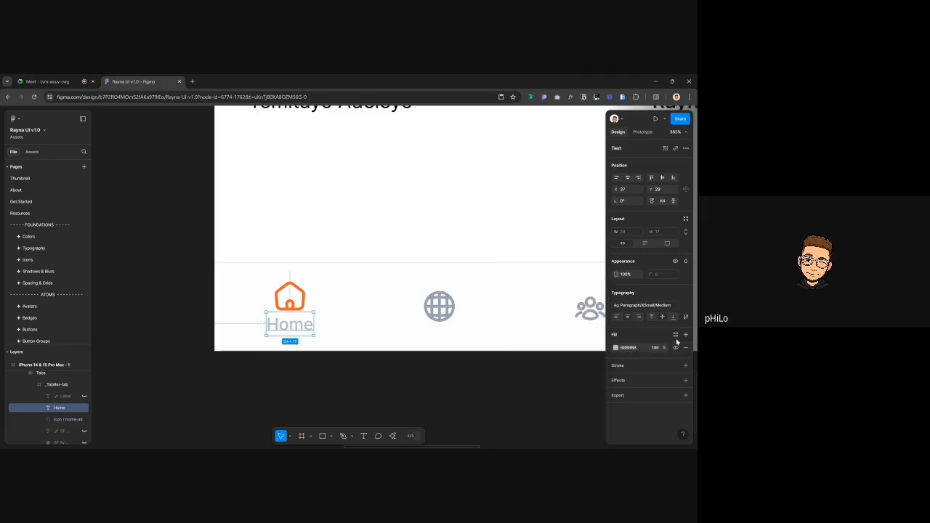
left_click(675, 334)
type("base")
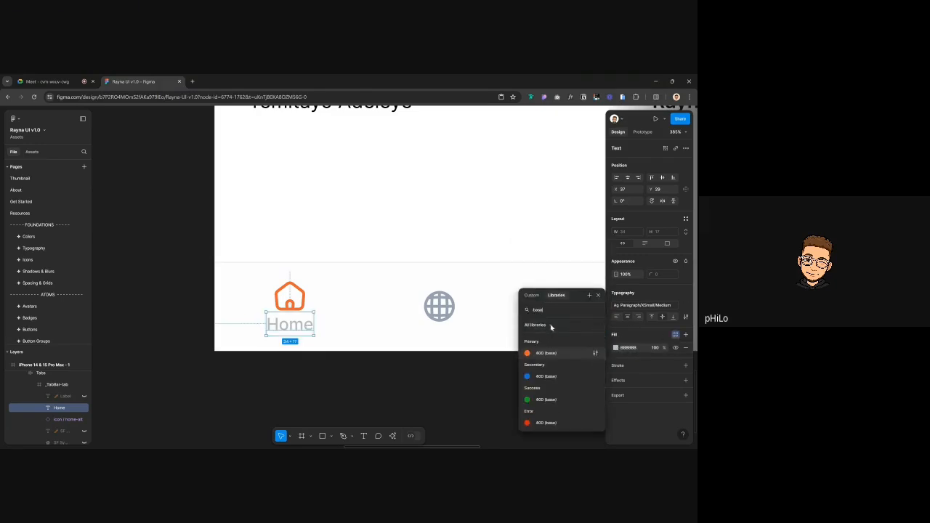
left_click(545, 353)
left_click(401, 372)
scroll(401, 373, "down", 2)
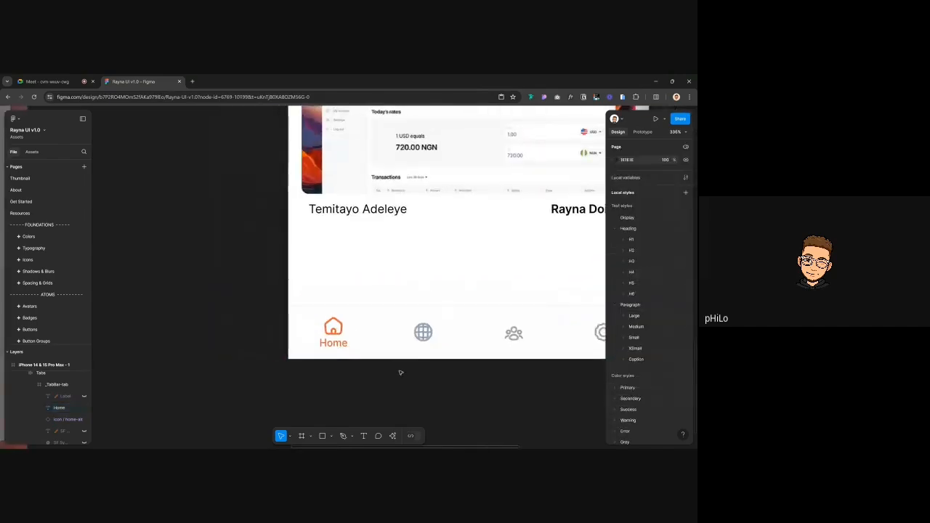
Top-align the house icon with the globe icon in the tab bar
scroll(401, 373, "down", 3)
double_click(301, 329)
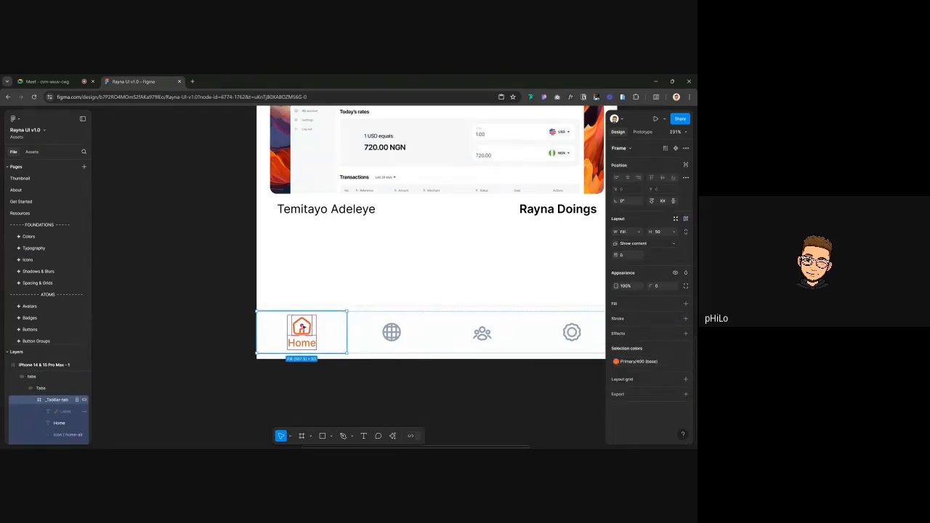
scroll(301, 328, "up", 5)
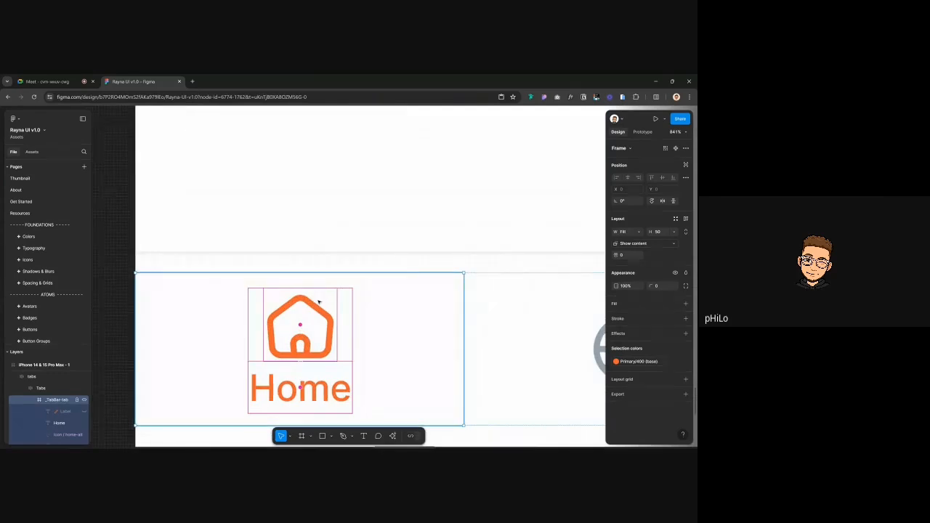
mouse_move(301, 325)
left_mouse_down()
mouse_move(298, 361)
mouse_move(302, 327)
left_mouse_up()
left_click(261, 200)
scroll(261, 200, "down", 5)
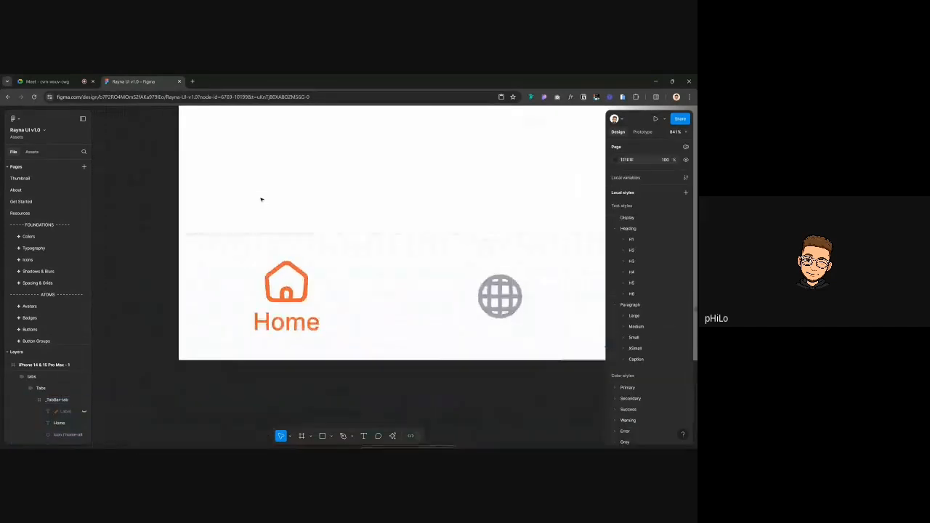
left_click(282, 253)
double_click(282, 253)
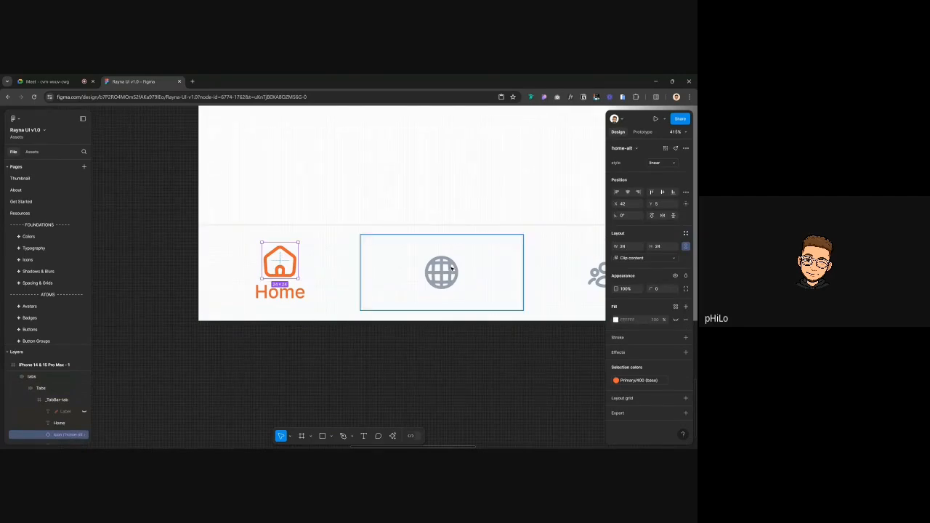
left_click(451, 269, "shift")
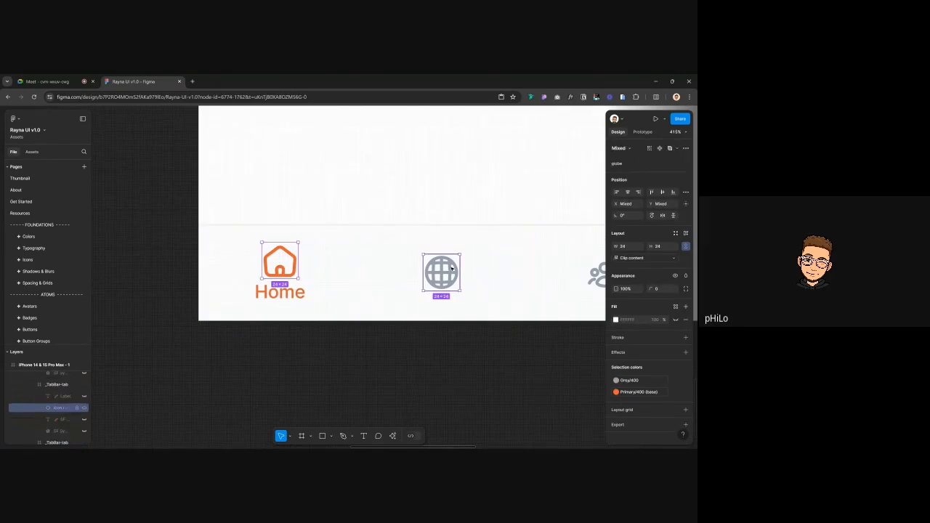
left_click(656, 194)
Top-align all four tab icons and drag a copy of the Home label under the globe
scroll(448, 265, "down", 3)
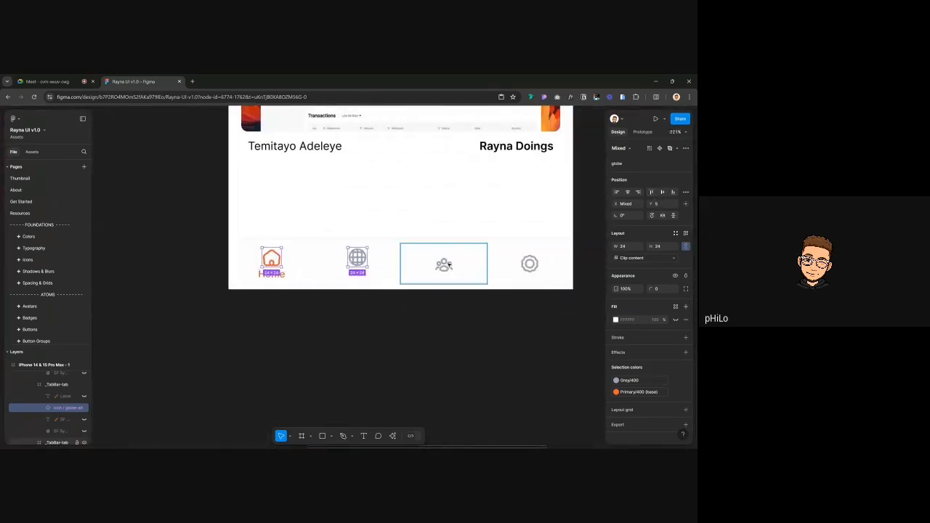
left_click(446, 265, "shift")
left_click(536, 264, "shift")
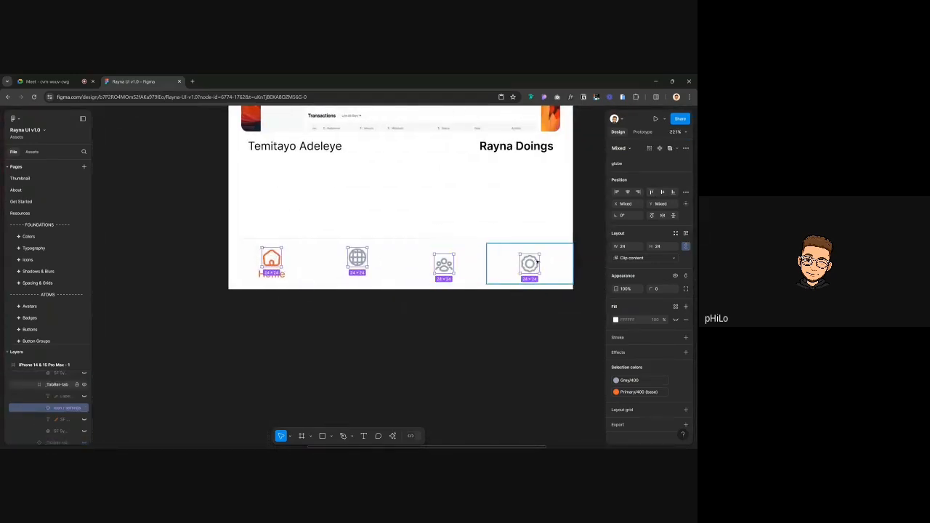
left_click(651, 192)
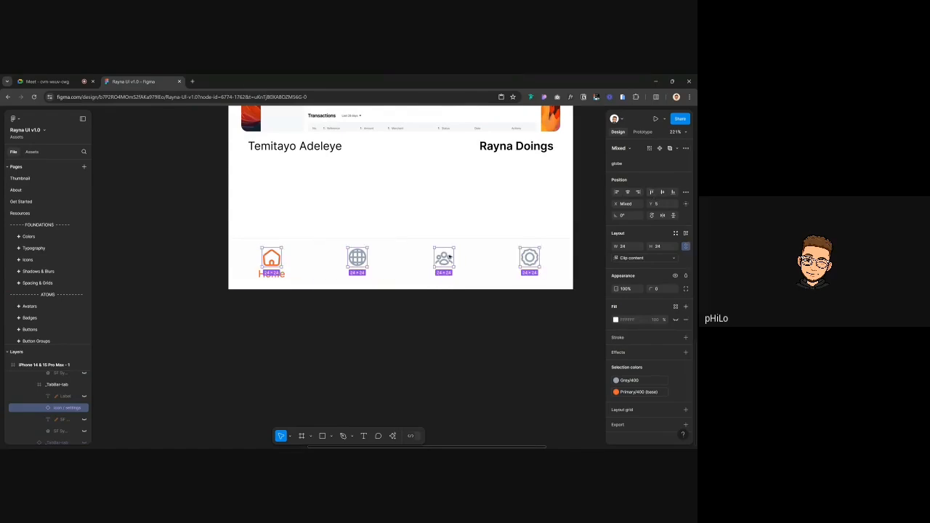
left_click(279, 274)
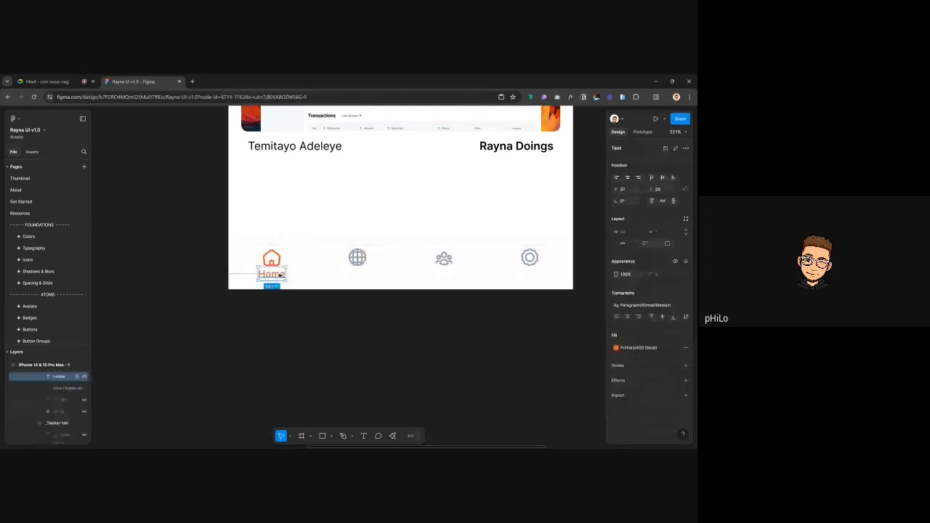
left_click_drag(280, 274, 357, 274)
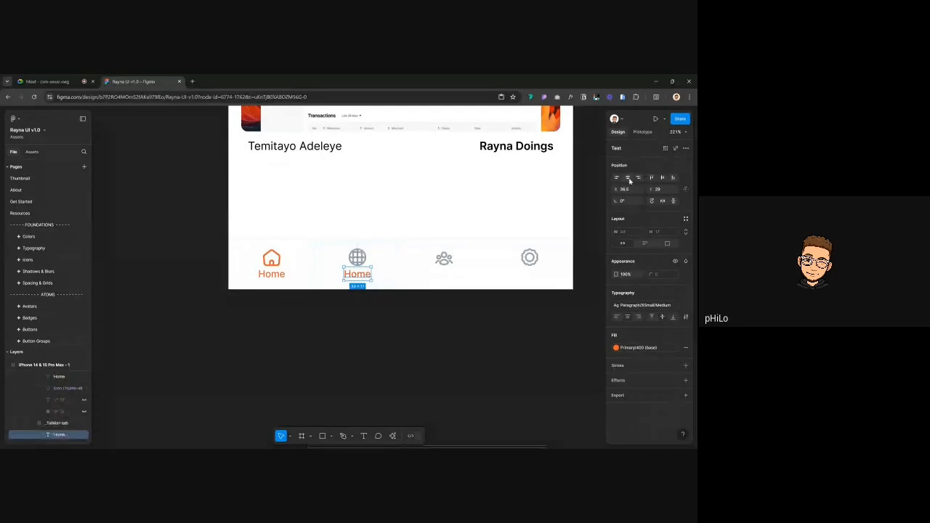
Copy the Home label into the people and settings tabs
left_click(276, 274, "shift")
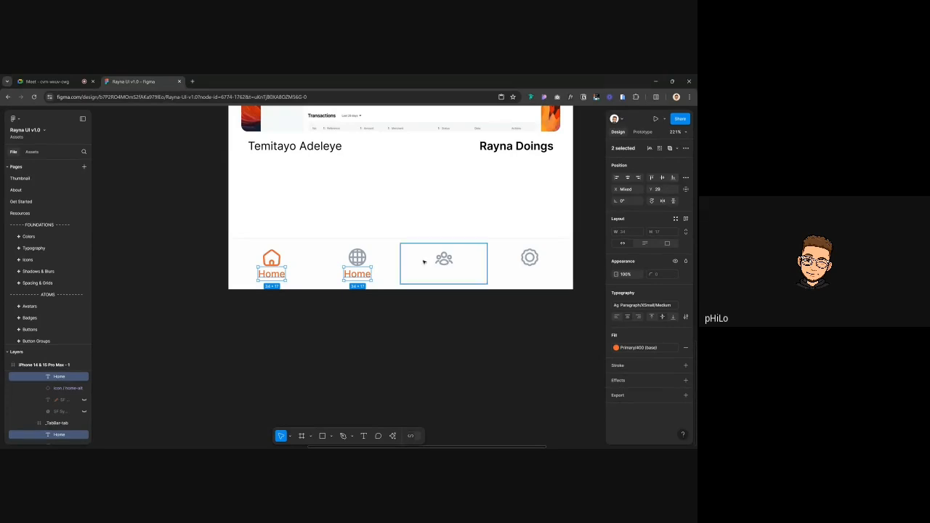
left_click(361, 275)
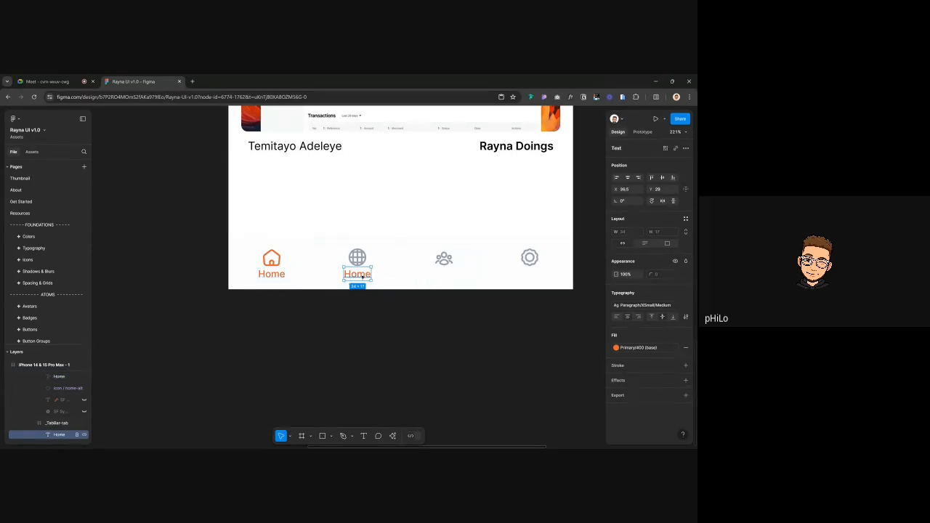
key("ctrl+c")
left_click(442, 270)
key("ctrl+v")
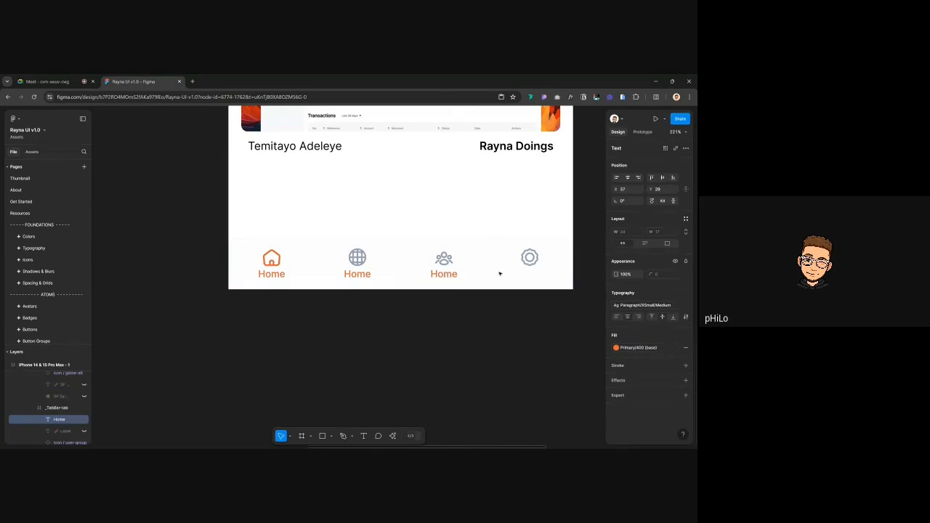
left_click(523, 264)
key("ctrl+v")
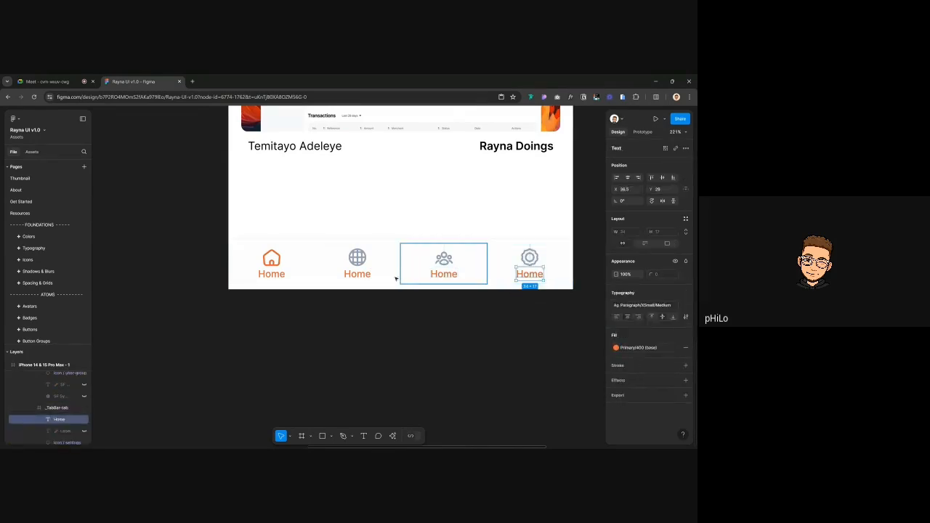
Recolour the globe, people and settings tabs from orange to Grey/400
left_click(366, 275)
left_click(449, 270, "shift")
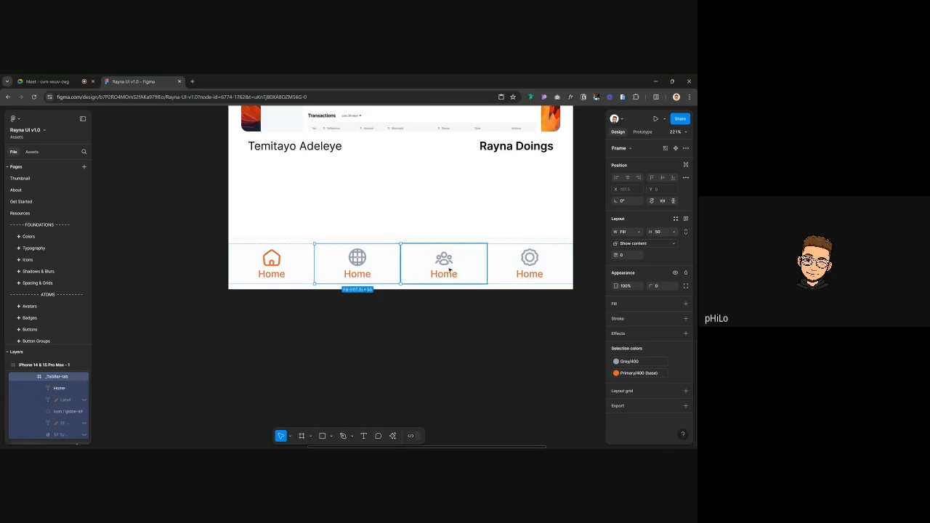
left_click(529, 265, "shift")
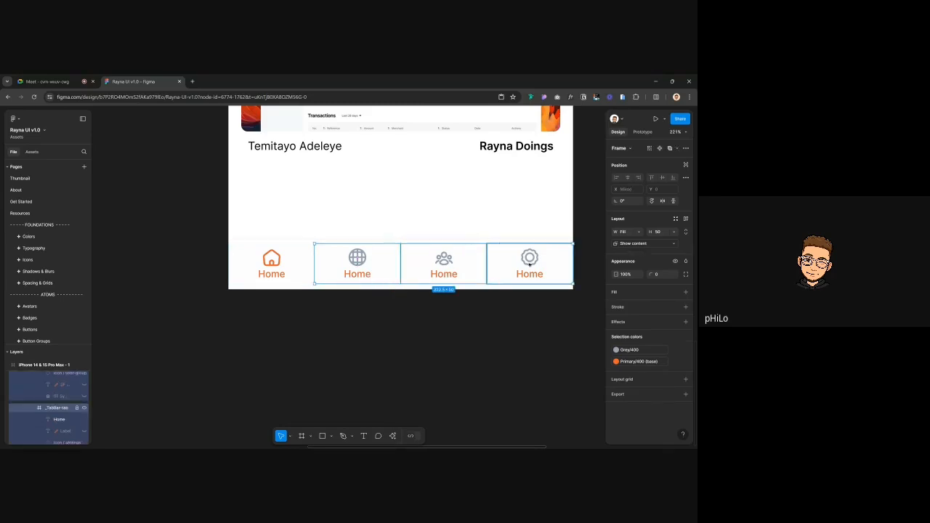
left_click(638, 363)
type("grey")
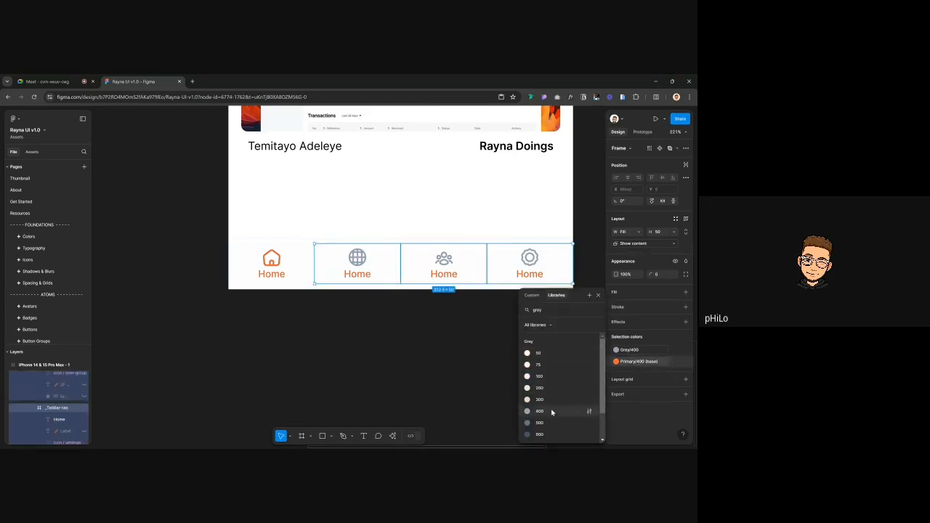
left_click(550, 411)
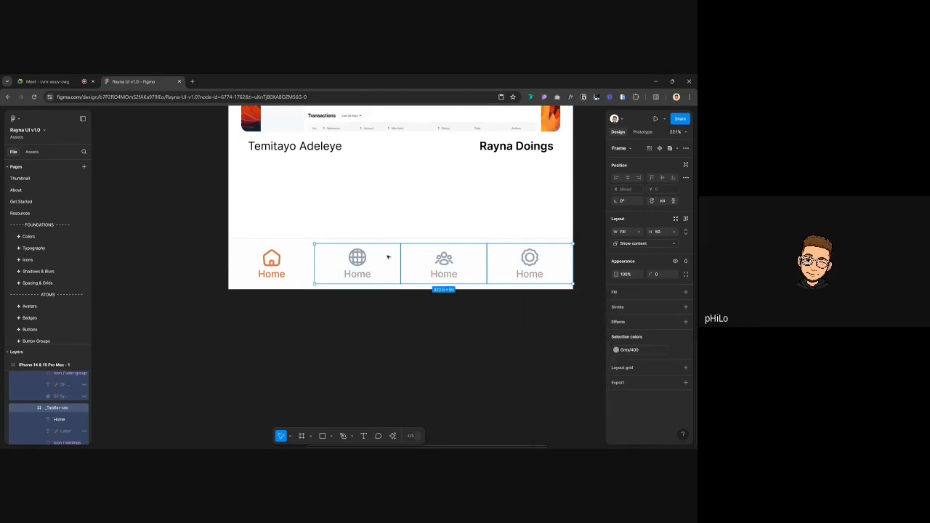
Lighten the globe, people and settings icons to Grey/300
left_click(360, 251)
left_click(444, 258, "shift")
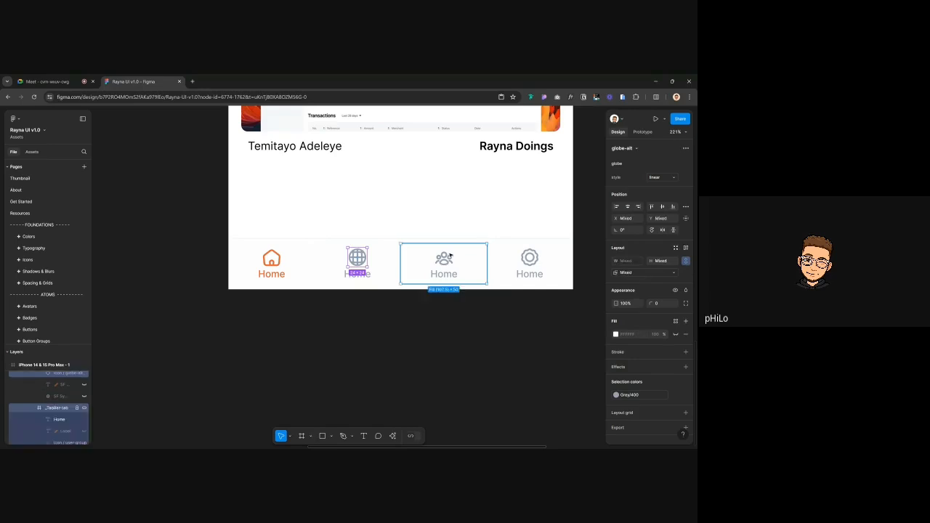
left_click(529, 257, "shift")
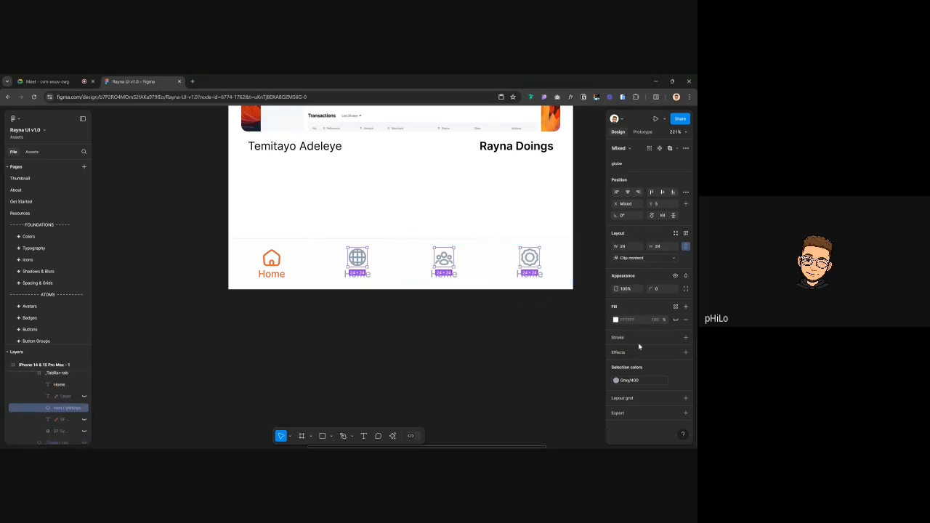
left_click(629, 380)
left_click(559, 385)
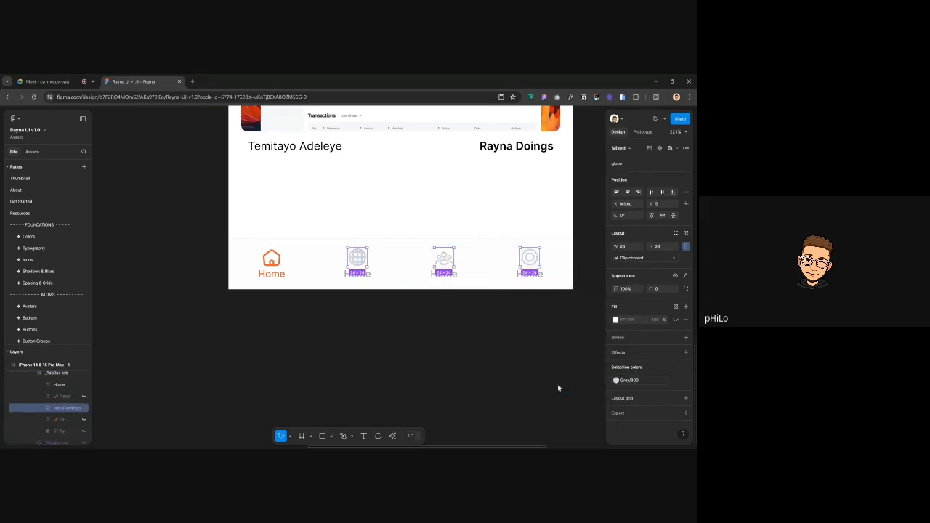
left_click(432, 370)
key("ctrl+z")
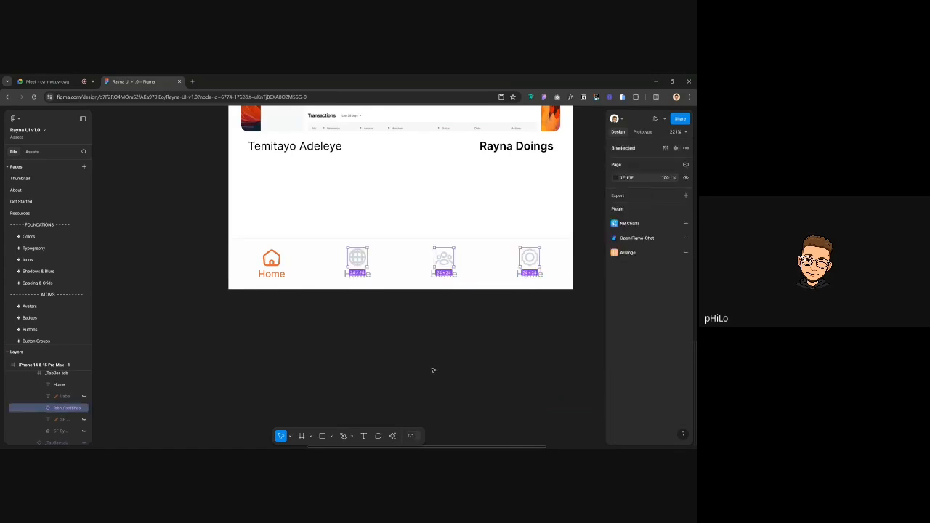
scroll(432, 370, "down", 5)
scroll(482, 357, "right", 3)
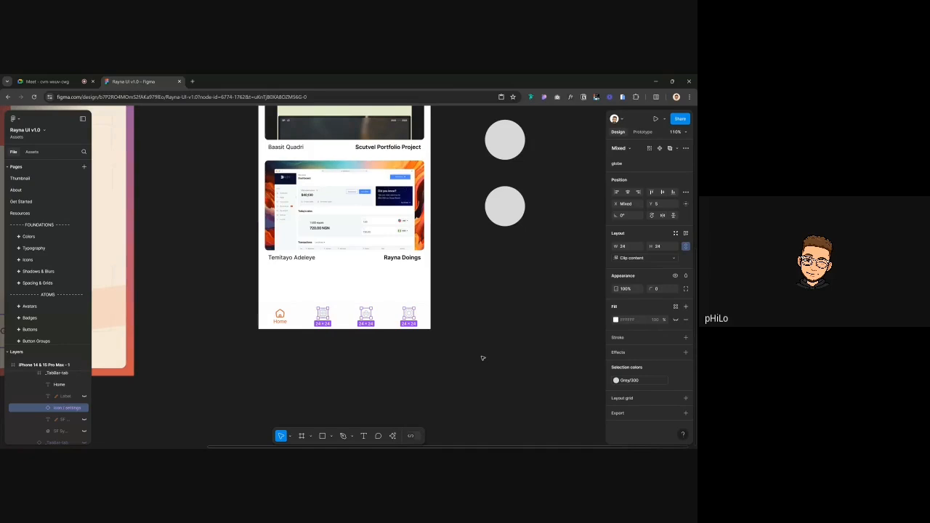
left_click(353, 342)
scroll(353, 342, "up", 3)
scroll(353, 345, "right", 2)
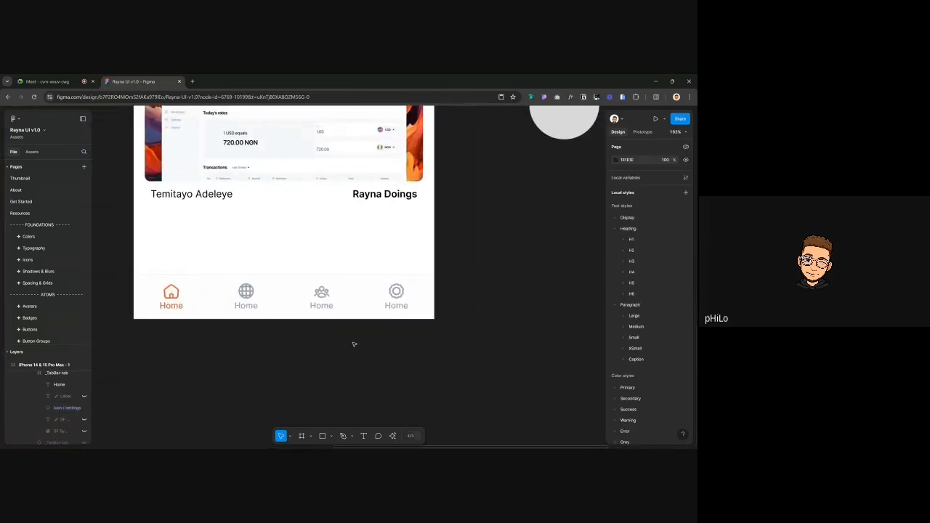
Recolour the three inactive tabs from Grey/400 to Office Brown, settling on the lighter Office Brown/200
scroll(248, 309, "down", 3)
left_click(248, 307)
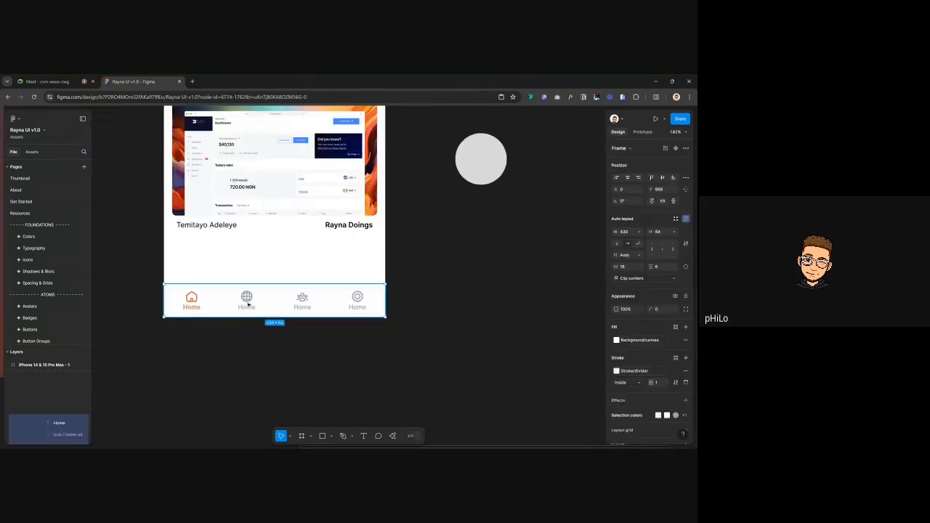
double_click(247, 302)
left_click(302, 301, "shift")
left_click(378, 305, "shift")
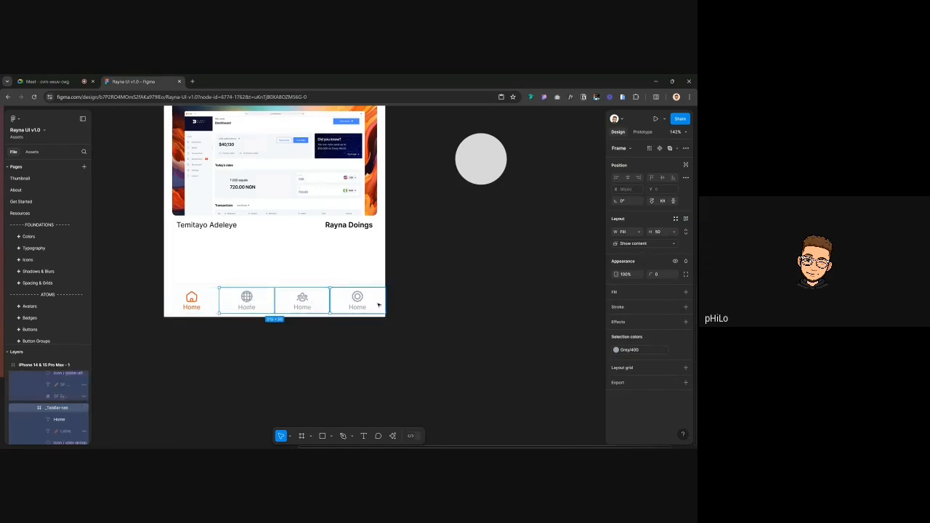
left_click(616, 349)
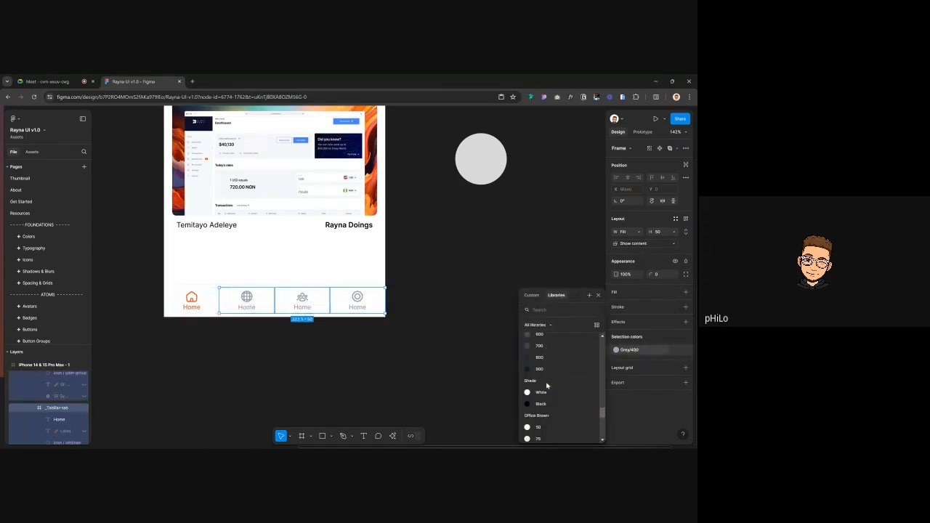
scroll(546, 385, "down", 3)
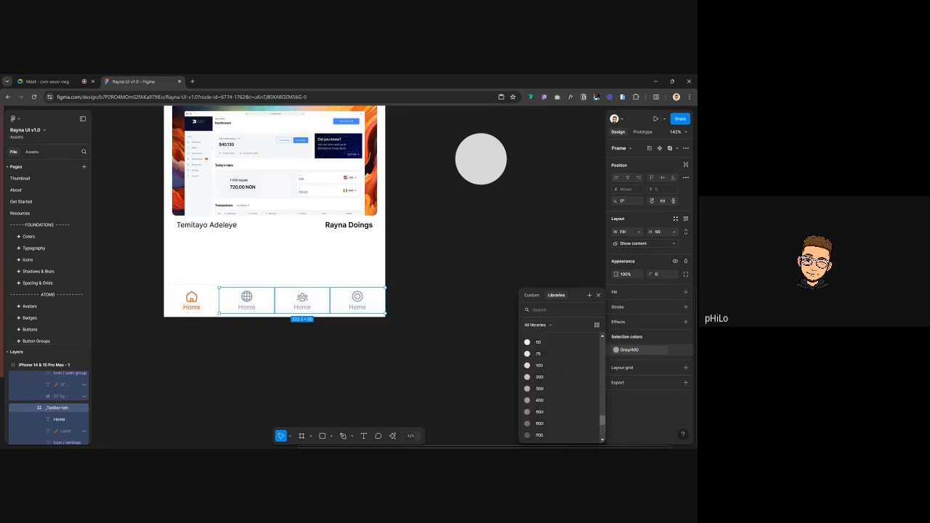
left_click(543, 408)
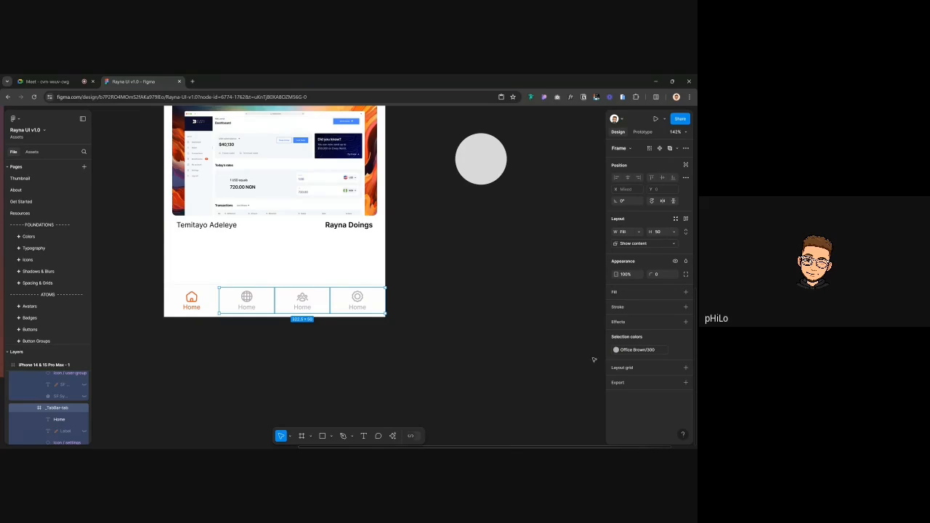
left_click(617, 350)
left_click(547, 385)
left_click(233, 325)
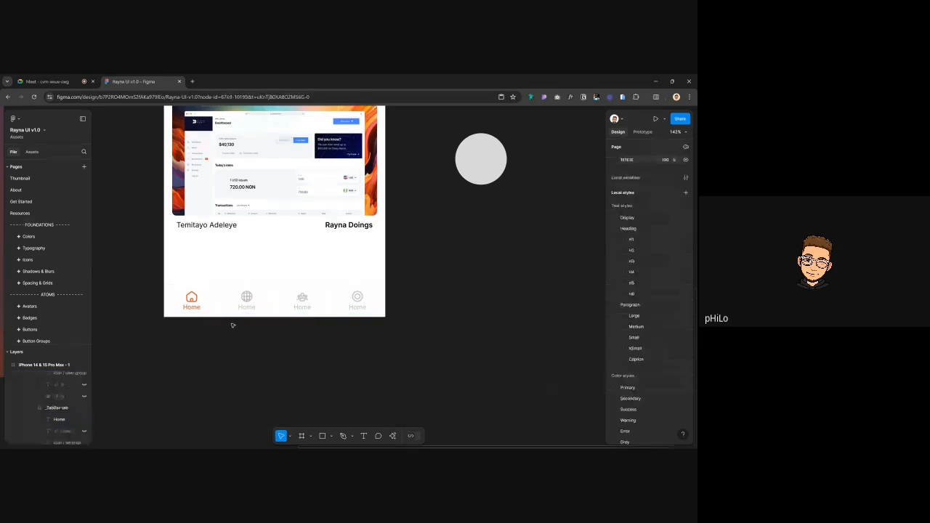
Rename the second, third and fourth tab labels to Discover, Community and Settings
scroll(232, 326, "up", 2)
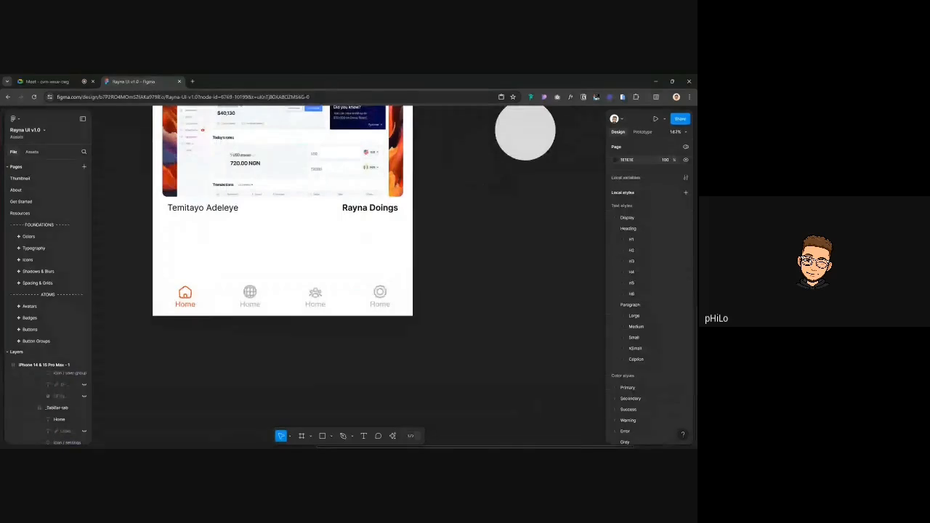
left_click(255, 307)
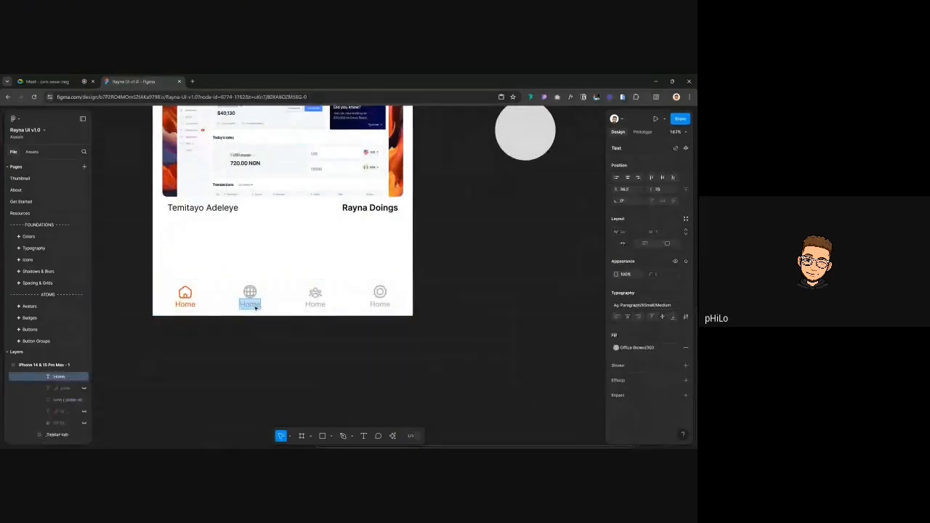
double_click(255, 307)
type("er")
key("Escape")
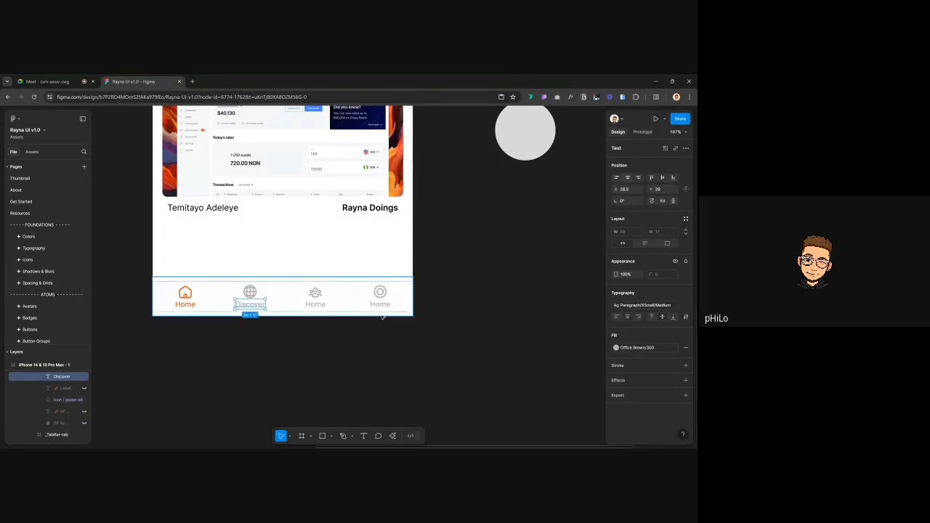
left_click(314, 305)
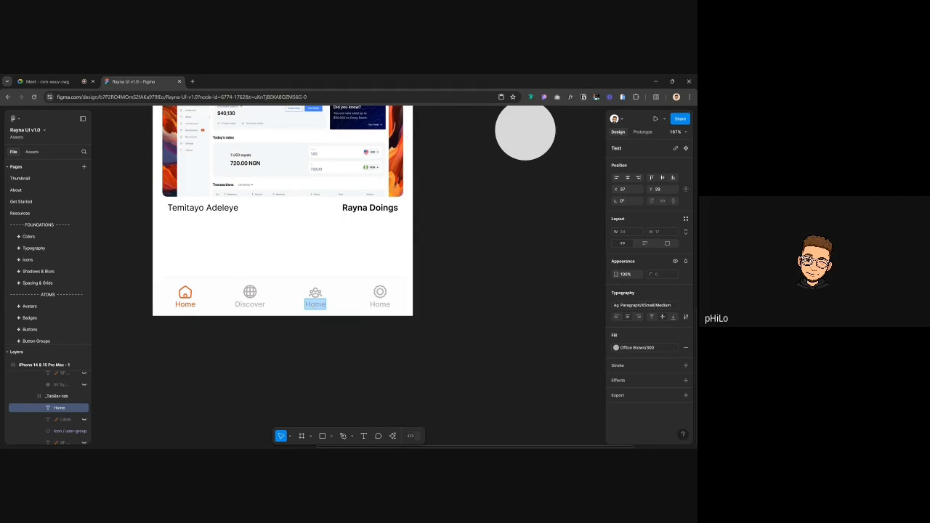
type("Community")
key("Escape")
left_click(379, 305)
double_click(380, 304)
type("Settings")
key("Escape")
left_click(460, 351)
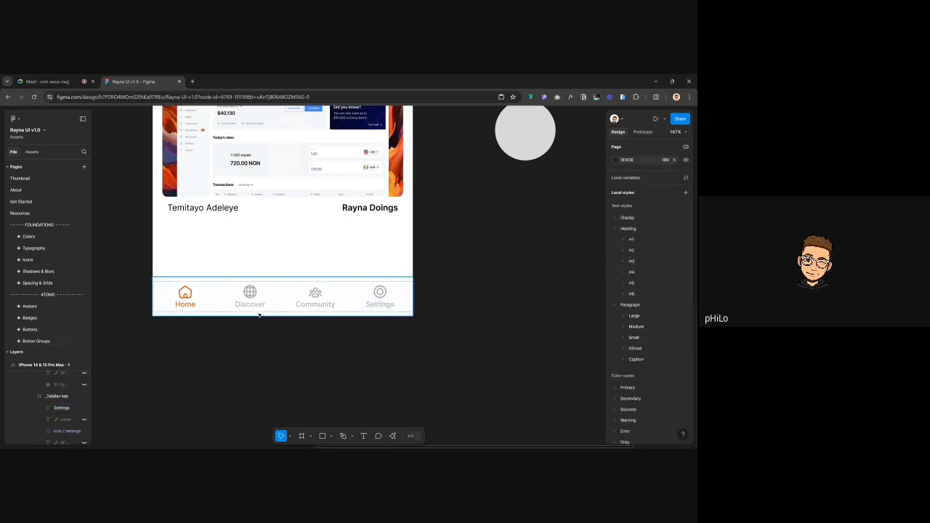
Zoom around the layout and marquee-select the CTA button notes and placeholder circles
scroll(258, 313, "up", 5)
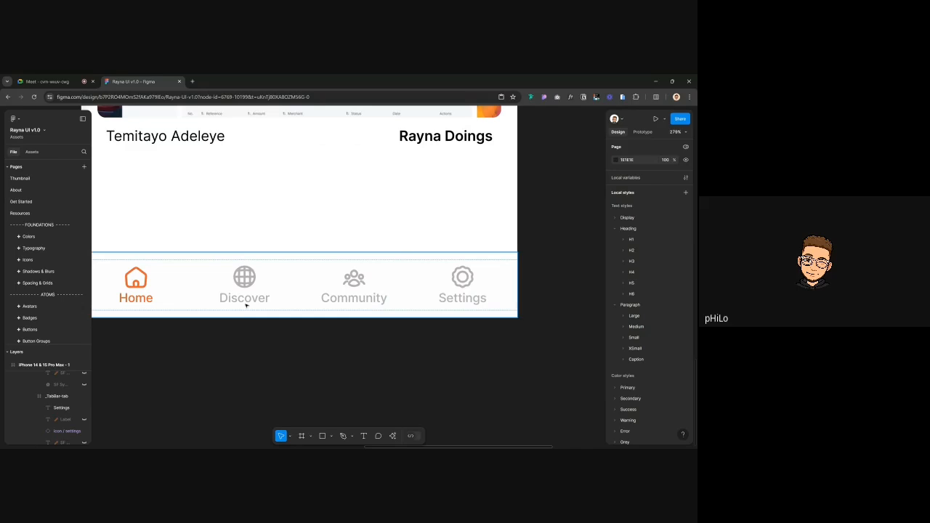
scroll(246, 305, "down", 4)
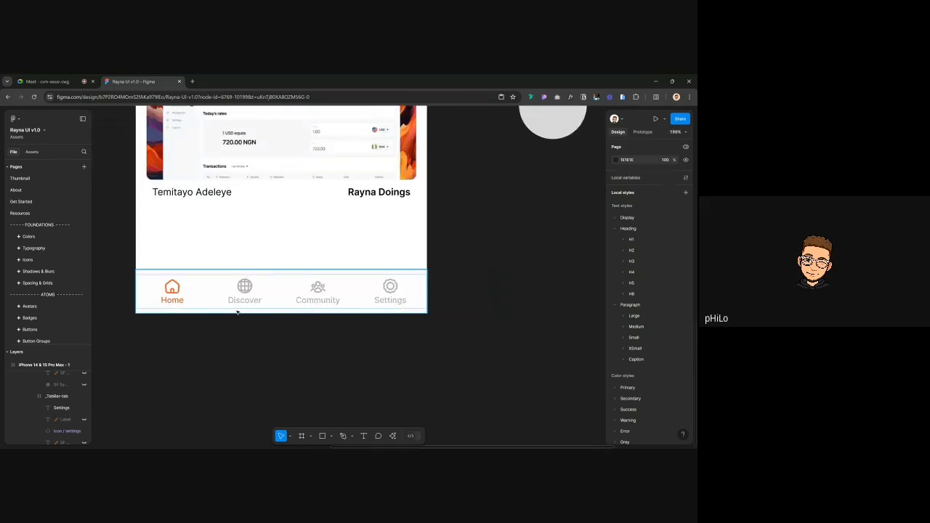
scroll(320, 296, "up", 2)
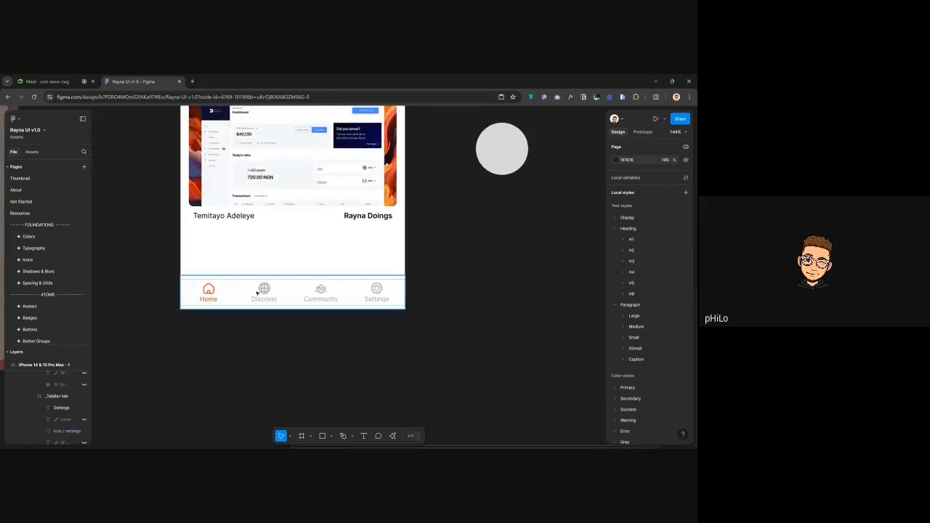
scroll(178, 280, "up", 5)
scroll(160, 290, "left", 2)
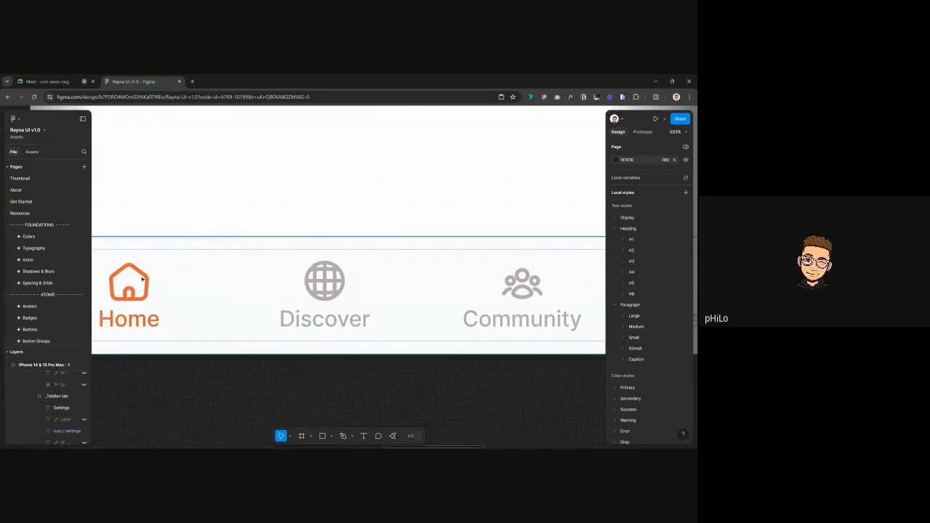
scroll(218, 291, "down", 3)
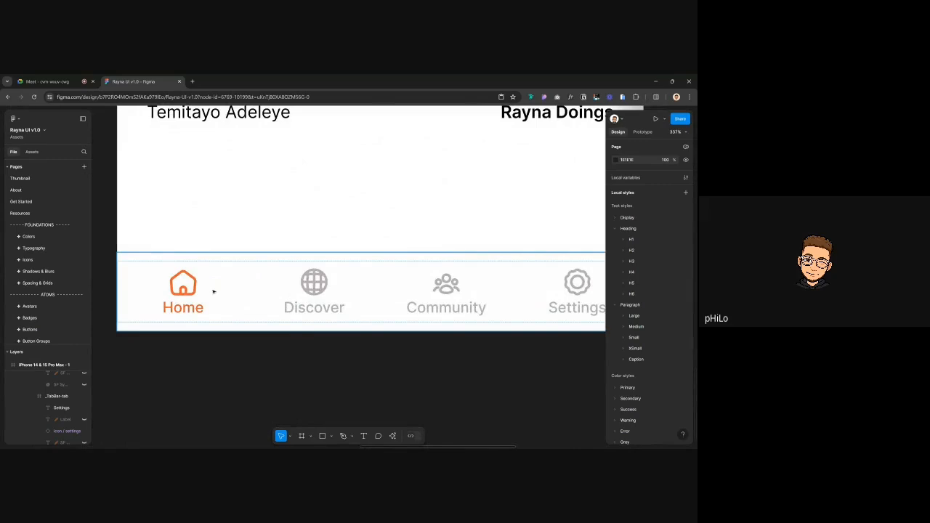
scroll(213, 292, "down", 3)
scroll(263, 289, "down", 3)
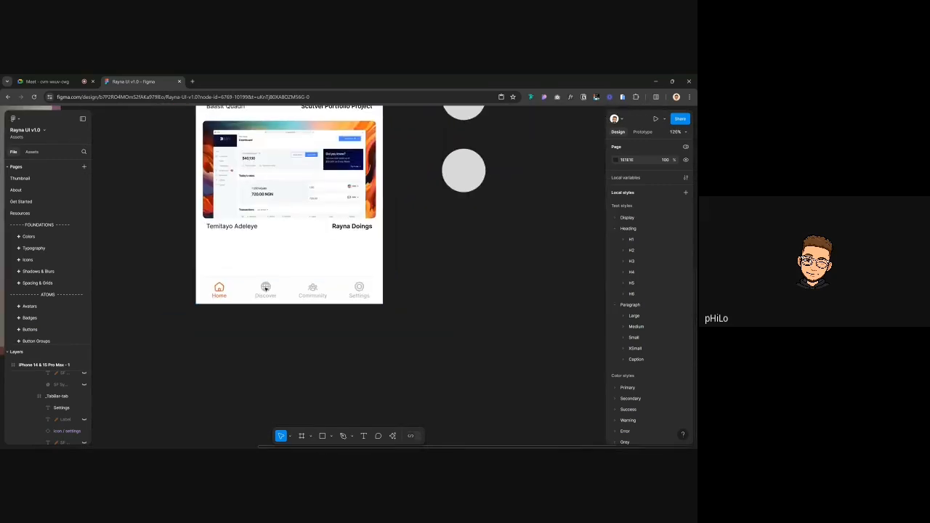
scroll(268, 288, "up", 3)
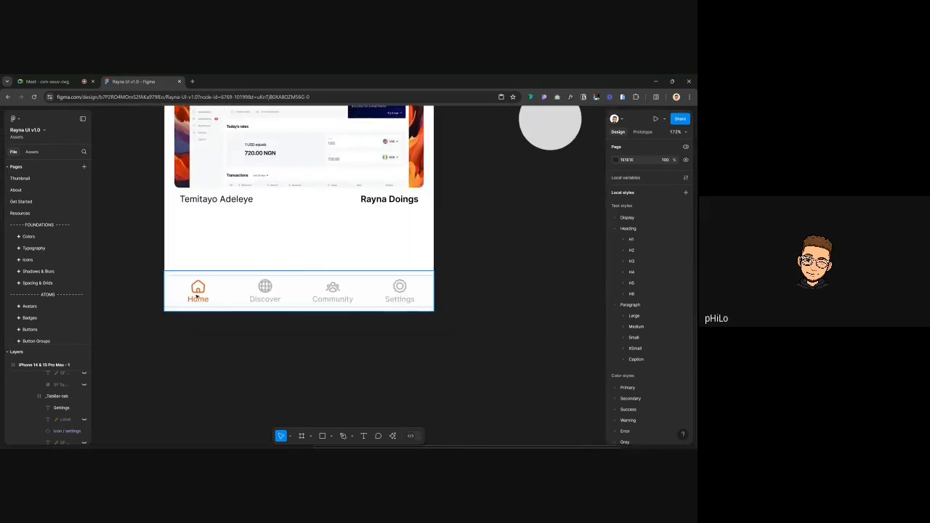
scroll(387, 337, "down", 3)
scroll(450, 240, "down", 3)
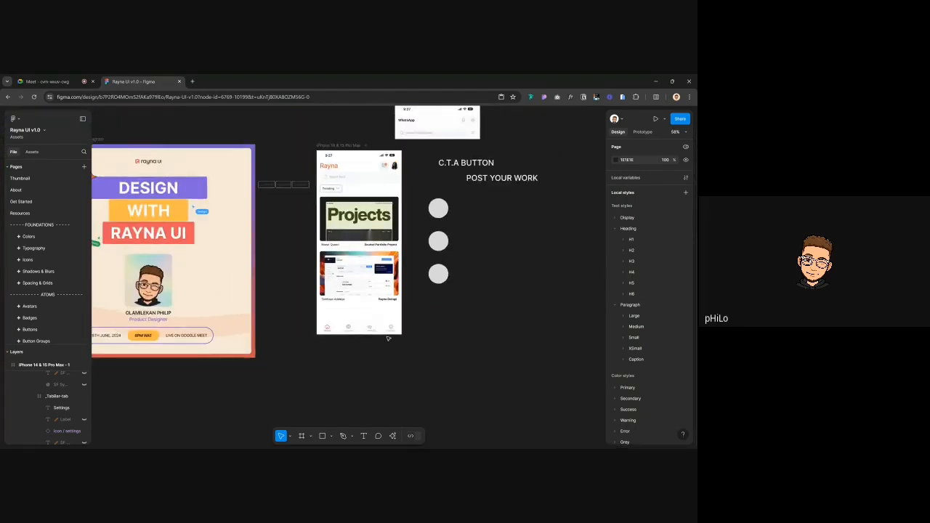
left_click_drag(417, 167, 556, 329)
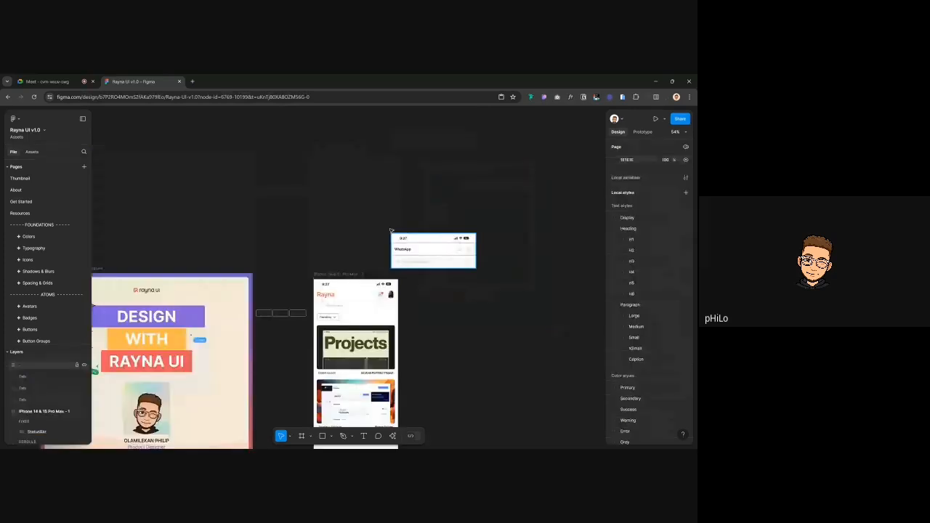
Select and then deselect the three Tab elements before switching to the Google Meet call
left_click(273, 313)
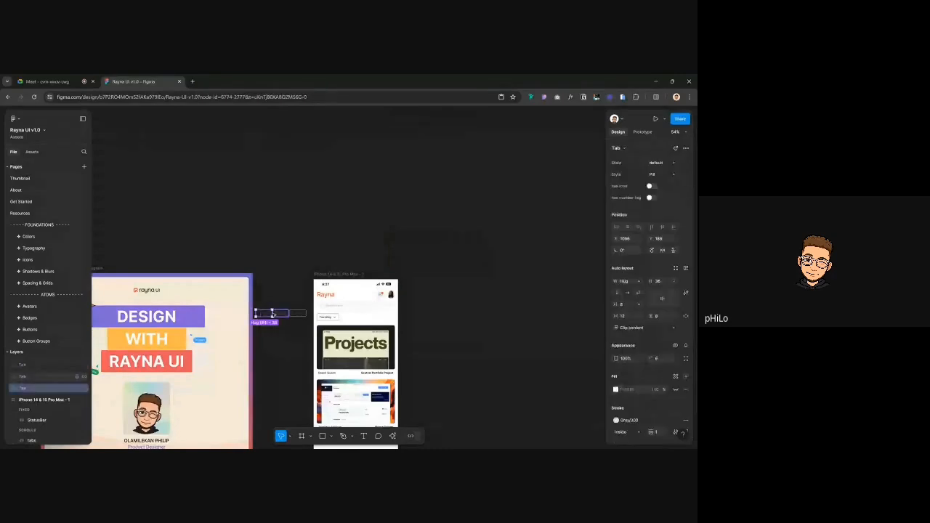
left_click(272, 313, "shift")
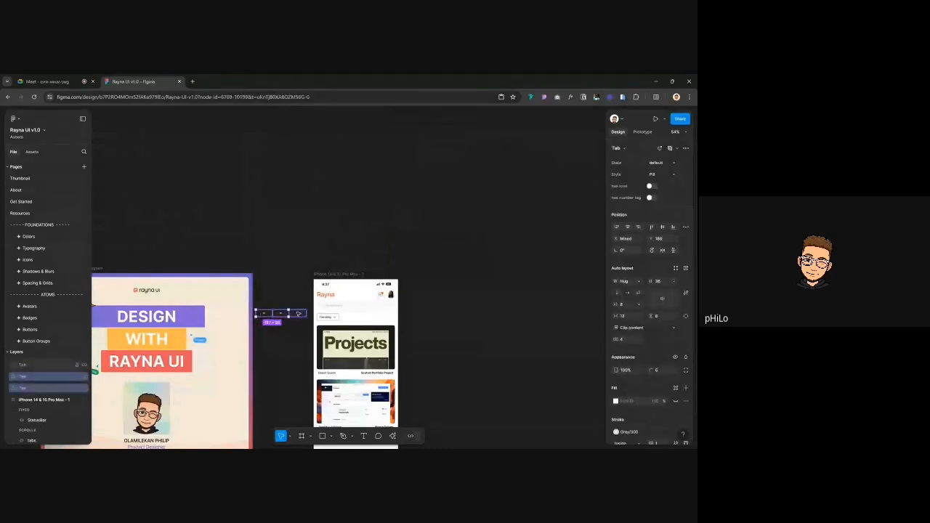
left_click(297, 313, "shift")
key("Escape")
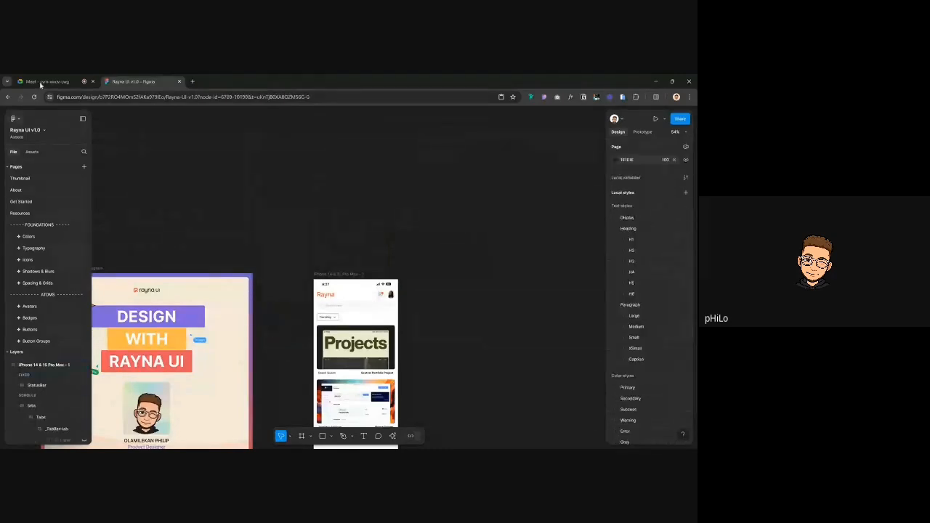
left_click(42, 82)
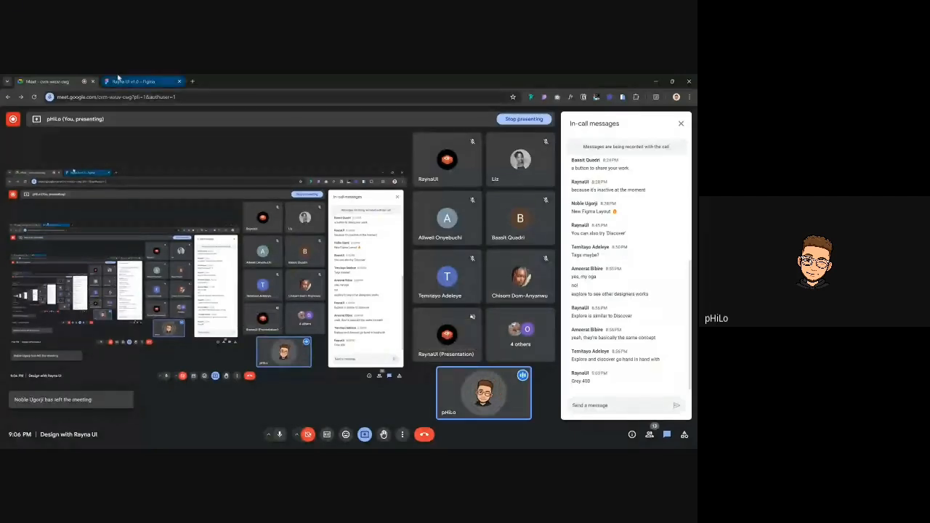
Return from the Meet call to the Rayna UI v1.0 Figma file
left_click(133, 81)
Duplicate the second design post card to create a third card below it
scroll(291, 243, "right", 5)
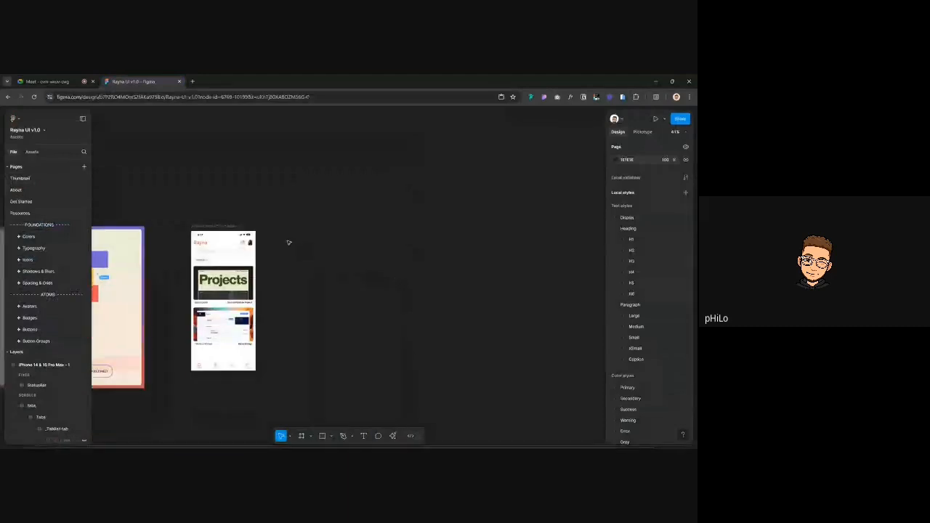
scroll(185, 260, "up", 5)
scroll(186, 260, "down", 2)
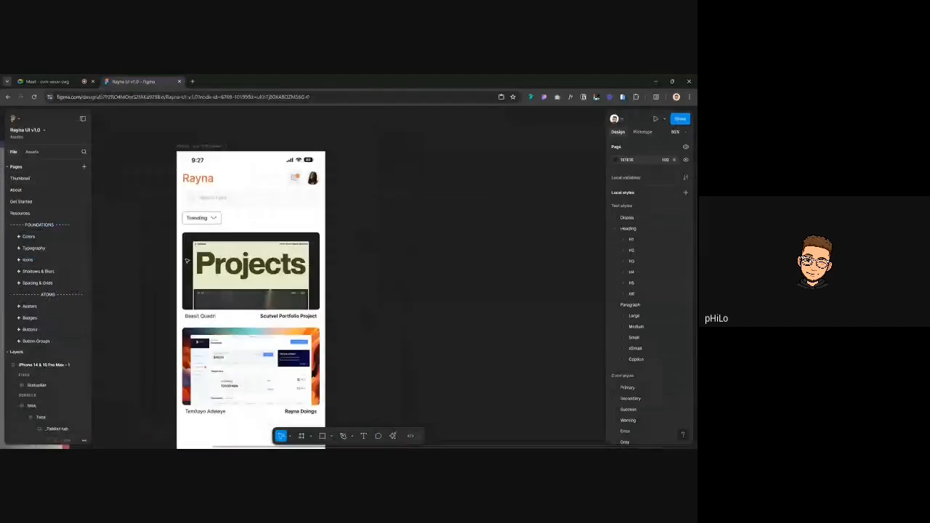
scroll(330, 231, "down", 3)
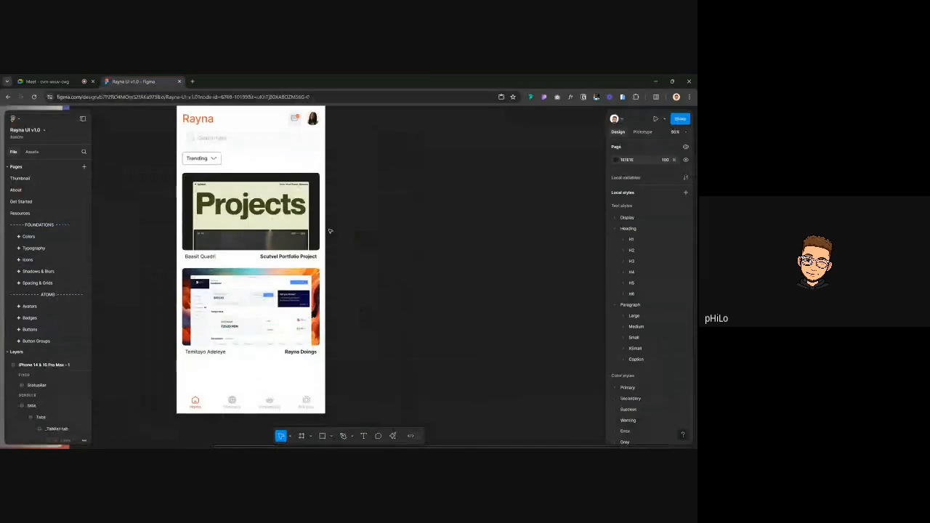
scroll(329, 231, "up", 1)
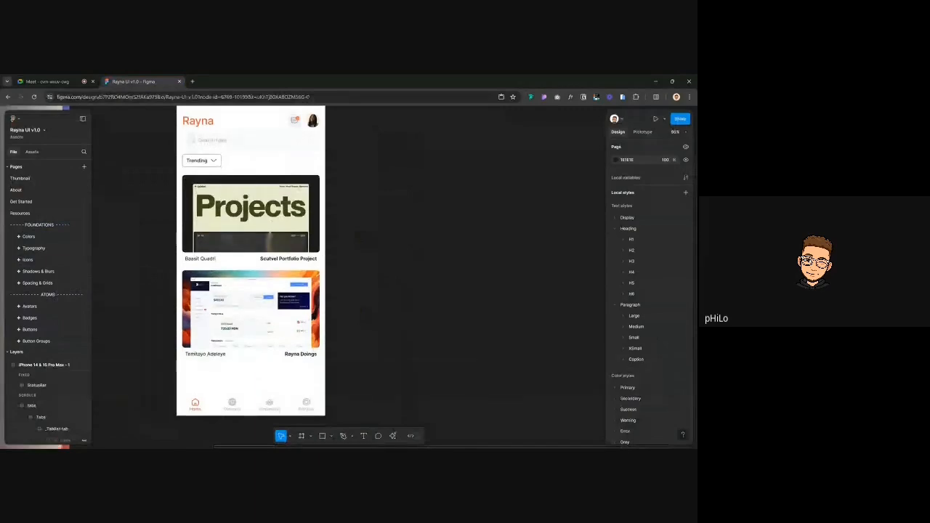
scroll(218, 223, "up", 3)
scroll(219, 223, "down", 1)
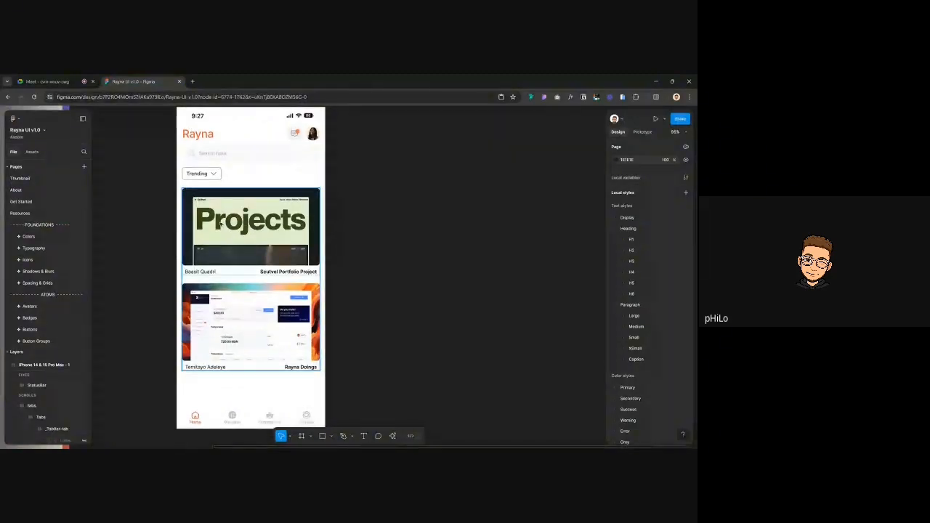
left_click(224, 308)
key("ctrl+d")
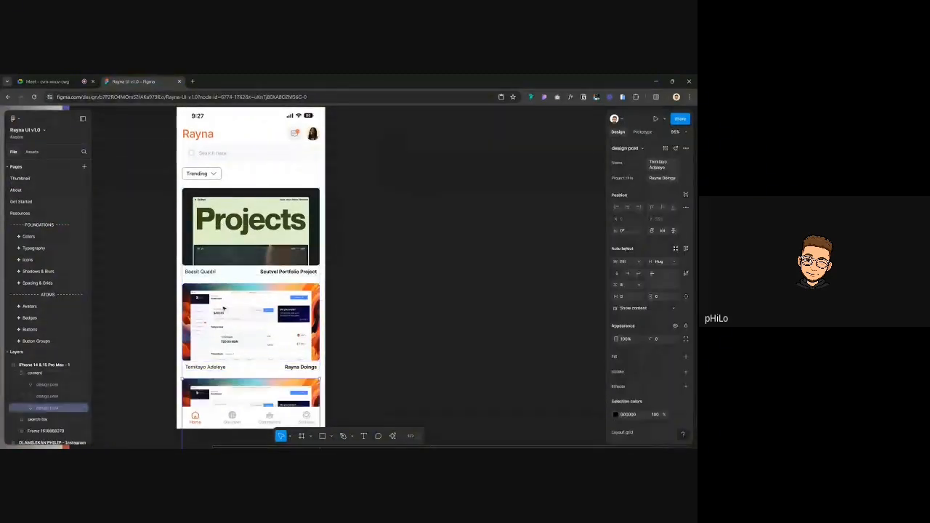
Replace the third card's image fill with the EugeneA picture
scroll(224, 308, "down", 2)
scroll(224, 308, "down", 1)
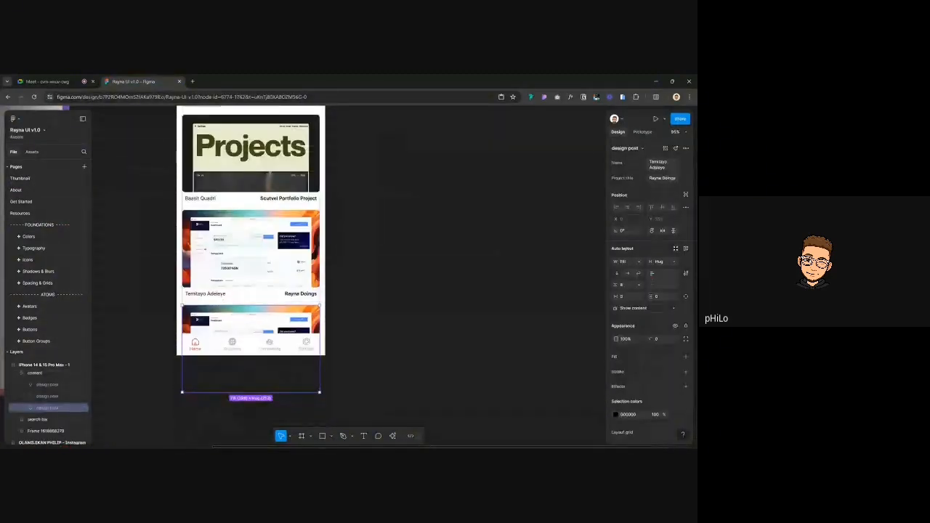
double_click(273, 313)
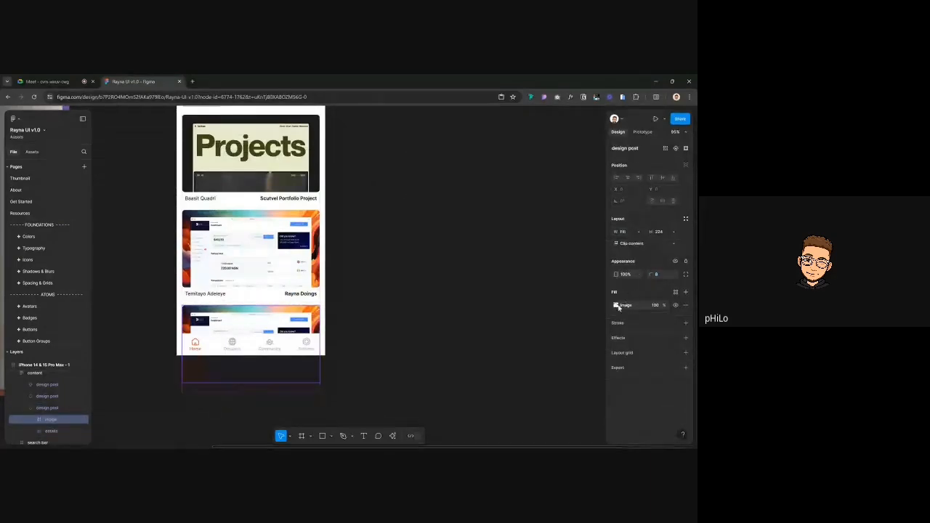
left_click(616, 305)
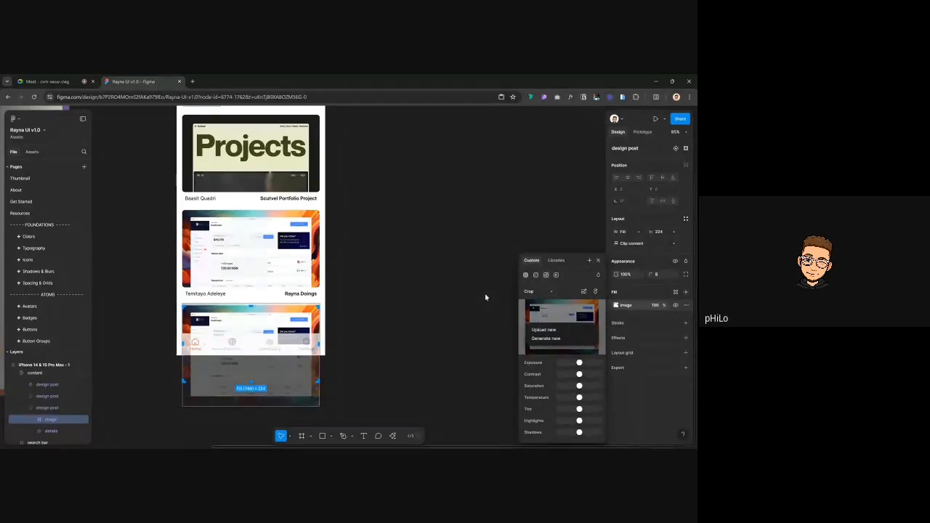
left_click(564, 332)
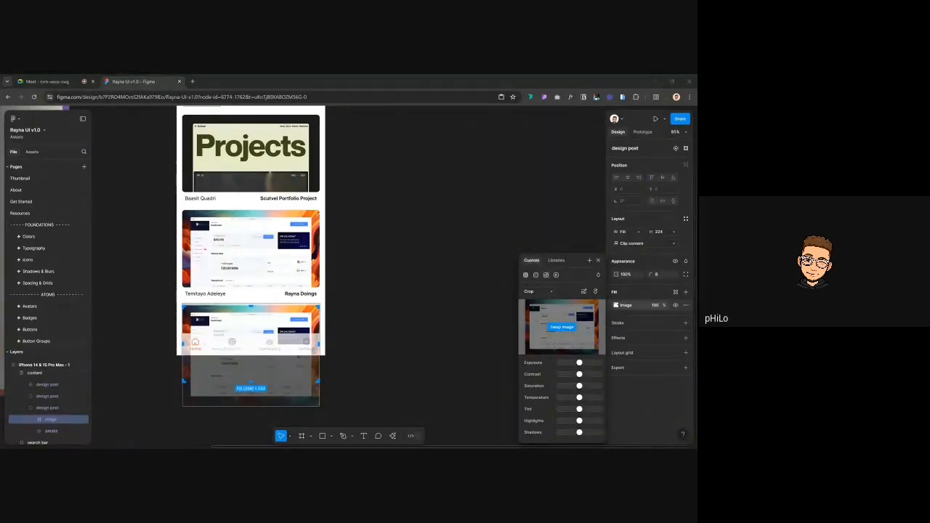
double_click(357, 244)
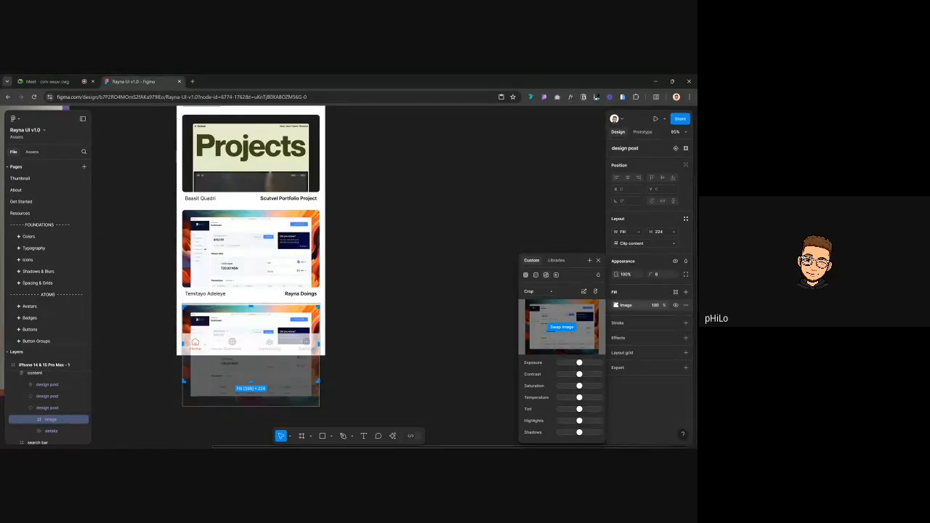
left_click(400, 257)
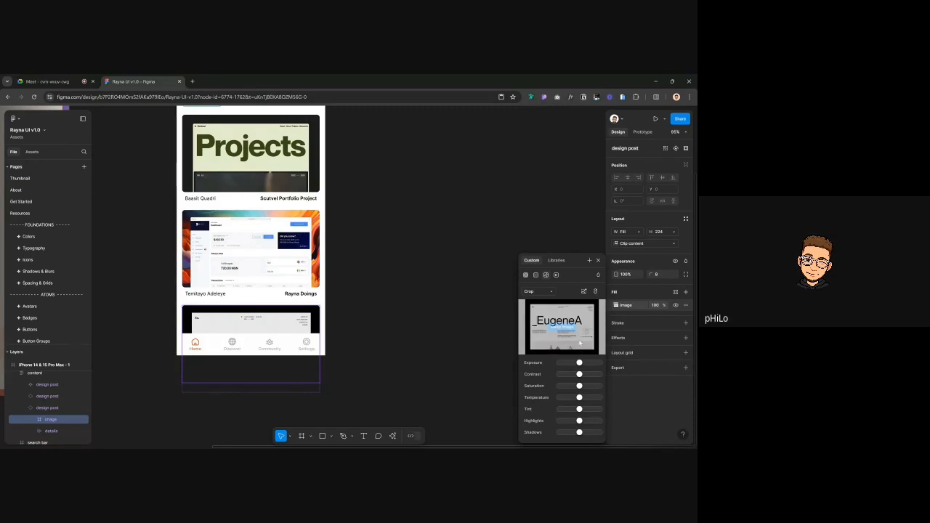
Swap the third card's picture again, ending with the blue phone image
left_click(547, 324)
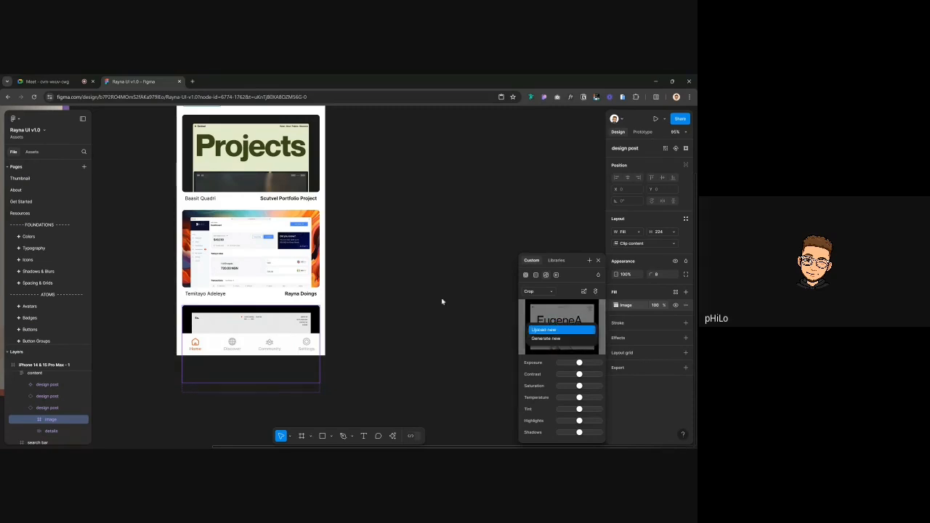
left_click(539, 329)
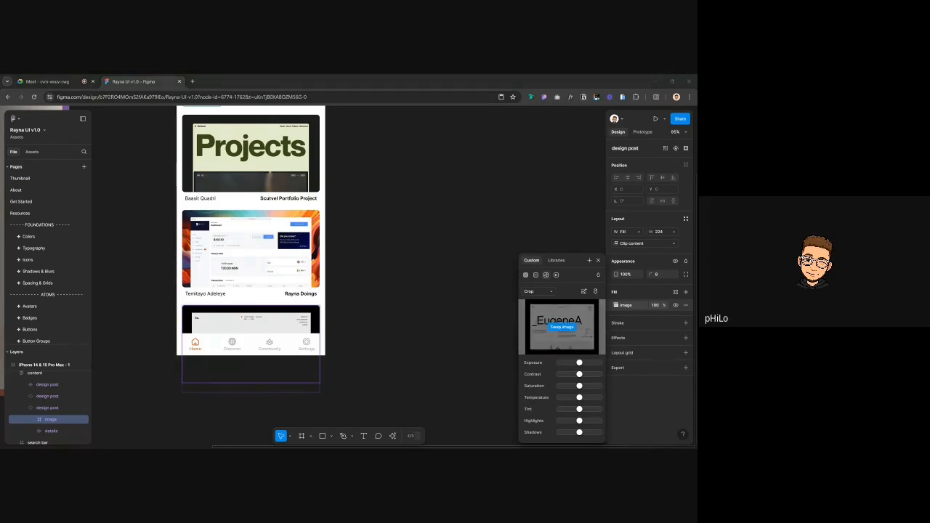
double_click(379, 268)
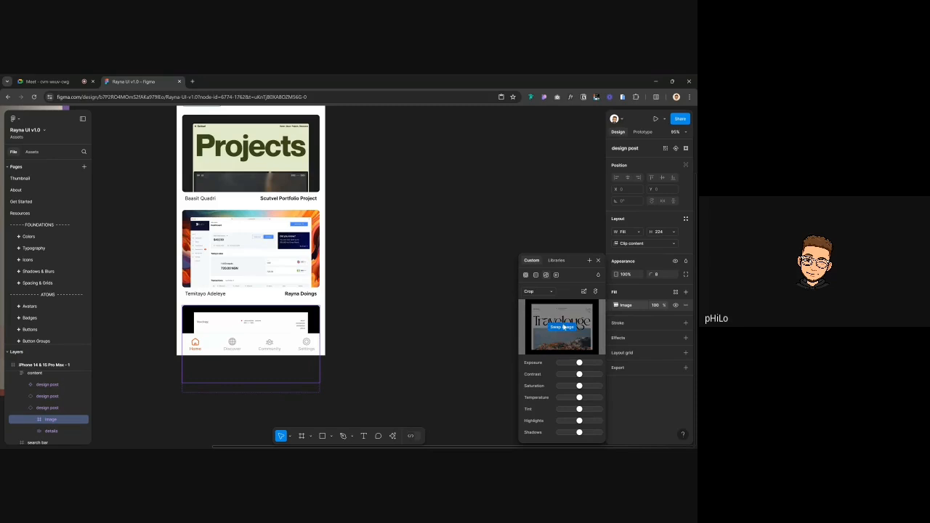
left_click(563, 327)
left_click(529, 330)
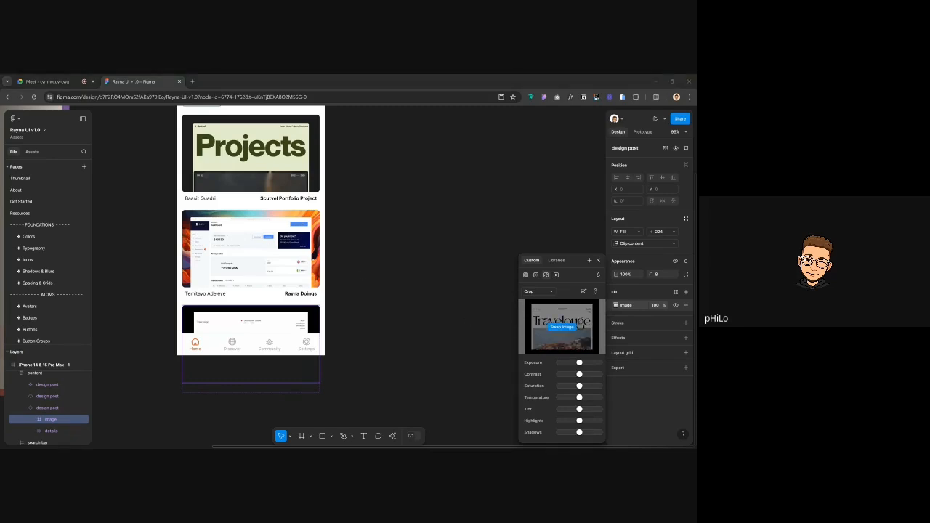
double_click(254, 160)
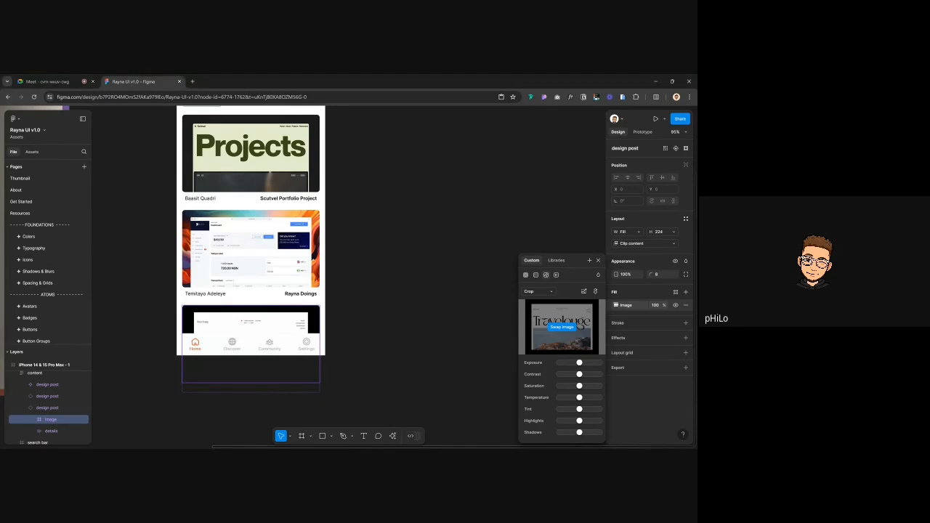
left_click(409, 236)
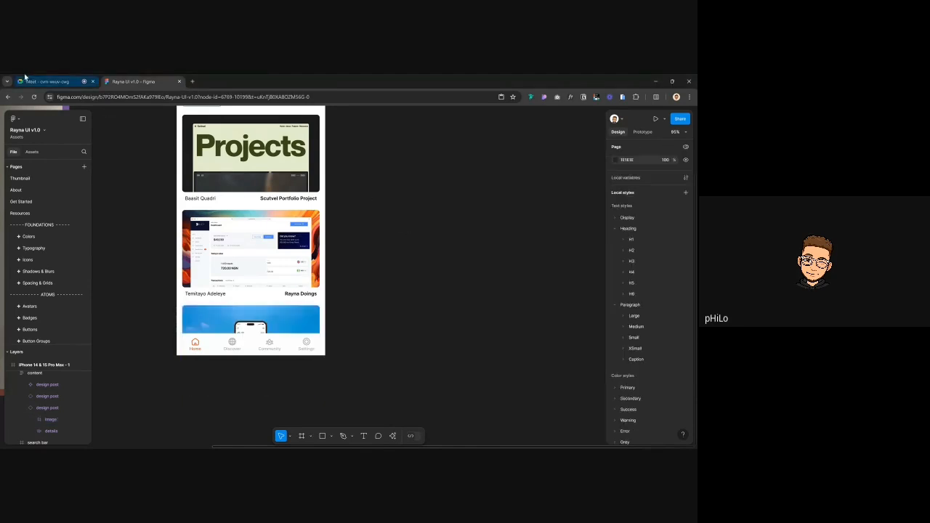
left_click(26, 78)
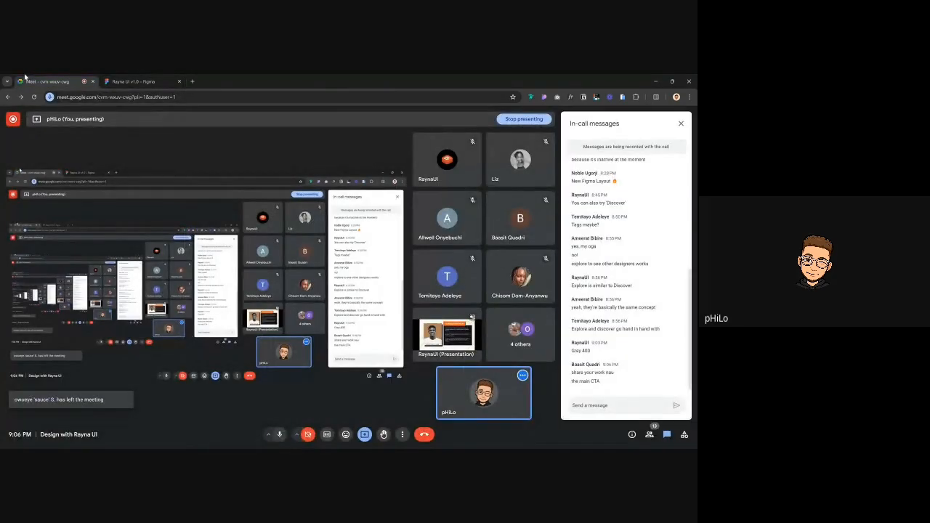
left_click(133, 81)
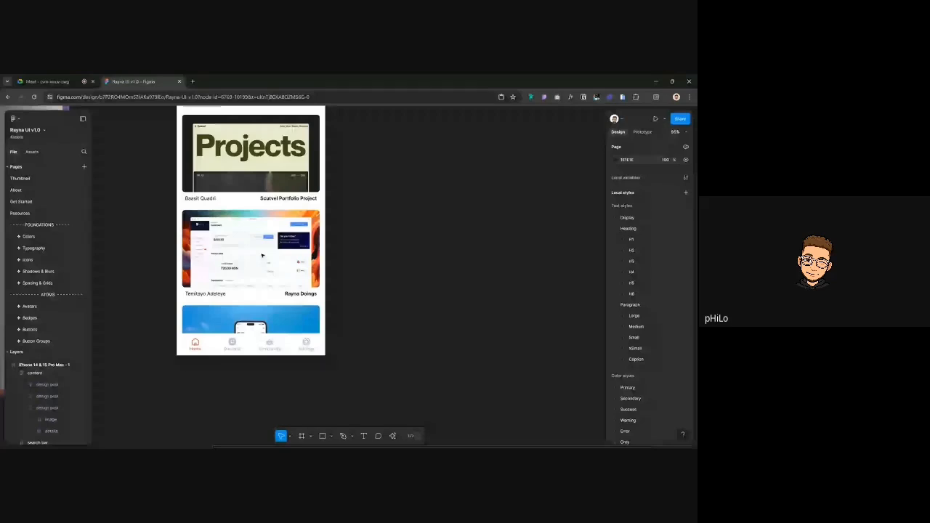
Select the iPhone 14 & 15 Pro Max - 1 frame and duplicate it as iPhone 14 & 15 Pro Max - 2
scroll(440, 258, "down", 3)
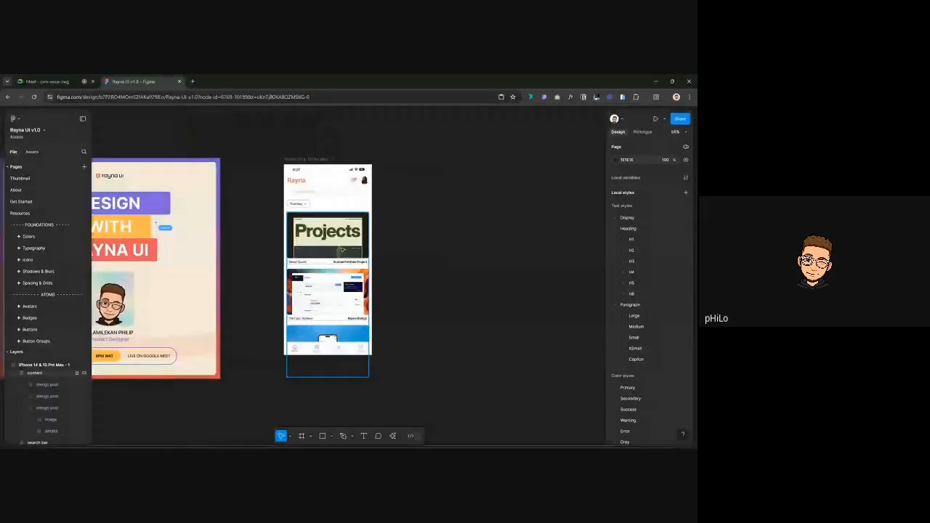
scroll(340, 245, "up", 3)
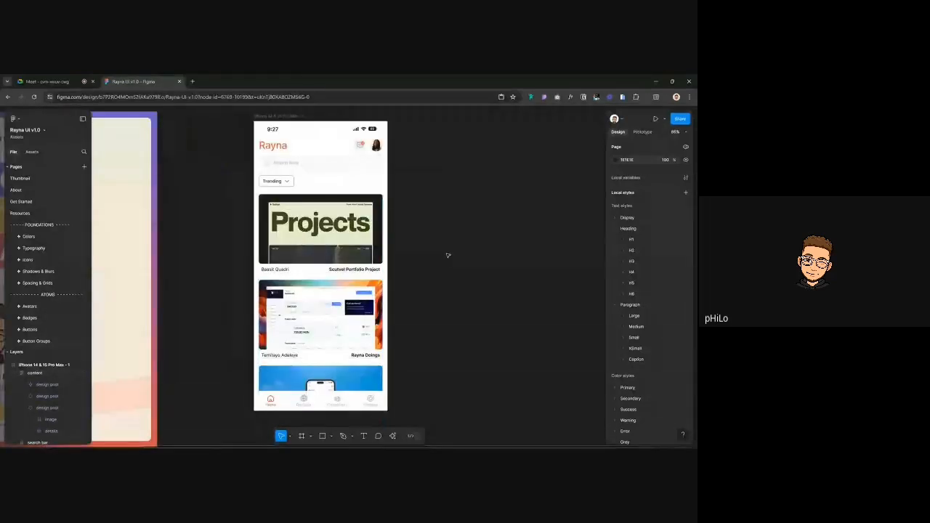
scroll(446, 255, "right", 2)
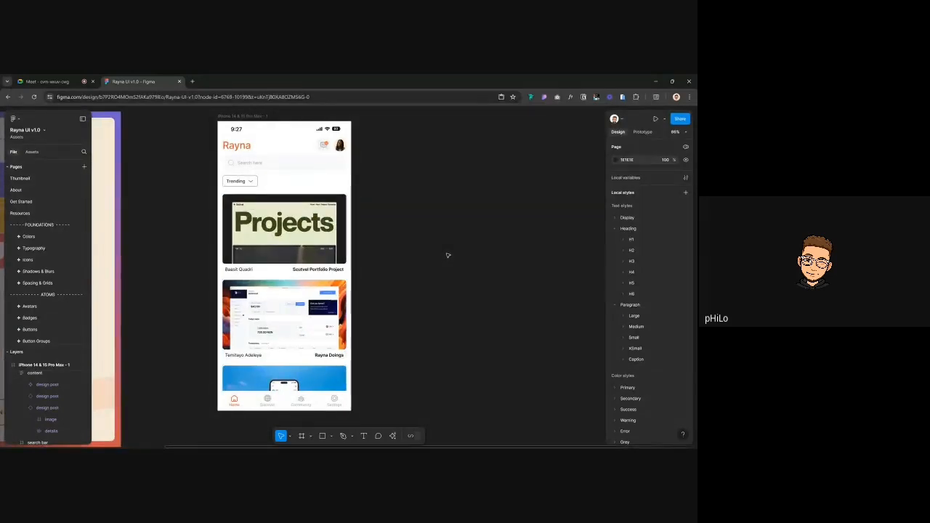
scroll(448, 255, "up", 2)
scroll(447, 255, "right", 2)
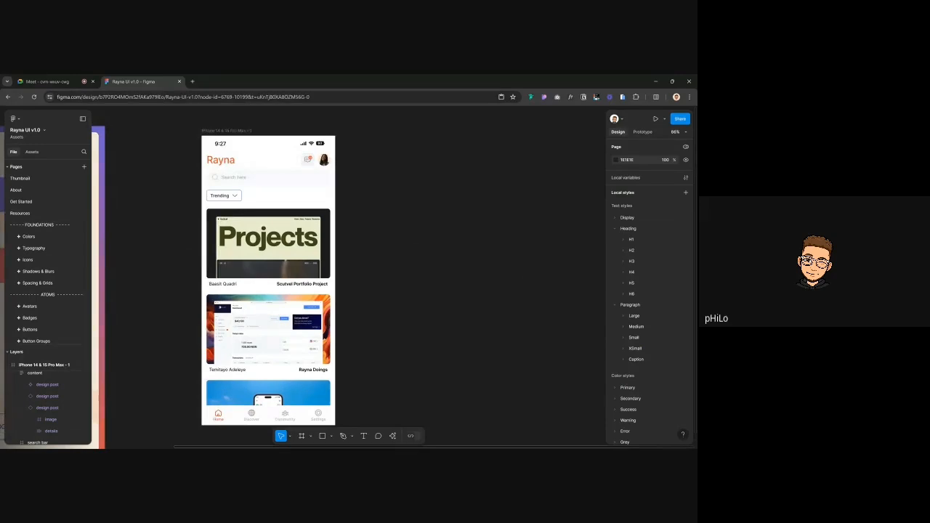
left_click(217, 131)
scroll(351, 244, "down", 1)
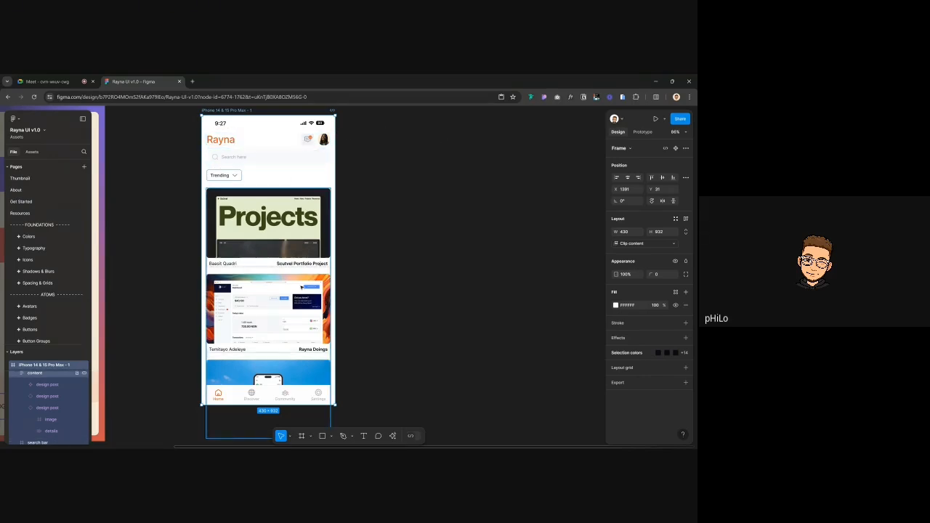
scroll(382, 308, "down", 2)
scroll(382, 308, "up", 4)
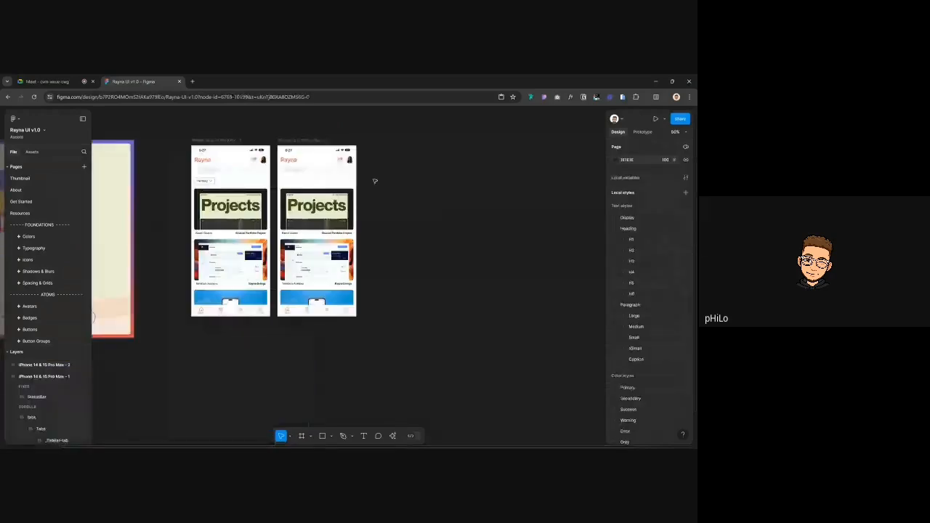
Duplicate the second phone's Settings tab to give its tab bar a fifth tab
scroll(346, 332, "up", 1)
left_click(346, 332)
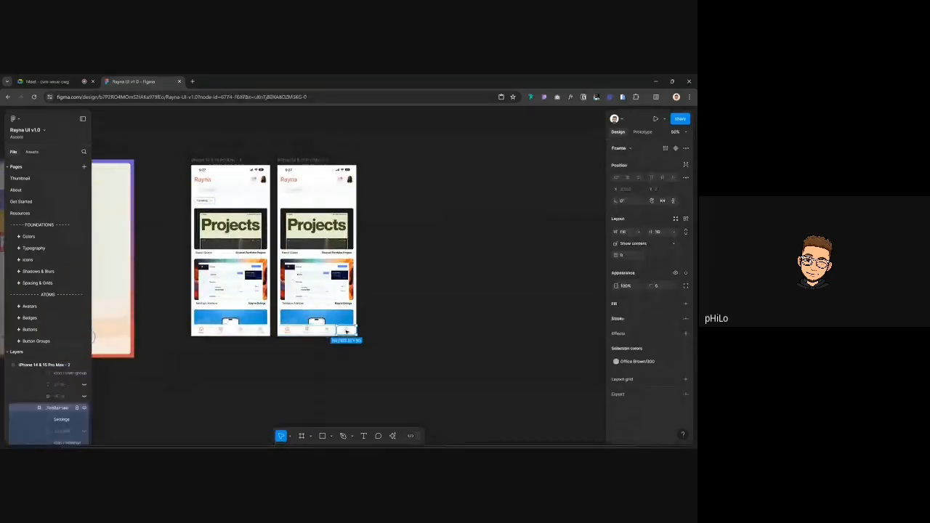
scroll(346, 332, "up", 3)
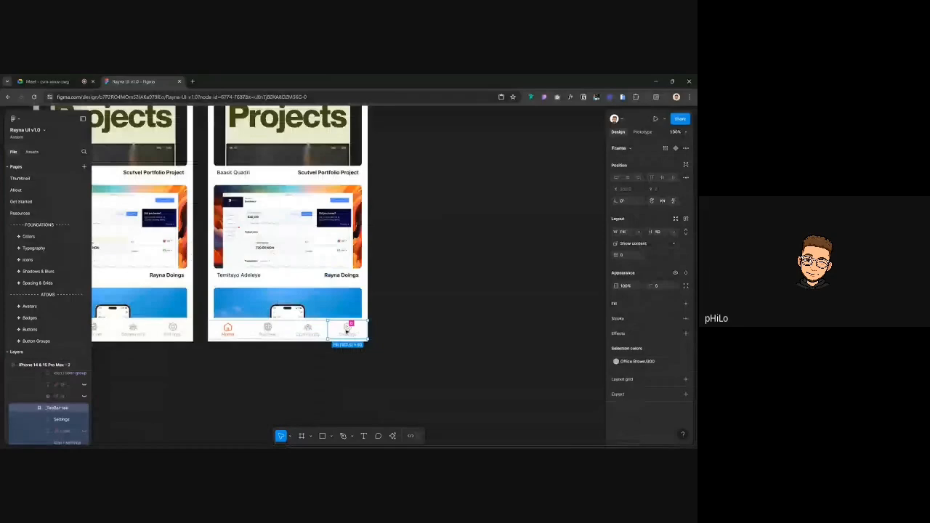
scroll(346, 330, "down", 3)
scroll(182, 186, "up", 2)
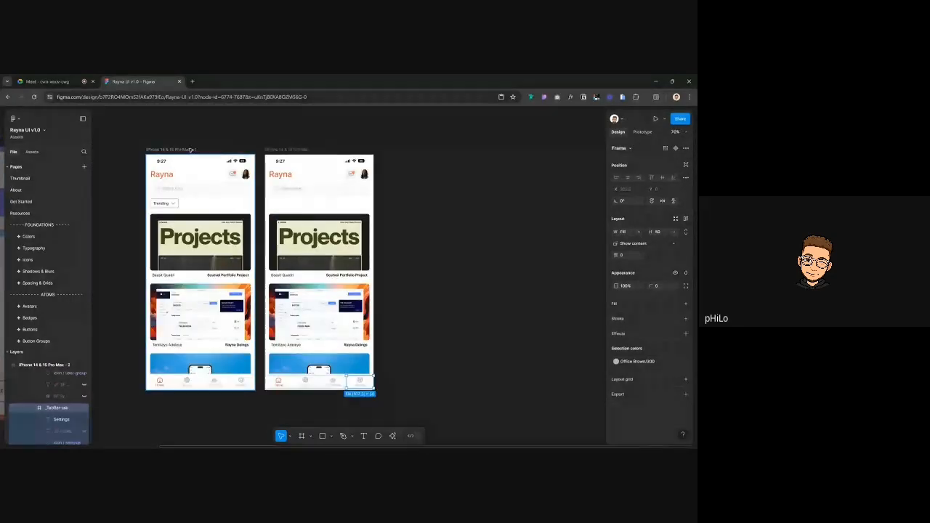
left_click(176, 196)
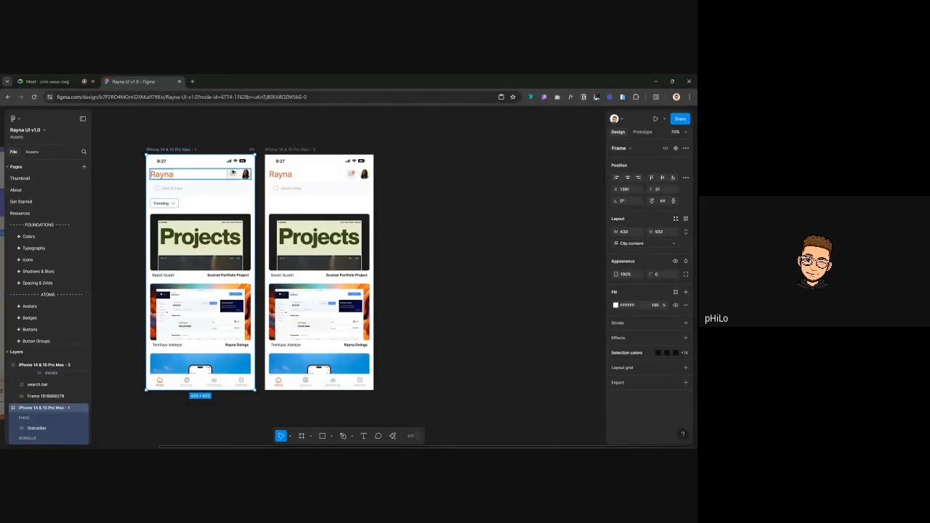
left_click(488, 250)
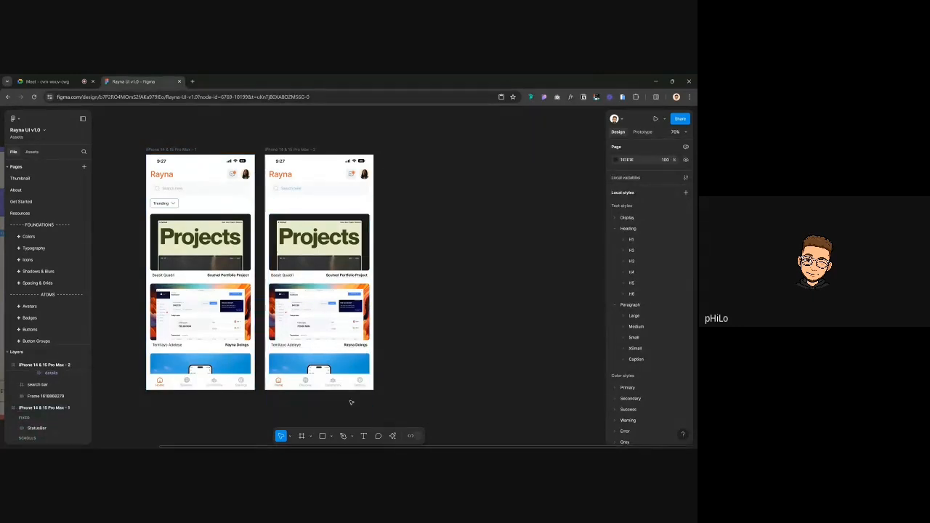
left_click(356, 385)
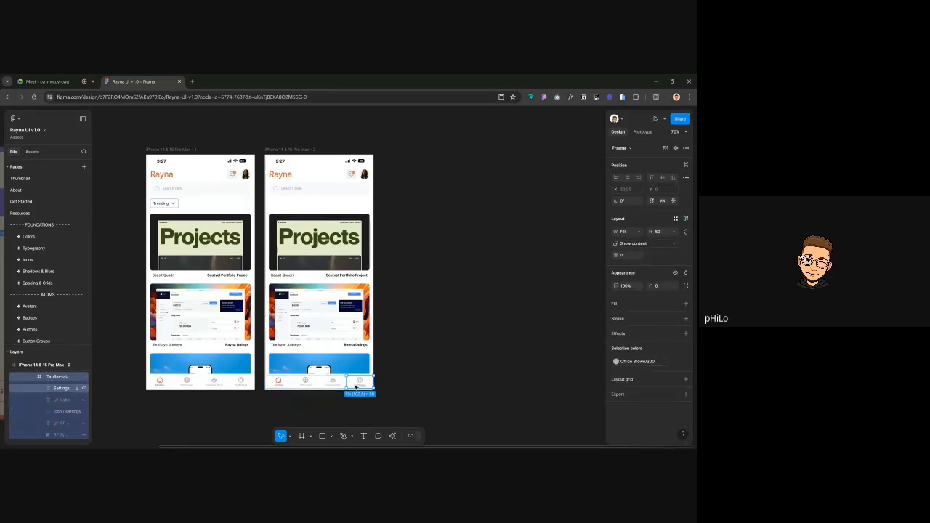
key("ctrl+d")
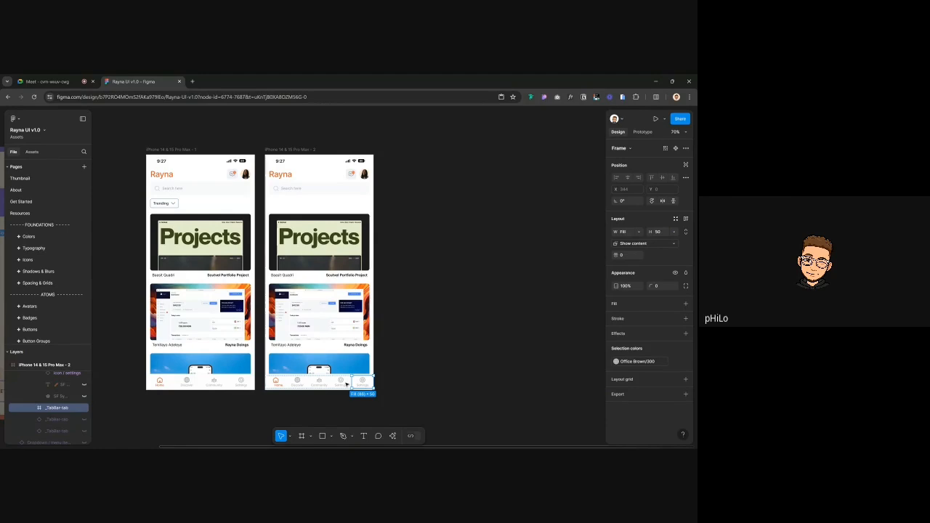
double_click(356, 386)
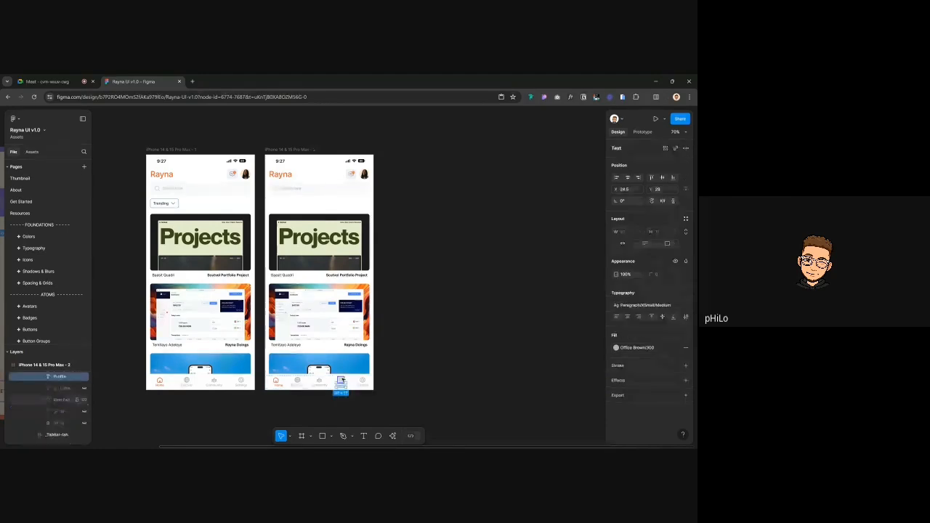
scroll(339, 382, "up", 5)
Swap the new tab's settings icon for the Avatars component
left_click(339, 380)
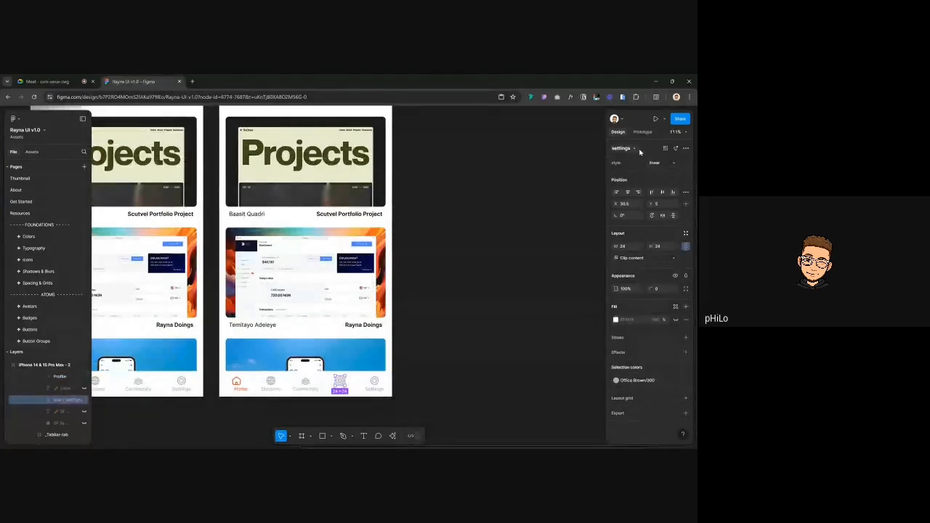
left_click(635, 148)
type("inf")
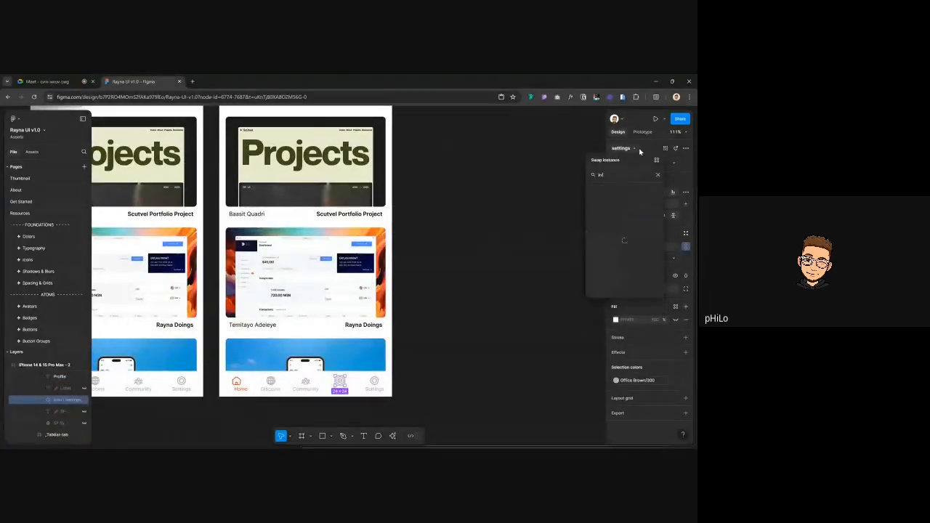
key("BackSpace")
key("BackSpace")
type("ava")
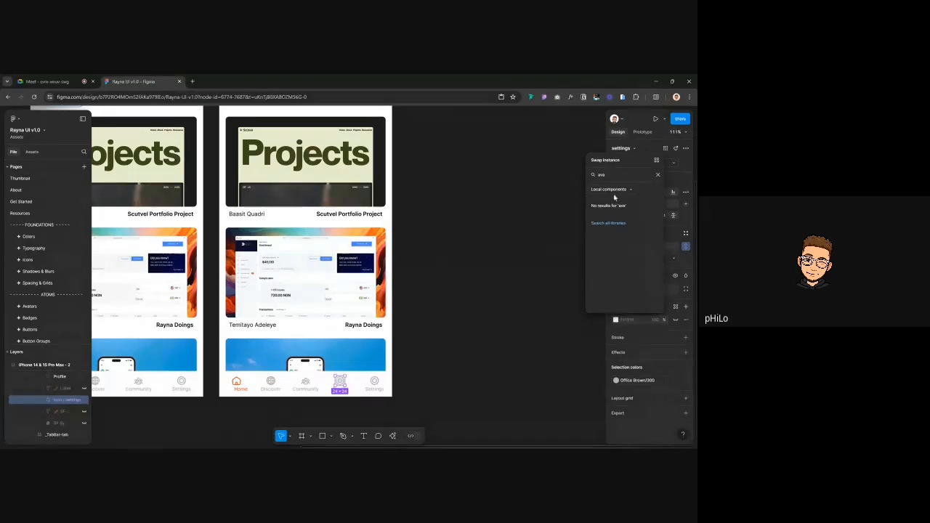
type("t")
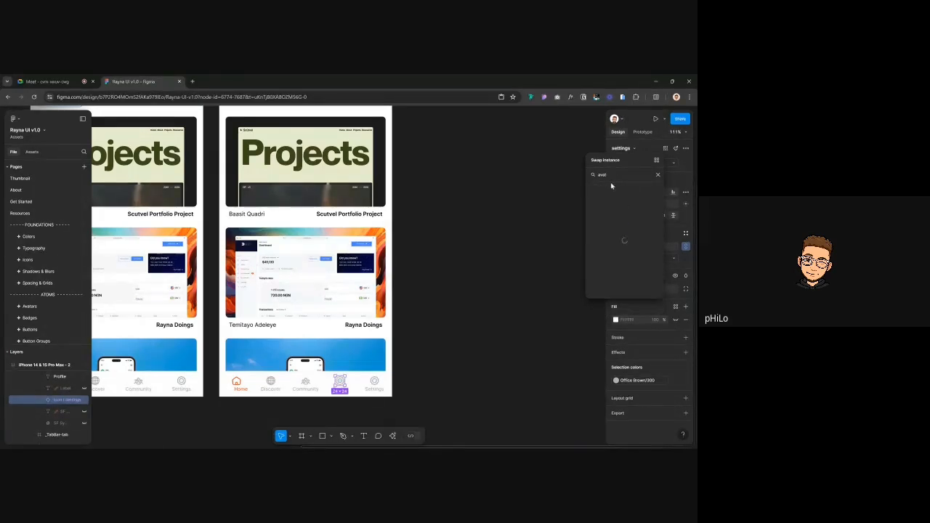
left_click(612, 203)
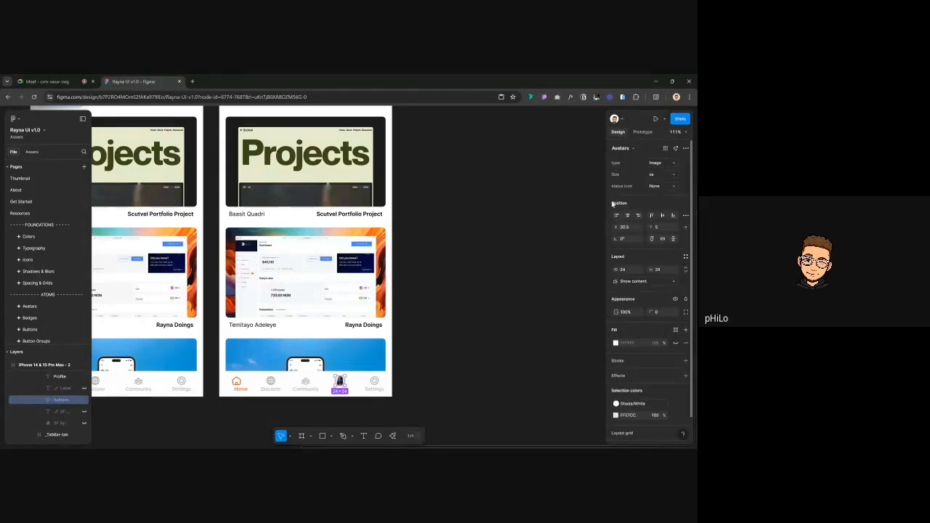
Swap the second phone's header avatar for the orange primary Button component
left_click(418, 327)
scroll(388, 243, "up", 5)
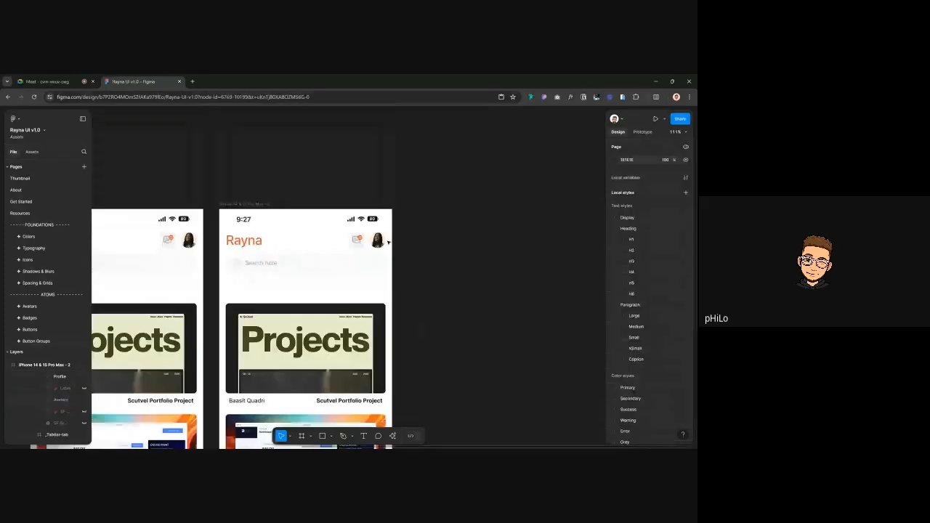
left_click(377, 241)
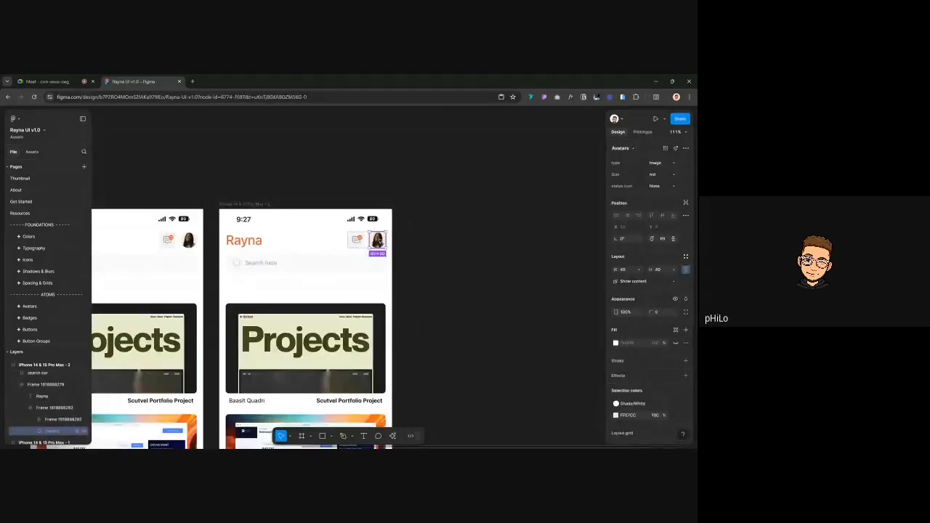
left_click(637, 149)
type("button")
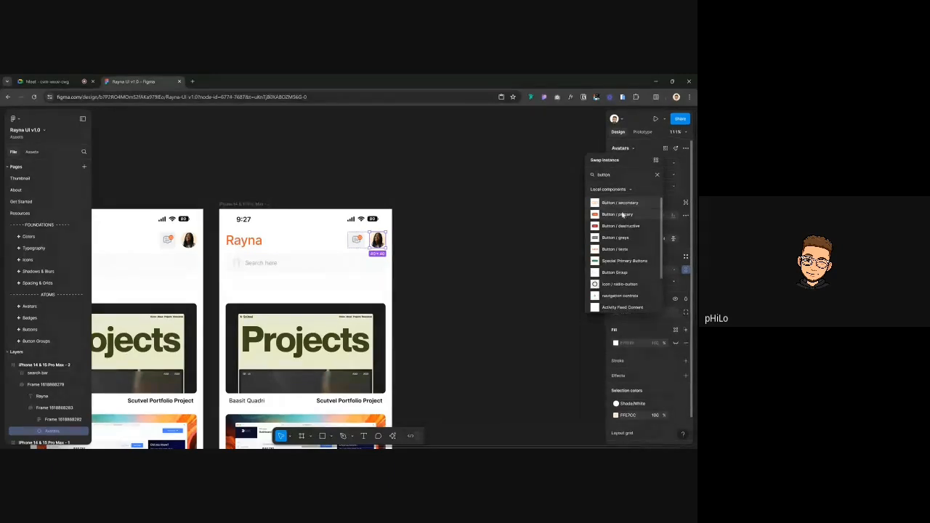
left_click(619, 214)
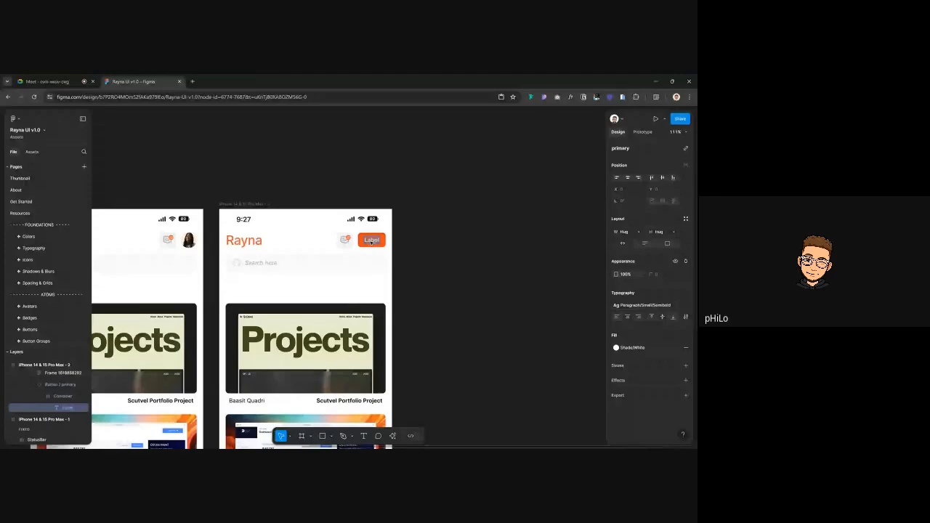
Change the orange button's label text to 'Post your work'
double_click(371, 241)
type("Pla")
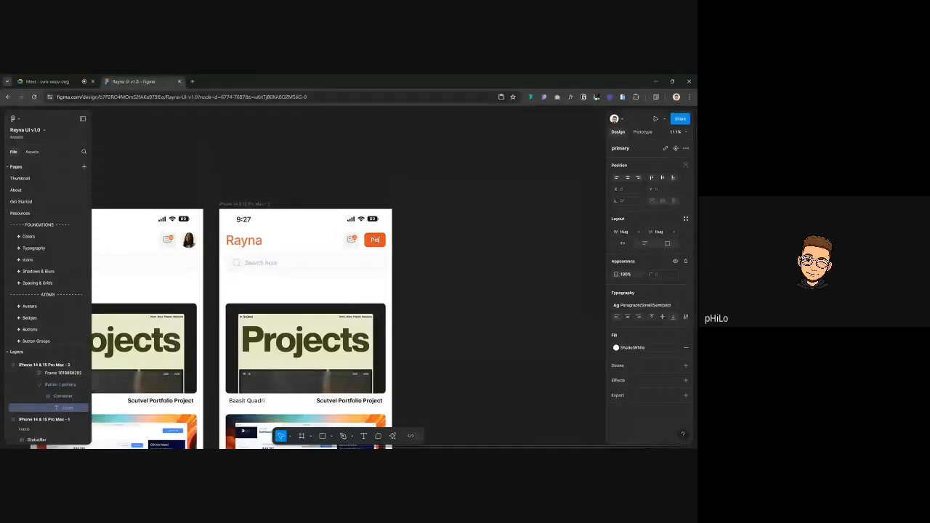
type("t your work")
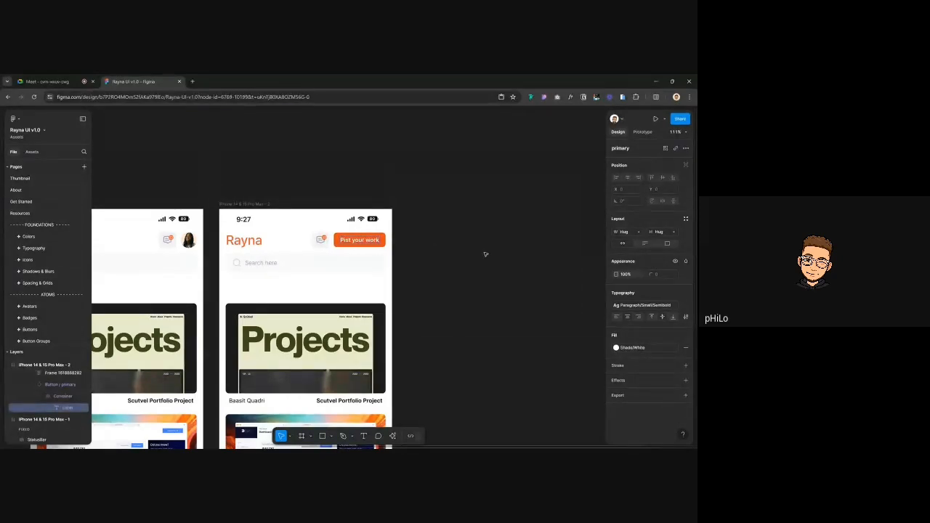
left_click(486, 254)
Inspect the header frame, the Button / primary instance and its Label layer, then deselect
left_click(366, 244)
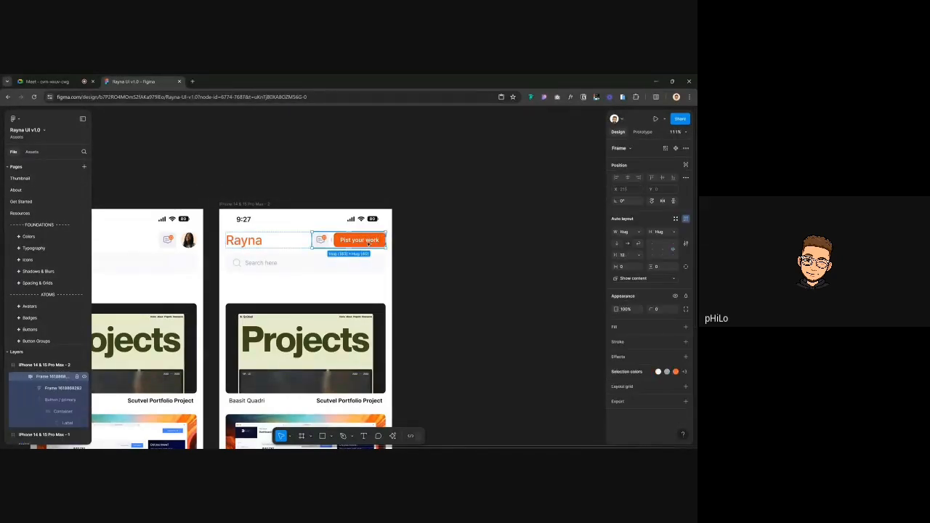
left_click(369, 244)
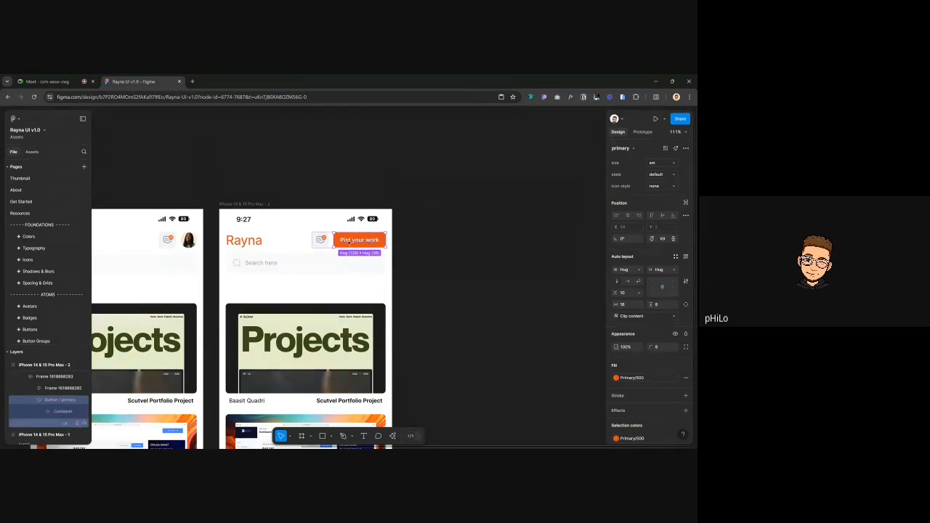
left_click(350, 242)
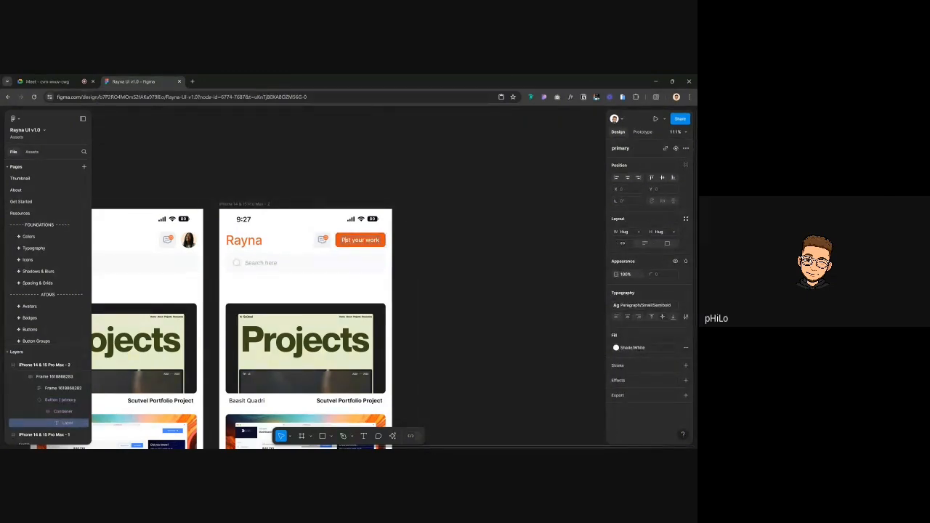
left_click(446, 249)
Zoom to the second phone's bottom tab bar and select its Settings tab label
scroll(446, 249, "down", 3)
scroll(446, 249, "down", 3)
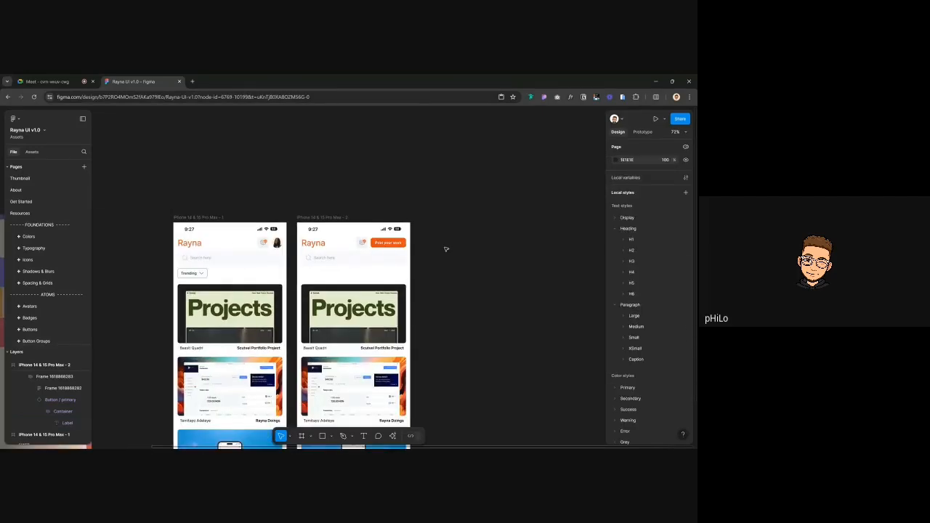
scroll(363, 238, "up", 6)
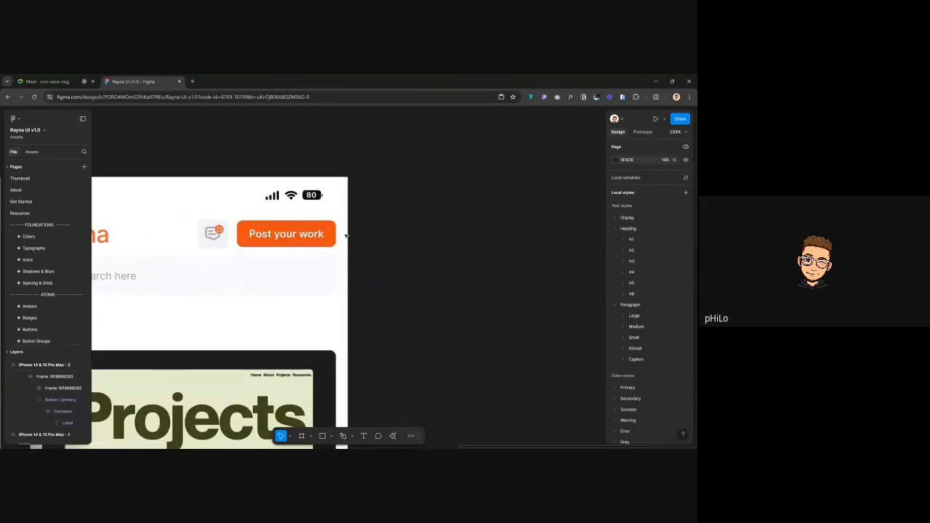
scroll(363, 238, "down", 5)
scroll(346, 234, "down", 2)
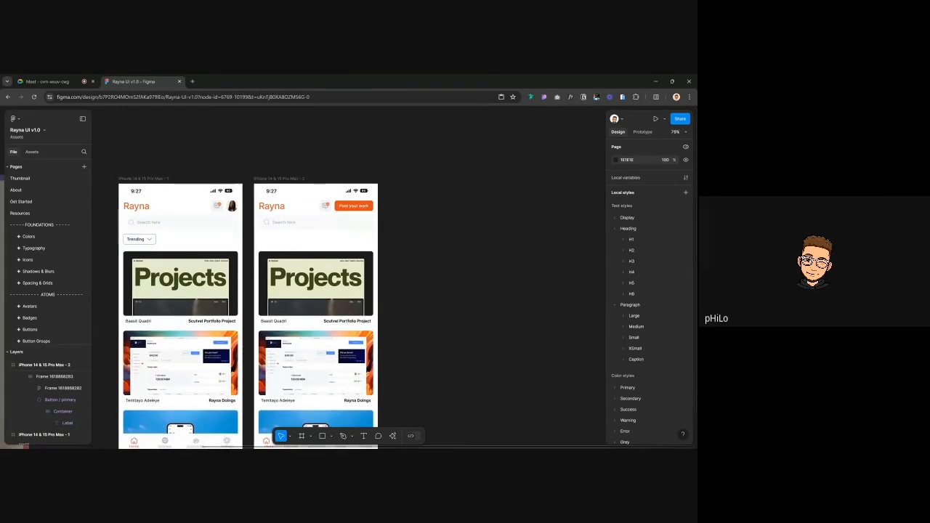
scroll(351, 170, "down", 4)
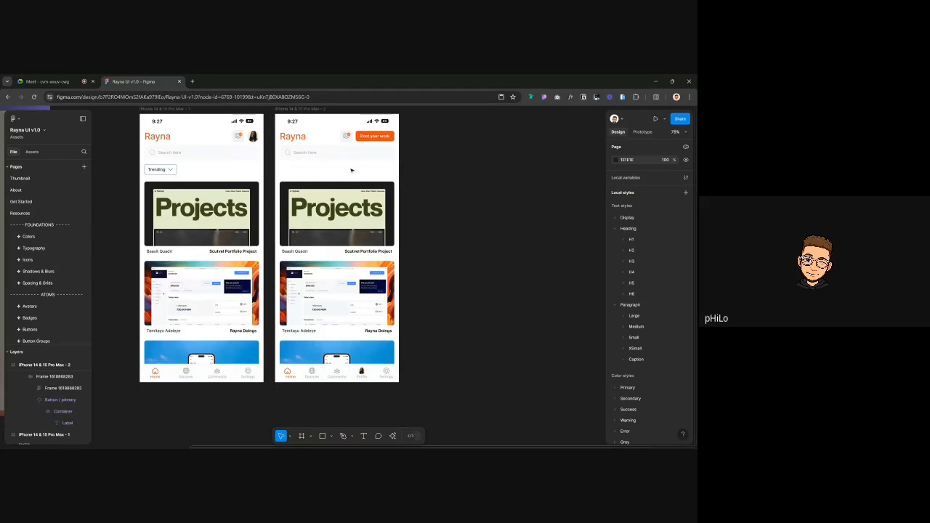
scroll(363, 349, "up", 3)
left_click(378, 375)
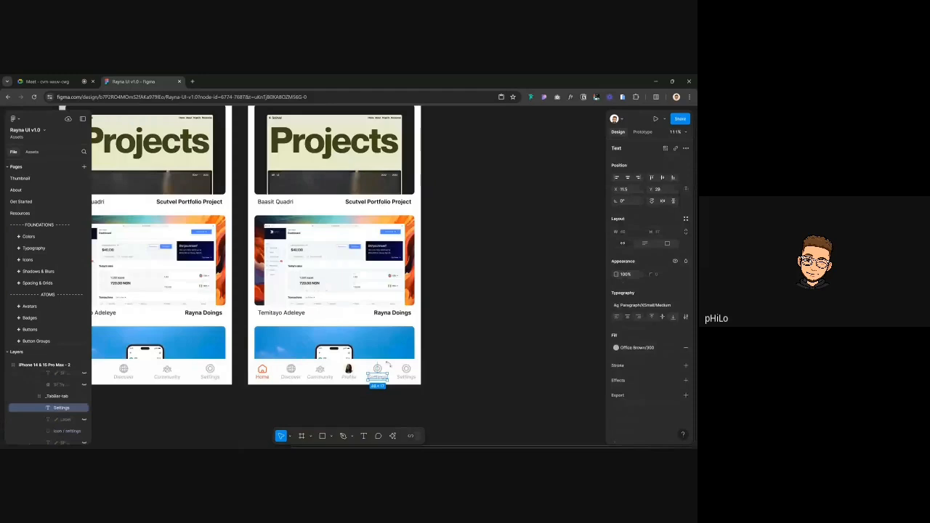
Move the extra tab left of Profile and relabel it 'Messages'
key("shift+Return")
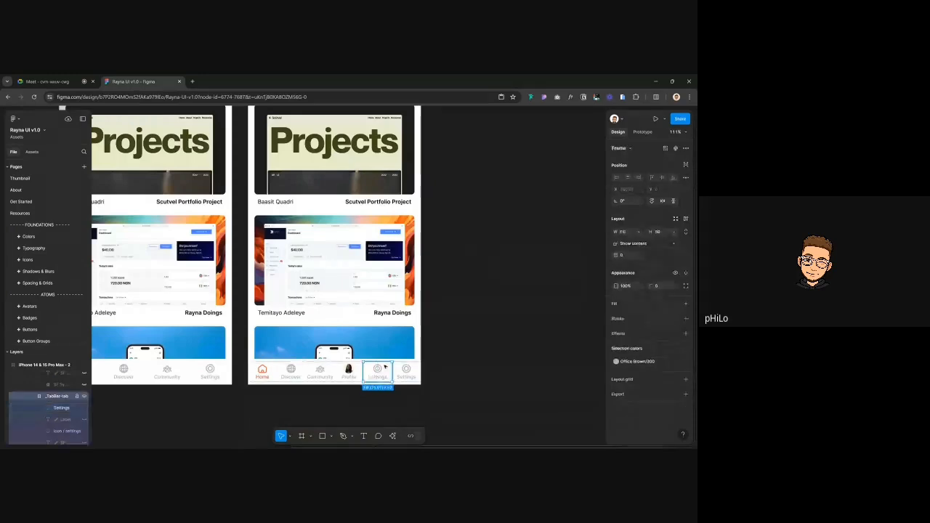
key("Left")
double_click(348, 376)
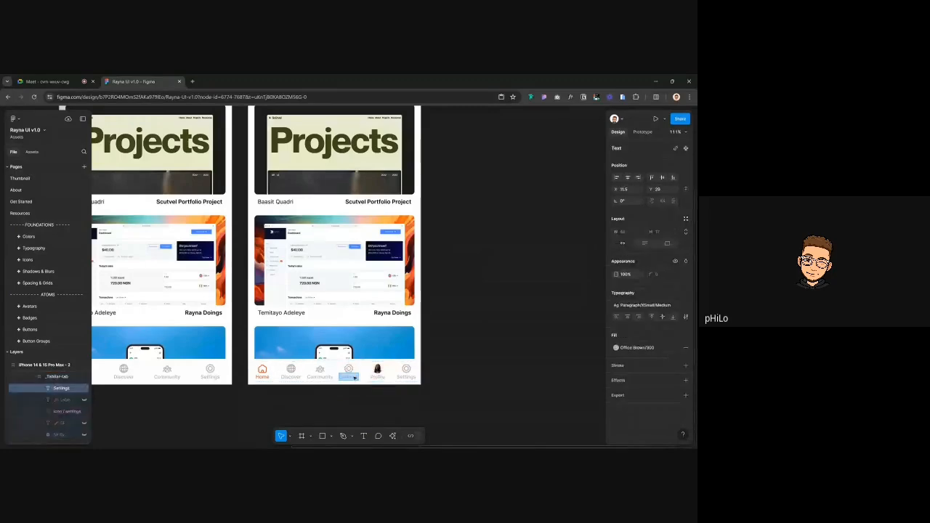
key("Return")
type("Outfits")
type("Out")
type("i")
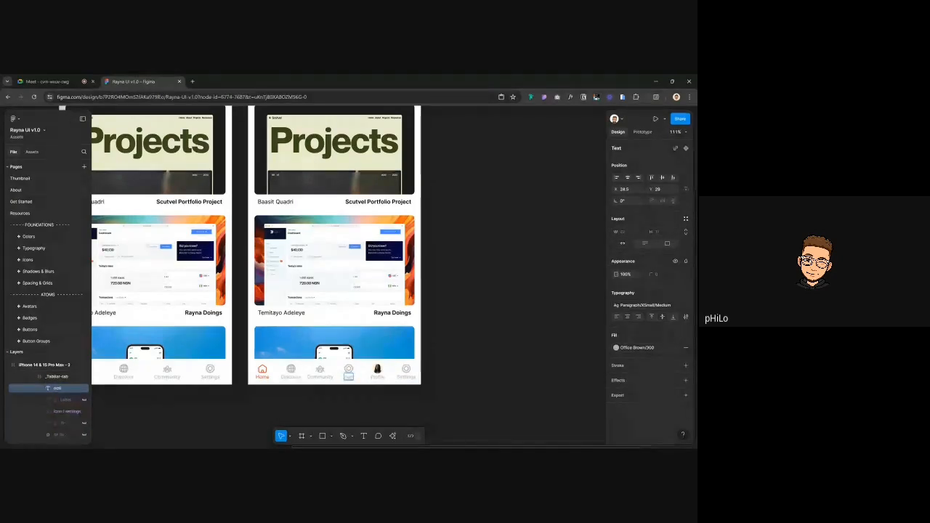
left_click(465, 349)
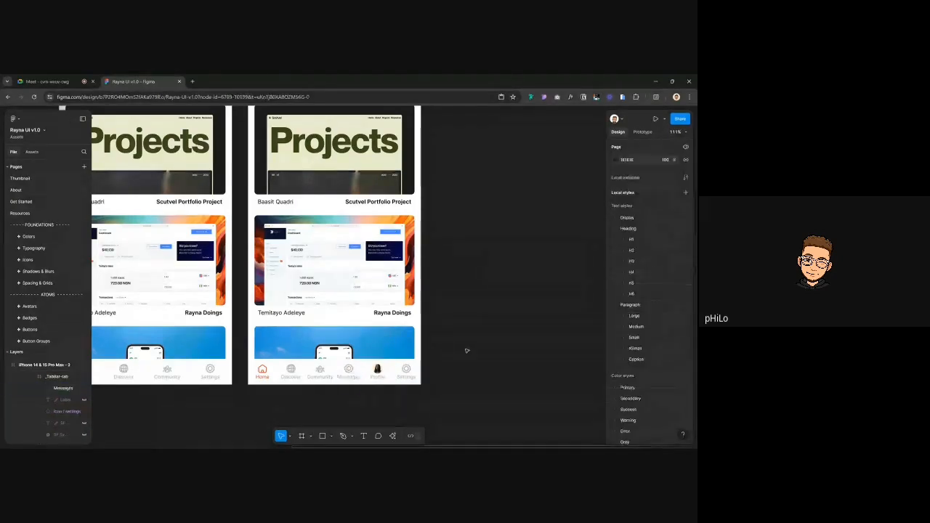
scroll(465, 348, "right", 5)
Duplicate the second phone screen with Ctrl+D and delete the copy's header notification icon
scroll(466, 351, "down", 3)
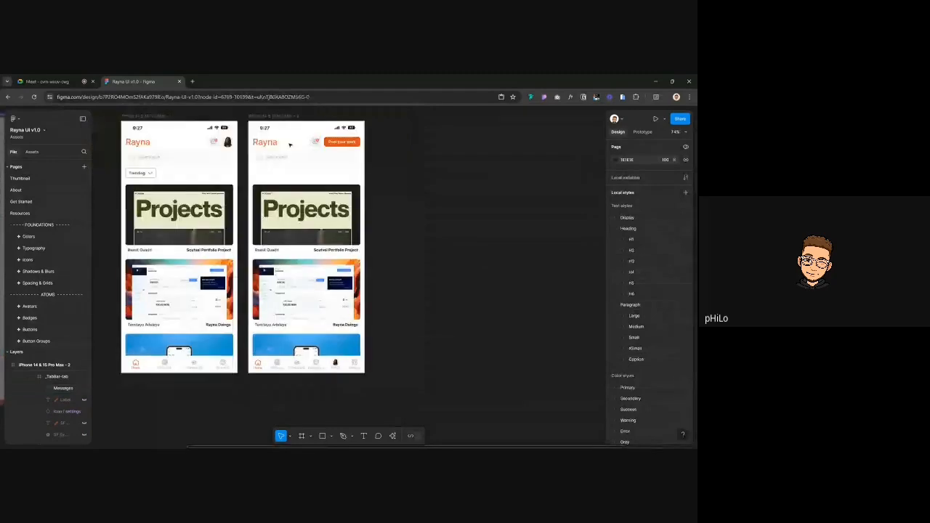
left_click(283, 119)
key("ctrl+d")
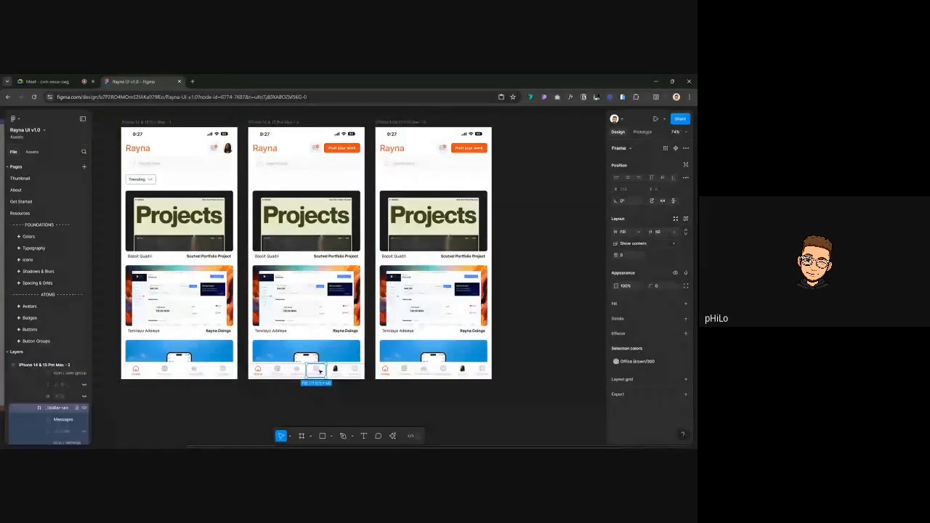
scroll(319, 370, "down", 2)
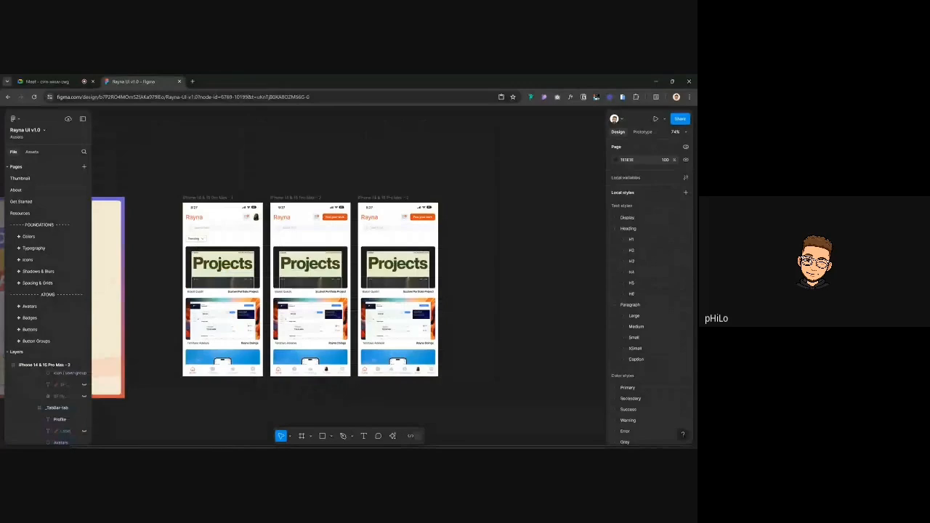
left_click(404, 217, "ctrl")
key("Delete")
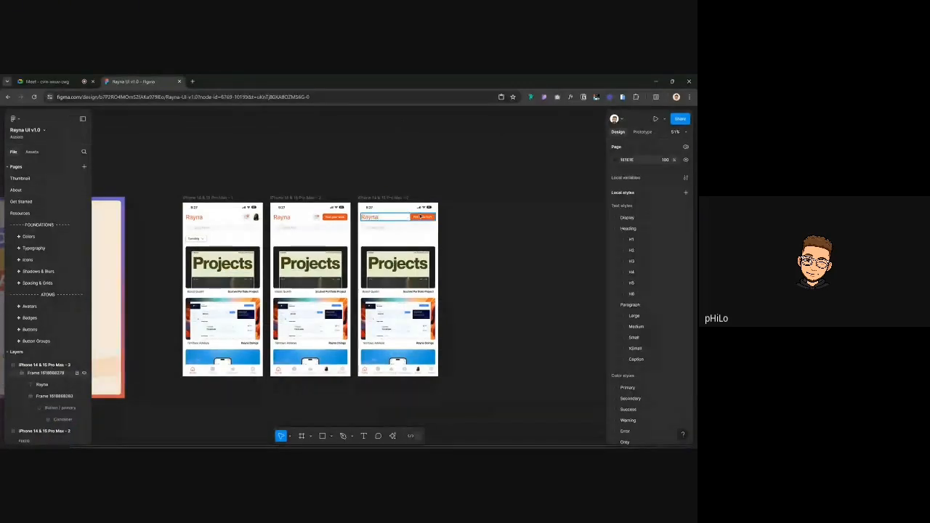
Swap the third phone's Messages tab icon to the icon / message component
scroll(403, 192, "down", 3)
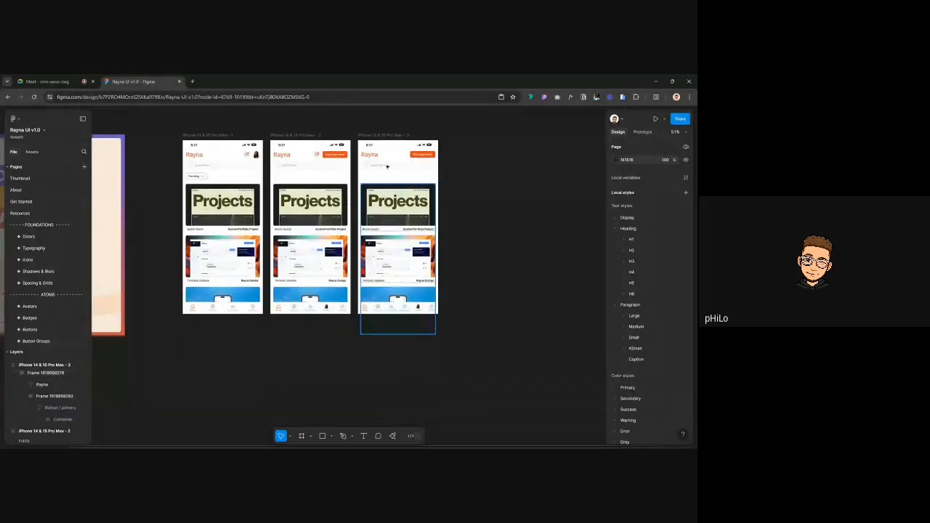
left_click(405, 311)
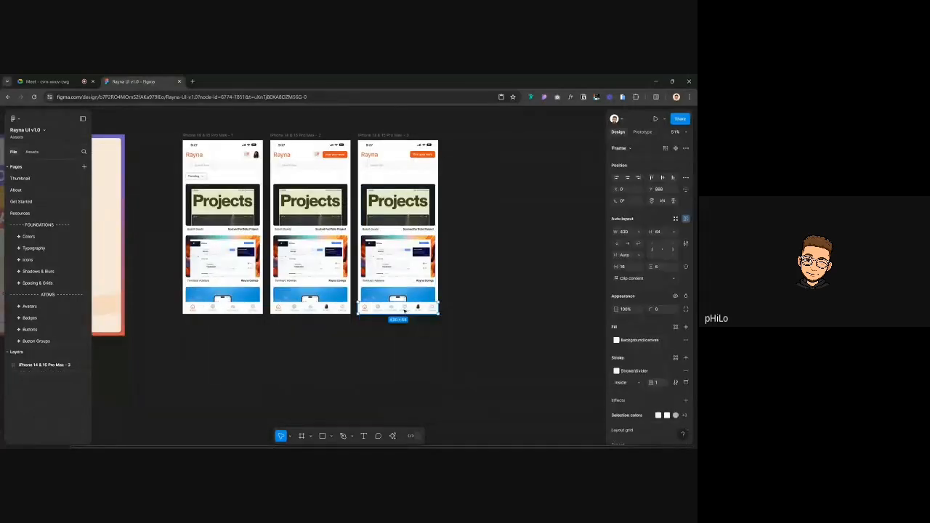
left_click(404, 311)
scroll(405, 311, "up", 3, "ctrl")
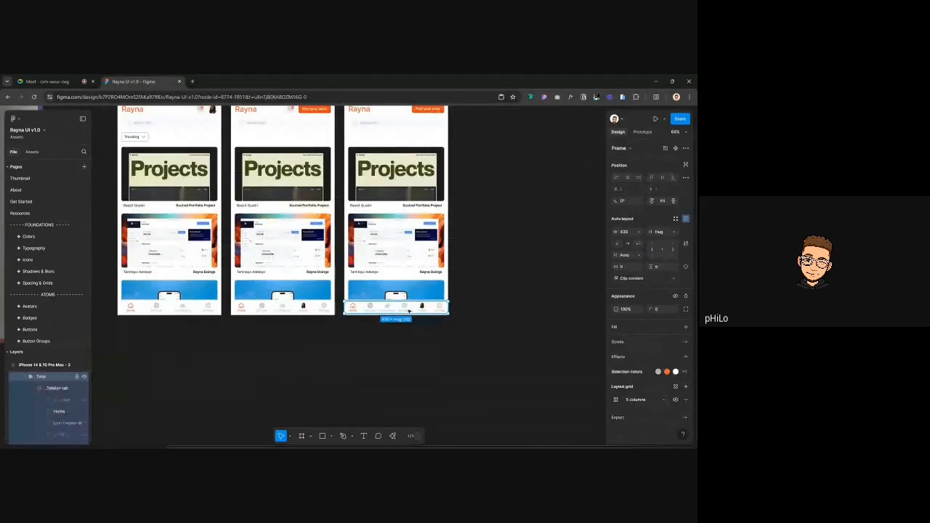
left_click(406, 308)
left_click(404, 306)
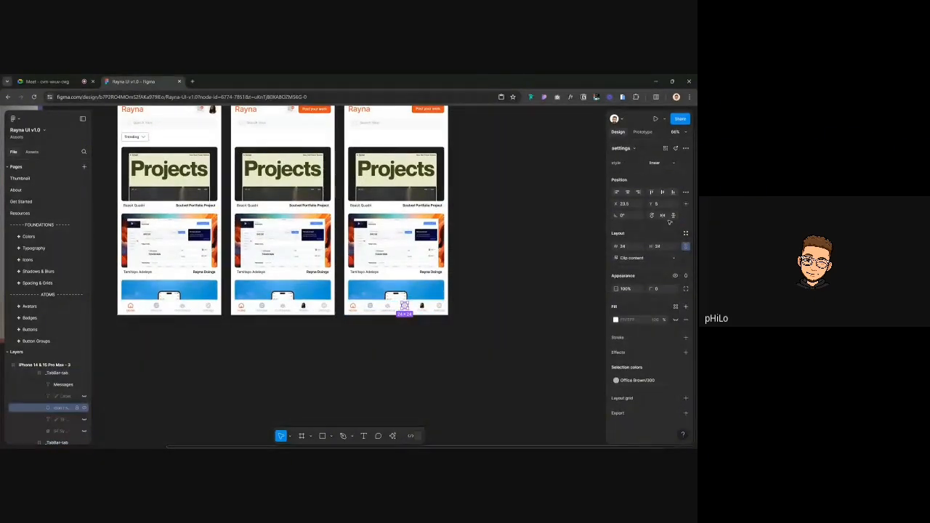
left_click(637, 148)
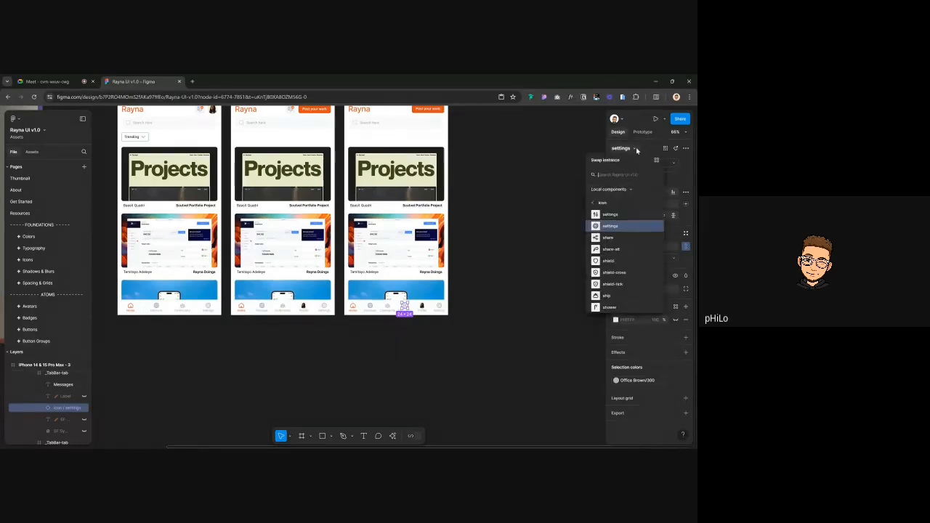
type("message")
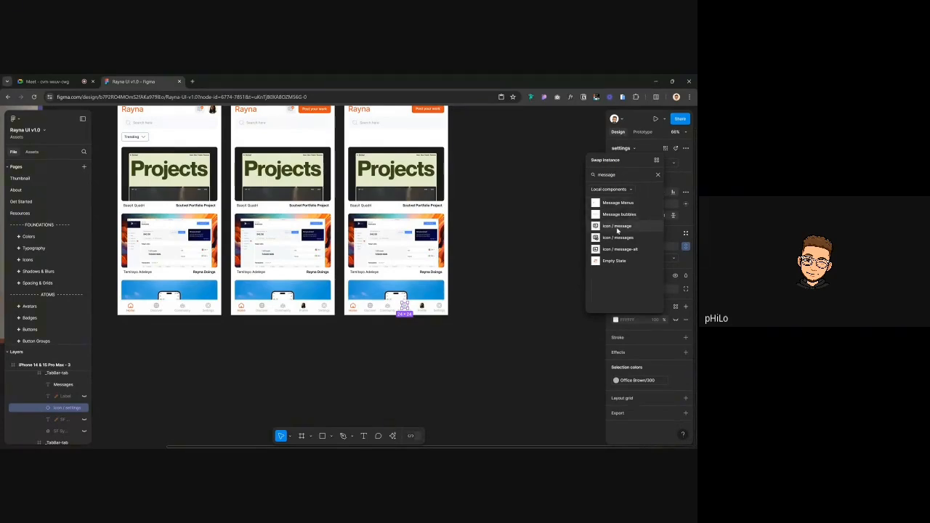
left_click(617, 228)
left_click(523, 285)
scroll(429, 313, "up", 3)
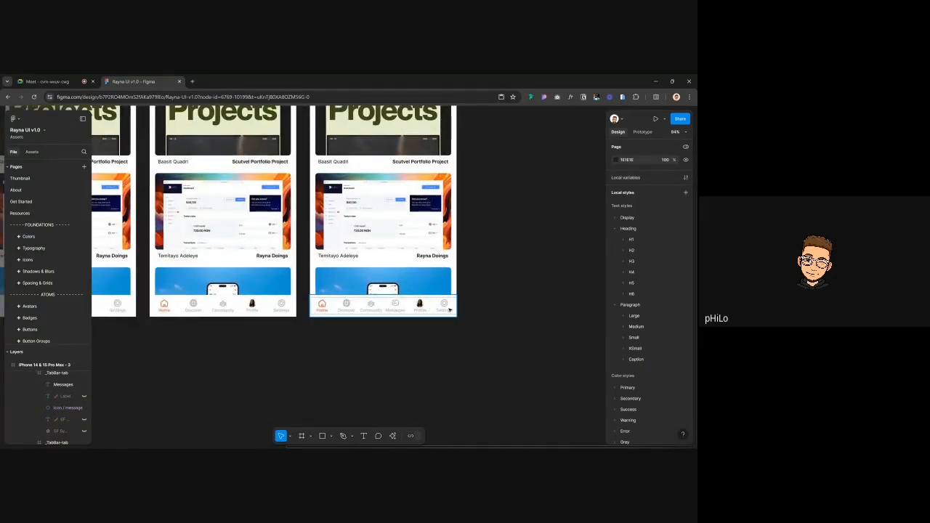
scroll(429, 310, "down", 4)
scroll(467, 293, "right", 2)
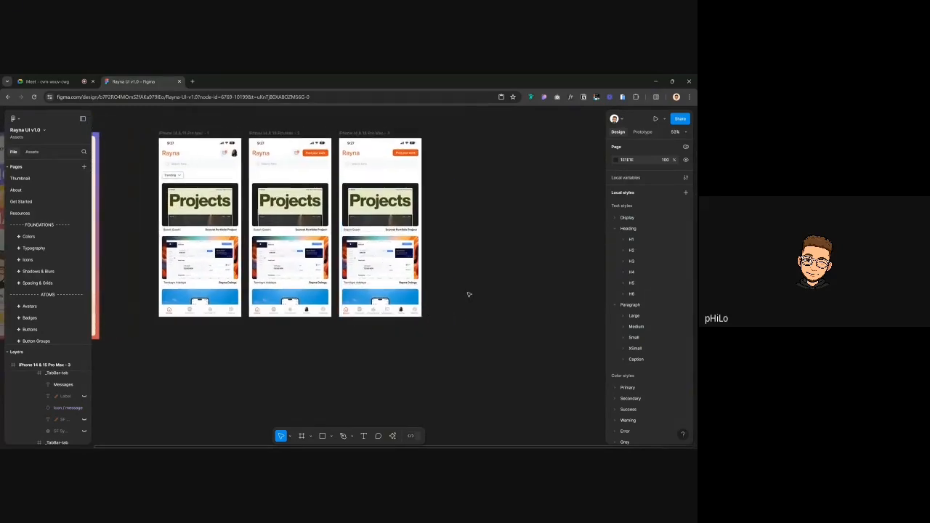
scroll(467, 292, "up", 2)
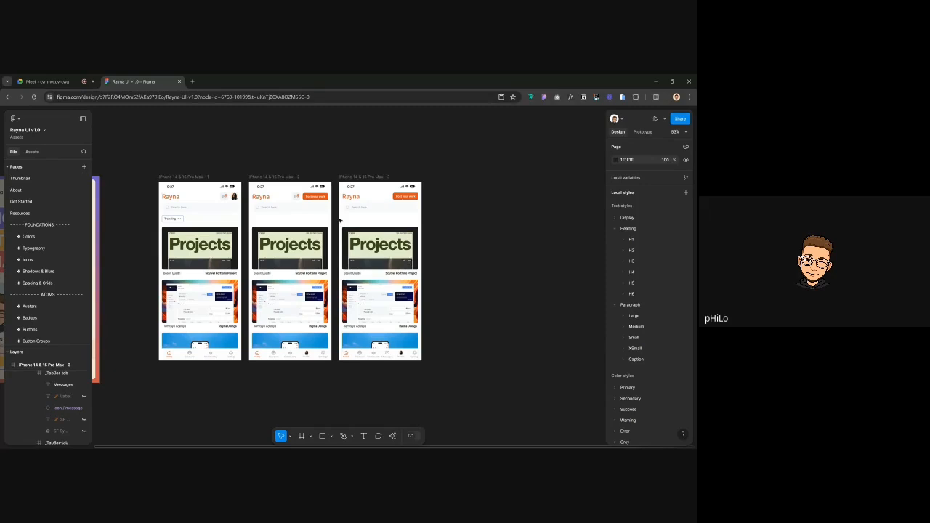
Alt-drag a copy of the 'Post your work' button from the second phone into the first
left_click(186, 177)
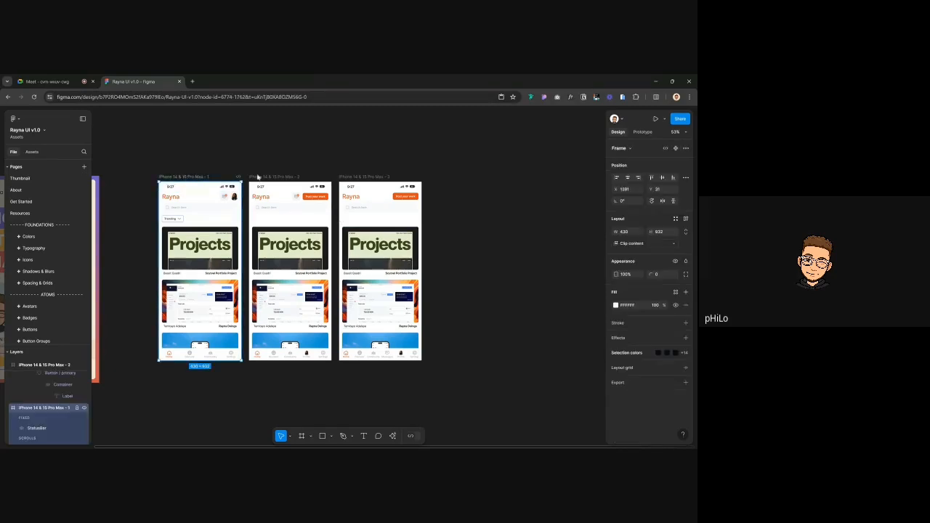
left_click(261, 176)
left_click(340, 177)
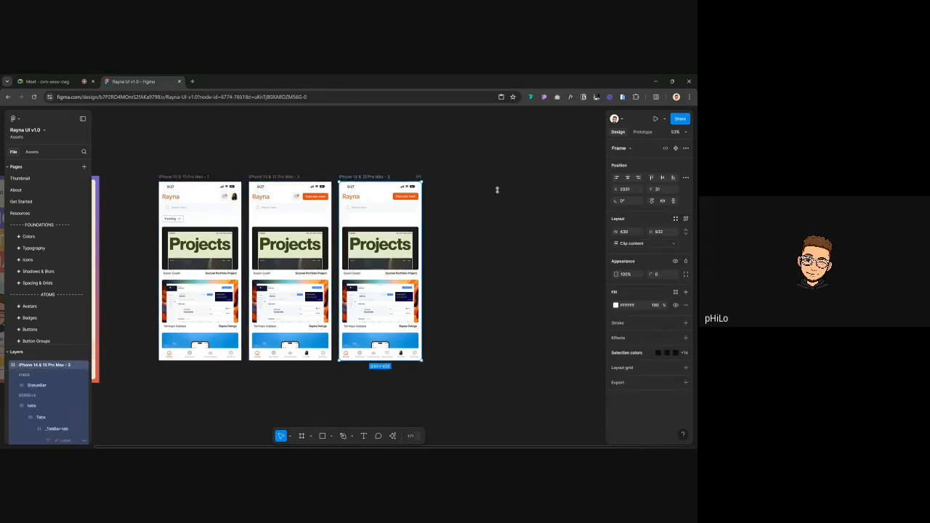
key("Escape")
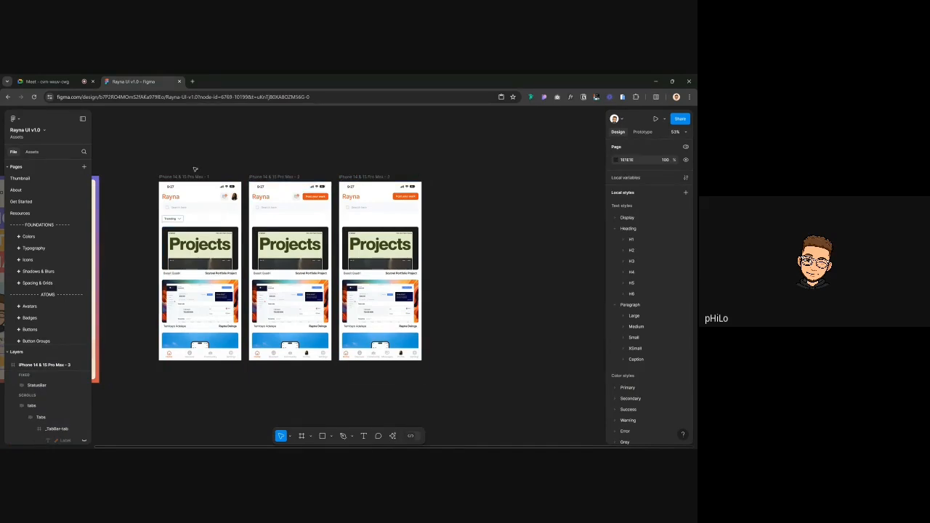
left_click(187, 177)
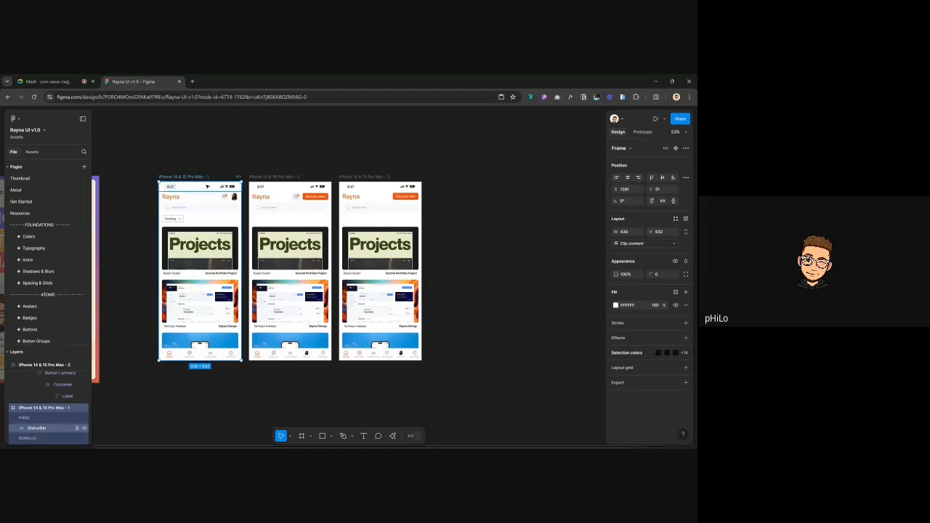
left_click(317, 198)
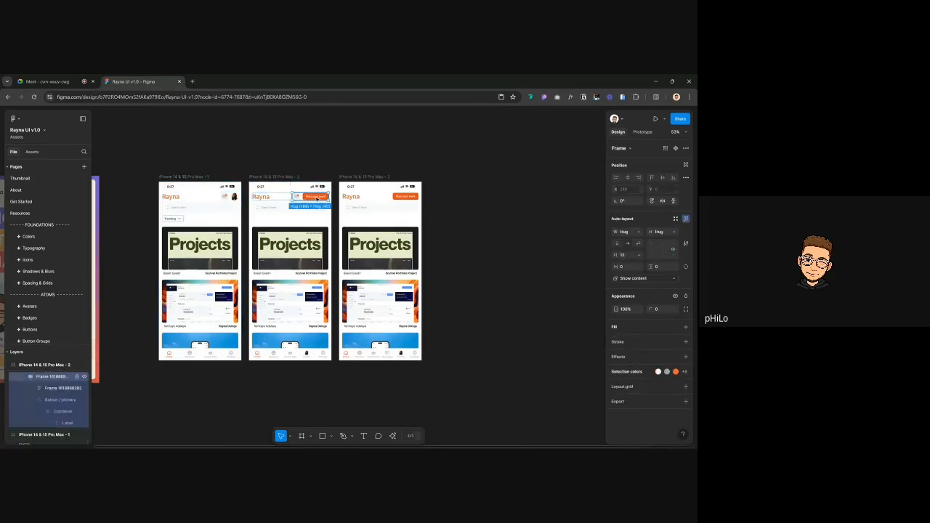
double_click(317, 198)
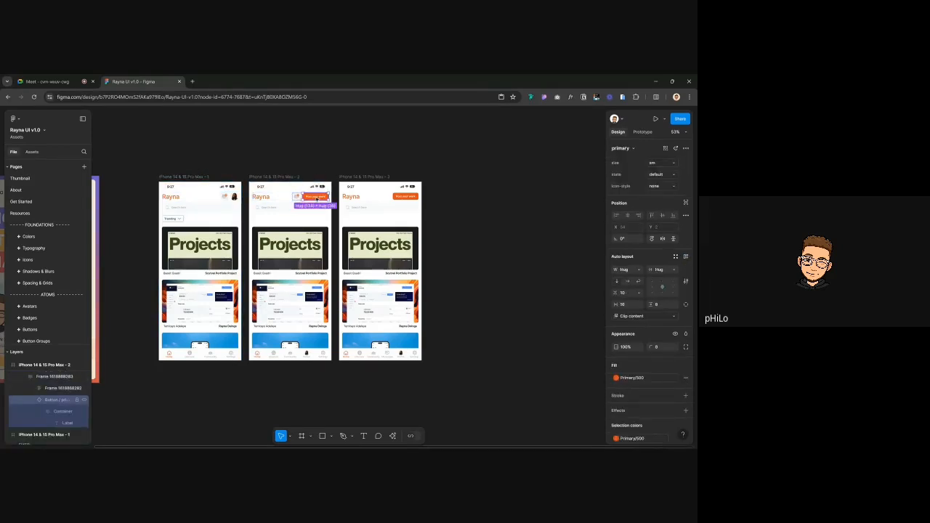
left_click_drag(316, 198, 226, 215)
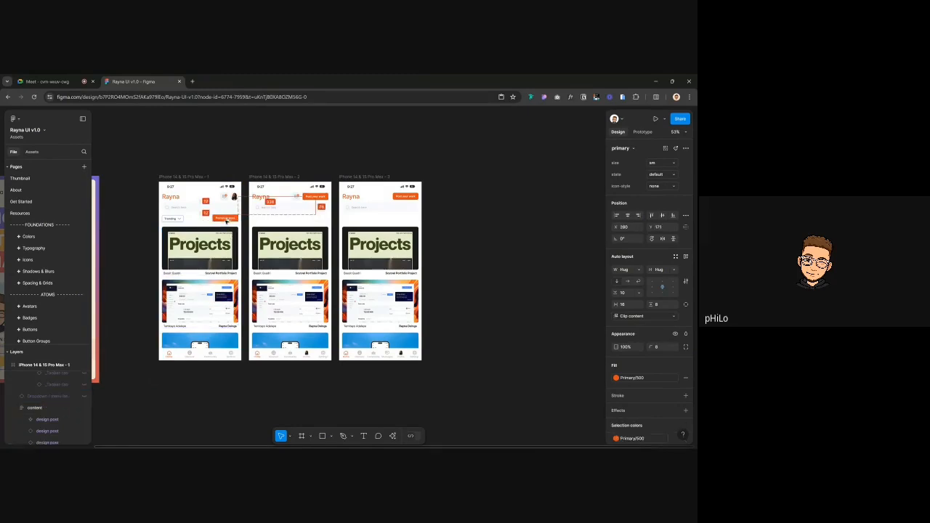
key("ctrl+z")
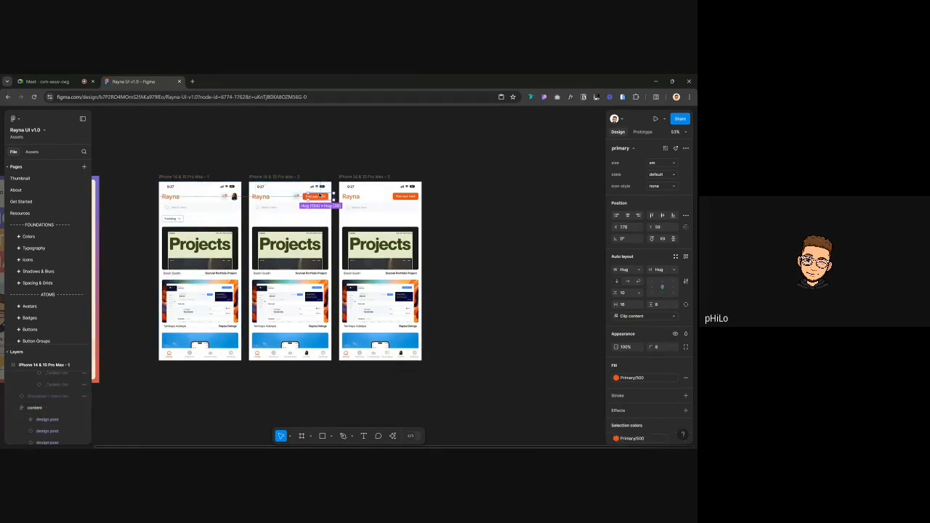
left_click_drag(316, 196, 227, 219)
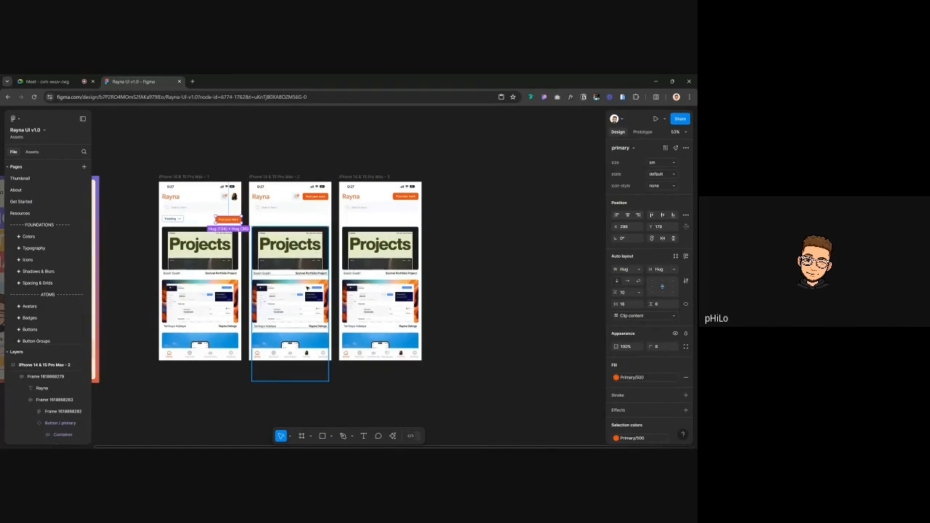
Nudge the copied button down so it floats just above the first phone's tab bar
left_click_drag(236, 219, 234, 335)
scroll(176, 298, "down", 3)
scroll(215, 237, "up", 5)
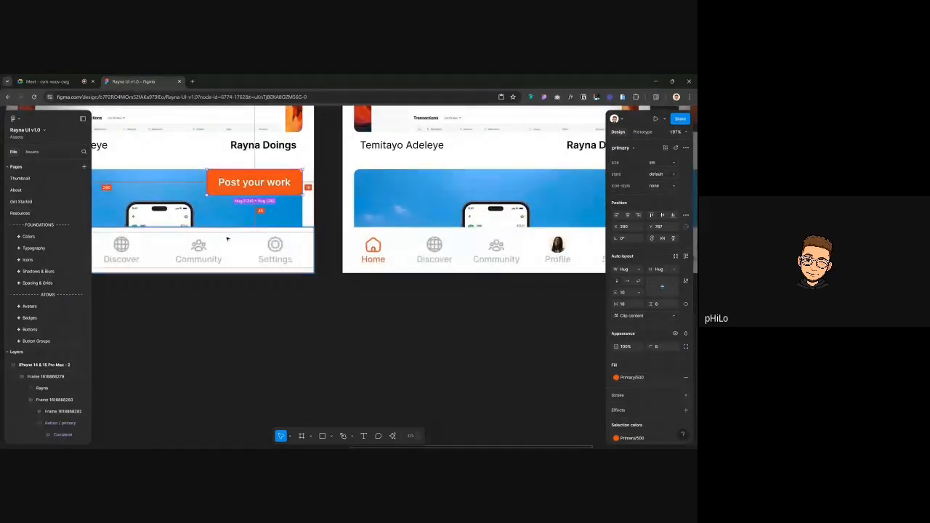
key("Up")
key("Up")
key("Up")
key("shift+Down")
key("shift+Down")
key("shift+Down")
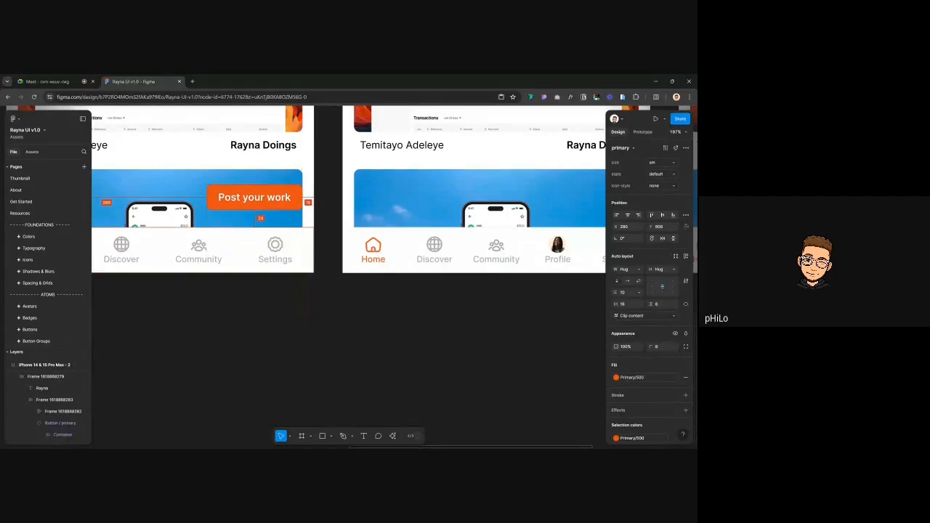
key("shift+Down")
key("Up")
key("Up")
key("Up")
key("Up")
key("Up")
key("Up")
key("Up")
key("Up")
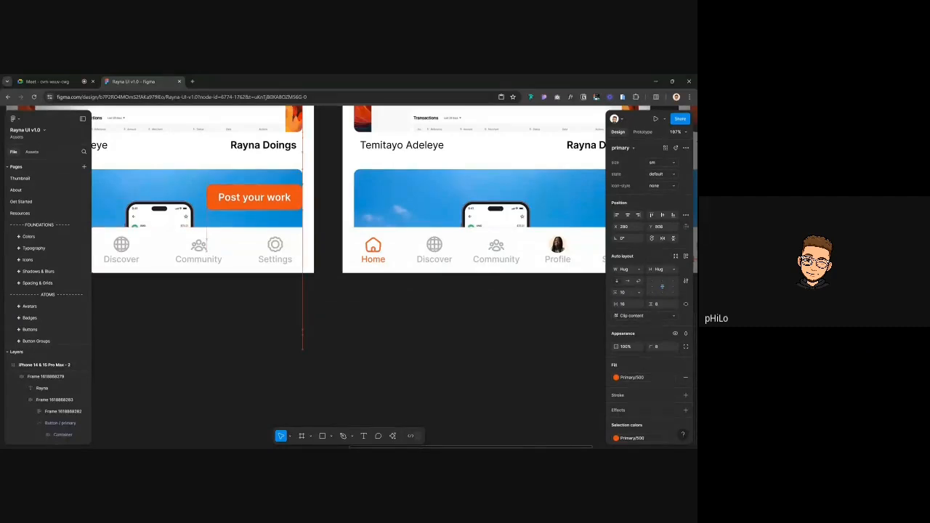
scroll(388, 234, "down", 3)
scroll(262, 218, "left", 1)
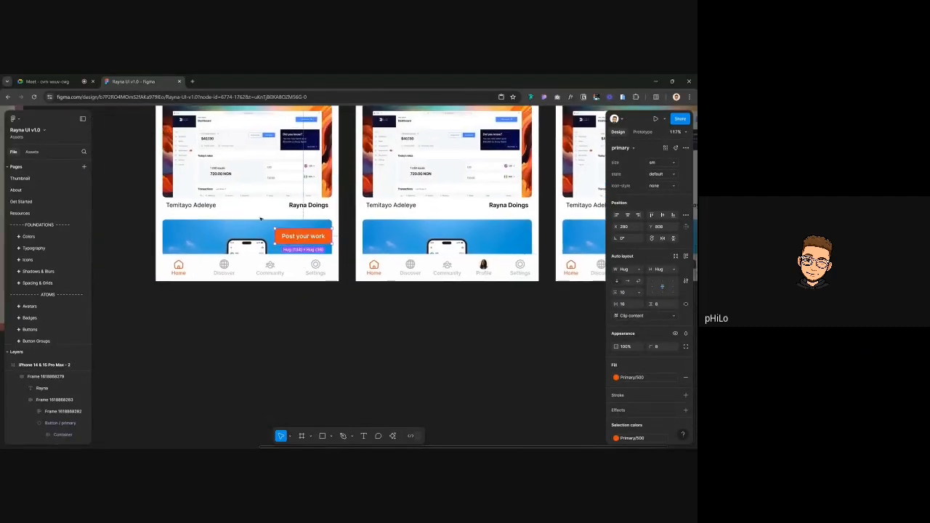
scroll(314, 262, "down", 1)
scroll(315, 263, "down", 2)
Reselect the floating button to check its placement, then deselect it
left_click(284, 339)
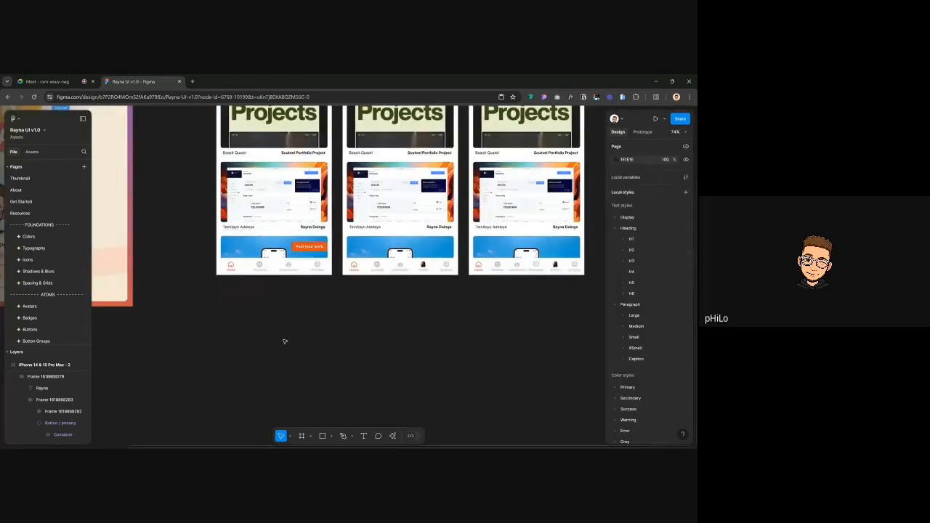
left_click(307, 248)
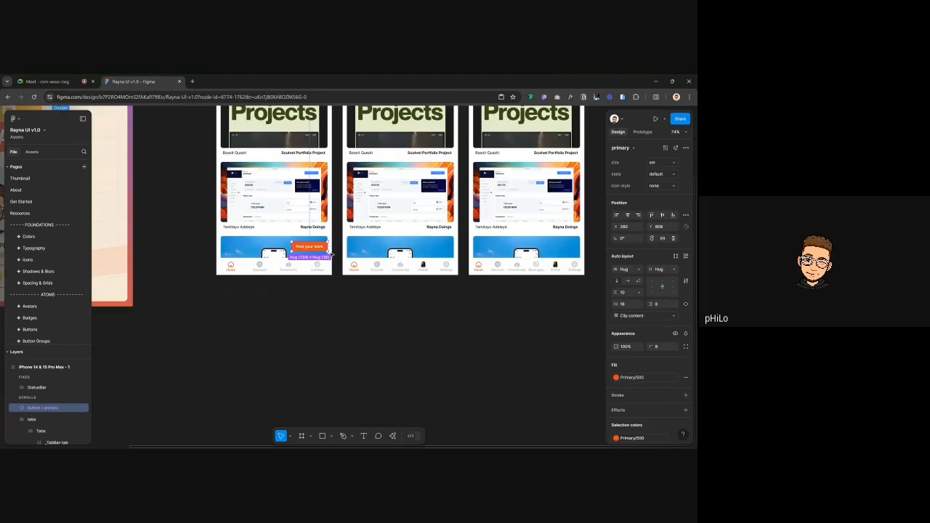
scroll(328, 256, "down", 2)
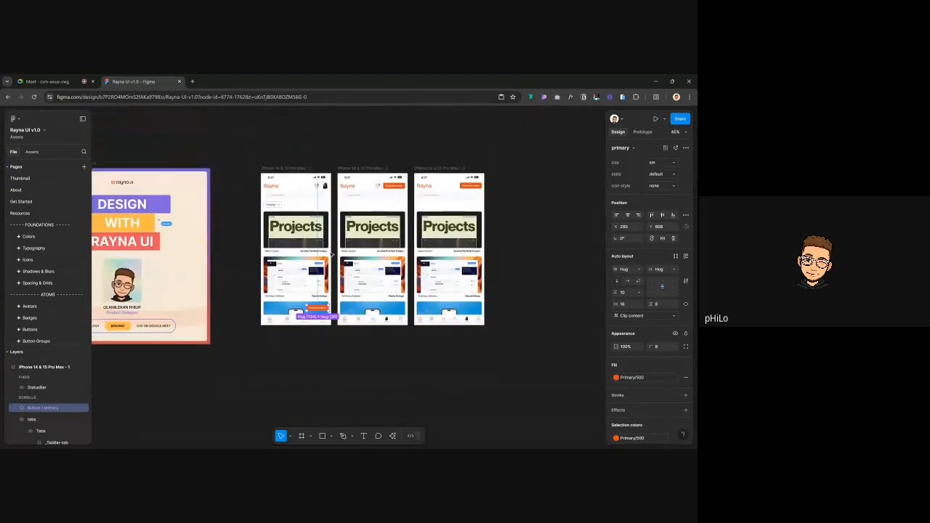
scroll(324, 309, "up", 2)
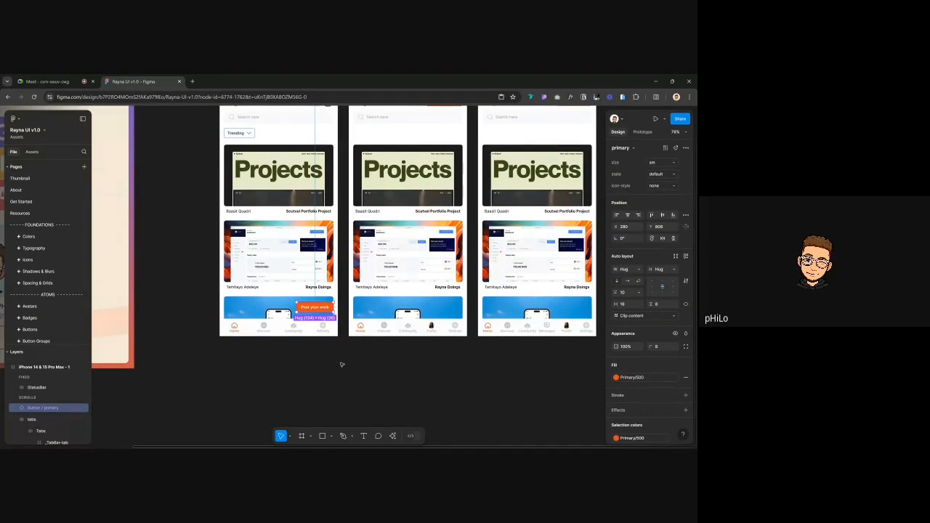
scroll(332, 322, "down", 2)
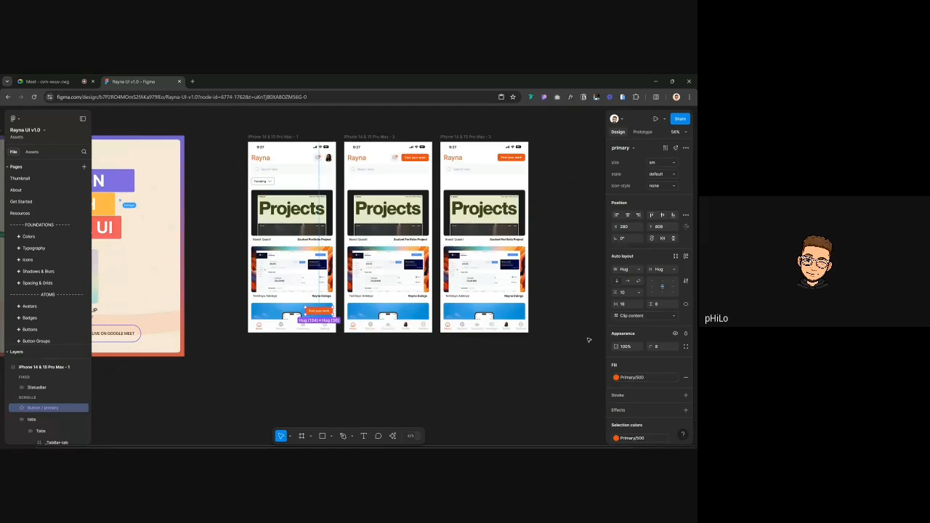
scroll(664, 357, "down", 2)
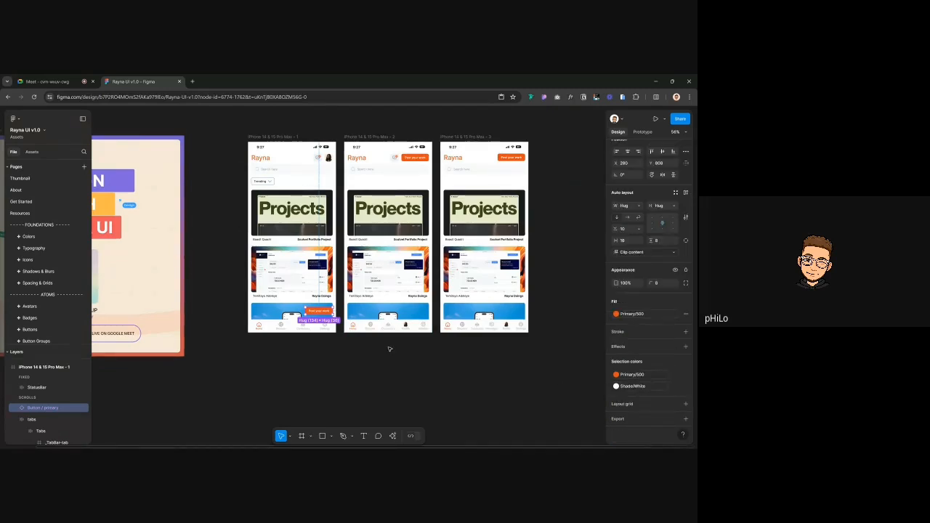
left_click(296, 365)
scroll(313, 320, "up", 3)
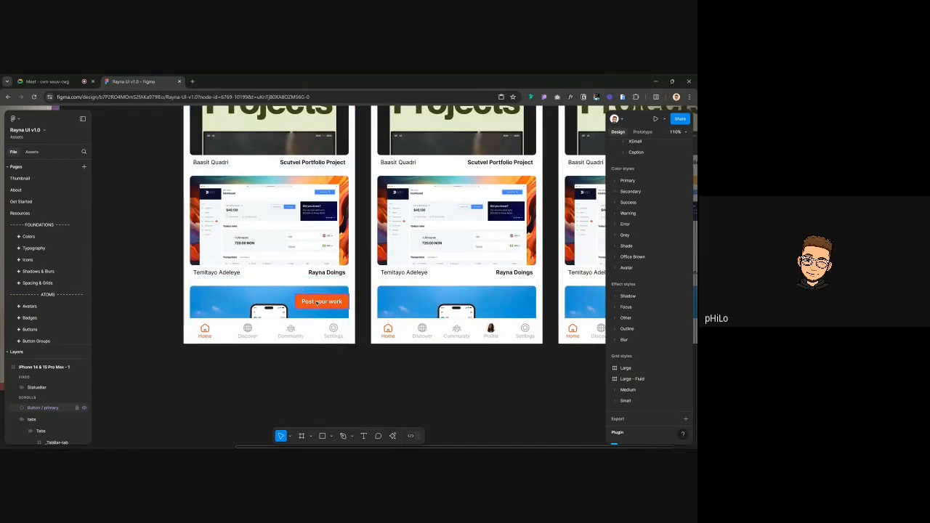
Check the floating 'Post your work' button and its content frame, then clear the selection
left_click(316, 303)
left_click(276, 292)
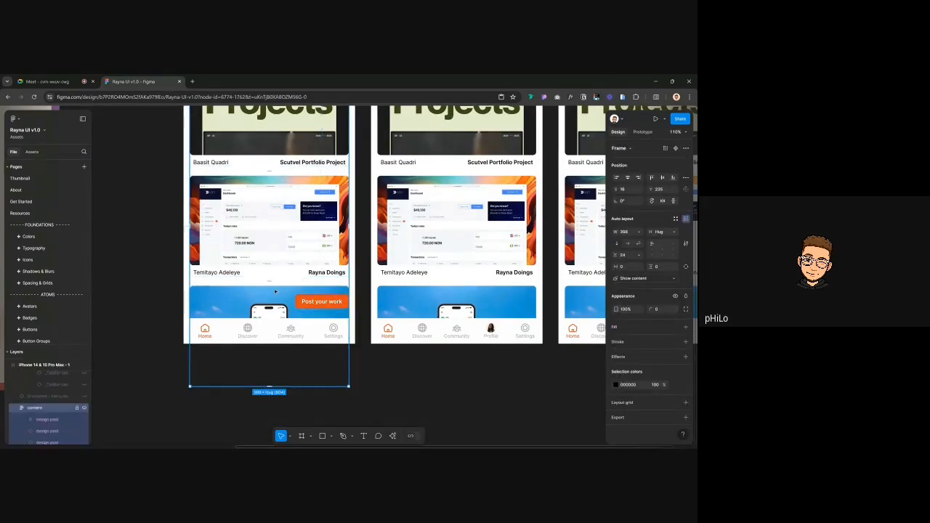
left_click(319, 301)
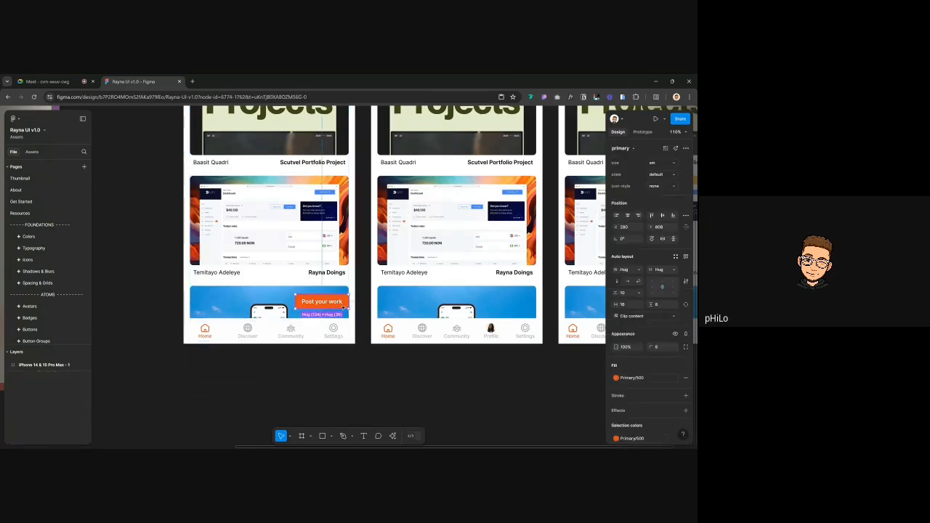
left_click(494, 389)
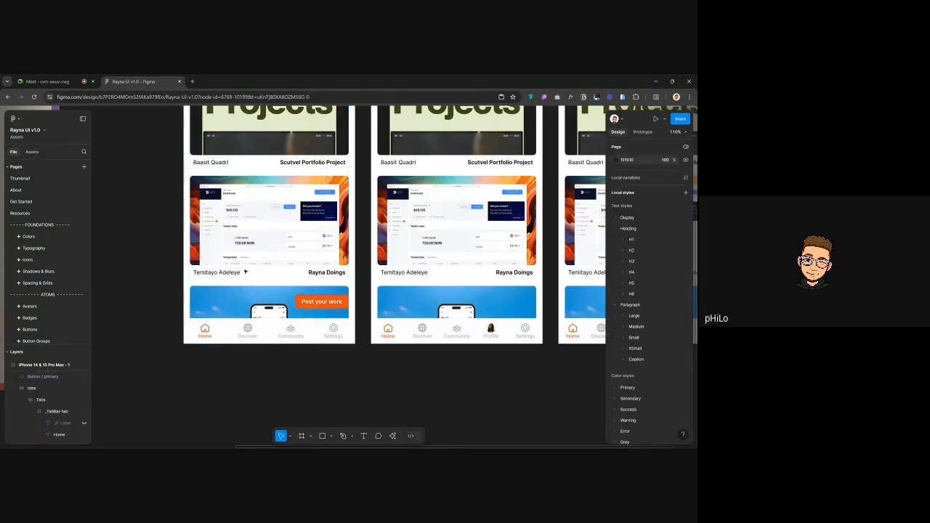
Search the assets library for 'FAB' and view results from all libraries
left_click(32, 152)
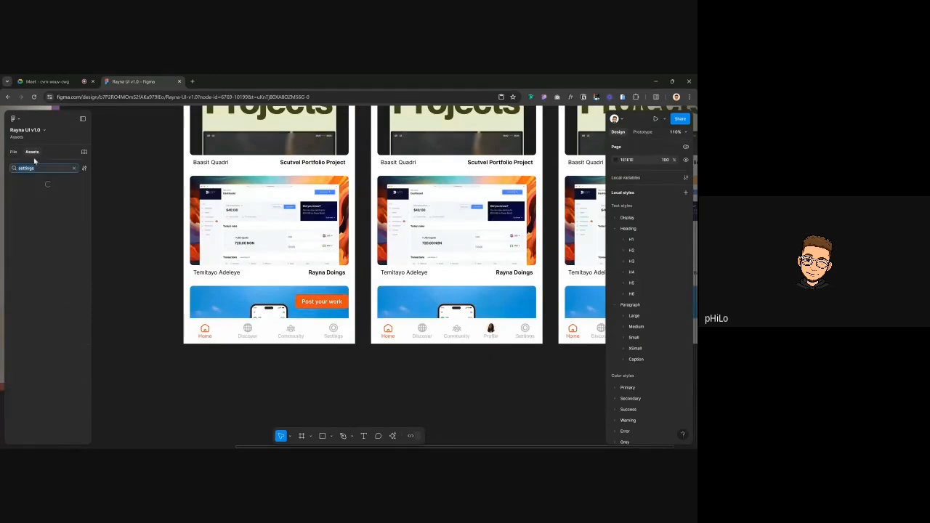
type("FAB")
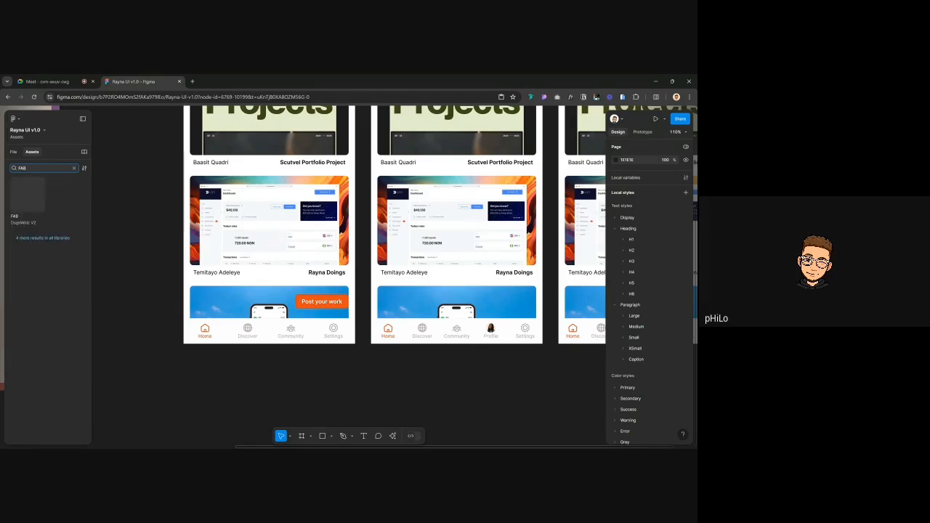
left_click(29, 200)
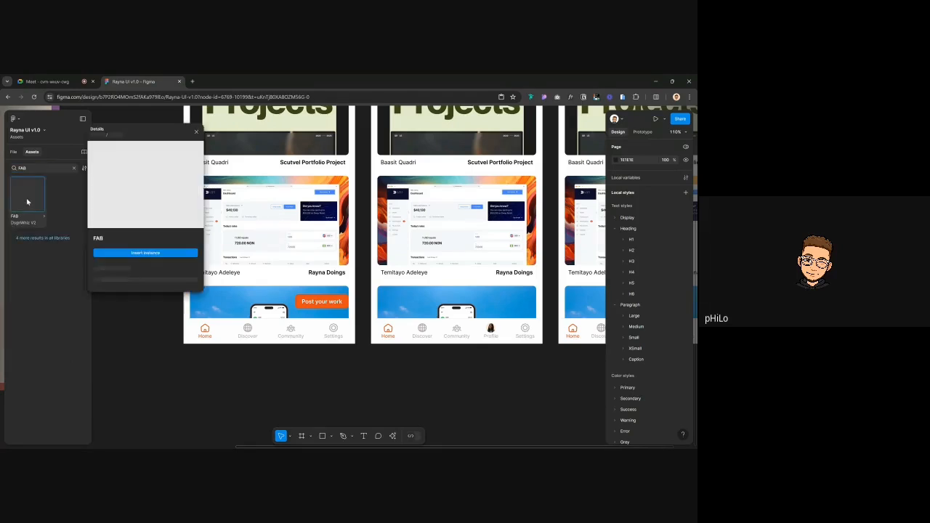
left_click(131, 252)
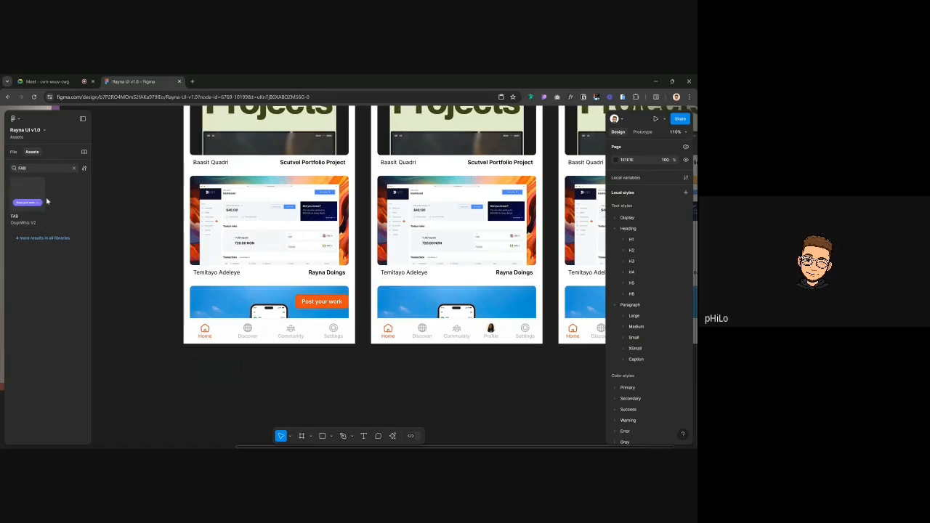
left_click(38, 236)
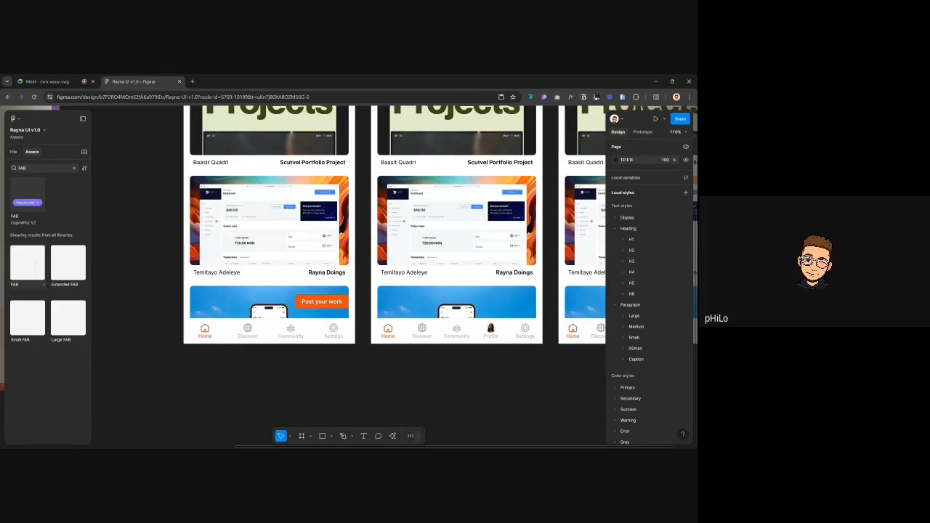
Replace the assets search term with 'button' to find button components
left_click(75, 168)
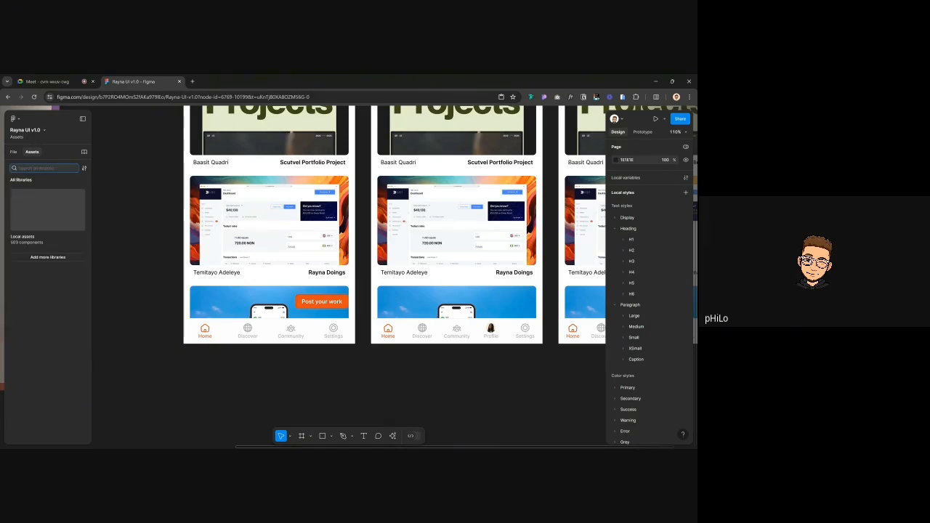
type("BUTTON")
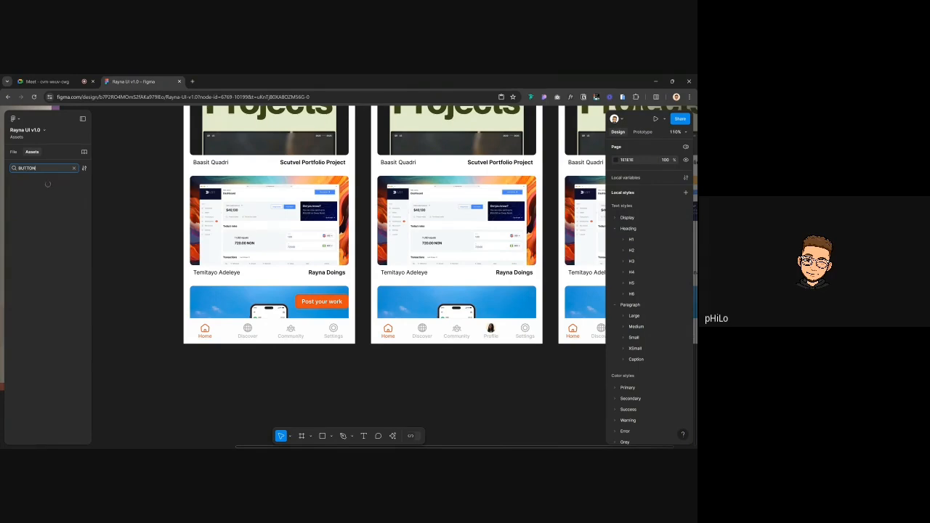
key("ctrl+a")
type("button")
key("BackSpace")
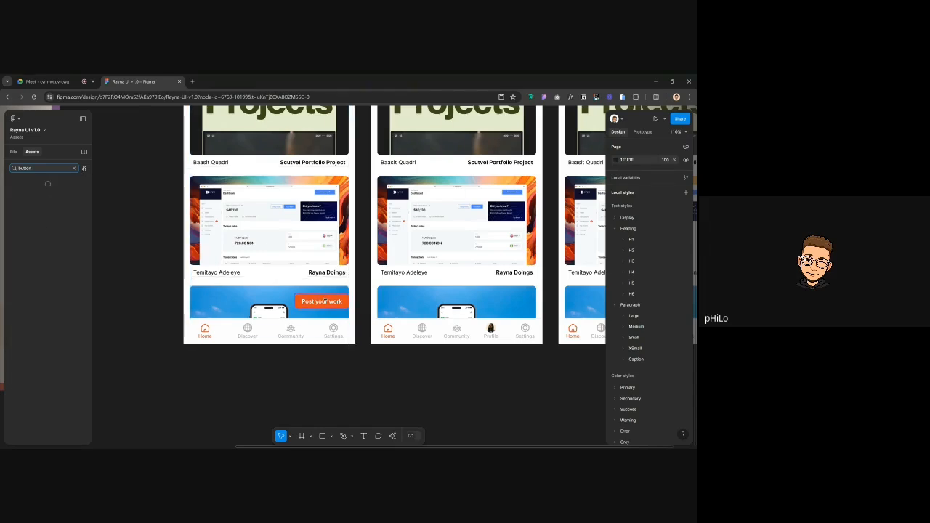
scroll(346, 273, "down", 6)
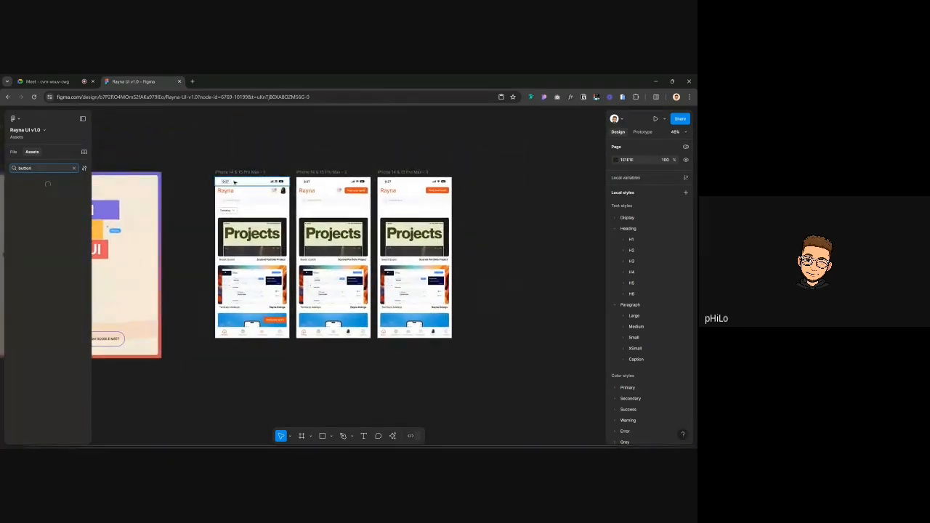
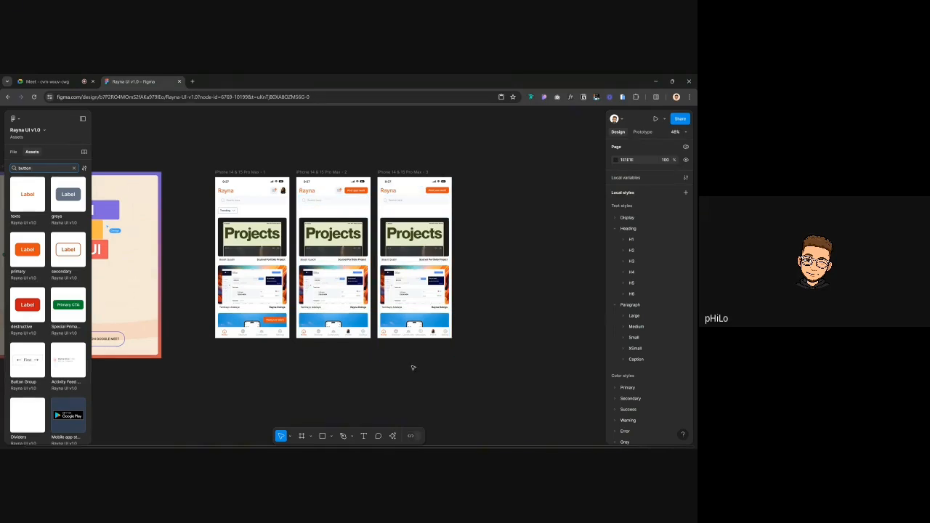
Browse the 'button' asset results and preview the navigation controls component details
scroll(427, 304, "up", 3)
scroll(448, 325, "up", 2)
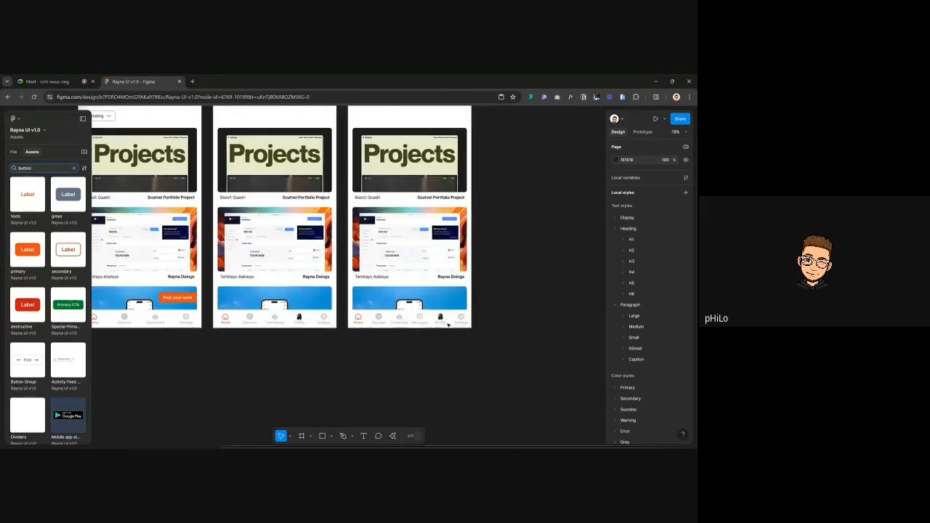
scroll(448, 325, "right", 1)
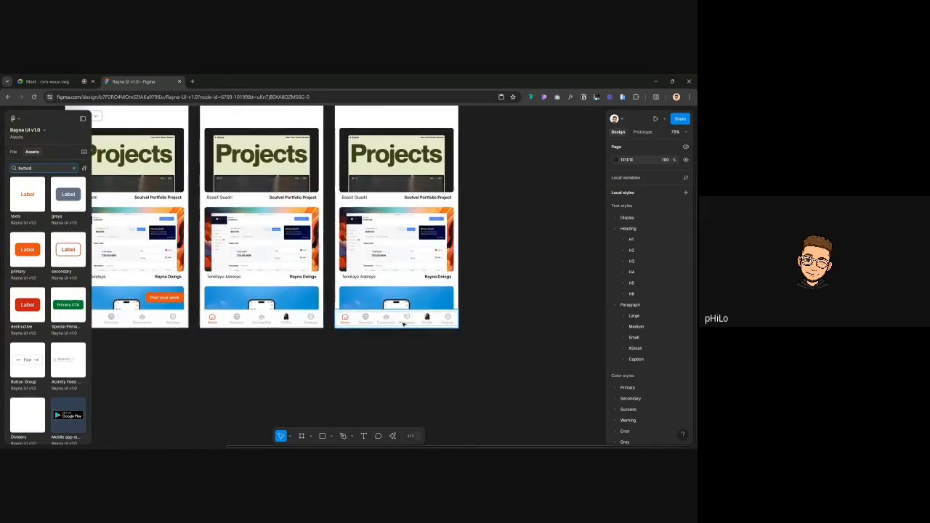
scroll(419, 318, "up", 5)
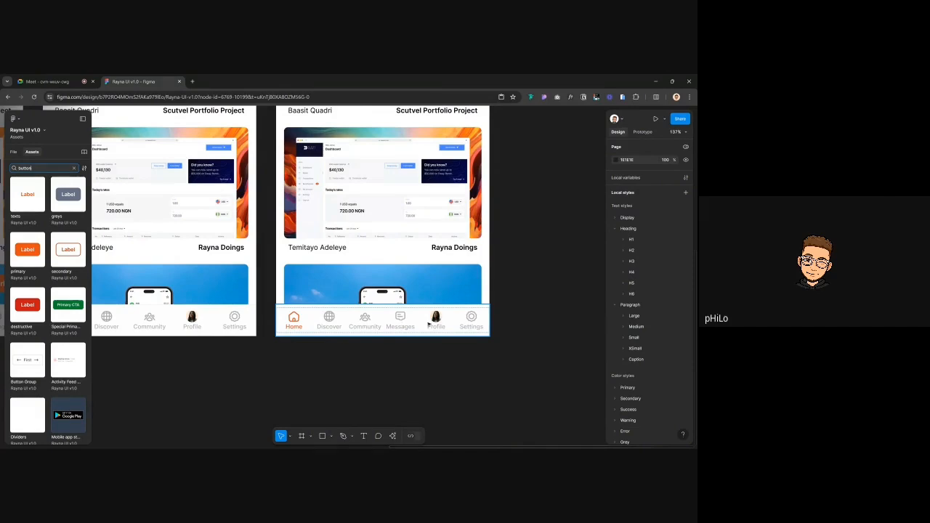
scroll(444, 325, "down", 5)
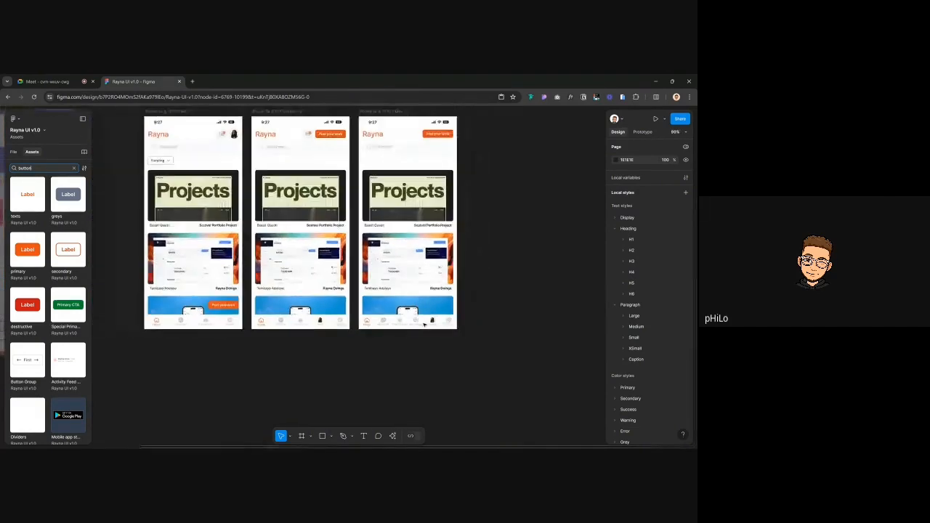
scroll(419, 322, "down", 4)
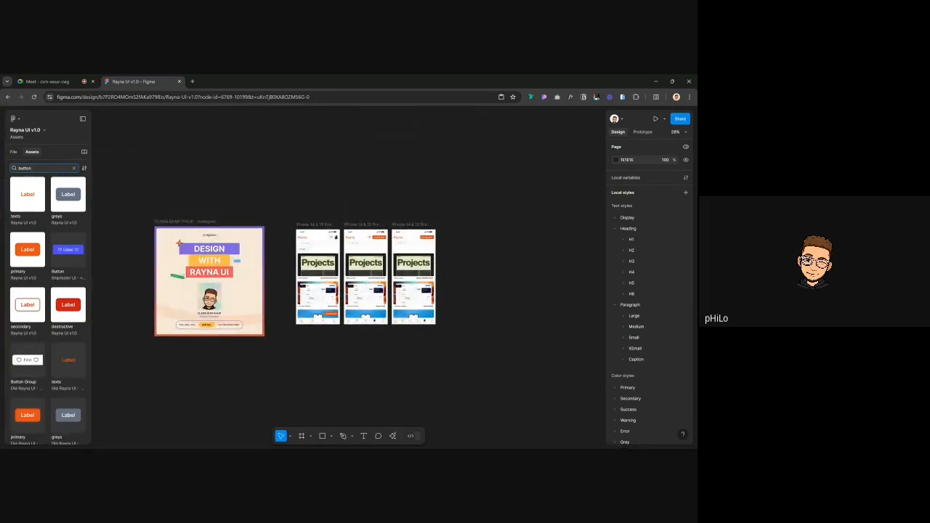
scroll(35, 320, "down", 3)
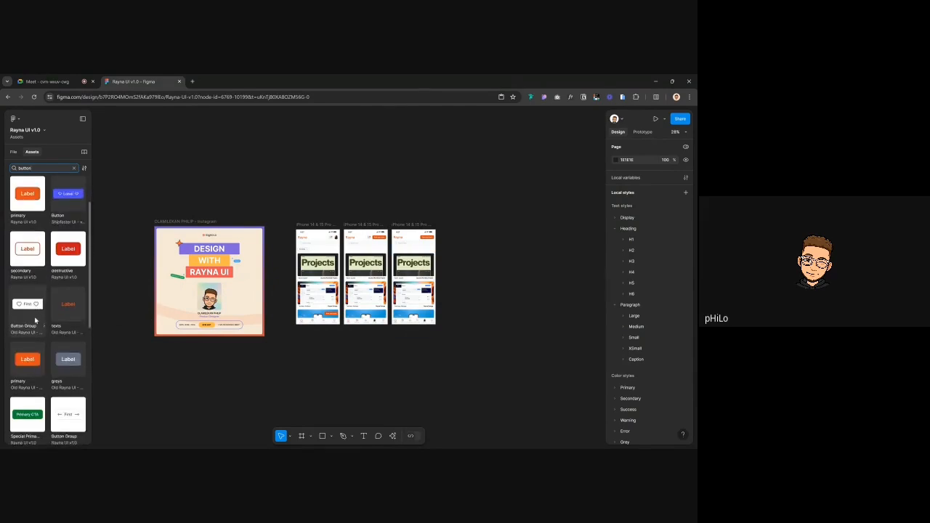
scroll(35, 319, "down", 6)
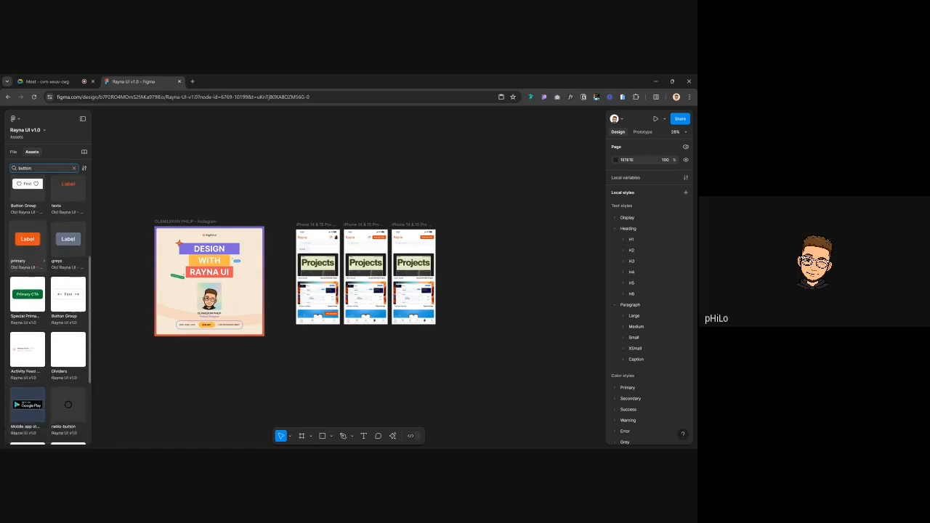
scroll(48, 312, "down", 2)
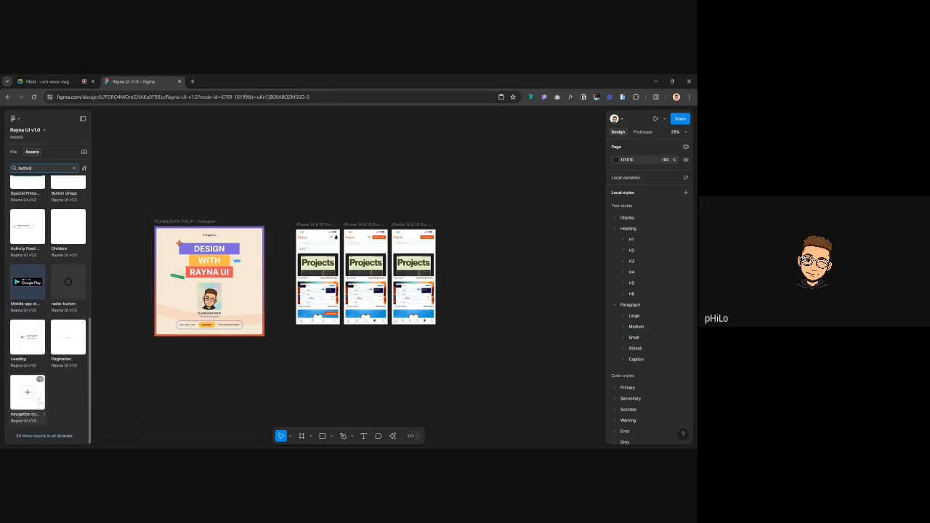
left_click(37, 402)
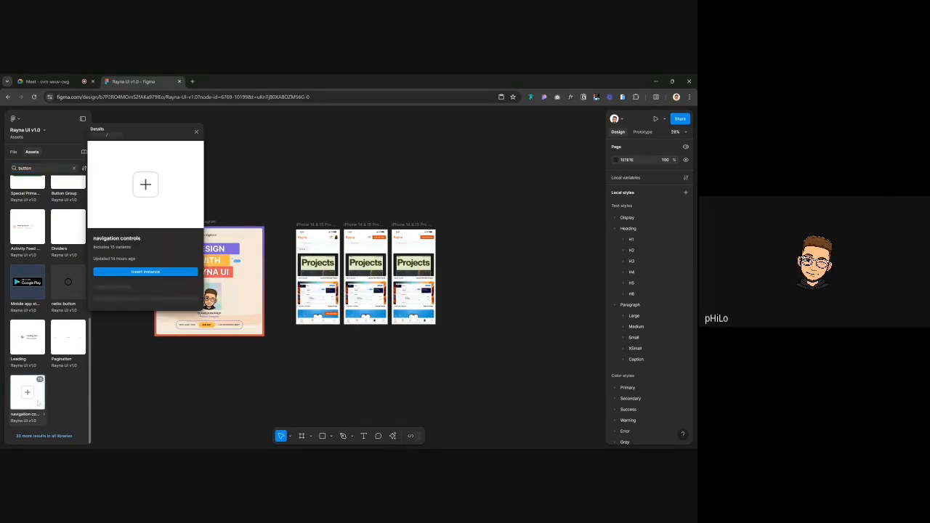
left_click(146, 272)
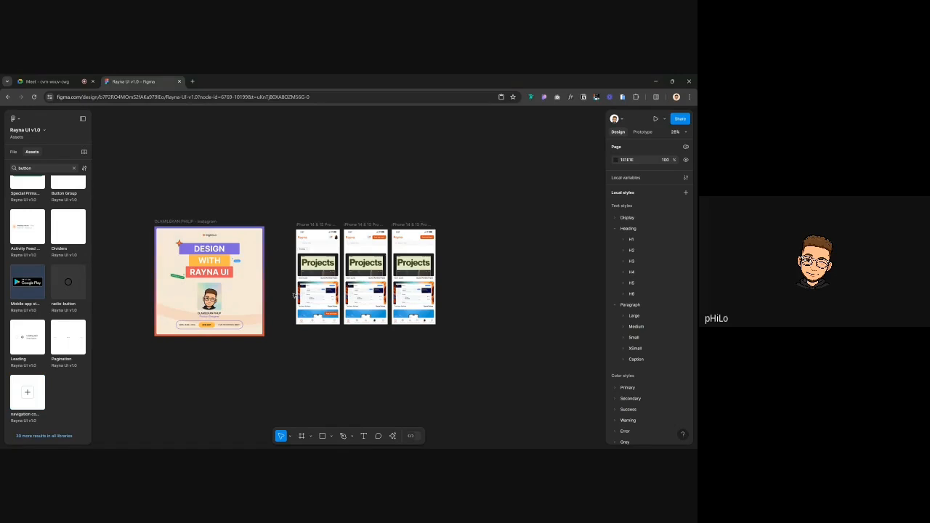
left_click(33, 395)
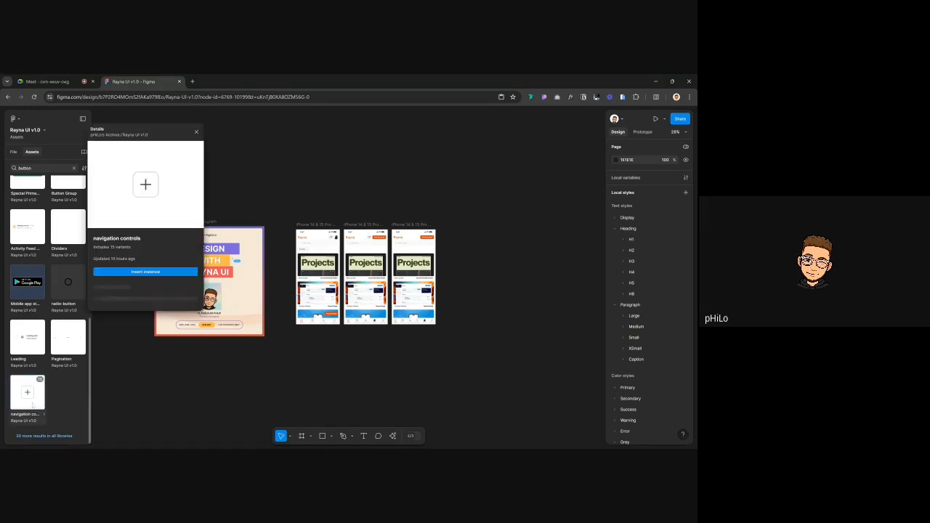
left_click(134, 273)
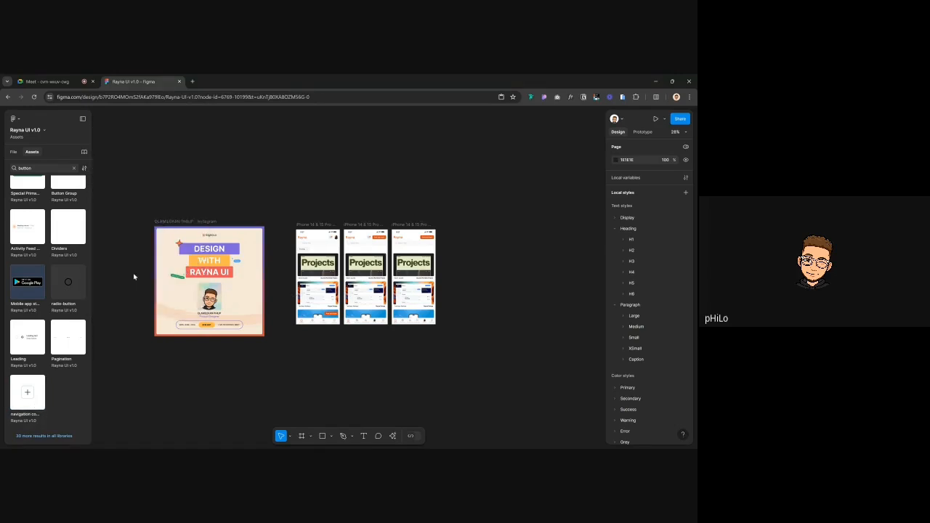
Give the first screen's Post your work button the Shadow/Soft/medium effect style
scroll(320, 316, "up", 5)
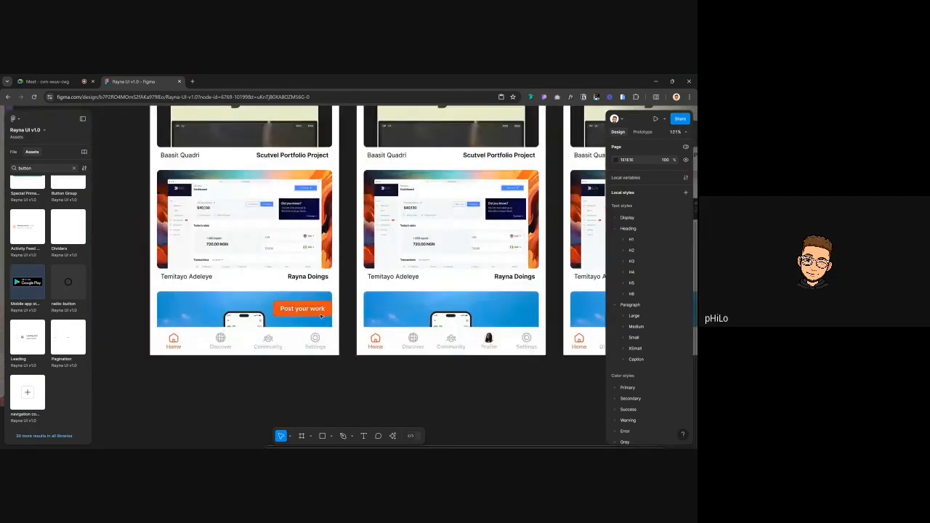
left_click(321, 315)
scroll(669, 407, "down", 2)
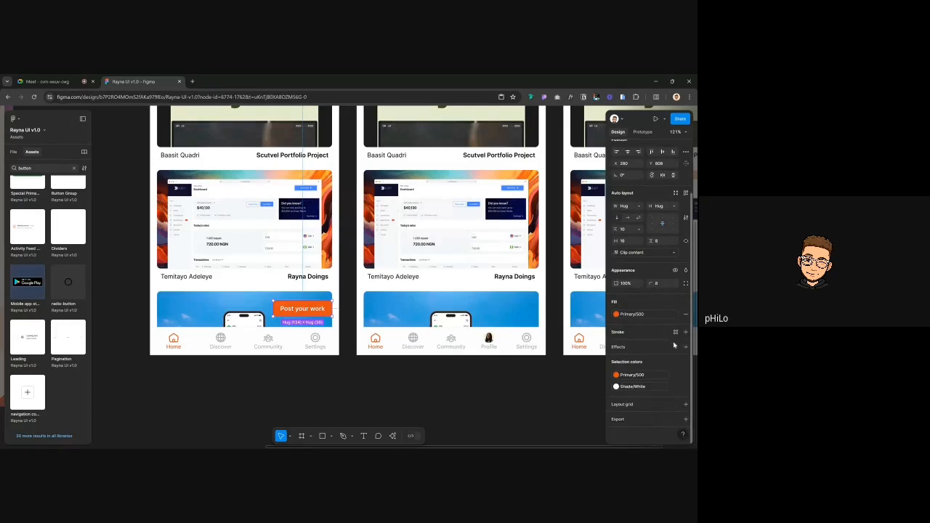
left_click(676, 349)
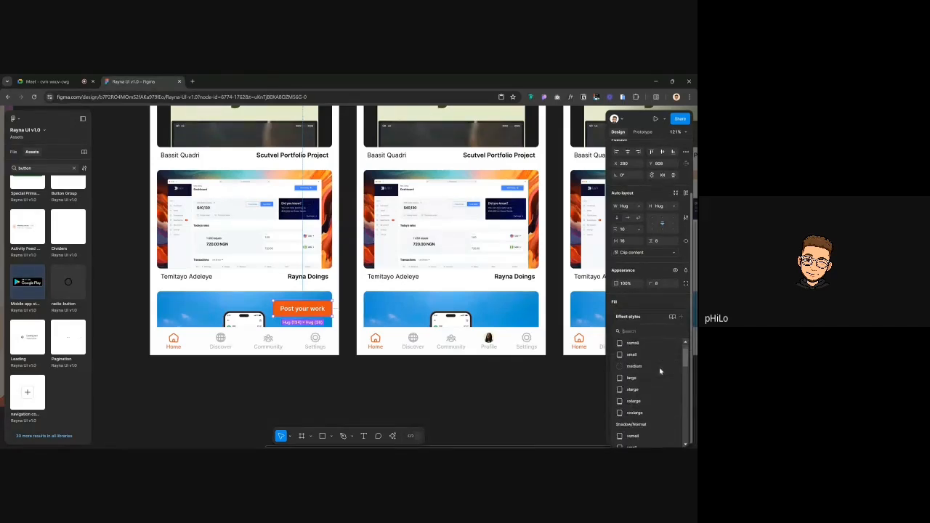
scroll(660, 372, "down", 5)
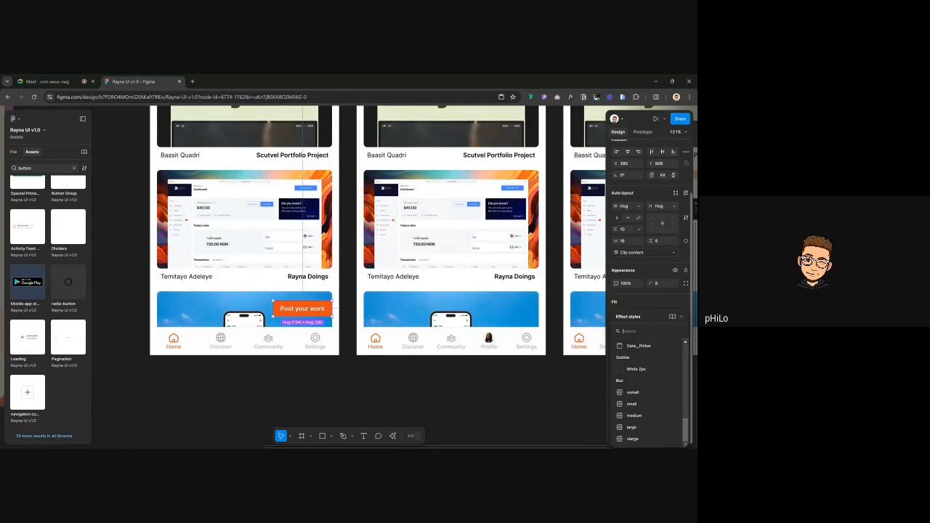
scroll(639, 365, "up", 4)
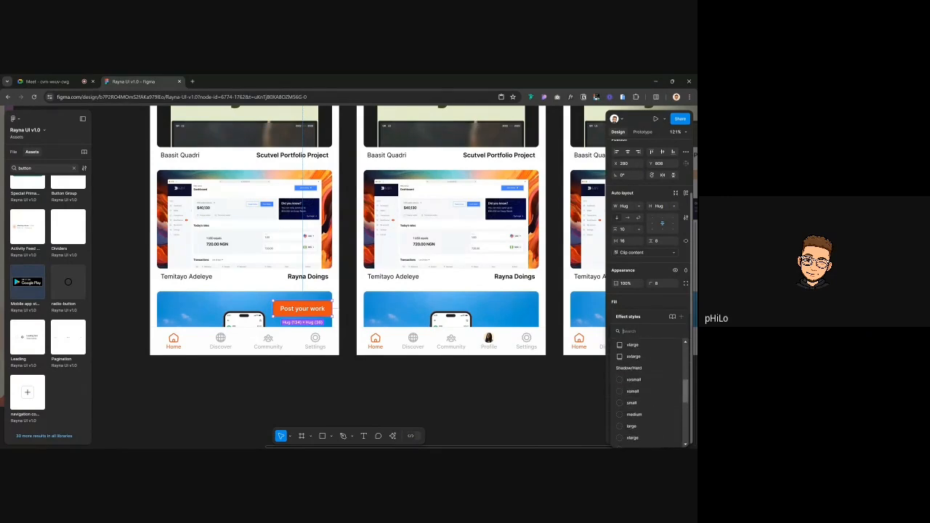
scroll(640, 365, "up", 3)
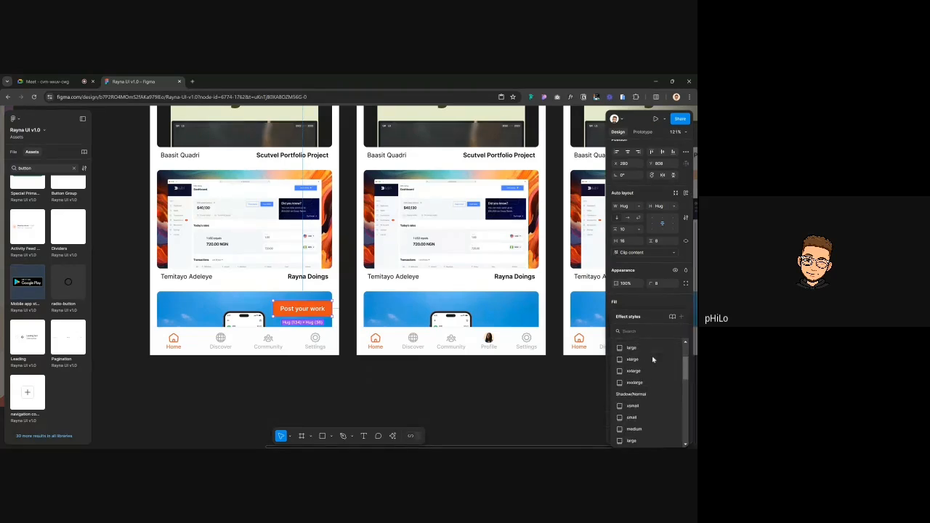
scroll(653, 370, "up", 3)
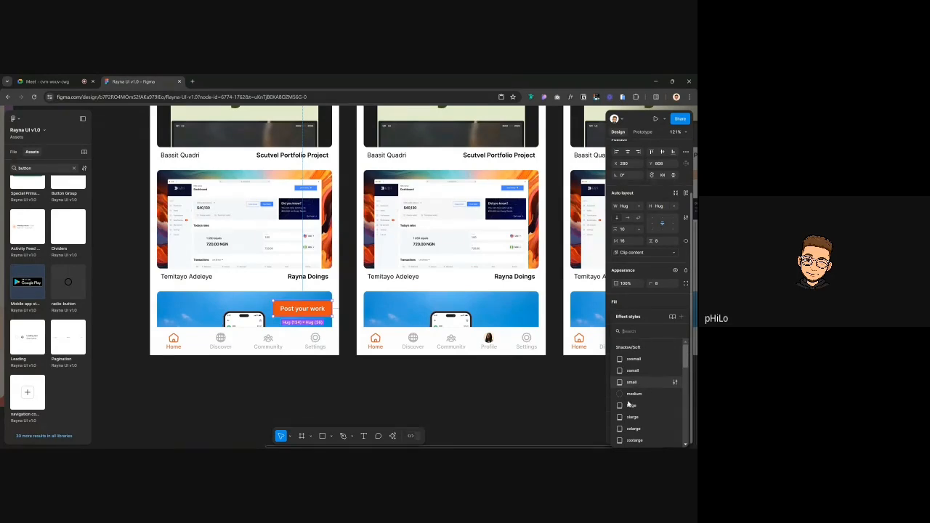
left_click(634, 392)
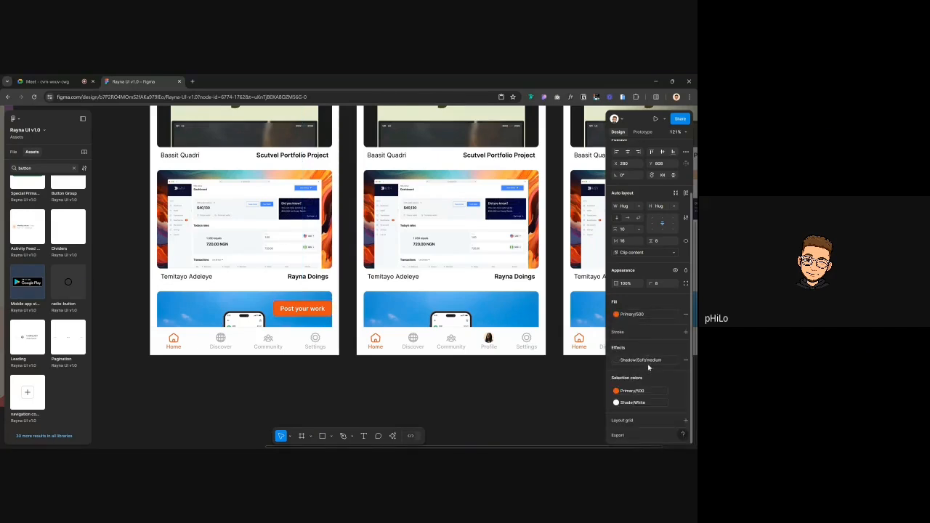
Reselect the button and try switching its shadow to Shadow/Soft/xlarge
left_click(317, 358)
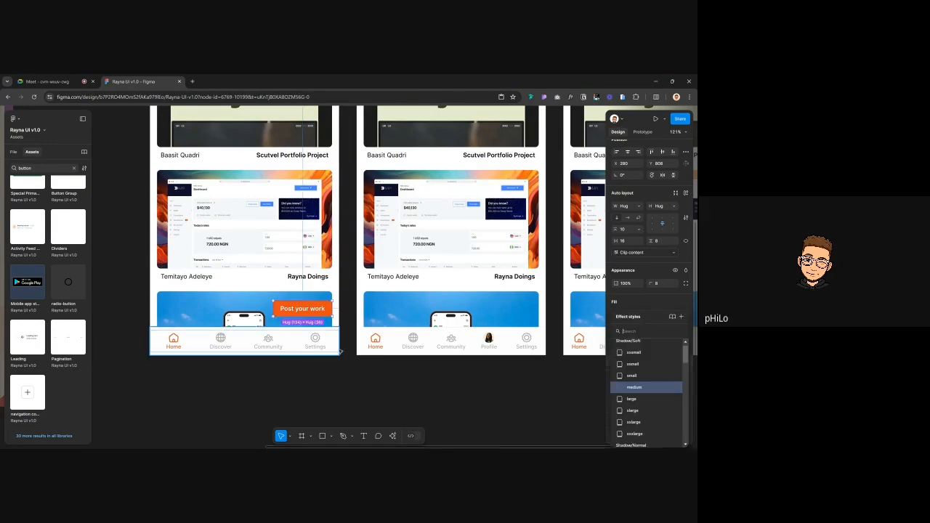
left_click(300, 312)
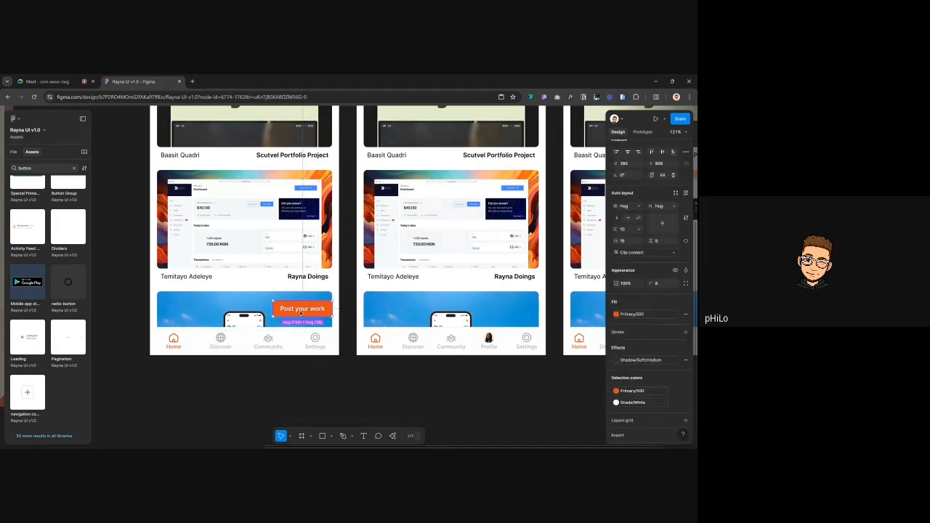
scroll(301, 312, "up", 3)
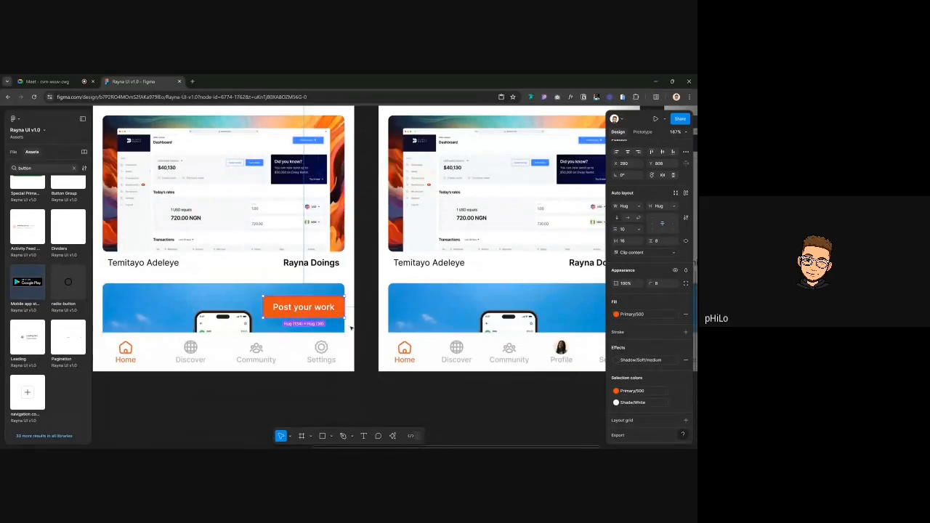
left_click(638, 360)
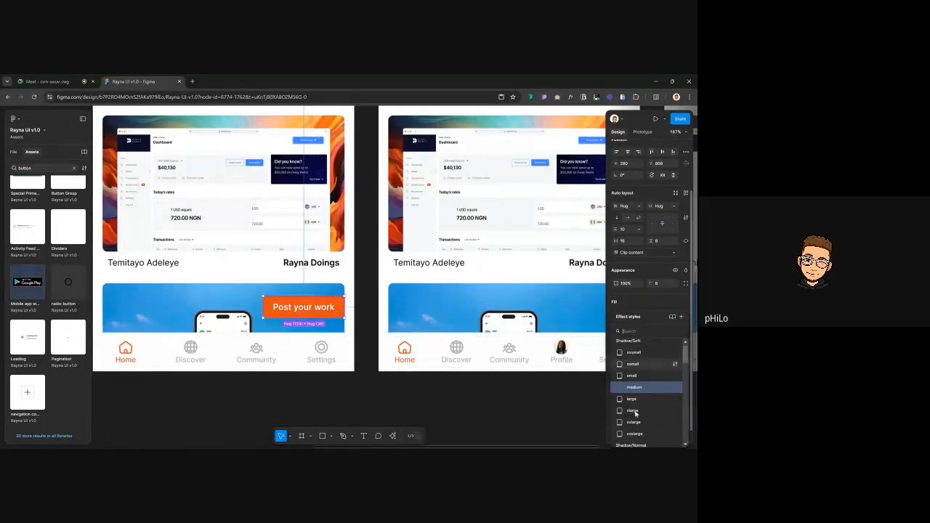
scroll(635, 414, "down", 3)
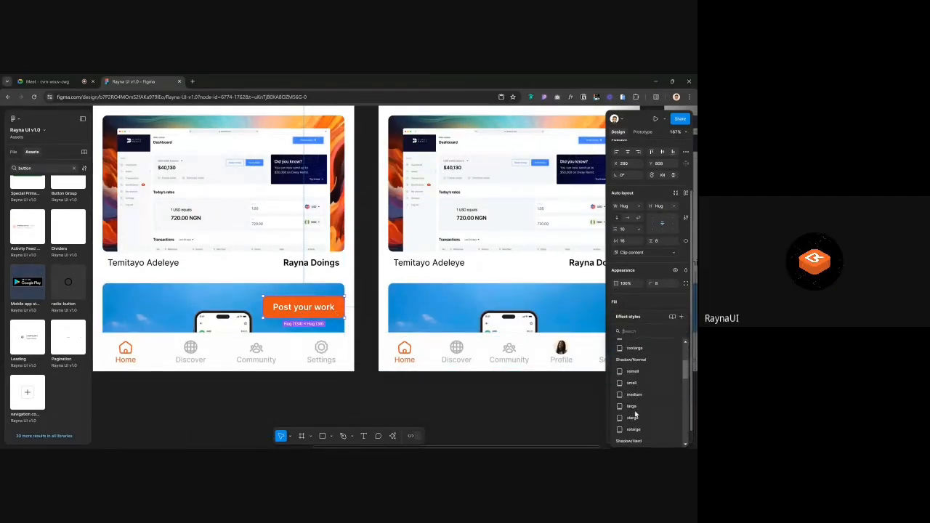
scroll(637, 382, "up", 2)
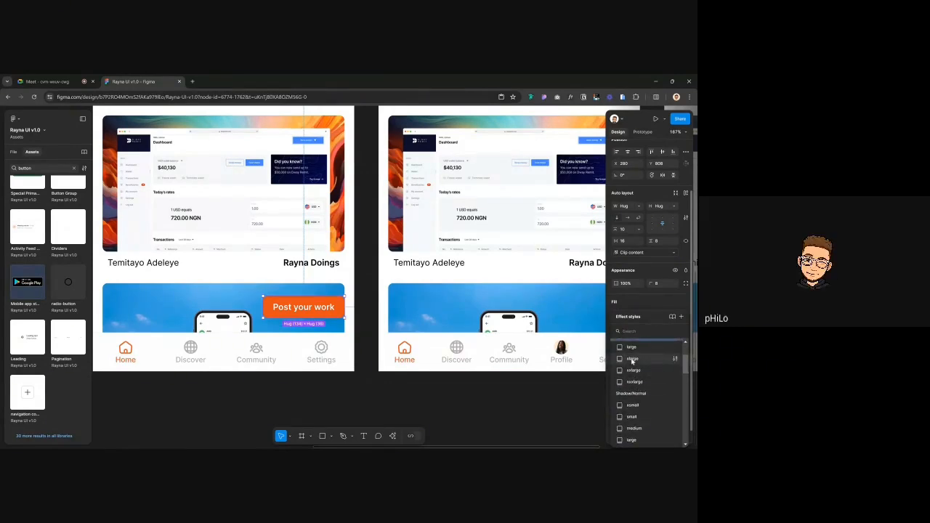
left_click(632, 359)
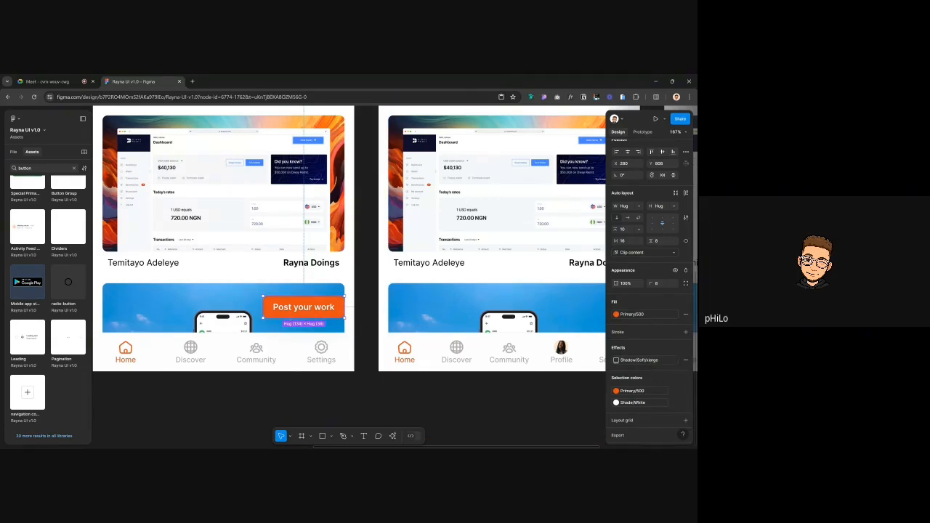
Move the button up into the name row, trying Shadow/Soft/xlarge and Shadow/Normal/large effects
left_click_drag(299, 302, 302, 267)
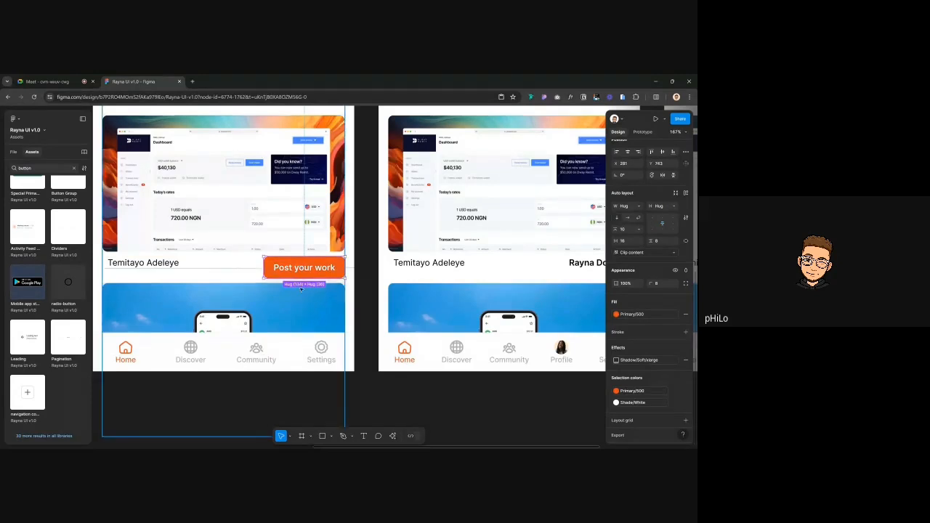
scroll(301, 288, "up", 3)
scroll(301, 288, "up", 2)
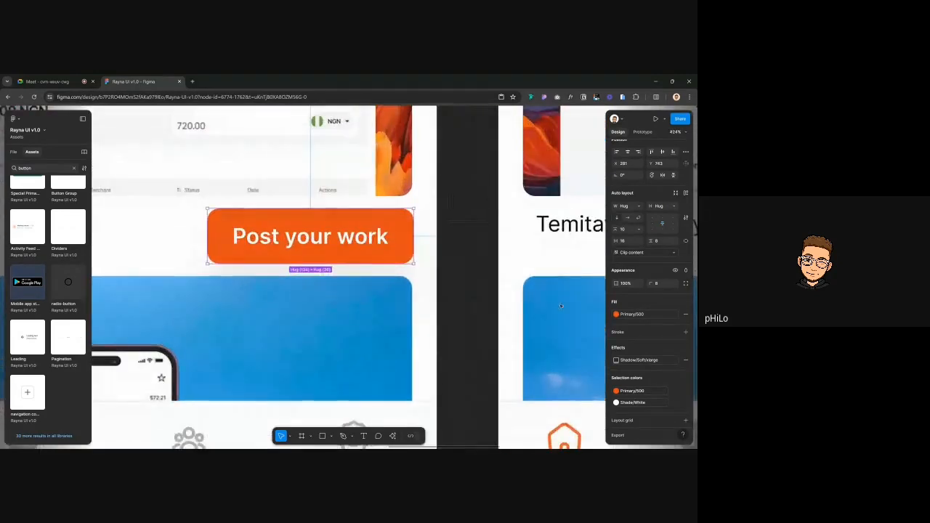
left_click(640, 360)
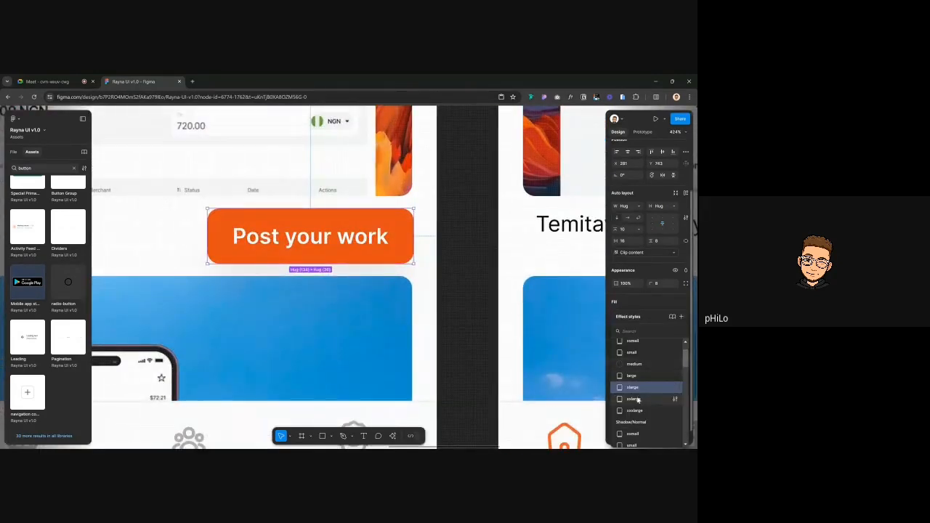
left_click(633, 387)
left_click(639, 359)
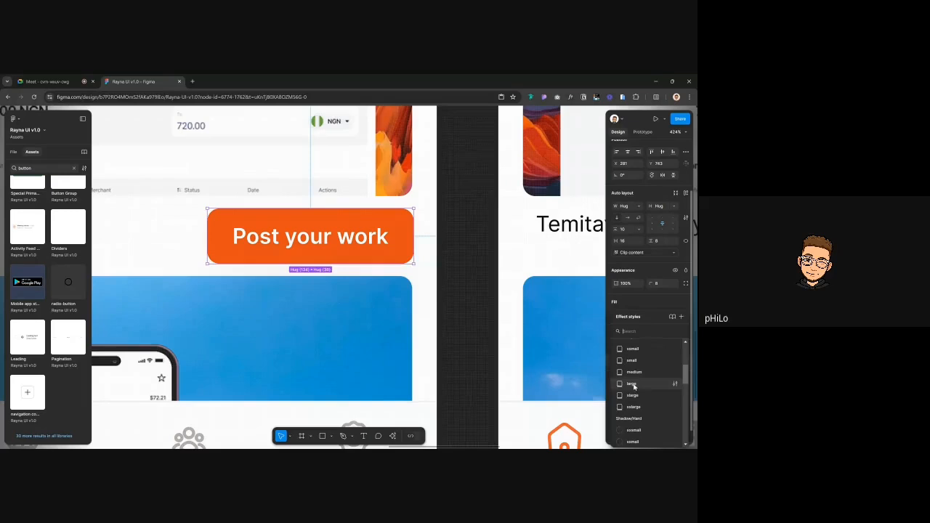
left_click(633, 387)
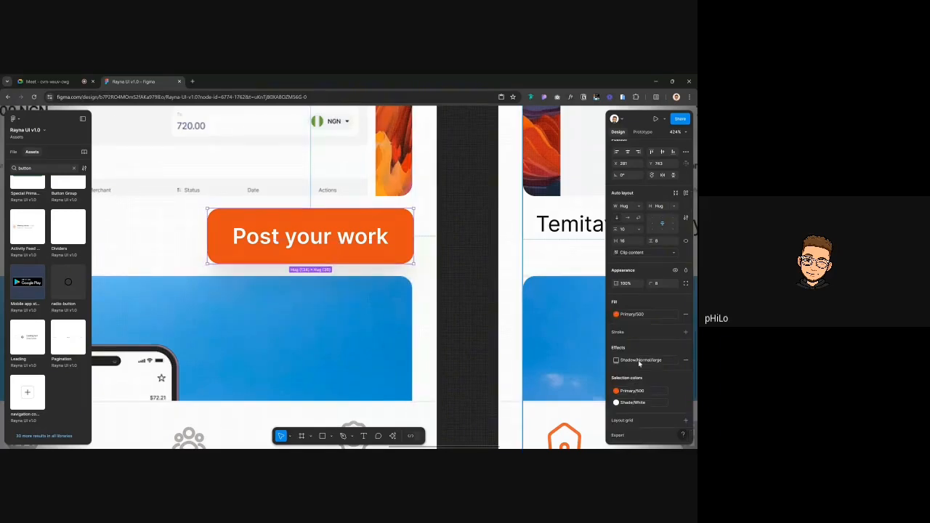
Remove the button's shadow, then apply the Shadow/Hard/large effect style
scroll(408, 291, "down", 5)
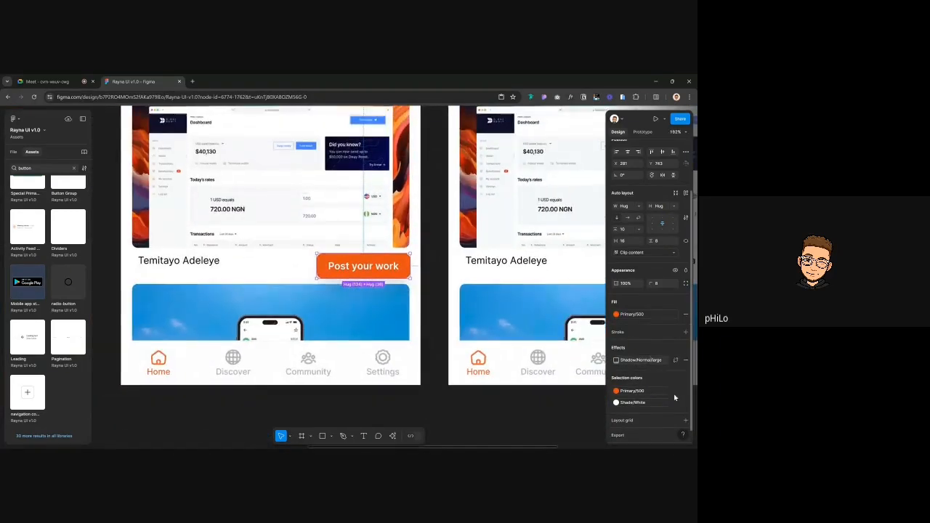
scroll(674, 397, "down", 1)
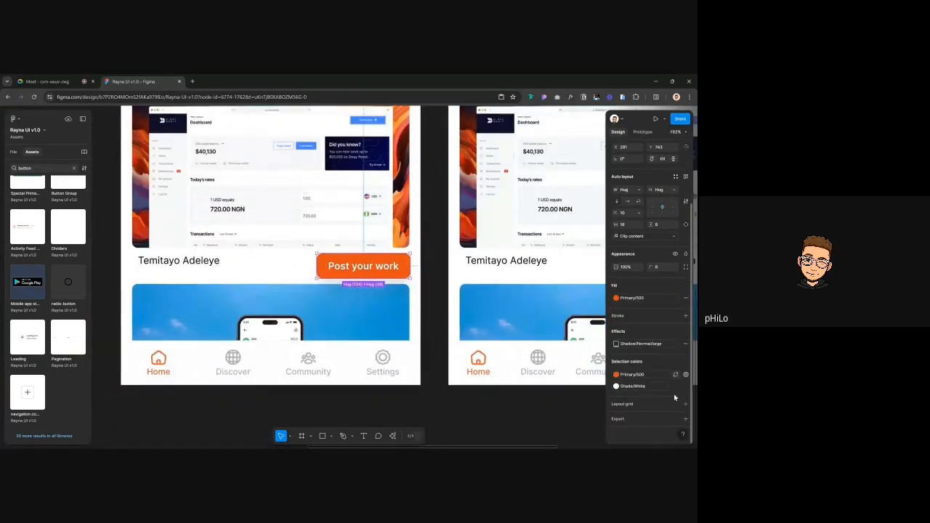
left_click(685, 343)
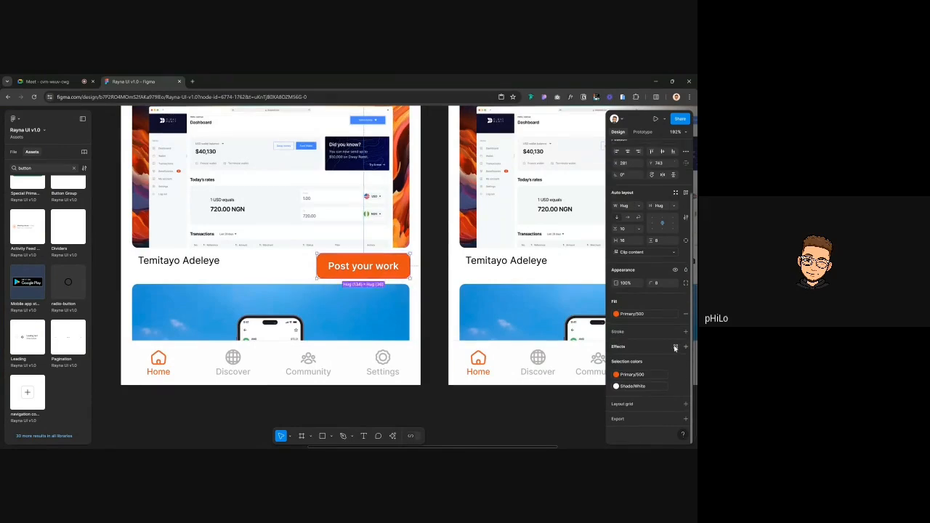
left_click(674, 347)
scroll(651, 412, "down", 4)
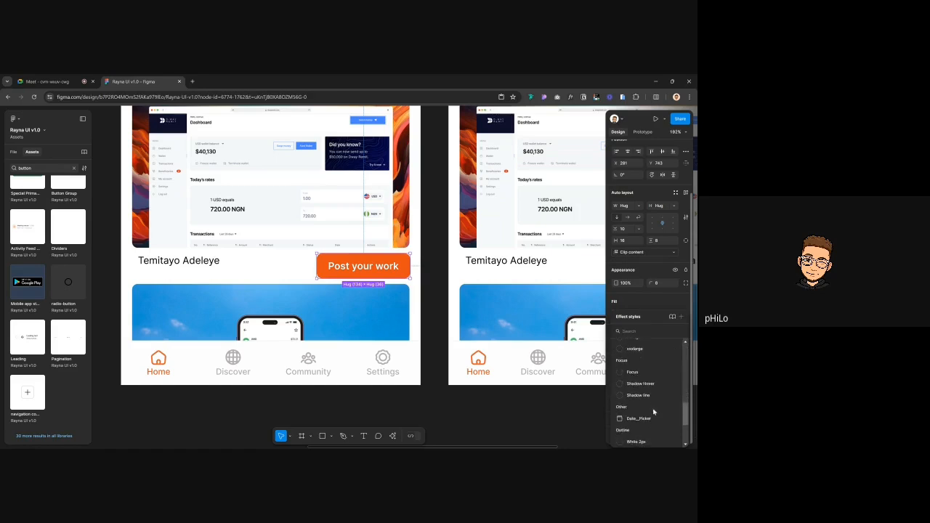
scroll(653, 411, "up", 3)
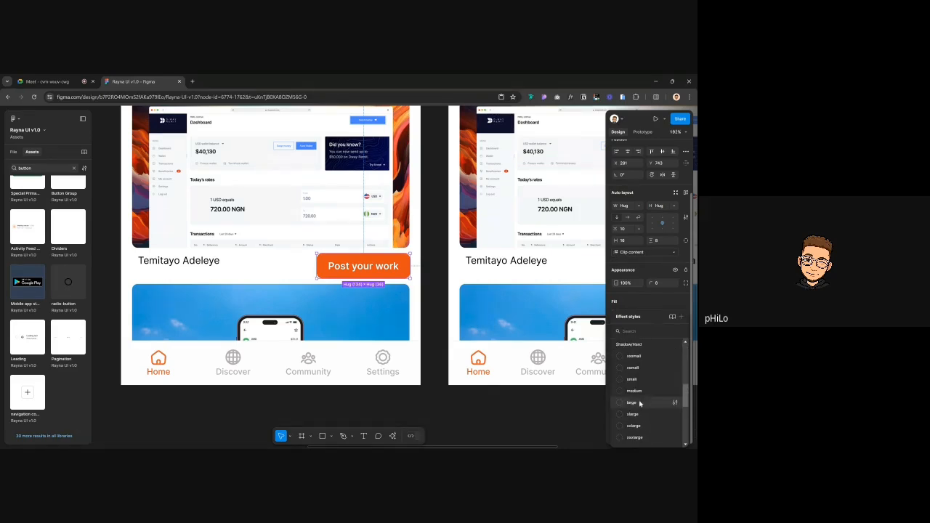
left_click(637, 405)
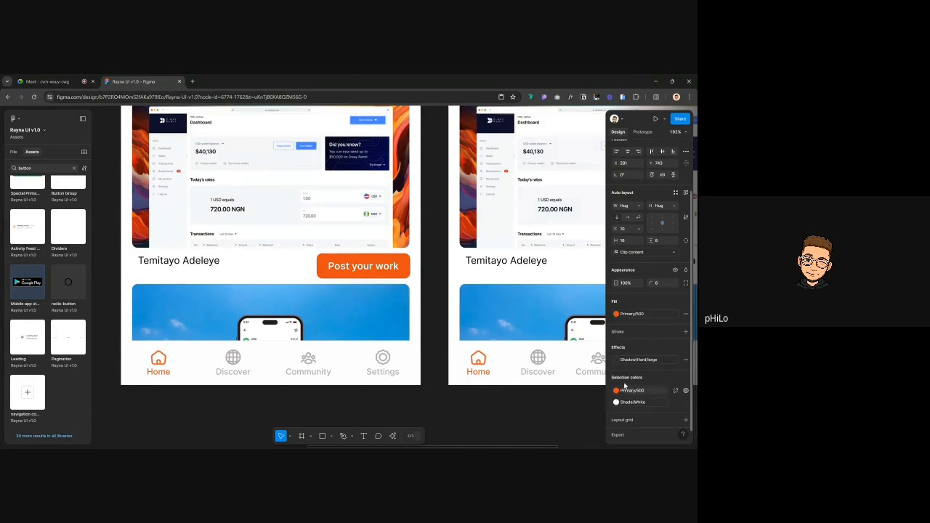
Change the button fill to Primary/75 and show the file's pages and layers
left_click(634, 314)
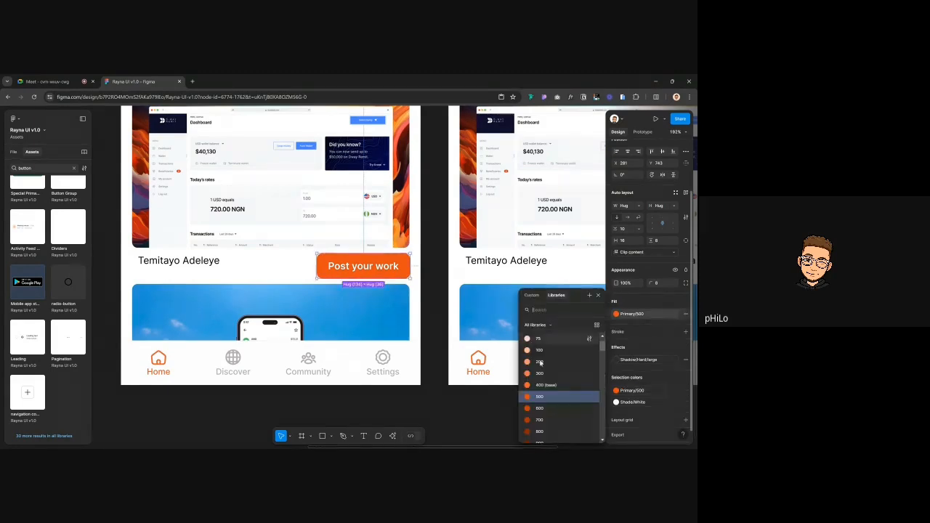
left_click(539, 339)
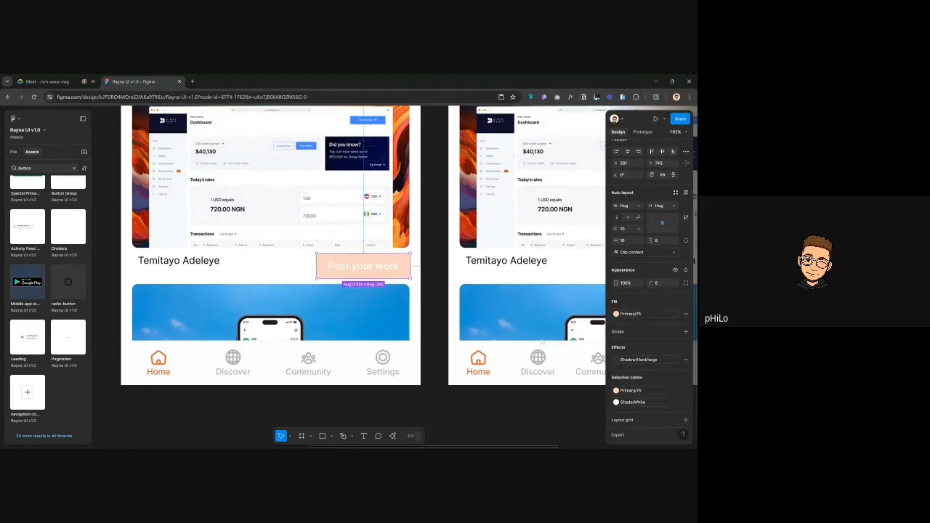
left_click(444, 282)
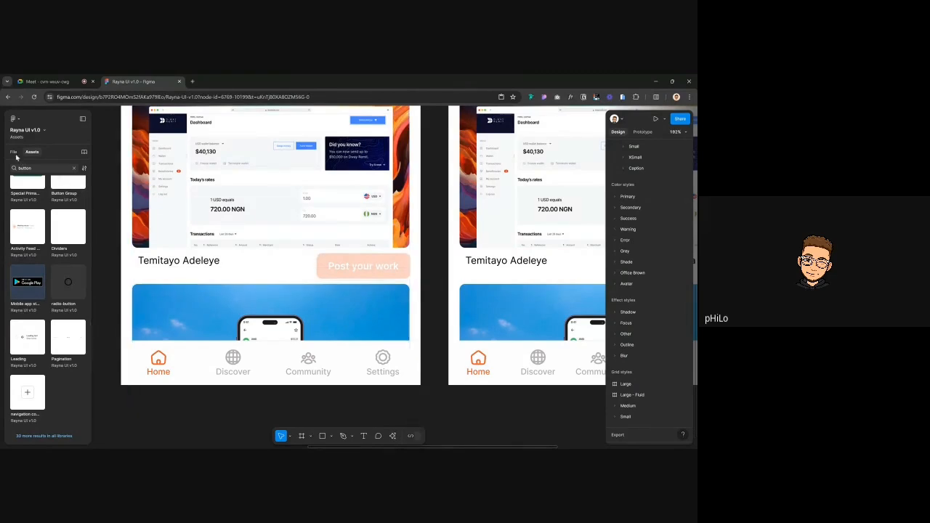
left_click(14, 152)
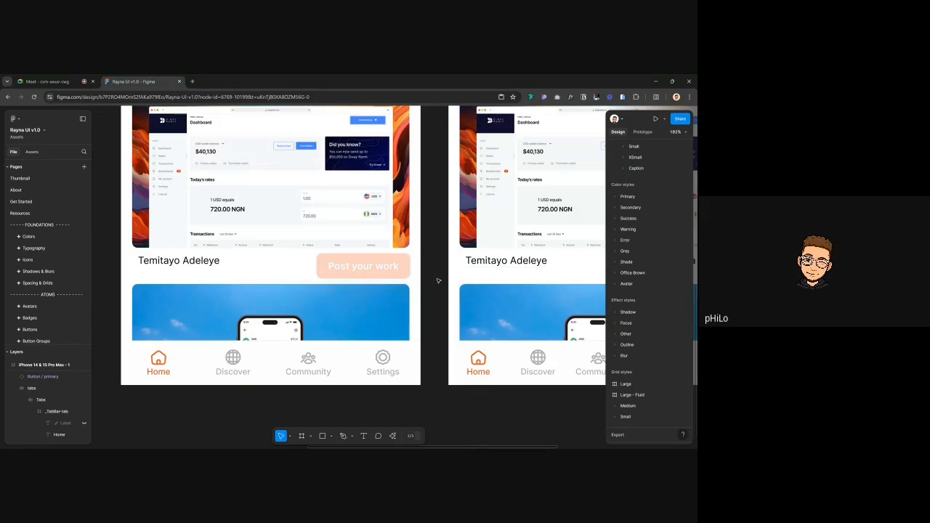
Search the fill library for 'base' and set the button fill to Primary 400 (base)
left_click(392, 268)
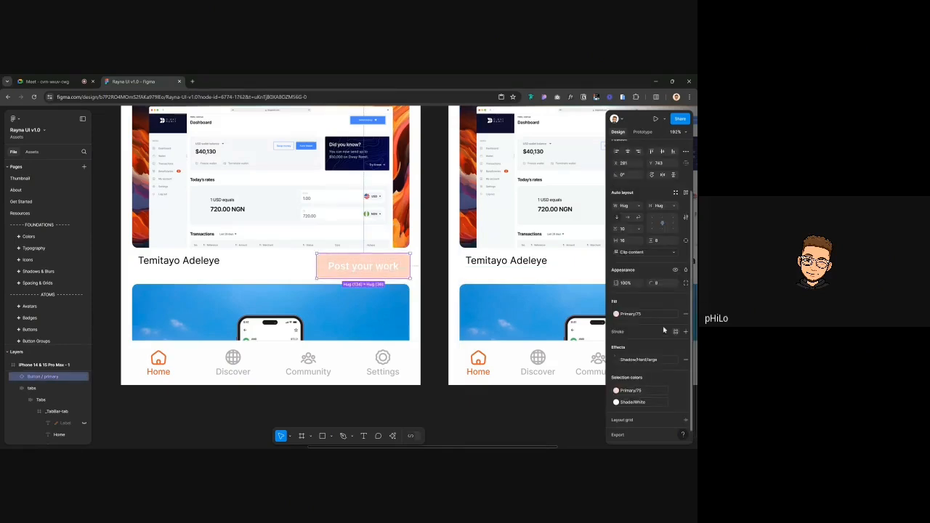
left_click(652, 316)
type("base")
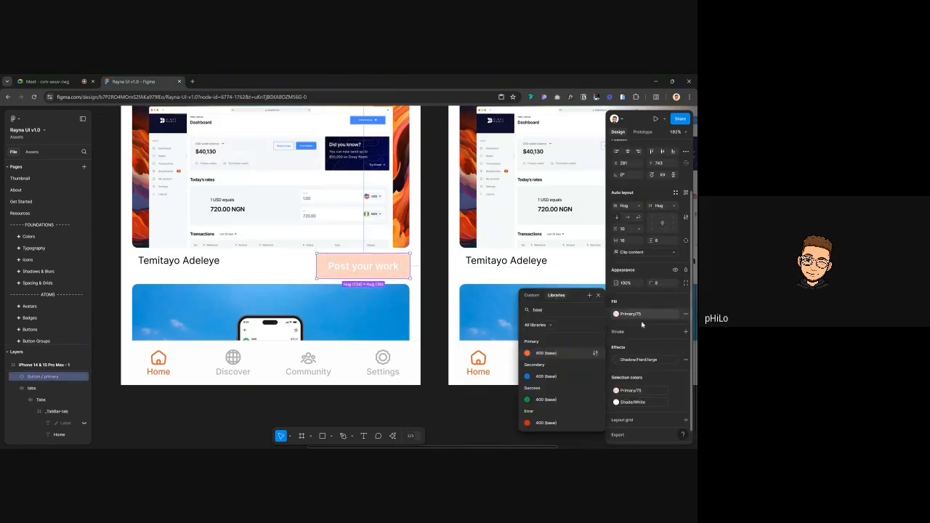
left_click(546, 353)
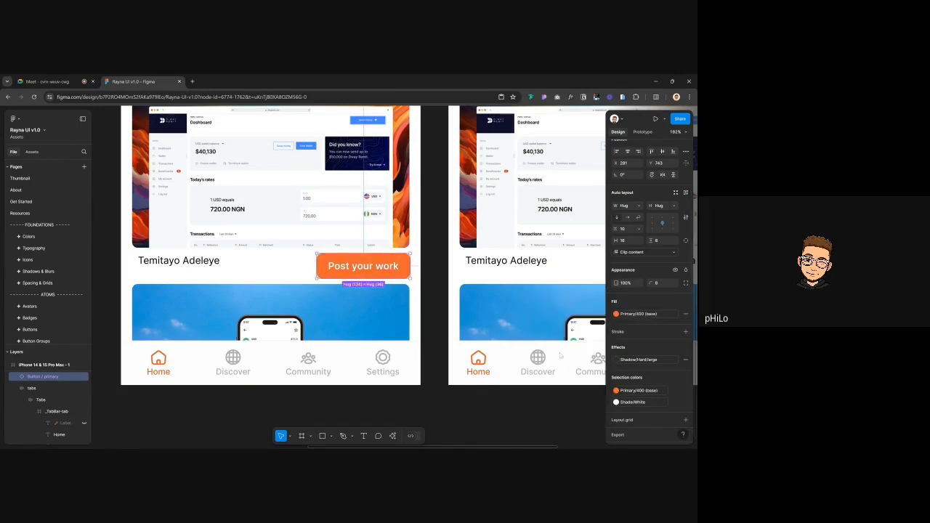
Wrap the Post your work button in an auto-layout frame with Shift+A and nudge it down
left_click(434, 266)
left_click(395, 263)
key("shift+a")
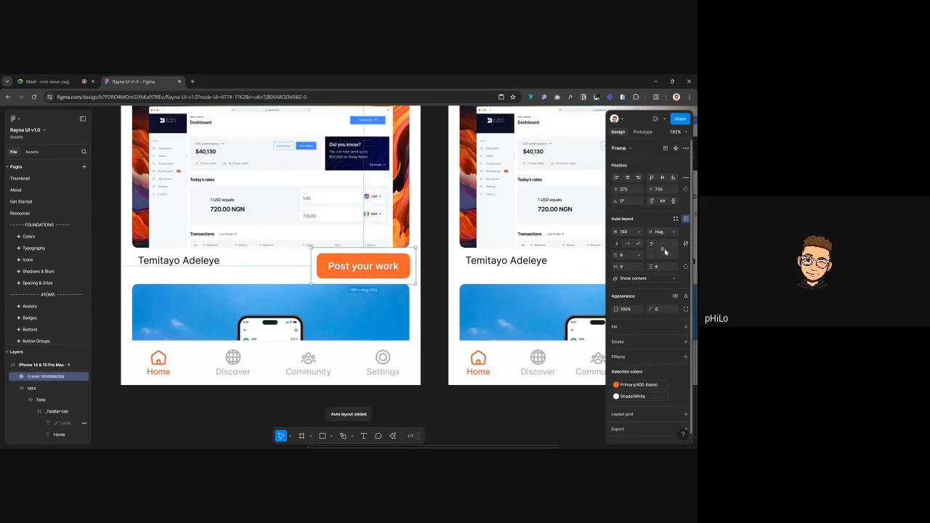
left_click_drag(386, 266, 384, 290)
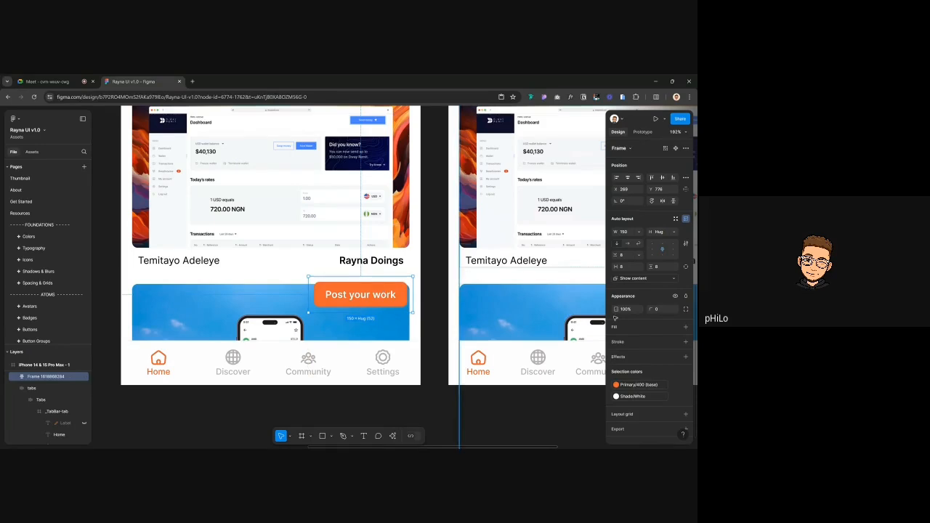
Give the frame a white FFFFFF fill, corner radius 8 and the Shadow/Soft/large effect
left_click(675, 327)
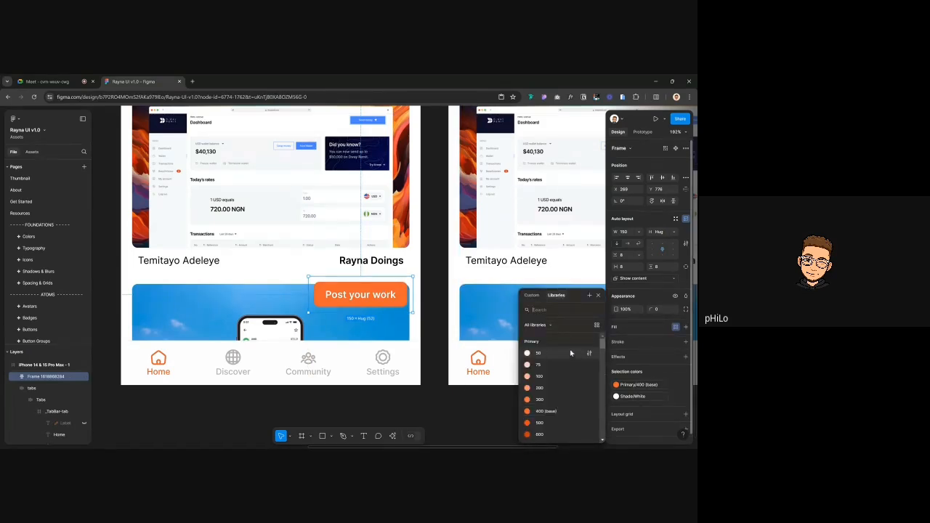
left_click(685, 327)
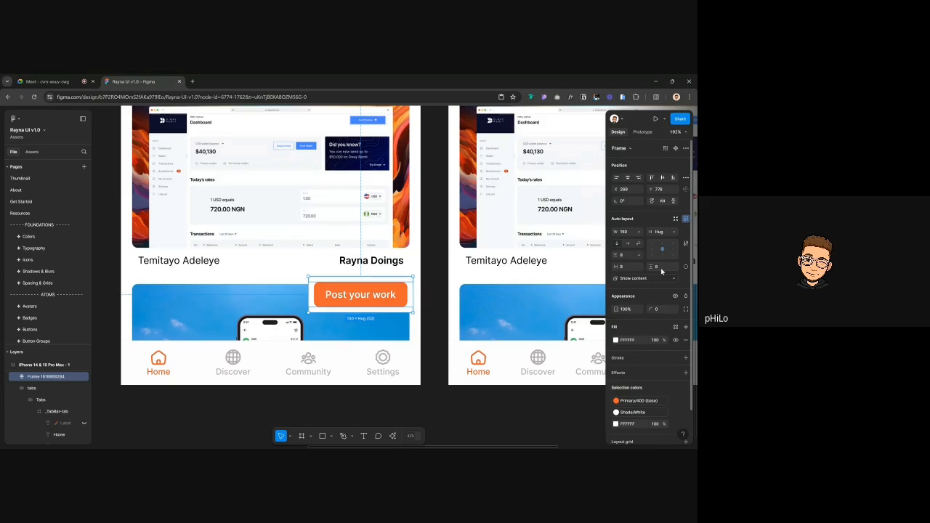
left_click(662, 308)
type("8")
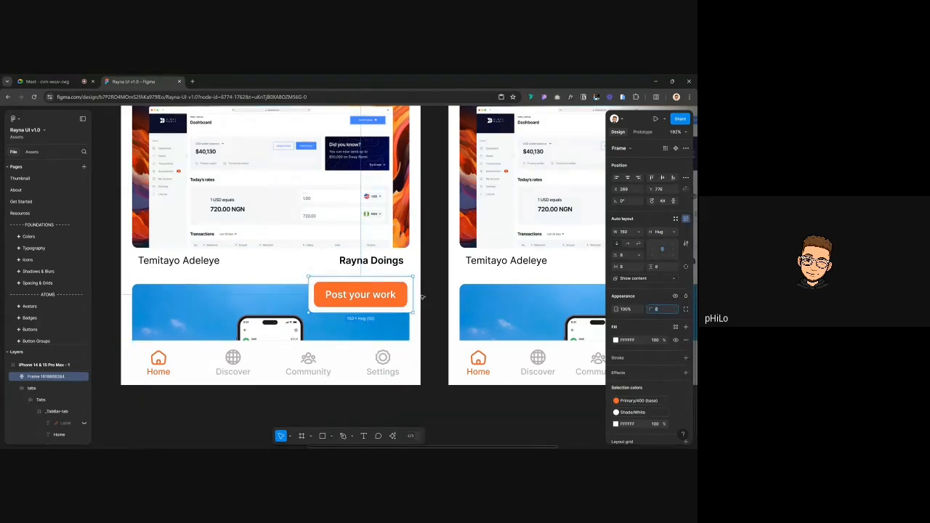
key("Escape")
left_click(388, 295)
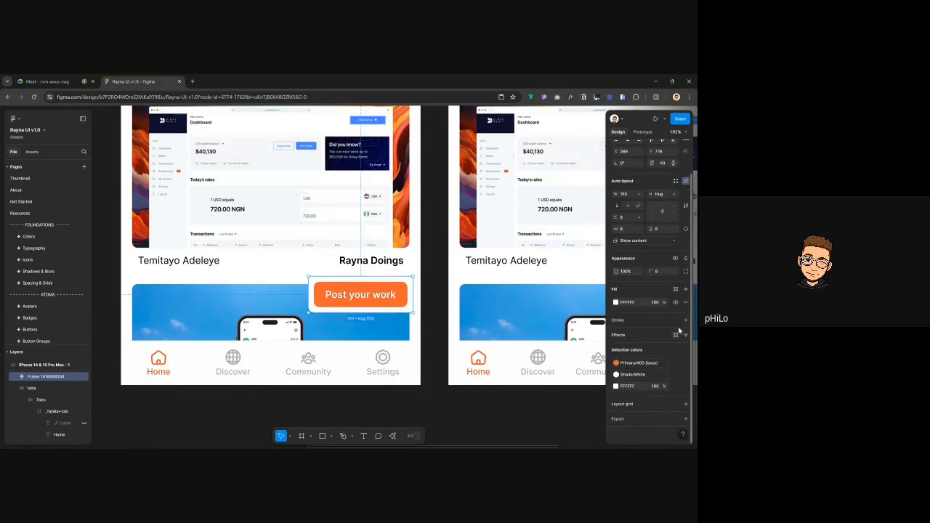
left_click(675, 334)
left_click(632, 406)
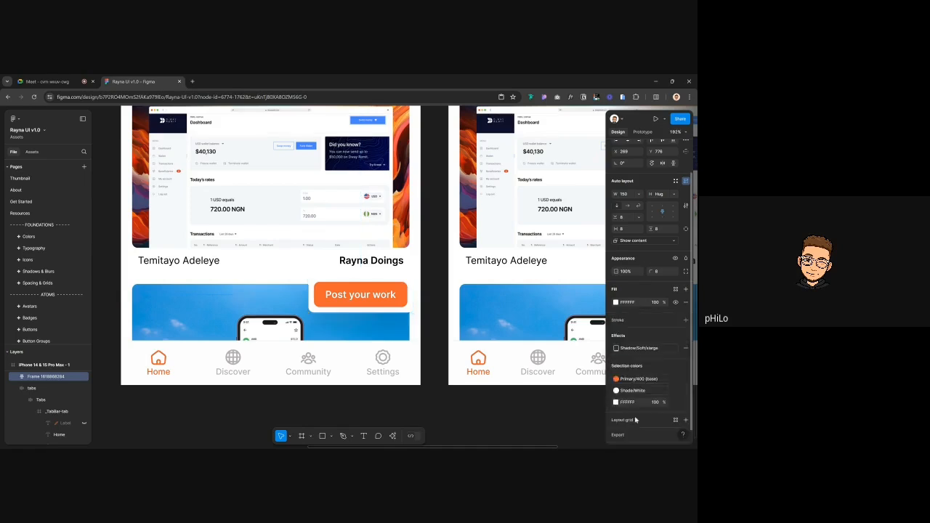
Remove the frame's white fill, detach Shadow/Soft/large, and delete one drop shadow
scroll(400, 331, "up", 5)
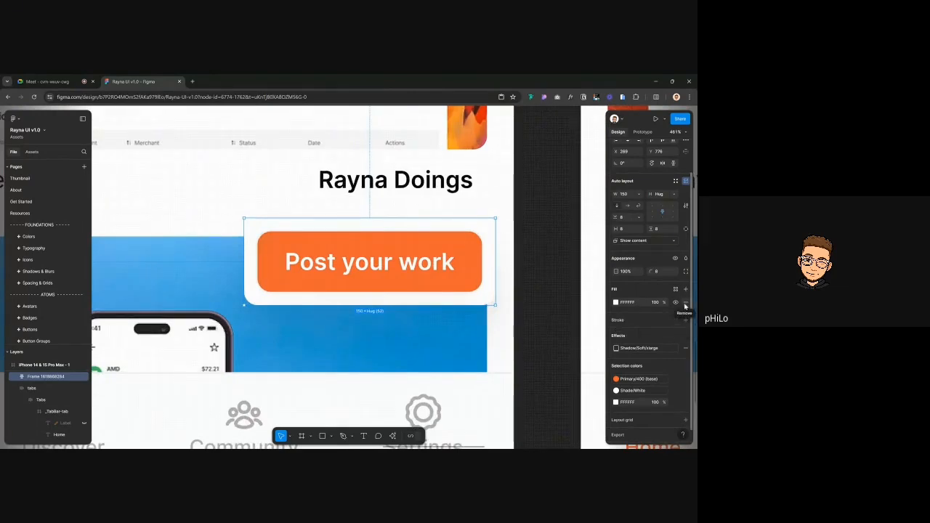
left_click(685, 302)
scroll(495, 274, "down", 3)
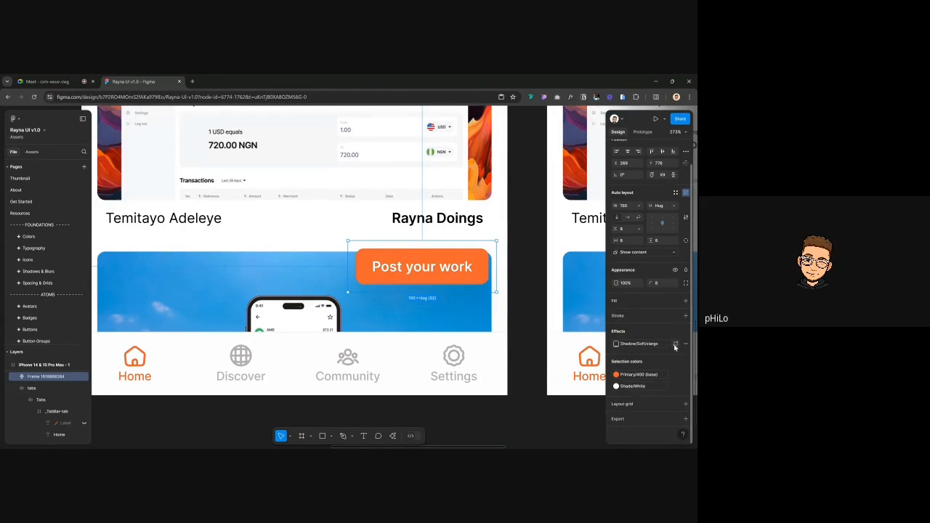
left_click(675, 343)
scroll(689, 349, "down", 1)
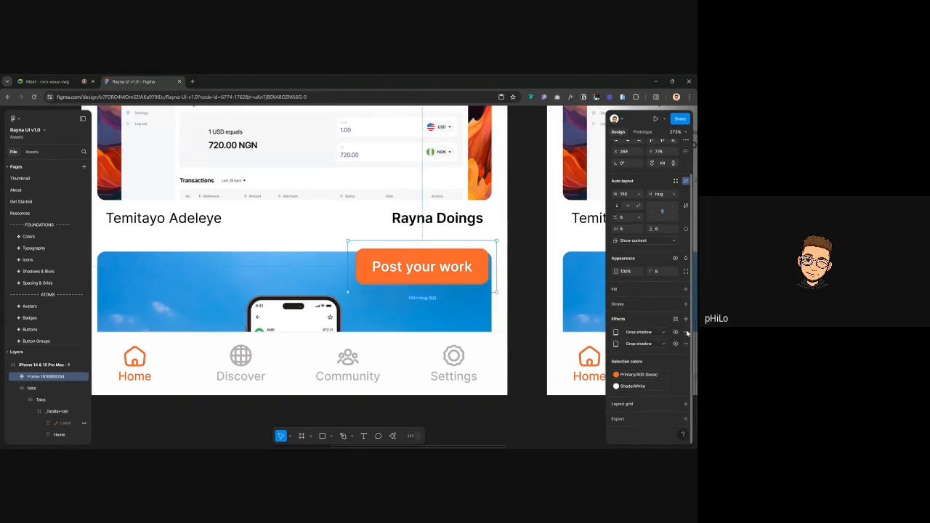
left_click(686, 344)
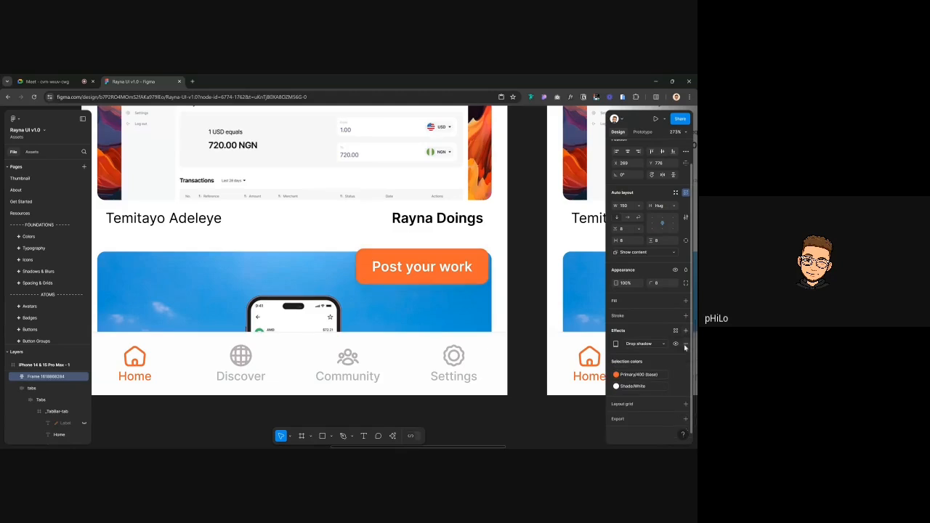
Change the remaining effect's type from Layer blur to Background blur
left_click(637, 344)
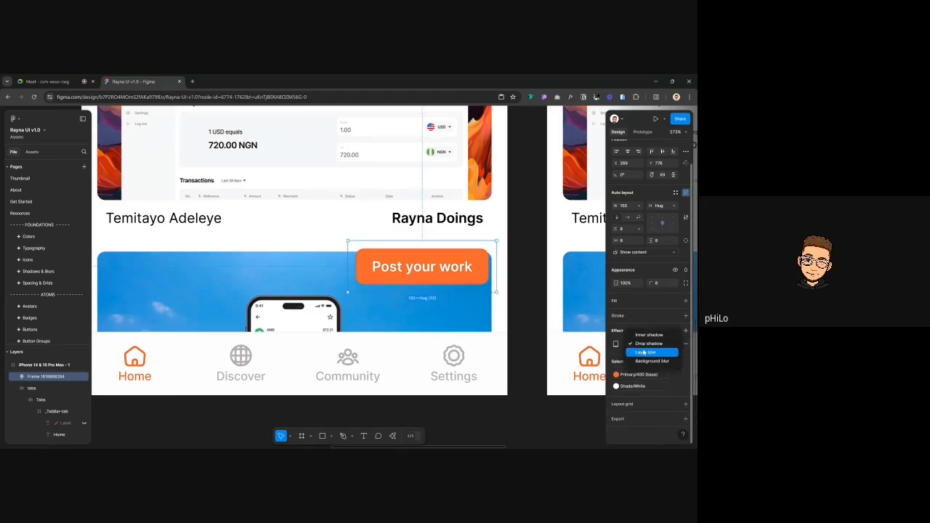
left_click(643, 353)
left_click(642, 344)
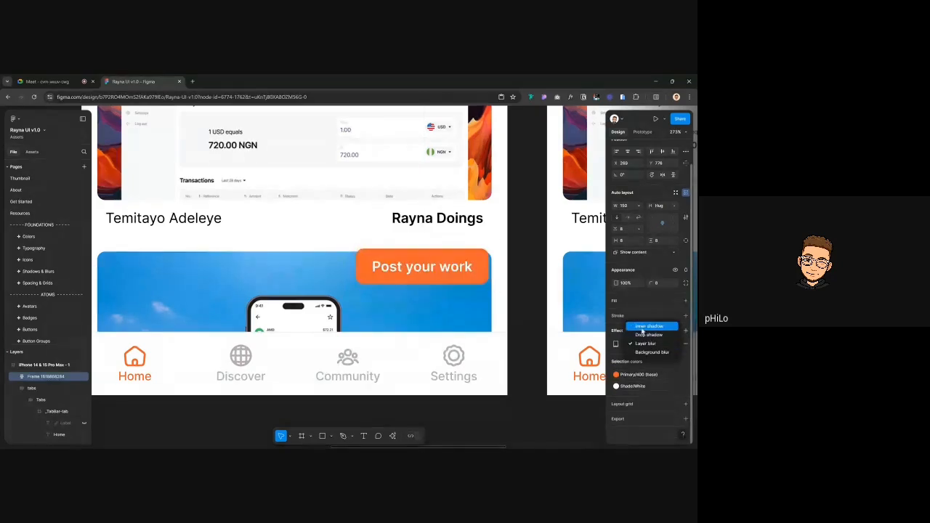
left_click(650, 351)
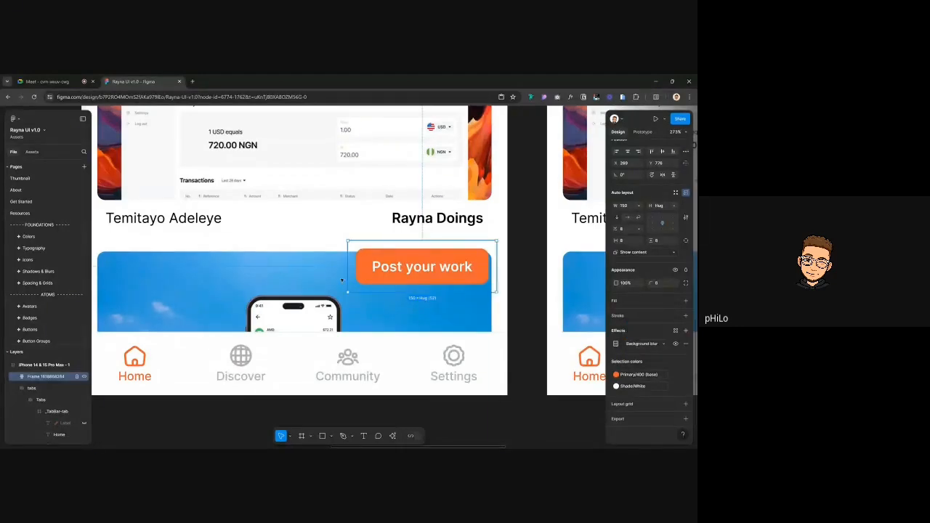
scroll(387, 300, "up", 3)
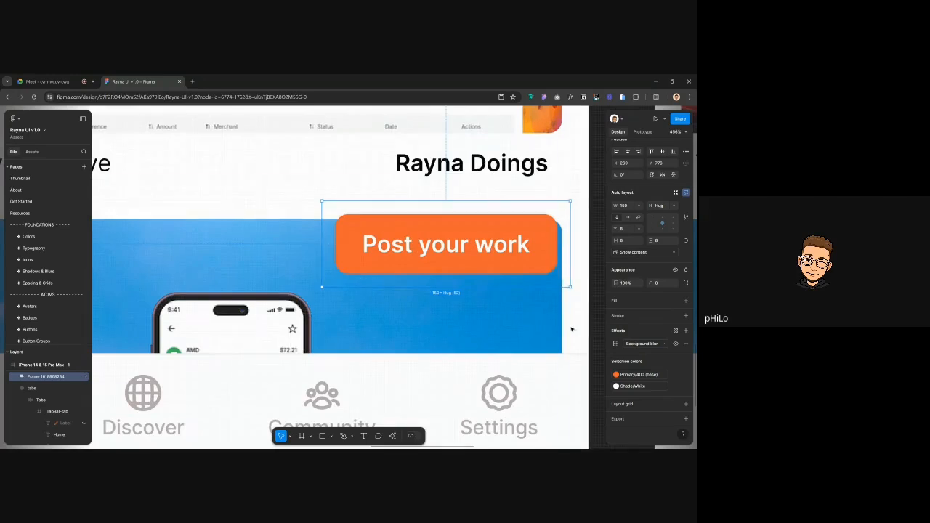
scroll(443, 248, "down", 5)
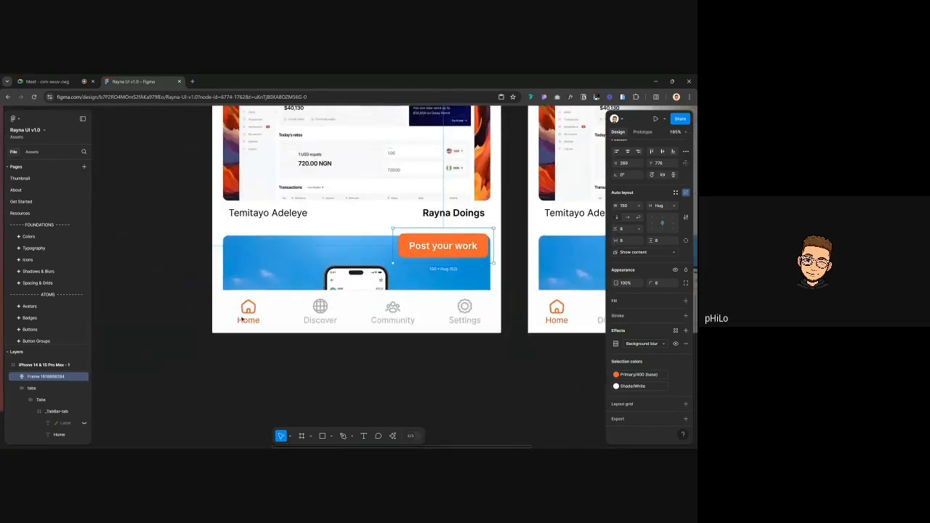
left_click_drag(489, 400, 438, 253)
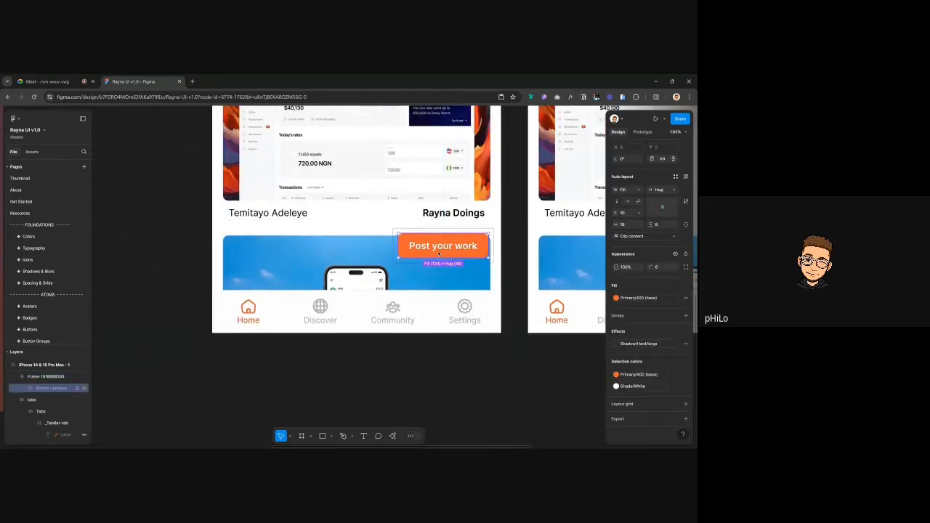
left_click_drag(490, 405, 328, 293)
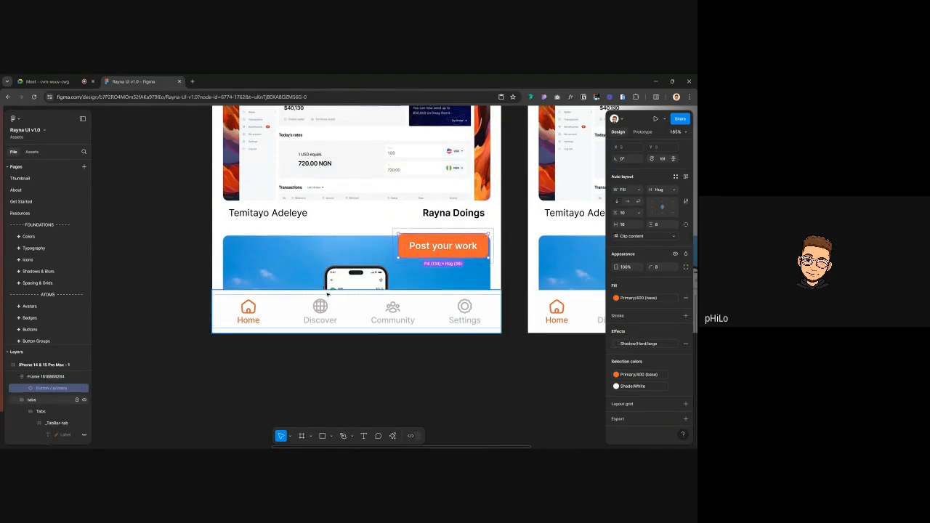
left_click(149, 293)
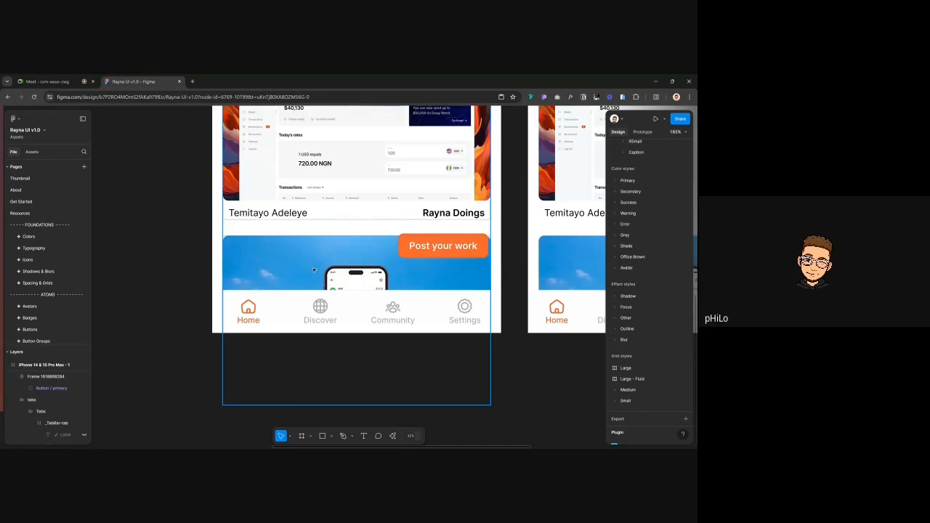
scroll(314, 270, "down", 3)
scroll(319, 290, "up", 3)
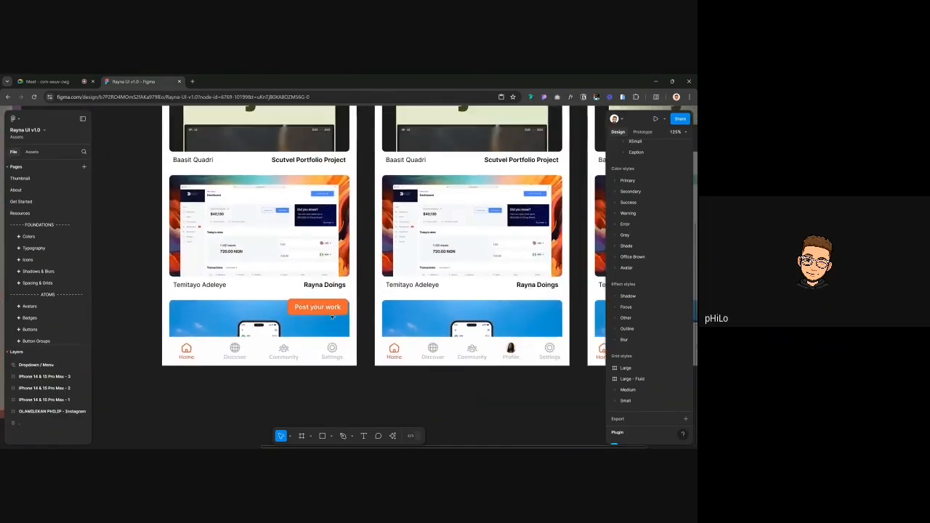
left_click(326, 311)
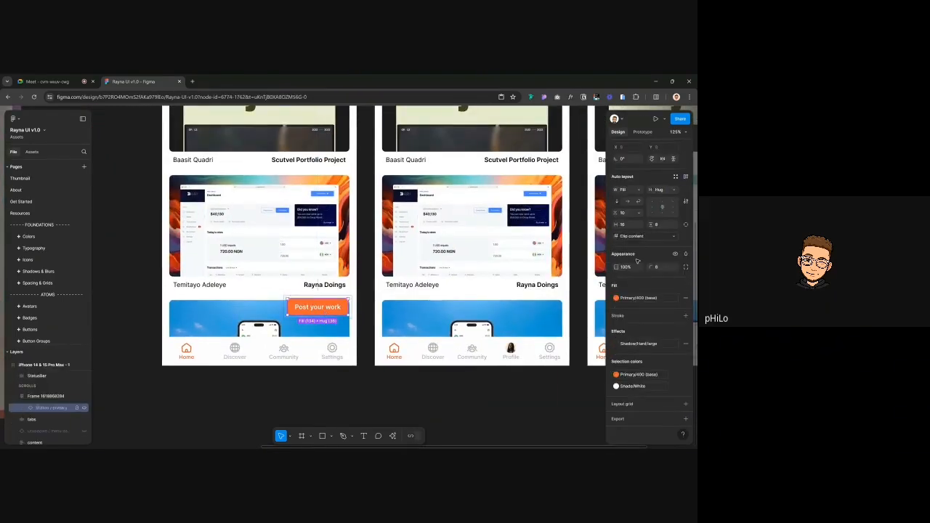
scroll(657, 148, "up", 2)
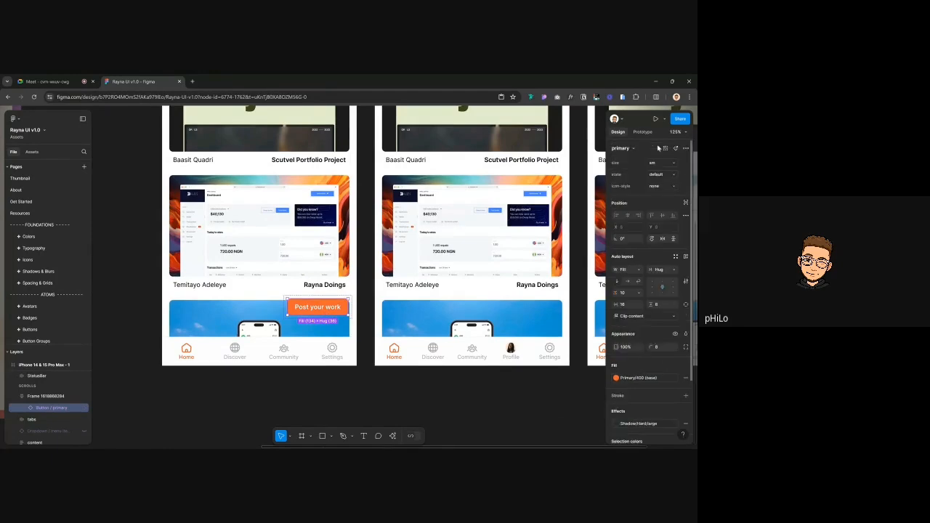
left_click(656, 186)
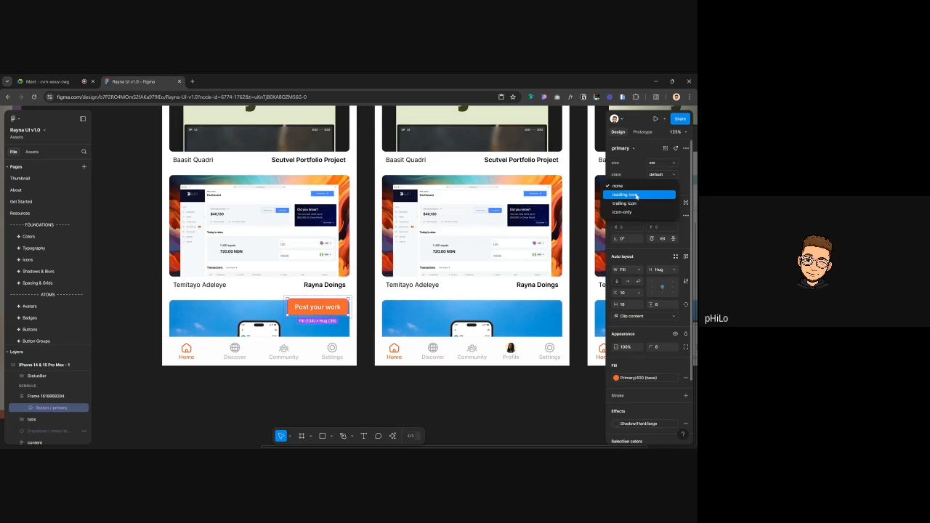
key("Escape")
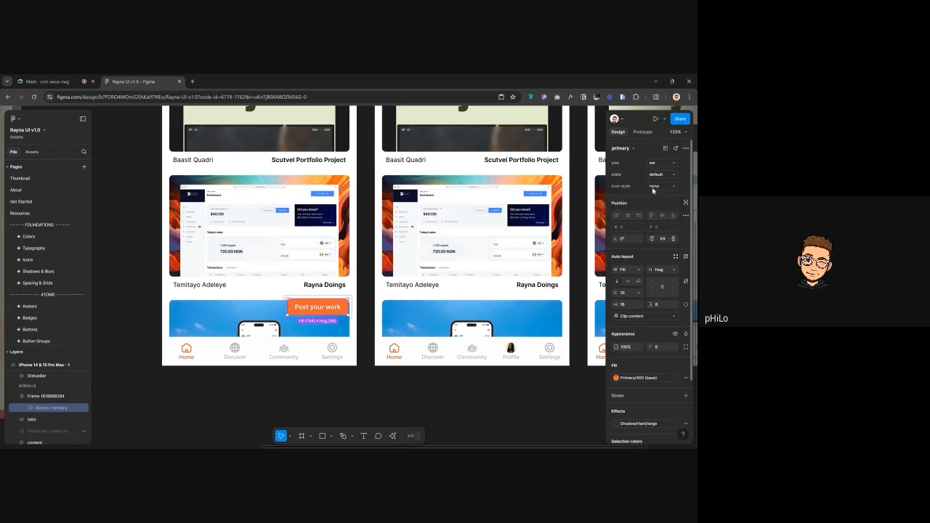
left_click(653, 187)
key("Escape")
left_click(655, 187)
left_click(625, 197)
double_click(301, 309)
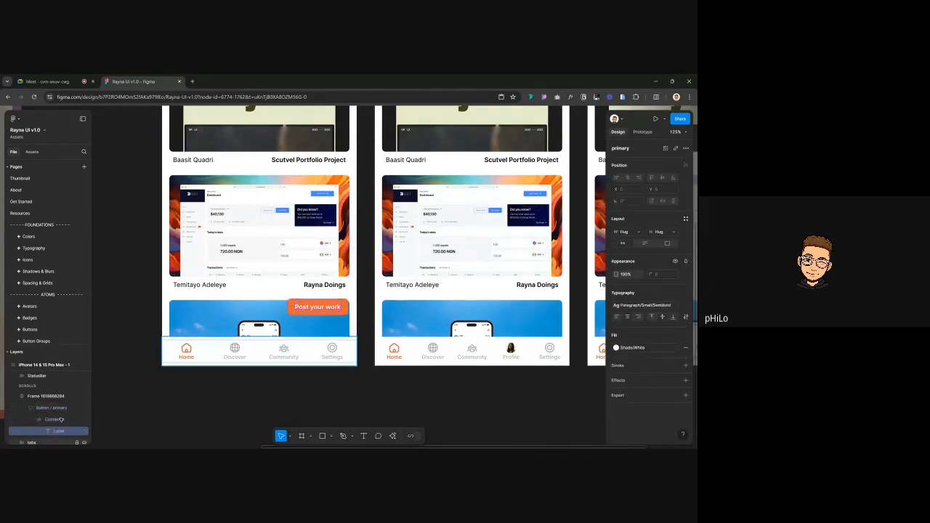
scroll(30, 420, "down", 2)
scroll(30, 420, "up", 2)
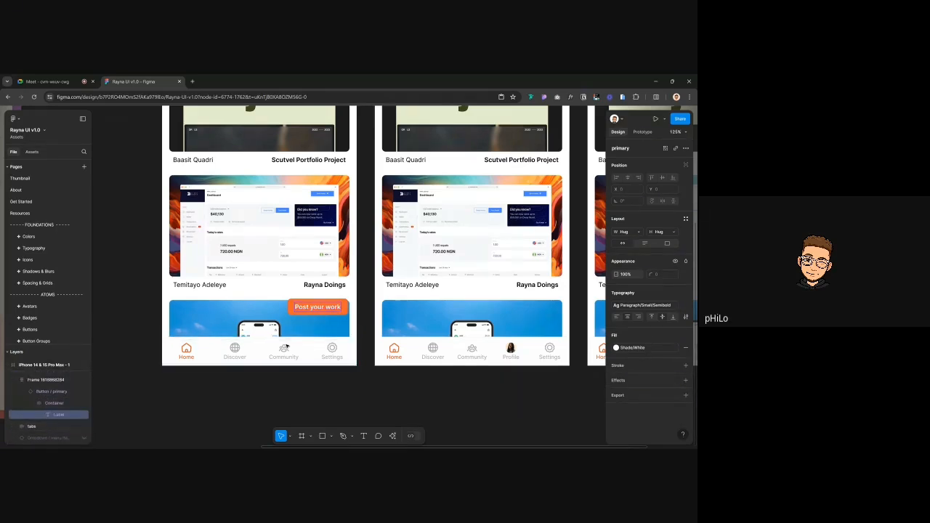
left_click(346, 309)
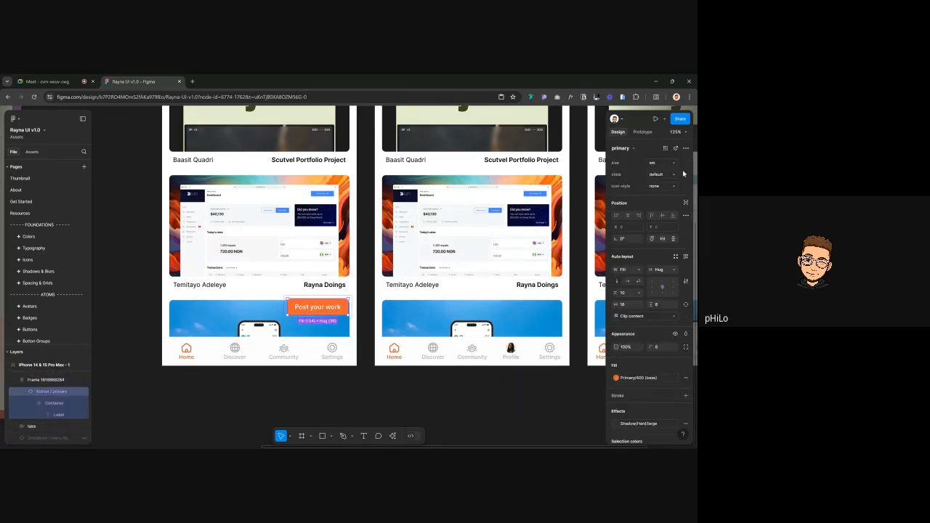
left_click(663, 186)
key("Escape")
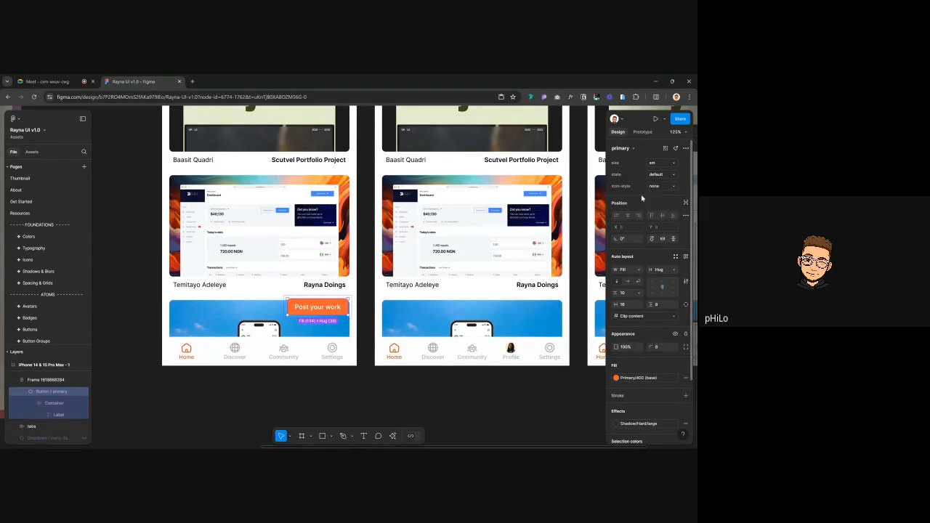
left_click(133, 268)
scroll(255, 292, "down", 3)
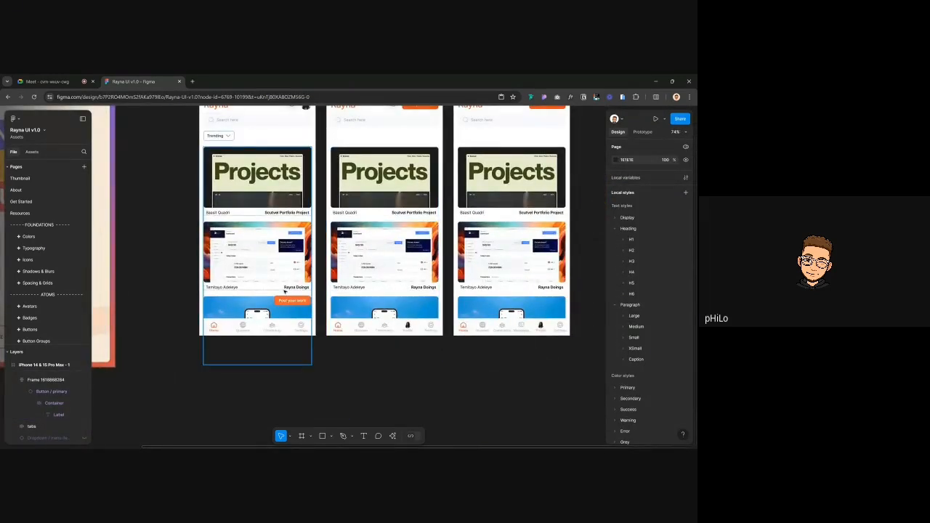
scroll(284, 291, "up", 2)
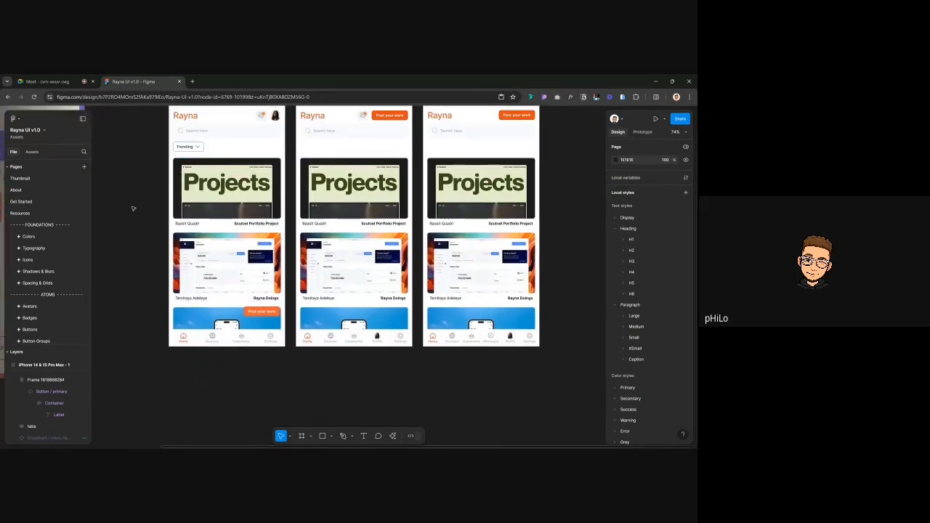
scroll(192, 352, "up", 3)
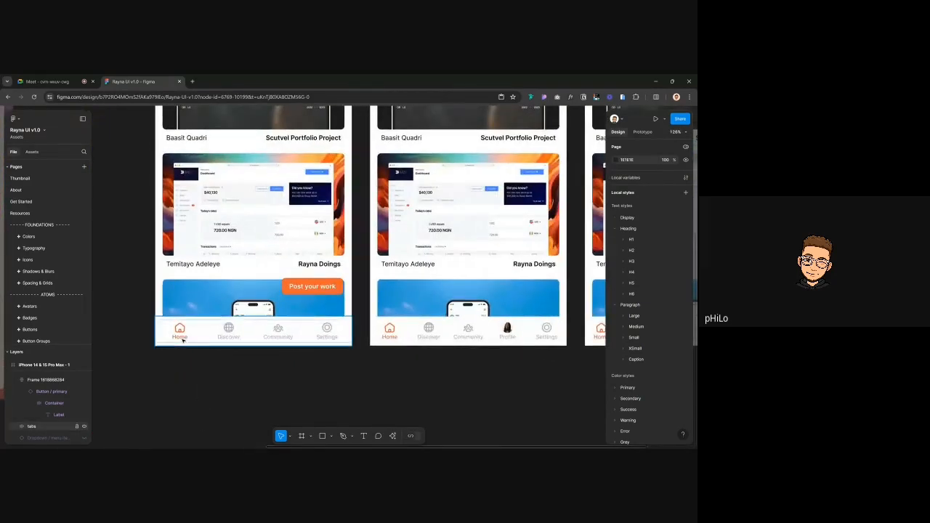
left_click(183, 339)
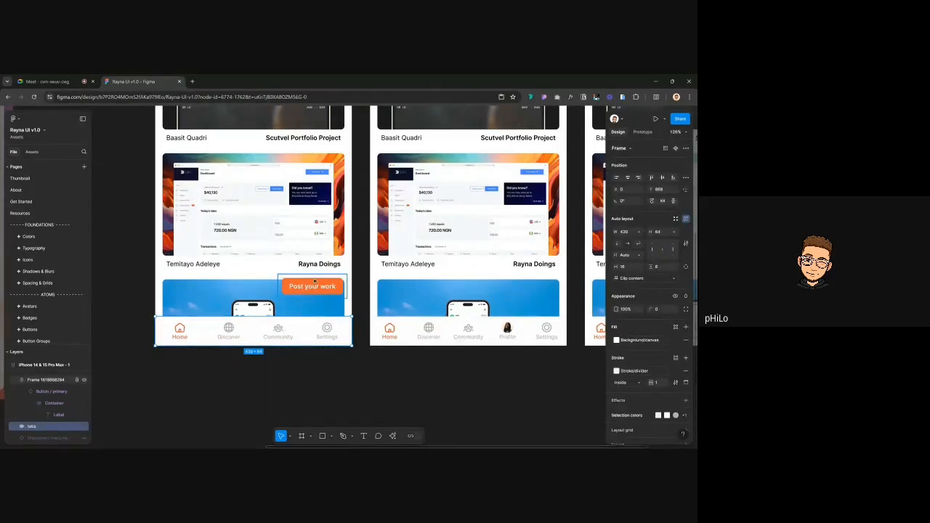
left_click_drag(162, 347, 349, 395)
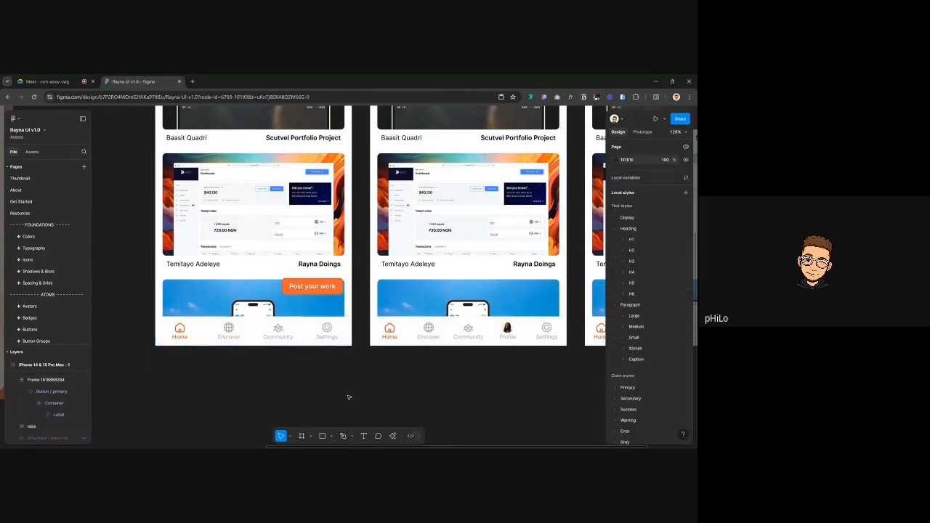
key("shift+1")
scroll(349, 397, "right", 3)
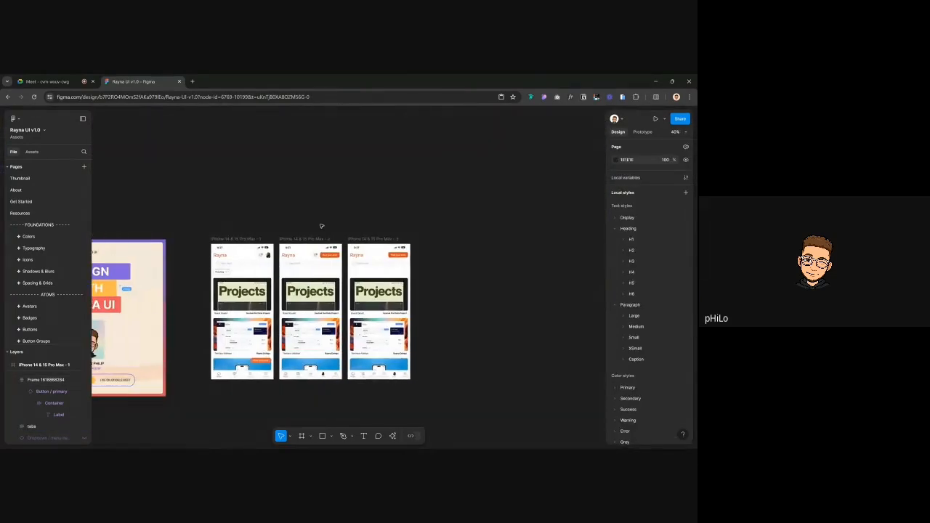
scroll(317, 228, "down", 3)
scroll(265, 266, "up", 5)
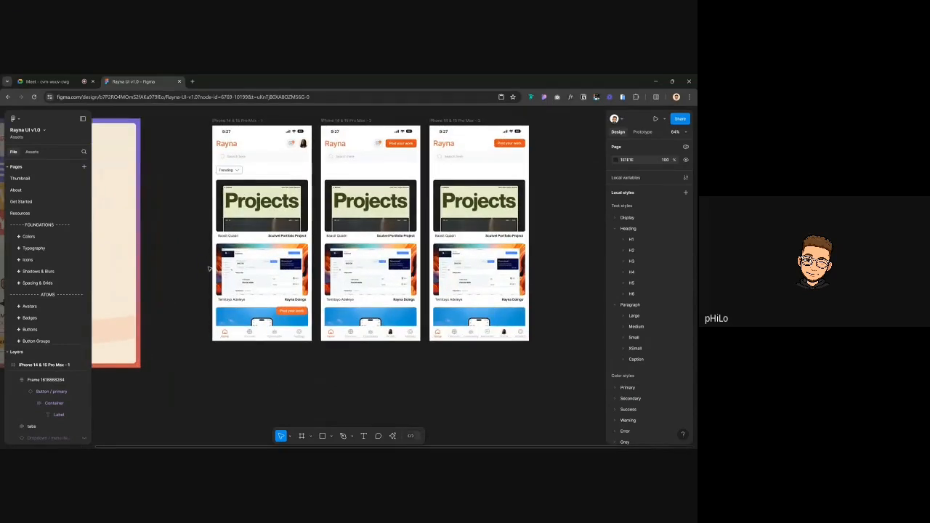
scroll(319, 240, "up", 1)
scroll(319, 240, "right", 2)
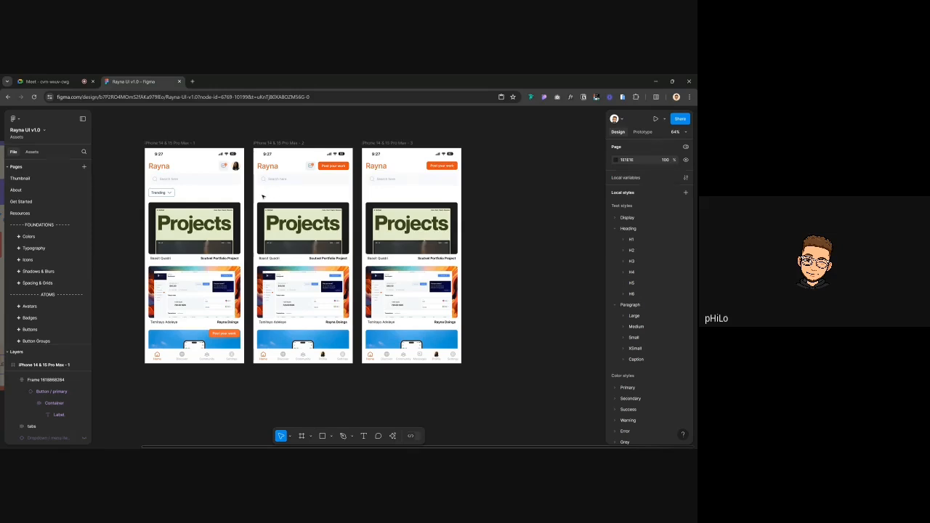
Delete the first phone's Trending dropdown, then undo to restore it
left_click(175, 193)
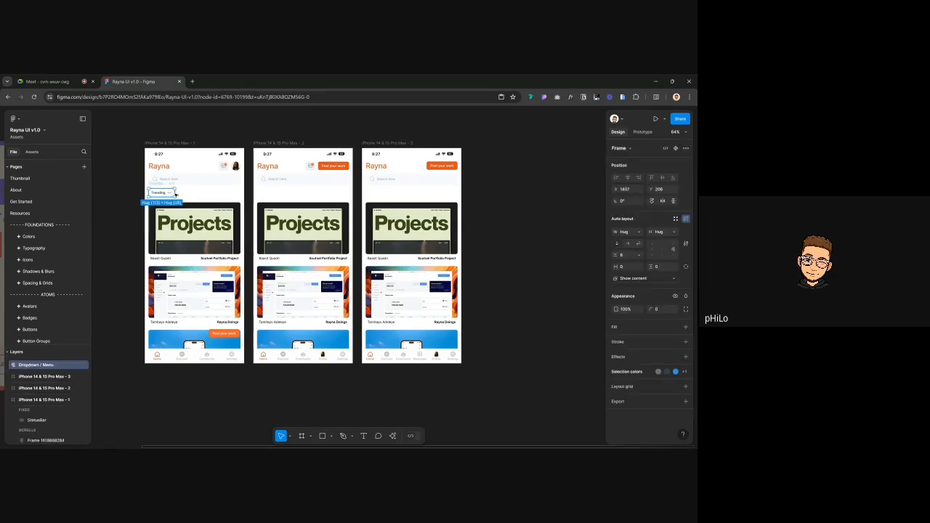
key("Delete")
left_click(158, 143)
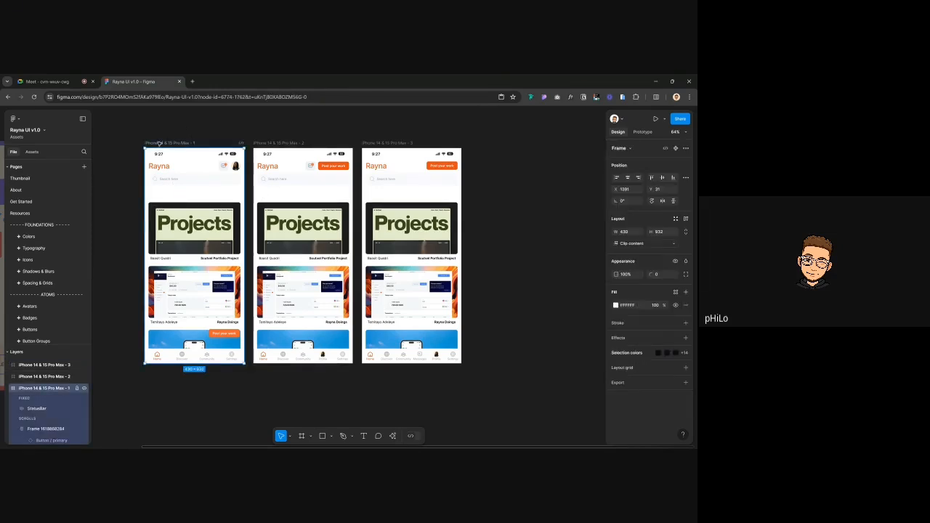
key("ctrl+z")
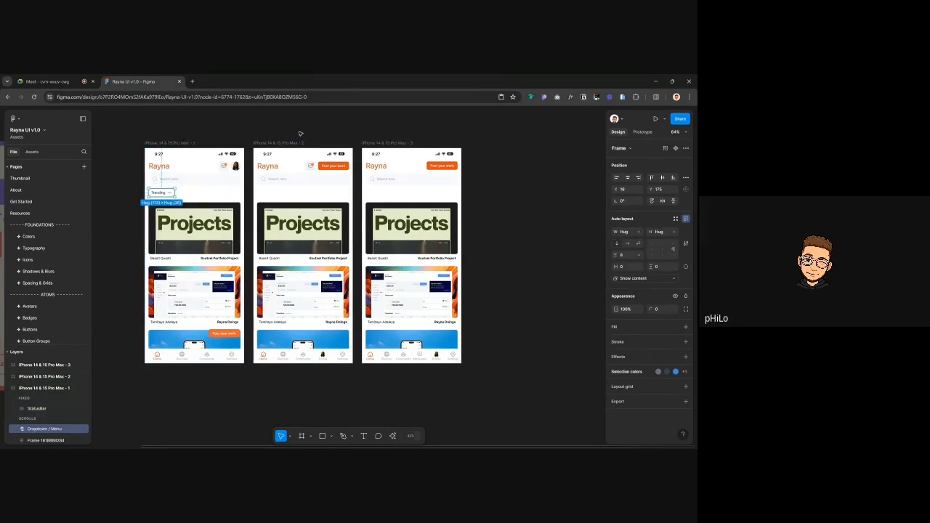
left_click(300, 133)
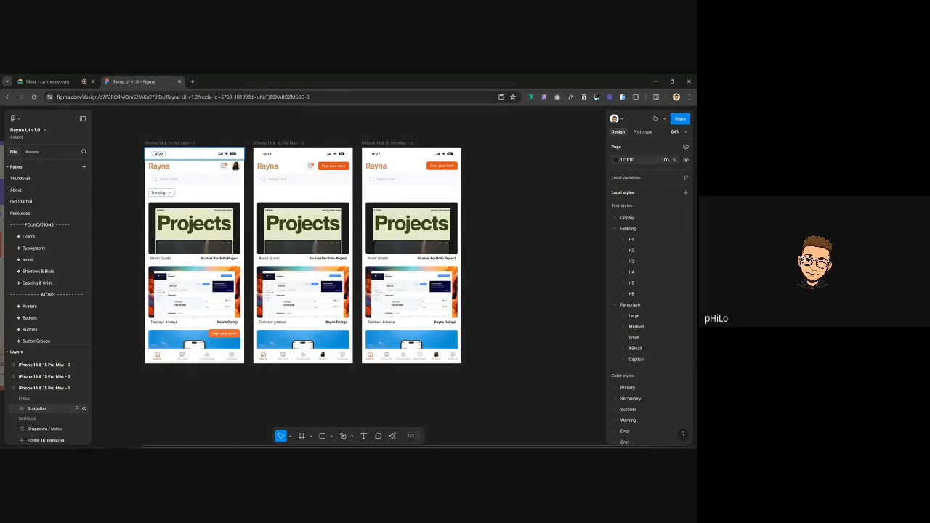
Paste the Trending dropdown into phone frames 2 and 3, then switch to the Meet call
key("Escape")
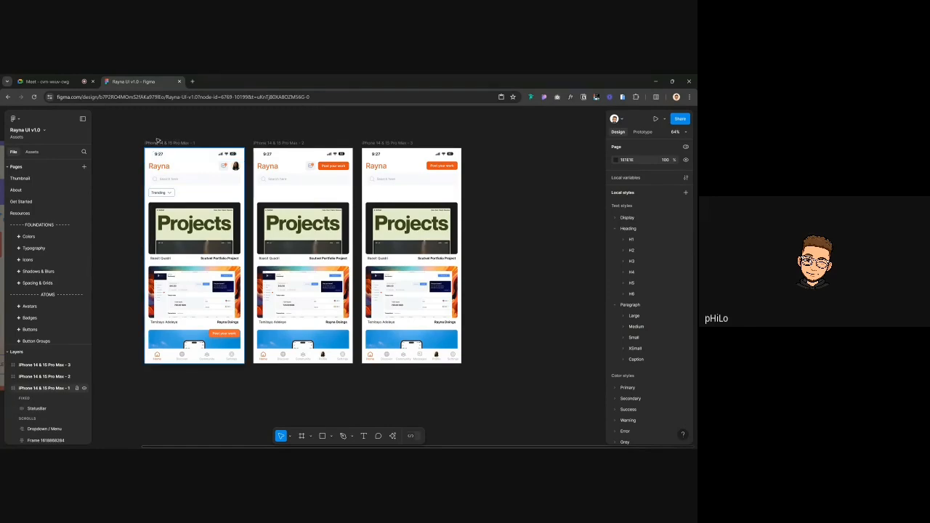
key("Escape")
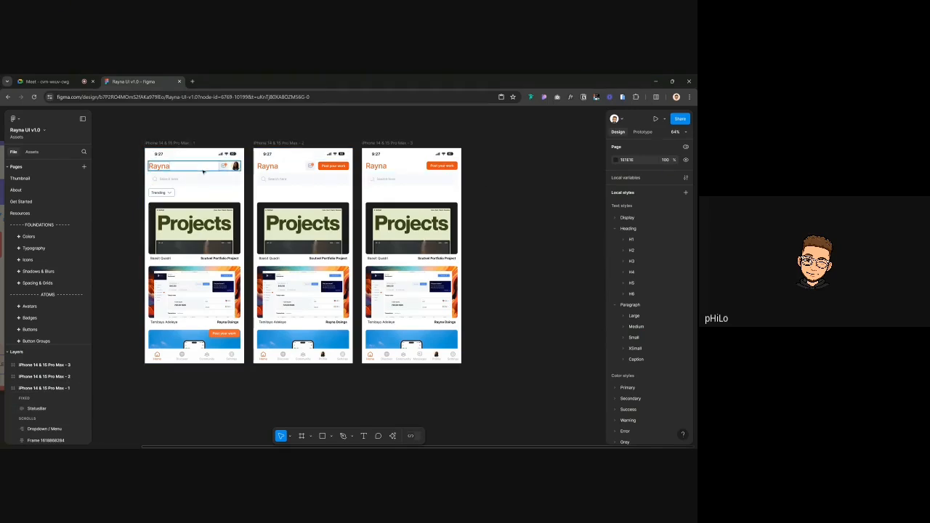
left_click(170, 143)
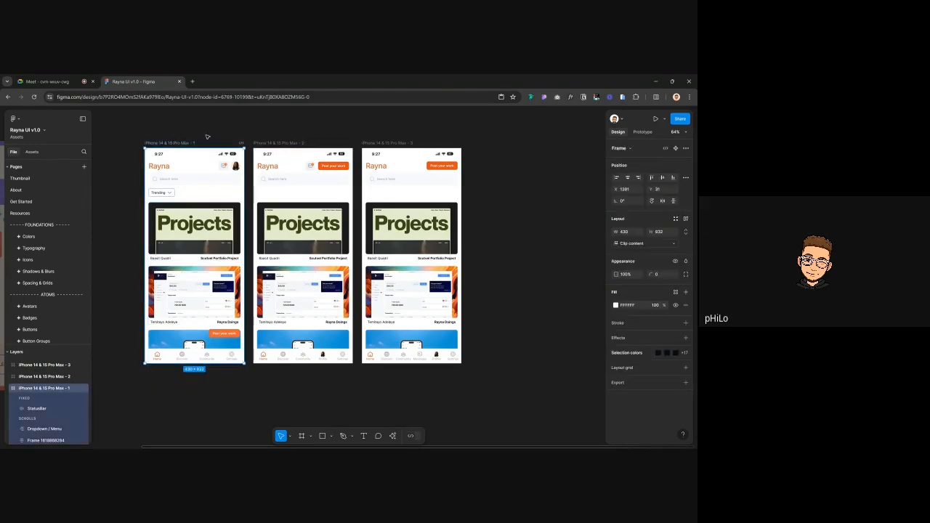
left_click(457, 126)
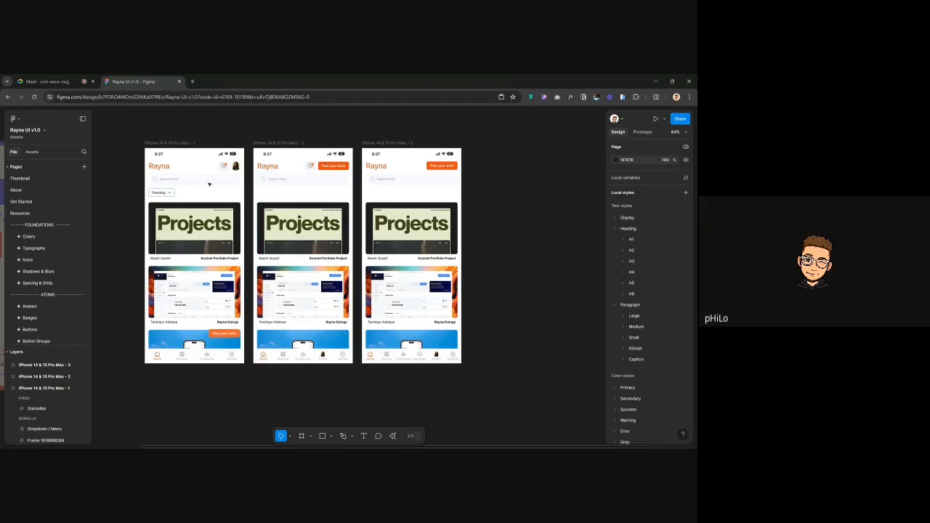
left_click(179, 144)
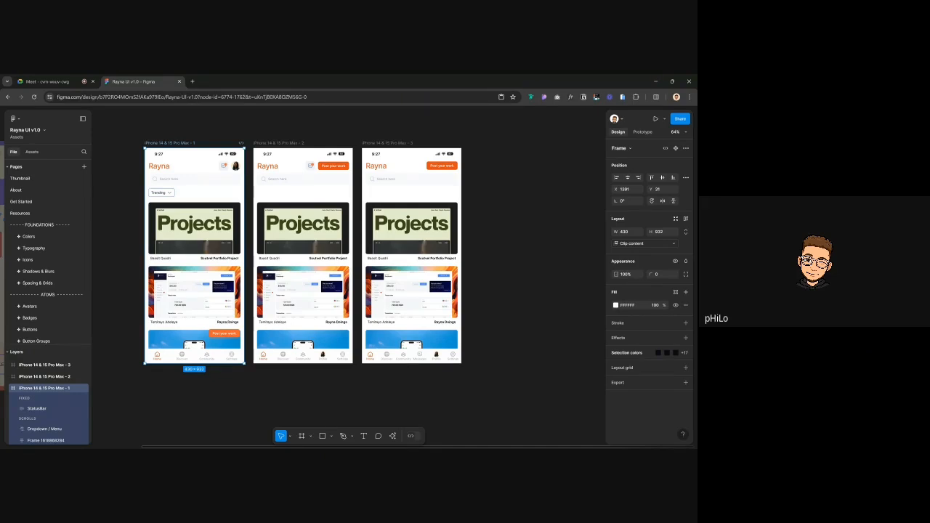
left_click(169, 194)
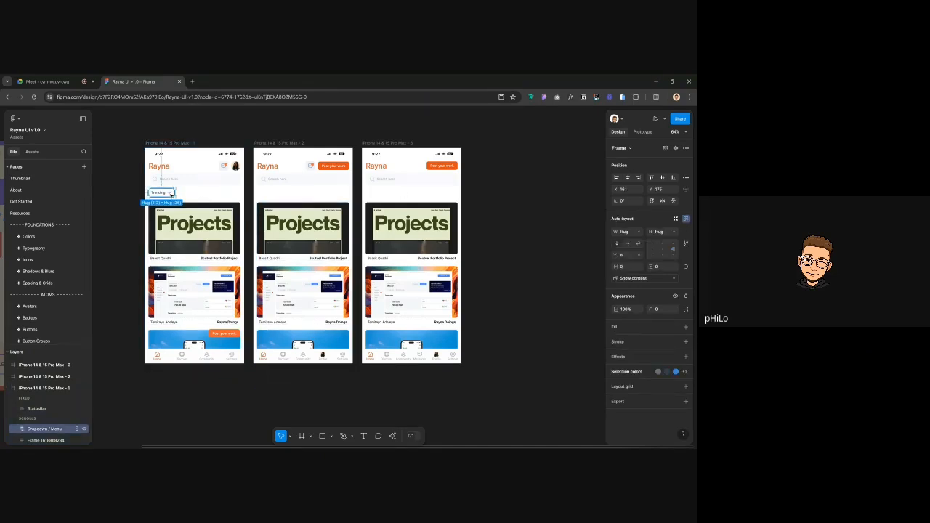
left_click(280, 143)
left_click(400, 144, "shift")
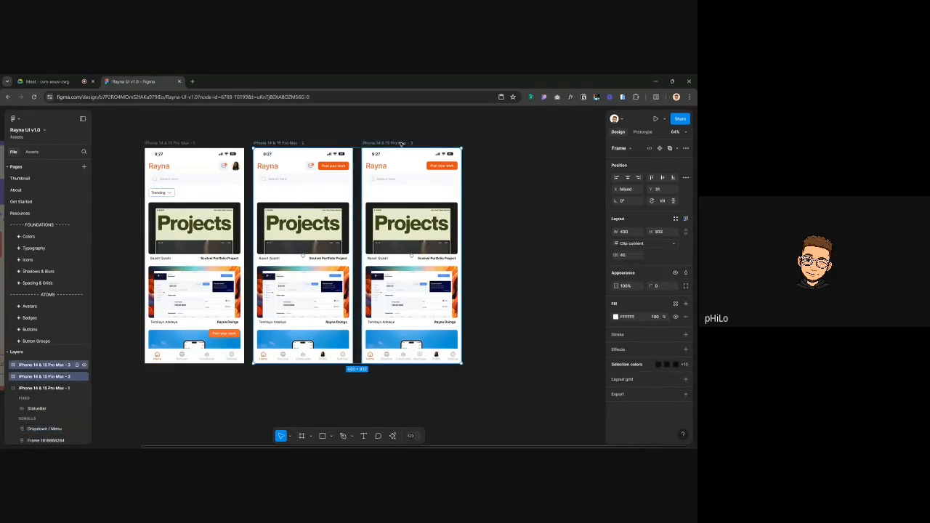
key("ctrl+v")
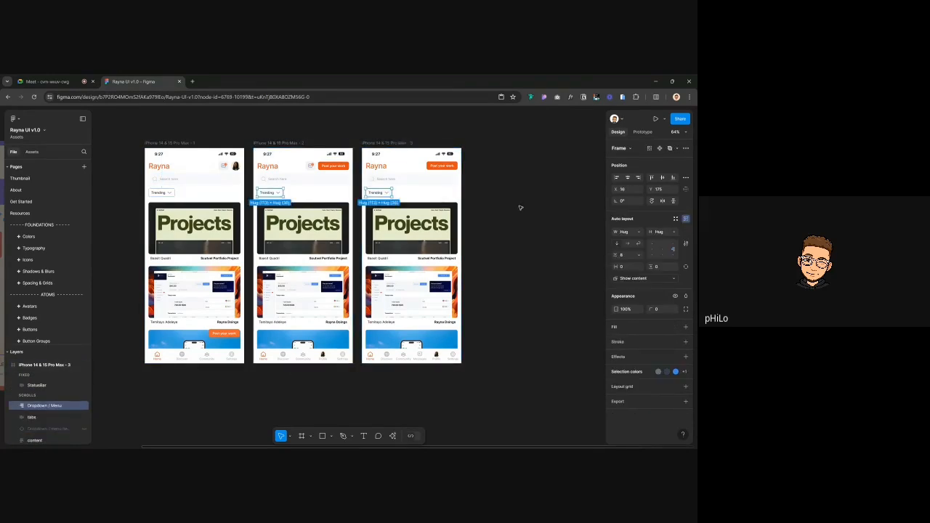
left_click(520, 208)
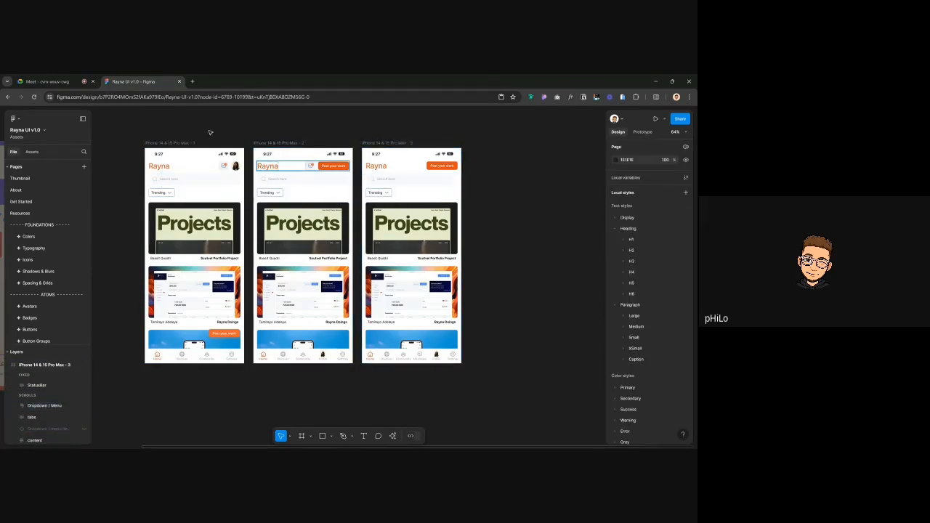
left_click(49, 81)
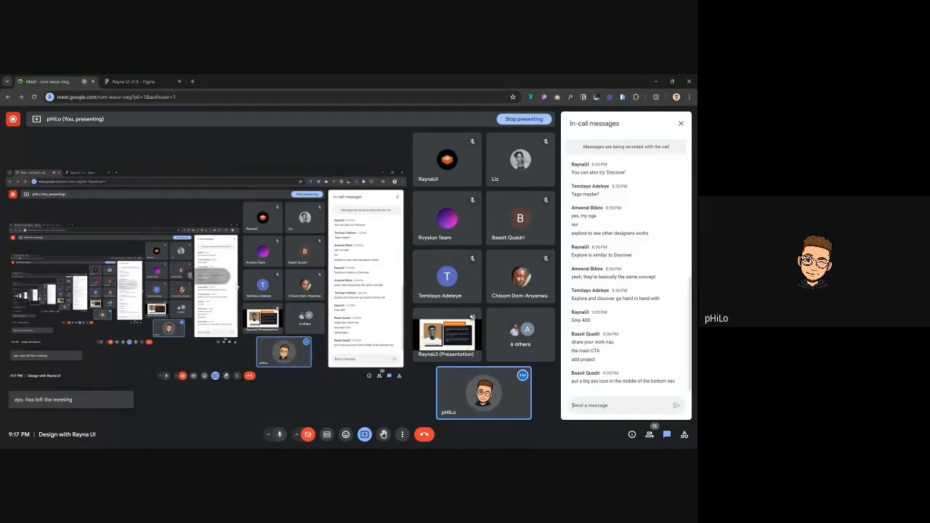
Return to Figma and zoom around the Design with Rayna UI poster
left_click(149, 83)
scroll(239, 256, "down", 5)
scroll(237, 254, "left", 2)
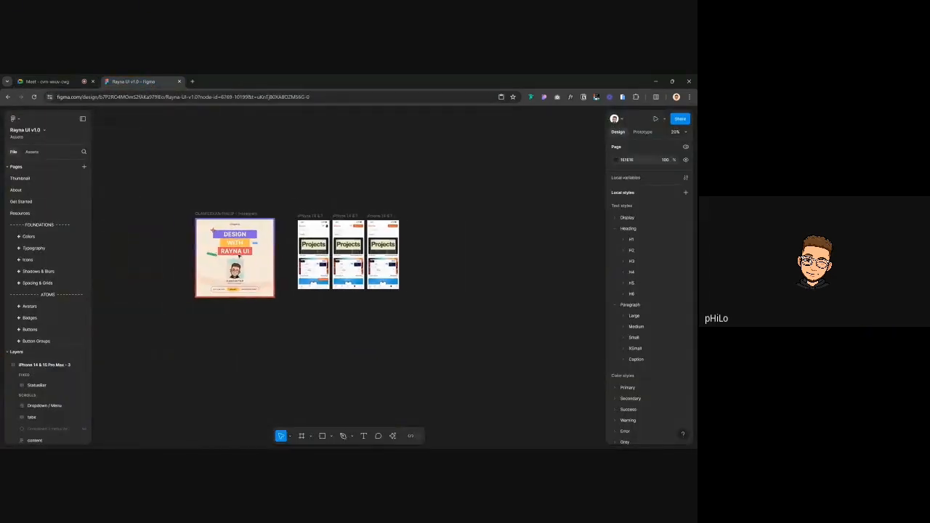
scroll(222, 244, "up", 2)
scroll(222, 244, "up", 5)
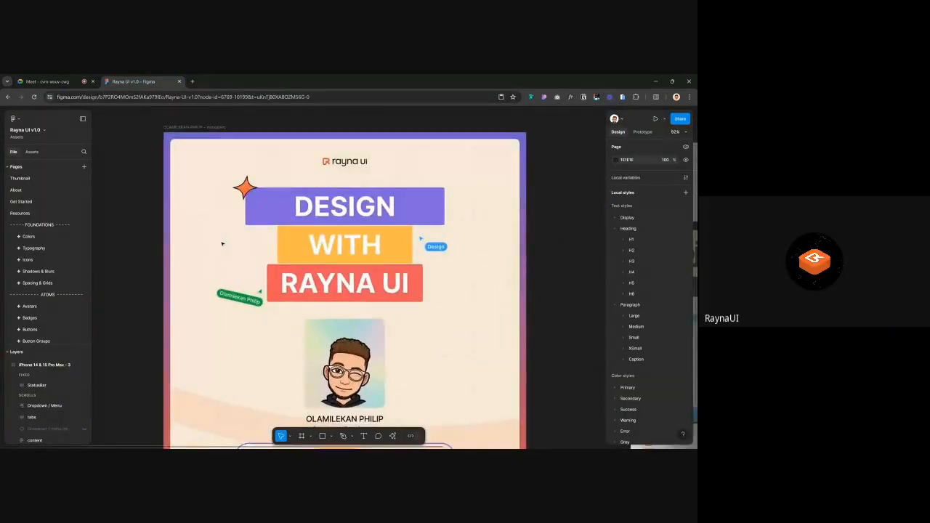
scroll(222, 244, "down", 1)
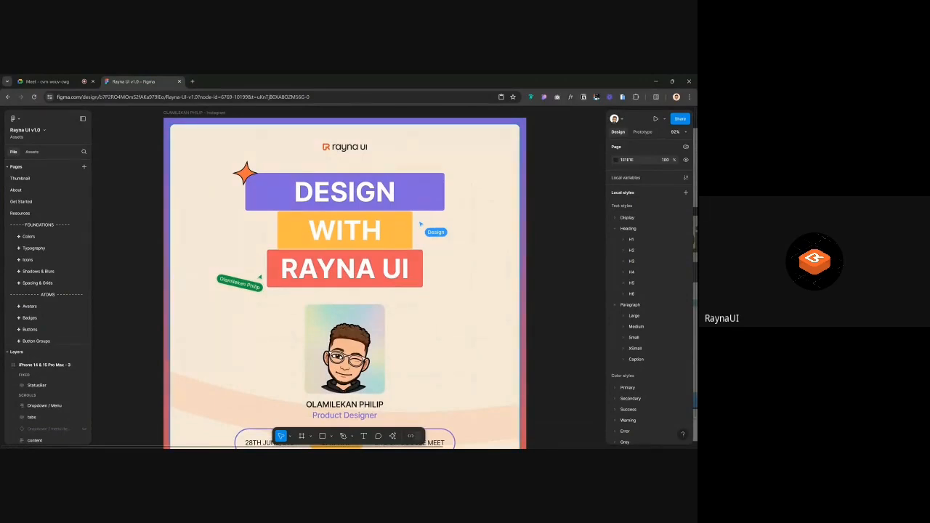
scroll(214, 247, "down", 1)
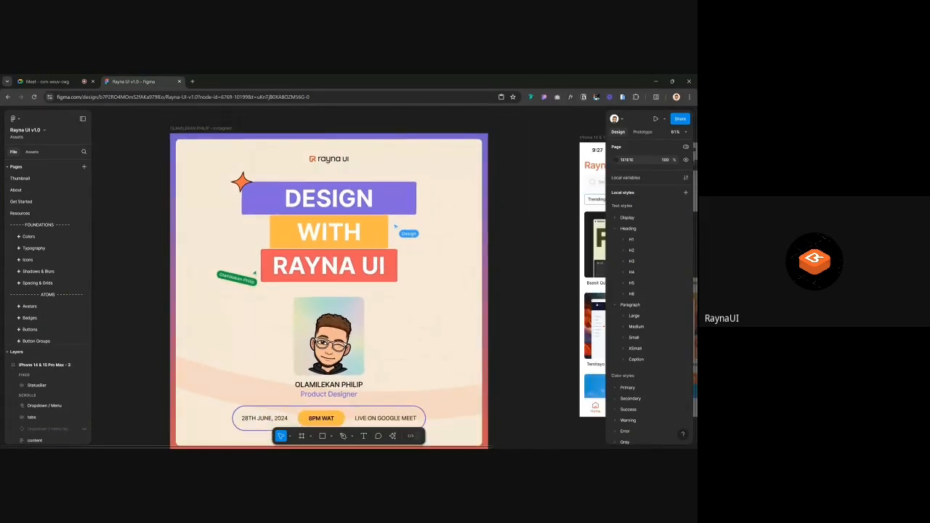
Mute the microphone in Google Meet and go back to Figma
left_click(45, 81)
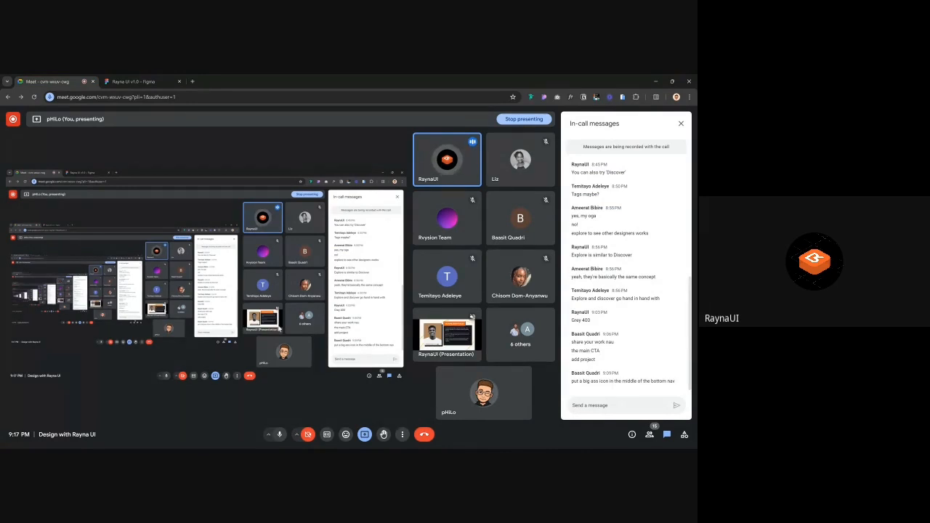
left_click(280, 434)
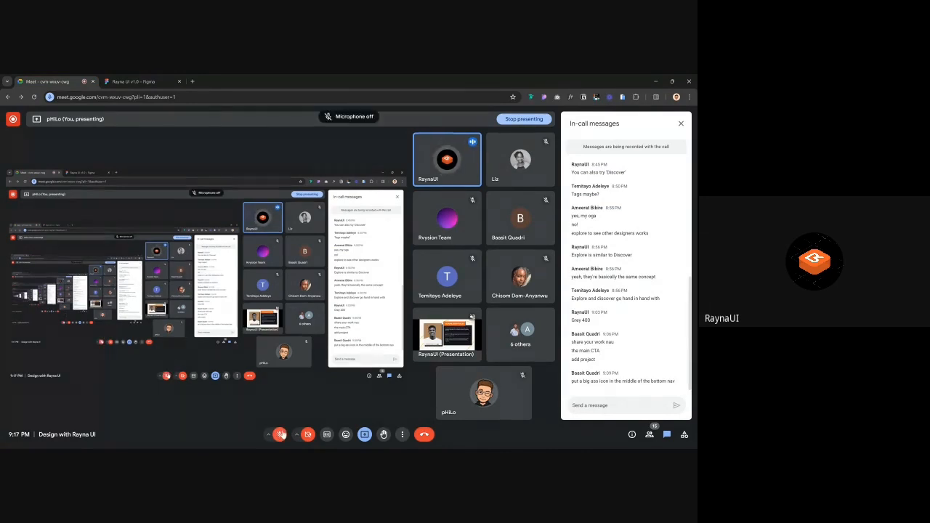
left_click(144, 81)
Duplicate the first phone as a fourth screen and delete its orange button
scroll(356, 218, "down", 10)
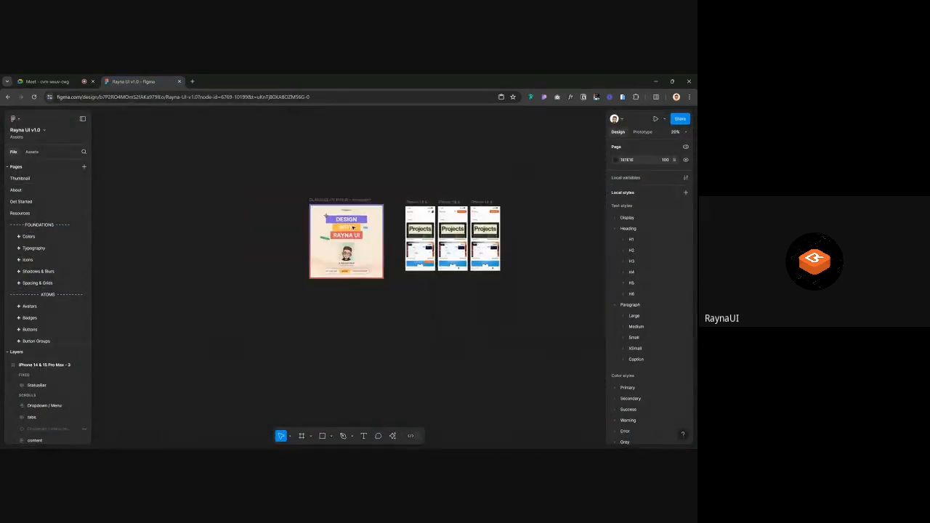
scroll(391, 225, "up", 8)
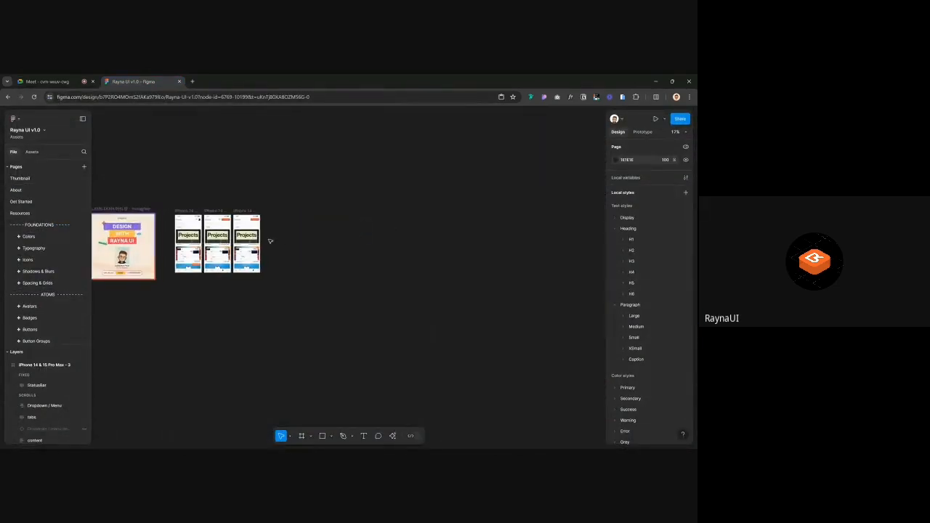
scroll(268, 241, "down", 1)
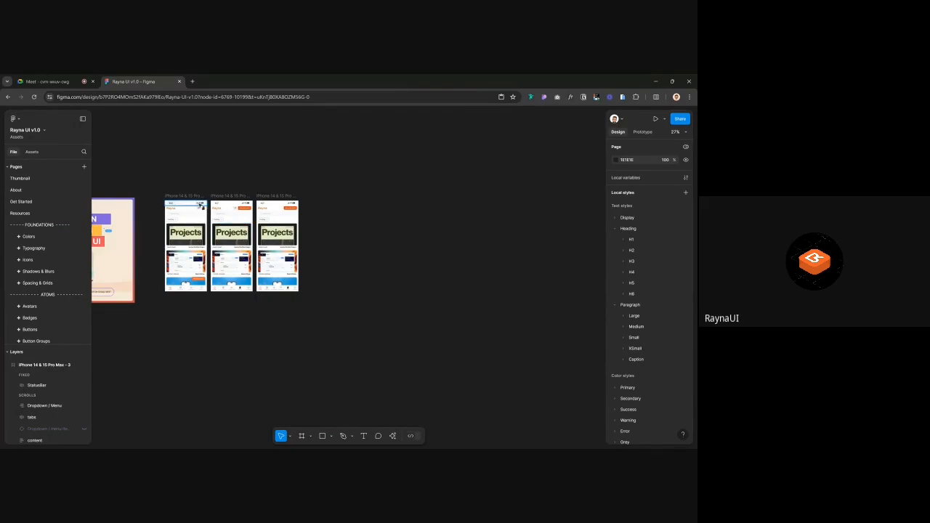
left_click(193, 197)
key("ctrl+d")
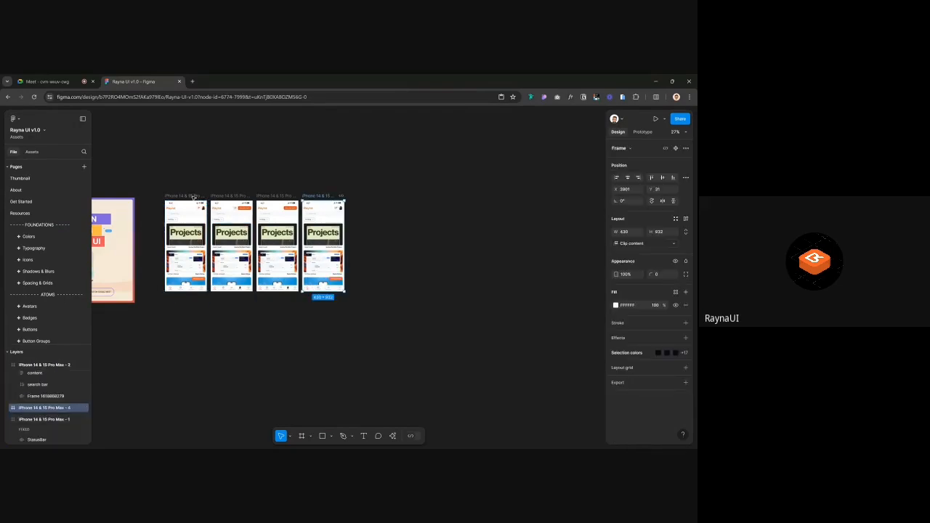
scroll(301, 266, "up", 2)
scroll(304, 266, "up", 2)
left_click(355, 288)
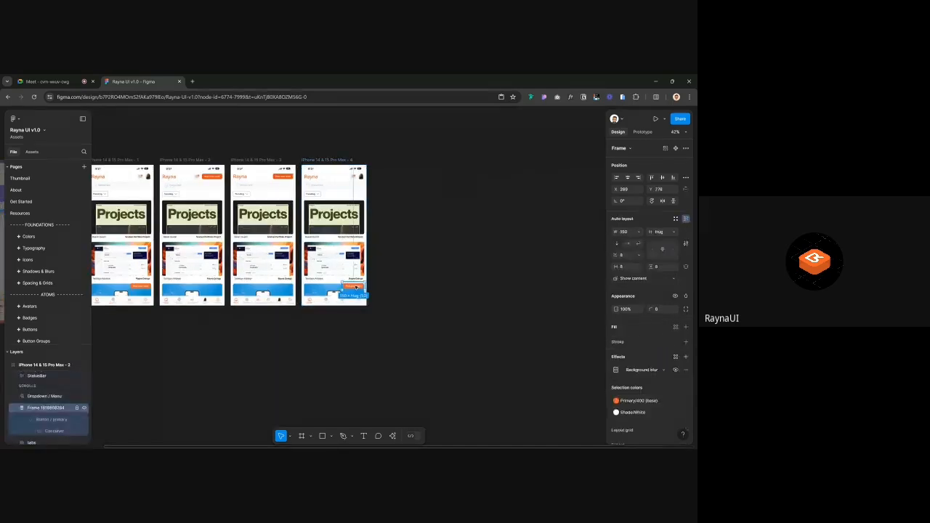
key("Delete")
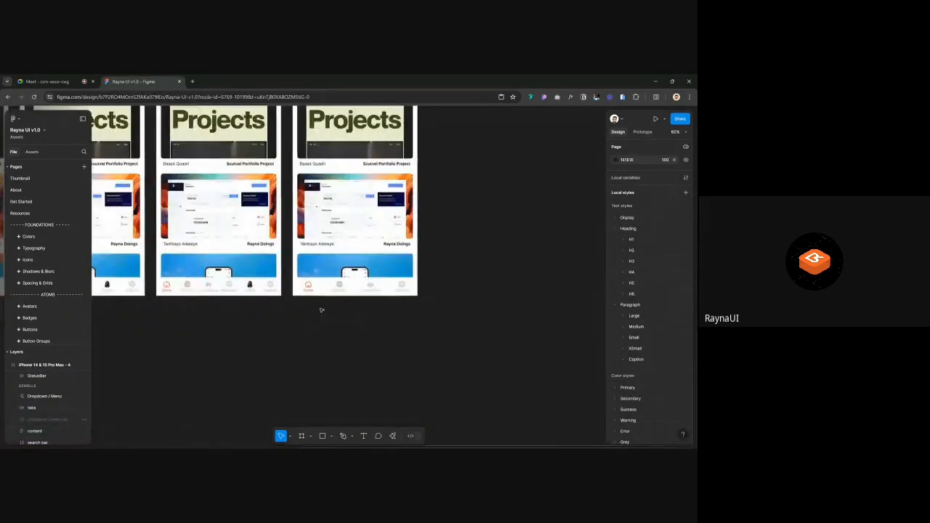
Select the fourth phone's bottom tab bar and scroll the 'button' assets to navigation controls
scroll(312, 315, "up", 2)
left_click(354, 289)
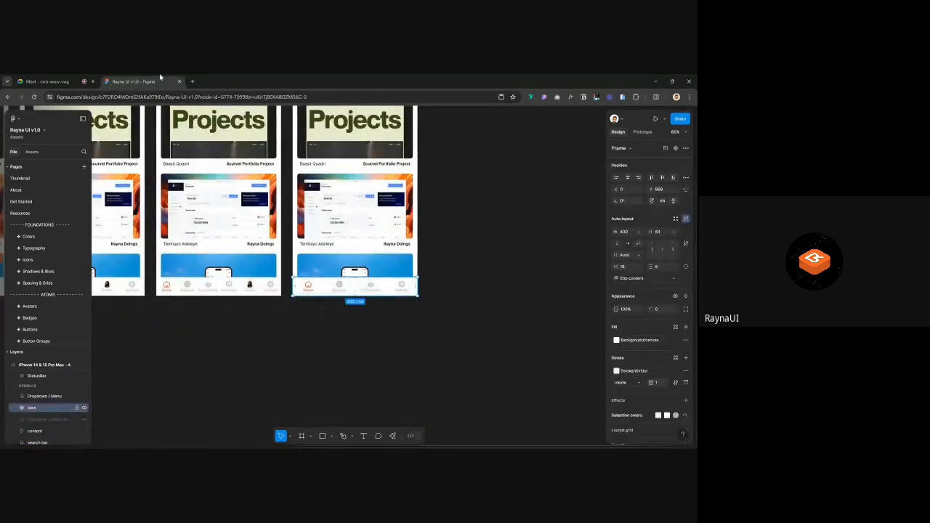
left_click(47, 80)
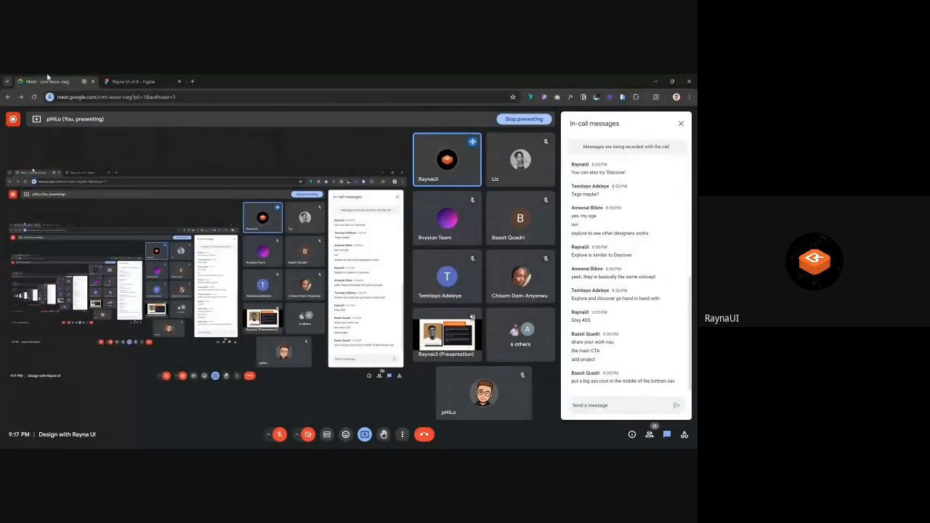
left_click(126, 81)
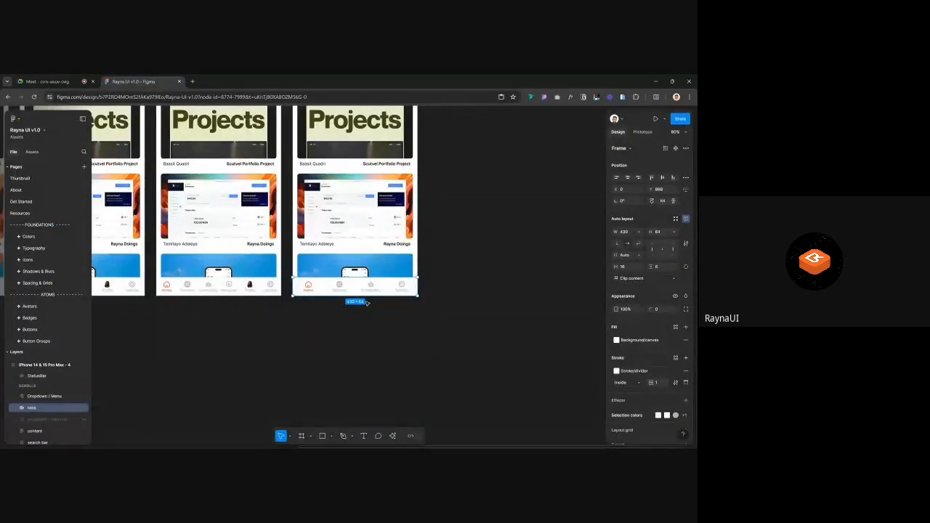
left_click(32, 152)
scroll(29, 291, "down", 10)
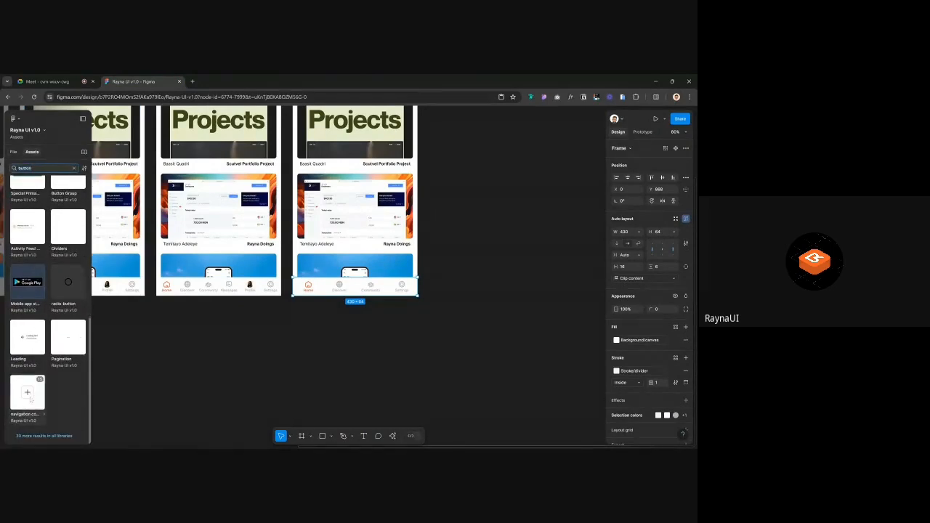
Insert a navigation controls instance and drag its plus button into the fourth phone's bottom nav
left_click(29, 398)
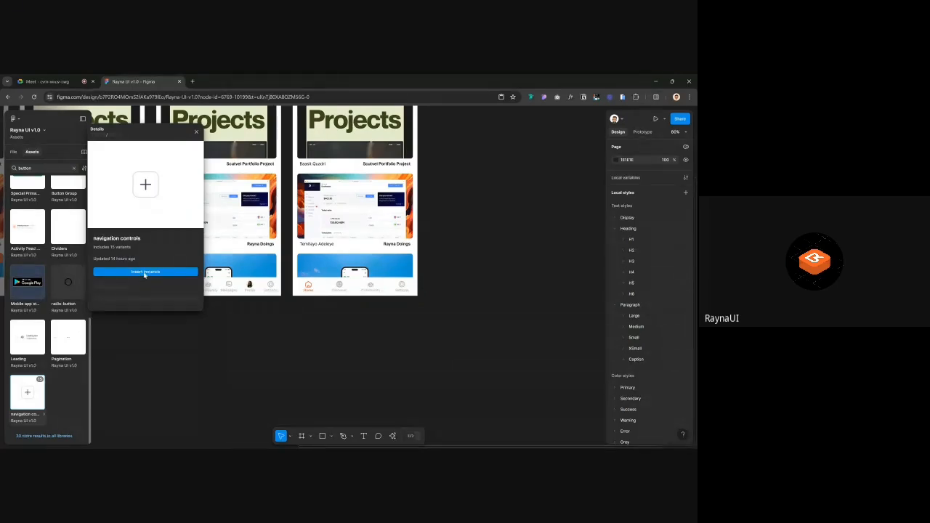
left_click(156, 271)
scroll(371, 279, "up", 5)
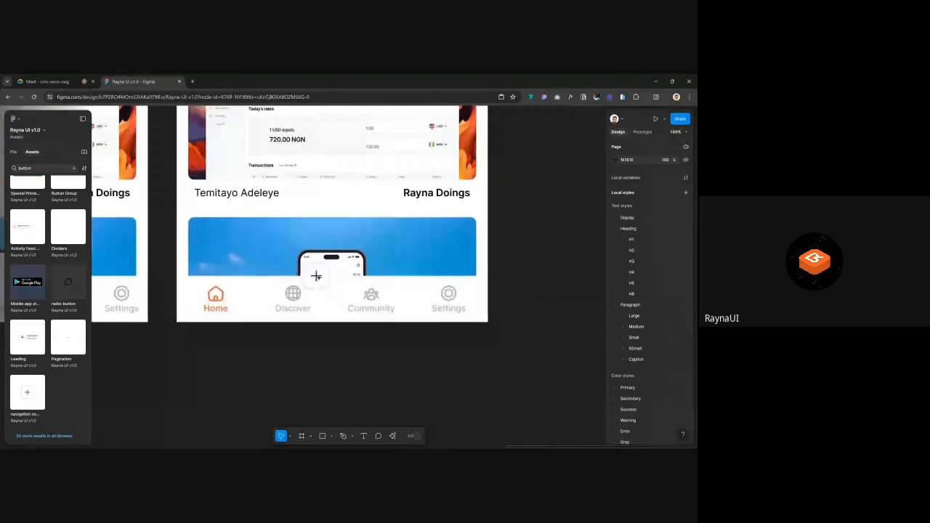
left_click(316, 276)
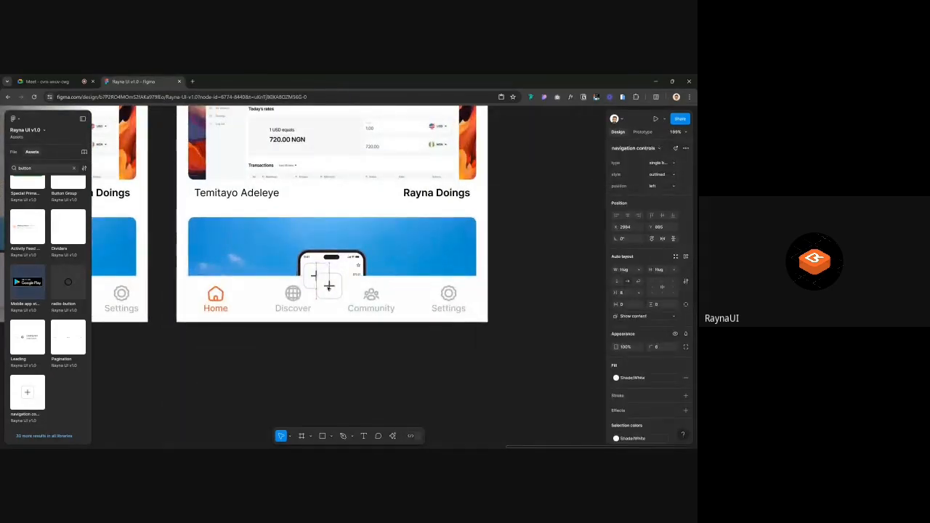
left_click_drag(328, 286, 329, 277)
left_click(546, 276)
scroll(547, 275, "down", 5)
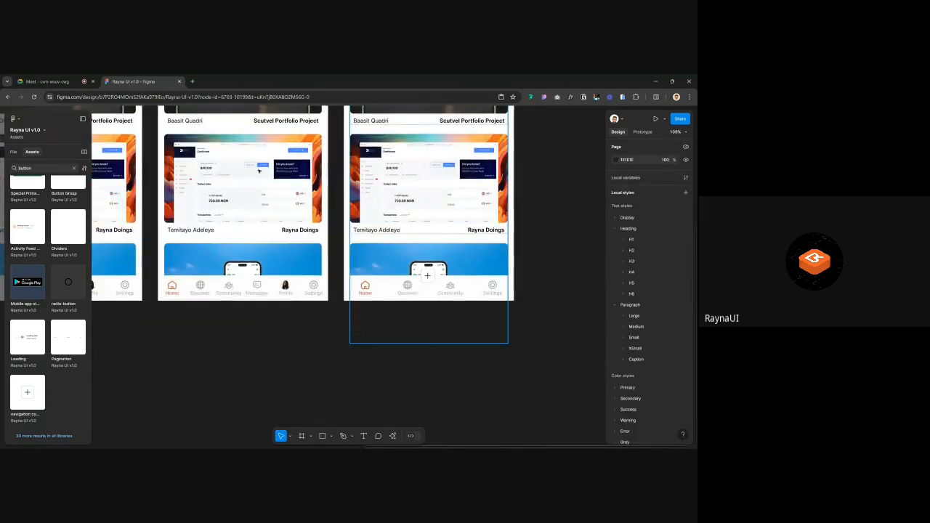
left_click(45, 81)
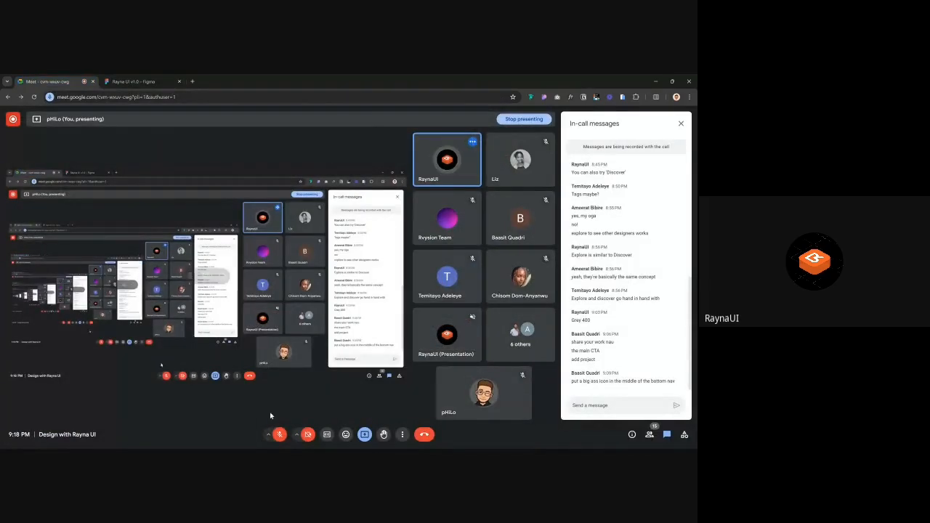
Unmute the Meet microphone and return to the Figma design with four phones
left_click(279, 434)
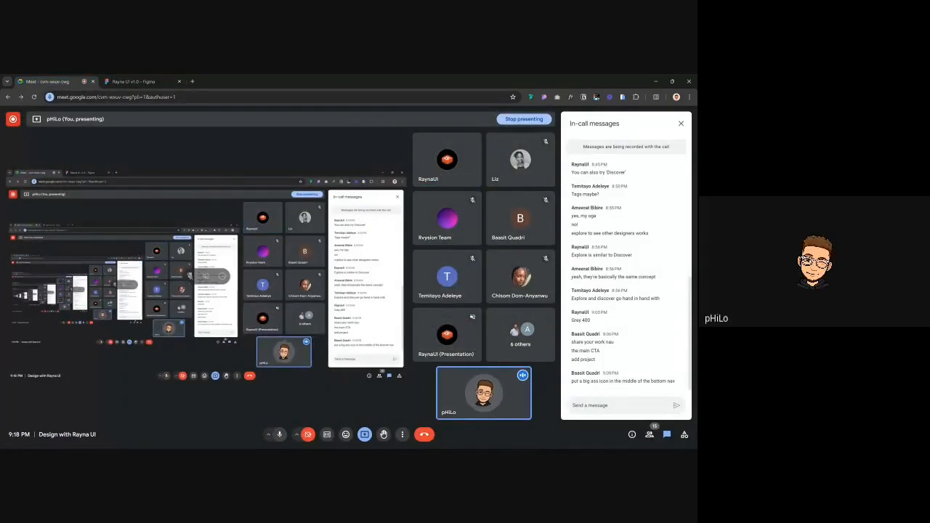
left_click(145, 81)
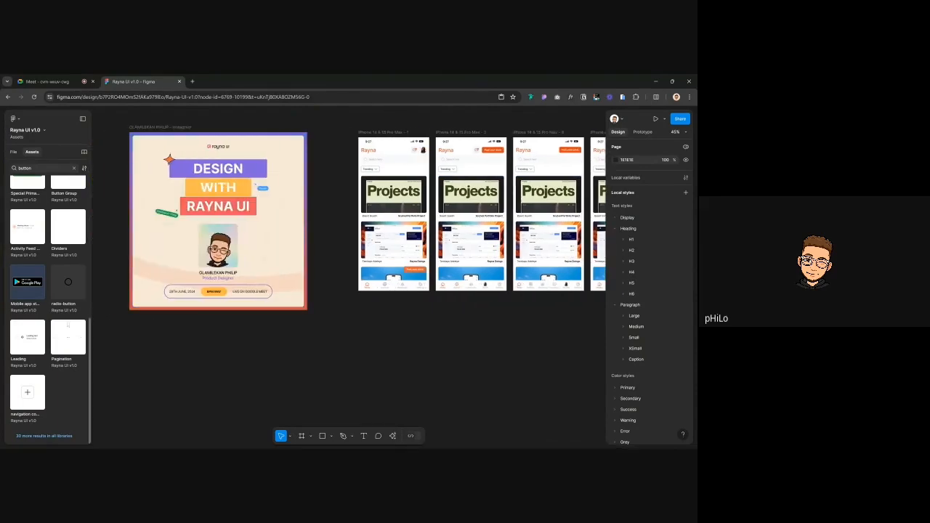
Look over the Share your work frames on Page 52, then return to Page 51
left_click(14, 152)
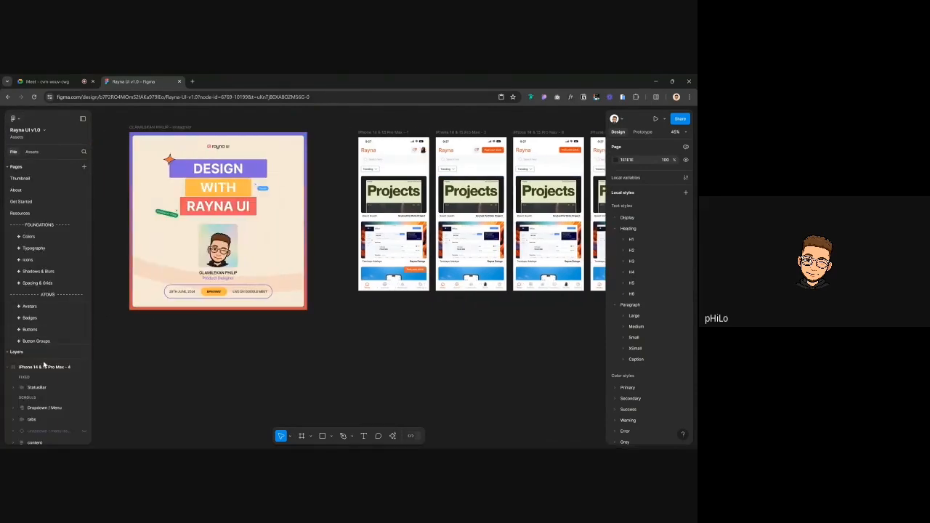
left_click(22, 339)
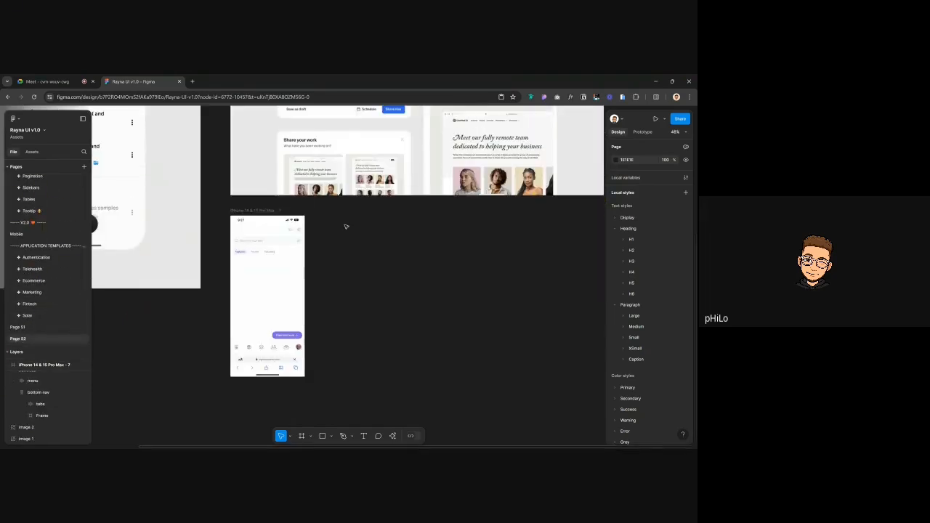
scroll(356, 232, "up", 5)
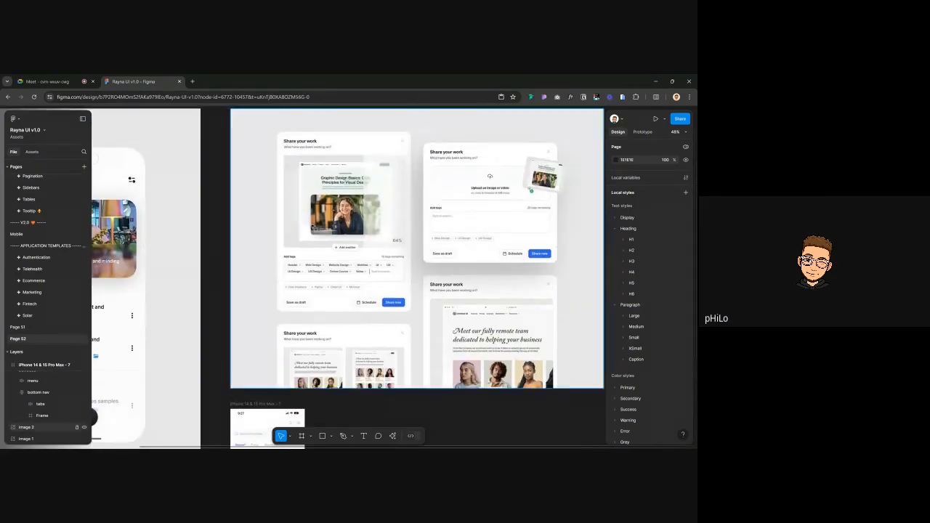
scroll(297, 133, "up", 5)
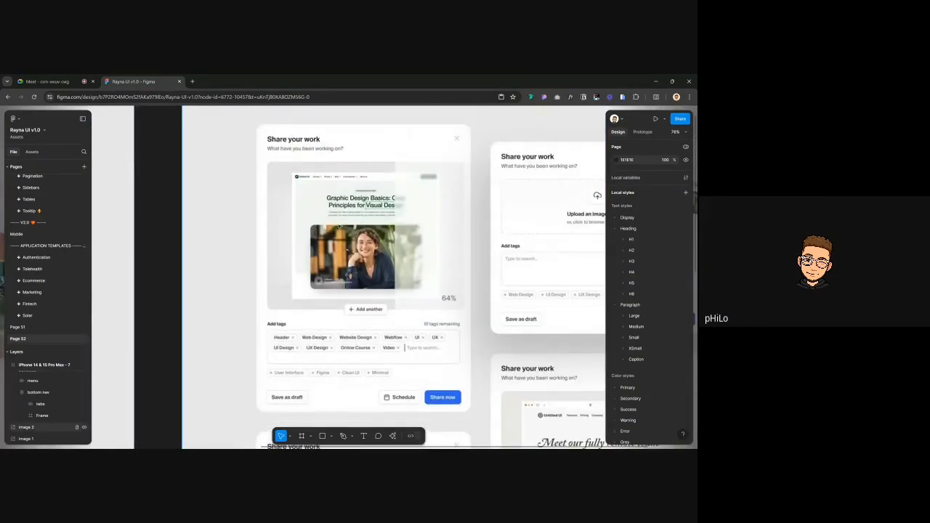
left_click_drag(537, 223, 422, 222)
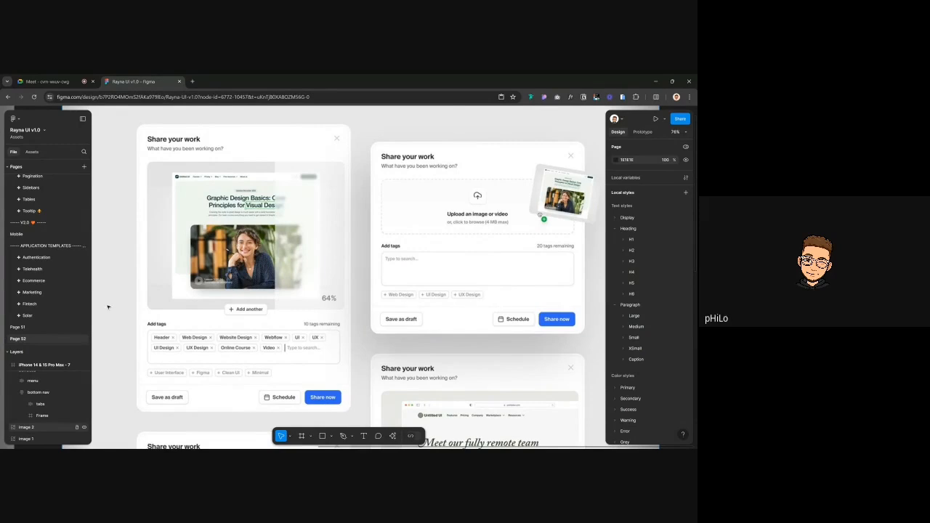
left_click(21, 326)
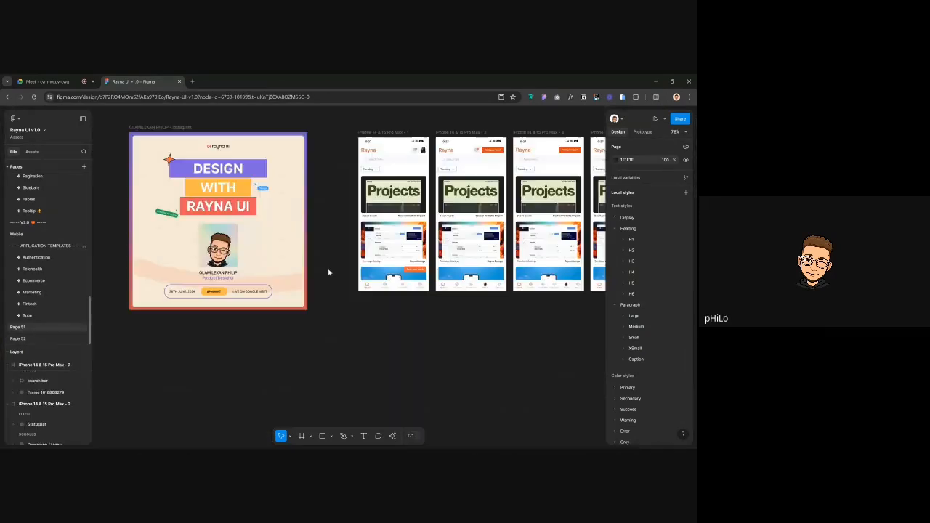
Inspect the phones' Post your work button, bottom nav controls and header frames, then deselect
scroll(329, 273, "right", 1)
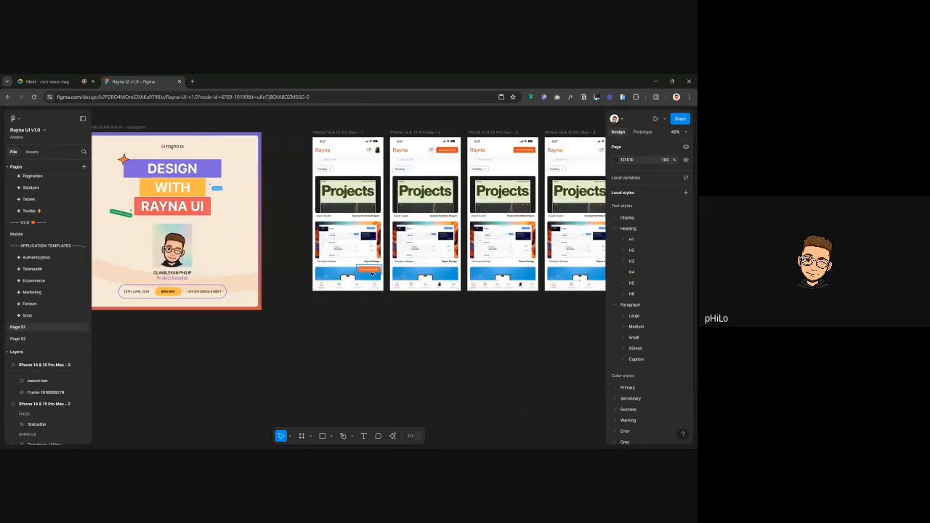
left_click(372, 271)
scroll(372, 275, "right", 1)
scroll(372, 275, "right", 3)
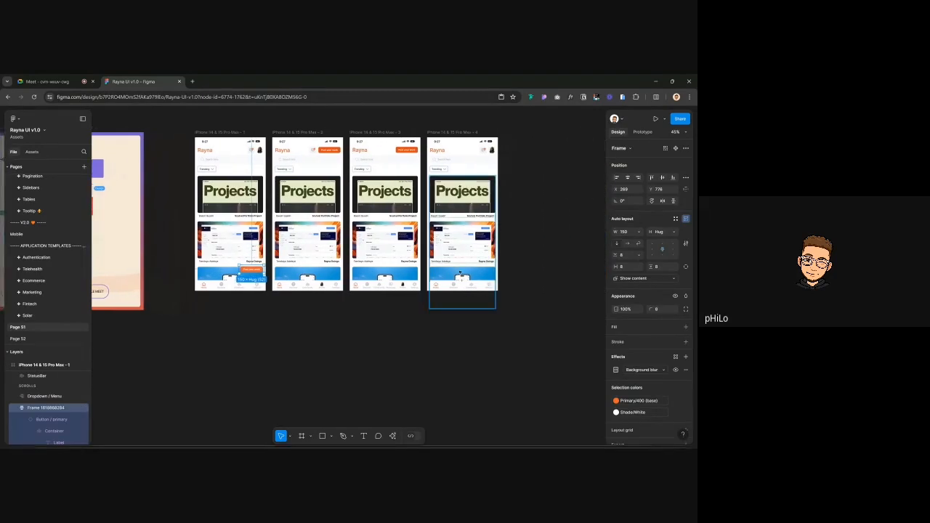
left_click(462, 279)
left_click(301, 151)
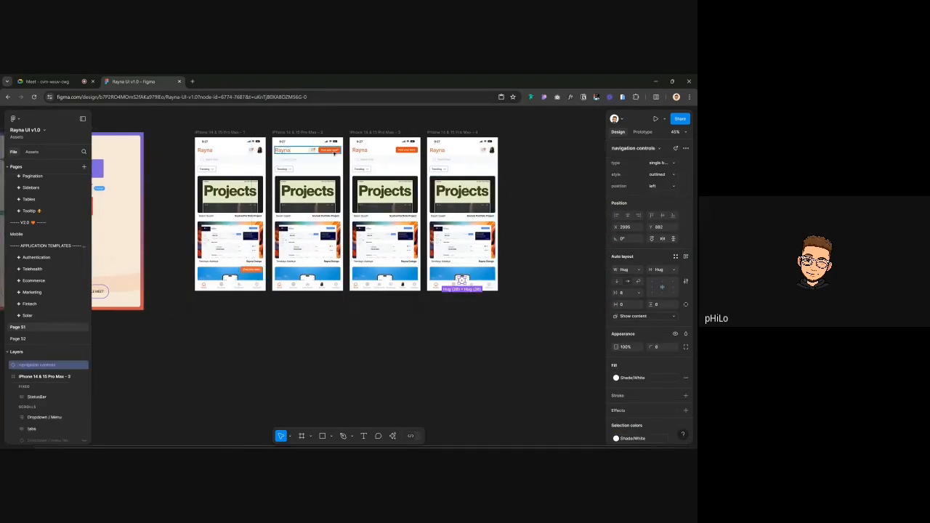
left_click(404, 153)
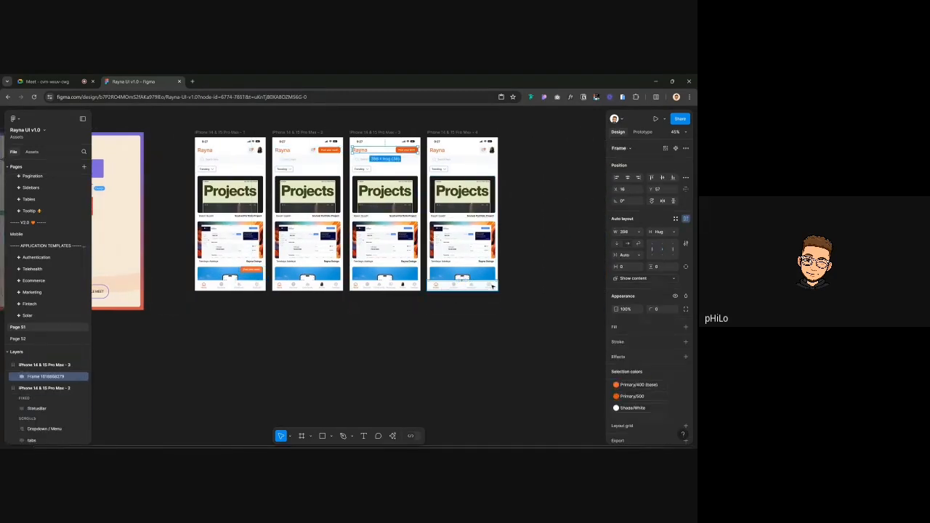
left_click(170, 121)
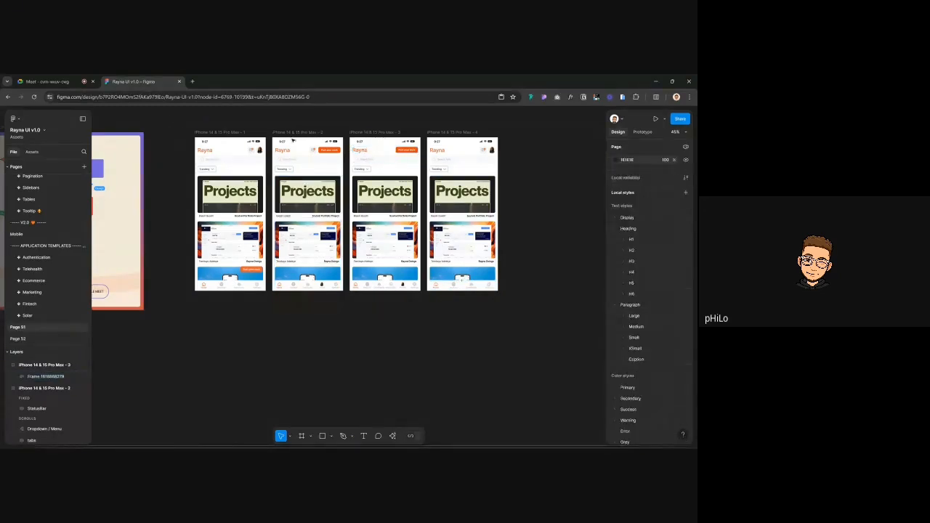
left_click(331, 152)
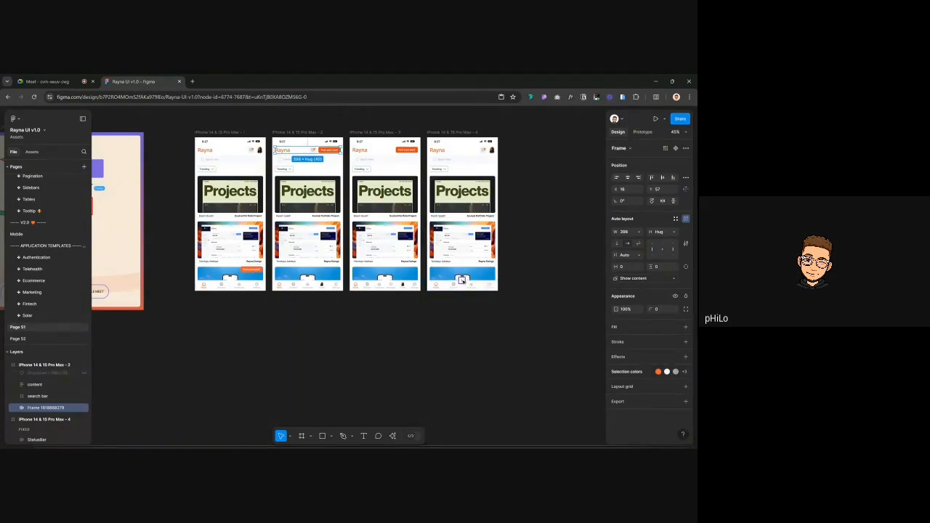
left_click(533, 177)
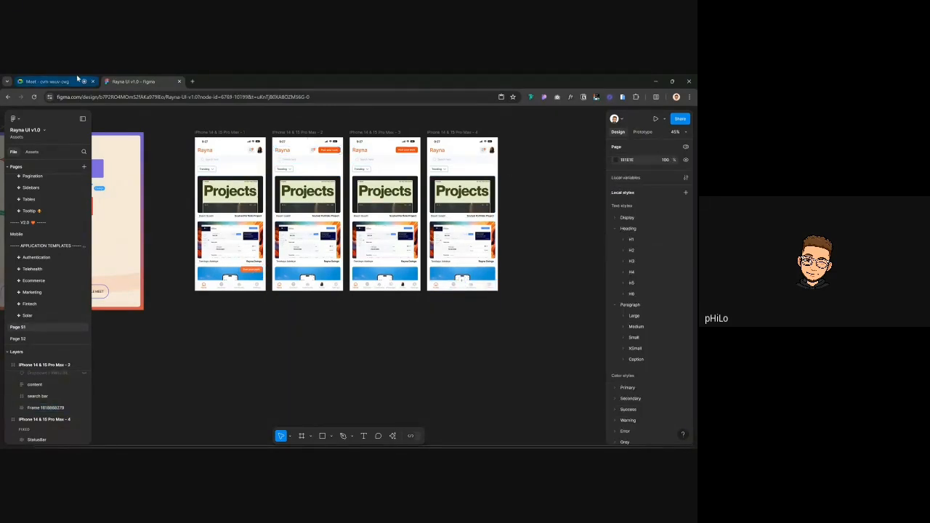
Stop presenting the screen in the Meet call
left_click(77, 80)
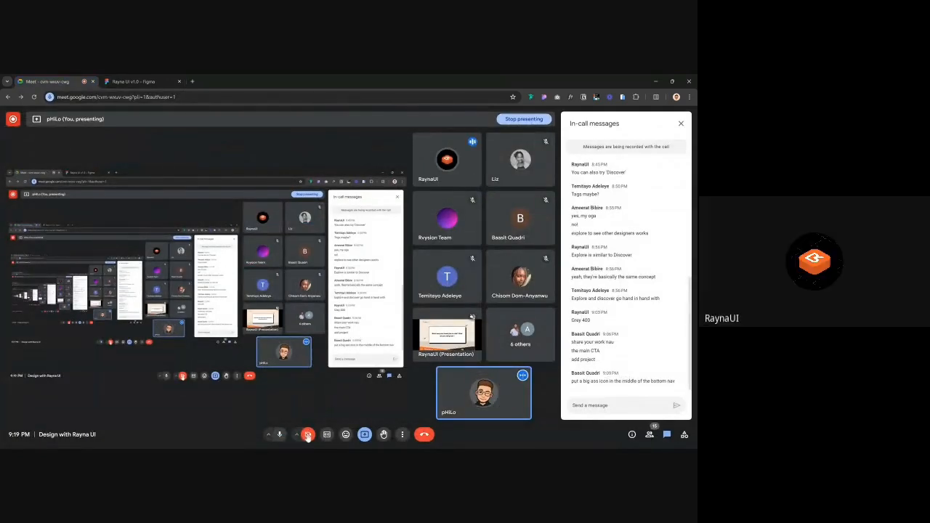
left_click(362, 435)
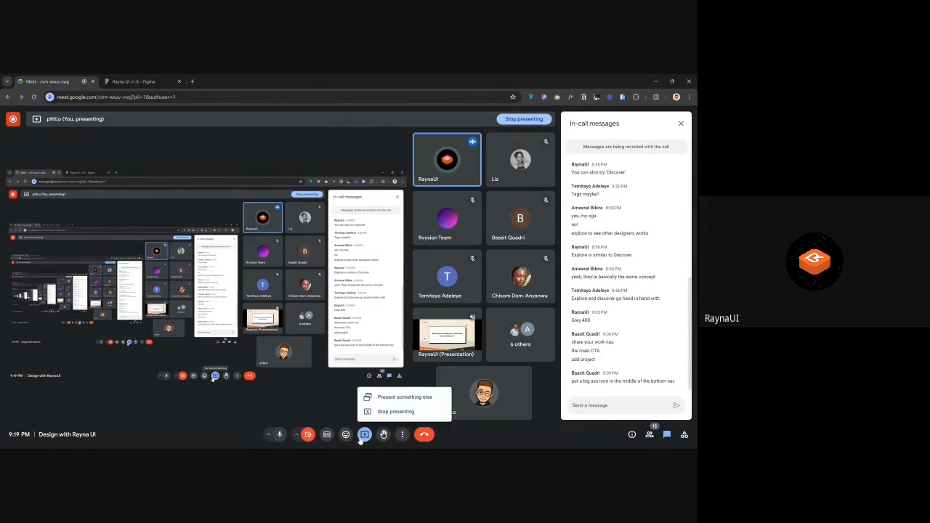
left_click(394, 413)
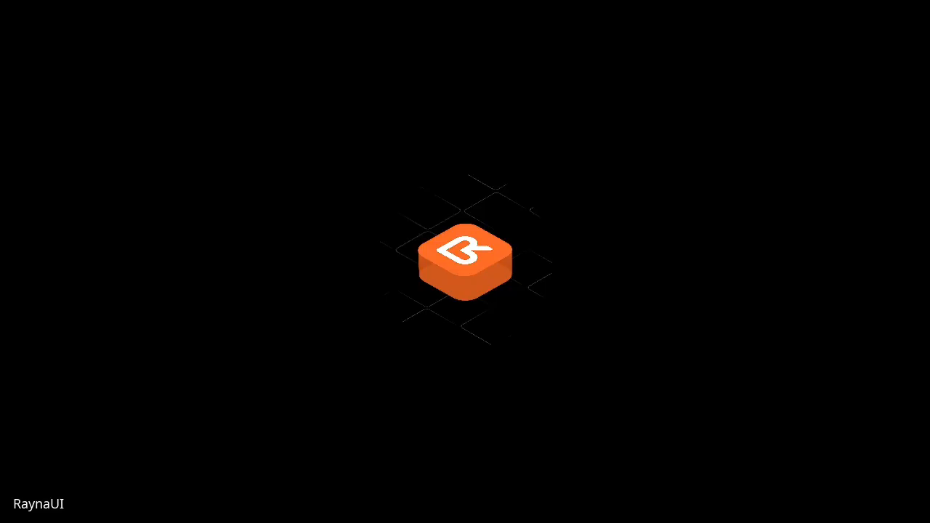
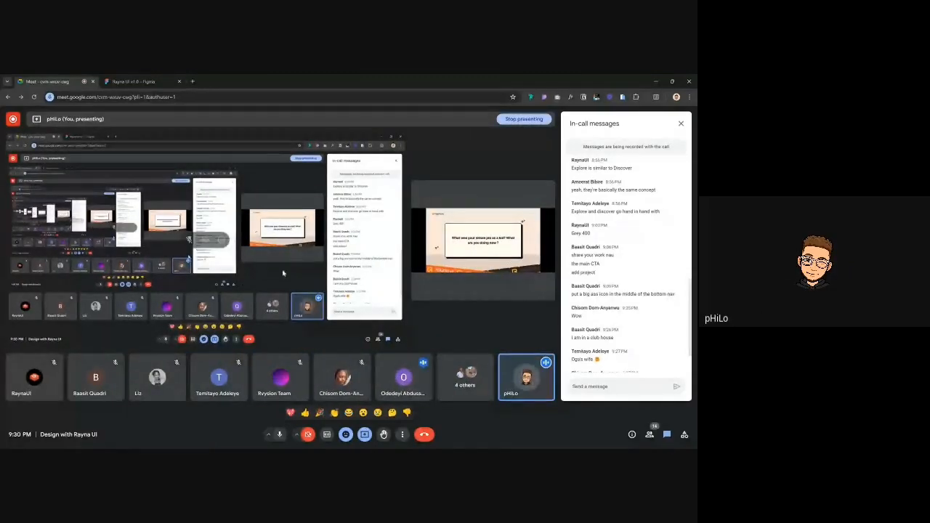
Bring the Figma file with the four Rayna UI phone screens back into view from the Meet call
left_click(138, 82)
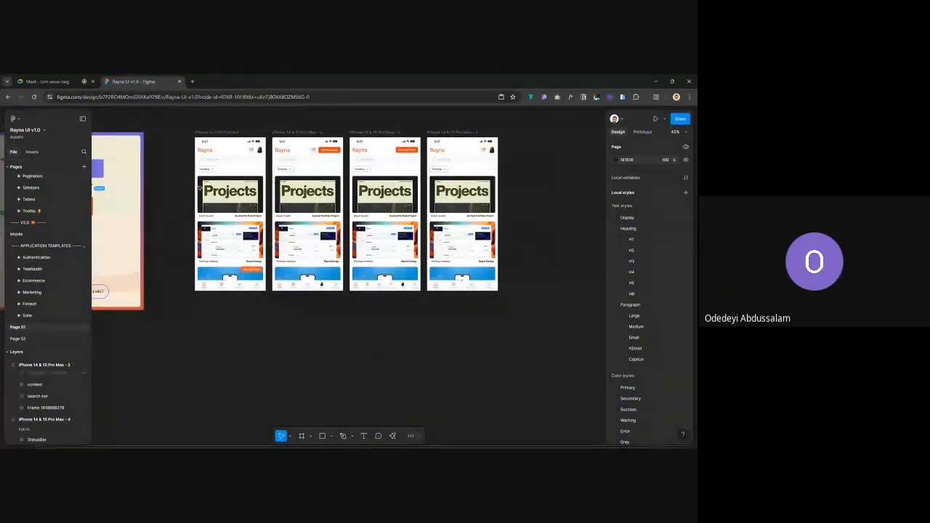
left_click(51, 82)
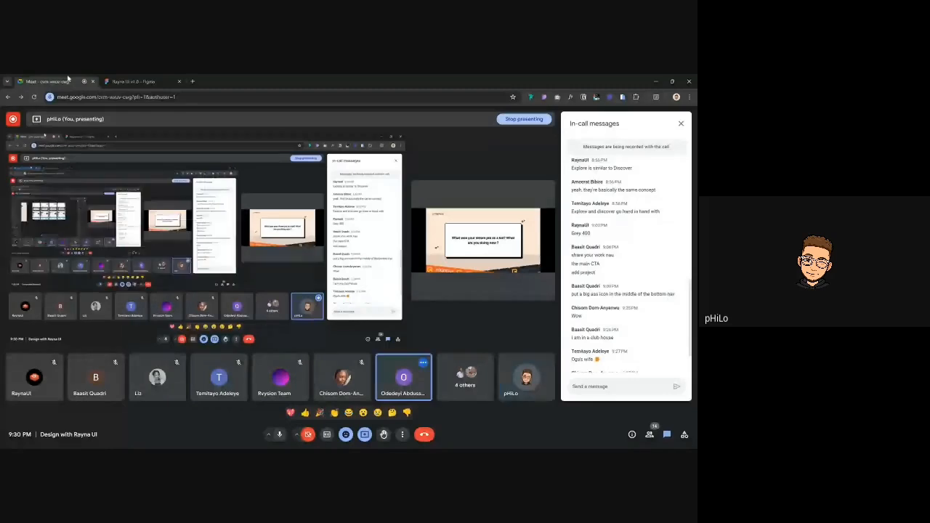
left_click(128, 80)
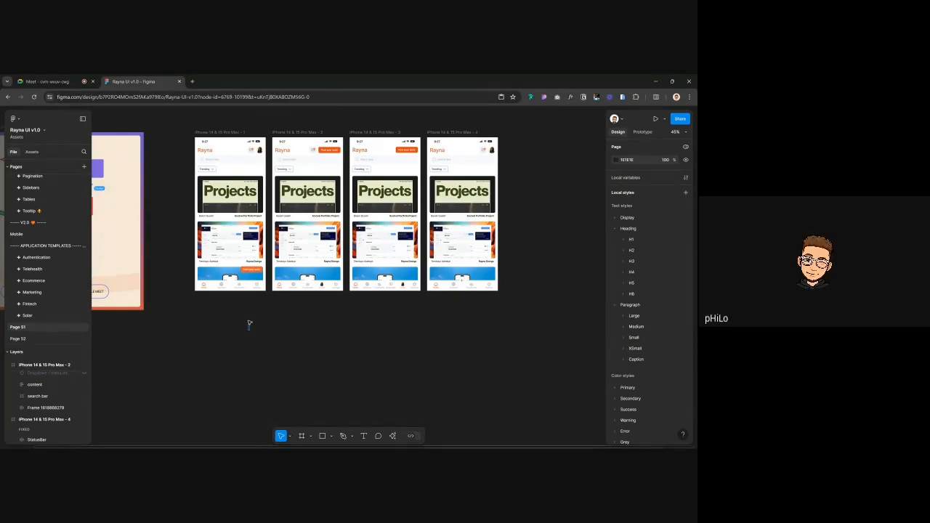
Find 'Join UI3 + AI waitlist' in quick actions and join the waitlist
key("ctrl+k")
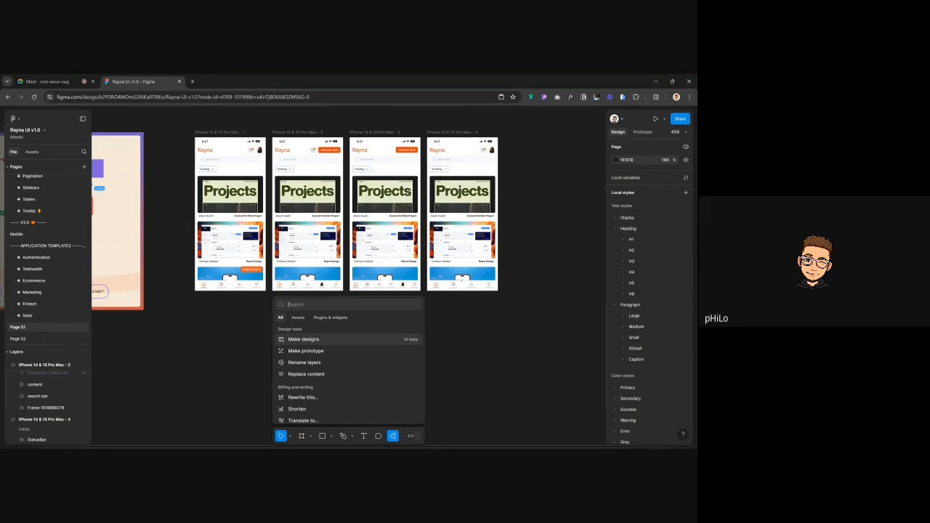
type("join")
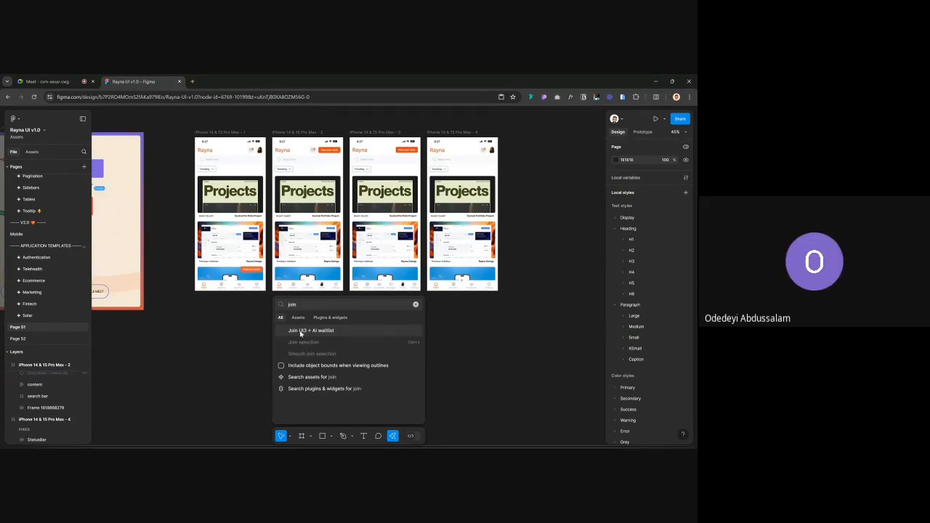
left_click(300, 334)
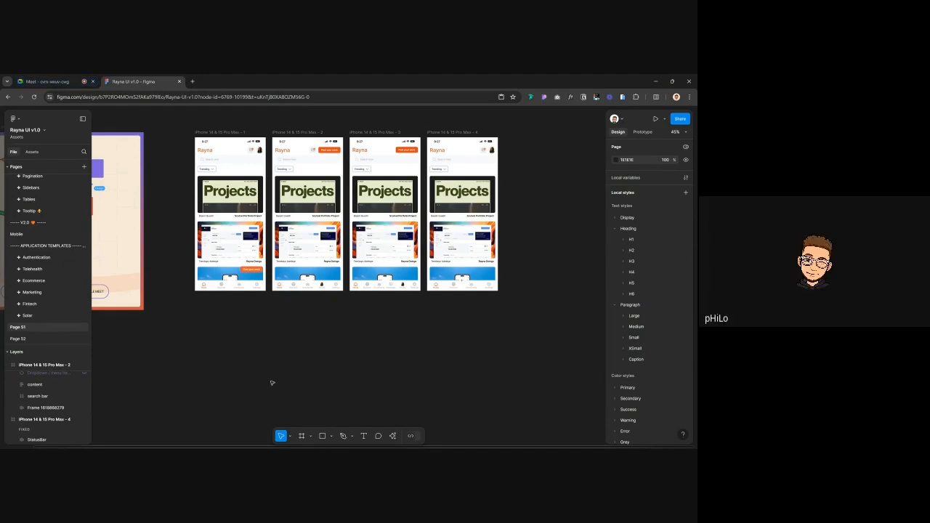
Reopen quick actions, search 'join' again, clear the search and dismiss it
key("ctrl+k")
type("join")
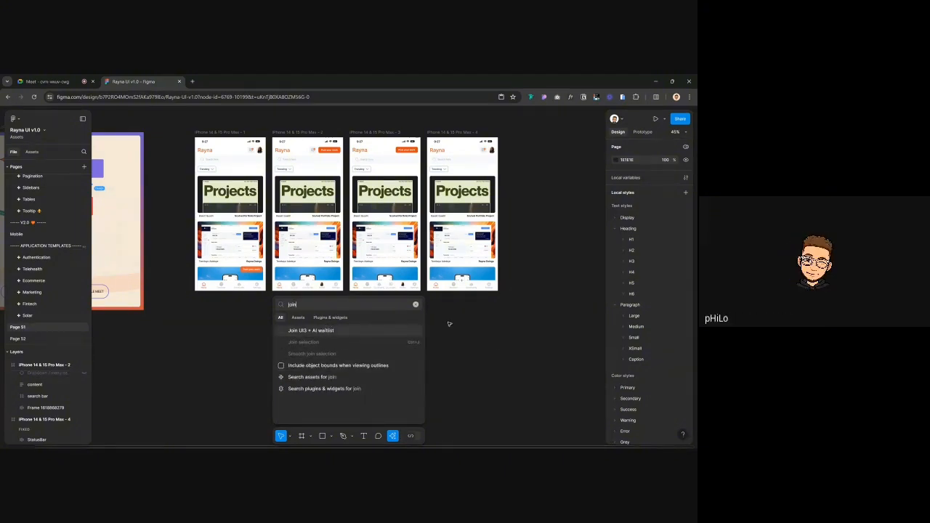
left_click(416, 306)
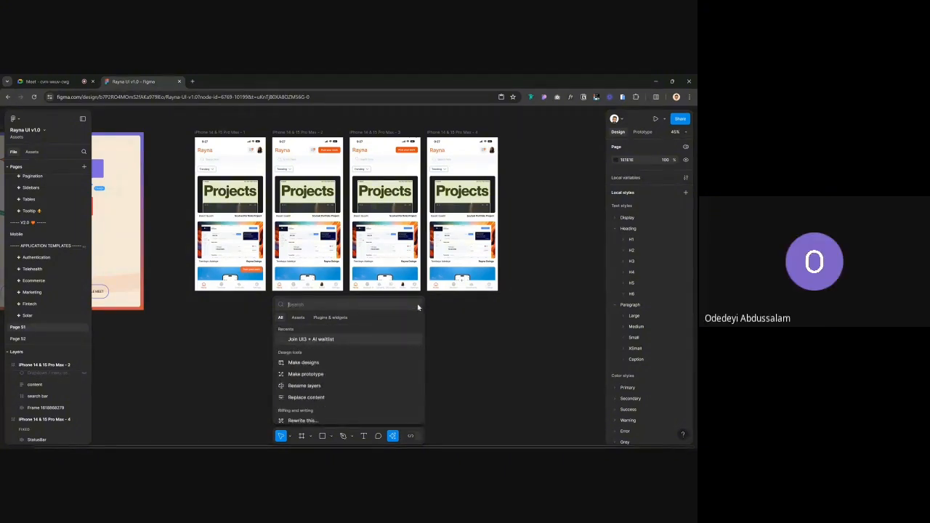
left_click(489, 359)
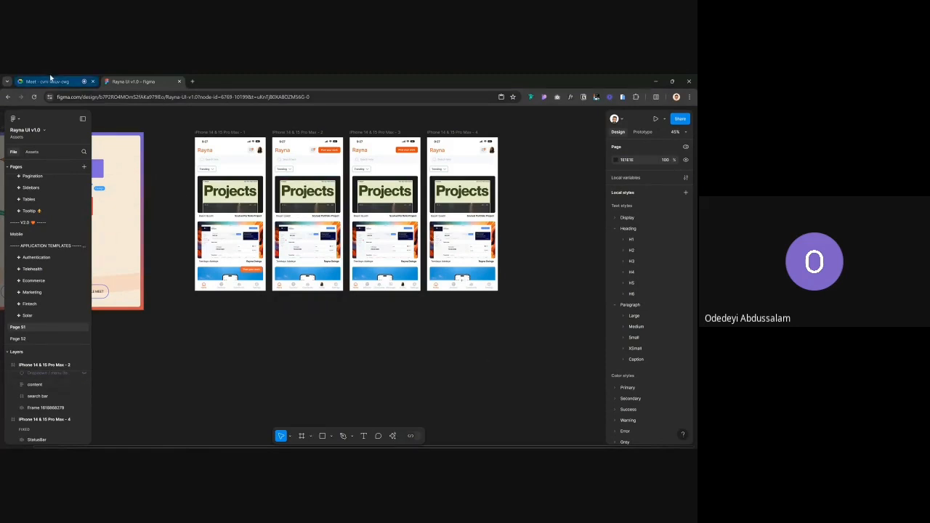
left_click(52, 80)
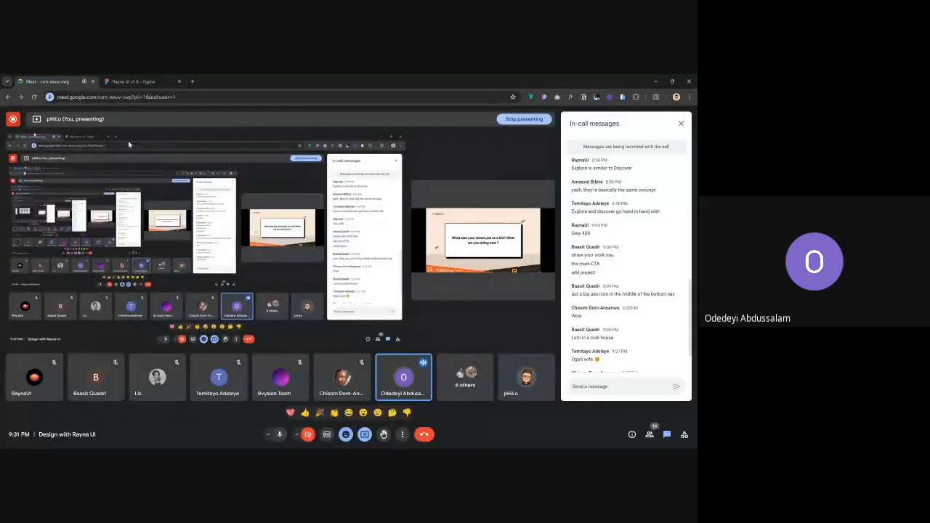
left_click(365, 434)
left_click(367, 438)
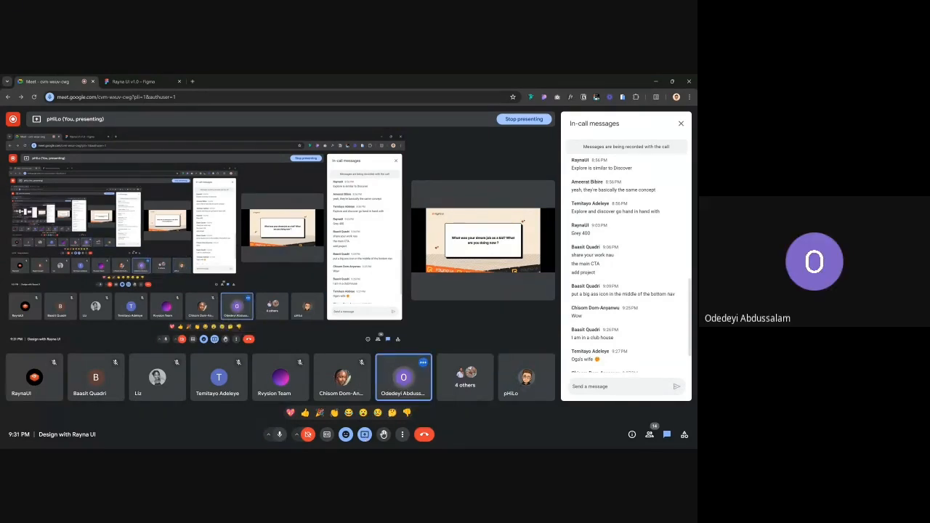
left_click(158, 79)
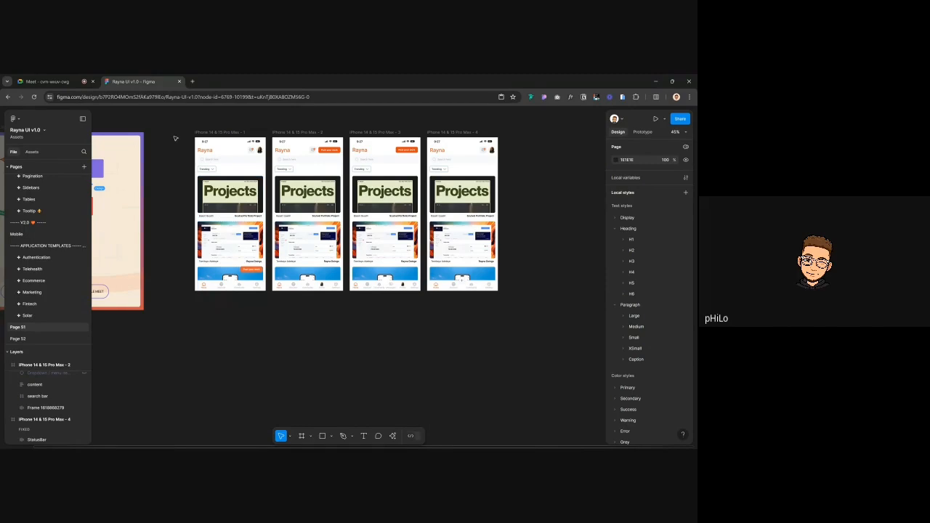
Leave the file via Back to files, look through Recents and All projects, then go to Explore Community
scroll(175, 138, "up", 2)
scroll(175, 138, "left", 1)
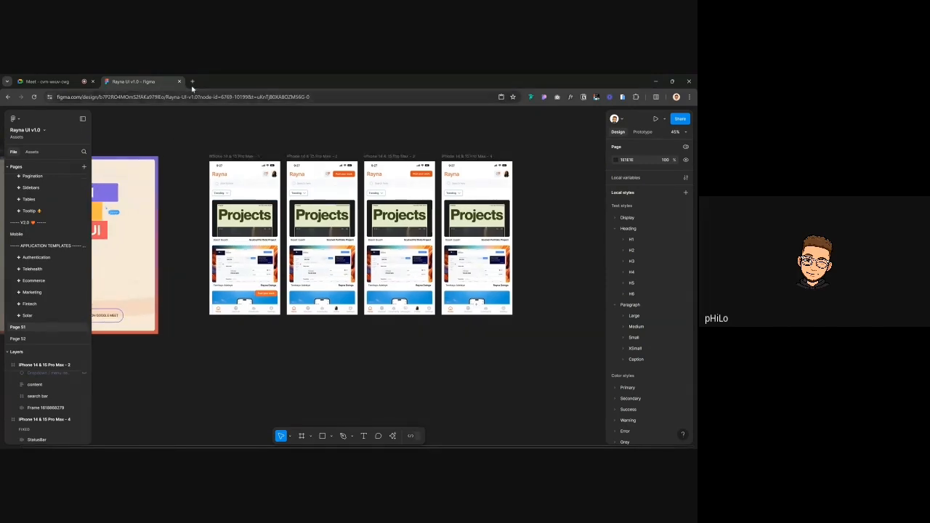
left_click(18, 119)
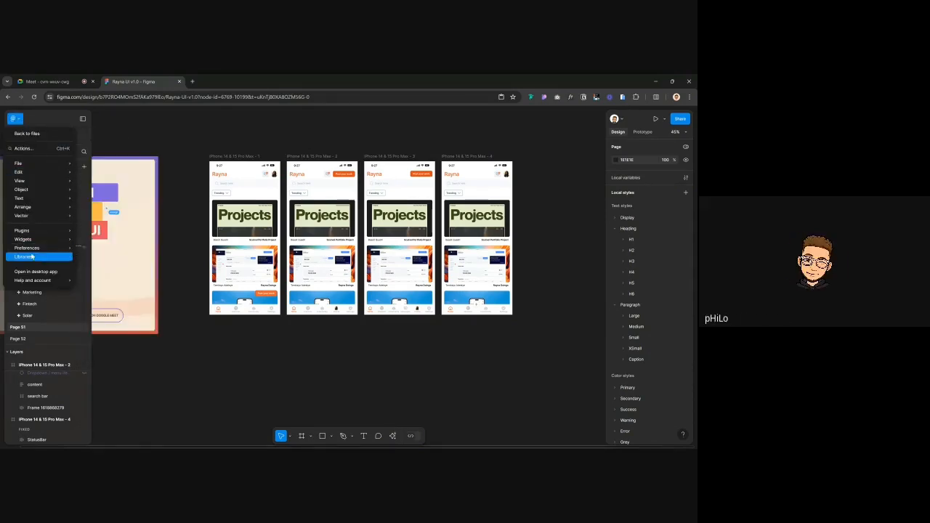
left_click(28, 135)
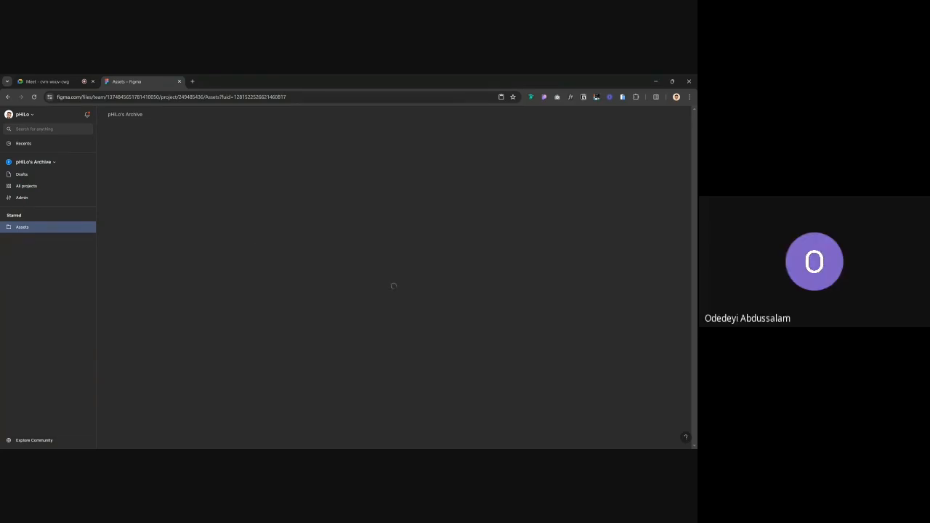
left_click(24, 143)
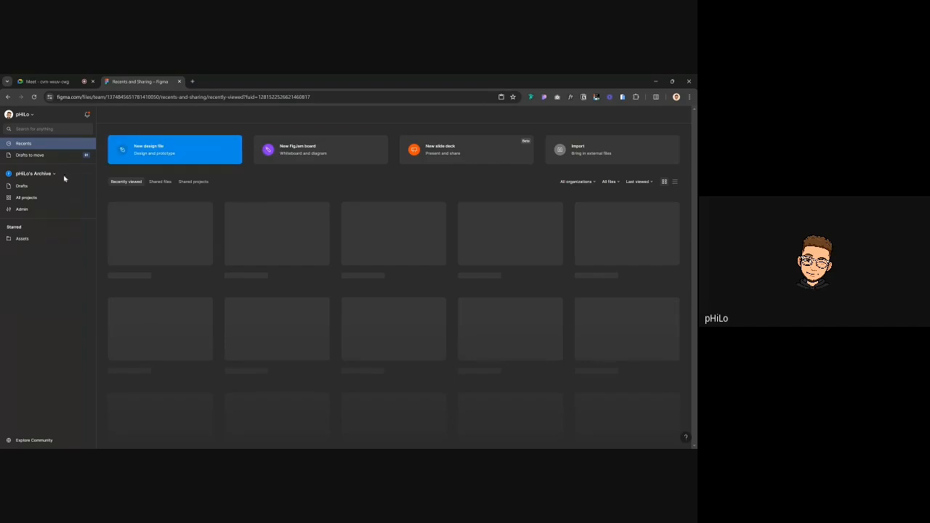
left_click(26, 198)
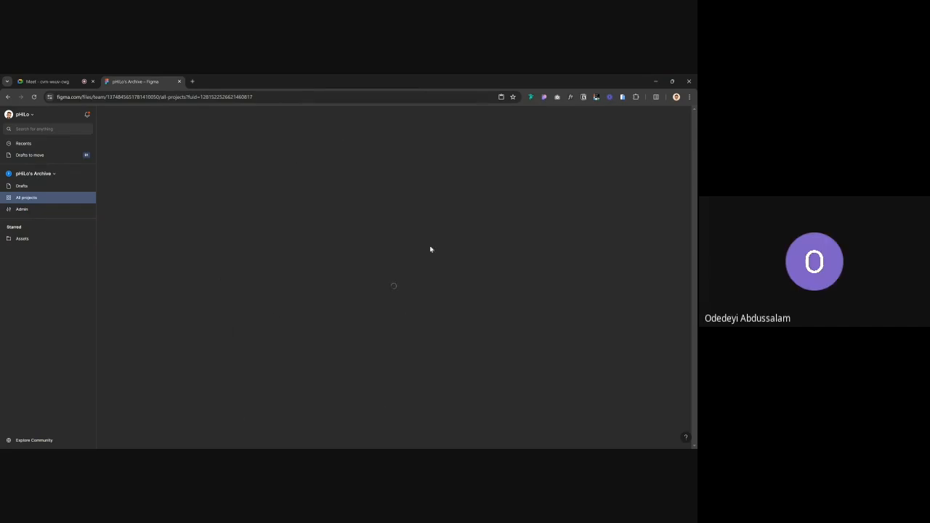
left_click(29, 440)
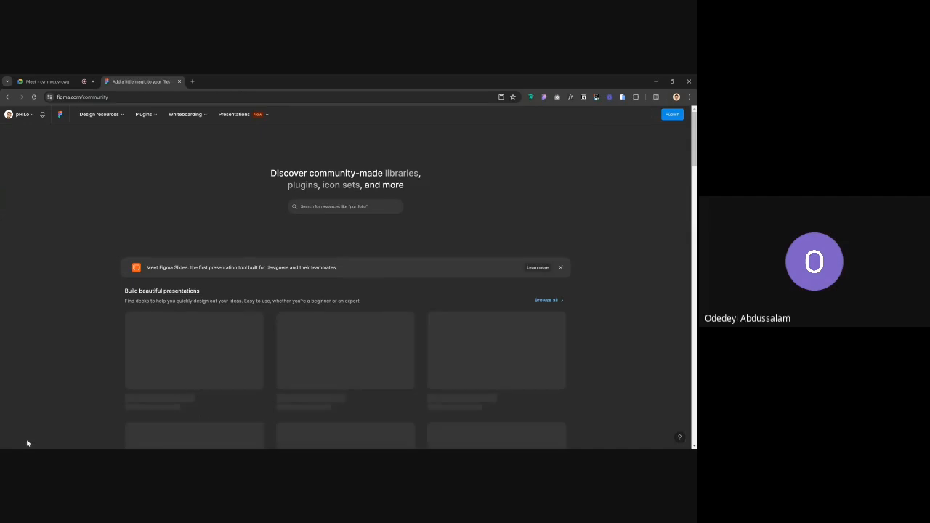
Search Community for 'Raynaul' and open the Rayna UI v1.0 community file
left_click(342, 206)
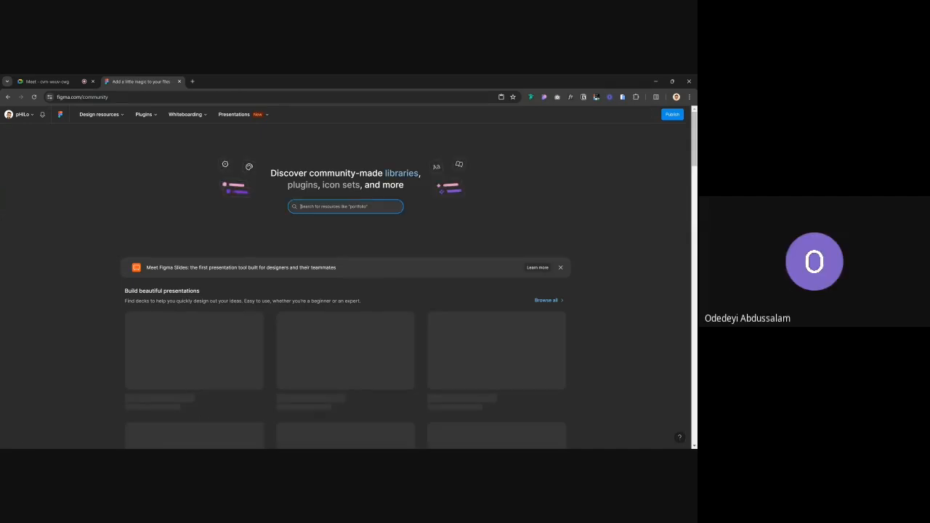
type("Raynaul")
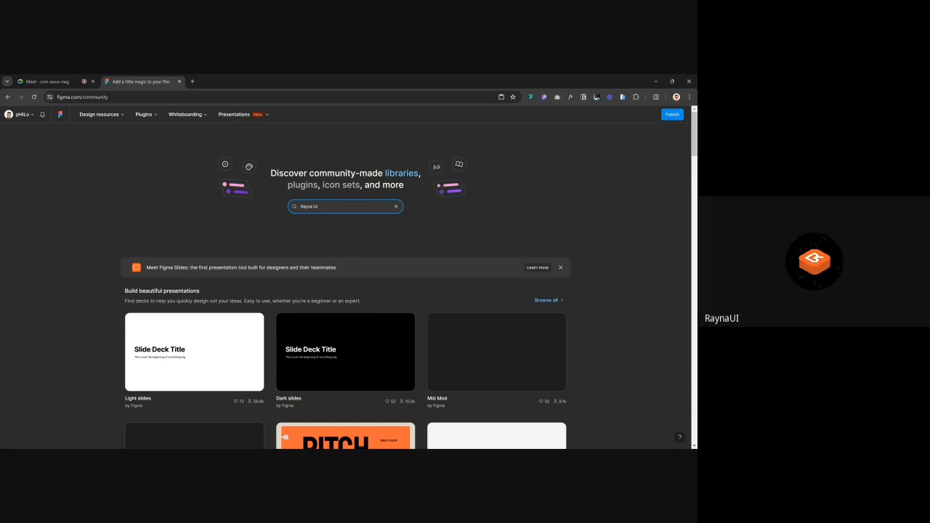
key("Return")
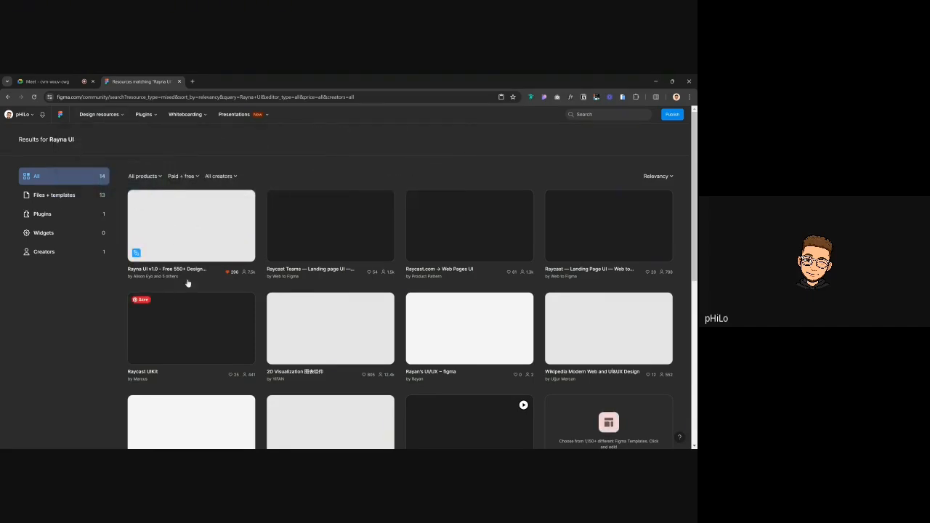
left_click(226, 239)
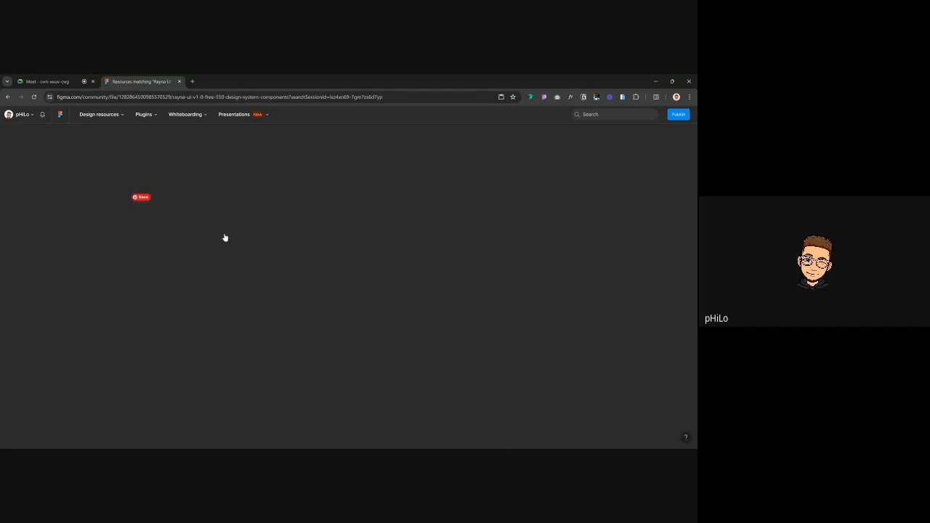
Go back to the Community home page and switch to the other signed-in account
left_click(9, 97)
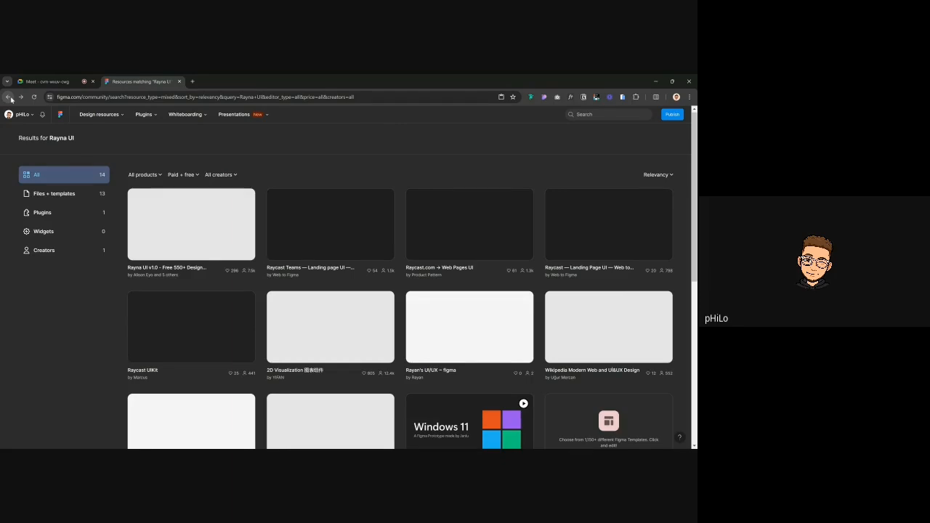
left_click(9, 96)
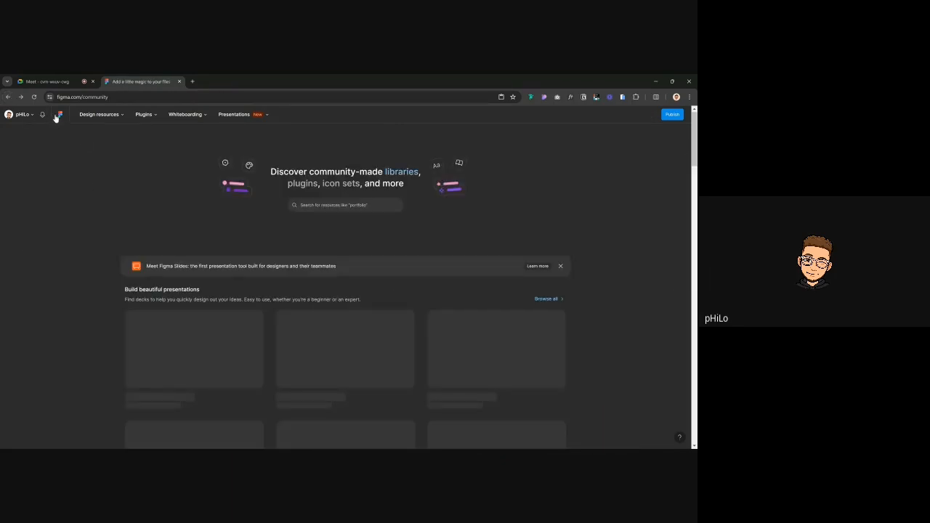
left_click(22, 114)
left_click(53, 254)
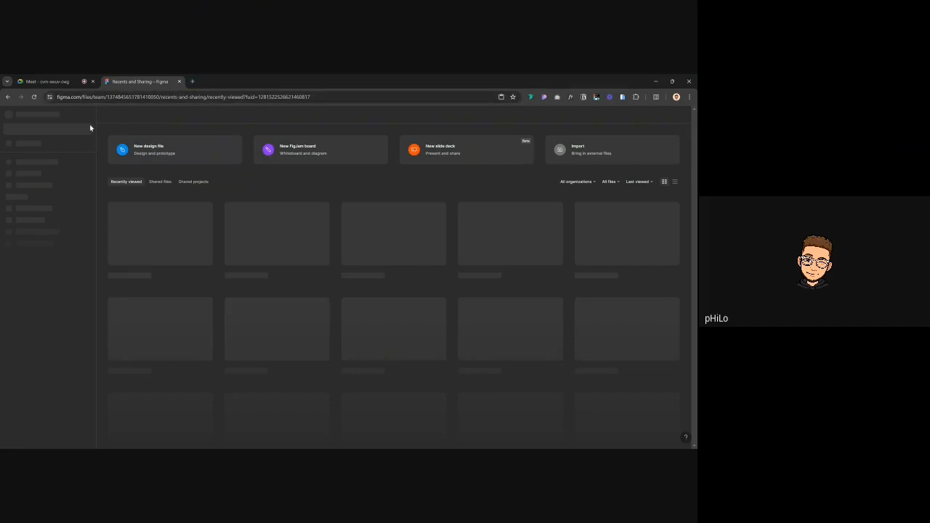
Reload the second account's Recents and Sharing page
left_click(32, 97)
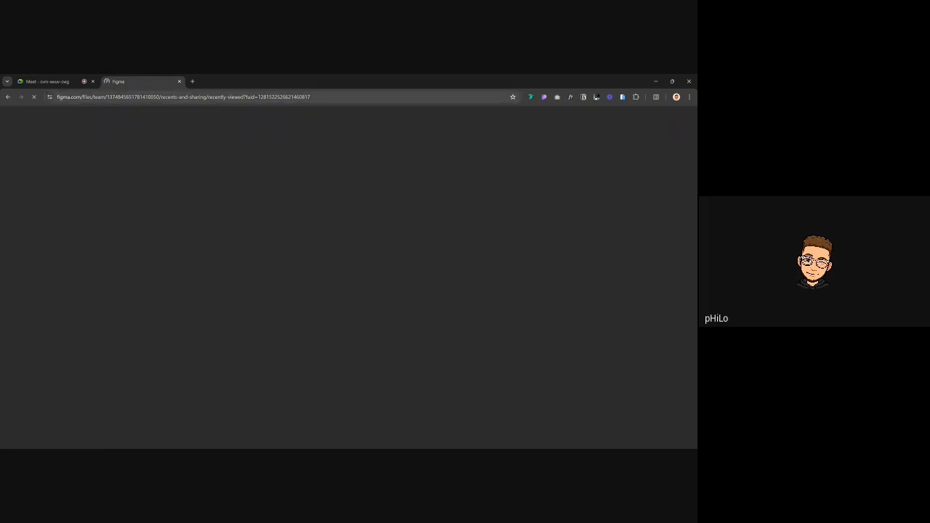
In the Meet call, scroll the chat and stop presenting the screen
left_click(60, 83)
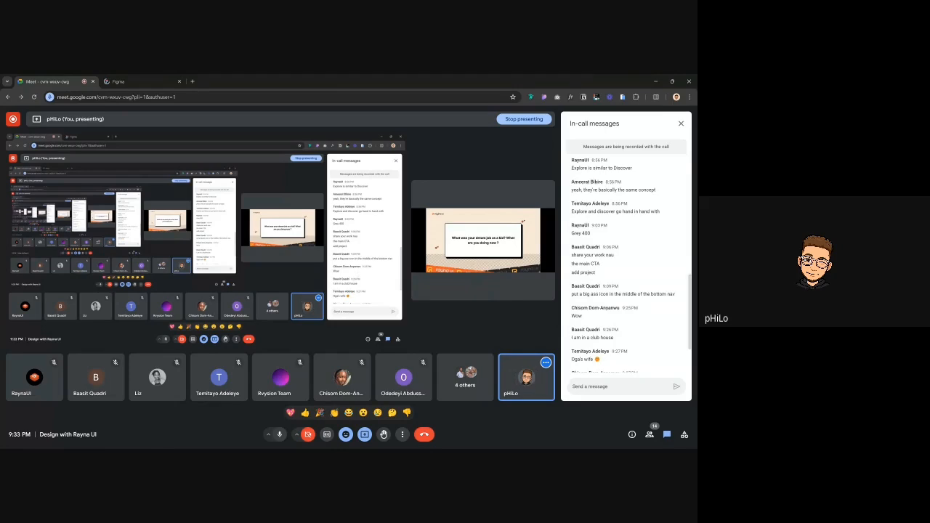
scroll(679, 319, "down", 2)
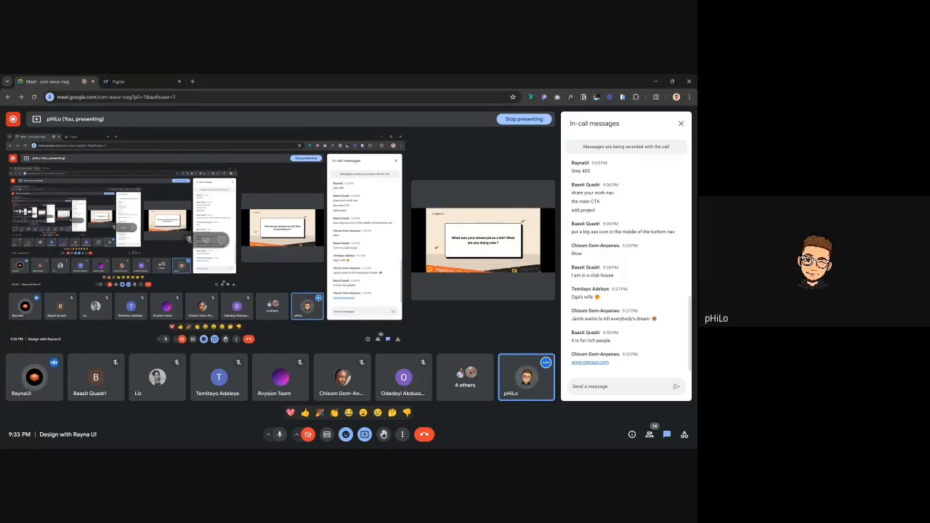
left_click(364, 435)
left_click(396, 411)
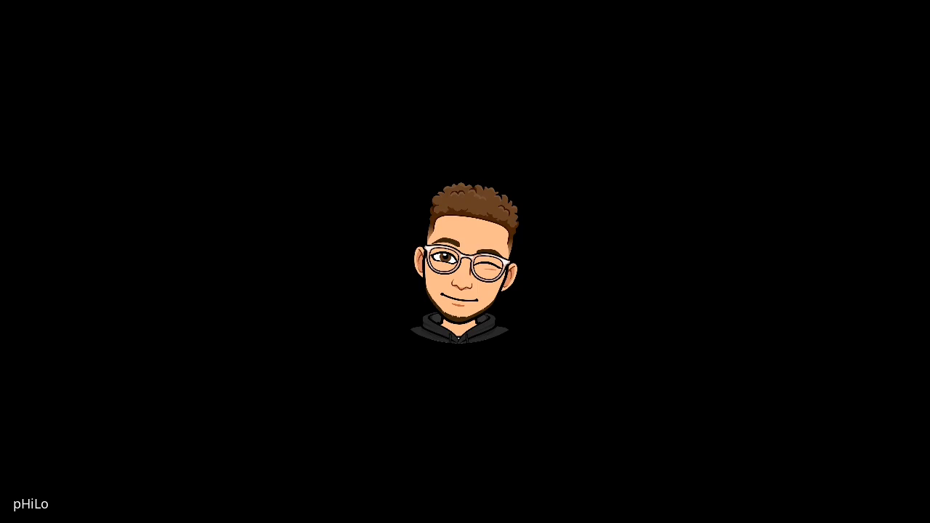